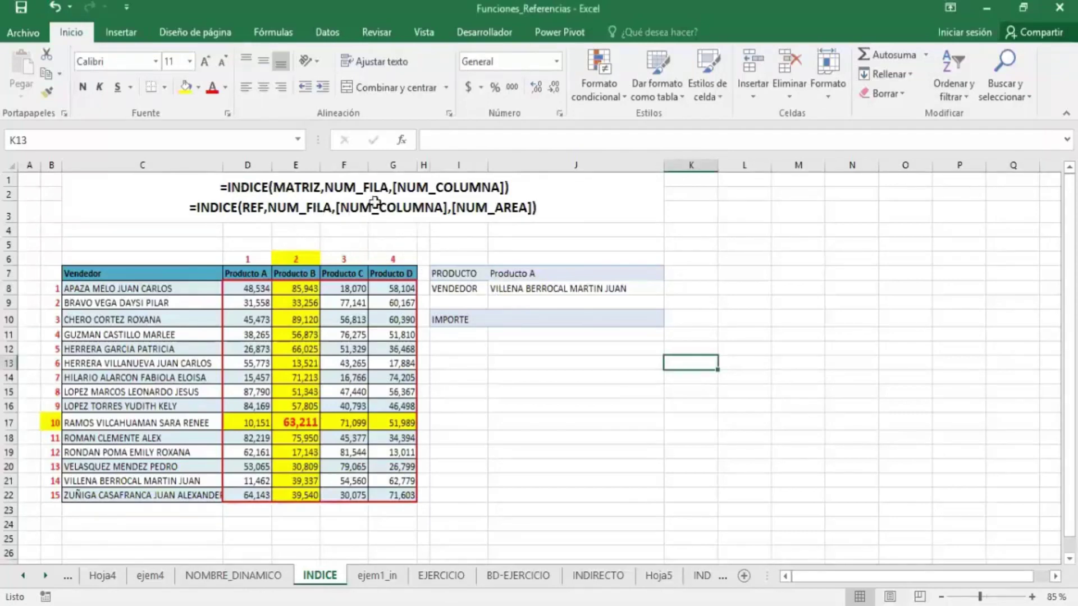
- Colour the first INDICE syntax line in cell C1 of the INDICE sheet red
double_click(254, 194)
drag(221, 188, 509, 188)
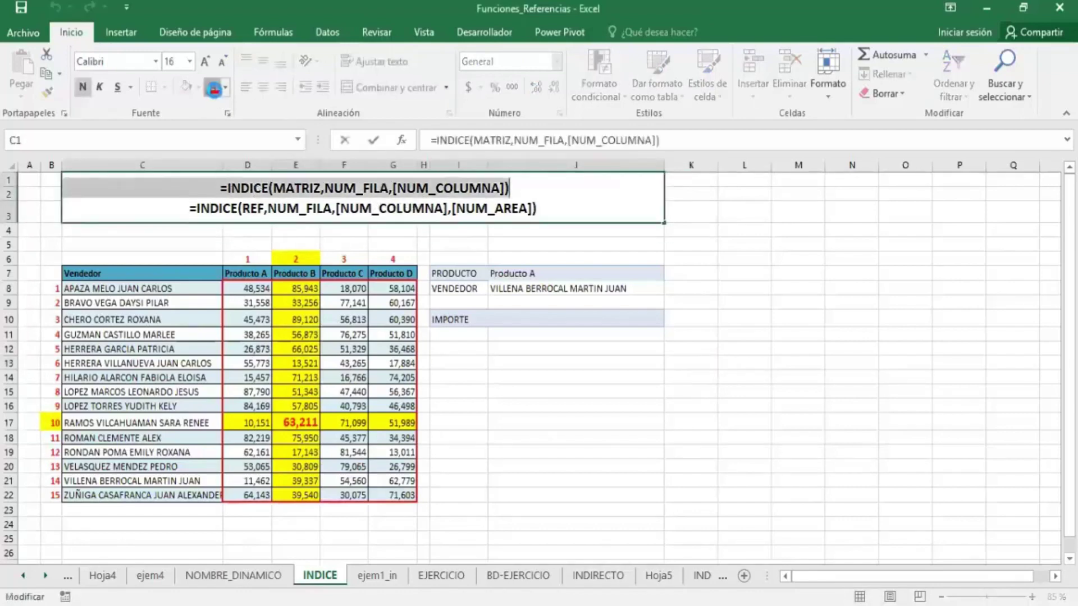
click(212, 87)
click(425, 214)
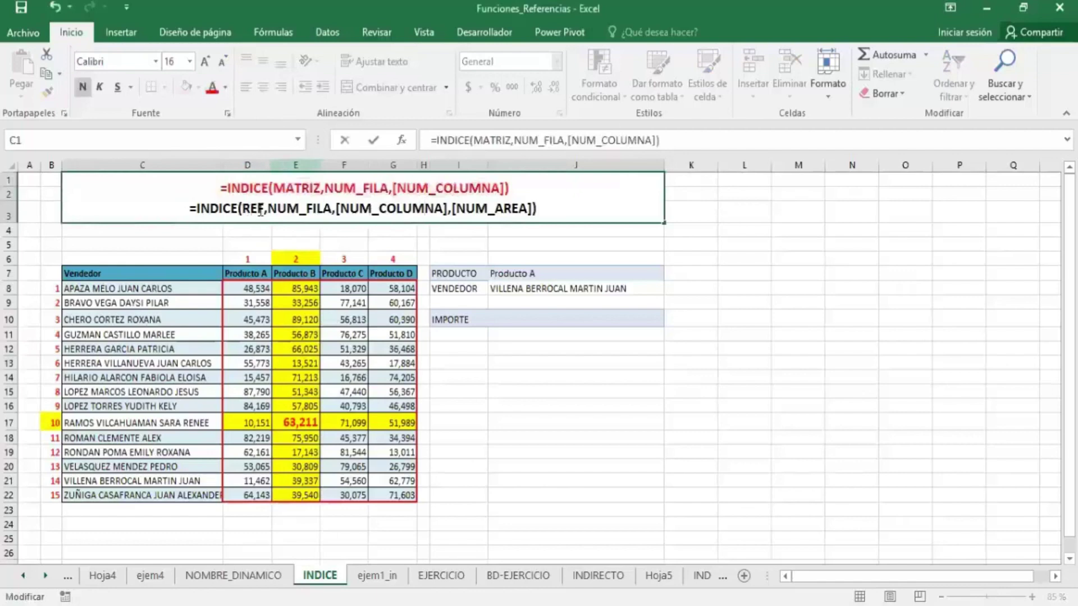
drag(258, 211, 245, 214)
click(379, 209)
click(554, 450)
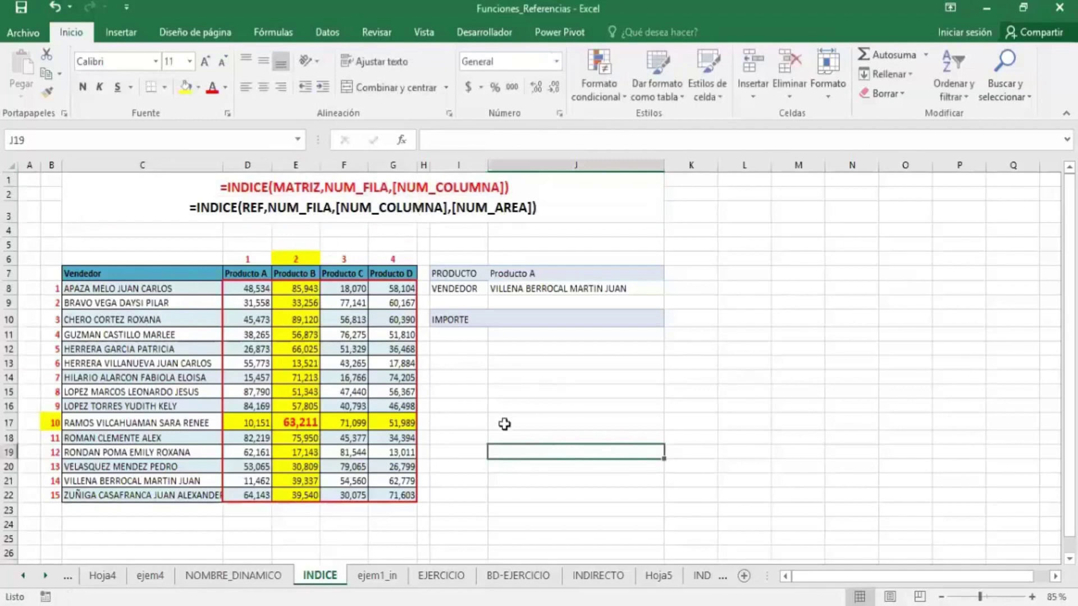
- Add a new blank sheet, Hoja7, after the INDICE sheet
scroll(504, 424, down, 3)
scroll(583, 539, down, 2)
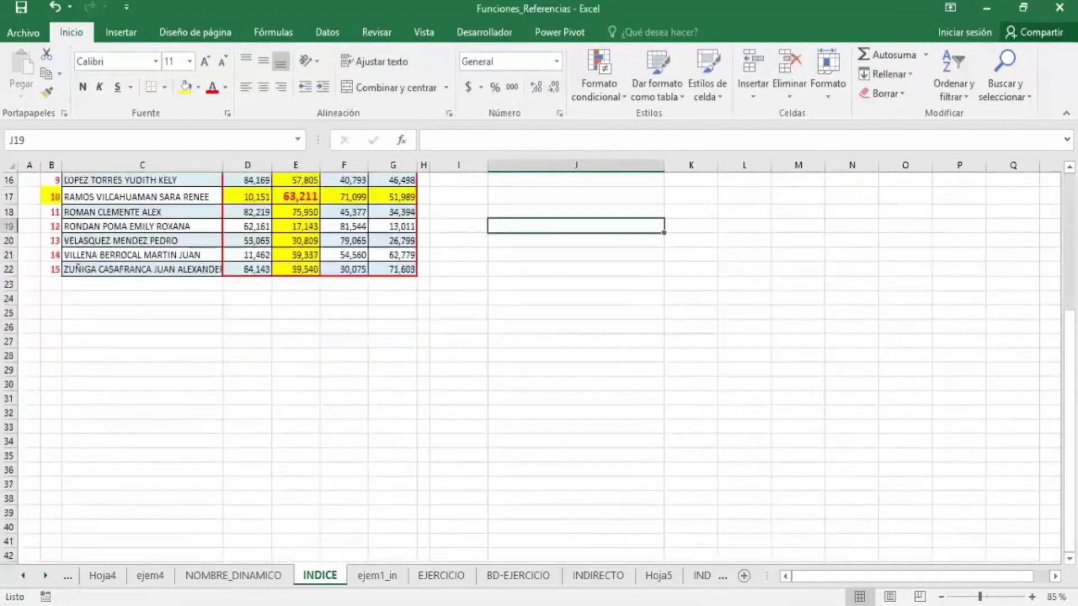
click(744, 576)
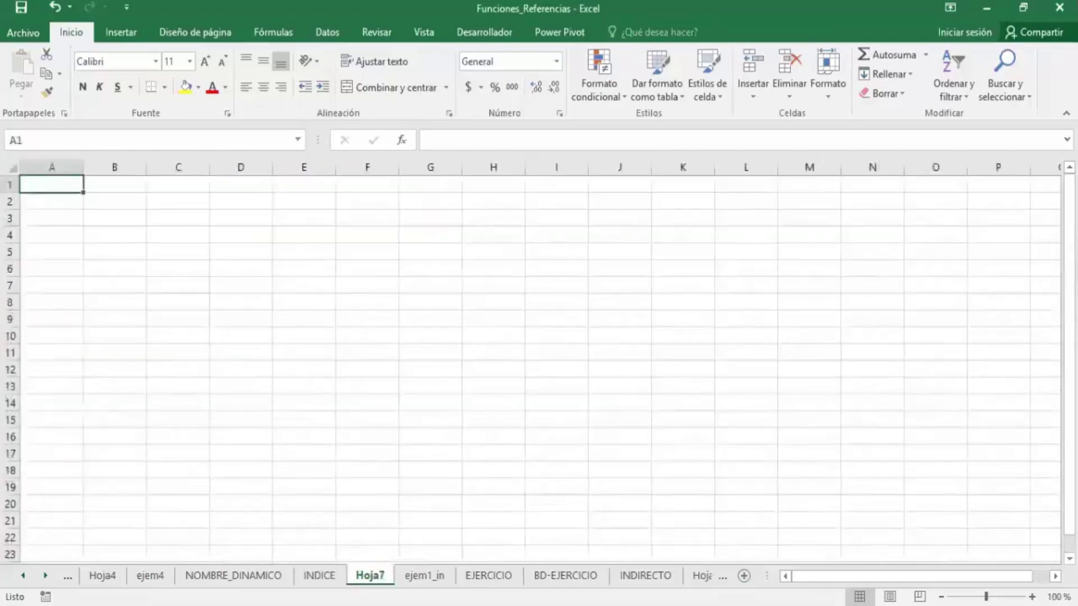
- Enter 20, 30 and 40 down cells B2:B4
scroll(358, 454, up, 2)
scroll(252, 318, up, 7)
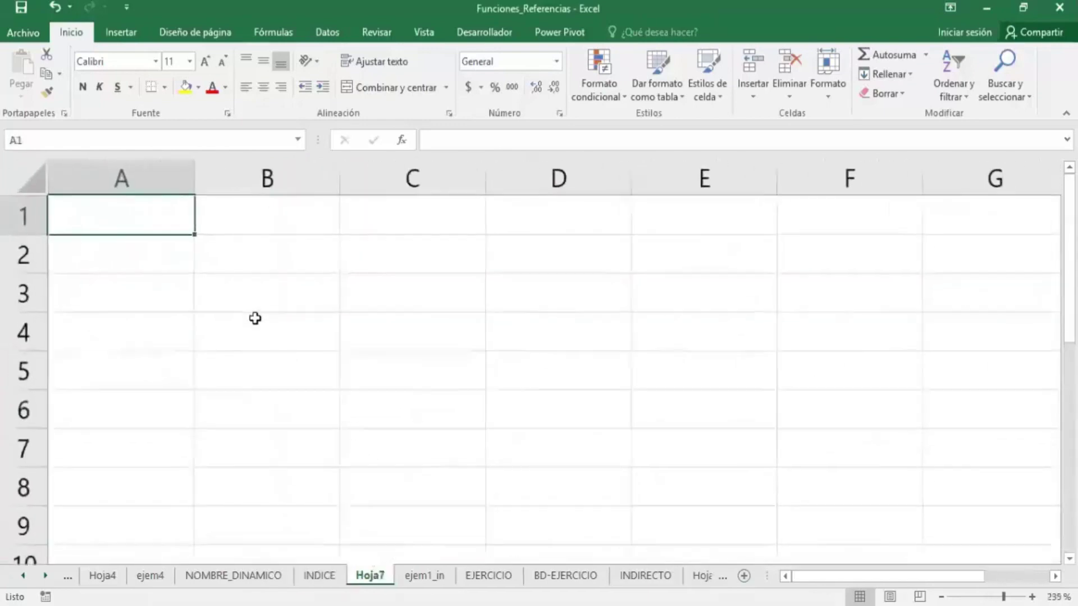
click(262, 250)
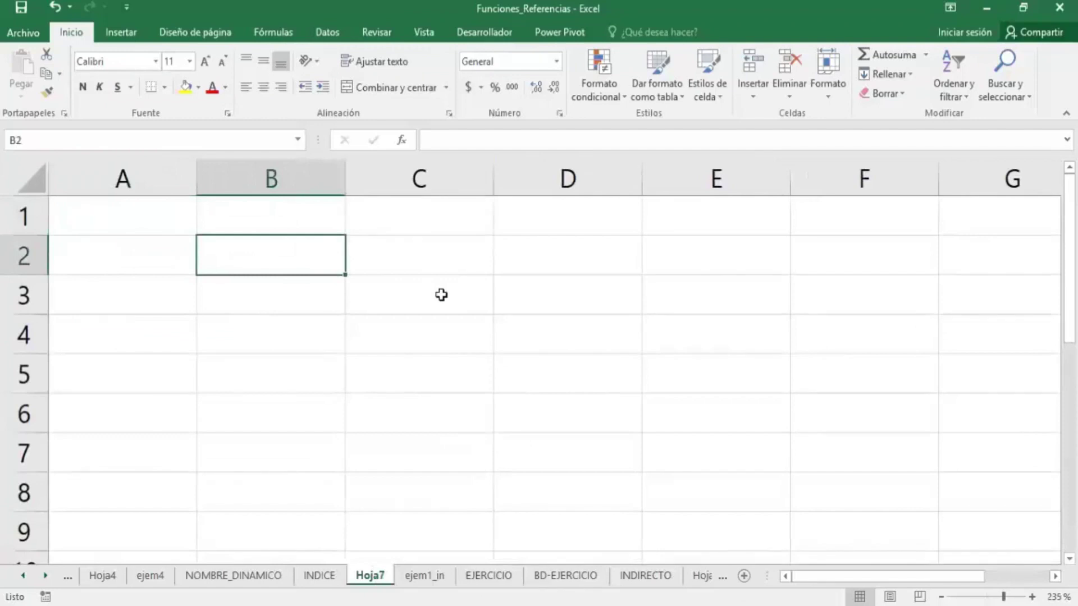
text(20)
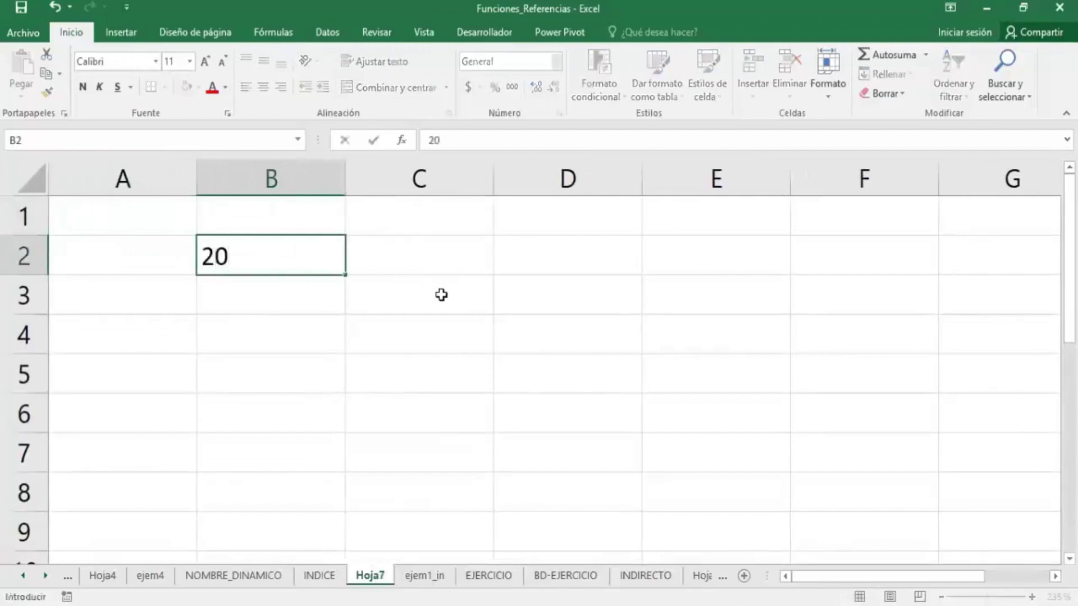
key(Return)
text(30)
key(Return)
text(4)
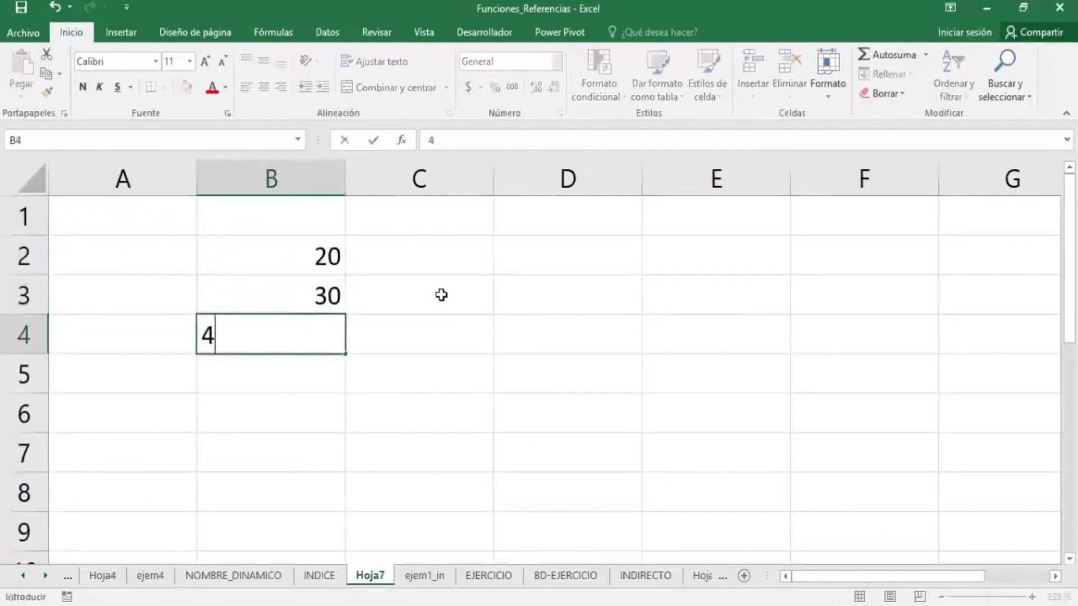
text(0)
key(Tab)
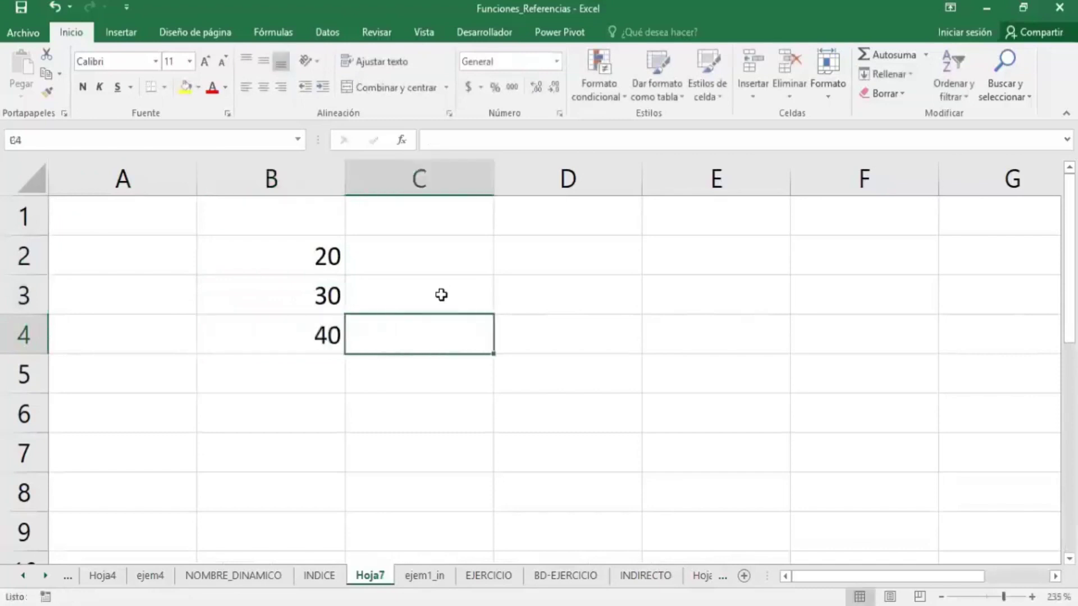
- Enter 70, 80 and 10 down cells C2:C4
key(Up)
key(Up)
text(7)
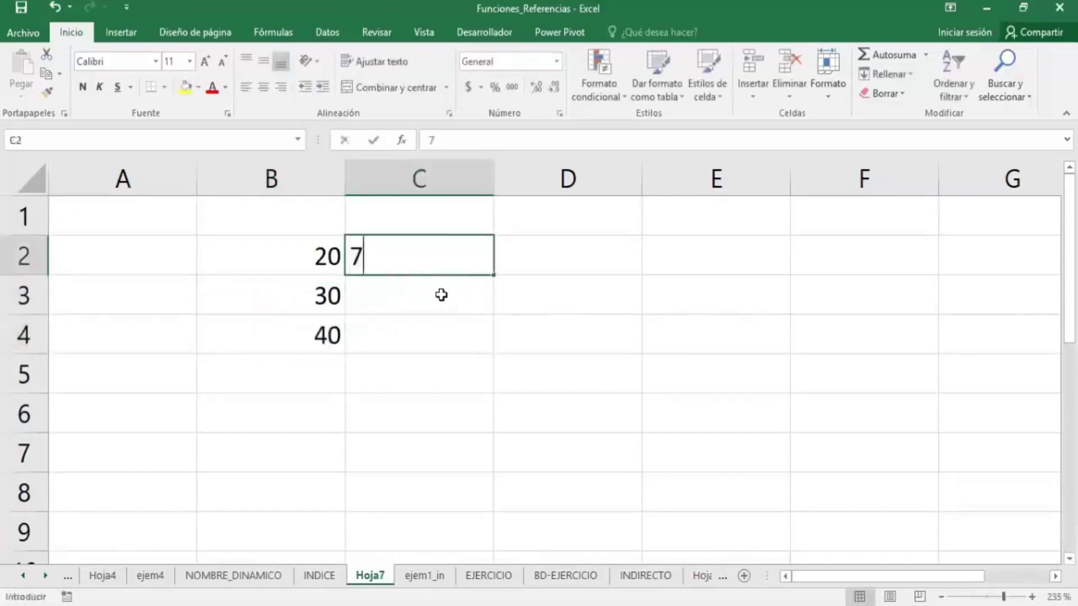
text(0)
key(Return)
text(8)
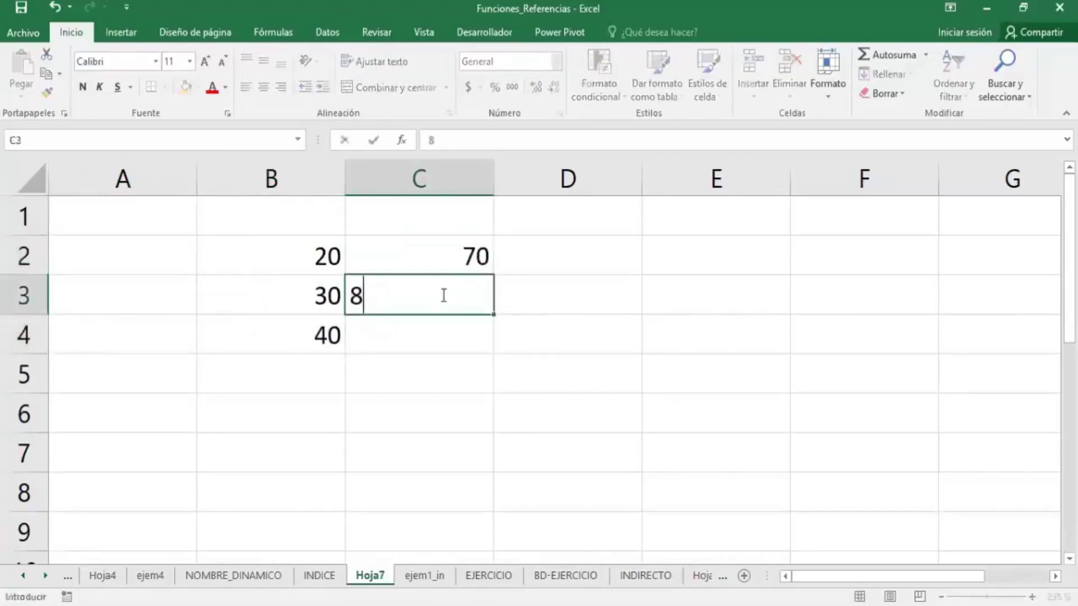
text(0)
key(Return)
text(10)
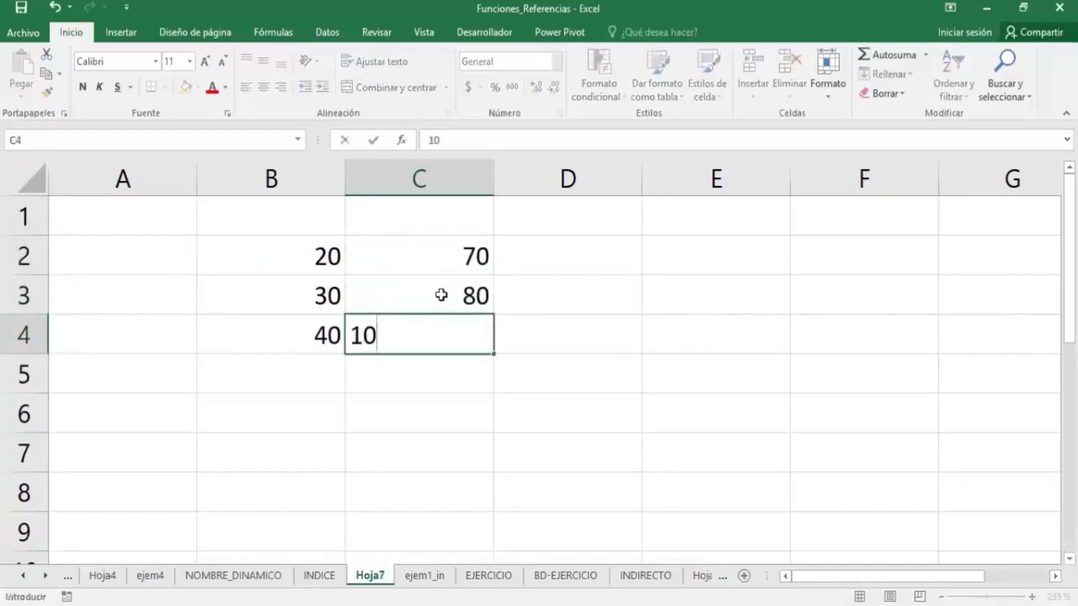
click(420, 414)
- Give B2:C4 All Borders, with the numbers centred, bold and dark blue
drag(281, 256, 449, 335)
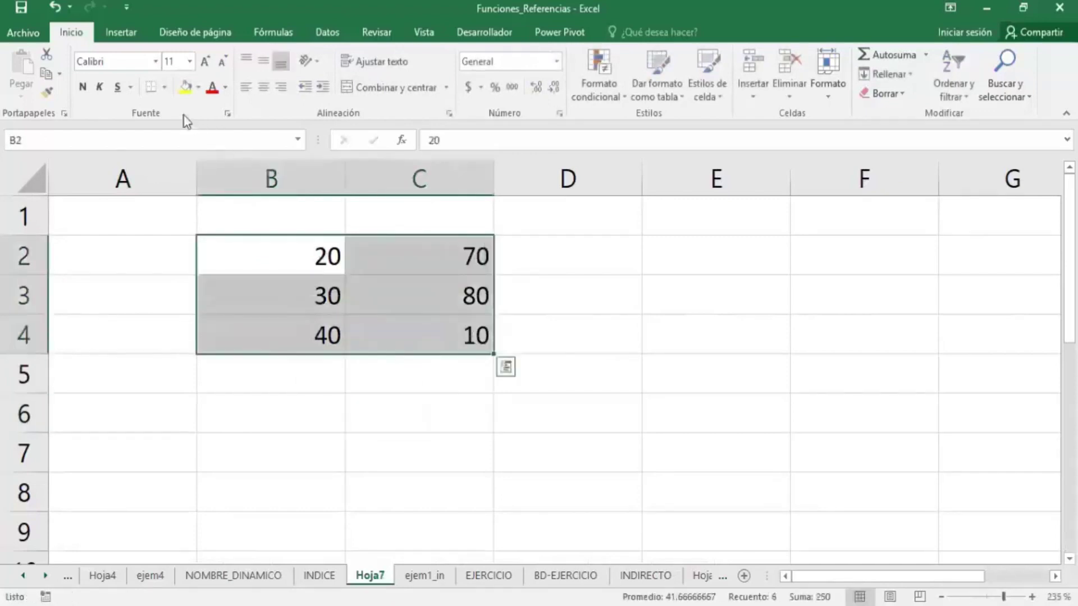
click(166, 89)
click(263, 87)
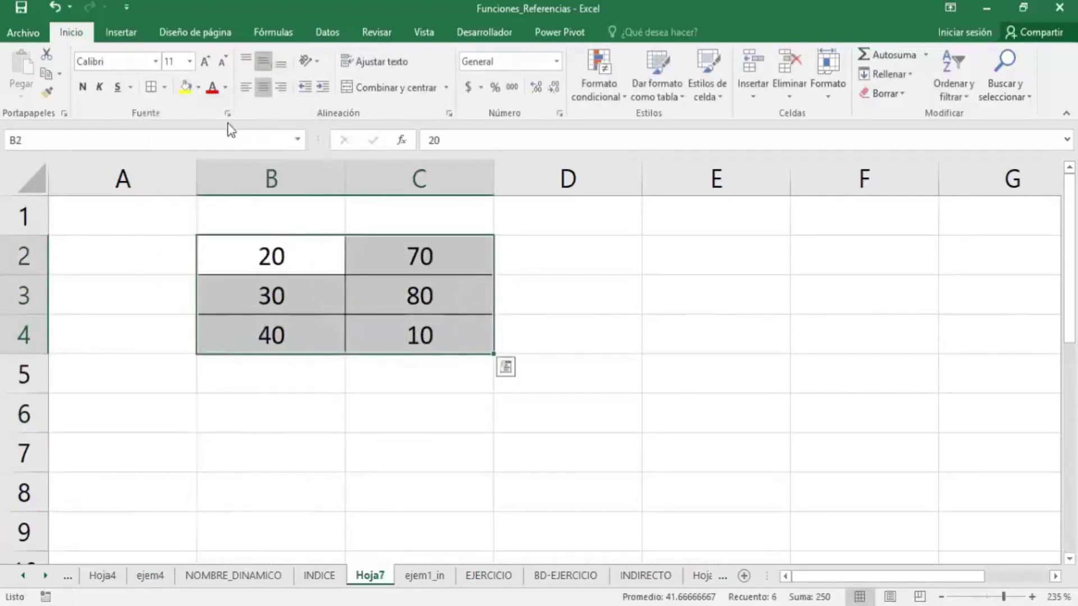
click(225, 87)
click(318, 238)
key(ctrl+n)
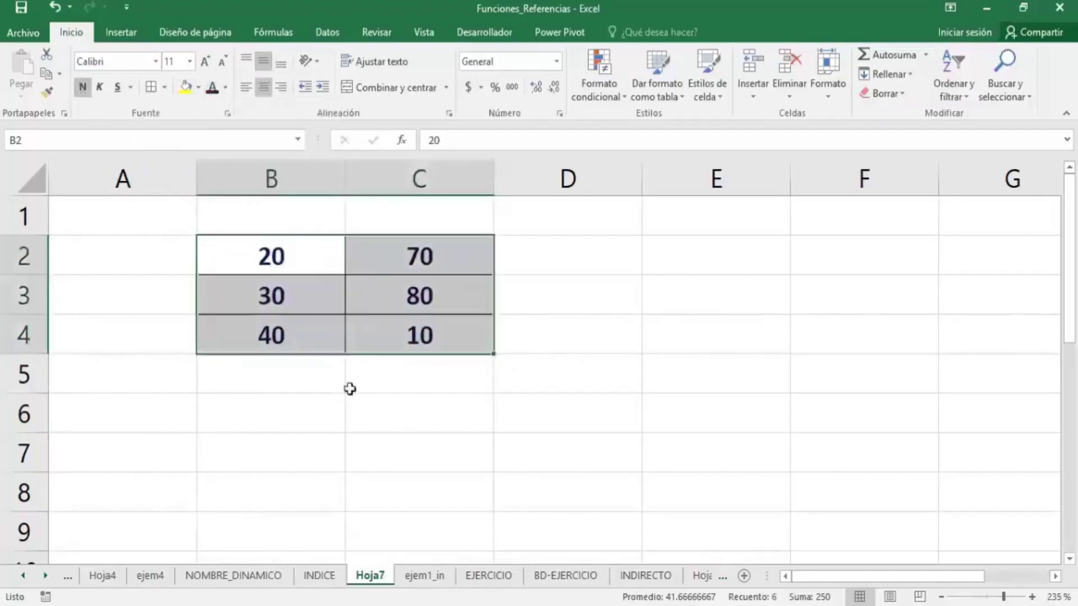
click(419, 452)
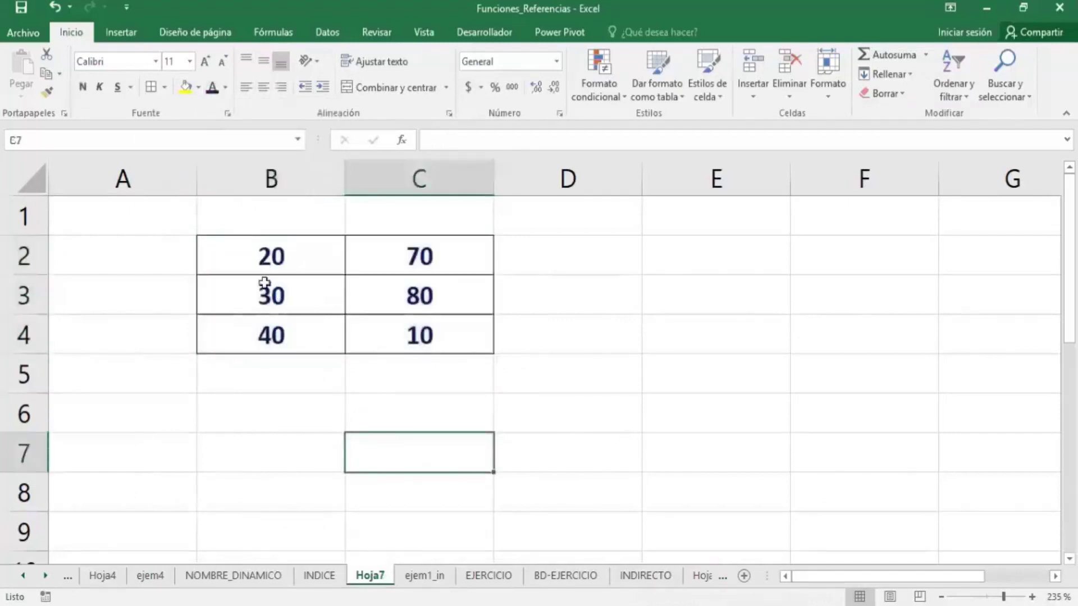
click(265, 265)
drag(270, 306, 414, 336)
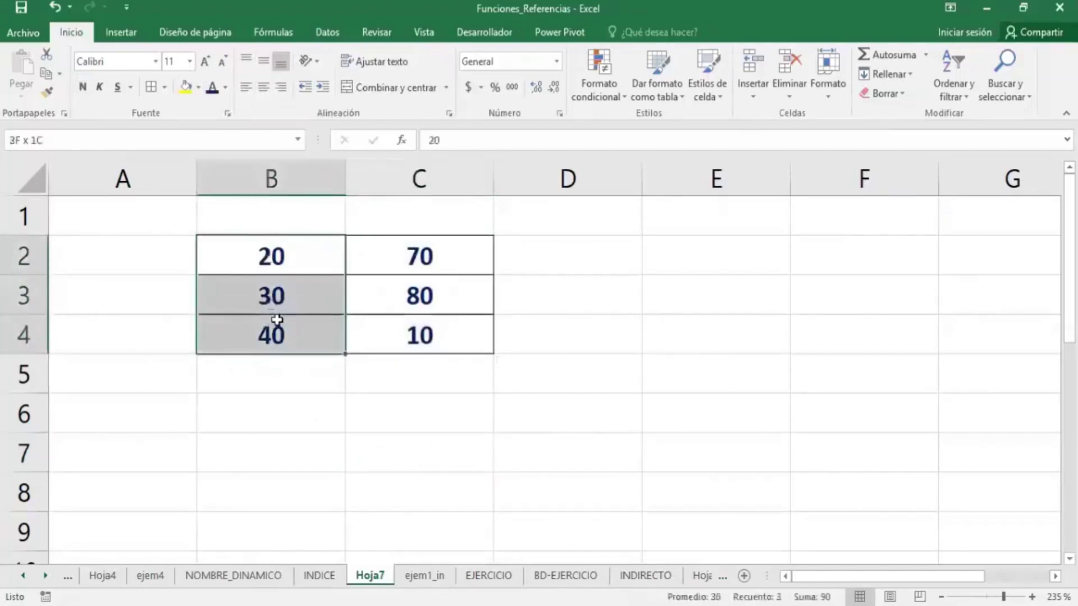
click(202, 415)
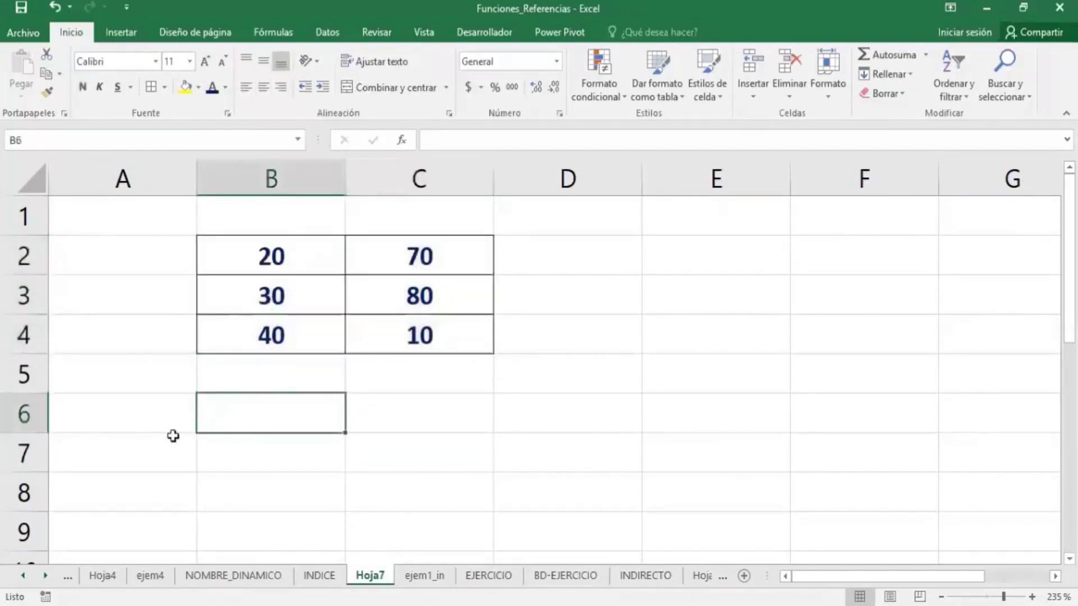
- Merge A7:D7 and enter INDICE(MATRIZ,NUM_FILA,NUM_COLUMNA) there in bold
drag(176, 454, 594, 444)
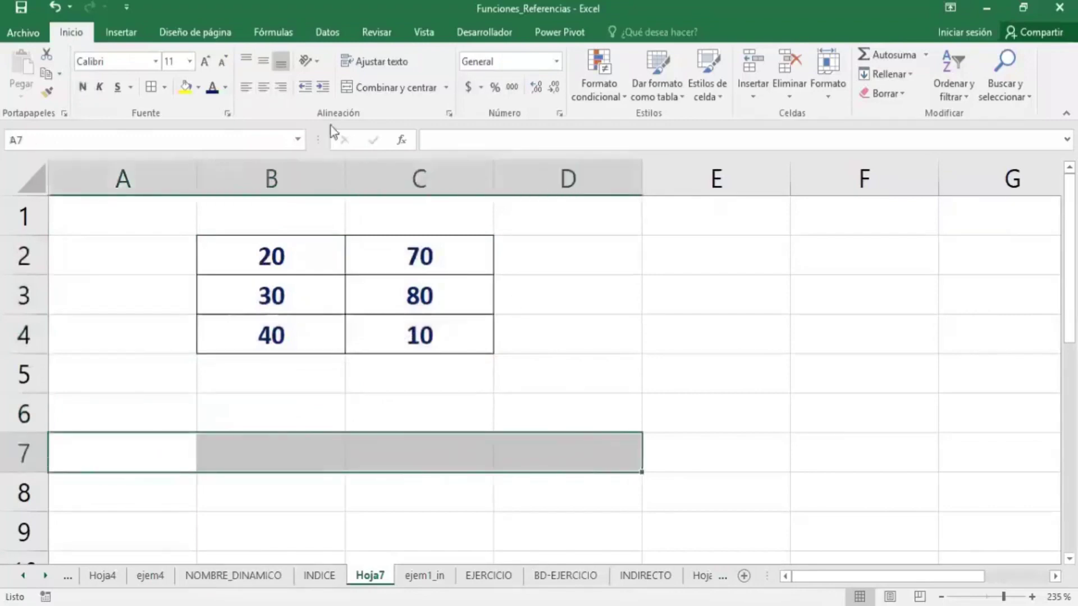
click(387, 87)
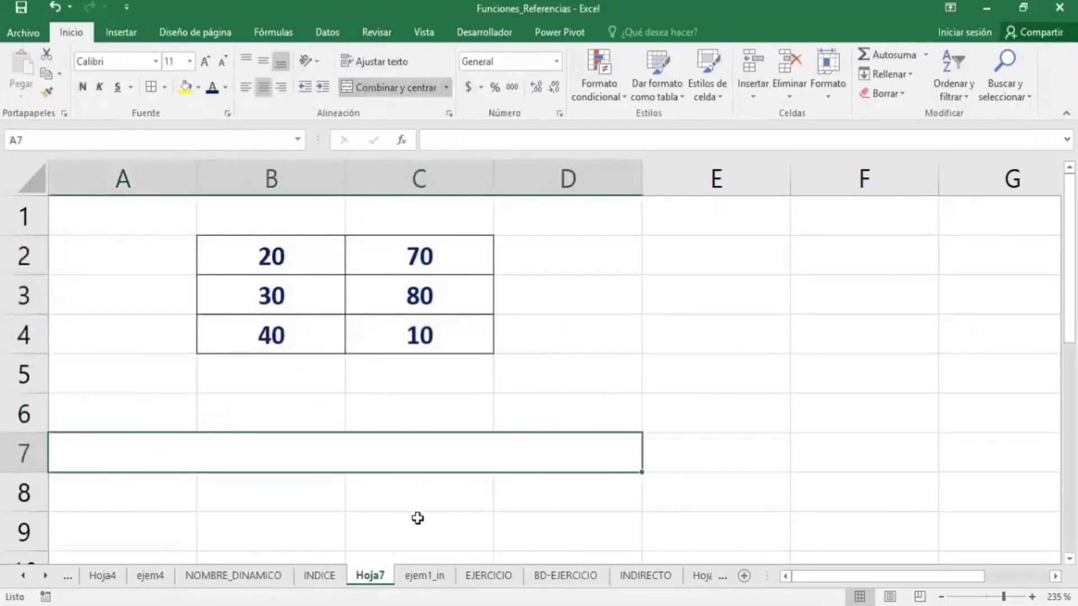
text(in)
key(BackSpace)
key(BackSpace)
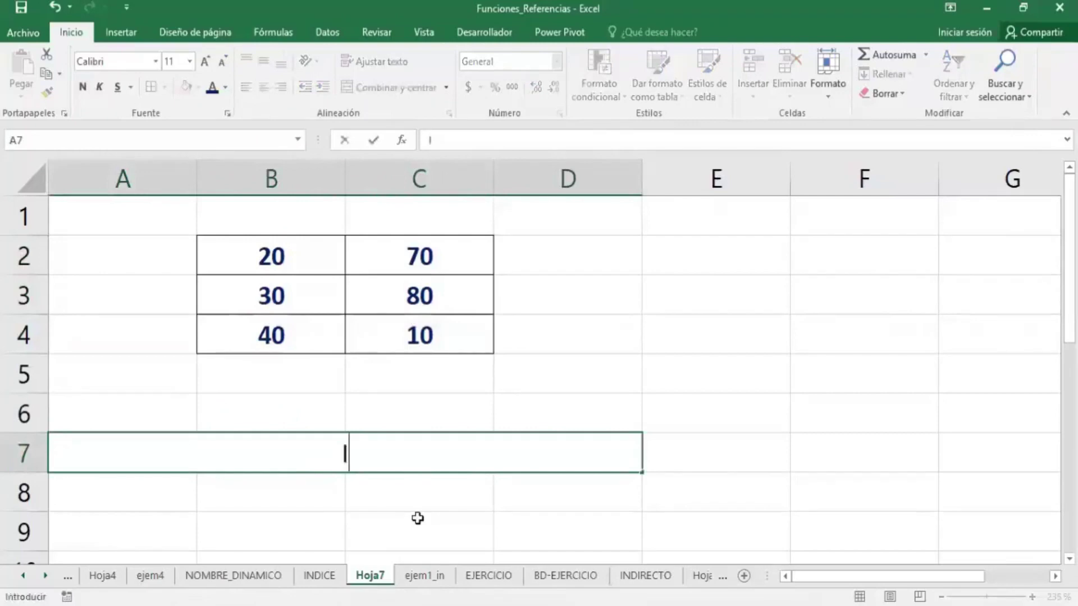
text(INDICE)
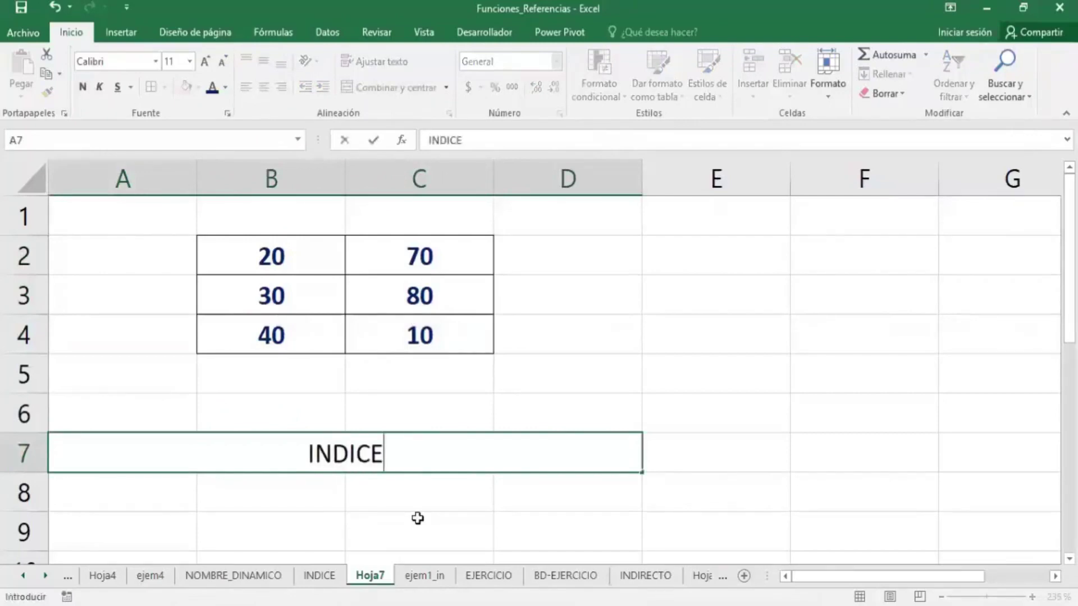
text((MA)
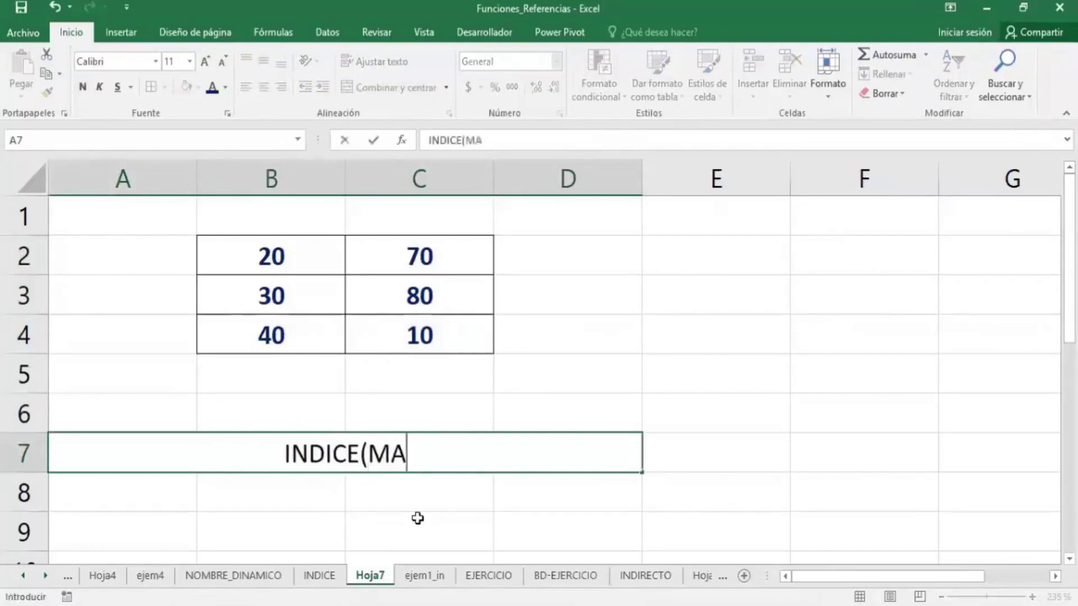
text(TRI)
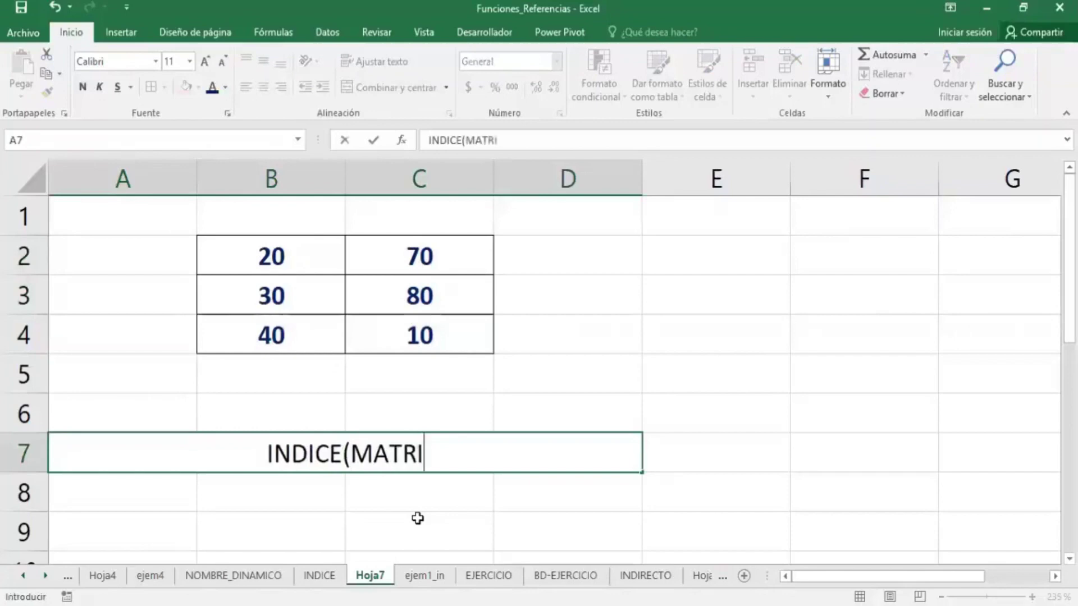
text(Z,)
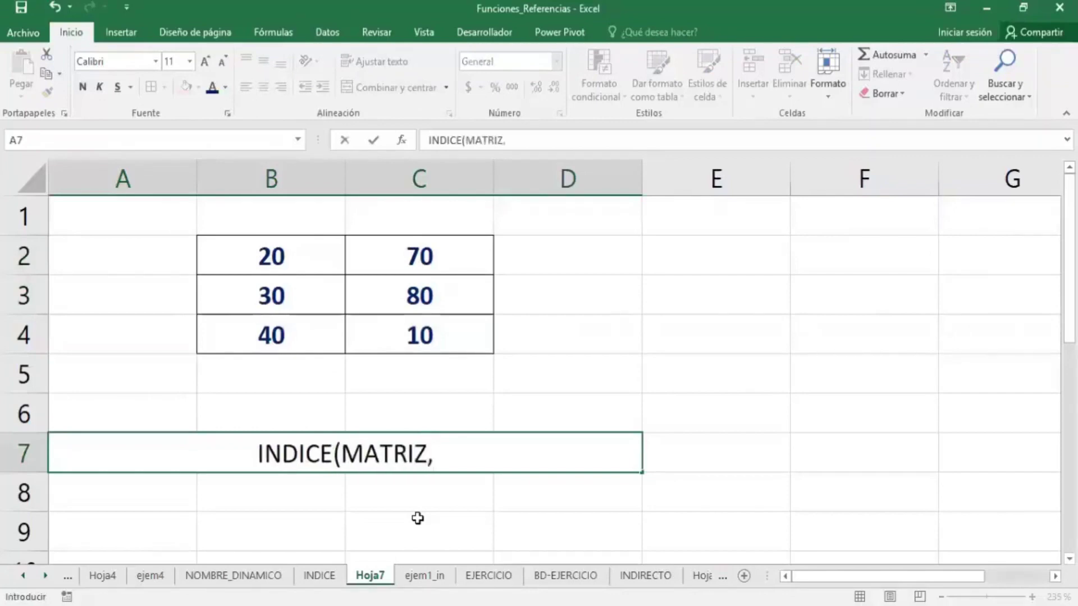
text(NUM_)
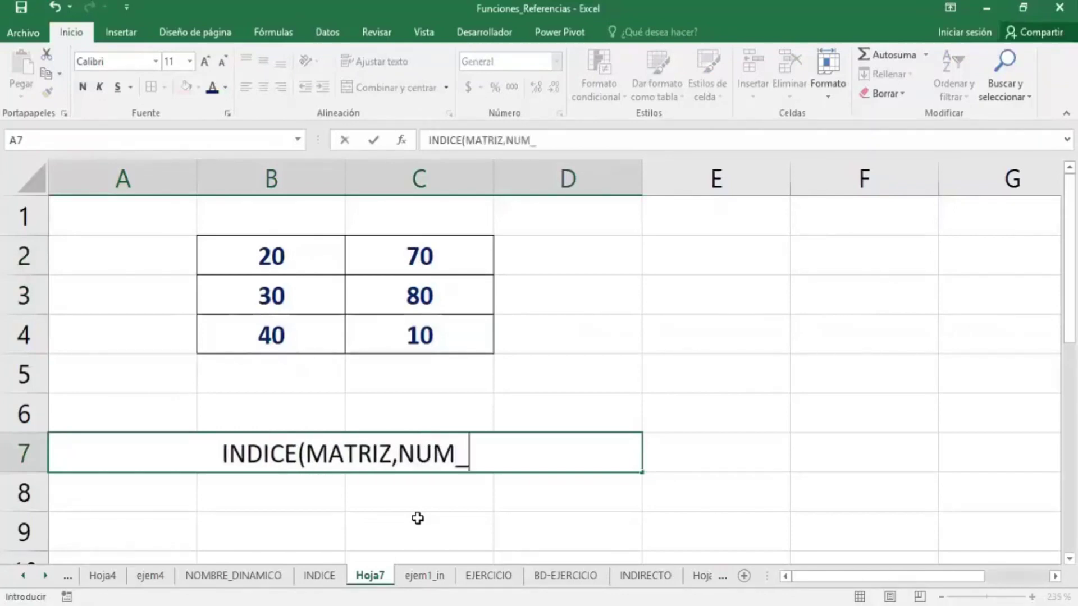
text(FILA)
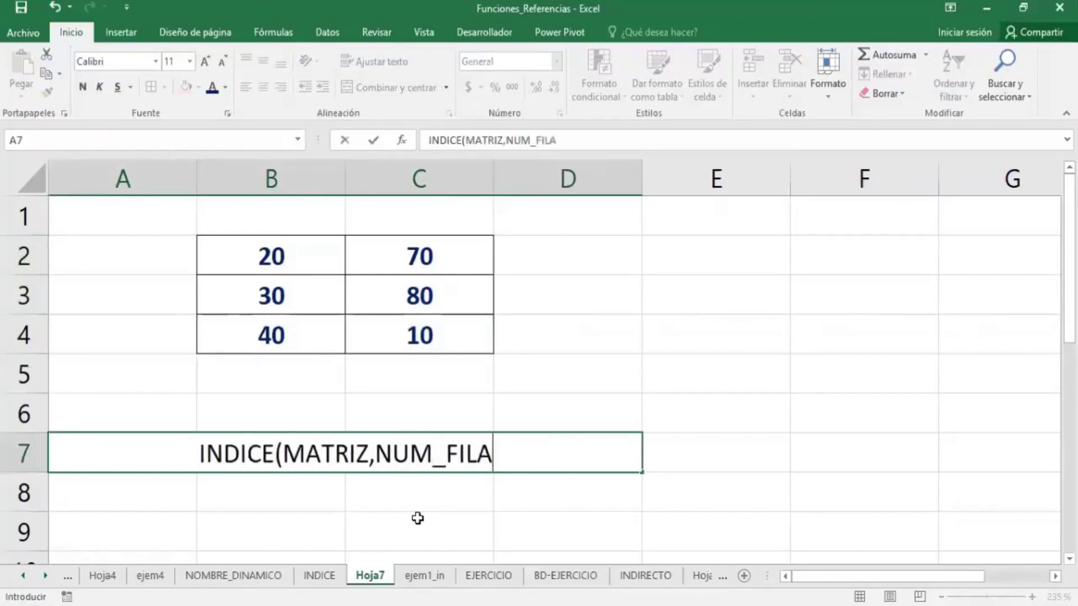
text(,N)
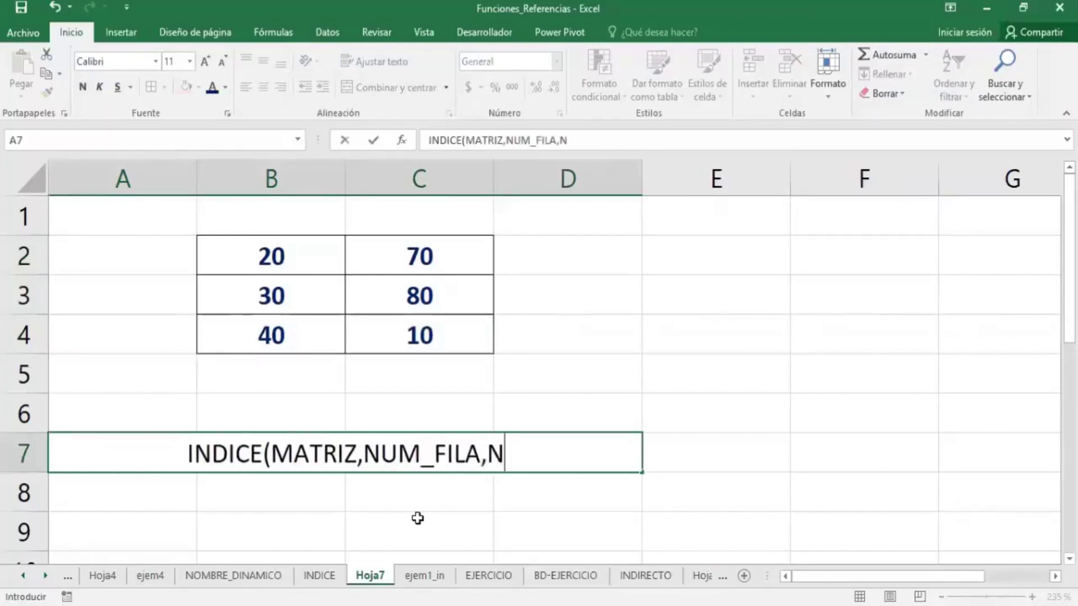
text(UM_CO)
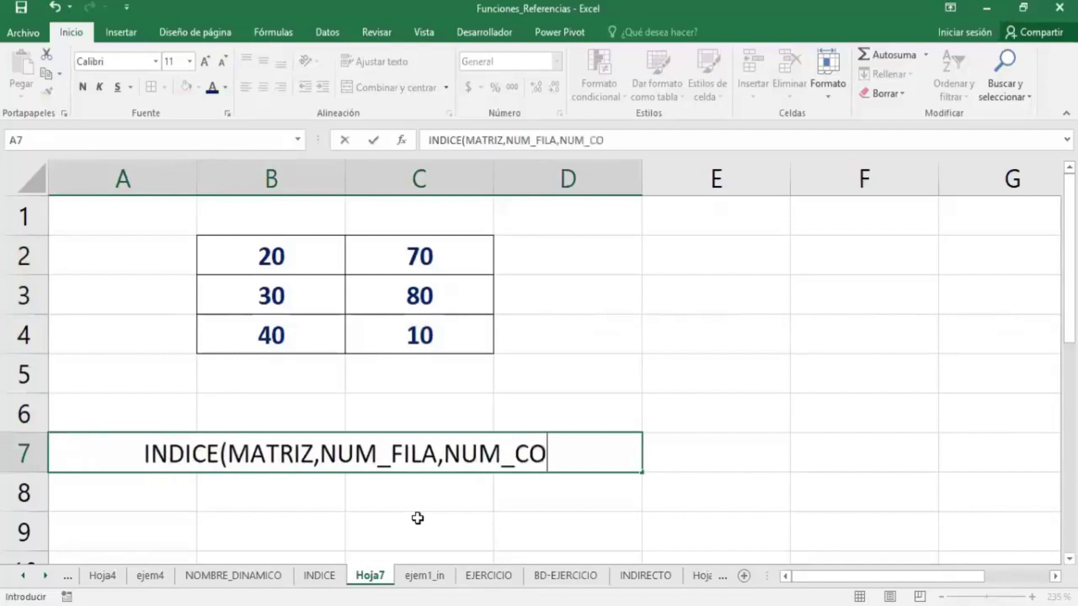
text(LUMNA)
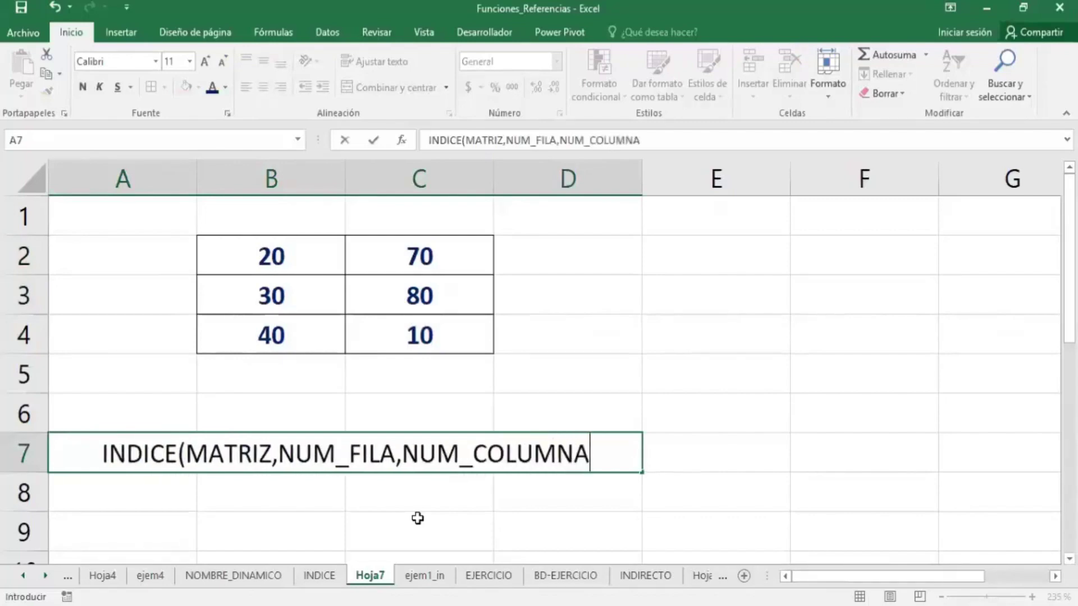
text())
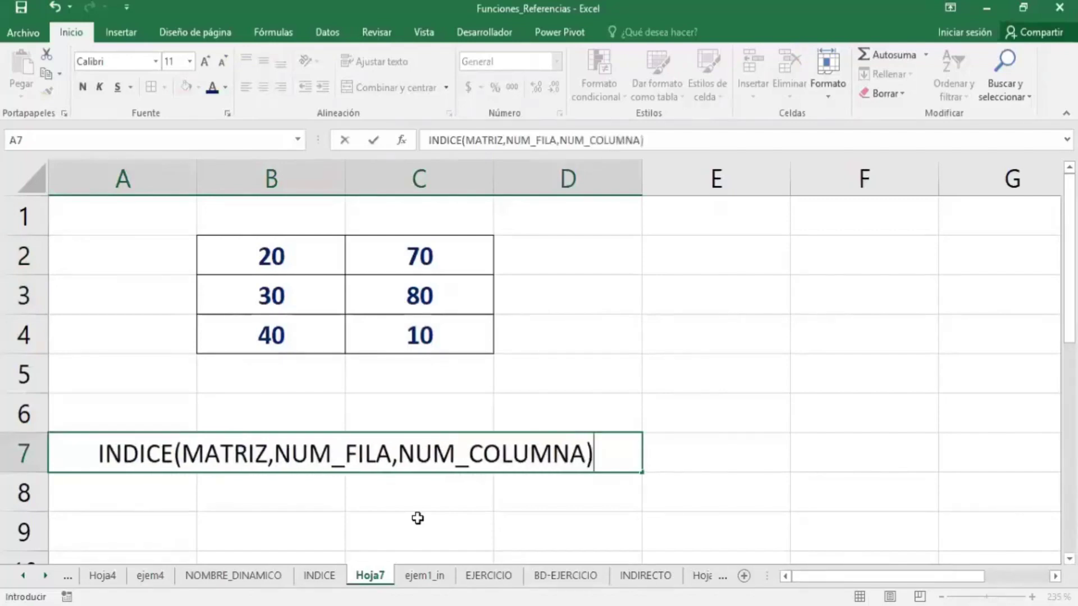
click(465, 529)
click(391, 454)
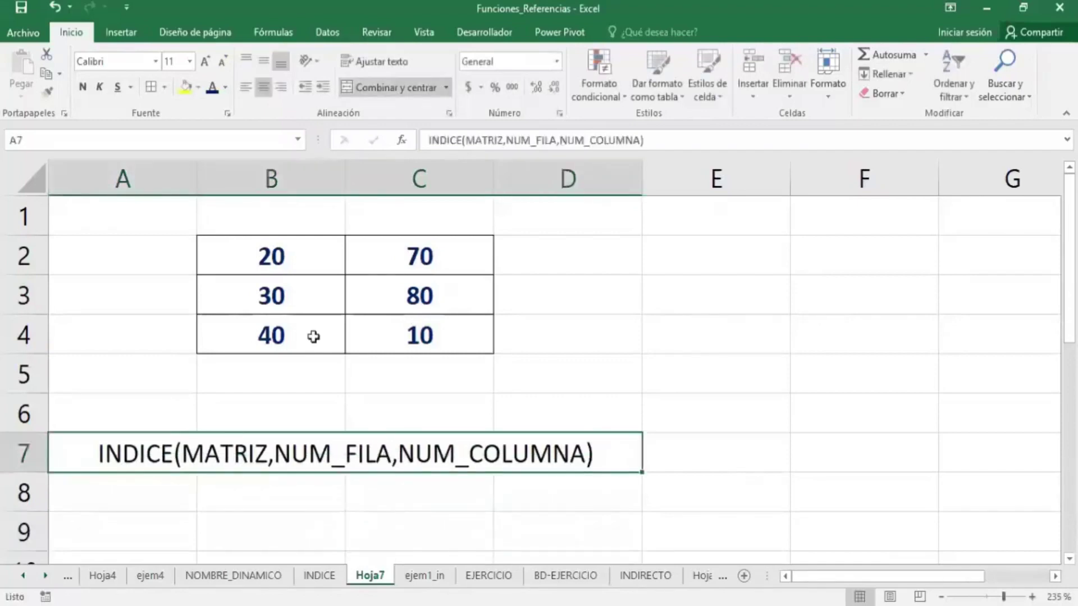
click(83, 87)
- Colour only the word MATRIZ in the A7 syntax line dark blue
click(586, 367)
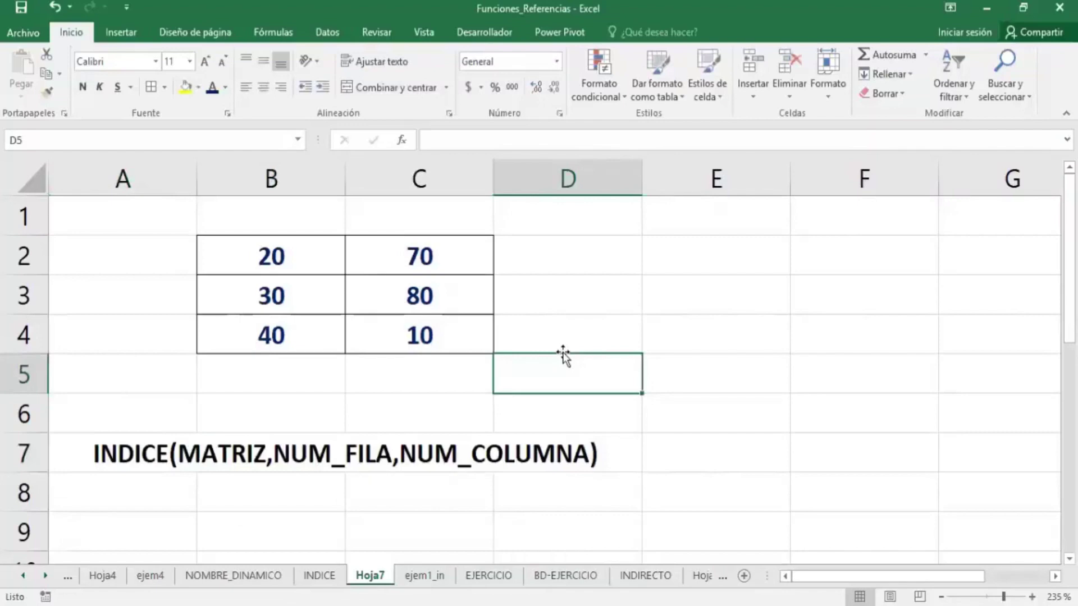
double_click(232, 456)
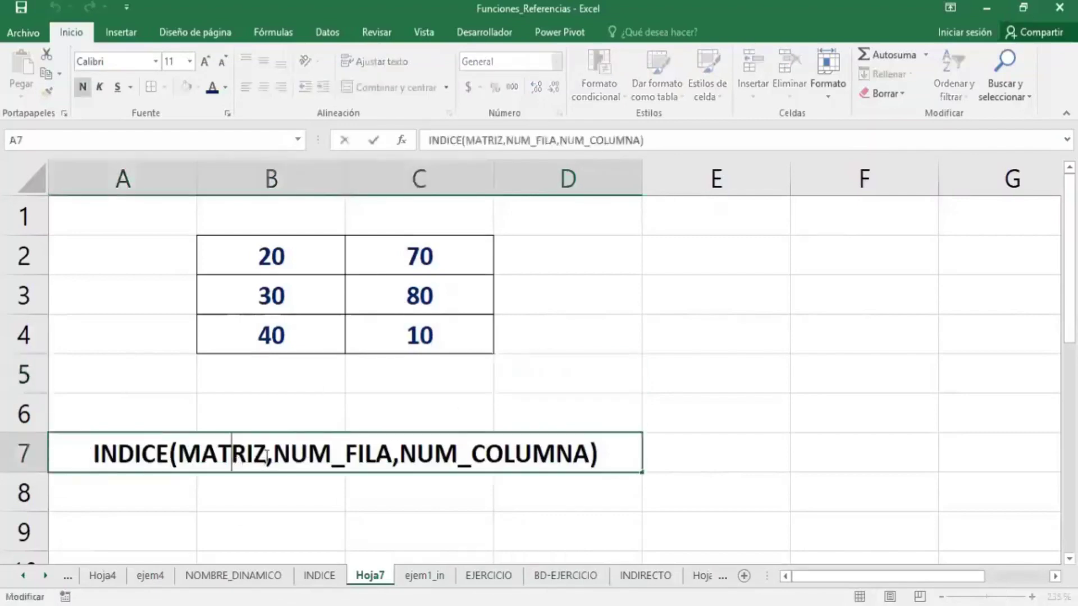
drag(267, 456, 178, 455)
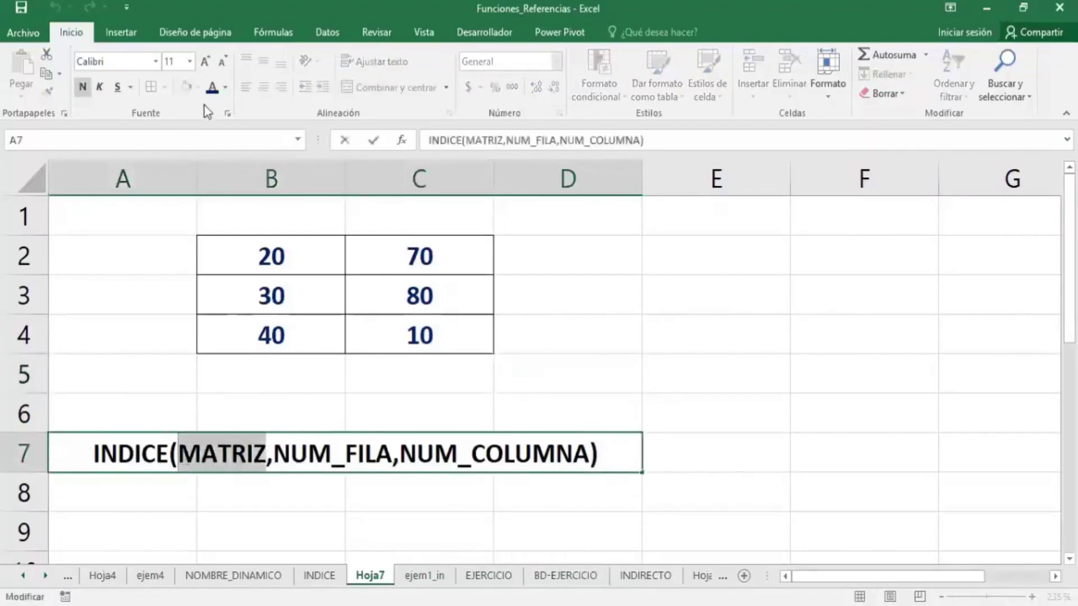
click(213, 90)
click(712, 295)
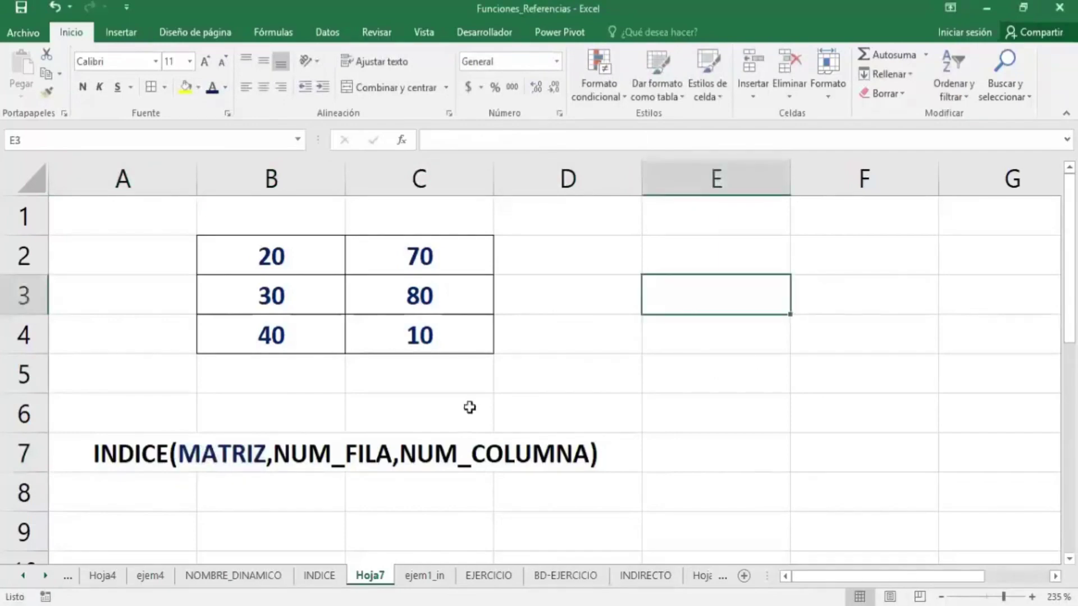
- Open the Formato de celdas dialog with Ctrl+1 and close it without changes
key(ctrl+1)
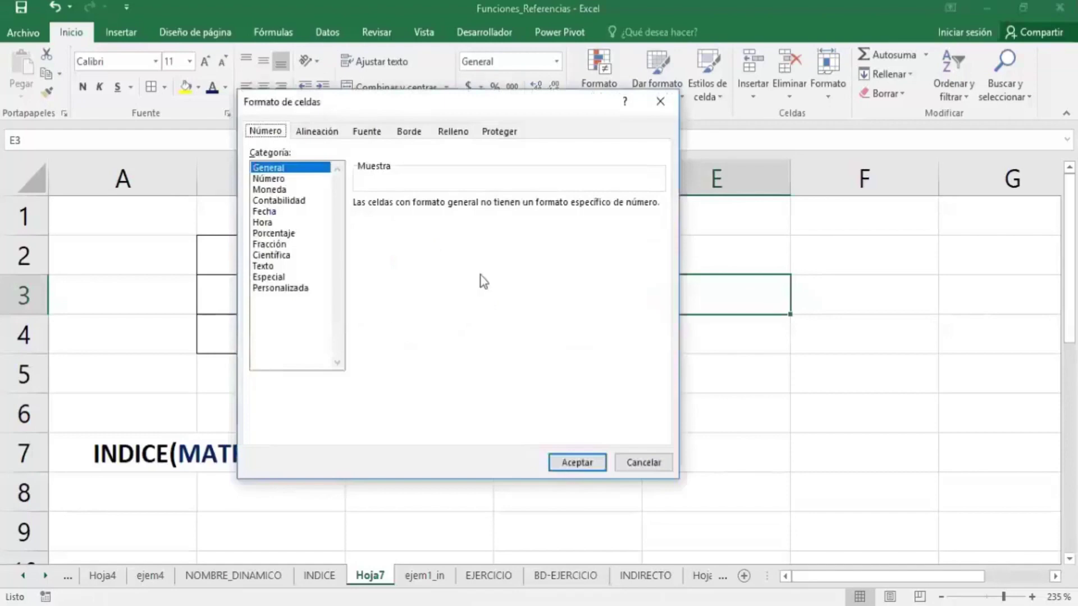
click(675, 104)
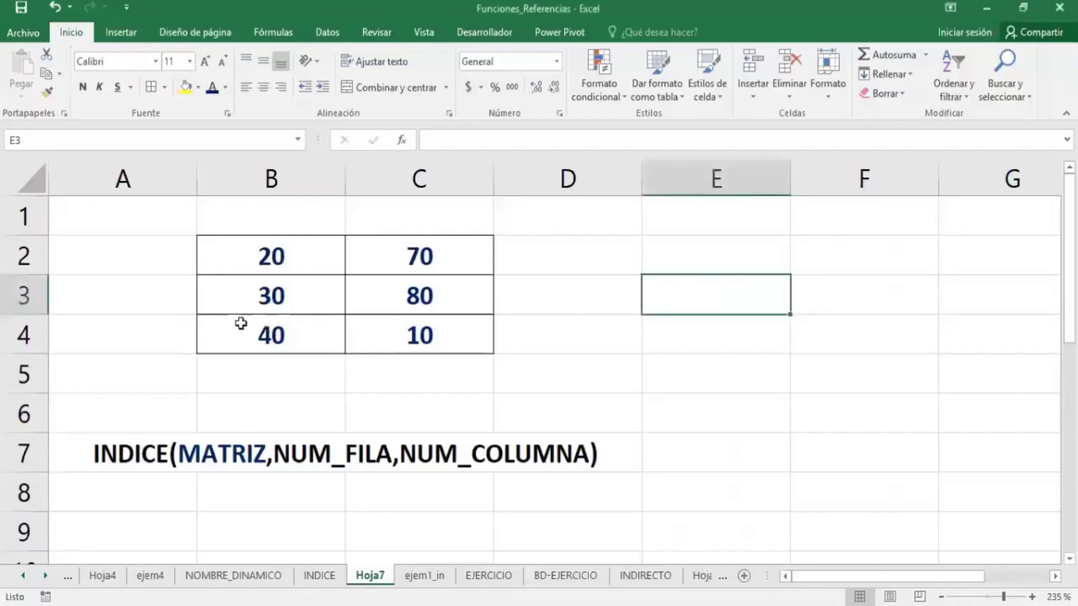
- Enter =INDICE(B2:C4,3,2) in E2 so it returns 10
key(ctrl+z)
click(649, 264)
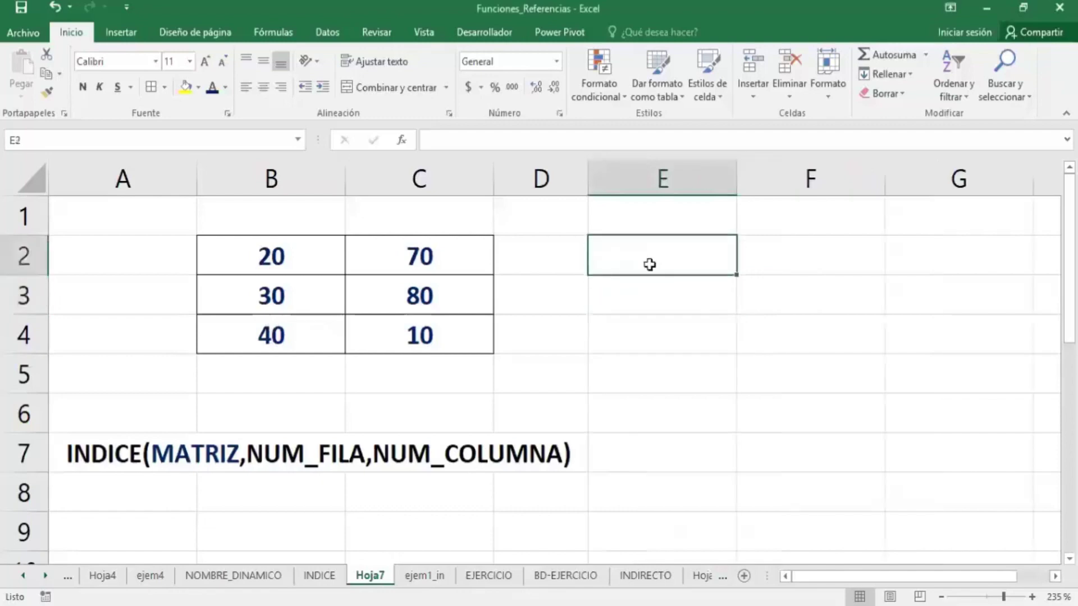
text(=)
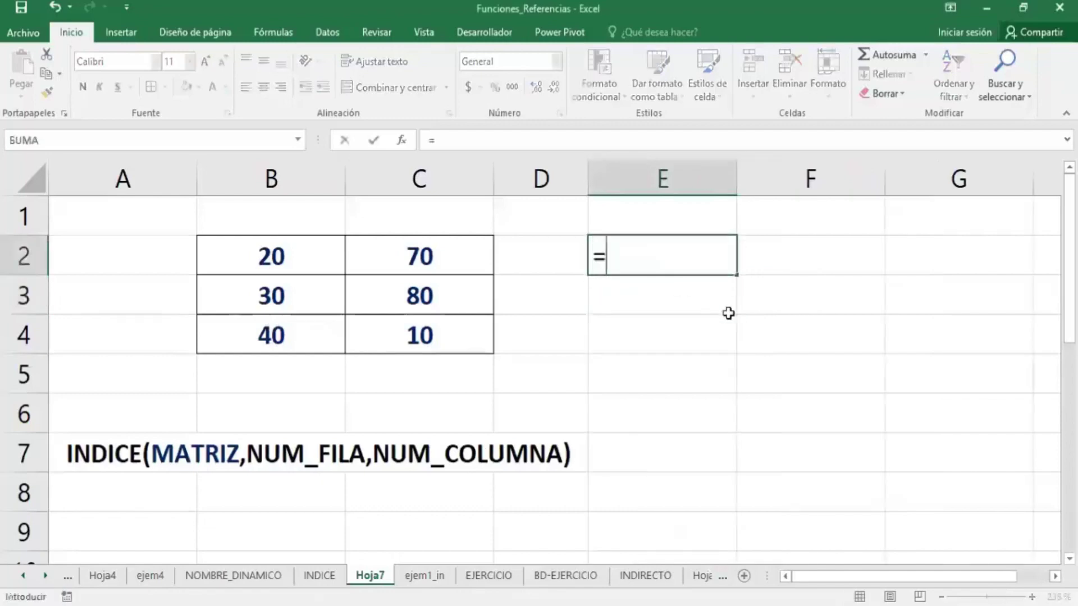
text(I)
text(NDICE()
click(321, 259)
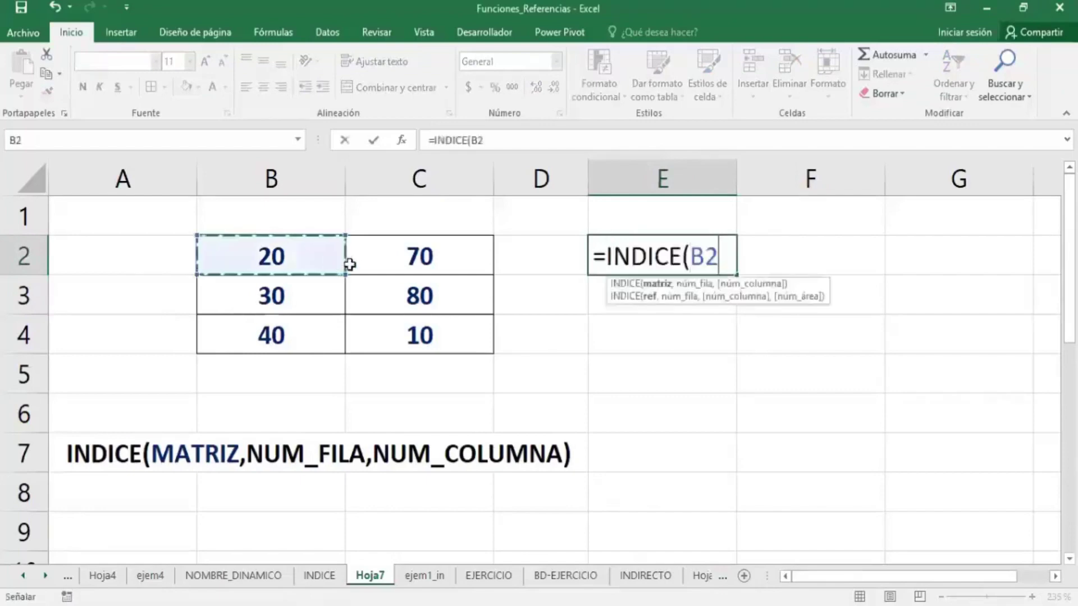
drag(350, 264, 410, 328)
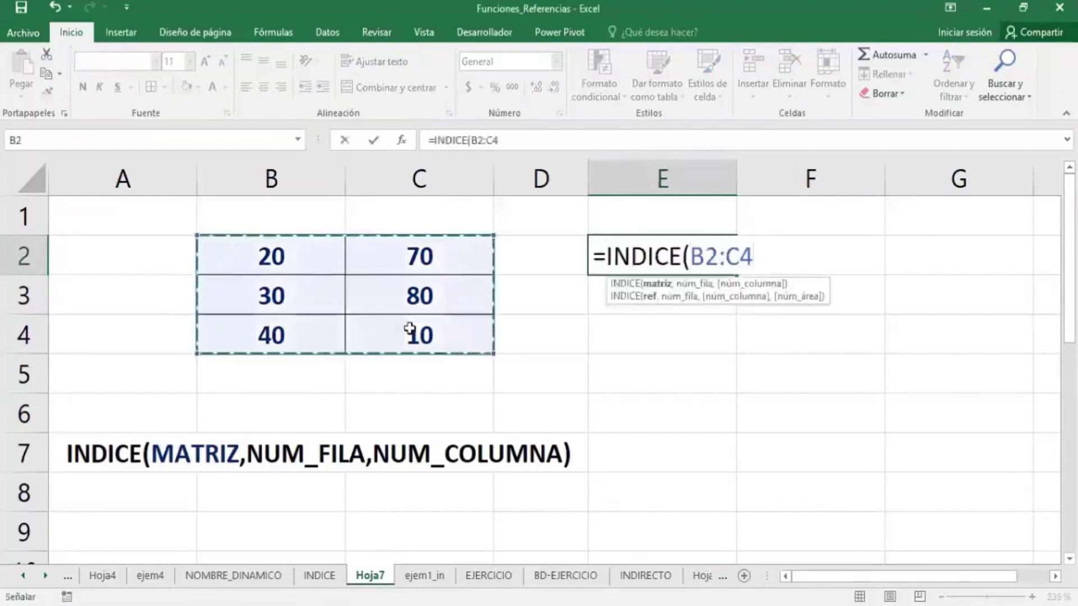
text(,)
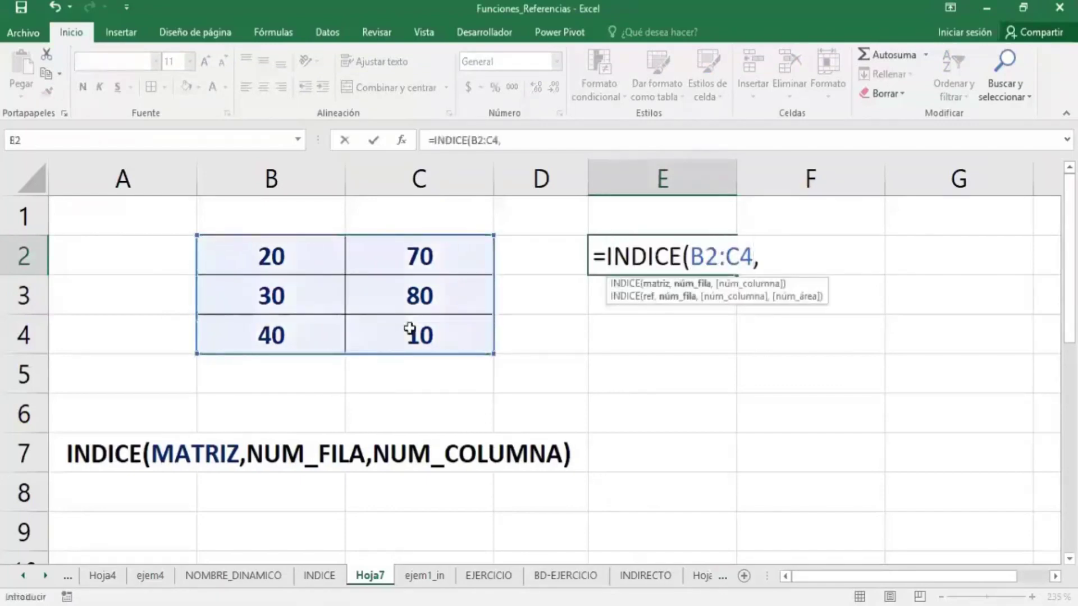
text(3)
text(,2)
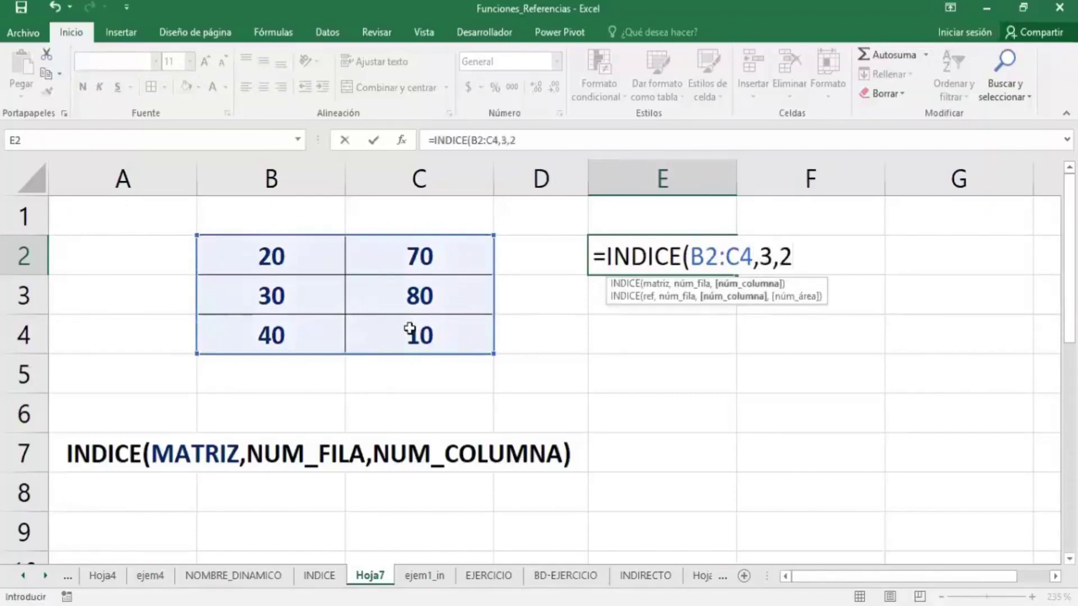
text())
key(Return)
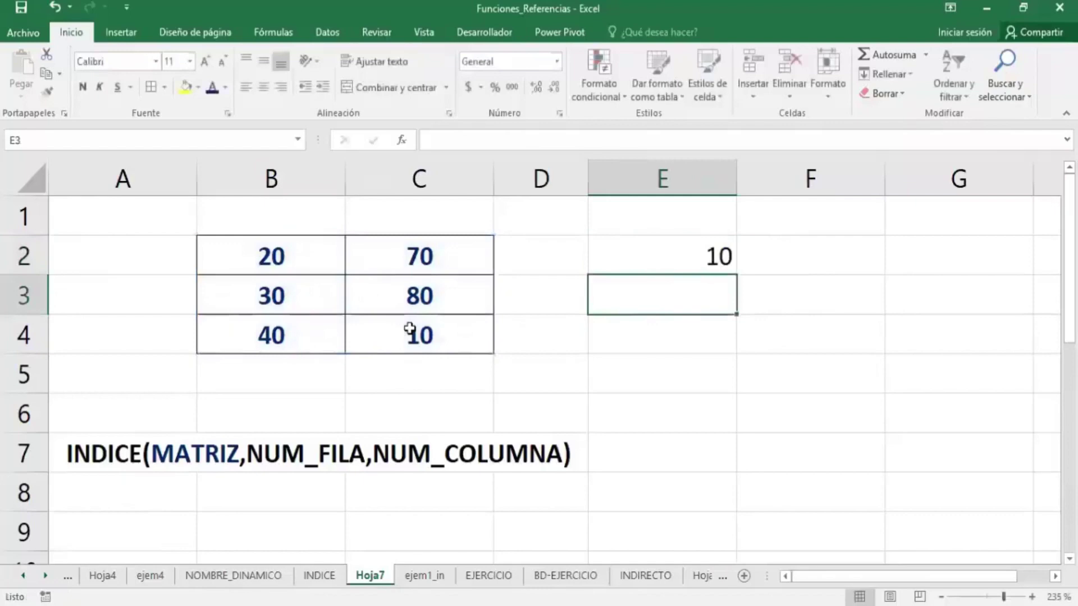
- Show the formula text '=INDICE(B2:C4,3,2) as a label in F2
click(676, 253)
double_click(716, 264)
click(789, 252)
text('=)
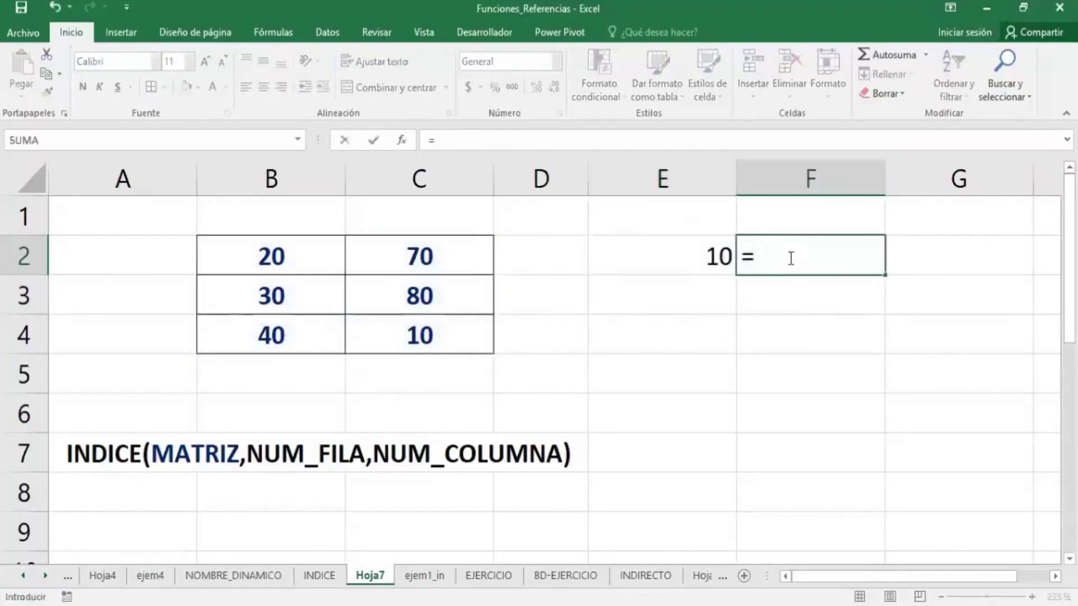
text(INDICE(B2:C4,3,2))
key(Return)
- Enter =INDICE(B2:C4,2,2) in E3 so it returns 80
click(700, 294)
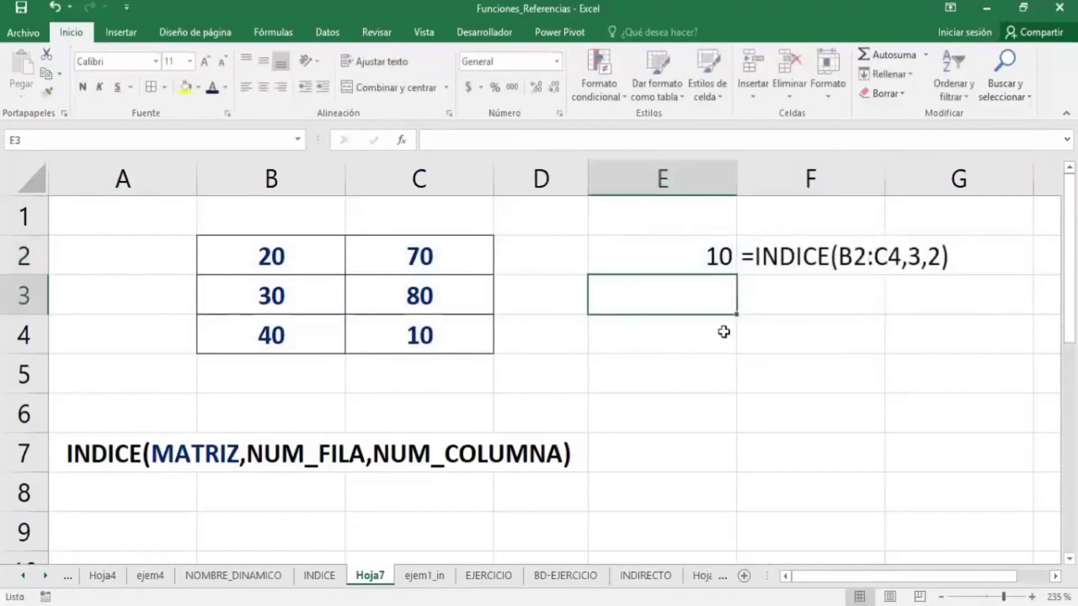
text(=)
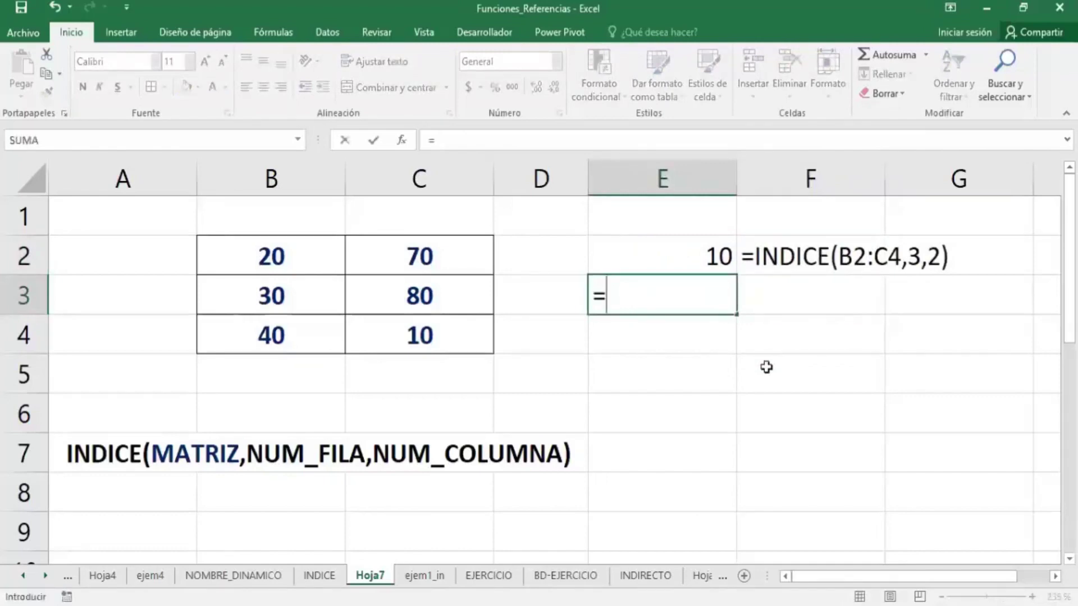
text(IN)
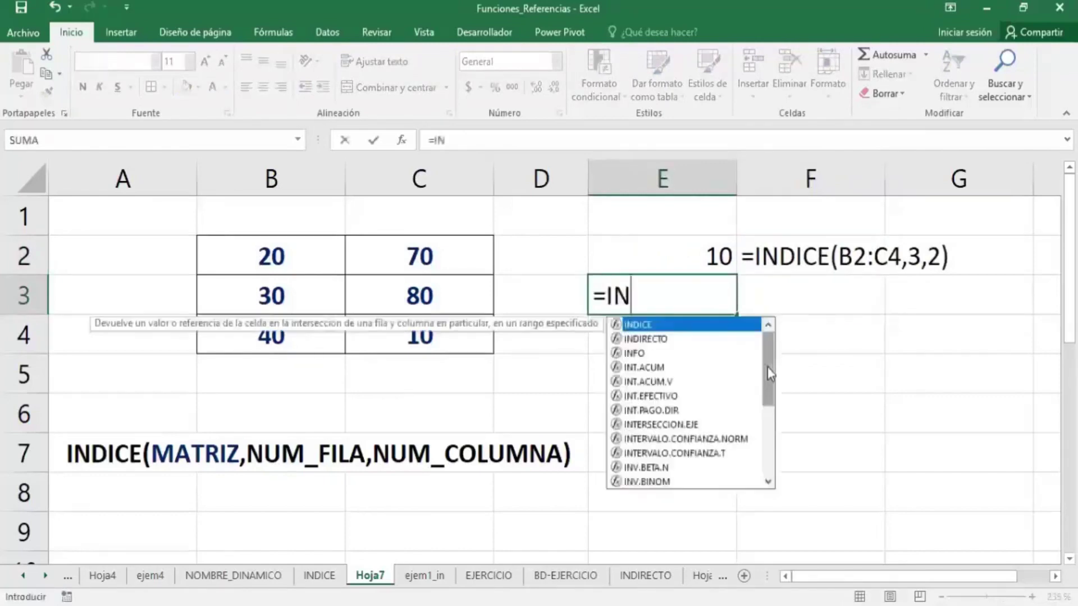
key(Tab)
click(334, 272)
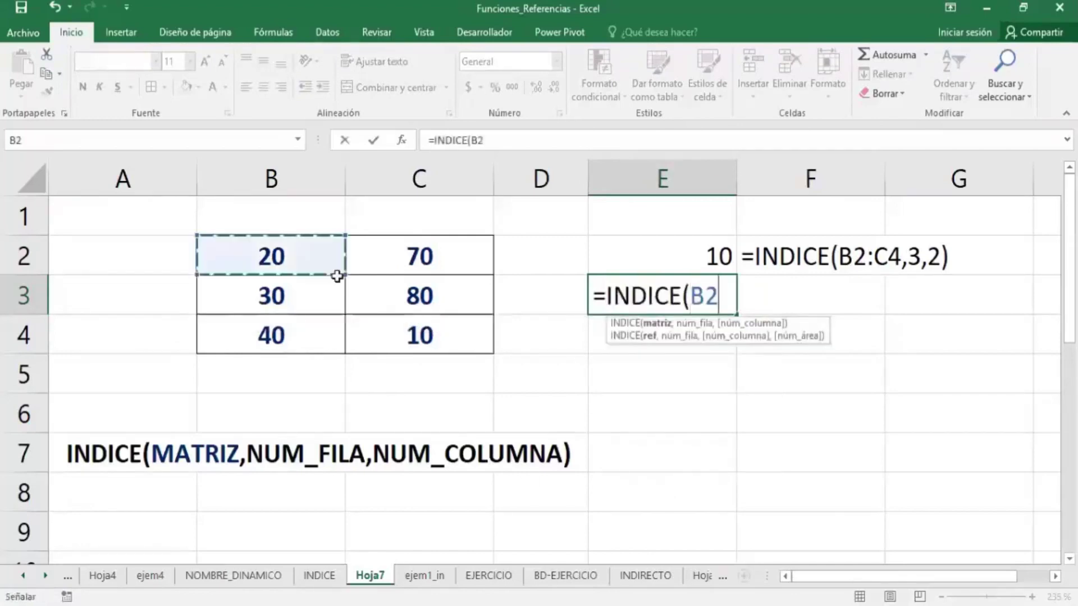
drag(337, 275, 402, 343)
text(,)
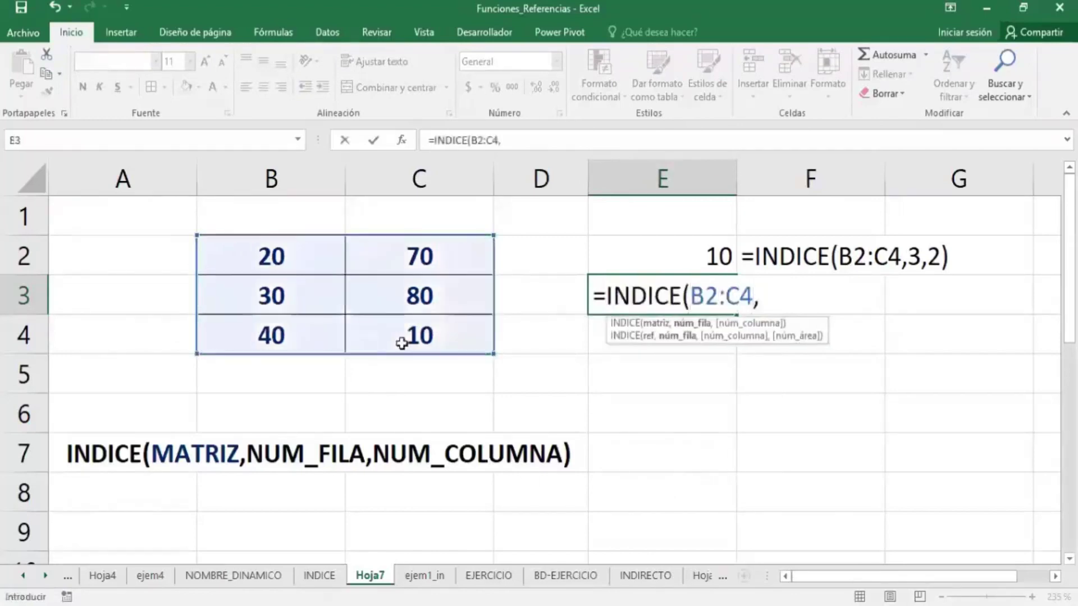
text(2)
text(,2)
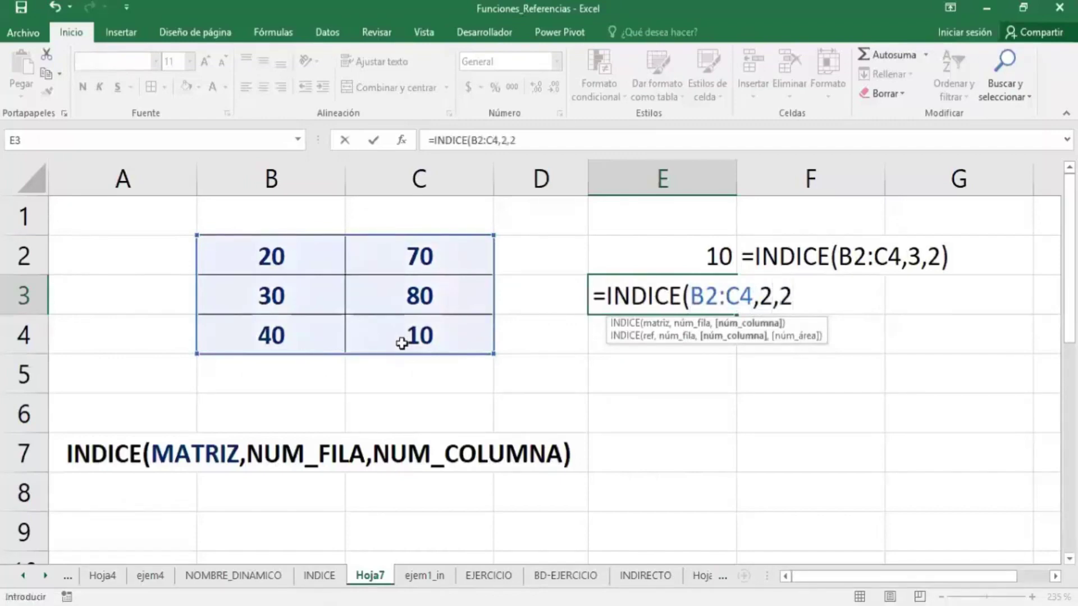
text())
key(Return)
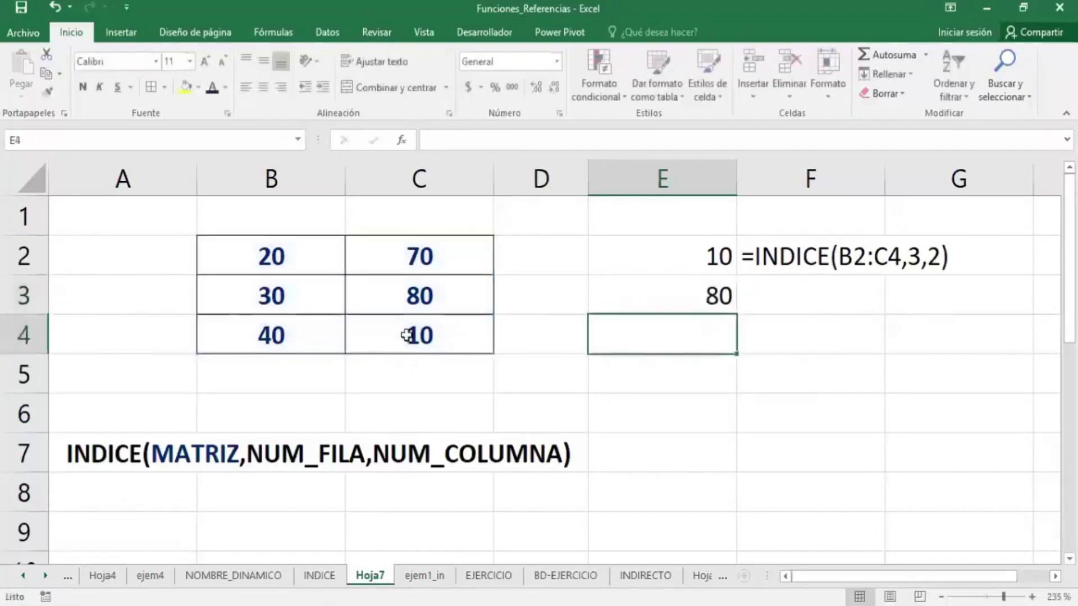
- Fill F2's formula text down into F3
click(788, 259)
drag(885, 275, 885, 306)
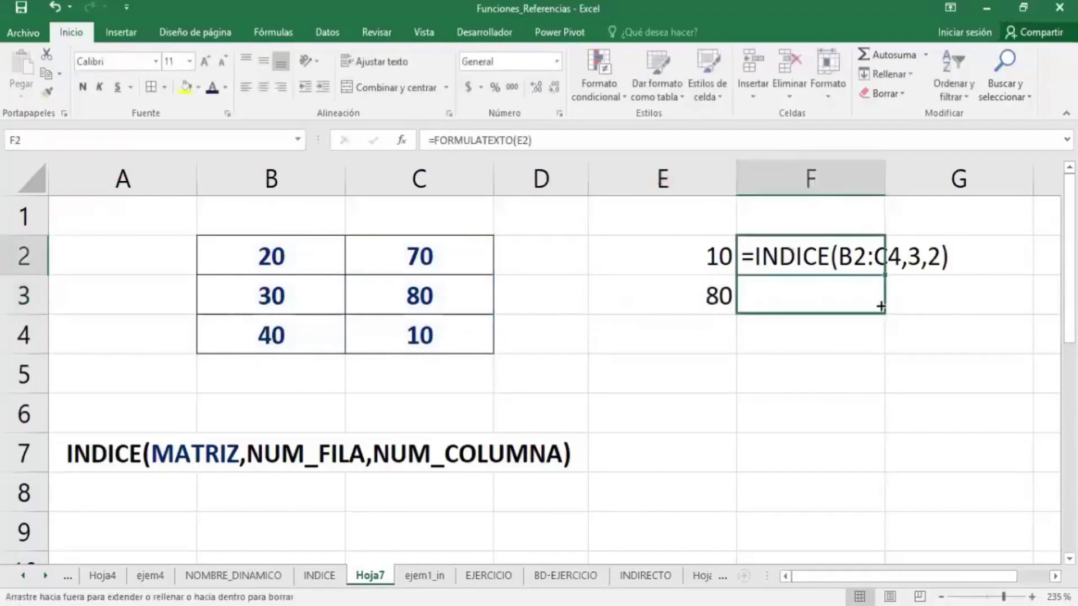
click(378, 403)
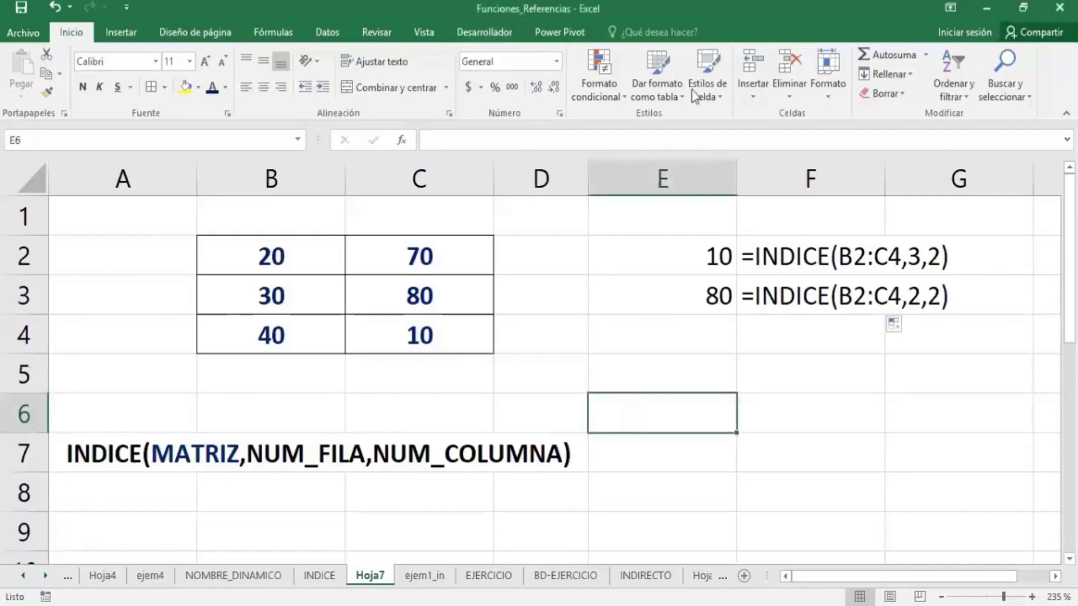
click(613, 296)
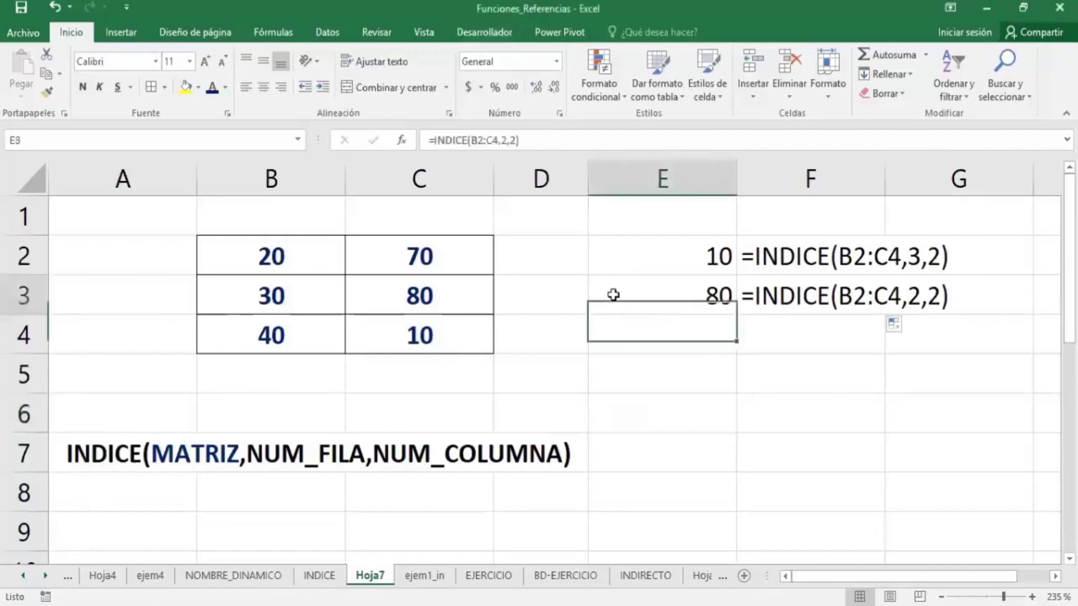
double_click(693, 296)
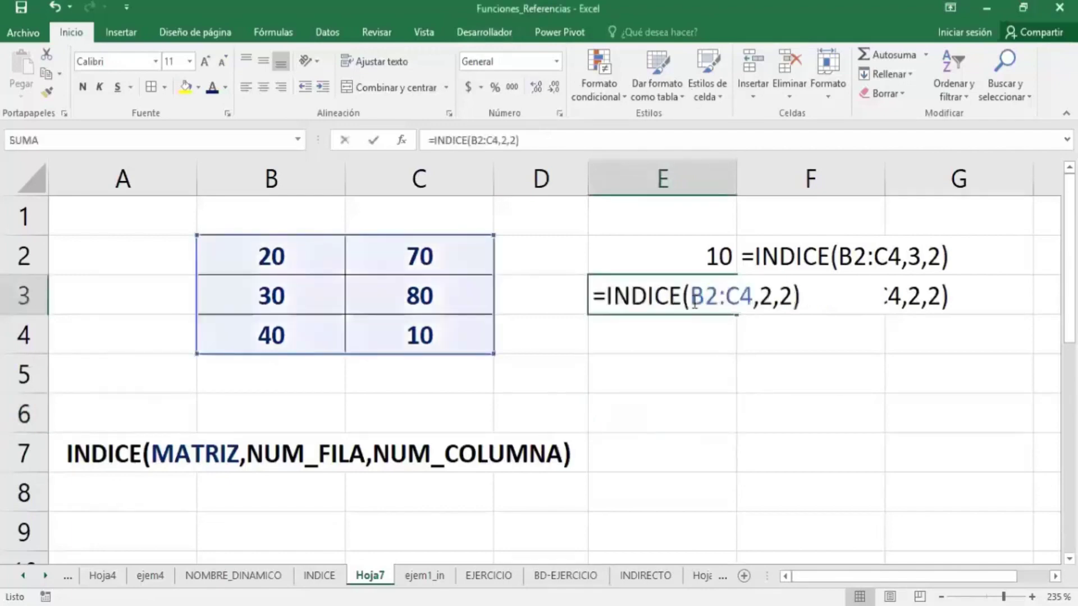
click(695, 303)
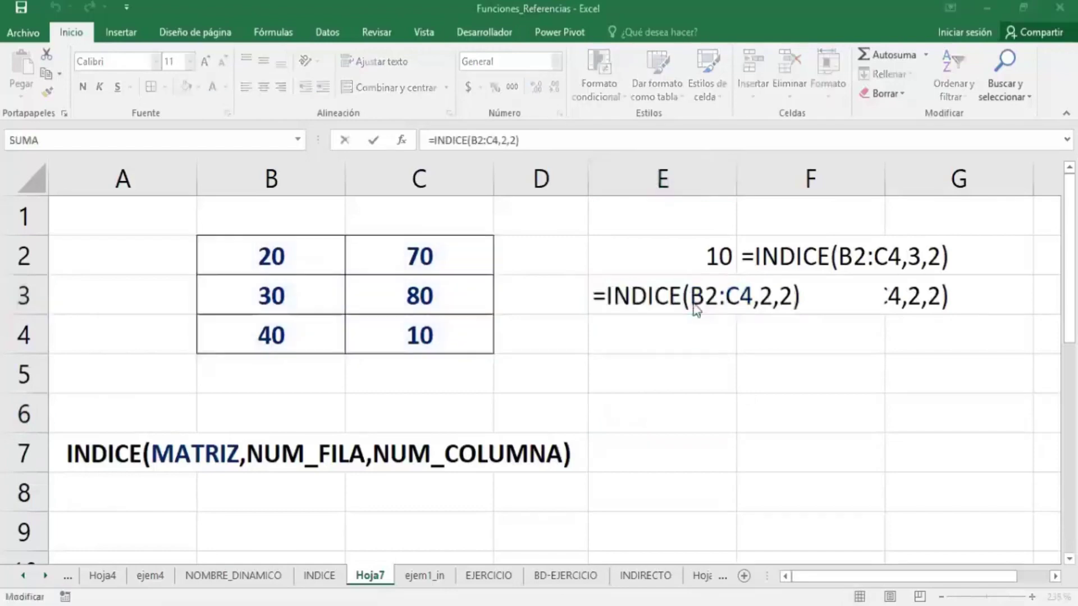
click(695, 307)
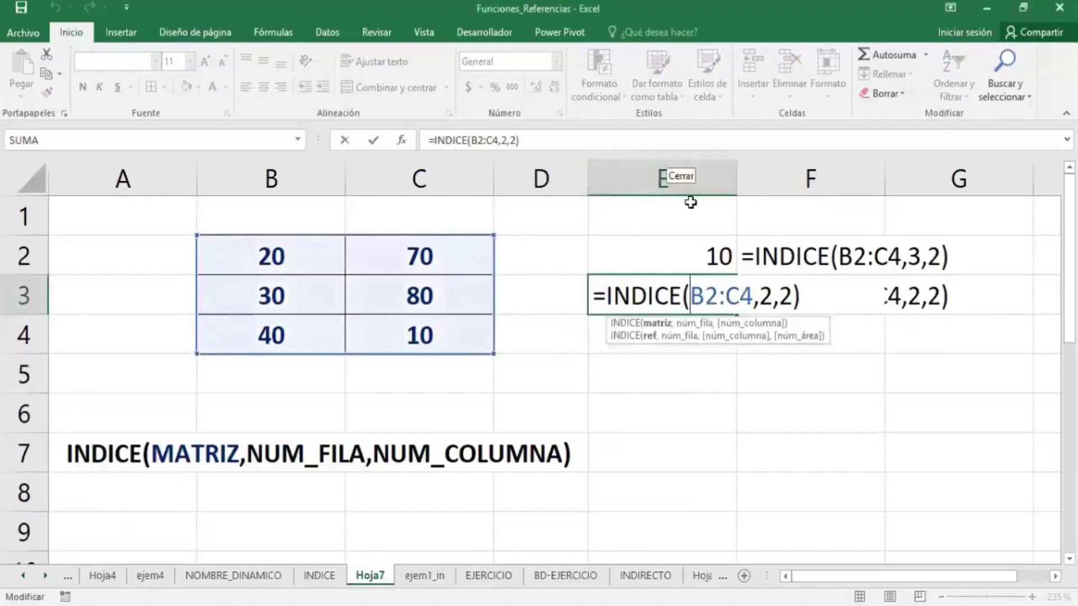
click(724, 296)
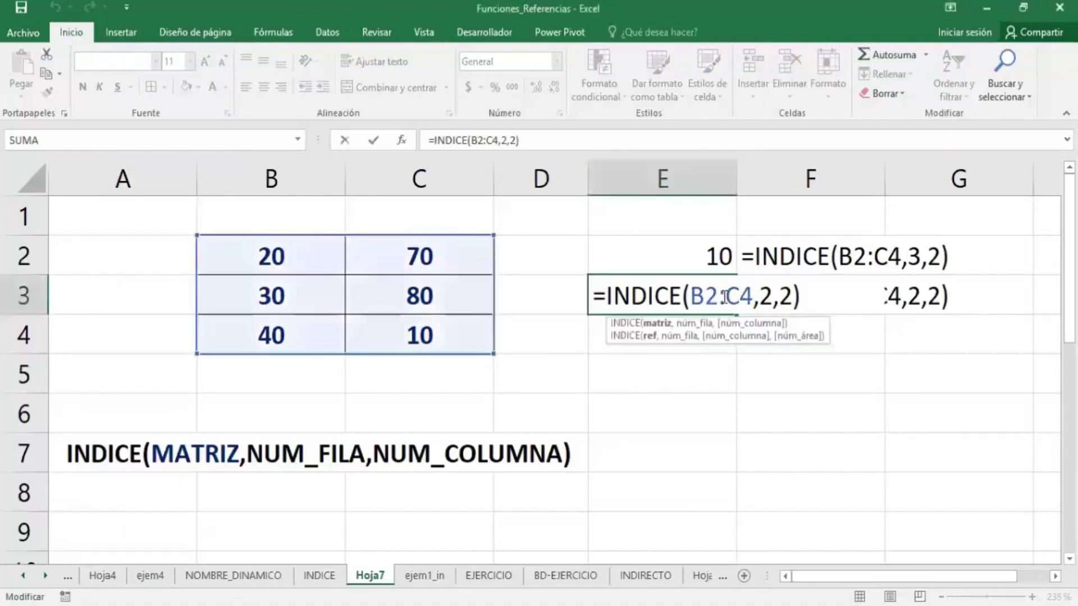
key(Return)
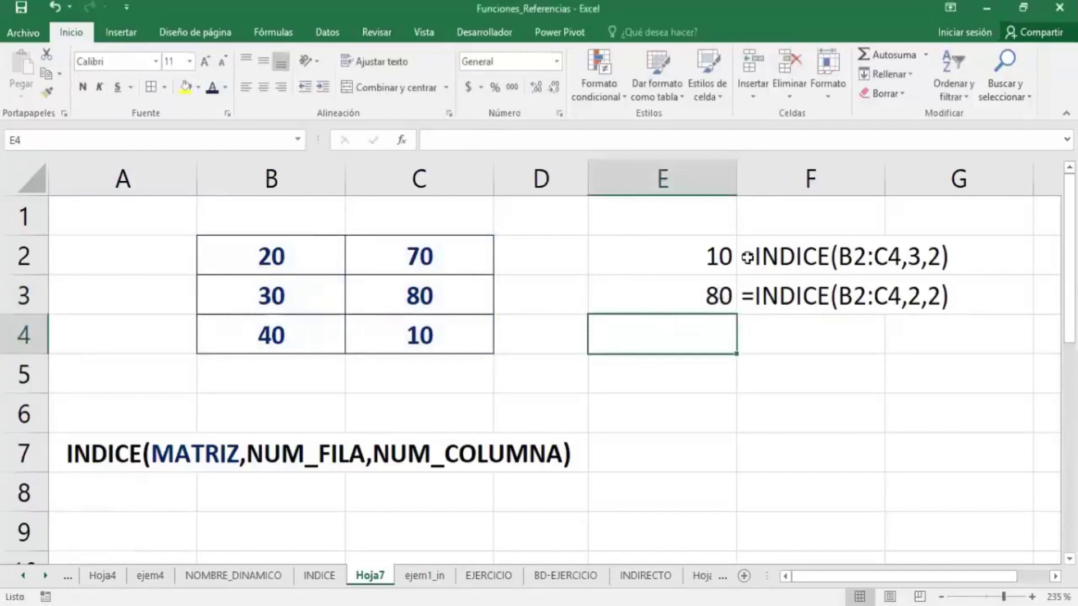
drag(273, 269, 373, 329)
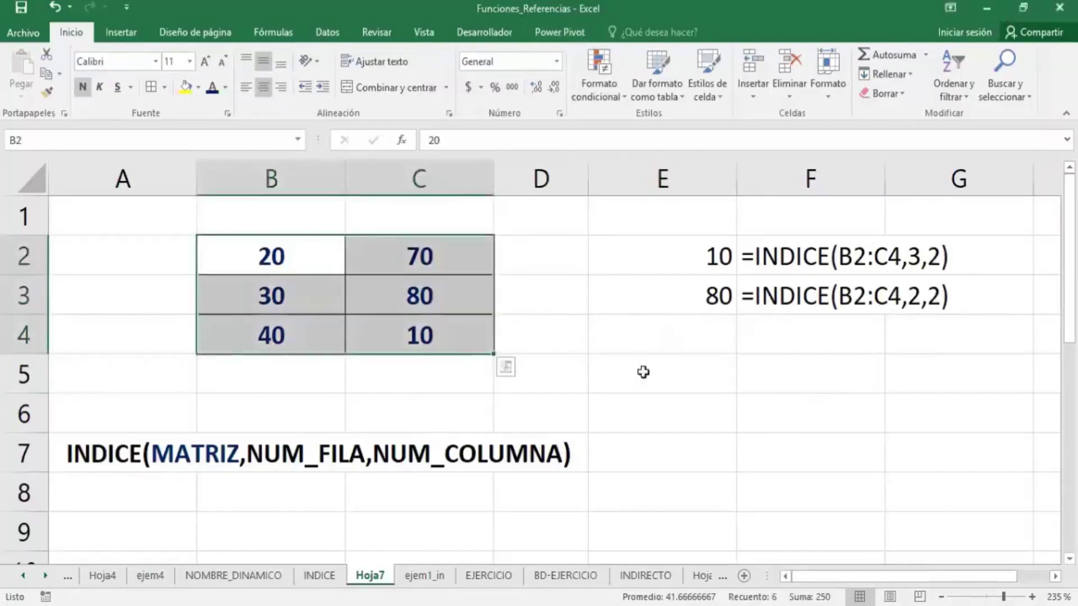
click(698, 338)
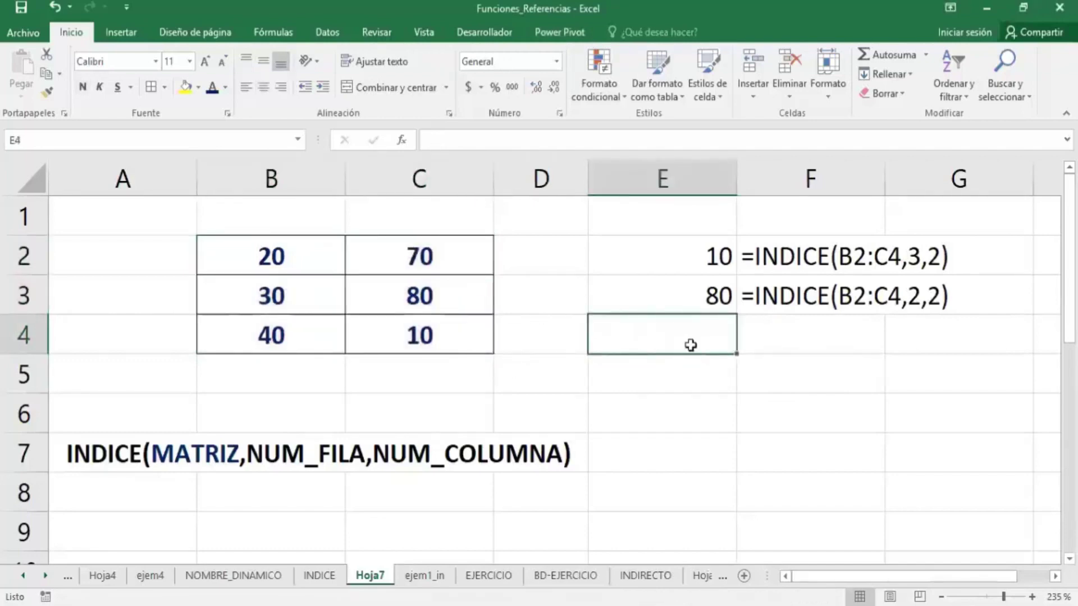
- Enter =INDICE(B2:C4,1,2) in E4 so it returns 70
text(=)
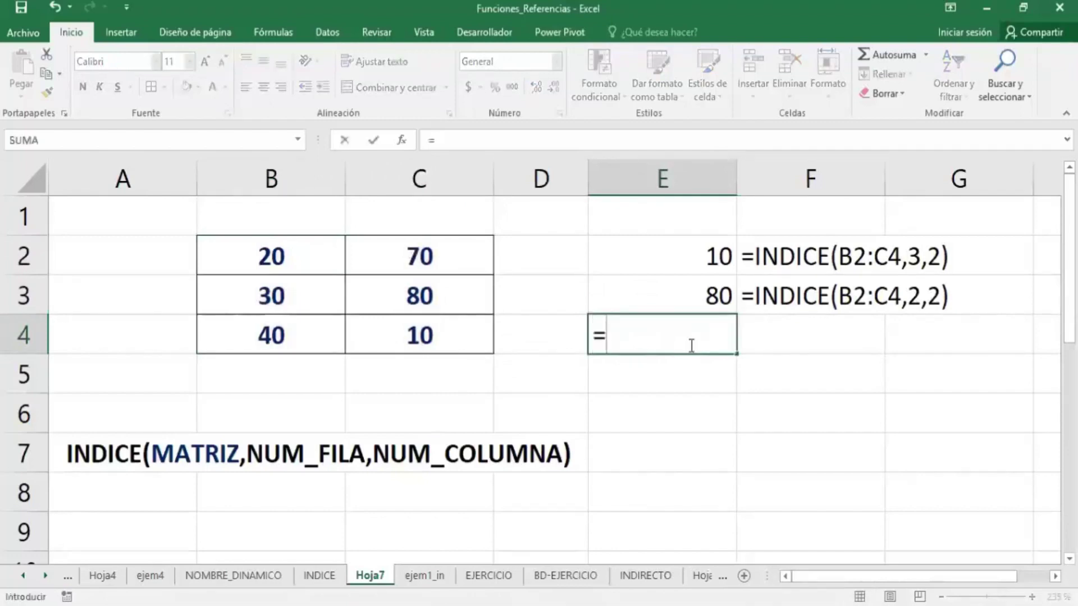
text(IND)
key(Tab)
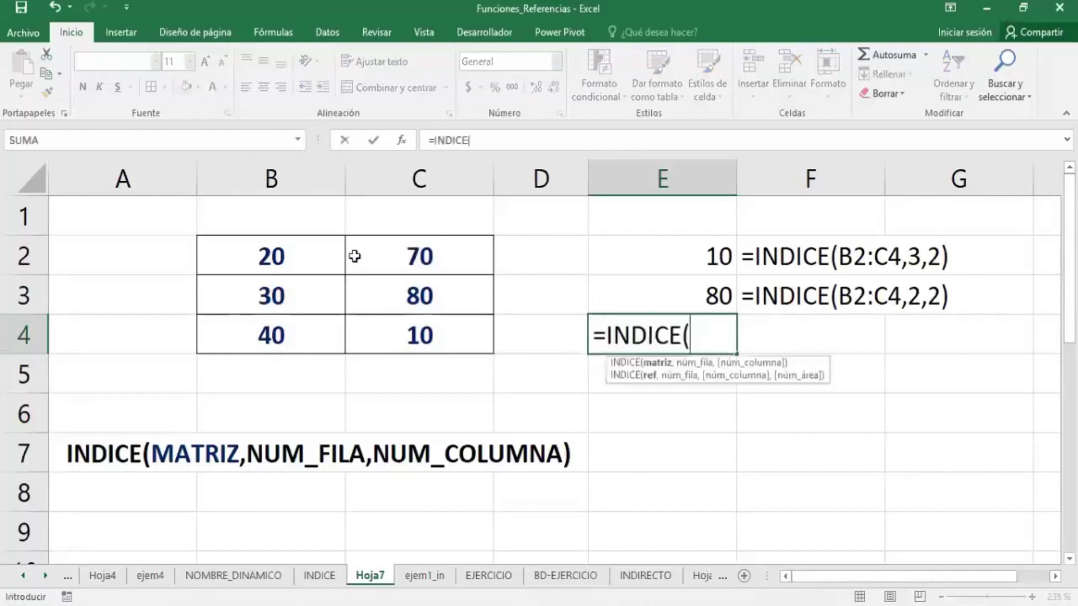
click(326, 268)
drag(338, 277, 389, 332)
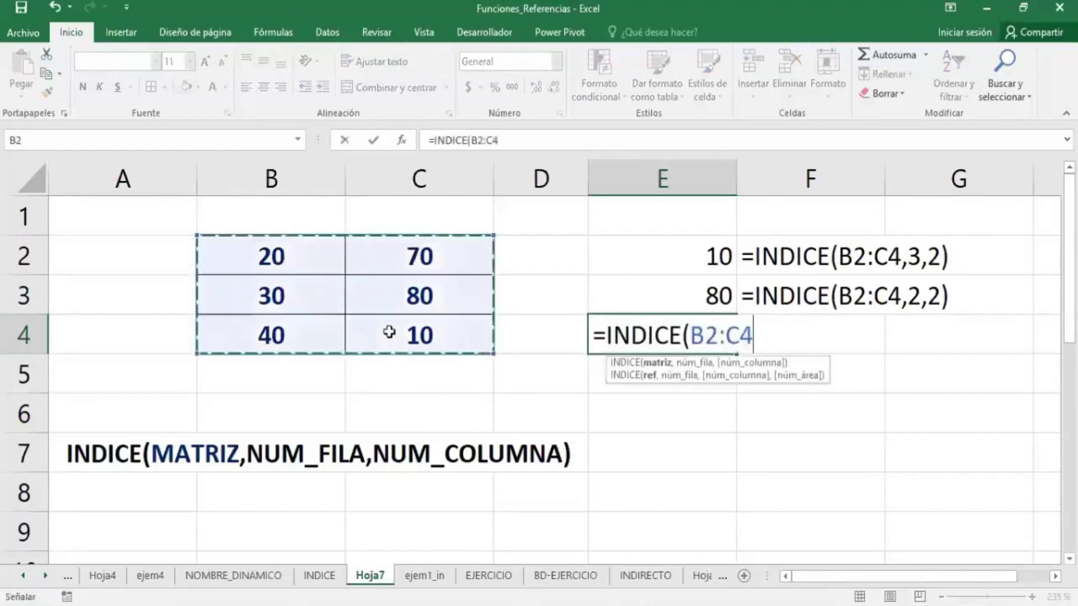
text(,)
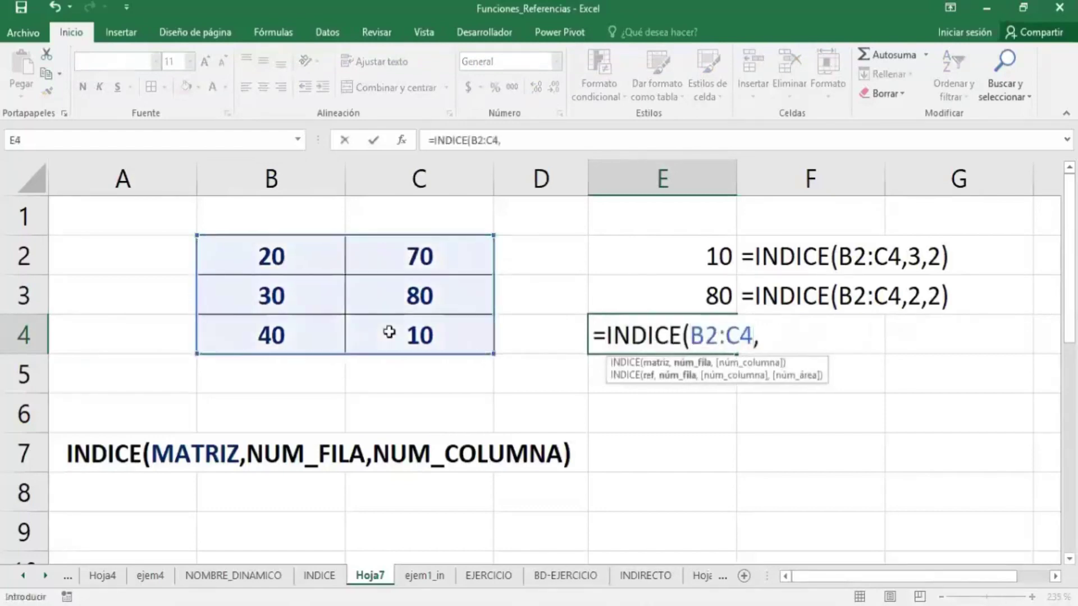
text(1,)
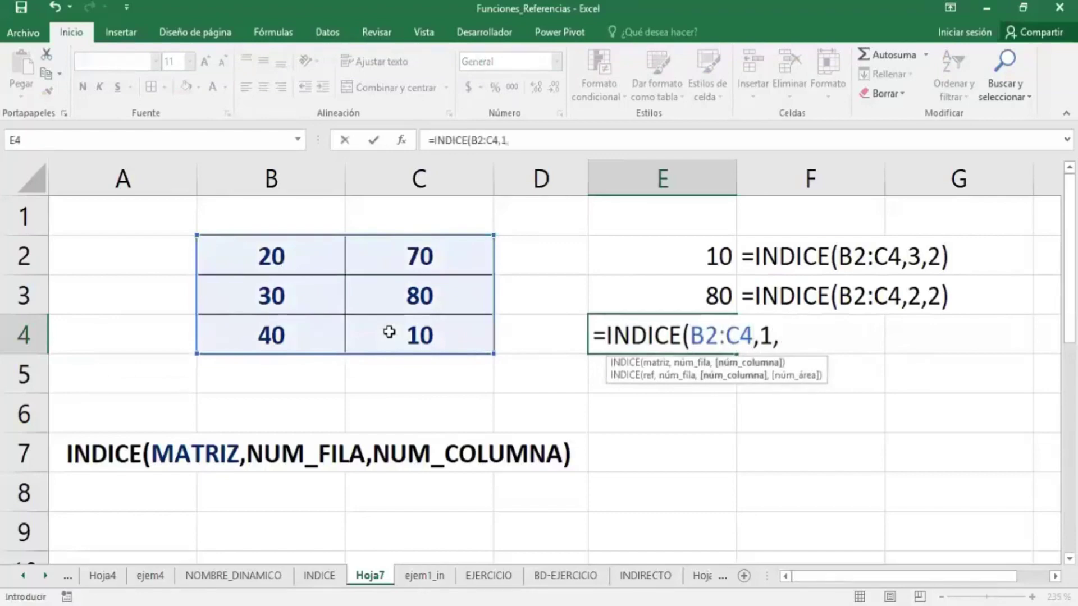
text(2)
key(Return)
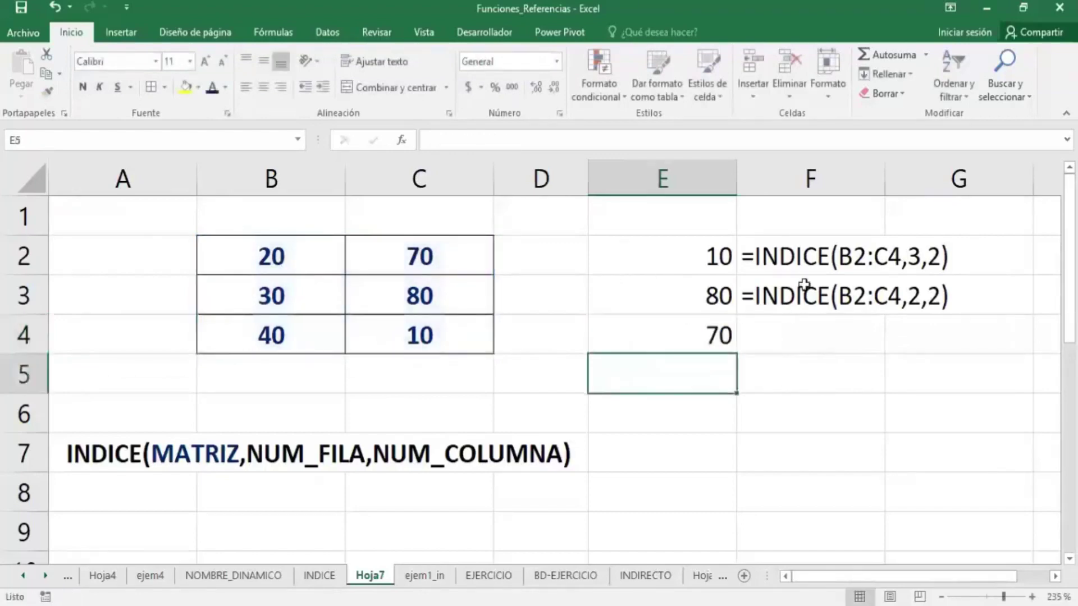
- Copy F3's formula-text formula down into F4
click(805, 286)
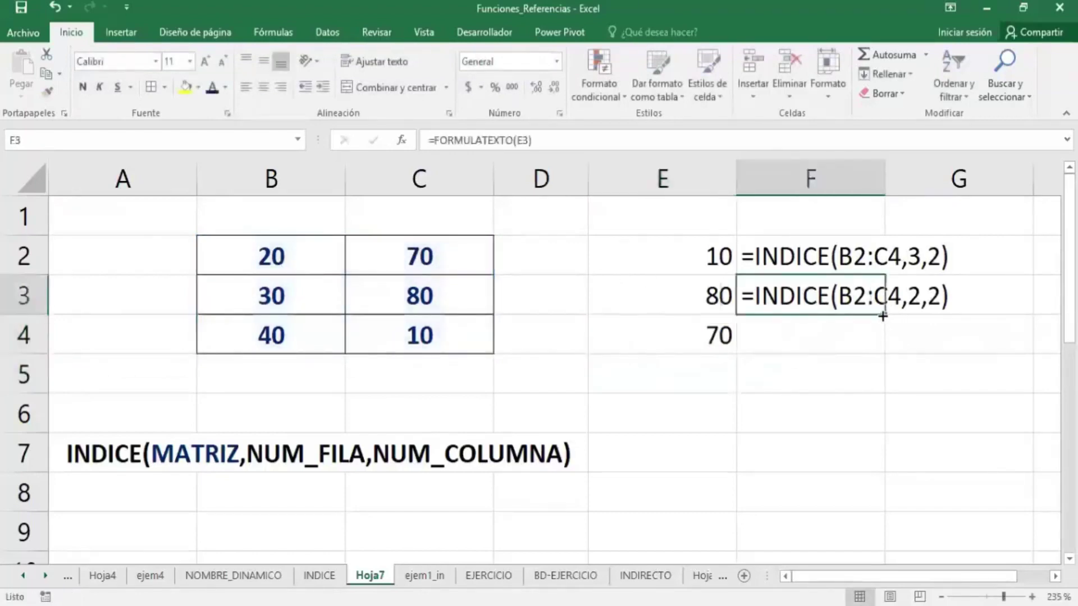
double_click(882, 316)
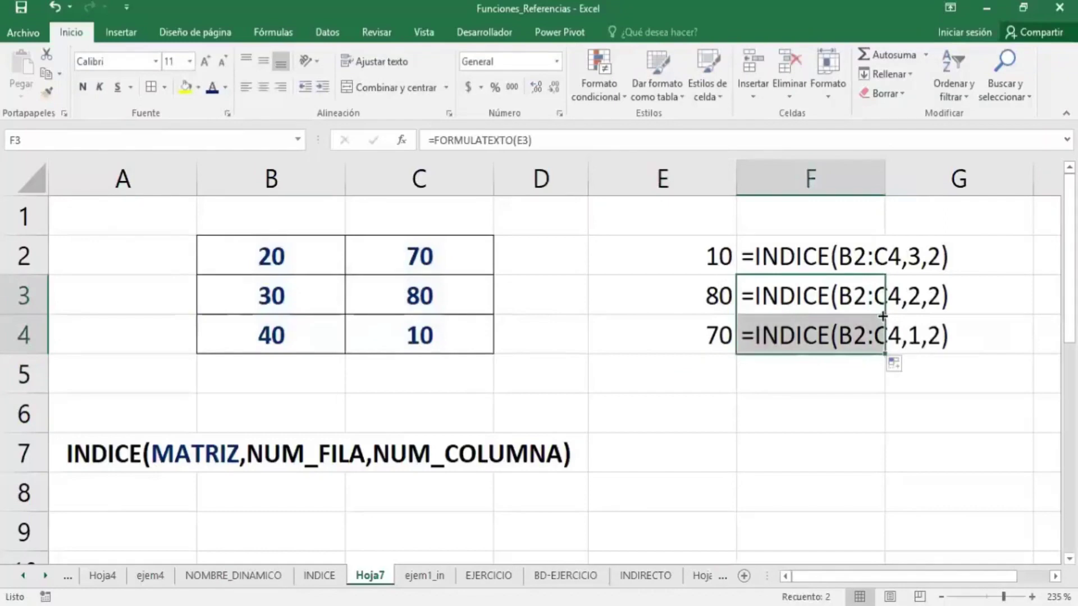
click(527, 416)
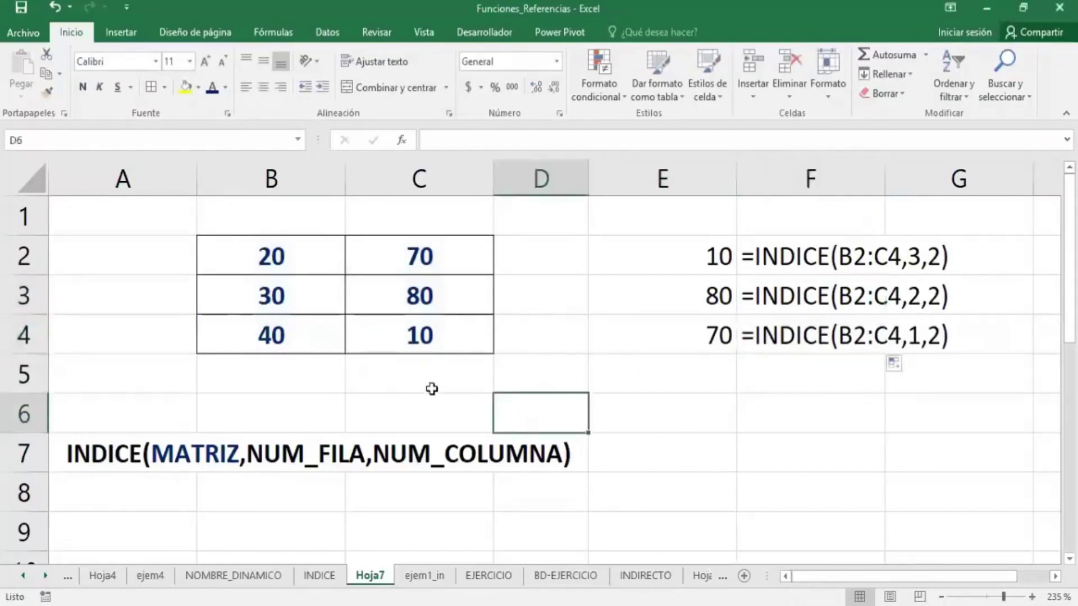
- Apply All Borders to the empty B9:D13 block and widen column D
scroll(431, 388, down, 1)
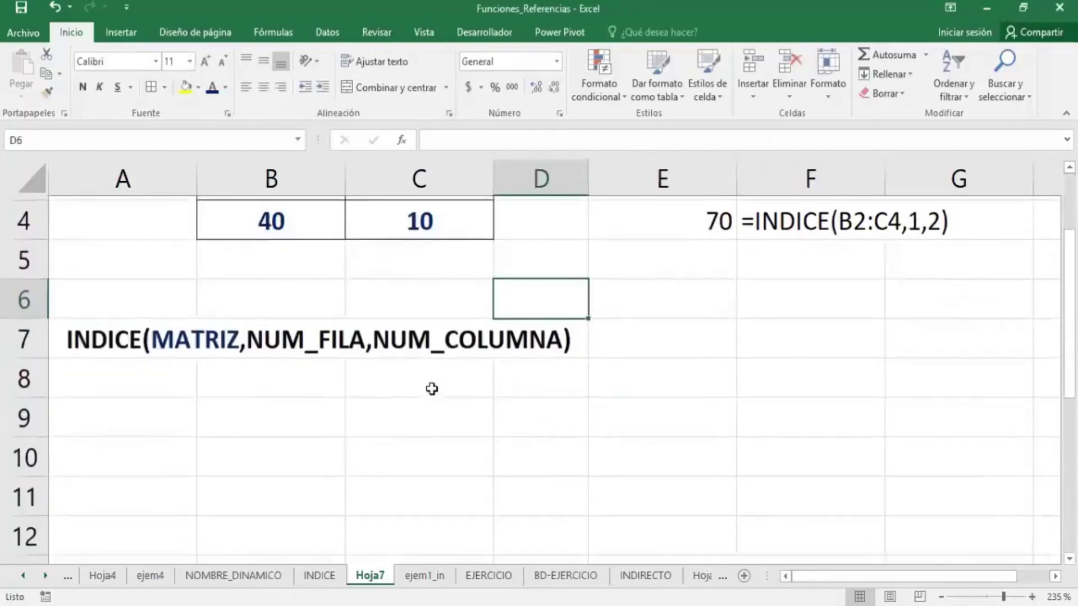
scroll(426, 385, down, 1)
scroll(416, 379, down, 1)
scroll(416, 379, up, 1)
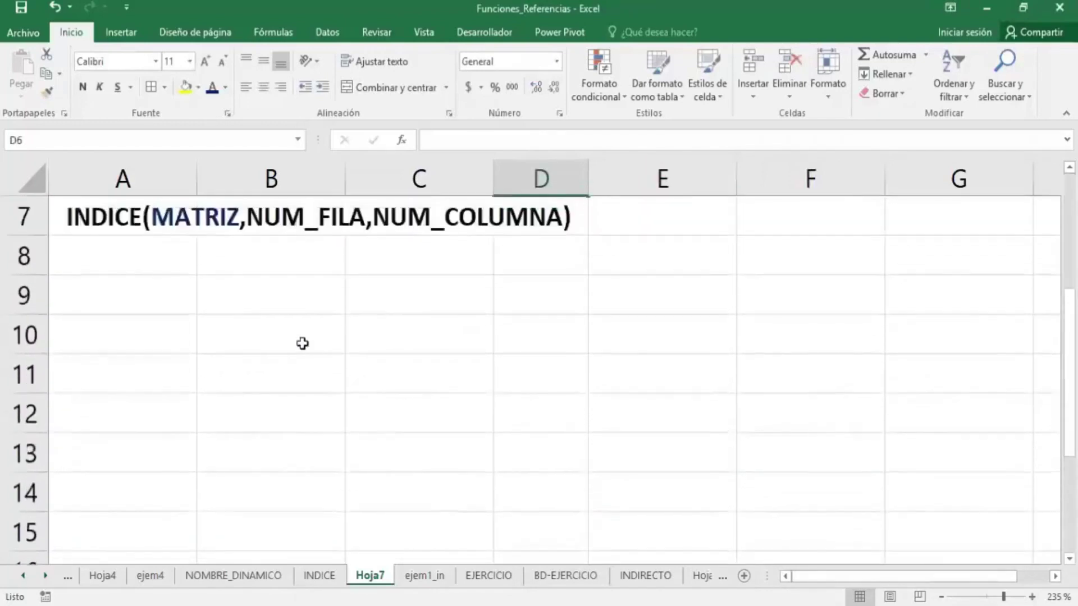
drag(267, 305, 509, 445)
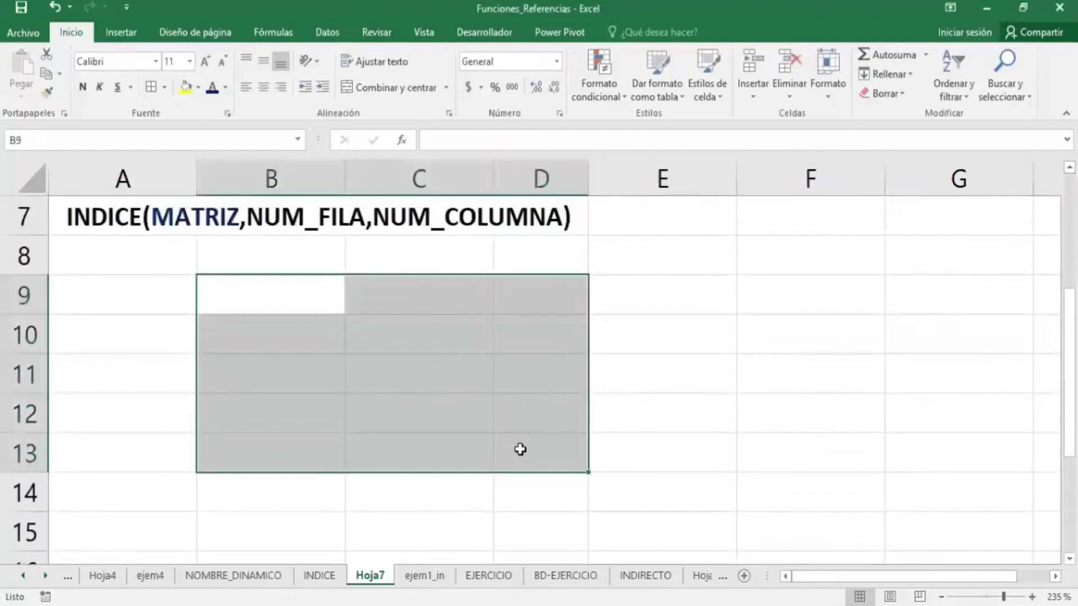
click(520, 443)
mouse_move(308, 303)
mouse_down()
mouse_move(468, 347)
mouse_move(544, 447)
mouse_up()
click(150, 87)
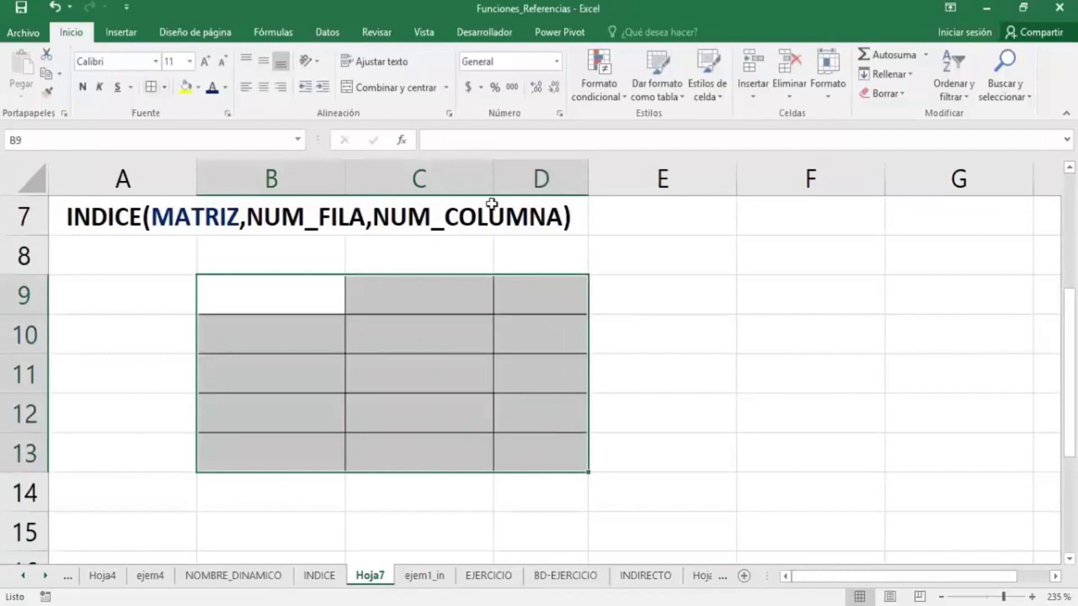
drag(587, 192, 636, 192)
click(295, 298)
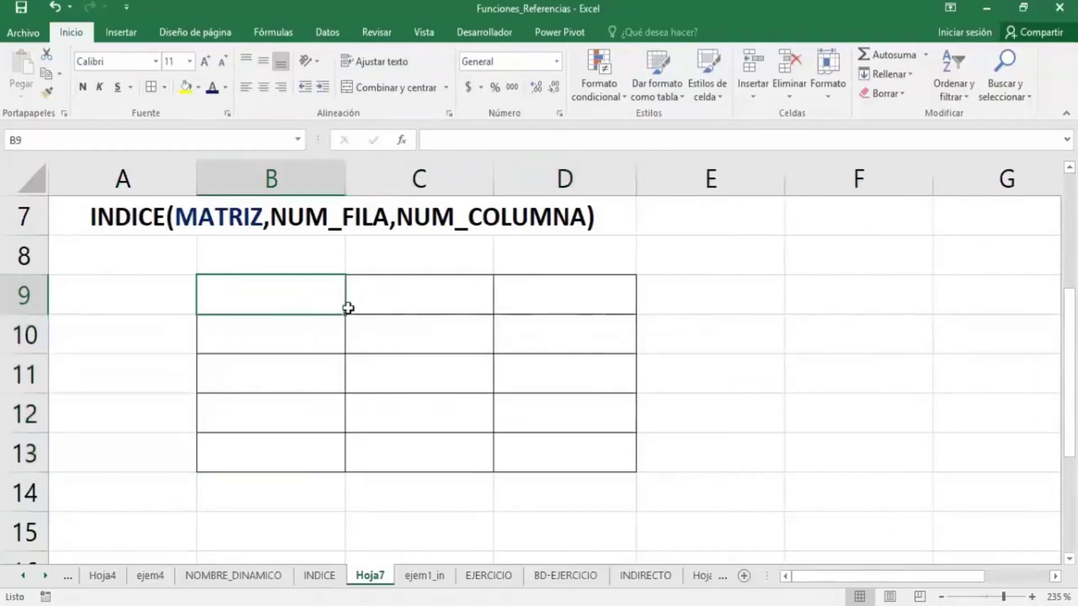
- Enter =ALEATORIO.ENTRE(5,10) in B9 and fill it down to B13
text(=)
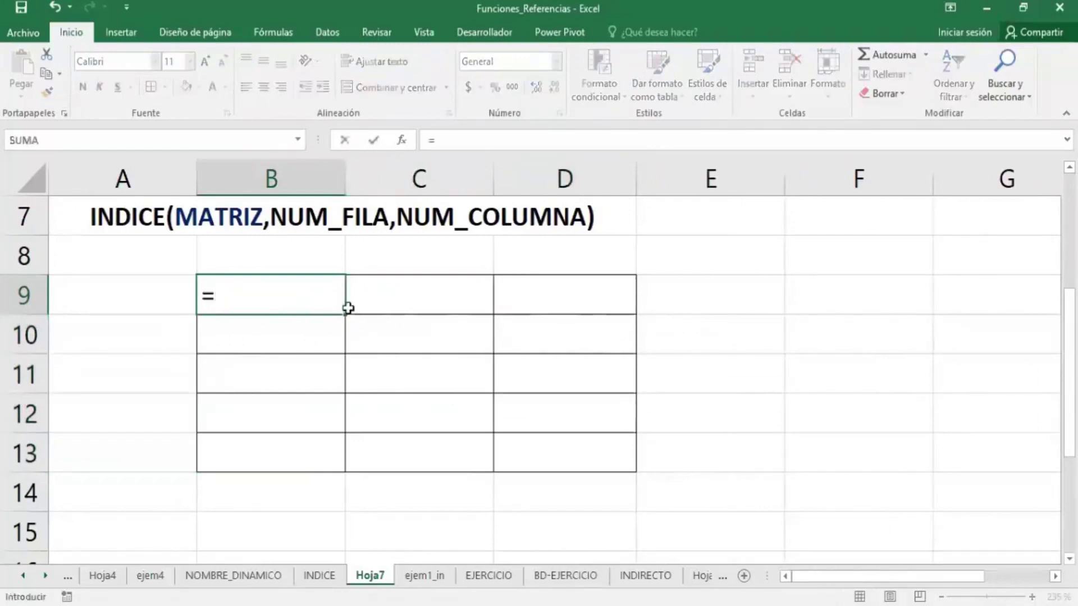
text(AL)
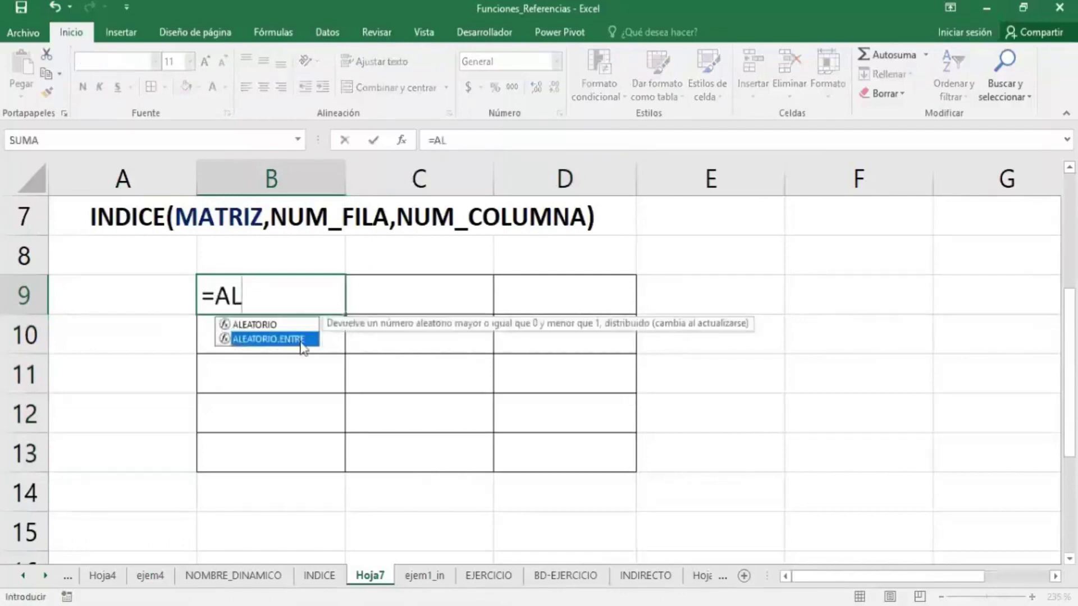
double_click(301, 340)
text(5)
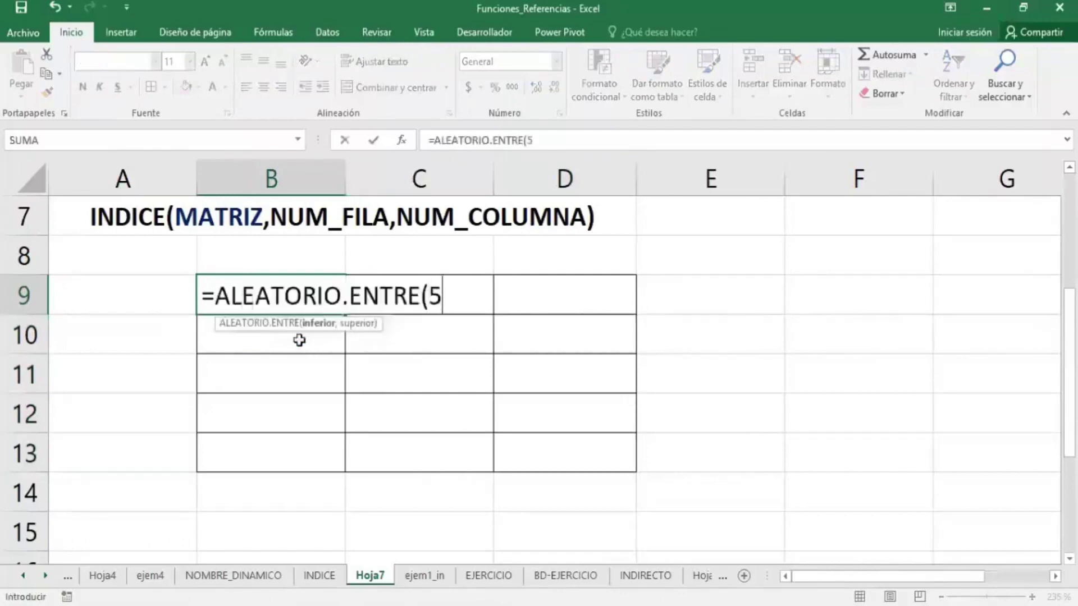
text(,10))
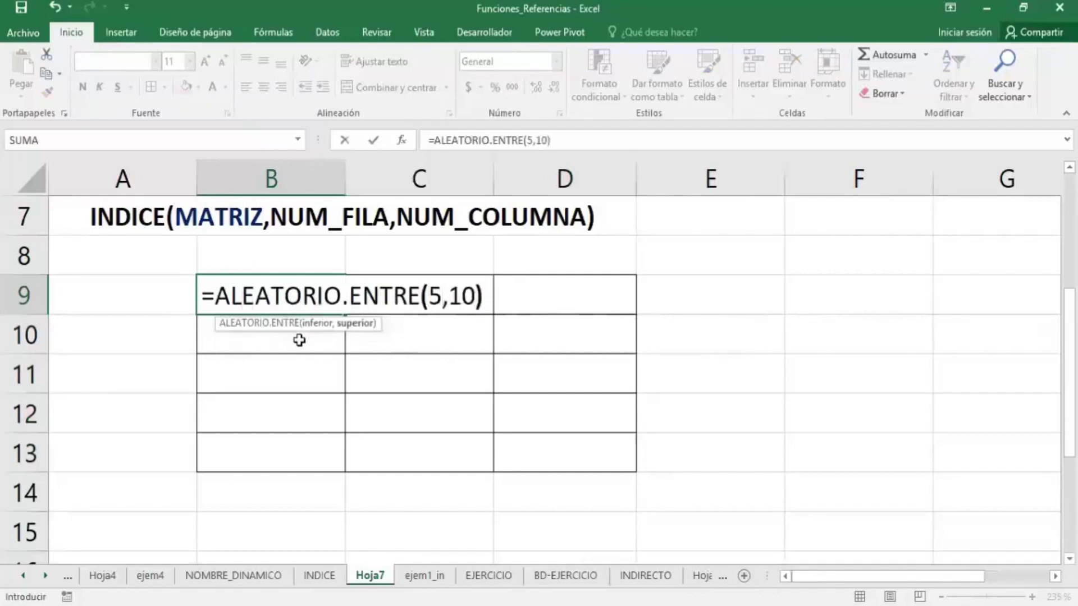
key(Return)
click(314, 296)
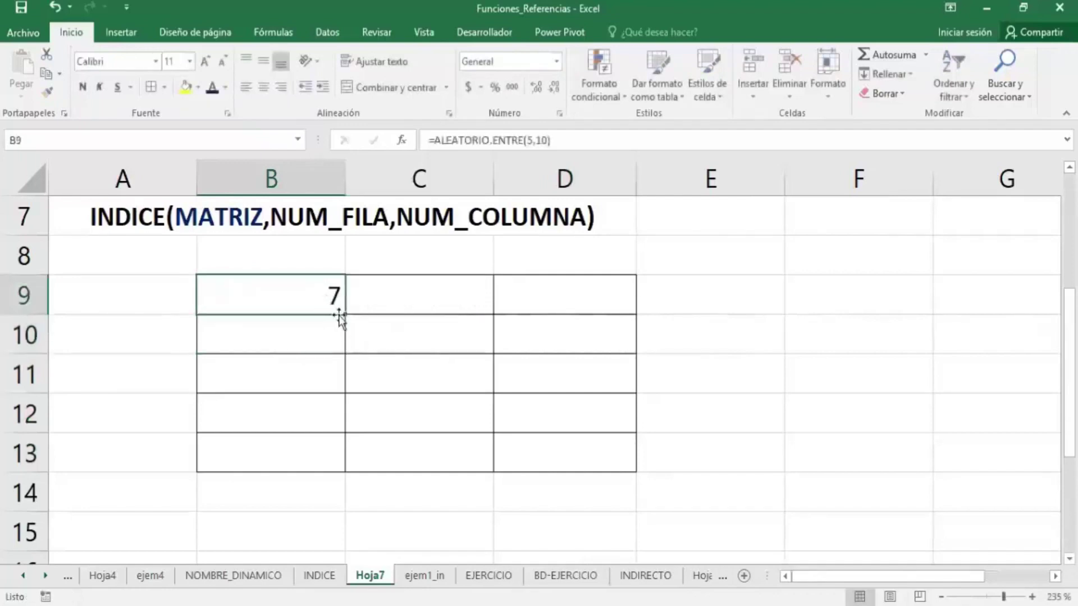
mouse_move(348, 315)
mouse_down()
mouse_move(344, 475)
mouse_move(586, 483)
mouse_up()
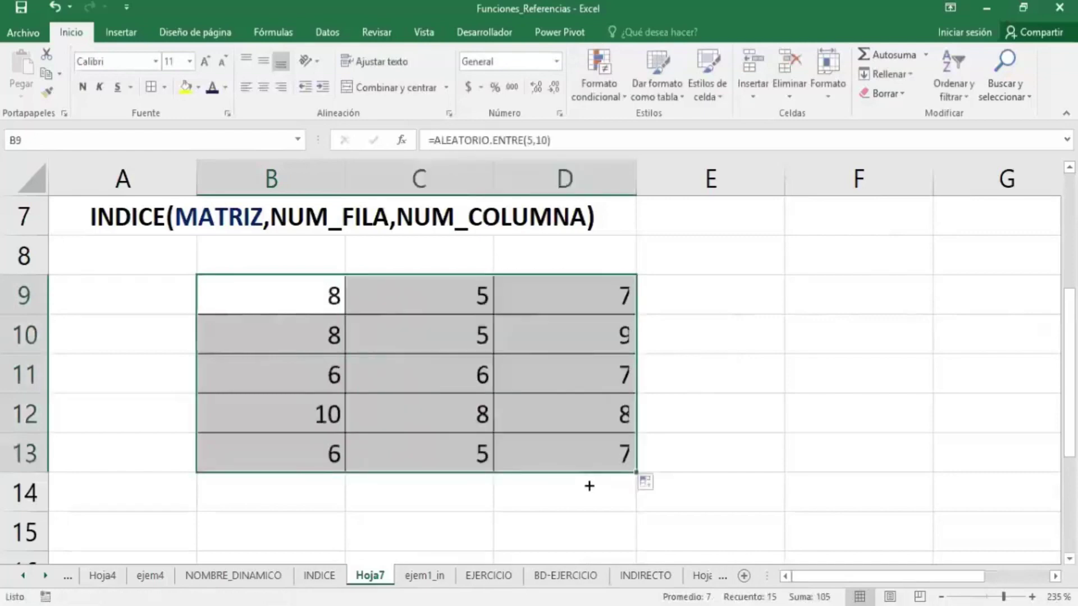
- Change the formula to =ALEATORIO.ENTRE(5,100) and fill it across B9:D13
double_click(329, 302)
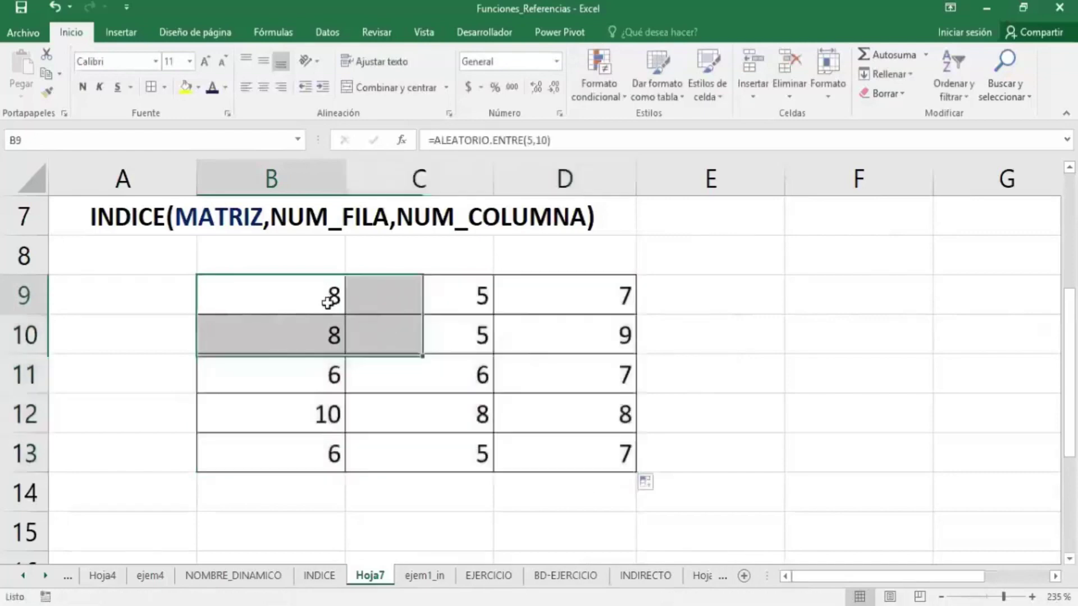
click(476, 295)
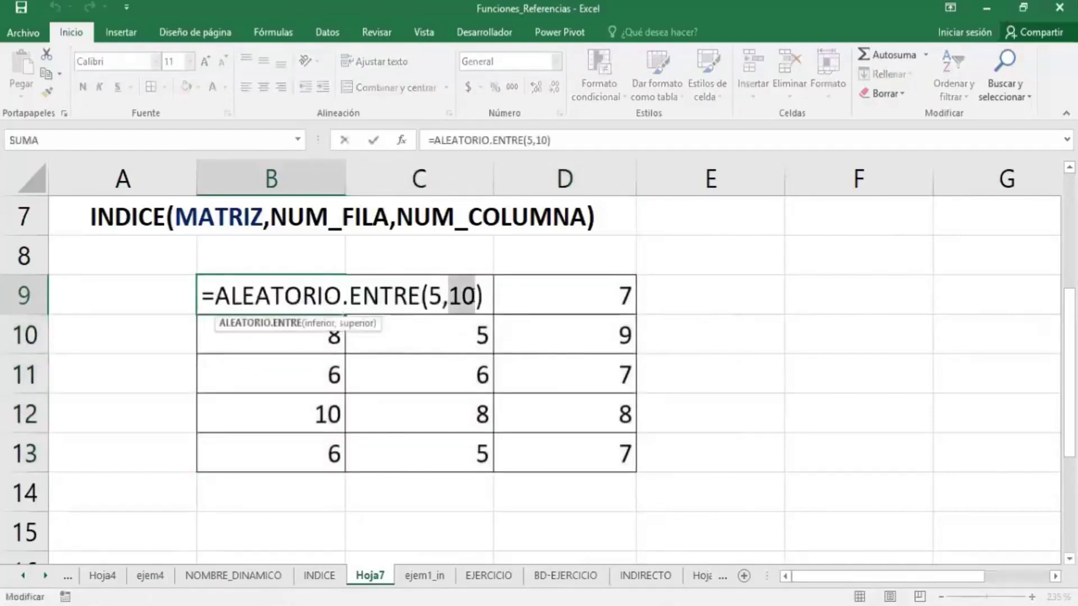
text(0)
key(Return)
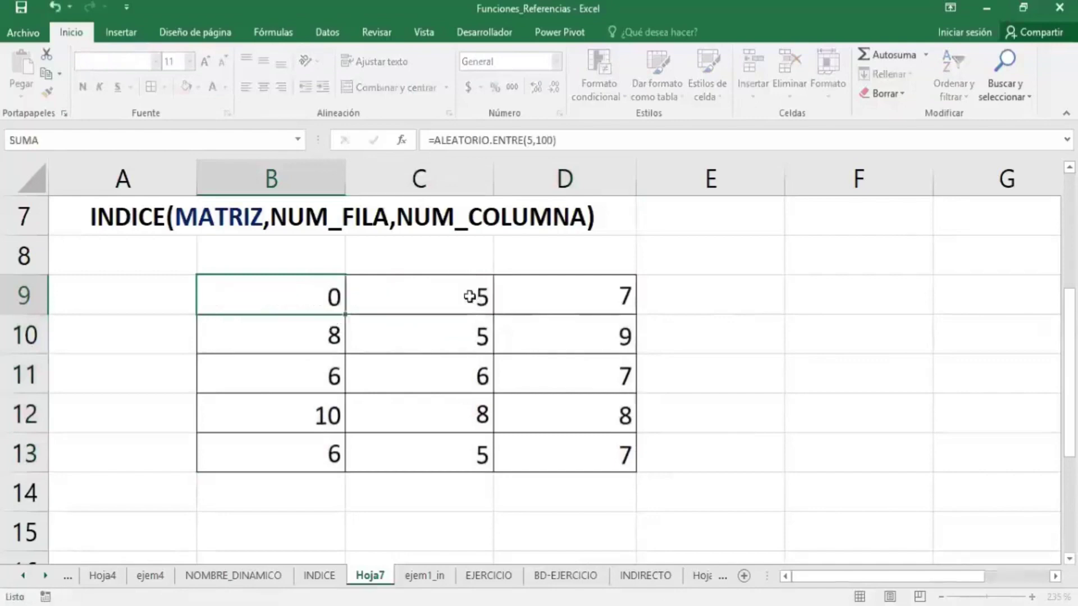
click(248, 301)
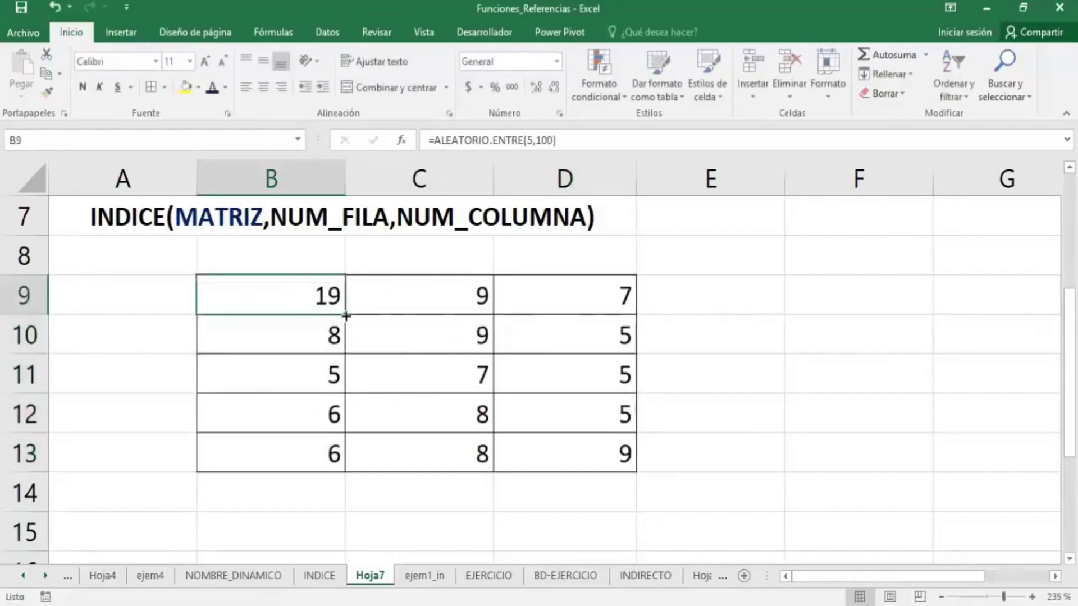
drag(345, 314, 341, 472)
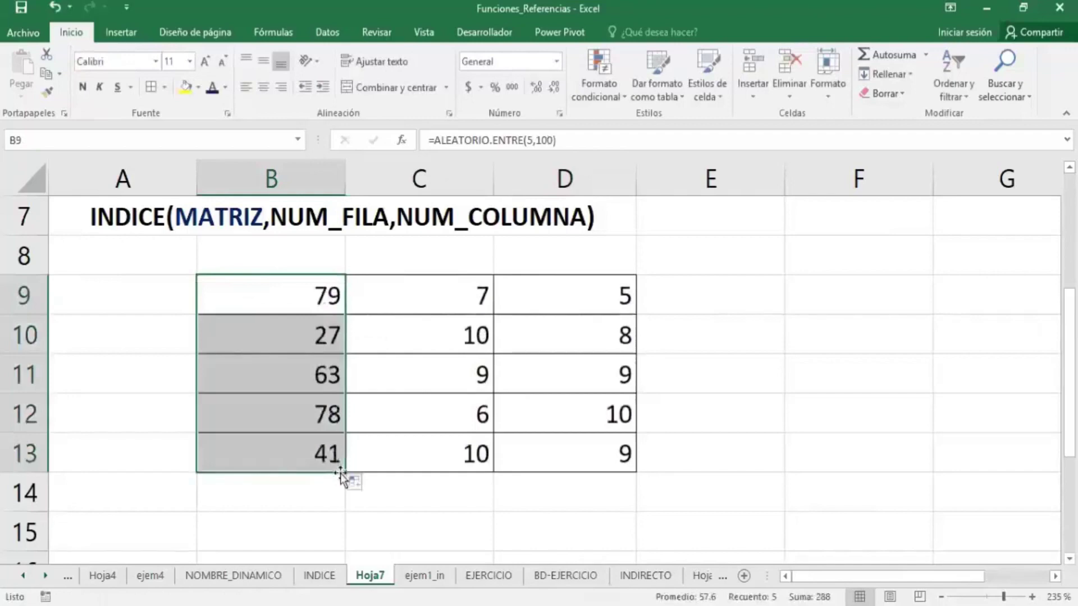
drag(347, 475, 578, 472)
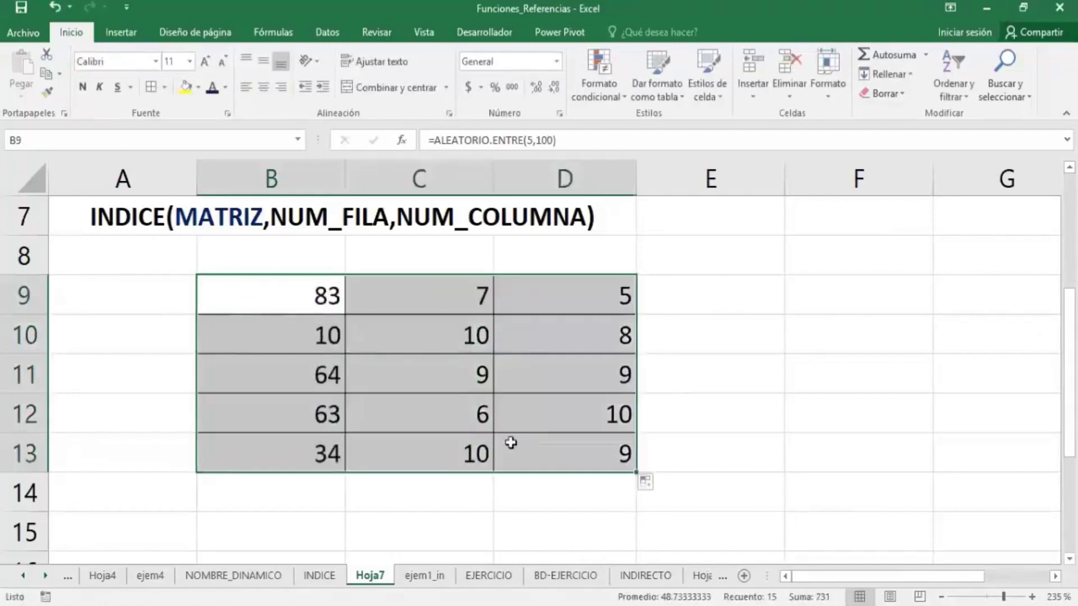
click(413, 420)
double_click(341, 298)
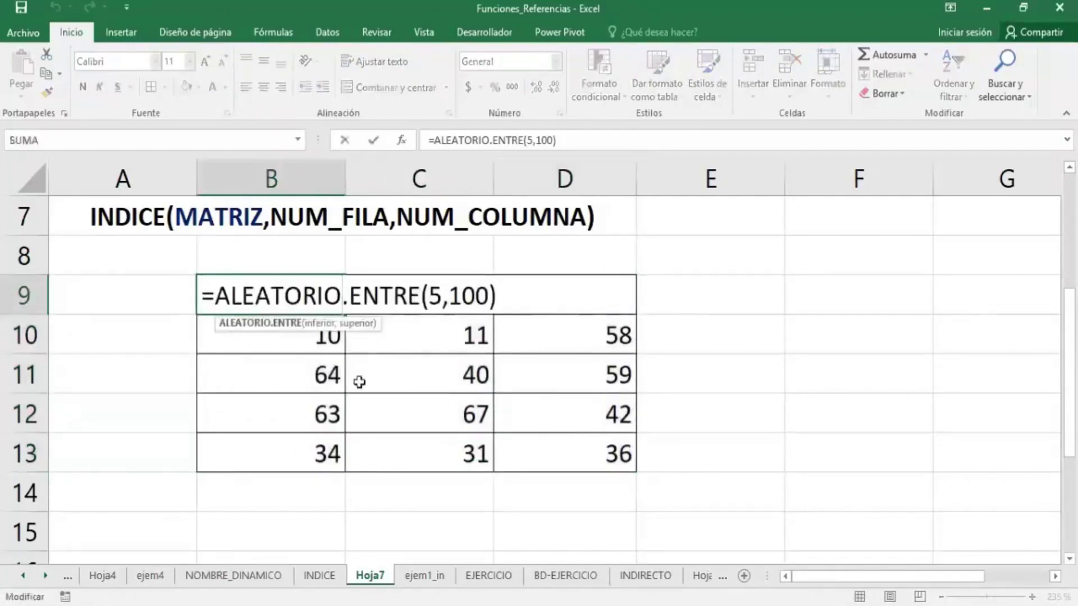
- Copy B9:D13 and paste it back as values to fix the random numbers
key(Return)
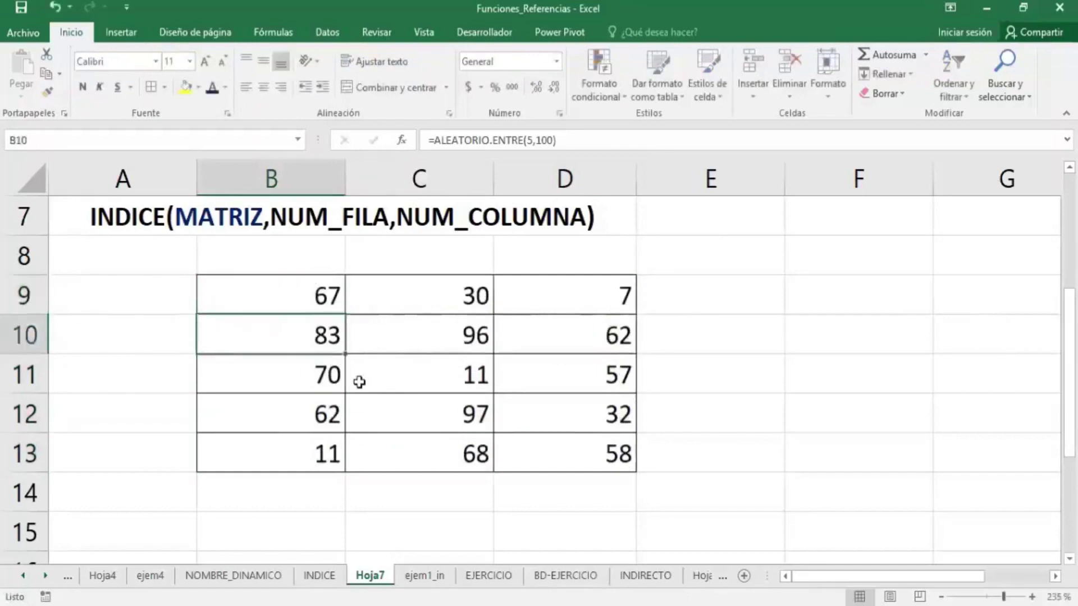
drag(311, 285, 563, 447)
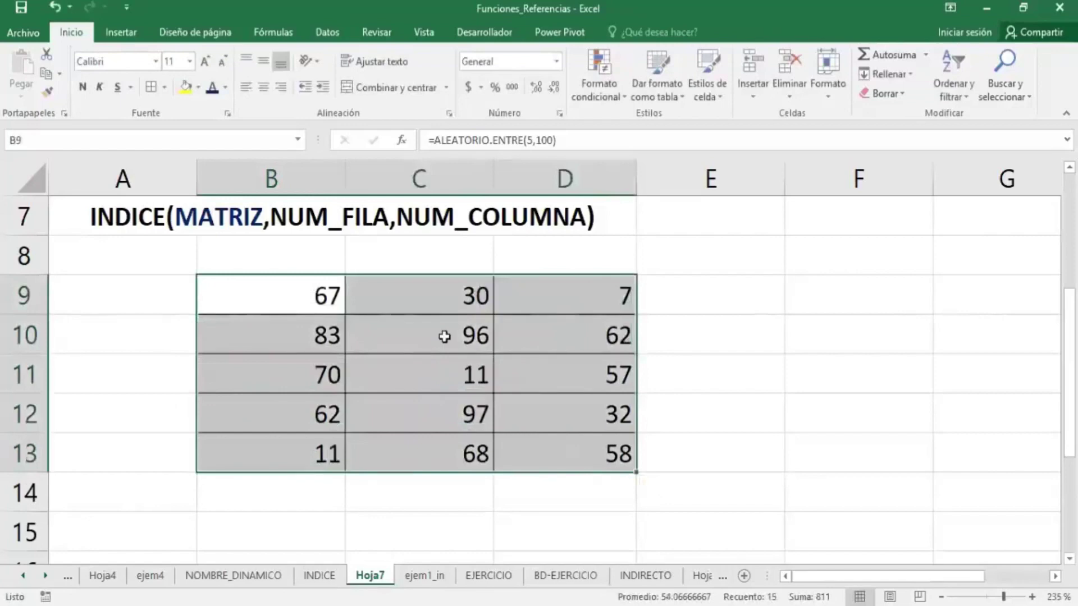
right_click(444, 336)
click(509, 277)
right_click(466, 303)
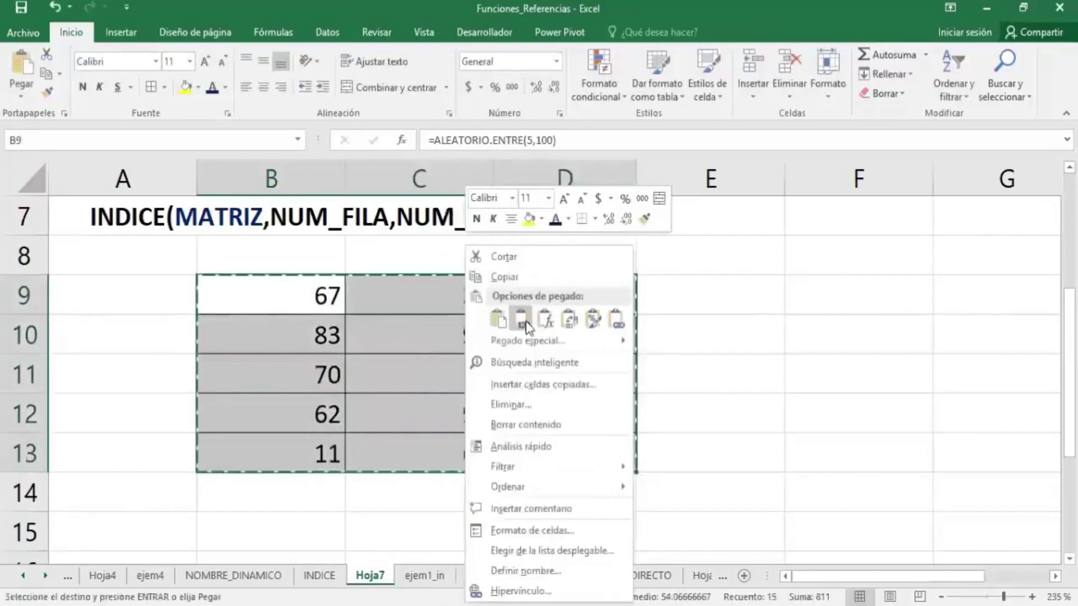
click(521, 320)
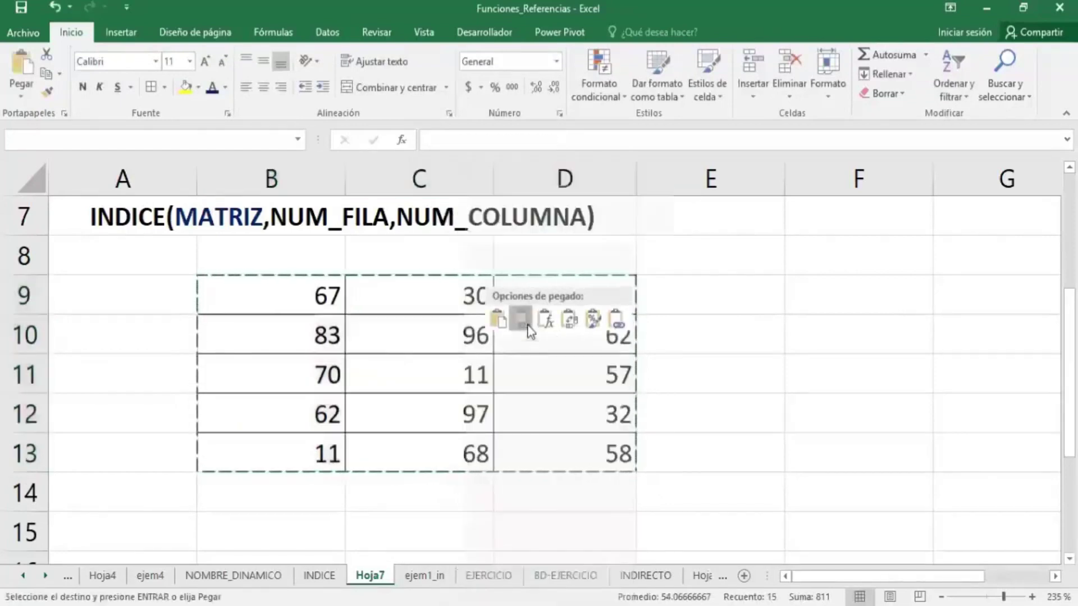
click(397, 348)
- Change D9 to 5 and D11 to 11, then reselect B9:D13
click(583, 297)
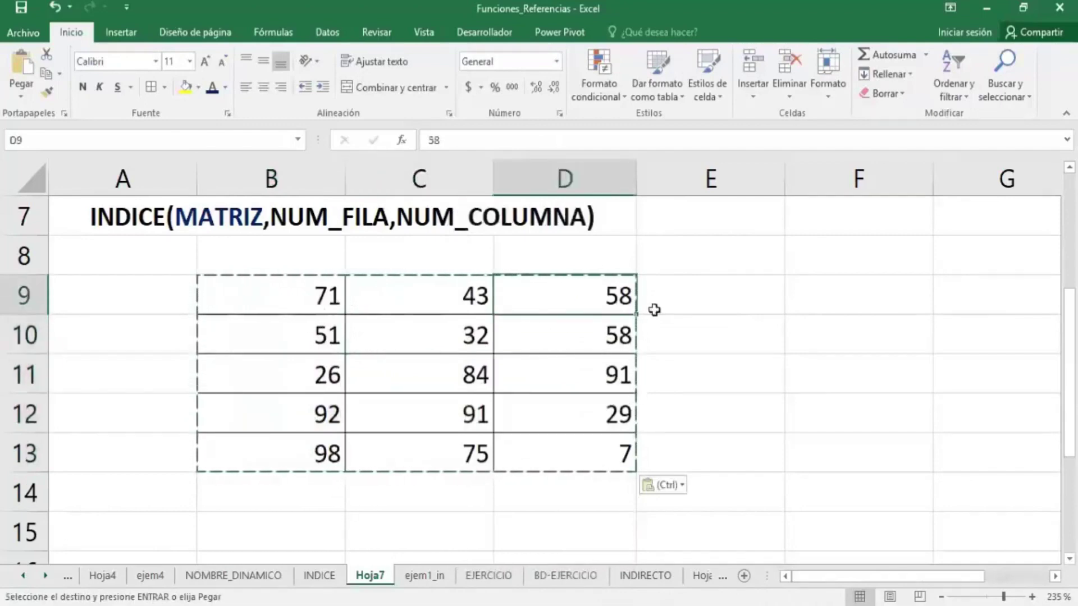
text(5)
key(Return)
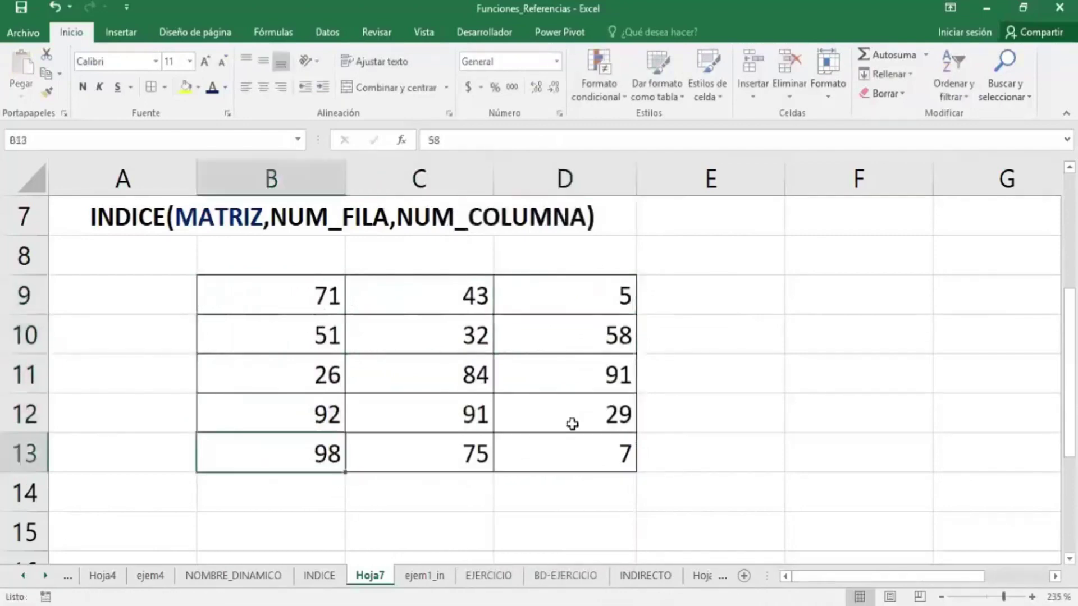
click(572, 424)
click(488, 457)
click(564, 374)
text(11)
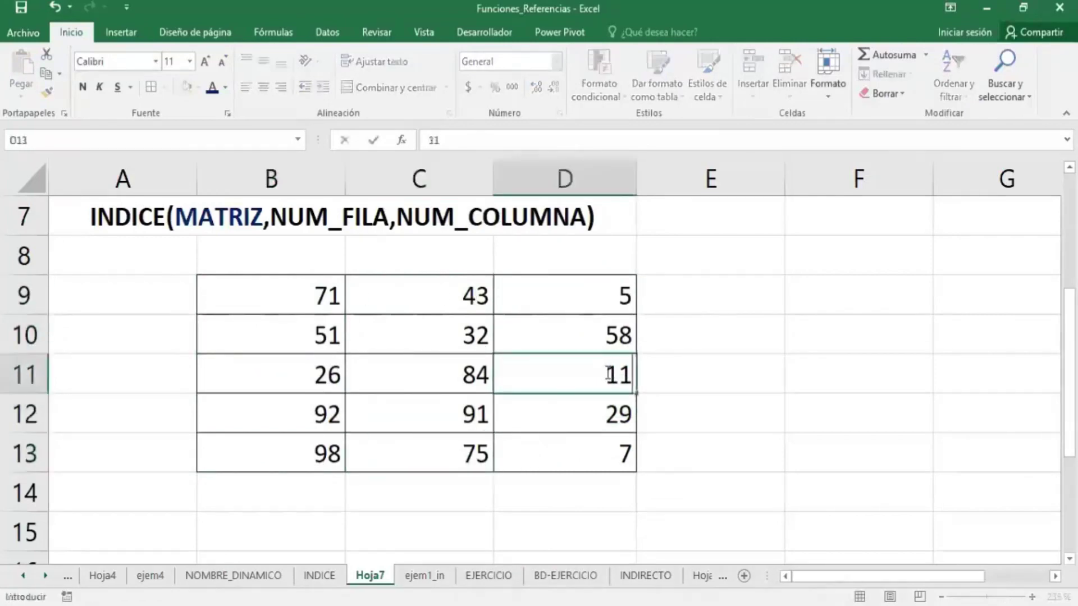
mouse_move(260, 296)
mouse_down()
mouse_move(311, 446)
mouse_move(513, 443)
mouse_up()
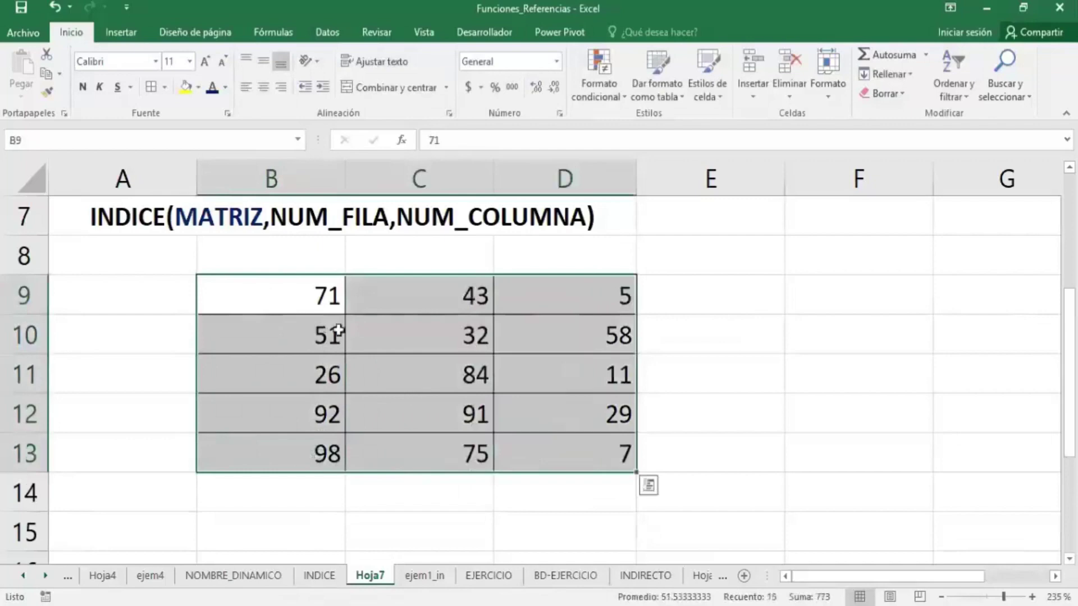
- Center B9:D13 horizontally and vertically, and make the numbers bold and dark blue
click(263, 87)
click(262, 61)
click(213, 87)
click(83, 87)
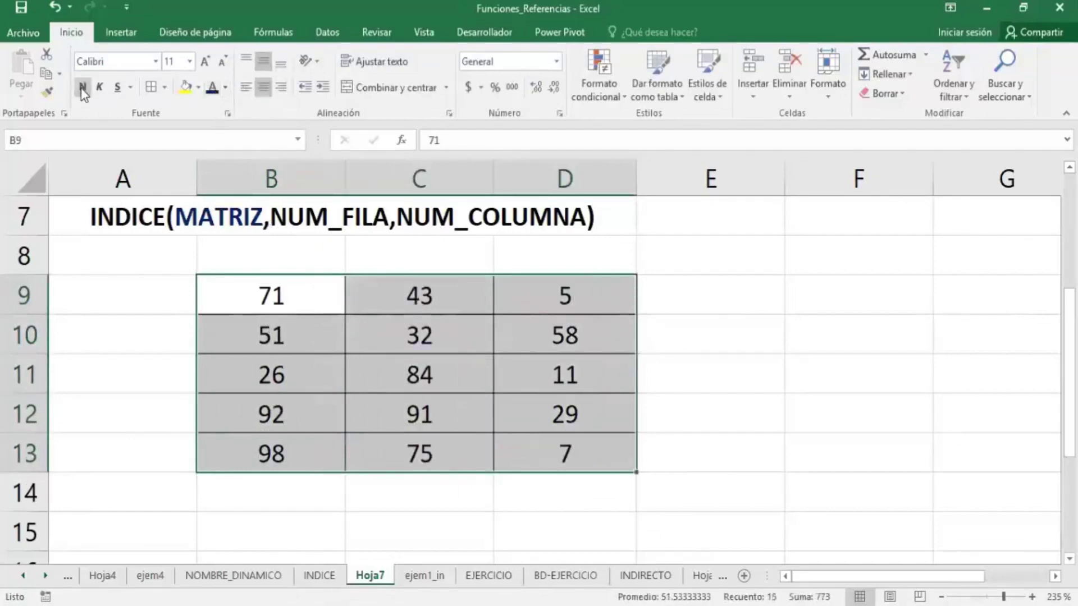
click(710, 373)
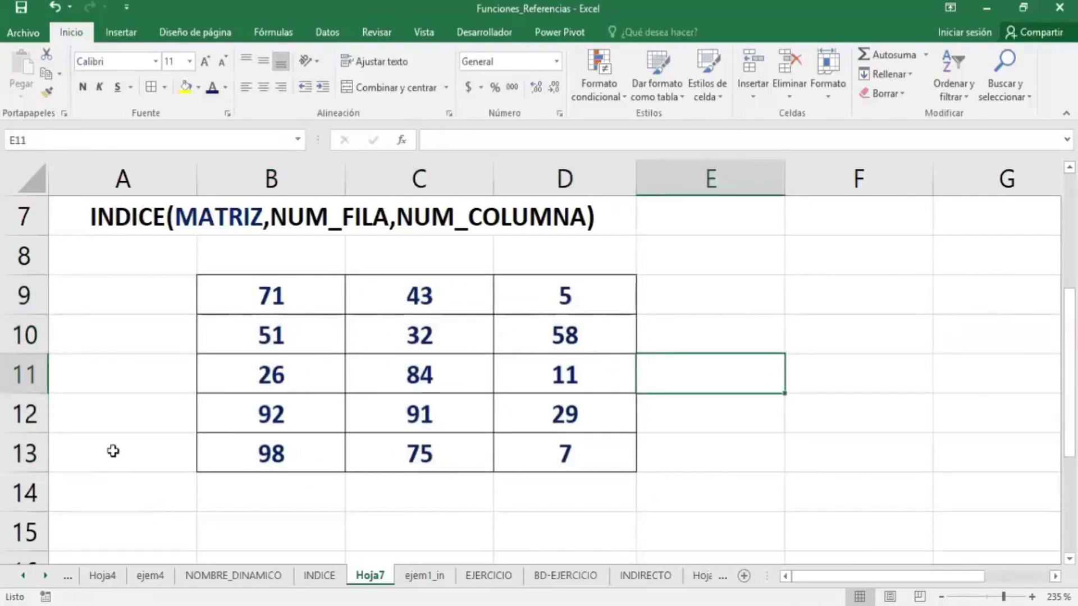
mouse_move(277, 300)
mouse_down()
mouse_move(562, 420)
mouse_move(563, 445)
mouse_up()
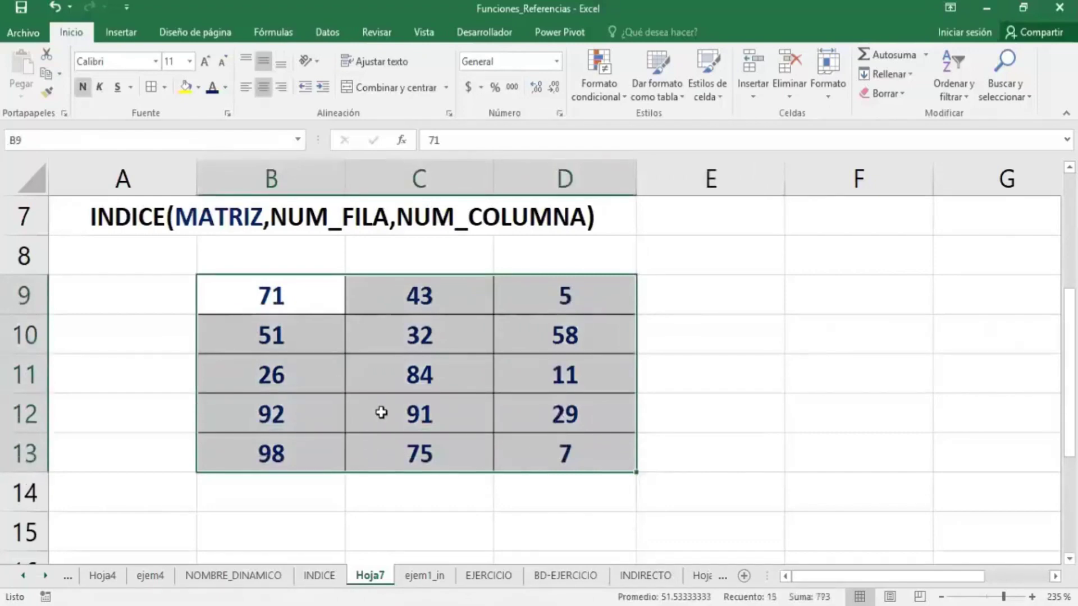
click(721, 364)
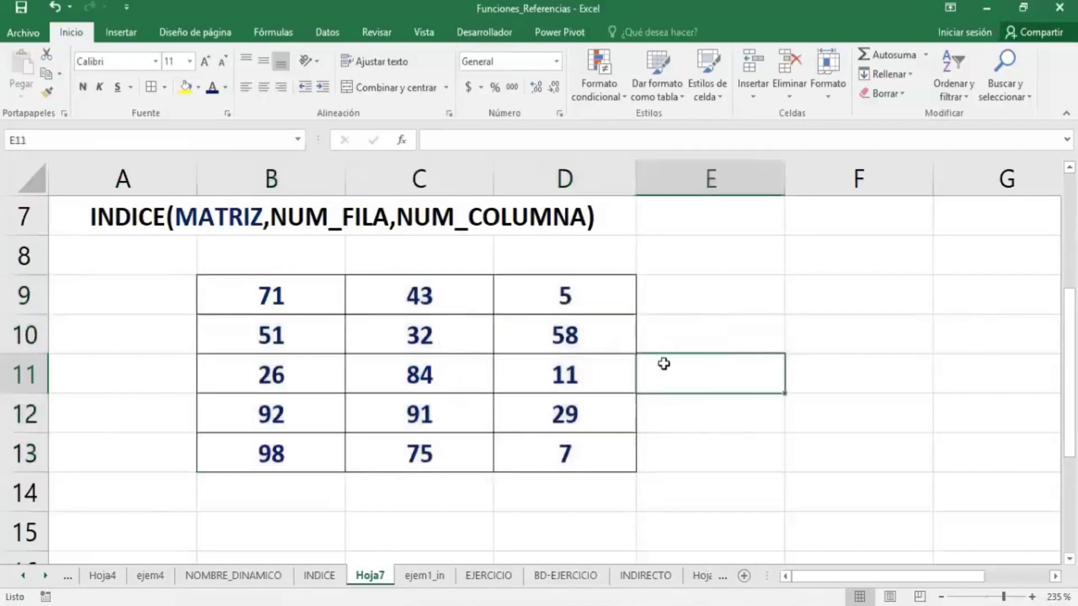
scroll(305, 452, down, 1)
- Type the labels NUM FILA, NUM COLUMNA and MONTO into A15:A17
click(153, 416)
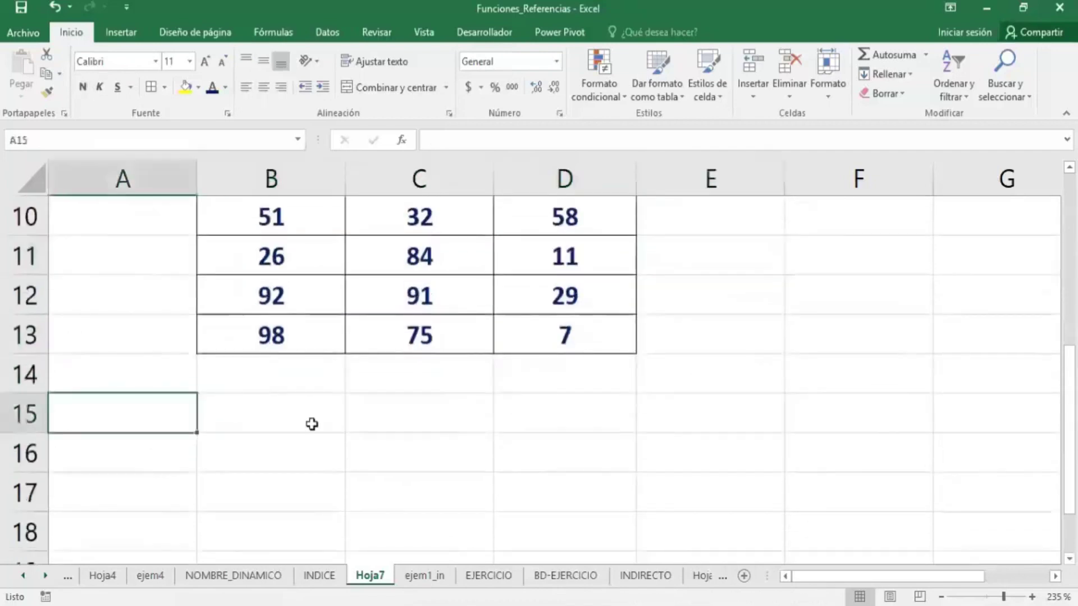
text(NUM)
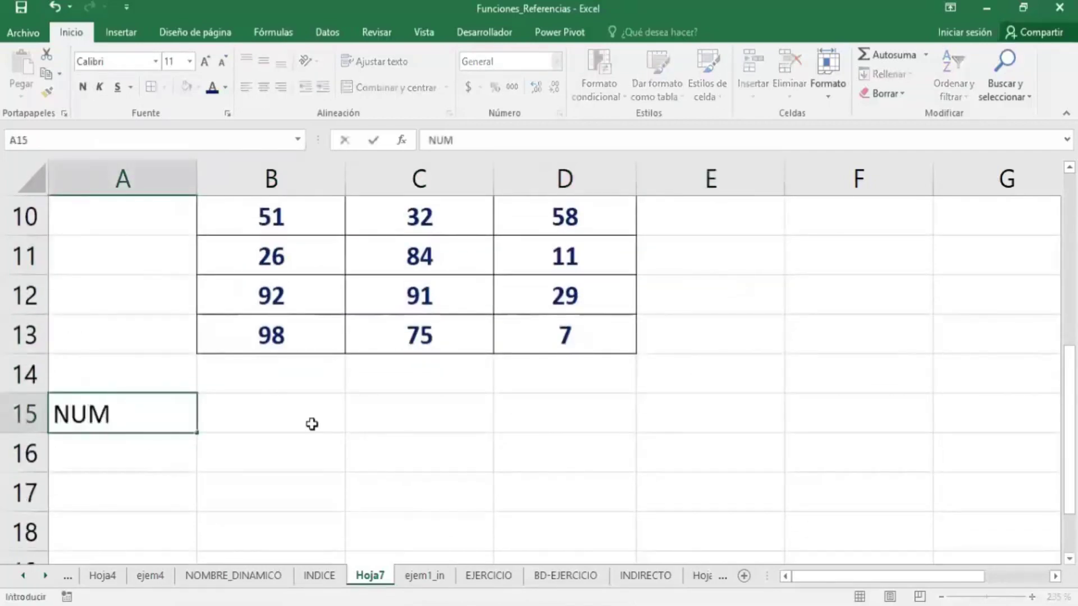
text( FIL)
text(A)
key(Return)
text(N)
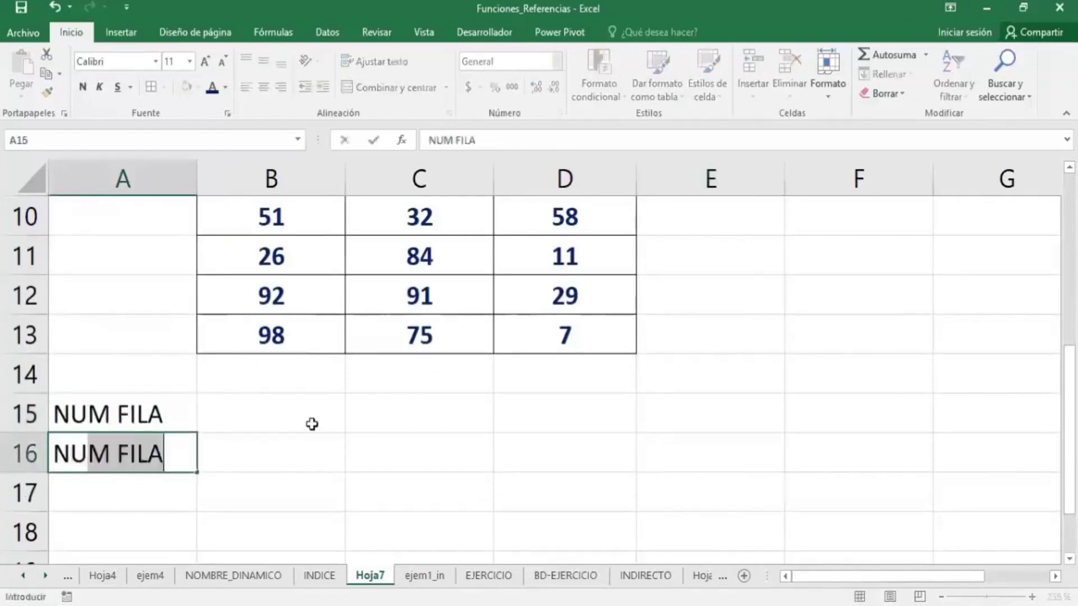
text(UM )
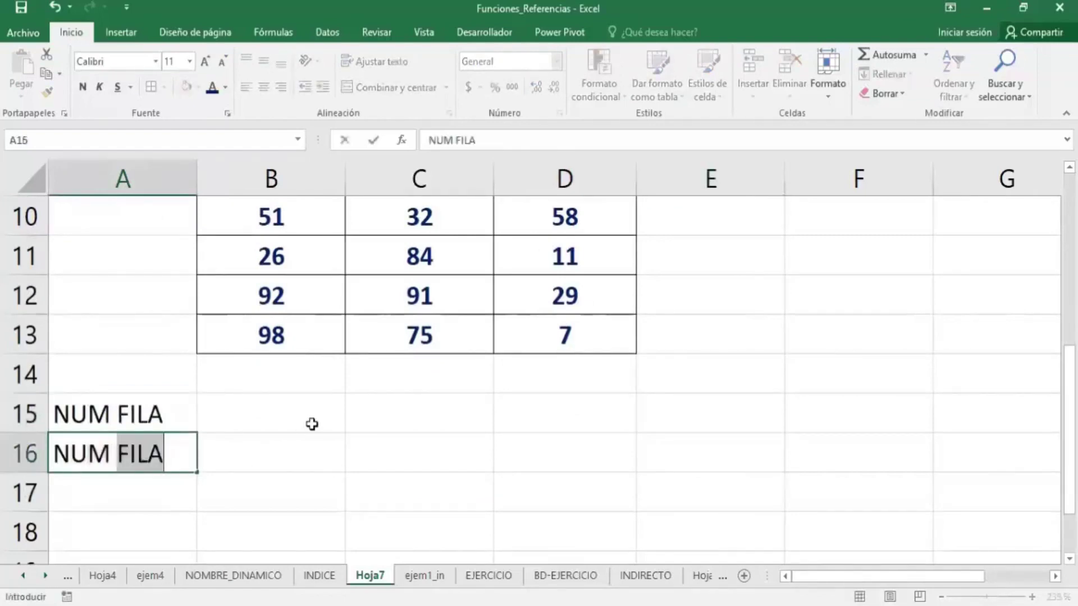
text(COLM)
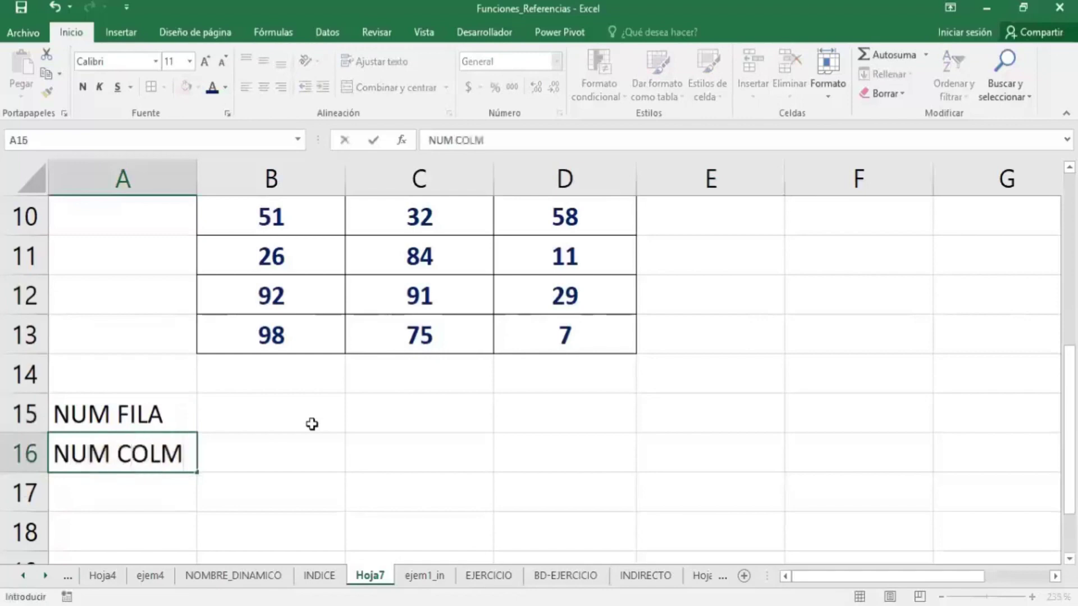
key(BackSpace)
text(U)
text(MN)
text(A)
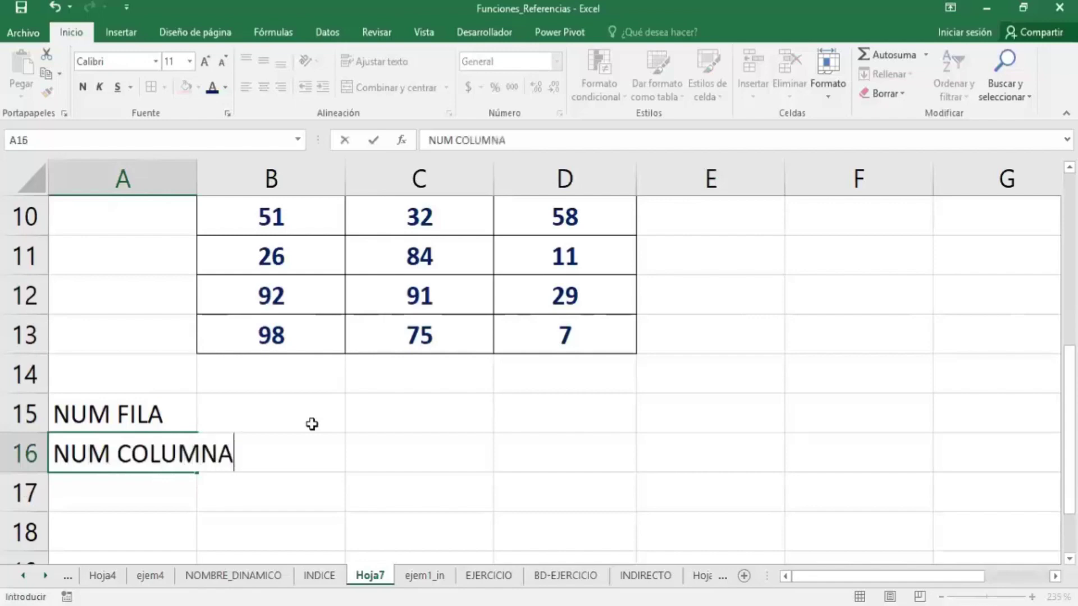
key(Return)
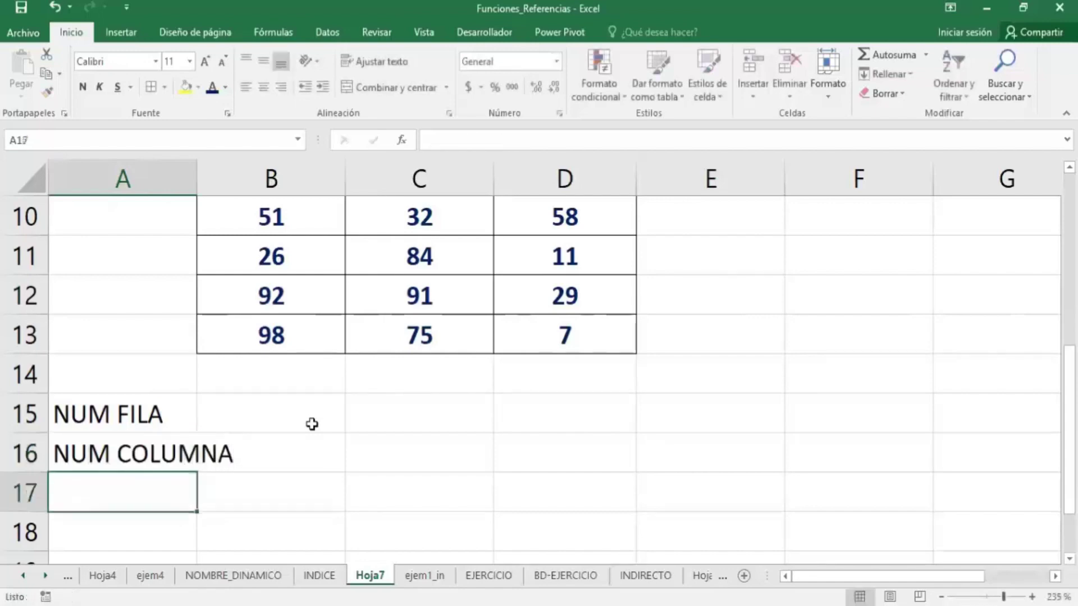
text(MO)
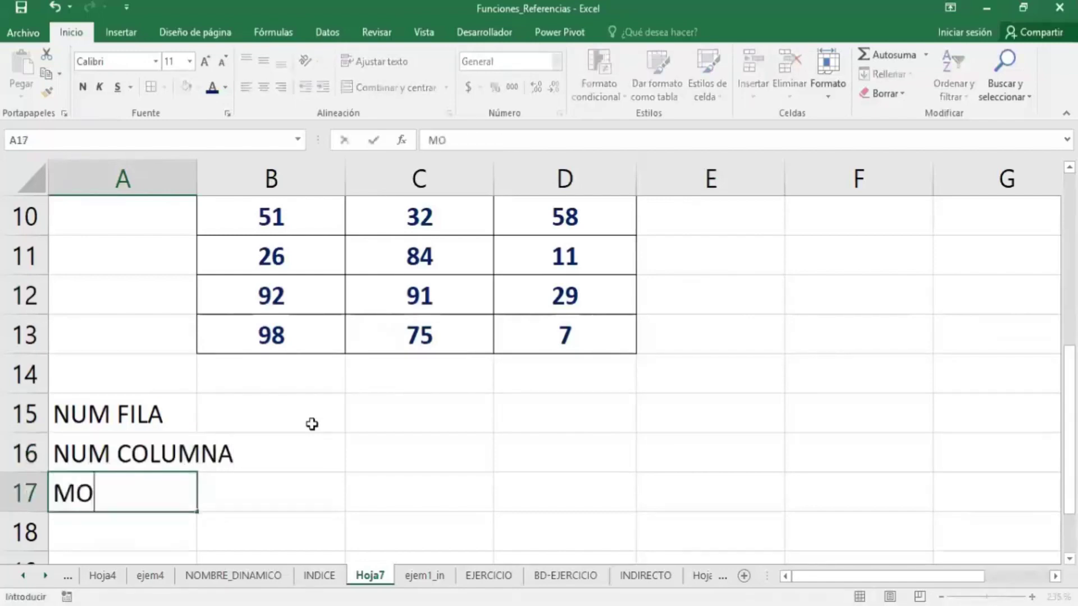
text(NTO)
- Bold and border A15:B17, then enter 2 in B15 and 3 in B16
drag(122, 414, 327, 496)
scroll(453, 409, down, 3)
click(370, 492)
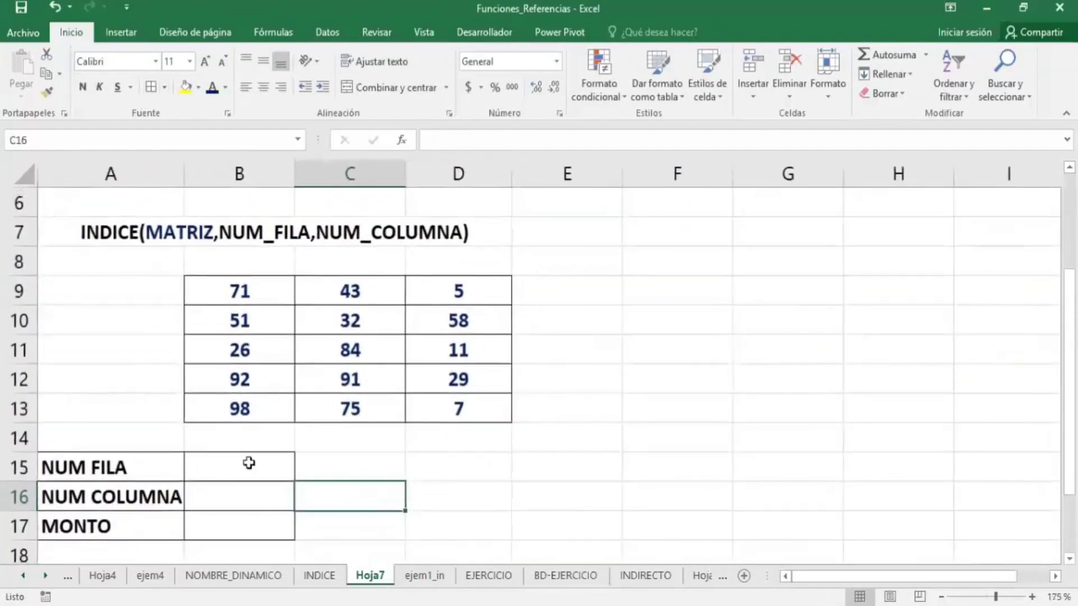
click(250, 465)
text(2)
click(286, 496)
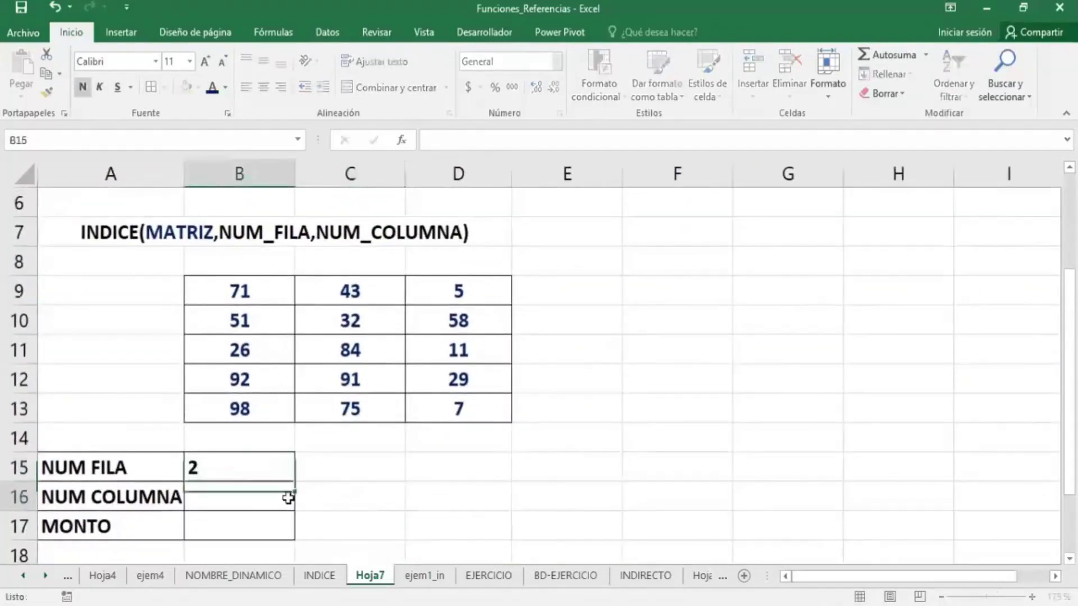
text(3)
click(415, 517)
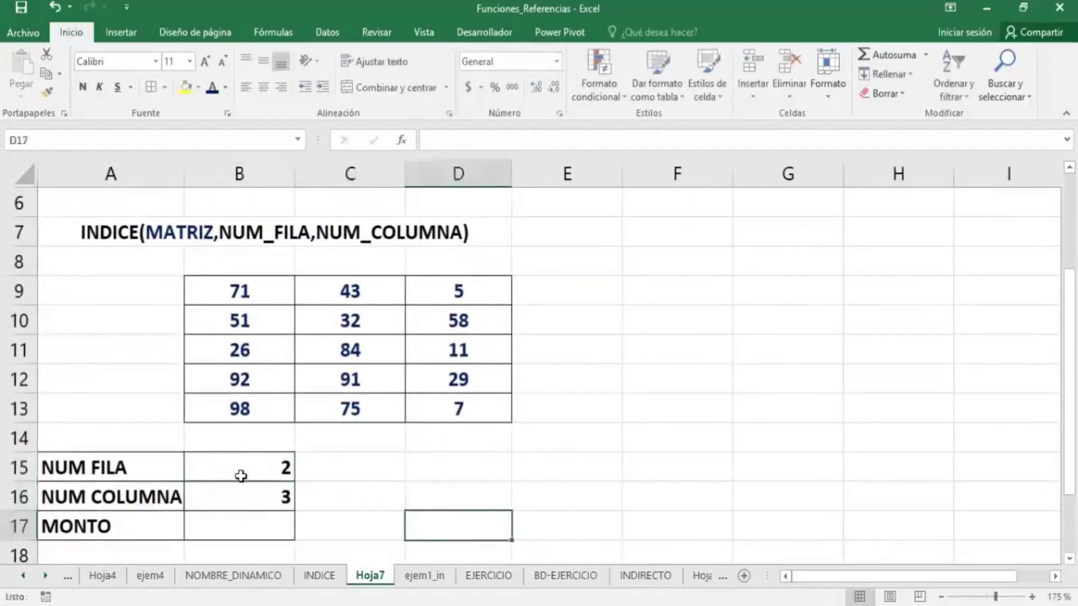
click(250, 522)
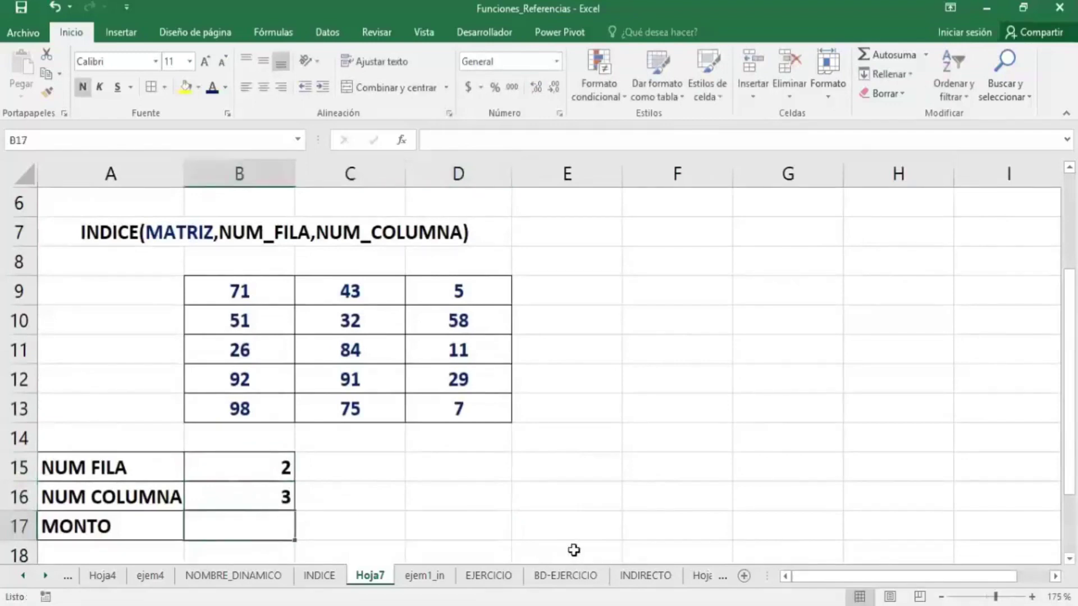
text(=)
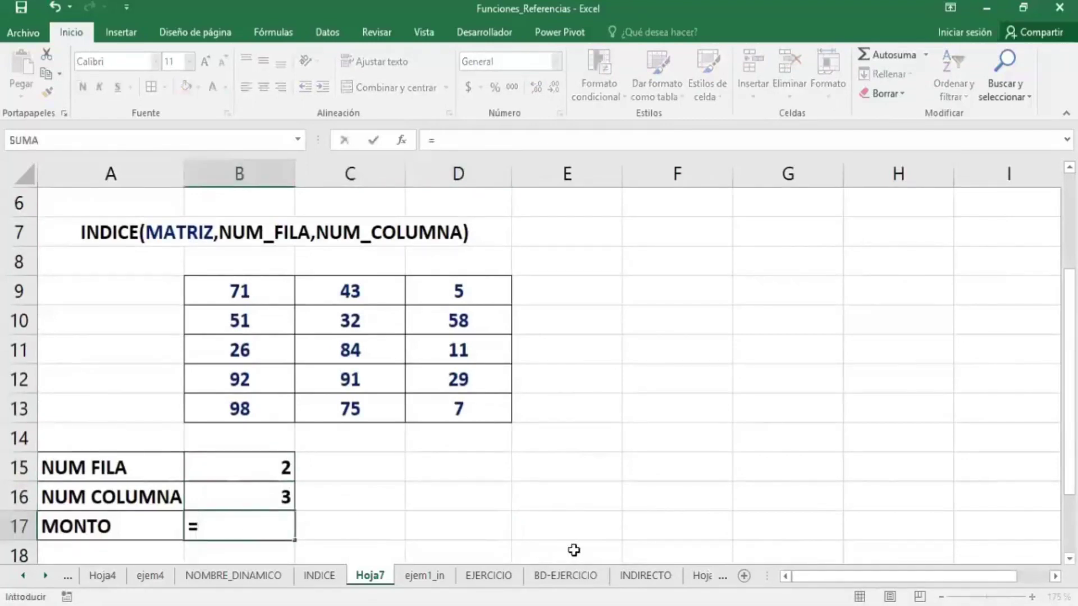
text(IN)
- Cancel the unfinished INDICE formula and name the B9:D13 block VALORES
key(Tab)
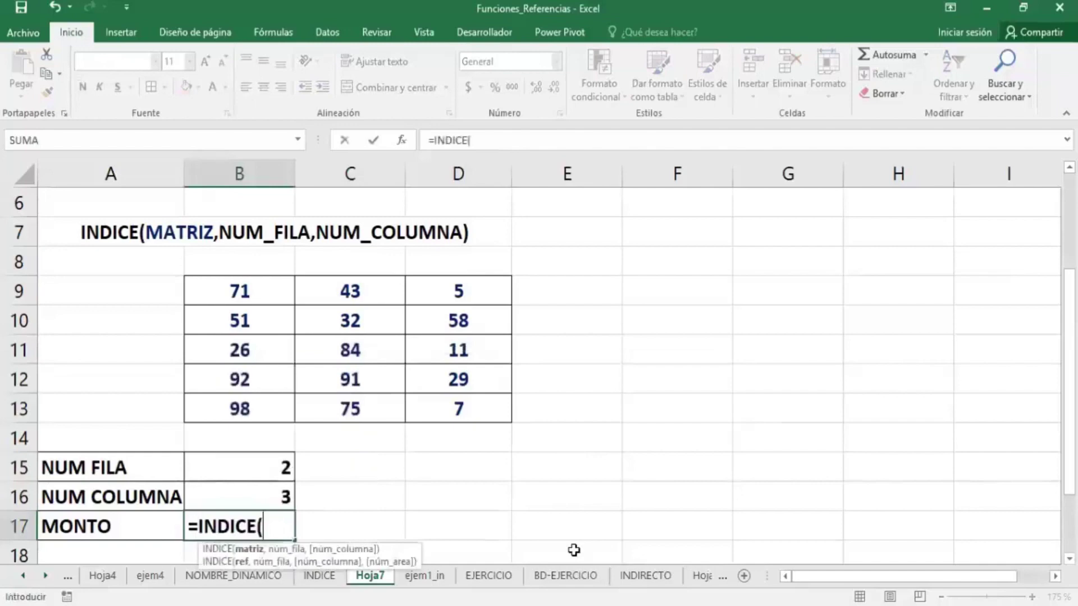
key(Escape)
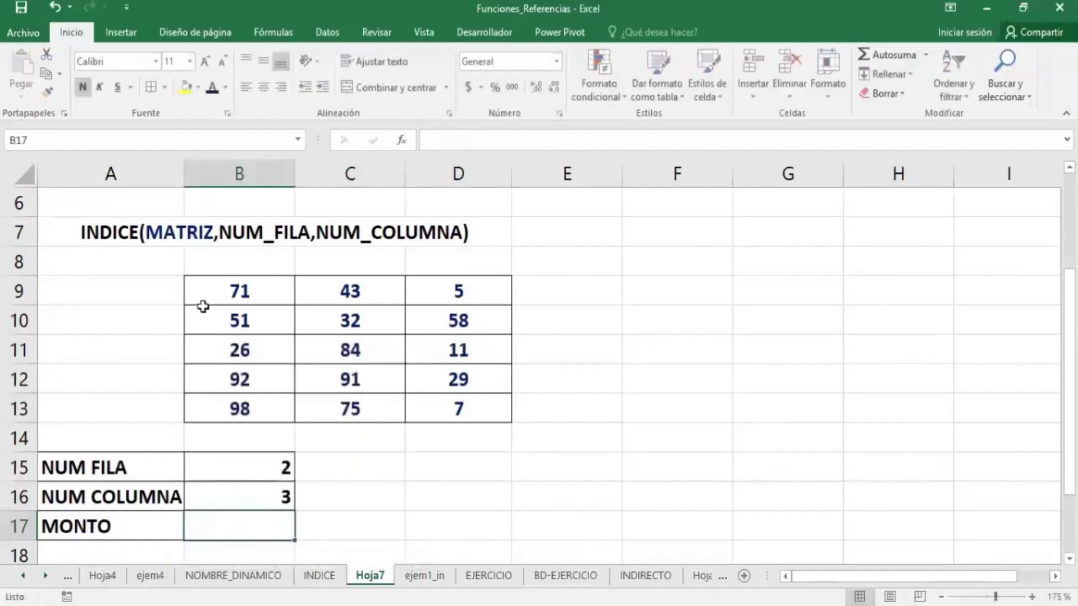
click(206, 299)
drag(206, 300, 454, 411)
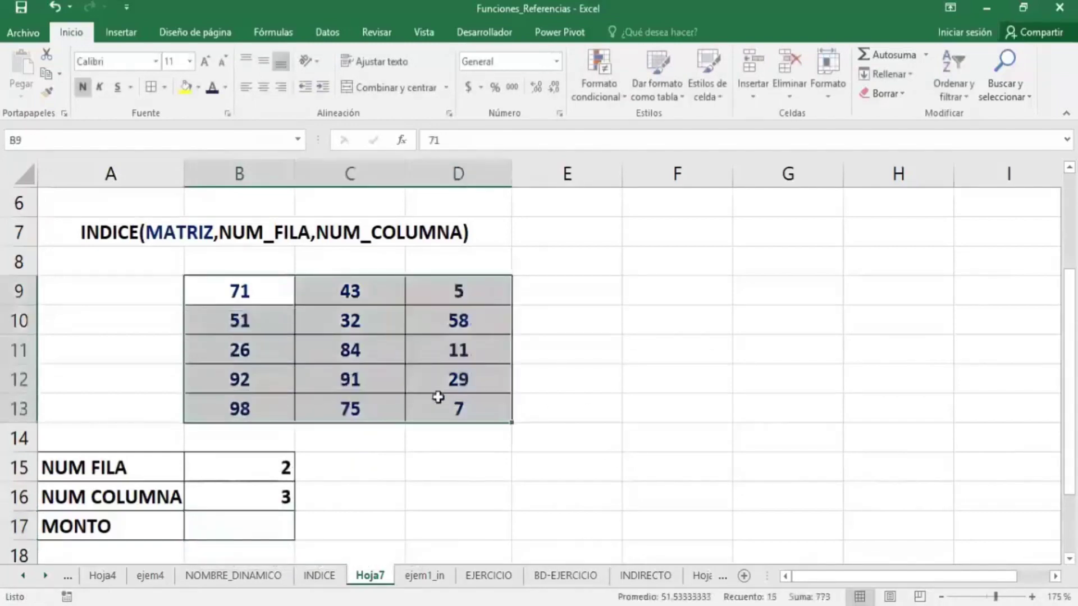
click(134, 143)
text(VA)
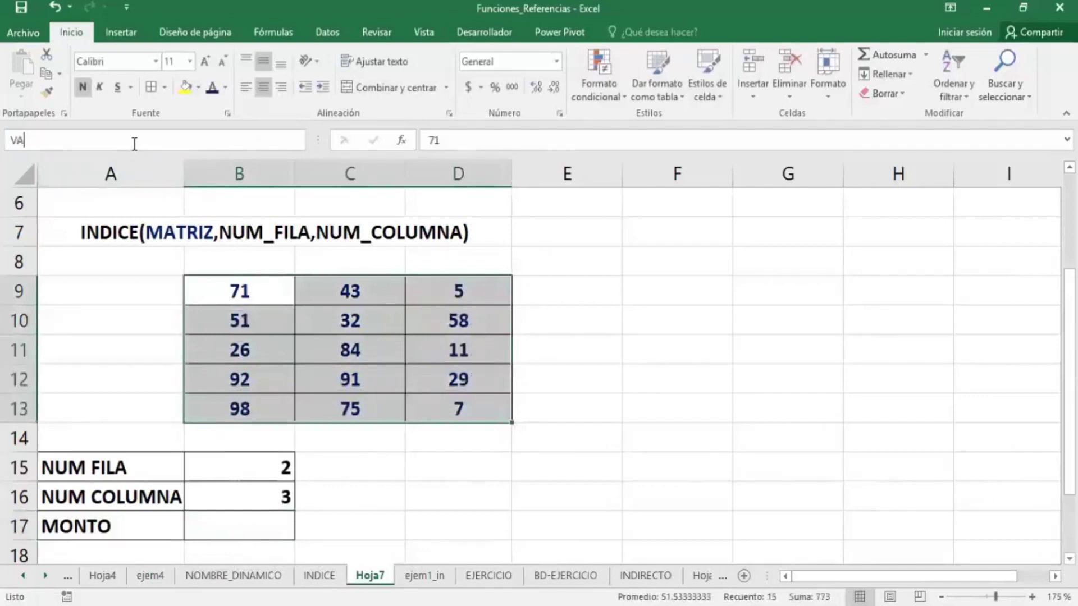
text(LORES)
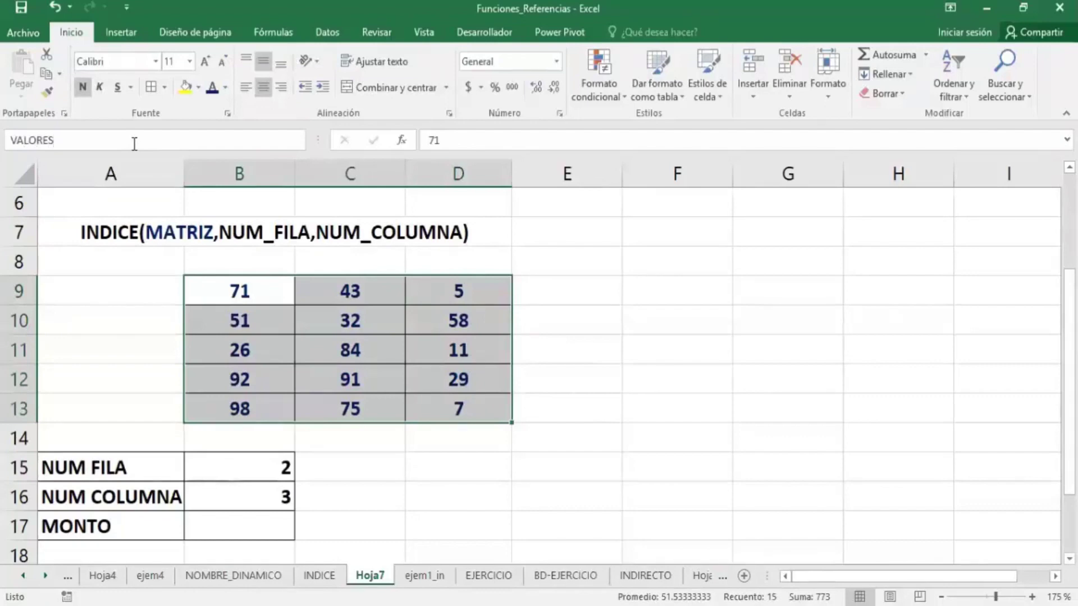
key(Return)
click(240, 517)
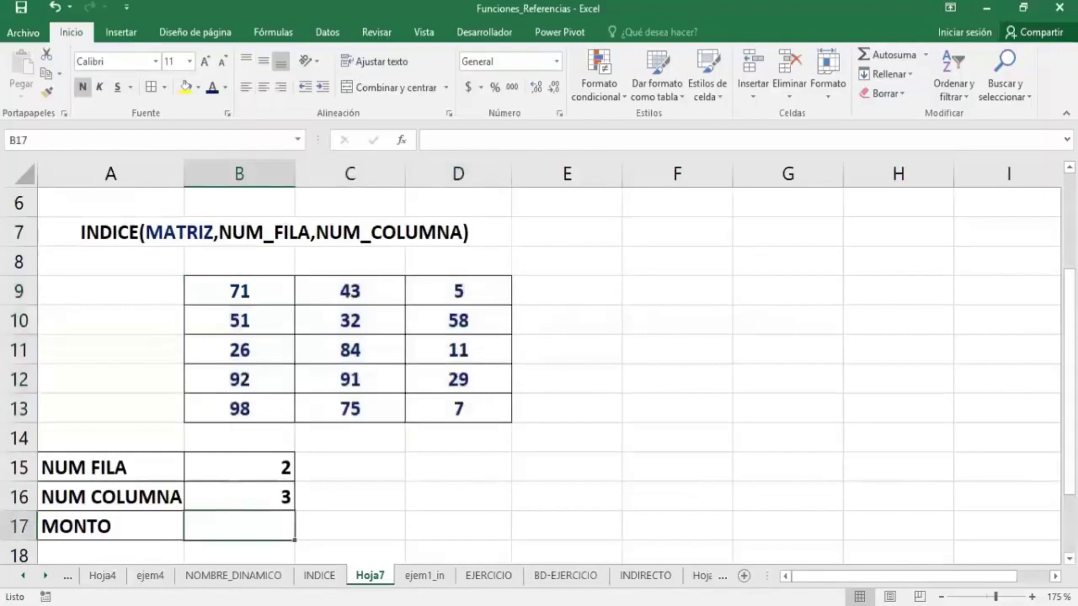
text(=)
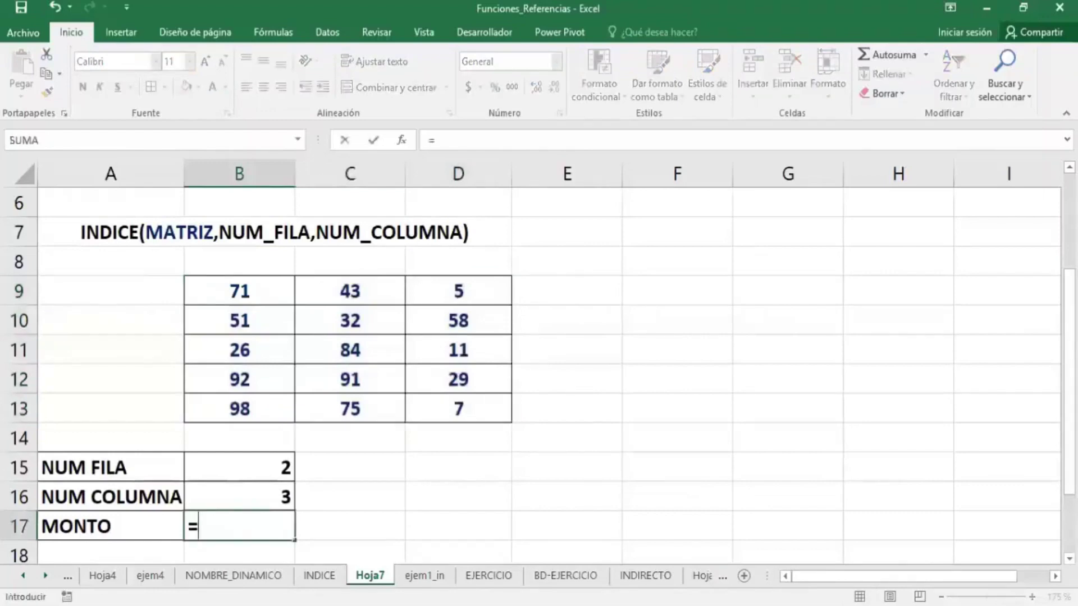
text(IND)
- Complete =INDICE(VALORES,B15,B16) in B17 so MONTO shows 58
key(Tab)
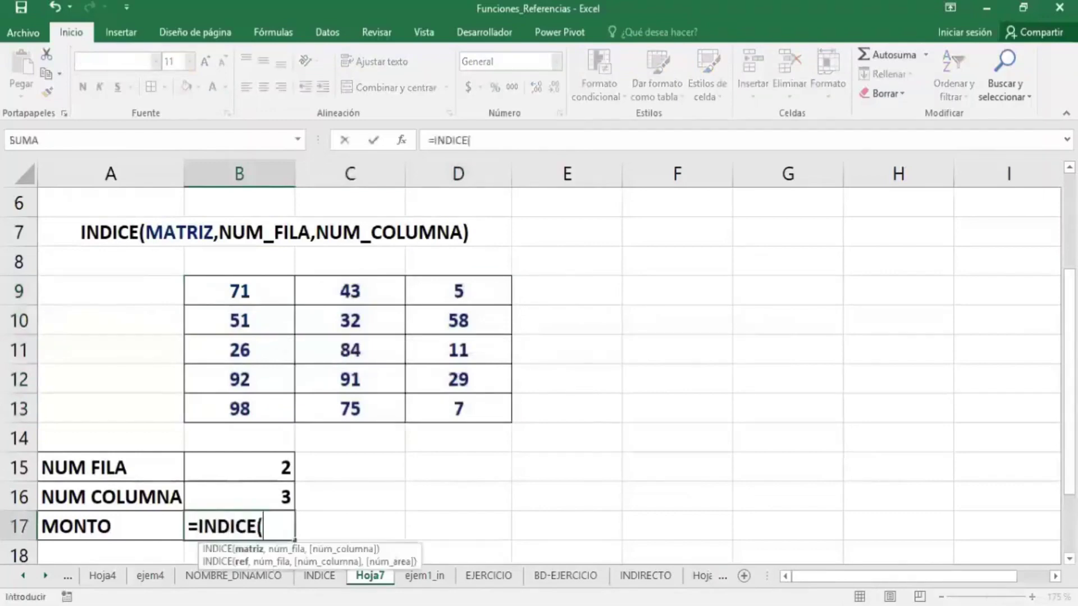
click(270, 301)
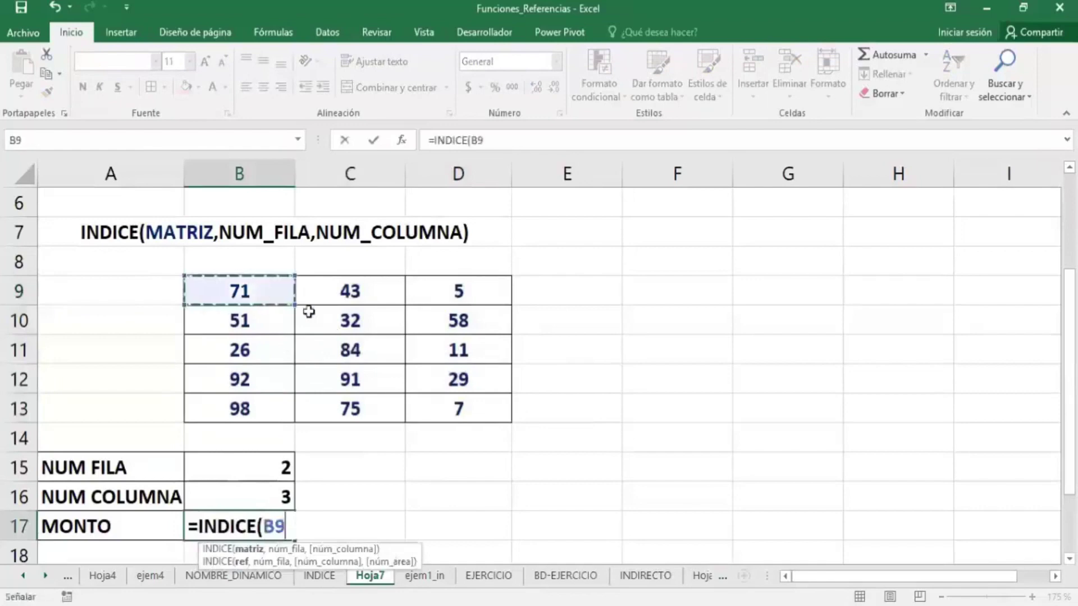
drag(308, 312, 454, 408)
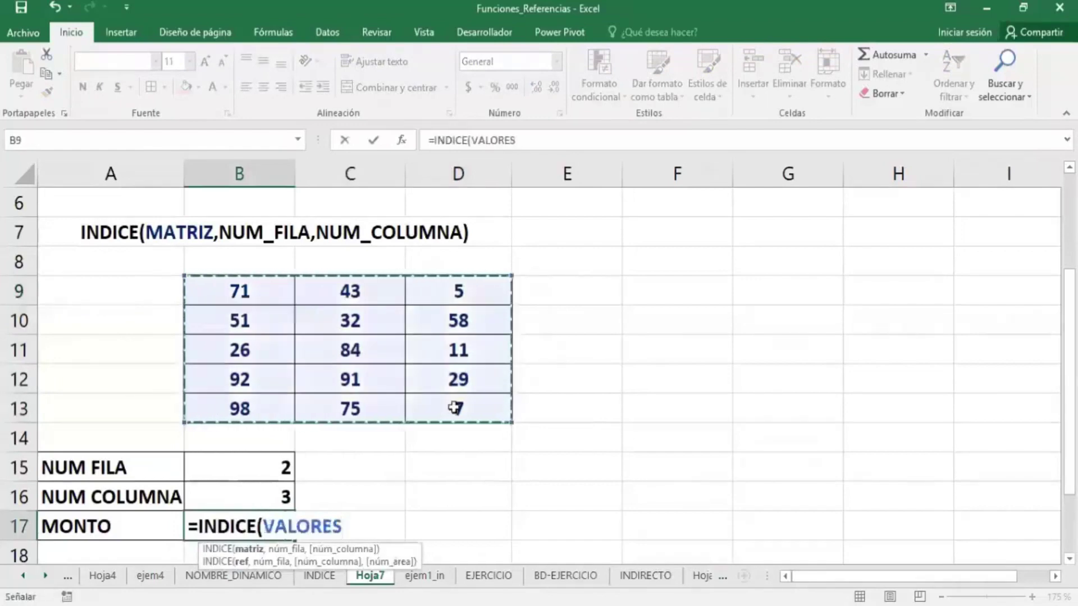
text(,)
click(266, 468)
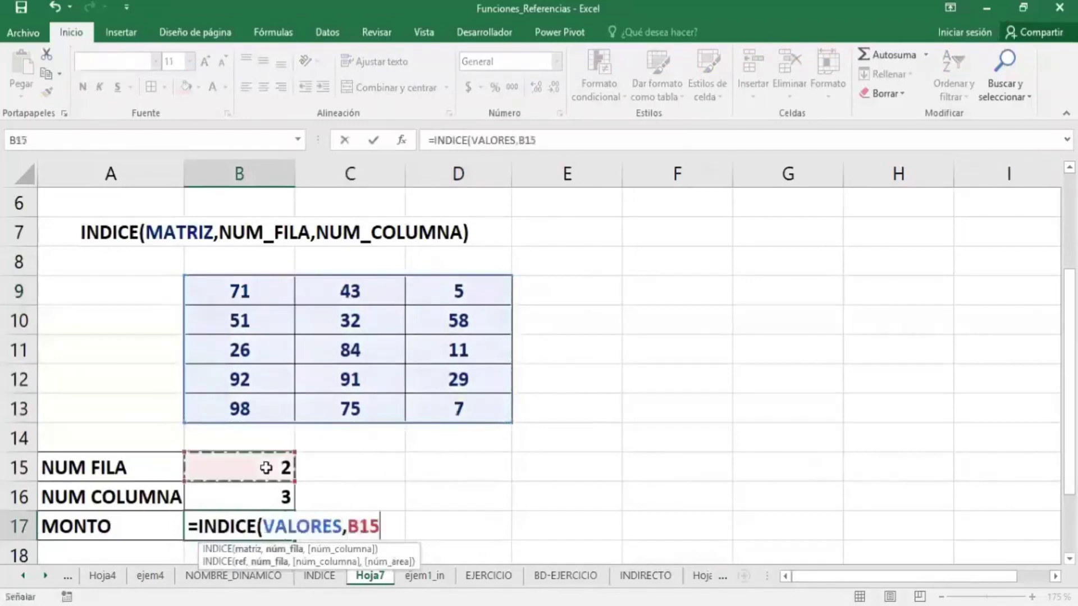
text(,)
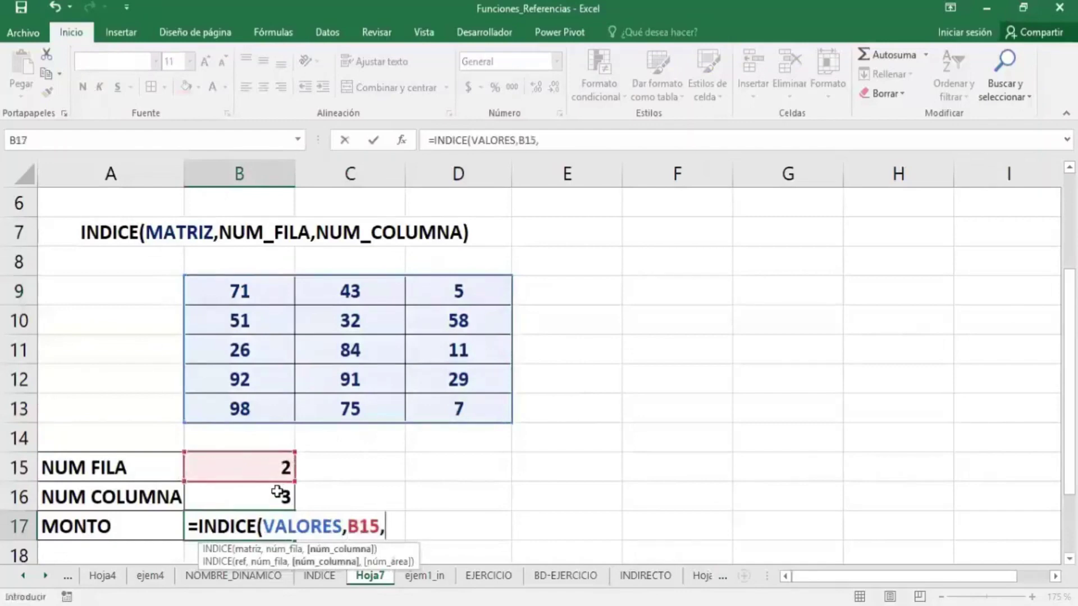
click(277, 492)
key(Return)
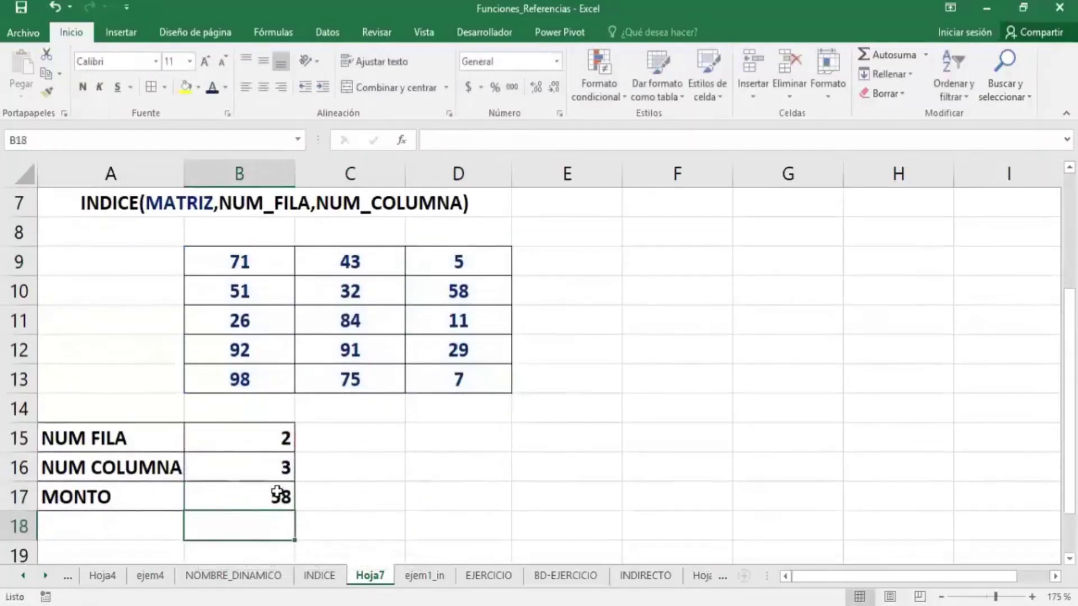
- Test the lookup with row 1, column 2, then with row 3
click(271, 436)
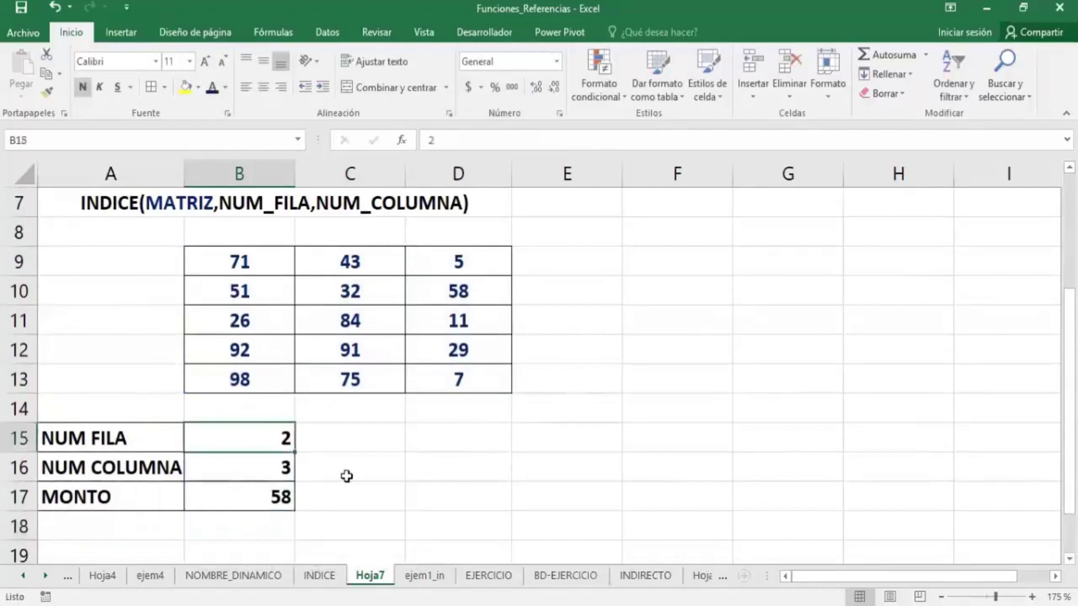
text(1)
key(Return)
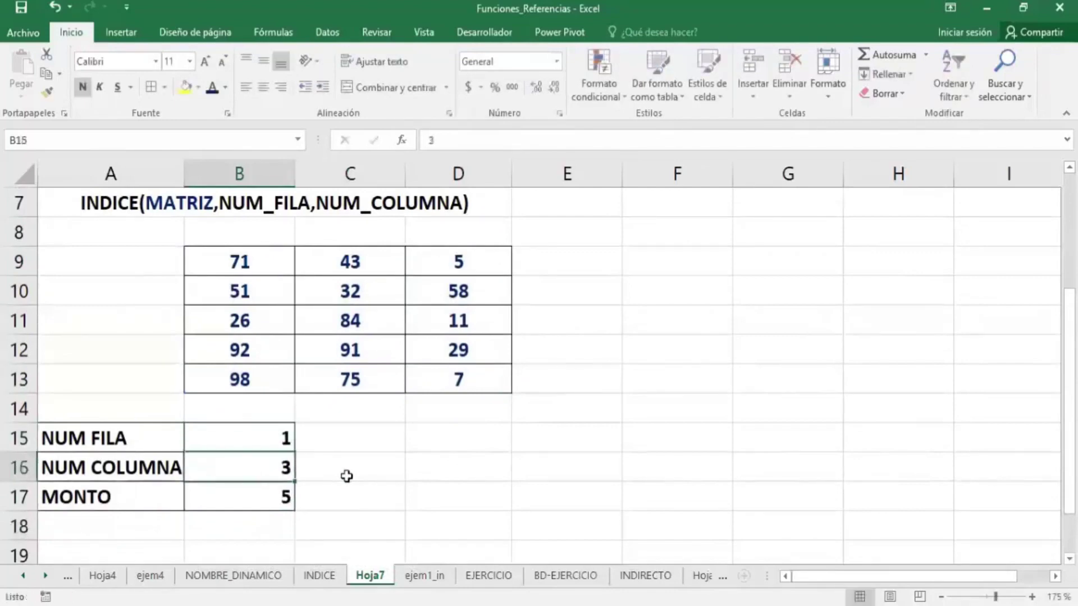
text(2)
key(Return)
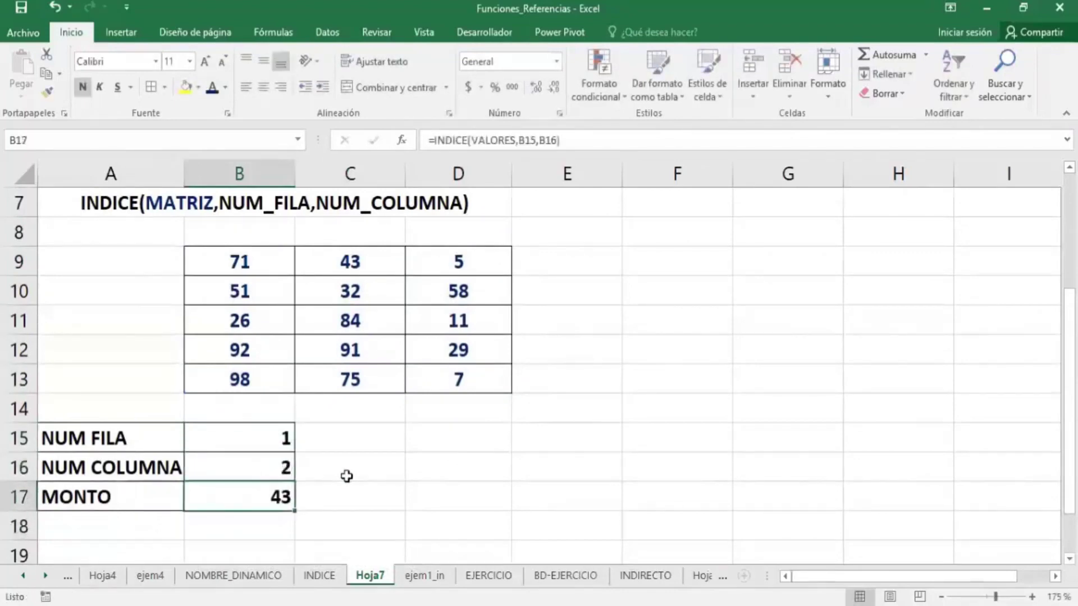
key(Up)
- Set row 4 and column 1 so MONTO returns 92
key(Up)
text(3)
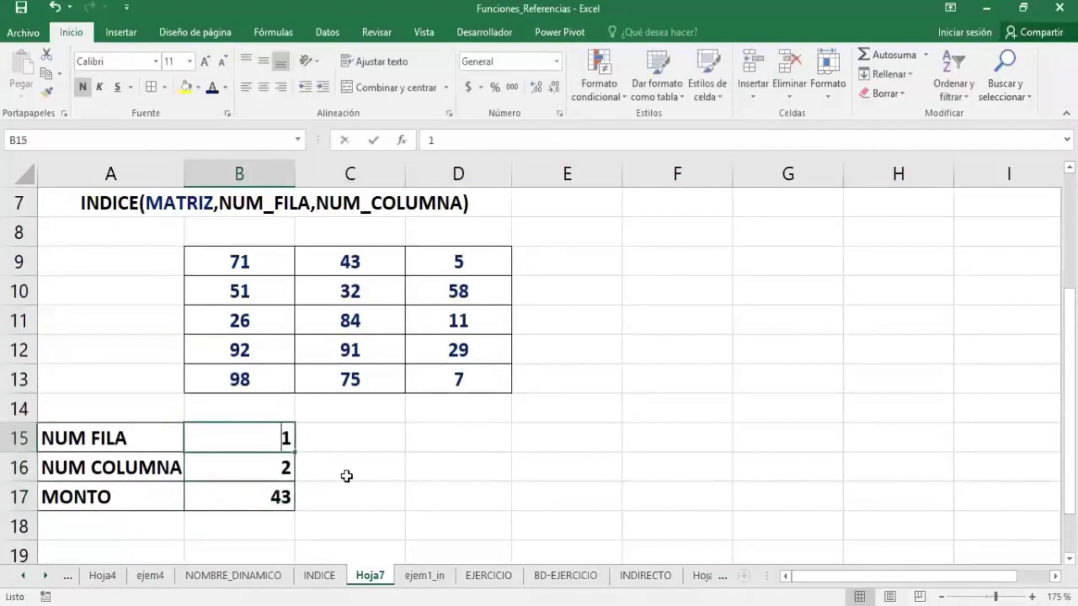
key(Return)
key(Up)
text(4)
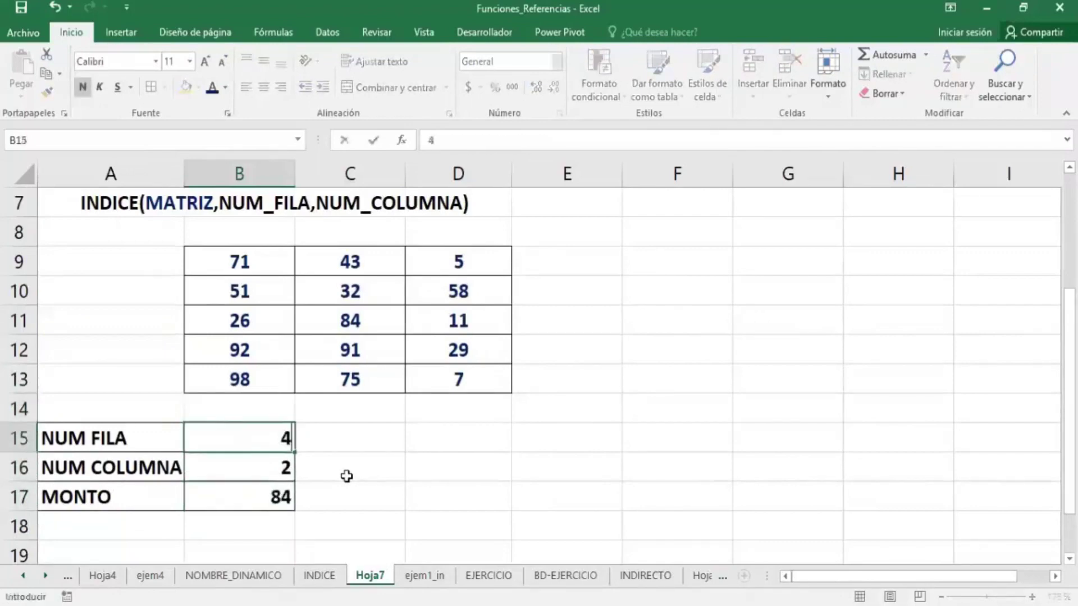
key(Return)
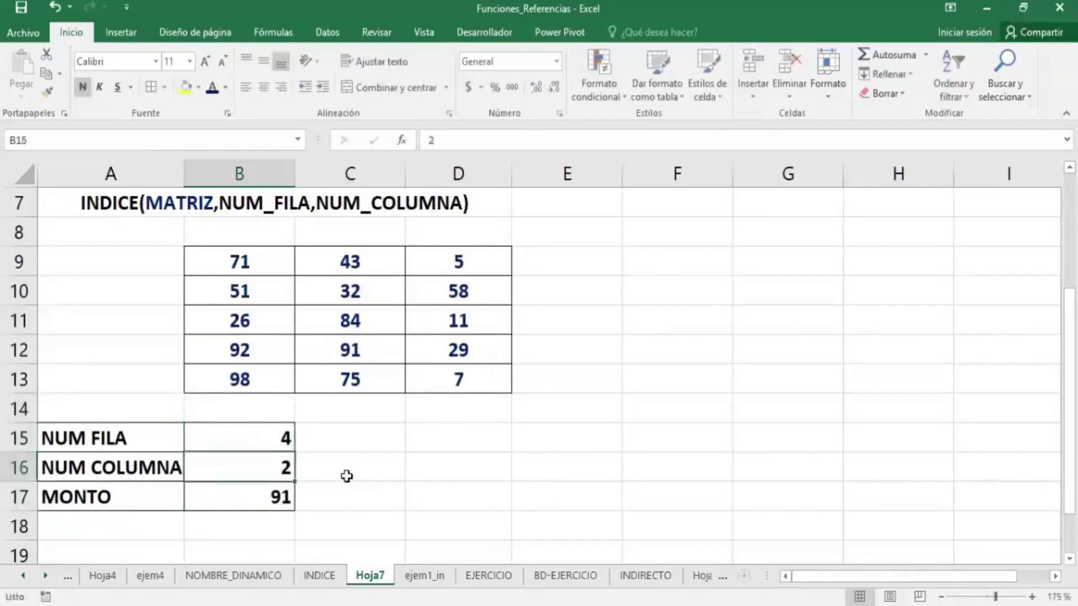
text(2)
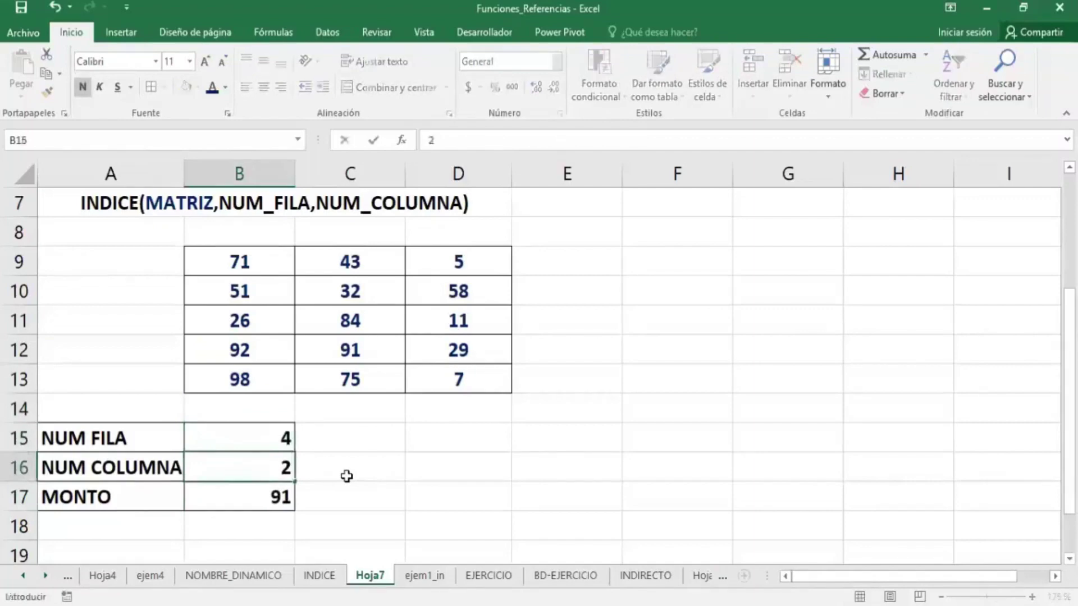
text(1)
key(Return)
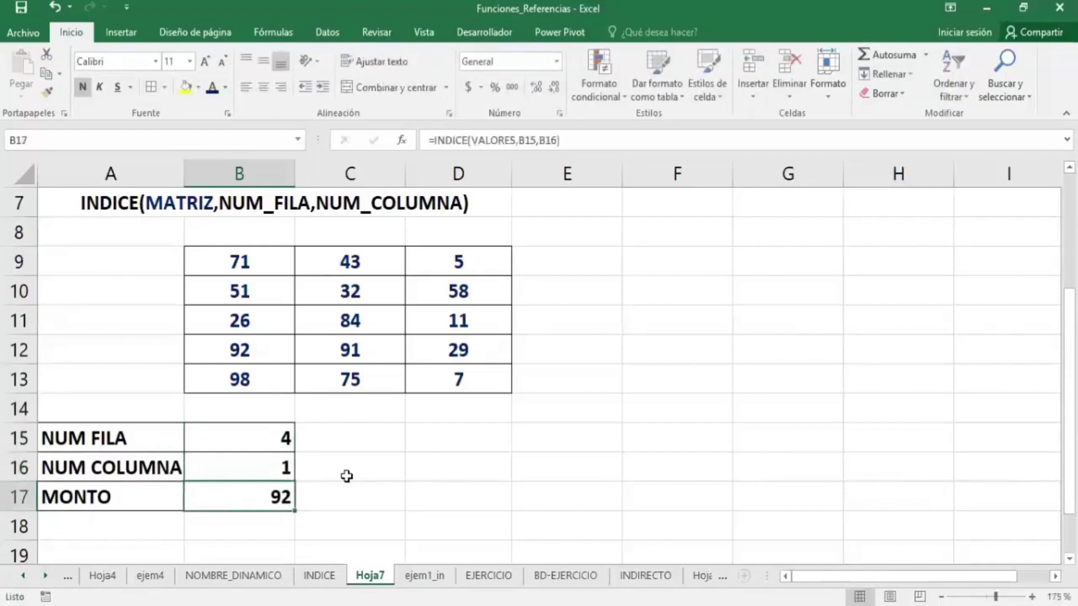
click(267, 438)
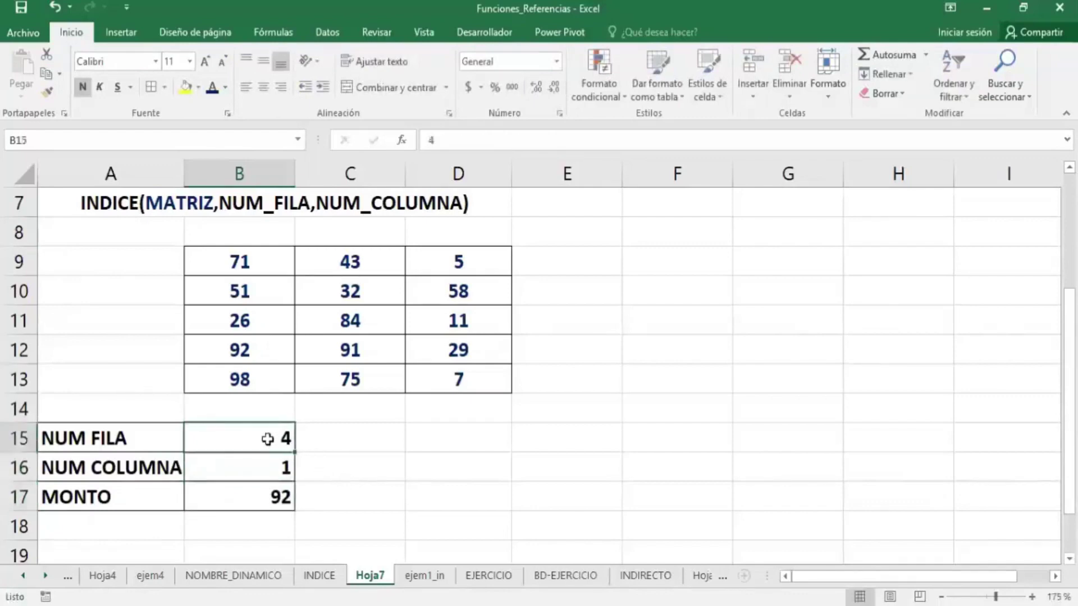
- Fill the input cells B15:B16 yellow and the MONTO cell B17 orange
drag(257, 450, 253, 464)
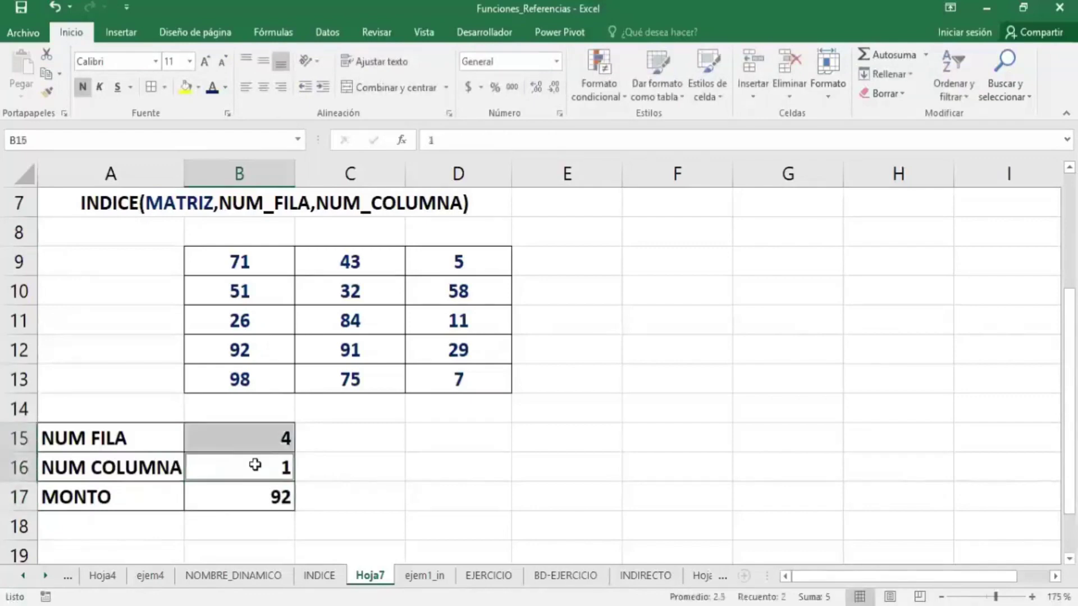
click(187, 89)
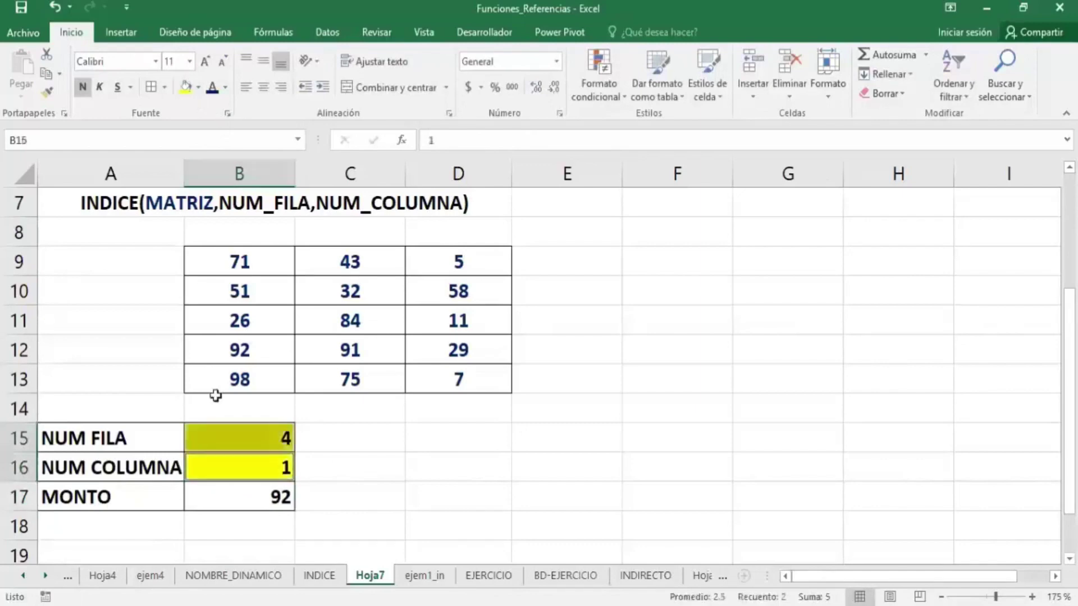
click(236, 498)
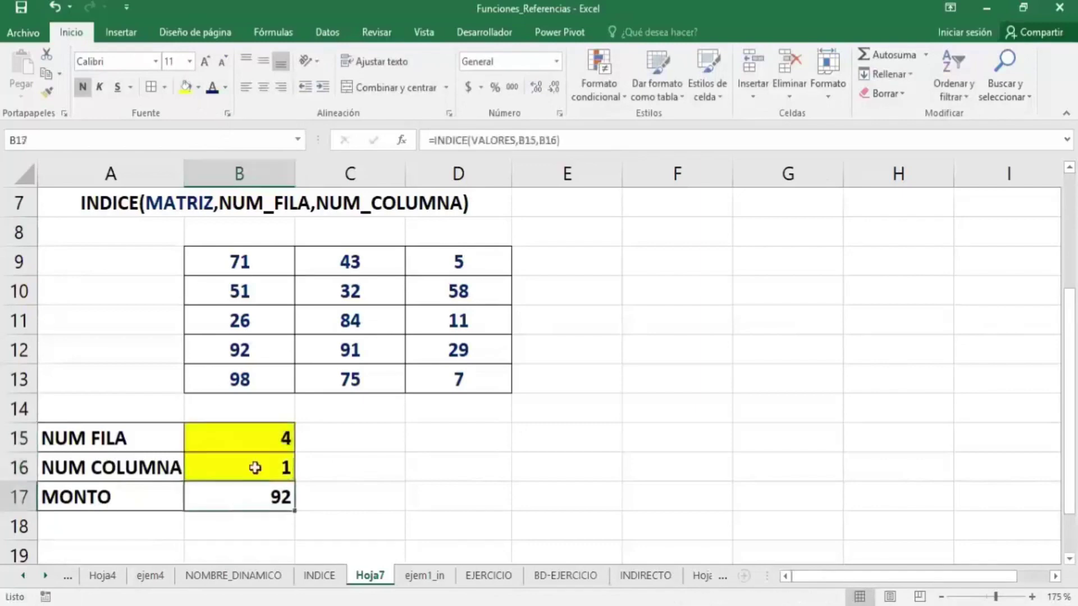
click(199, 88)
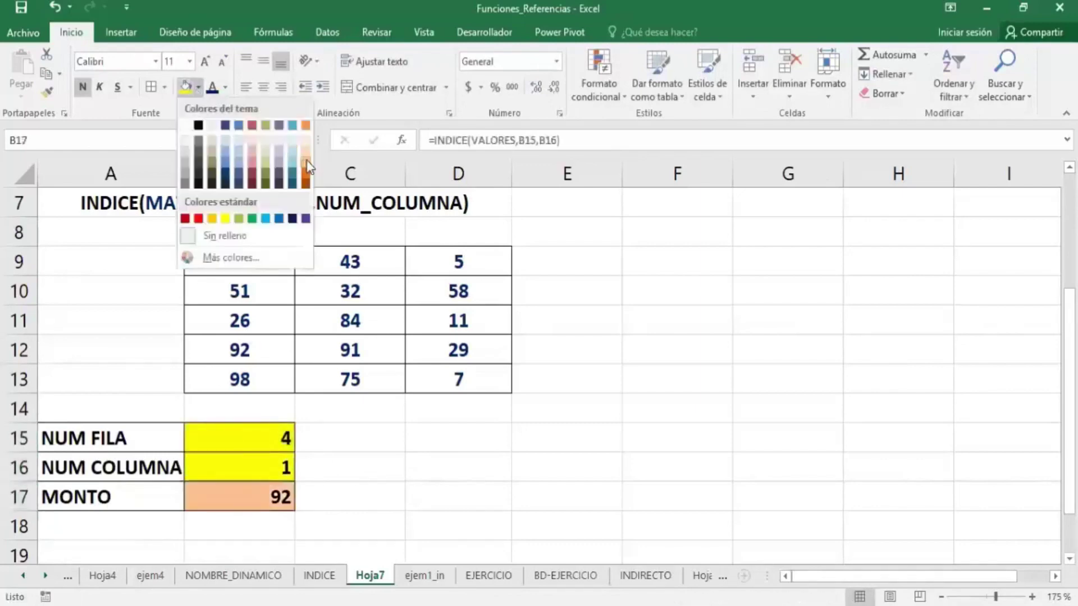
click(308, 167)
- Show MONTO's formula with =FORMULATEXTO(B17) in C17 at font size 14
click(345, 499)
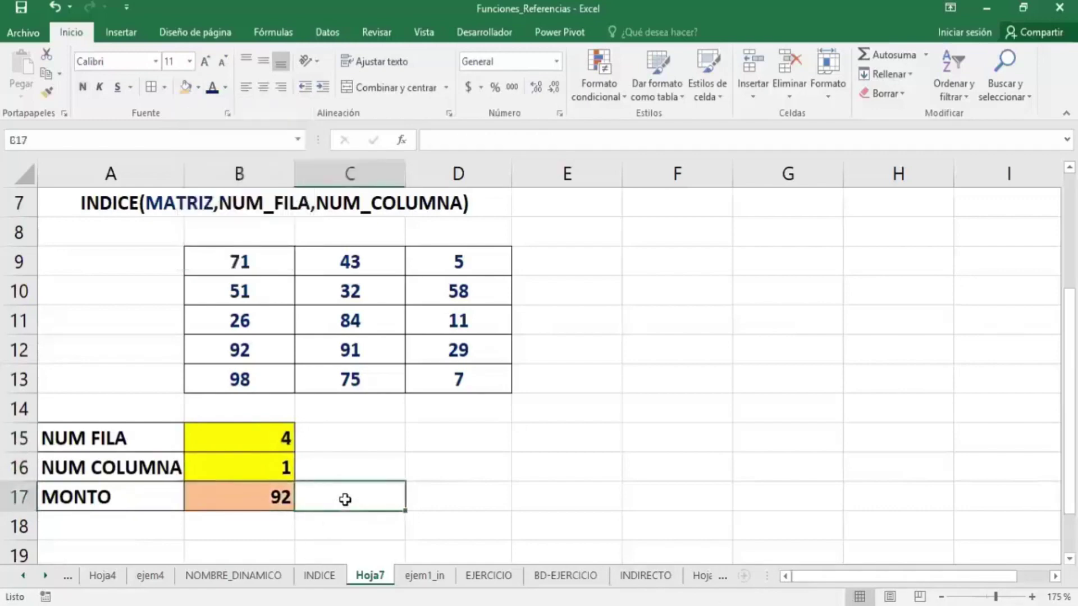
text(=)
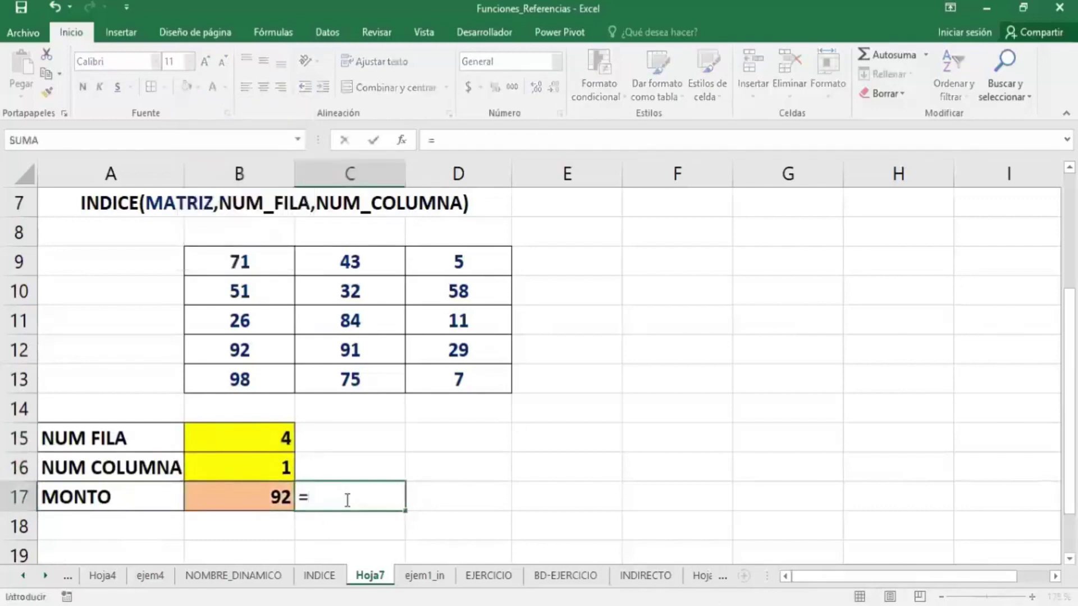
text(FOR)
key(Tab)
key(Left)
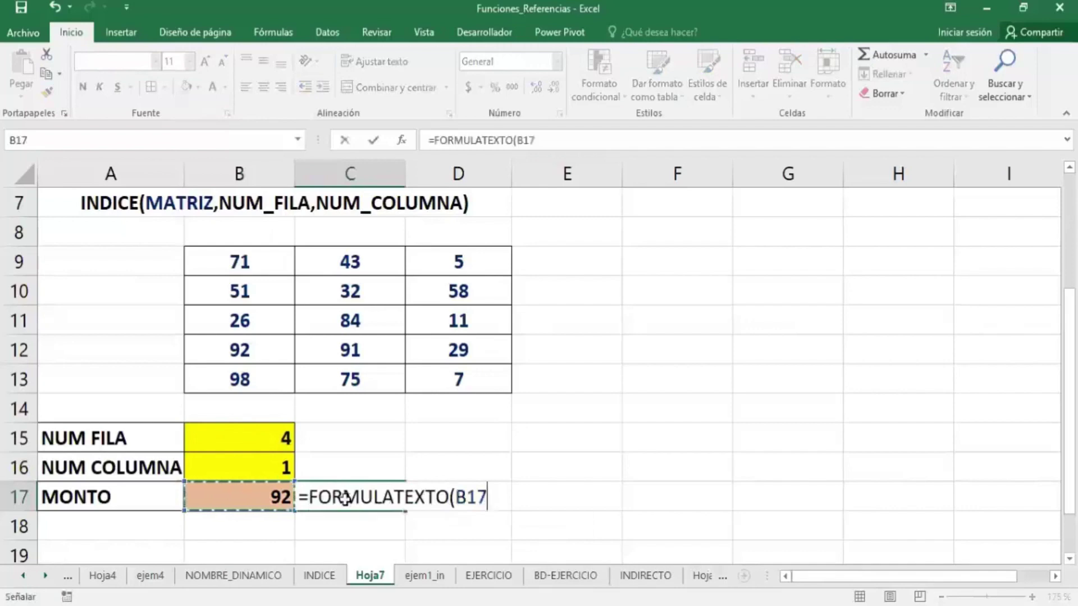
key(Return)
click(362, 493)
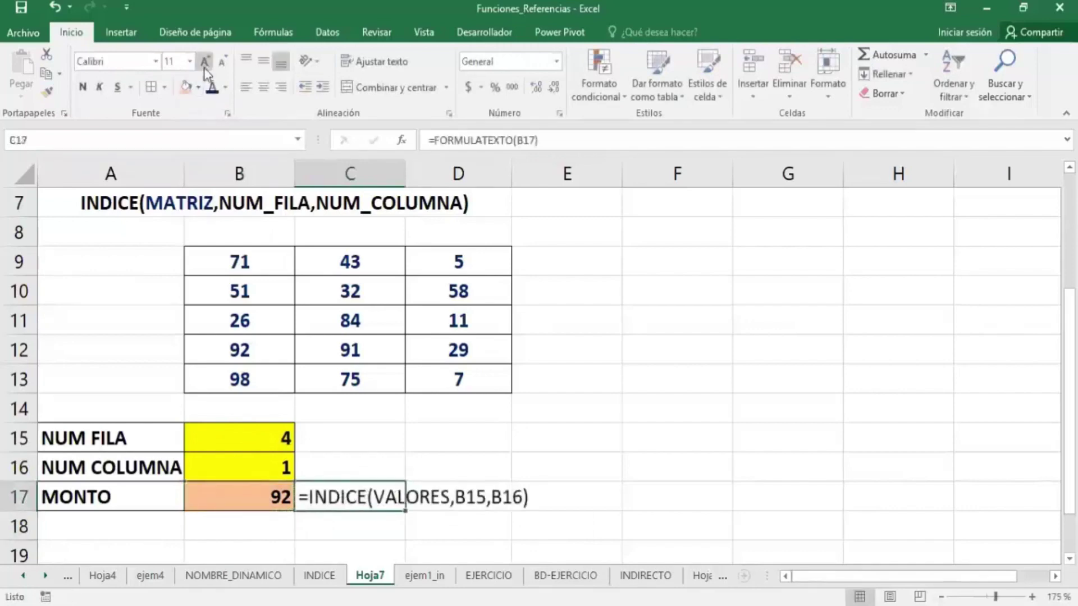
click(205, 62)
click(206, 61)
click(586, 439)
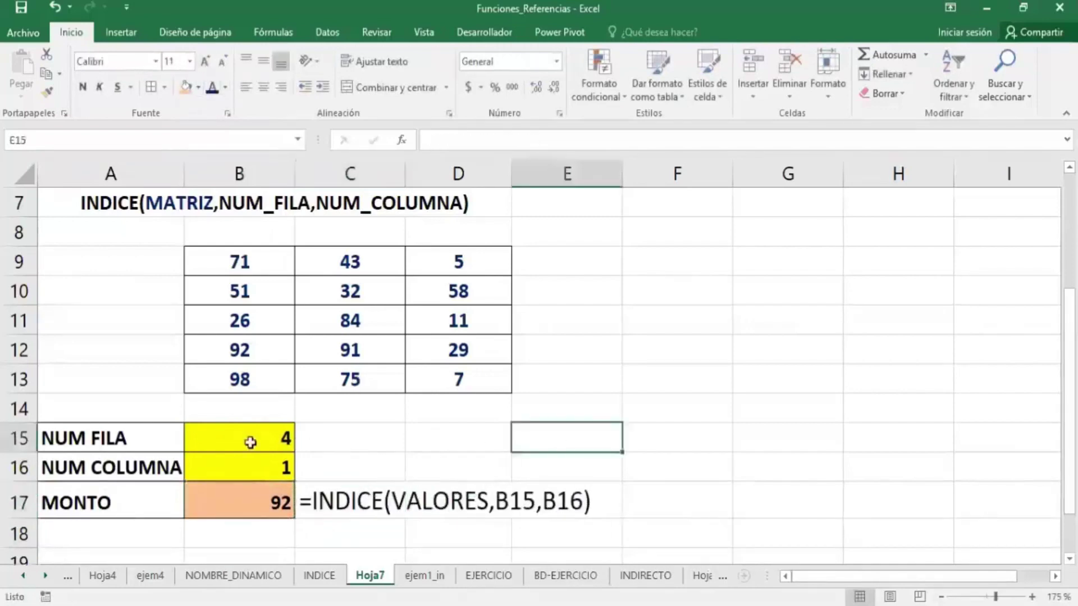
- Set row 3 and column 2 so MONTO returns 84
click(284, 440)
text(3)
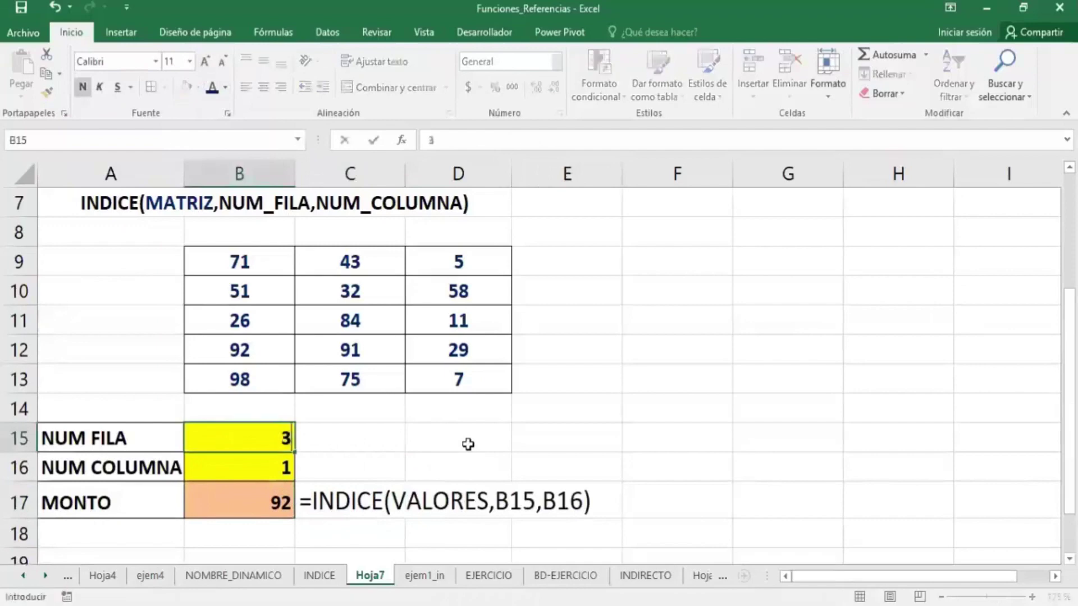
key(Return)
text(2)
key(Return)
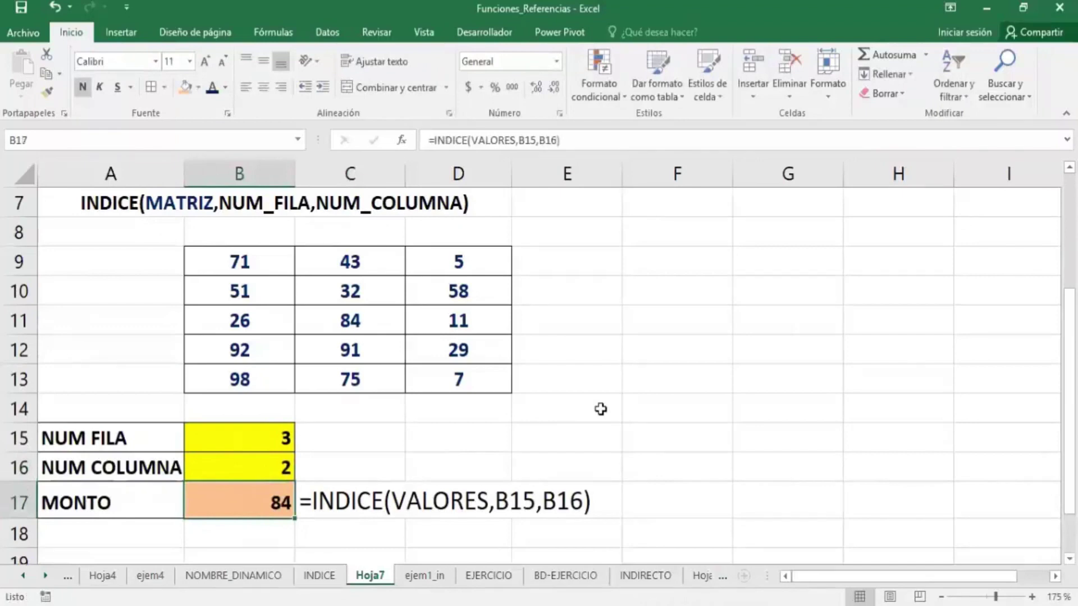
click(661, 405)
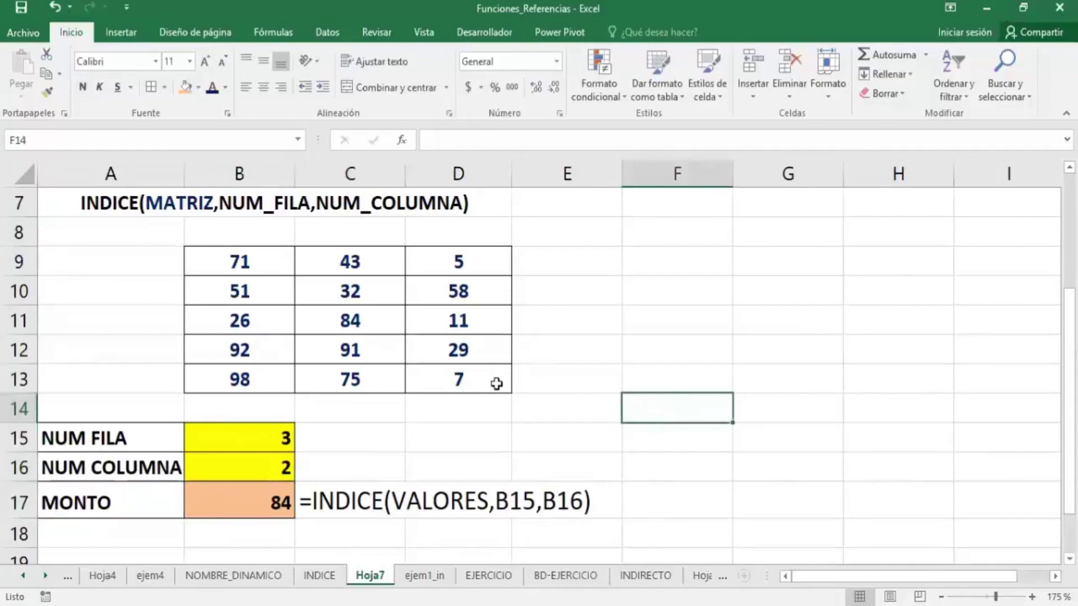
- Turn the random amounts in C20:E22 into fixed values with Paste Values
scroll(497, 382, up, 1)
scroll(497, 383, down, 1)
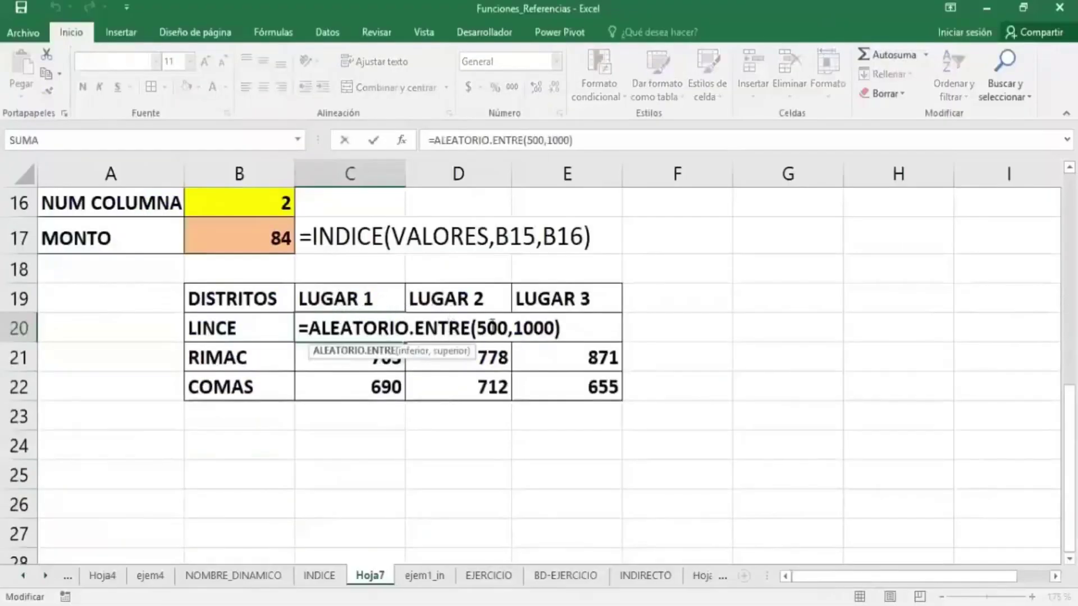
click(488, 327)
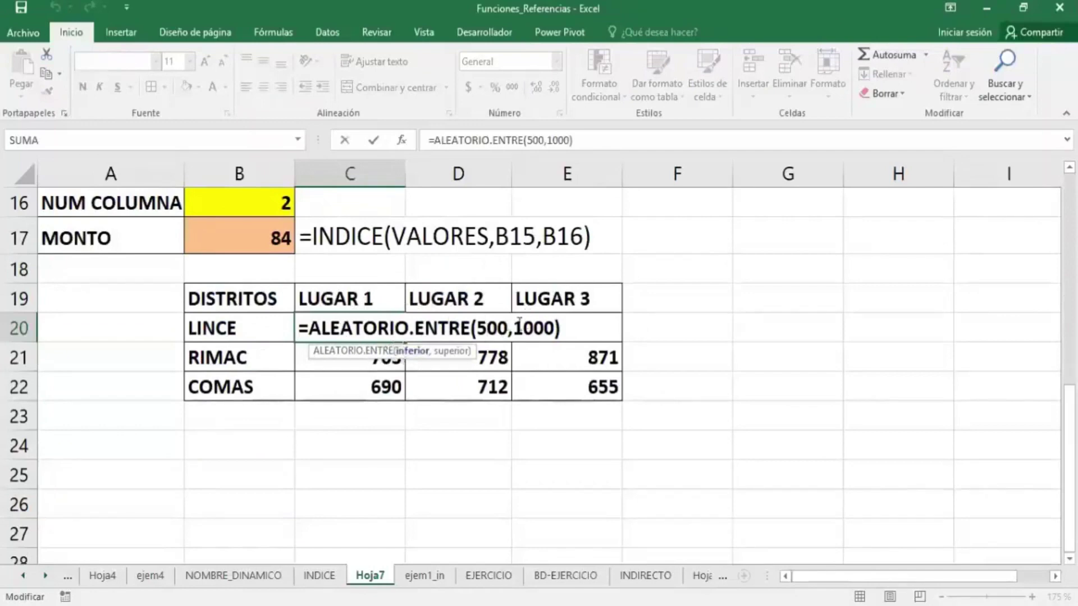
key(Return)
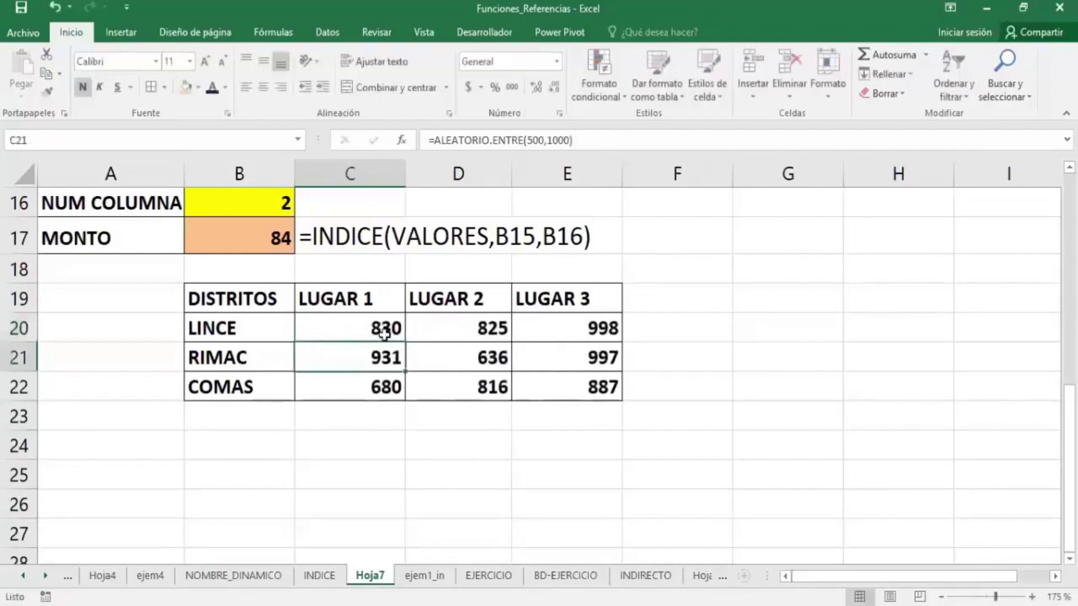
drag(386, 326, 560, 380)
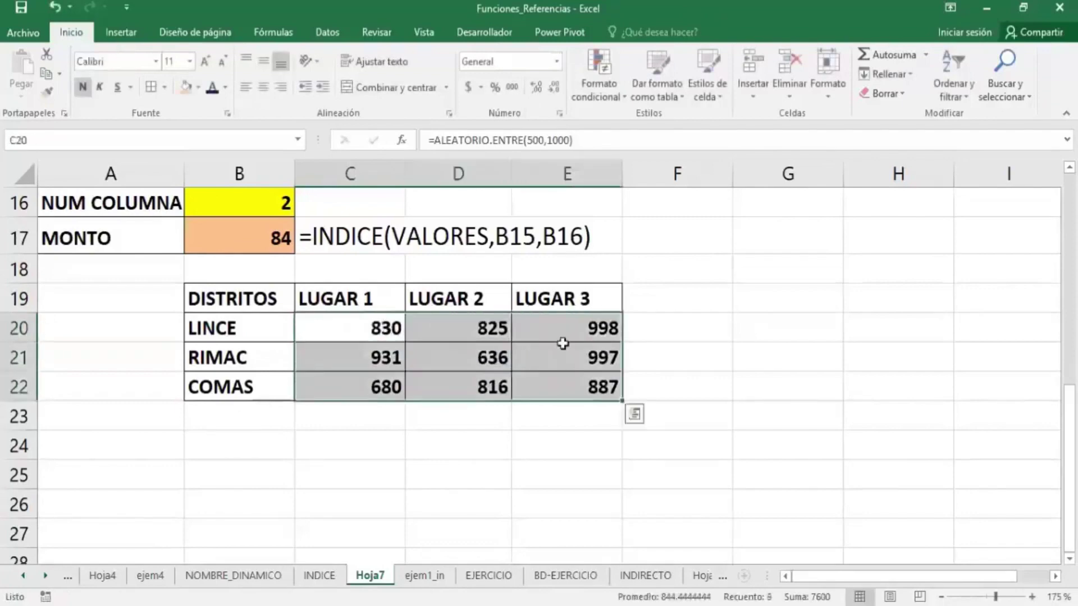
right_click(560, 341)
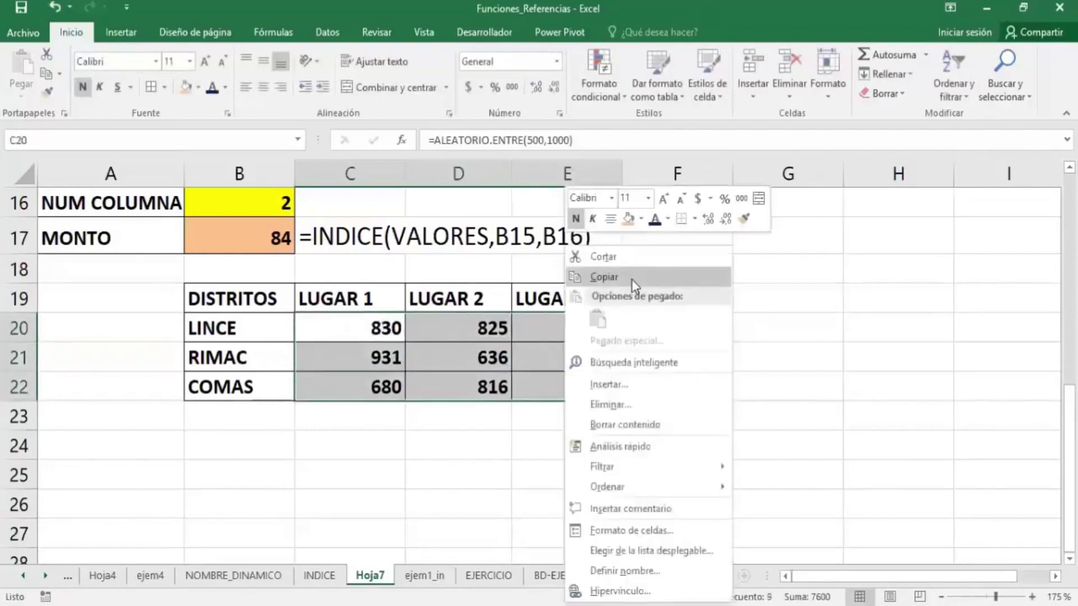
click(631, 278)
right_click(465, 328)
click(527, 324)
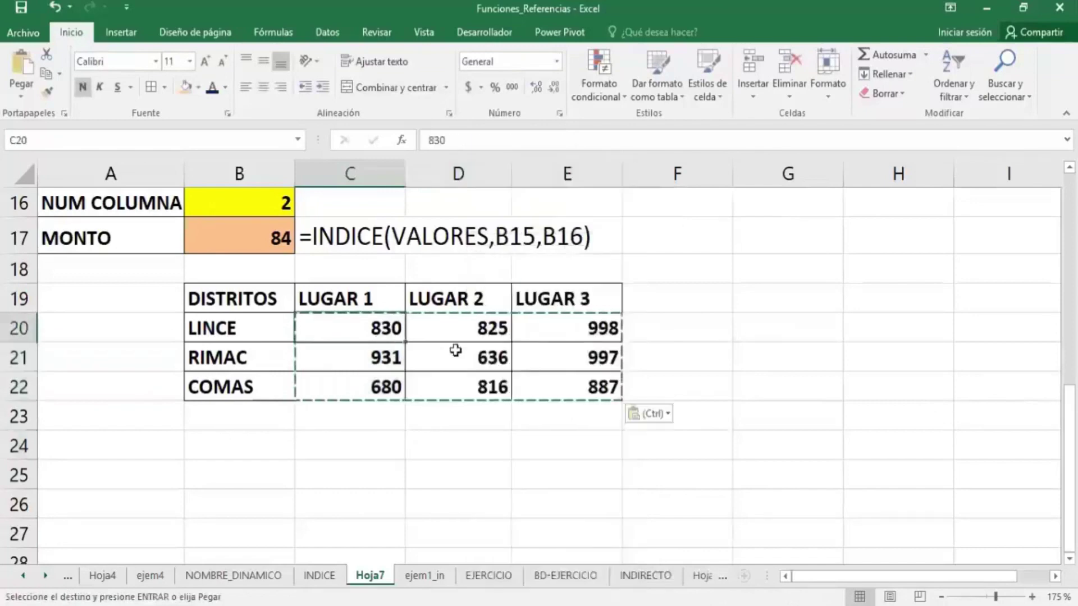
click(455, 351)
key(Escape)
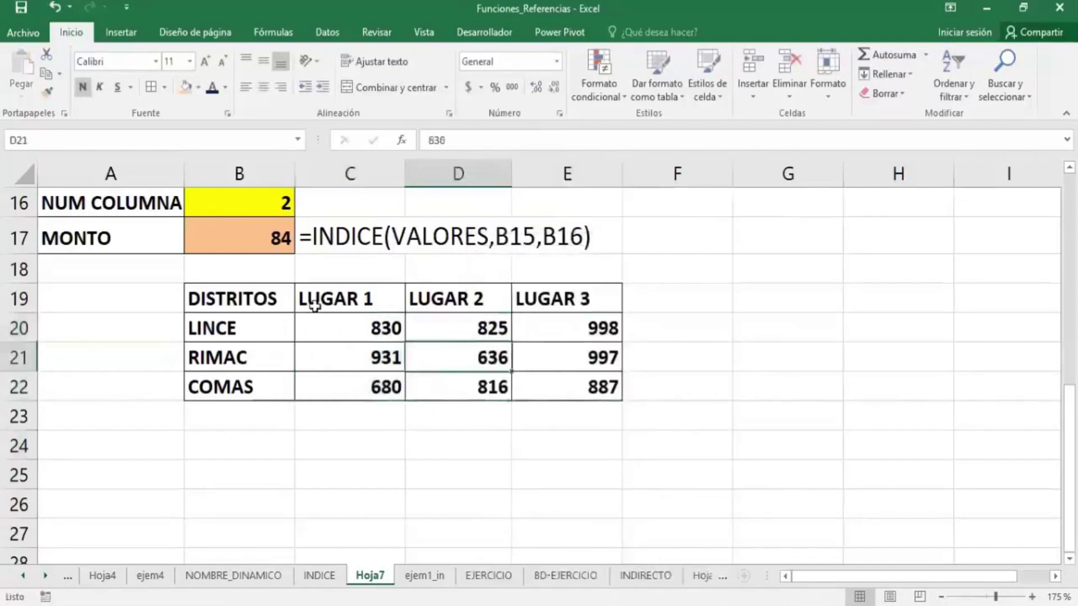
- Apply cell style Énfasis4 to headers B19:E19 and Énfasis2 to districts B20:B22
drag(284, 301, 543, 300)
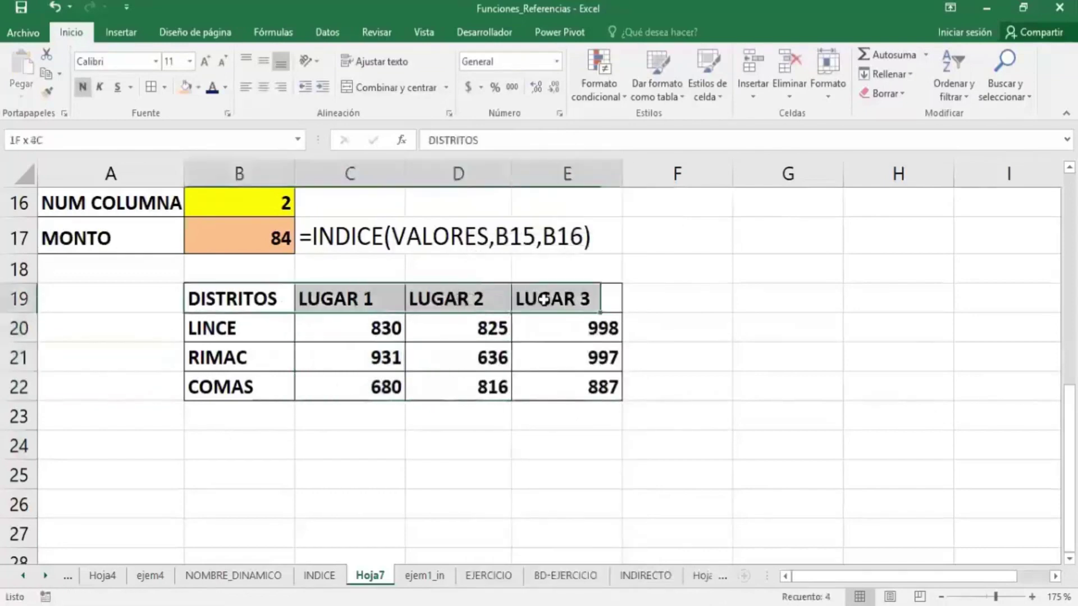
click(706, 90)
click(839, 396)
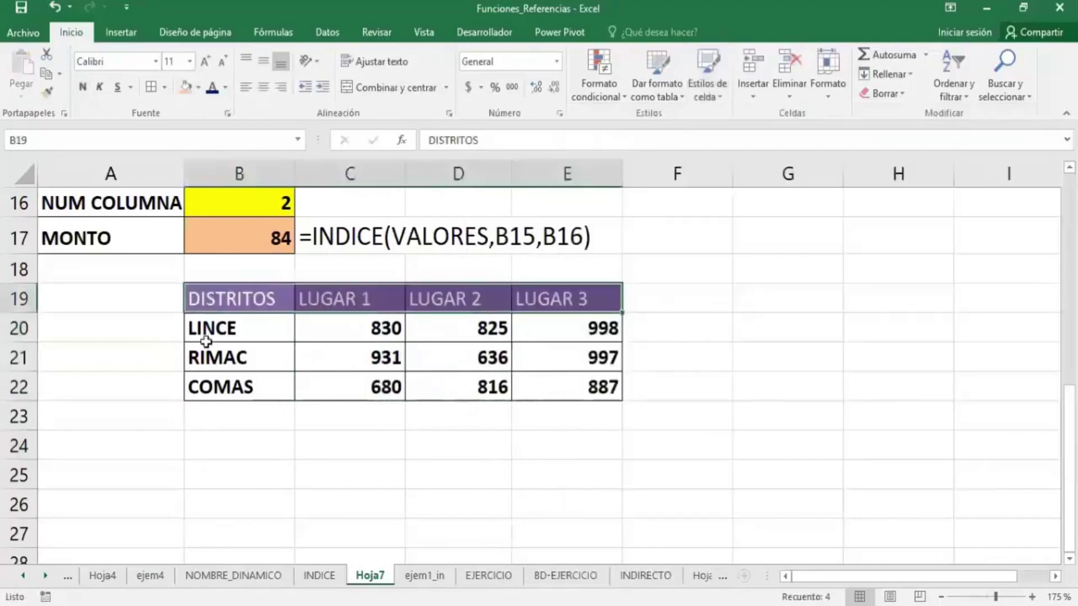
drag(205, 334, 225, 387)
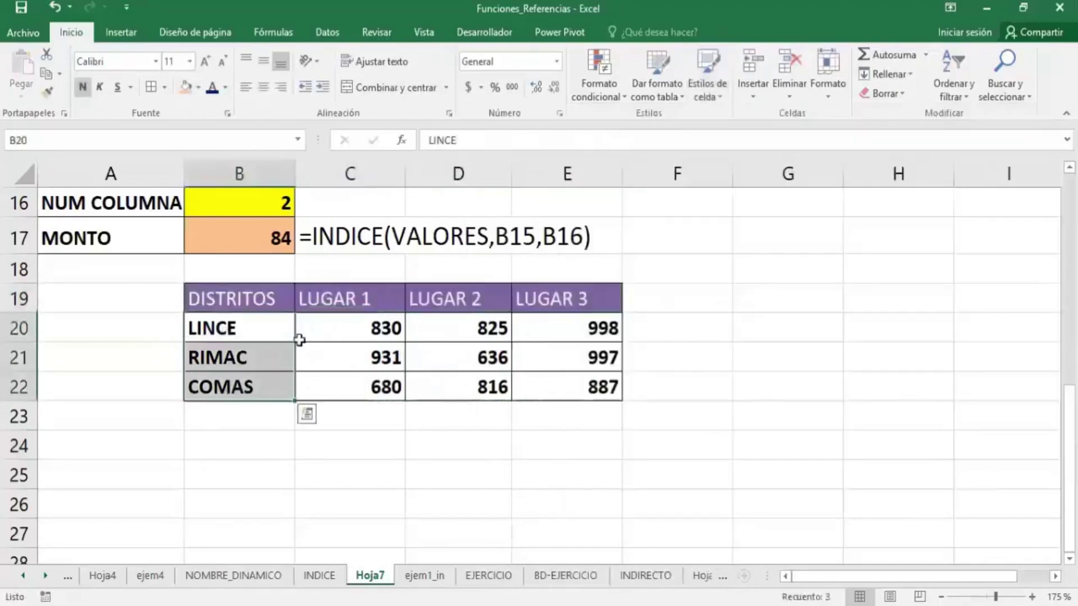
click(708, 93)
click(689, 391)
click(272, 452)
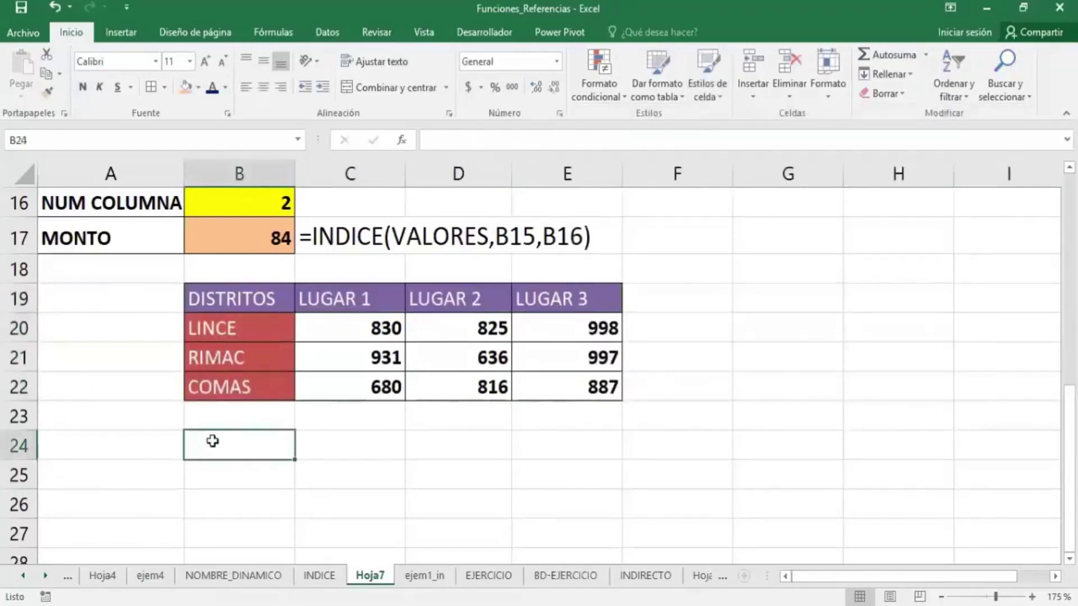
- Type the labels DISTRITO, LUGAR and MONTO into B24:B26
text(DITR)
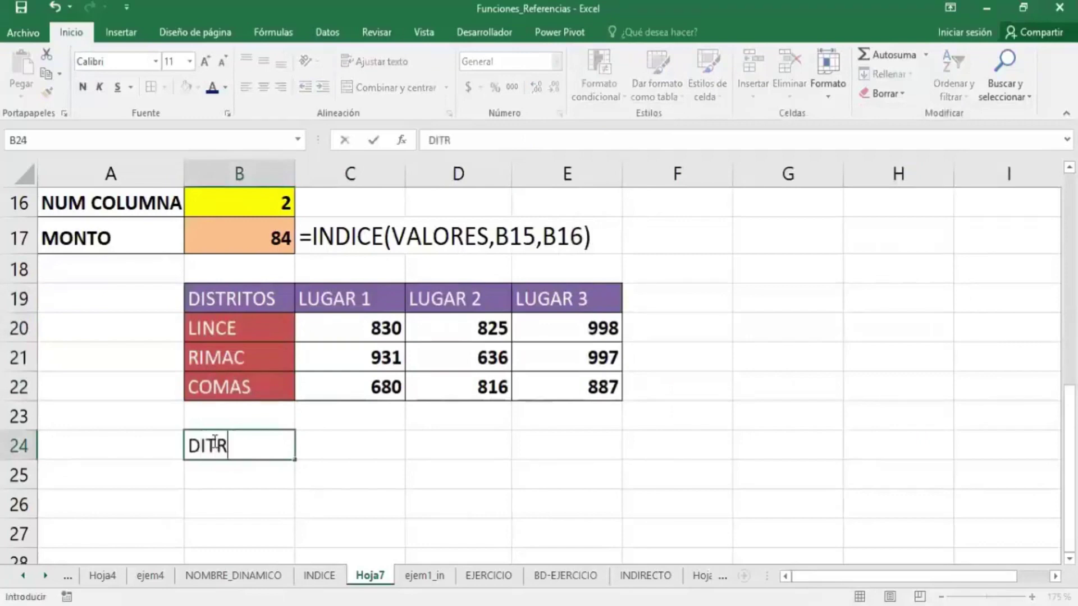
key(BackSpace)
key(BackSpace)
text(STRITO)
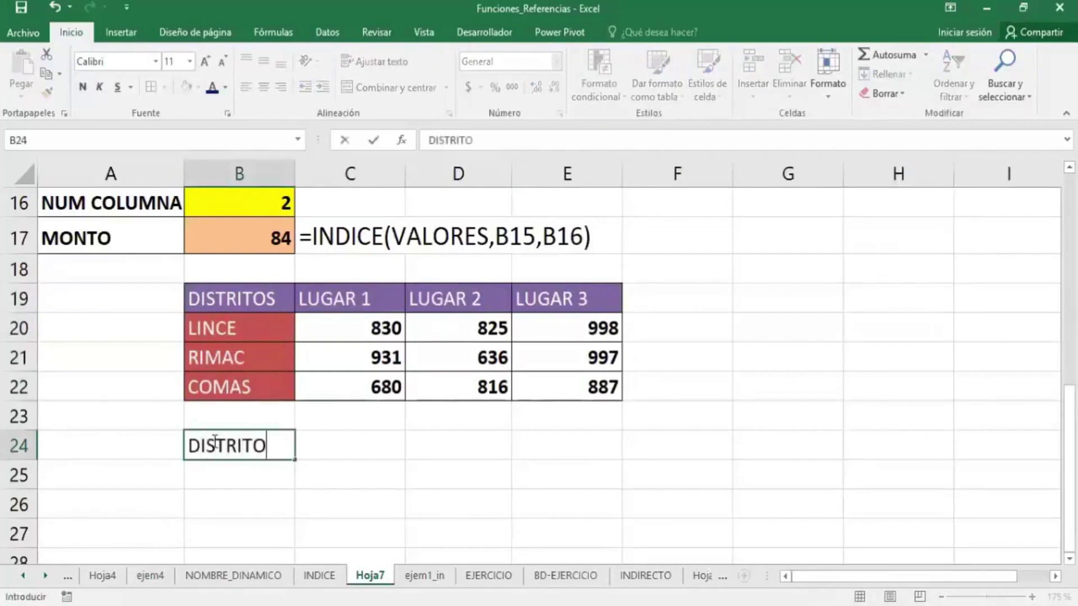
key(Return)
text(L)
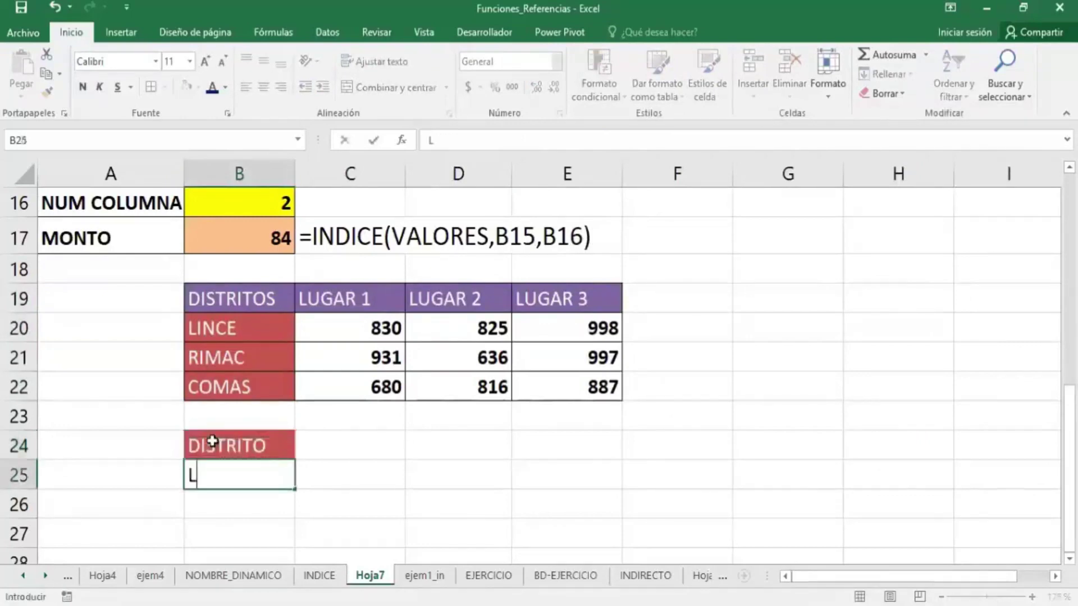
text(ULG)
key(BackSpace)
key(BackSpace)
text(GAR)
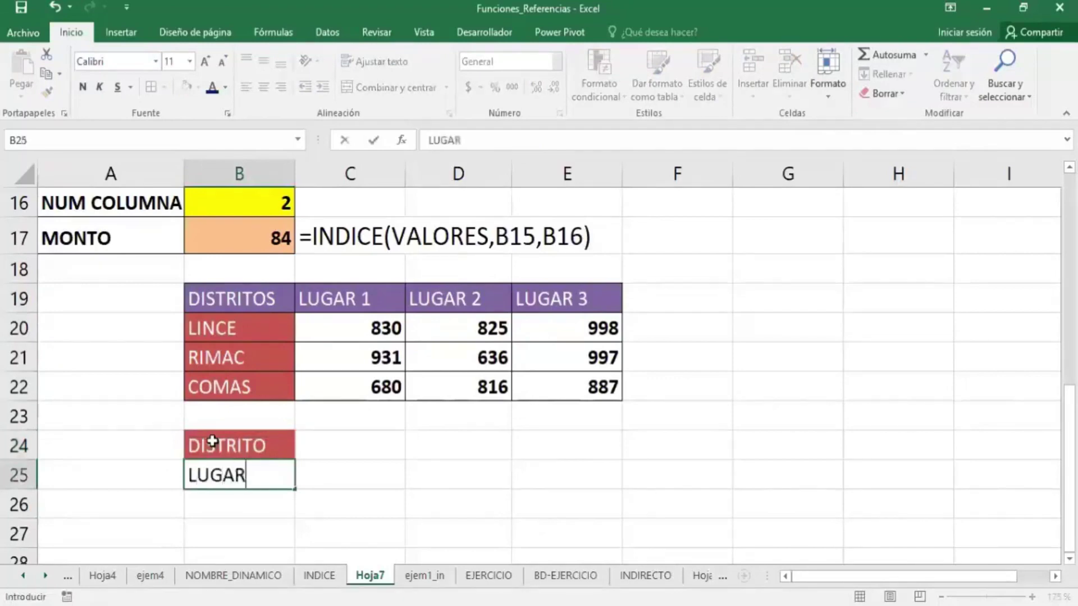
key(Return)
text(MONTO)
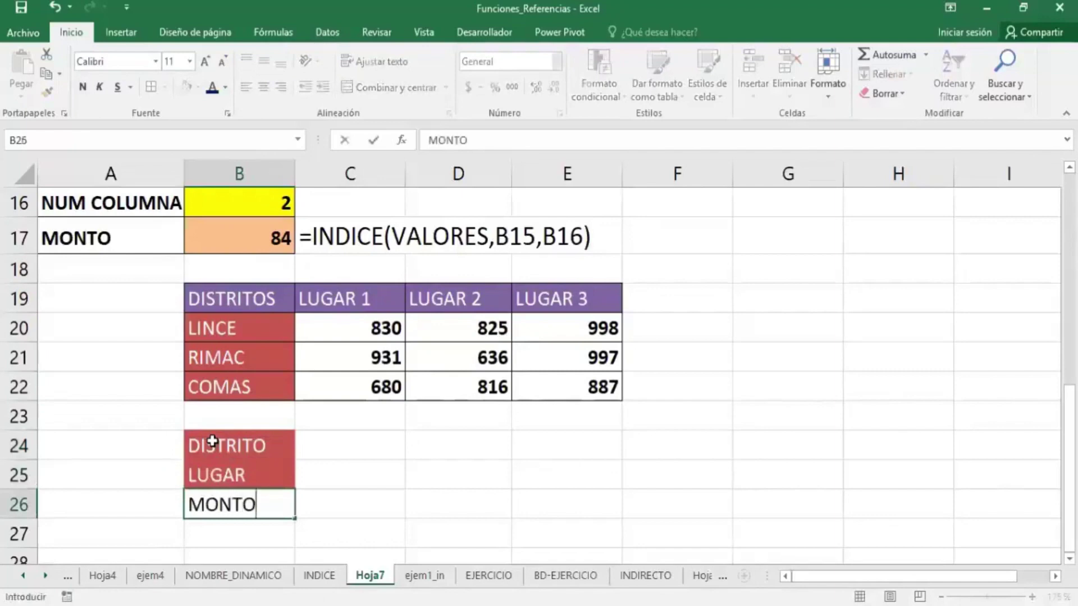
key(Return)
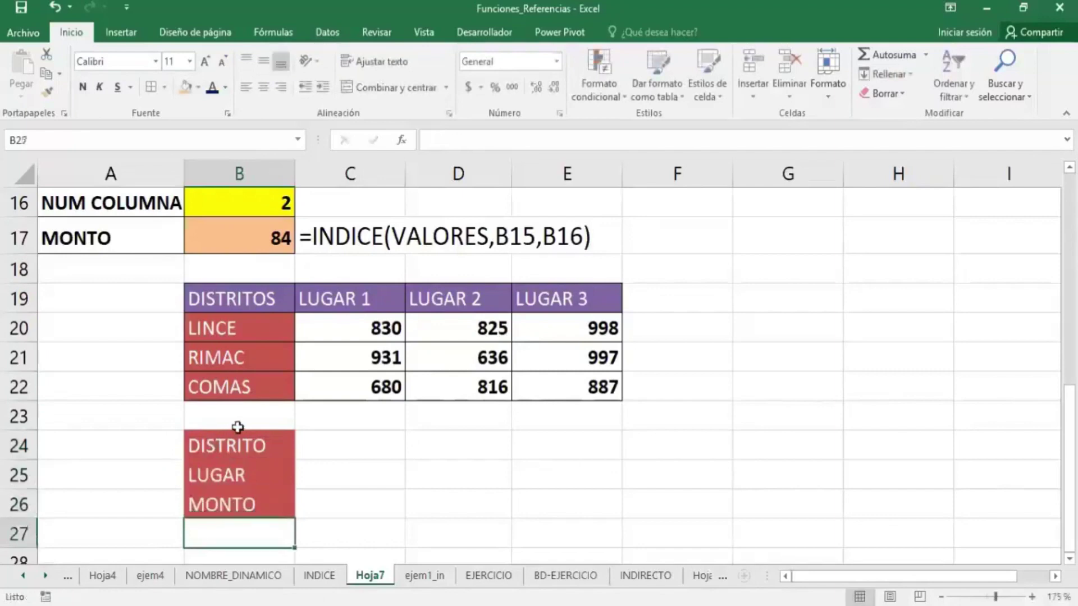
- Apply All Borders to B24:C26, leaving the input cells beside the labels empty
drag(278, 448, 348, 503)
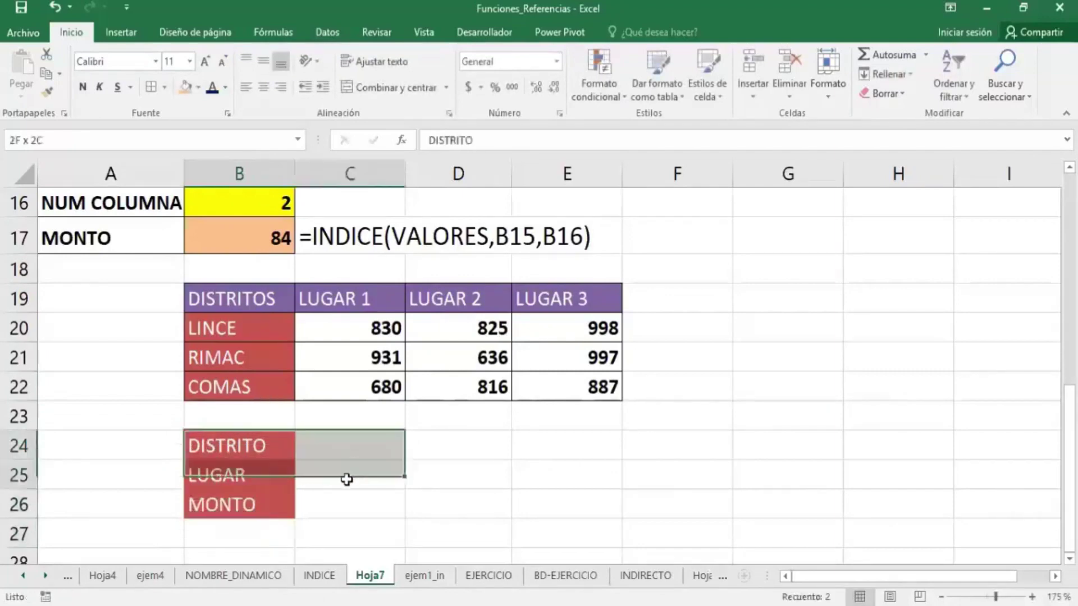
click(151, 87)
click(547, 499)
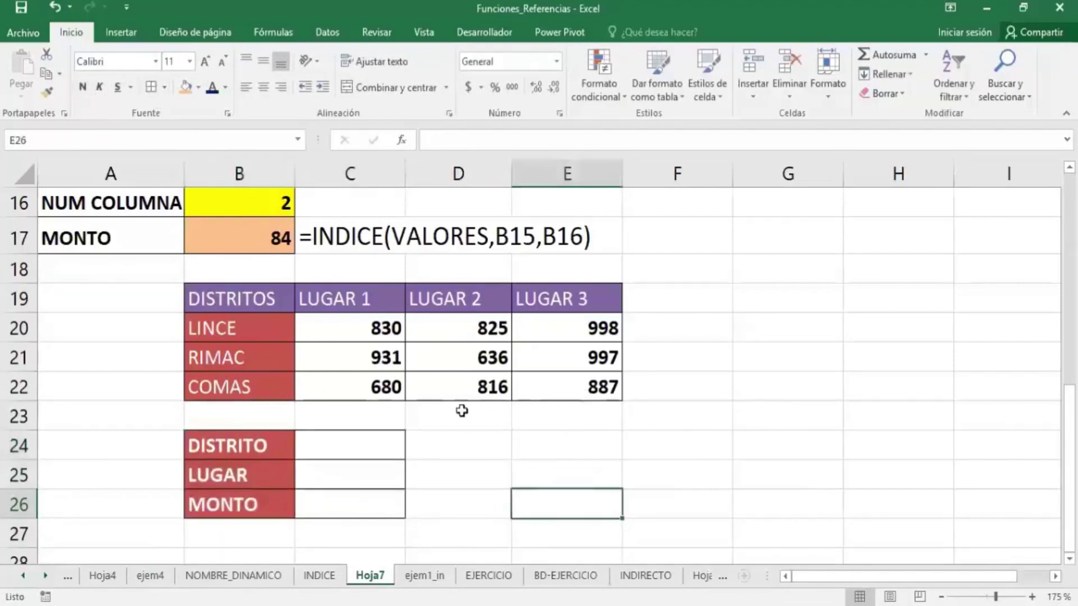
click(378, 447)
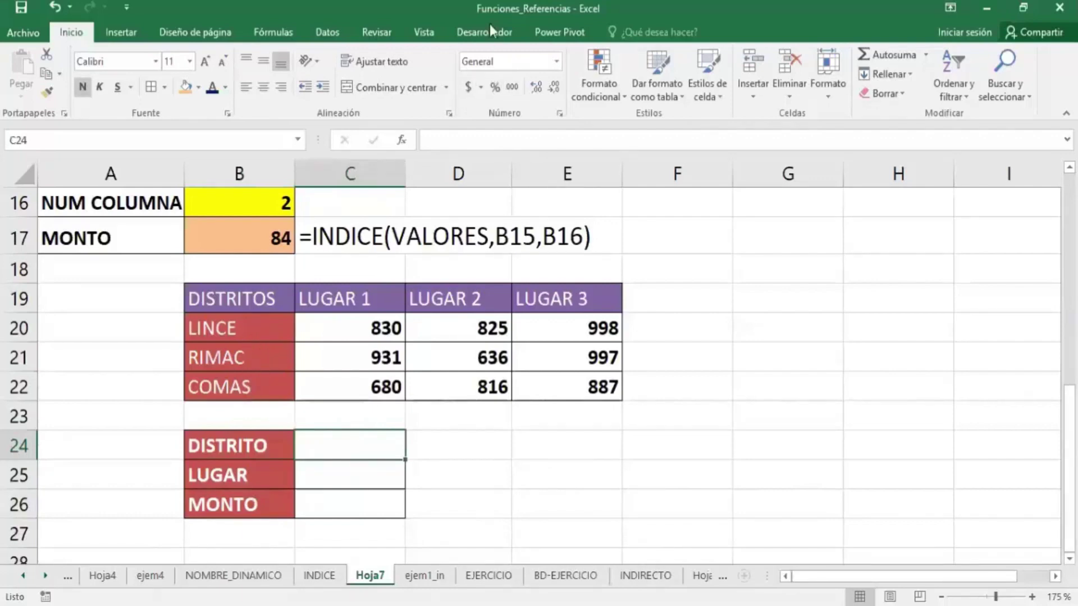
- Give C24 a drop-down list of the districts B20:B22 and try picking RIMAC
click(332, 37)
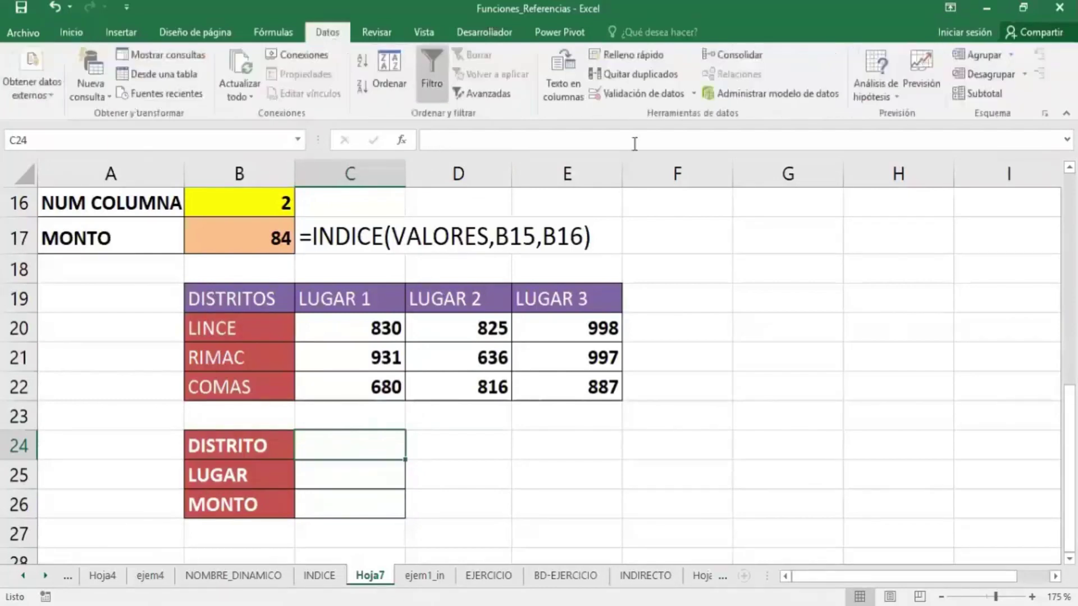
click(694, 97)
click(696, 119)
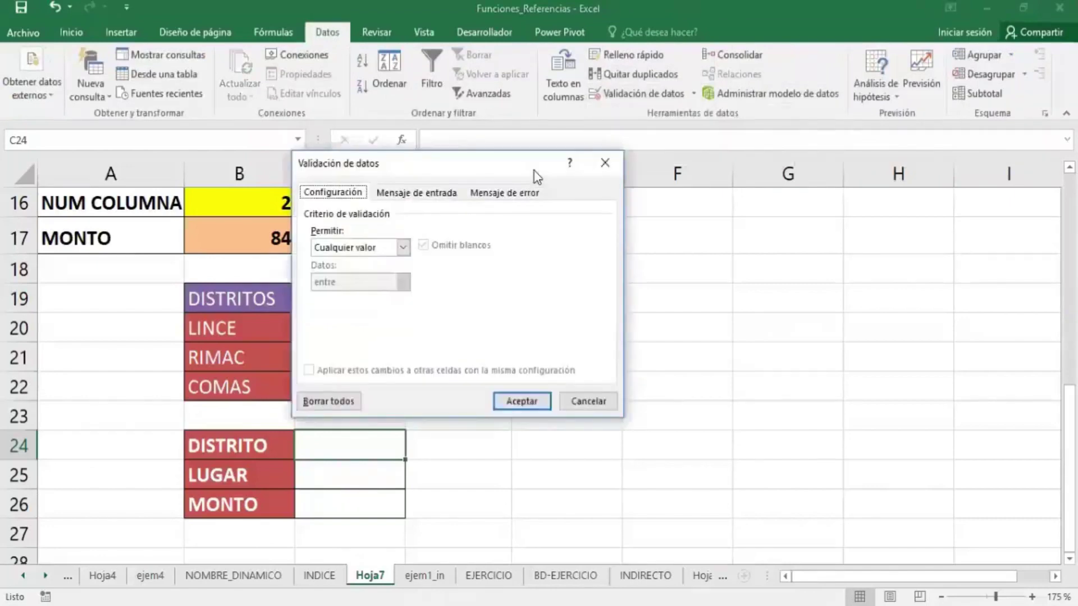
drag(538, 177, 790, 235)
click(655, 306)
click(615, 352)
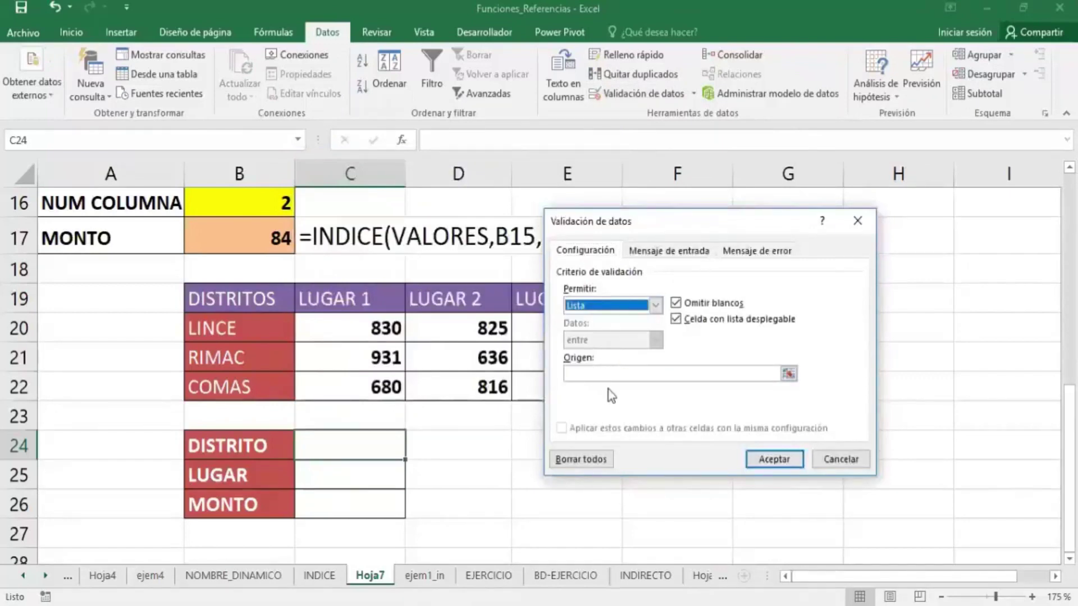
click(613, 375)
click(257, 334)
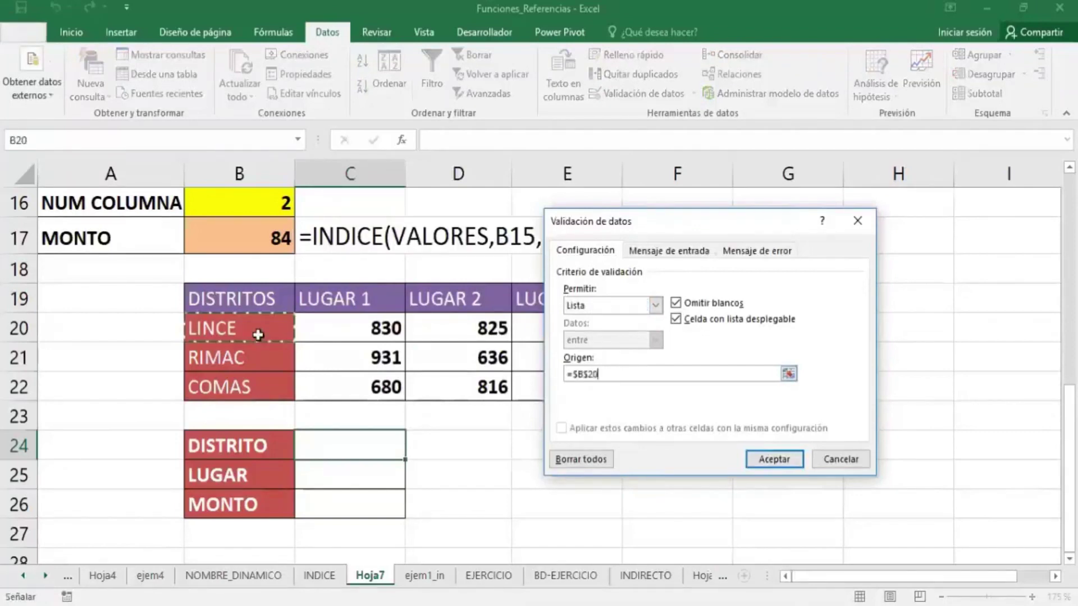
drag(257, 335, 255, 387)
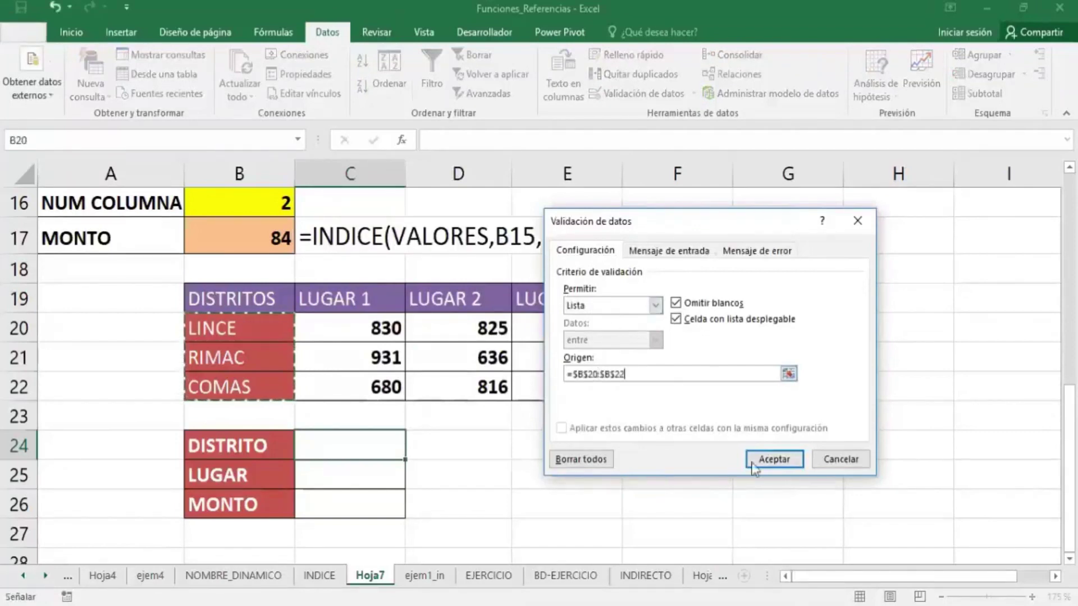
click(775, 458)
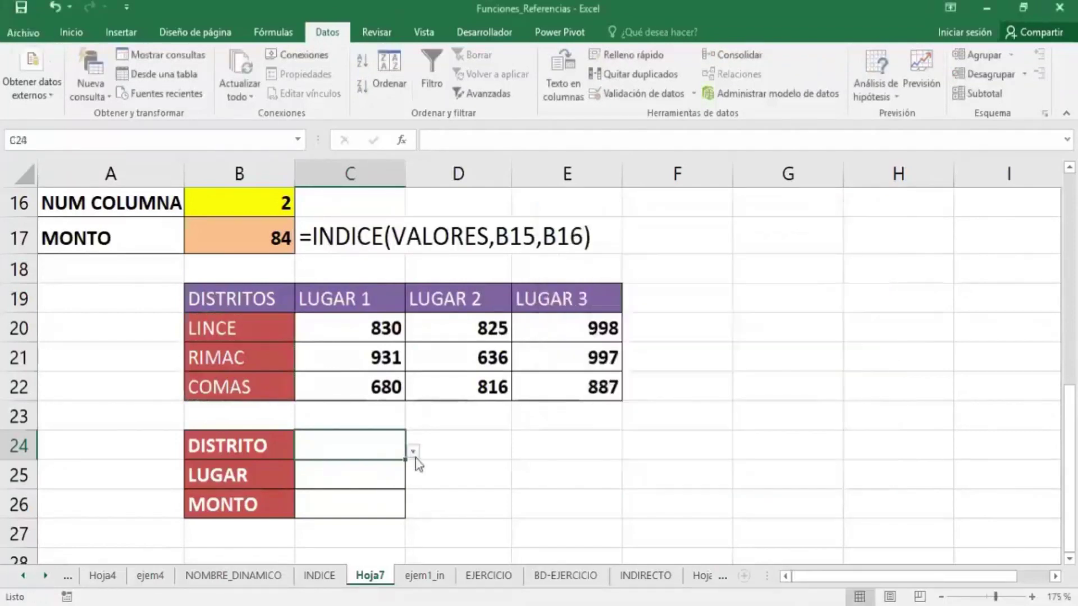
click(414, 451)
click(364, 496)
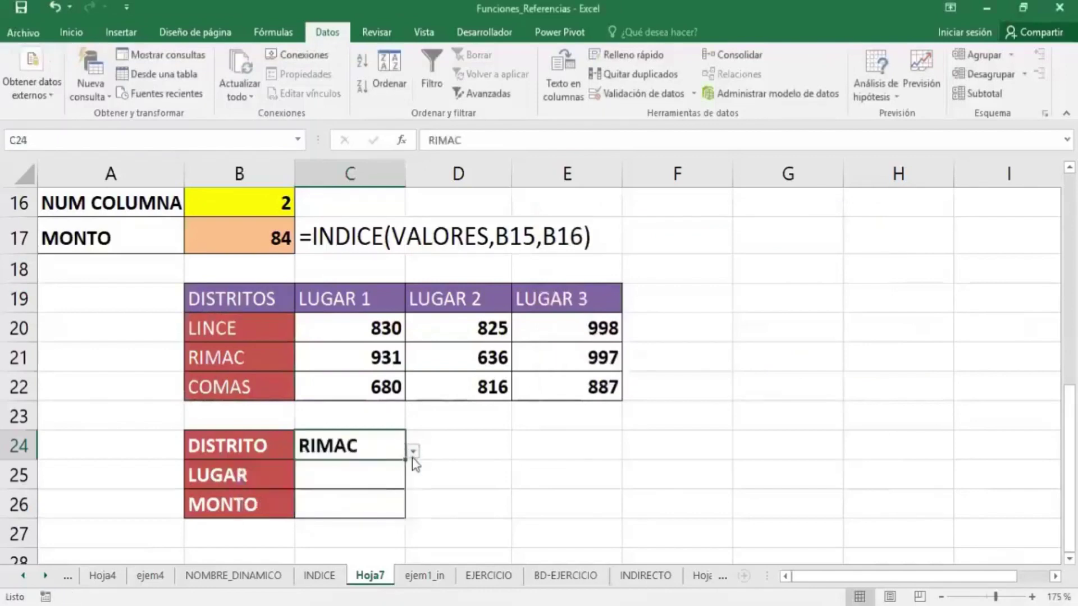
- Give C25 a drop-down list sourced from the LUGAR headers C19:E19
click(365, 477)
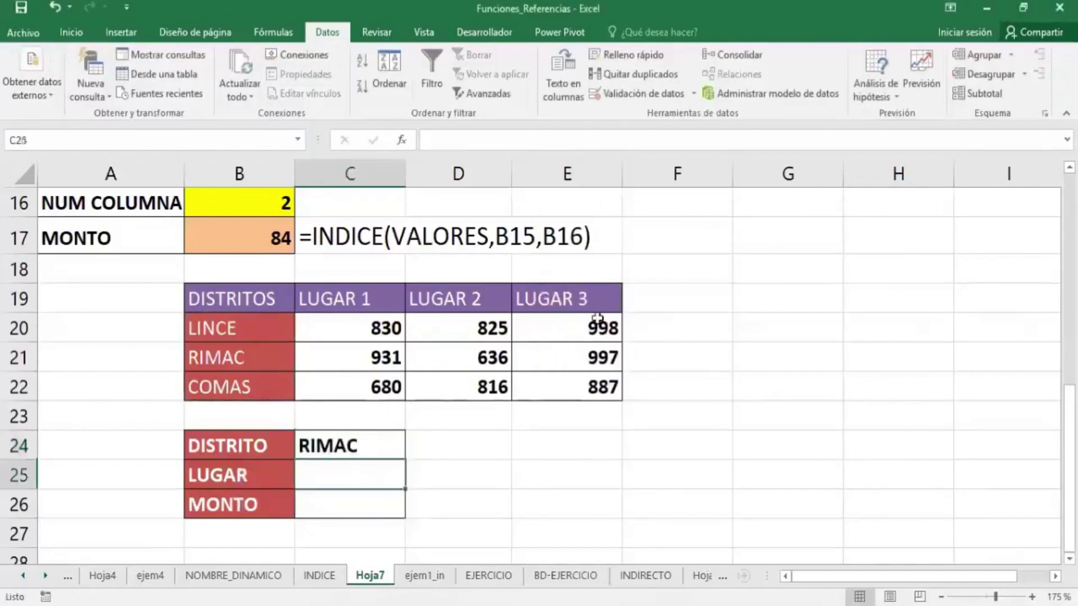
click(631, 93)
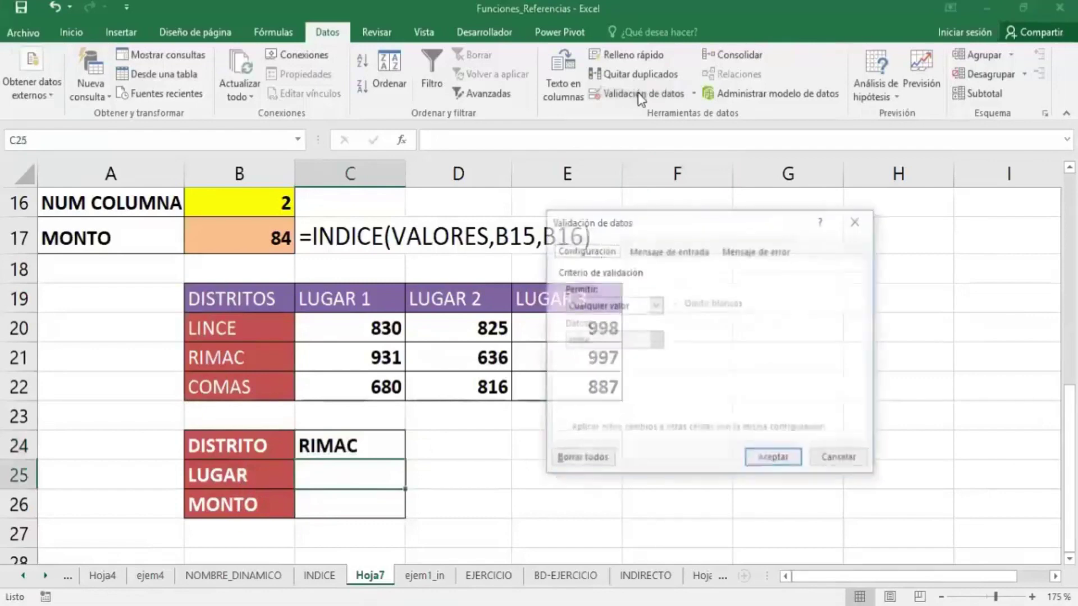
click(654, 305)
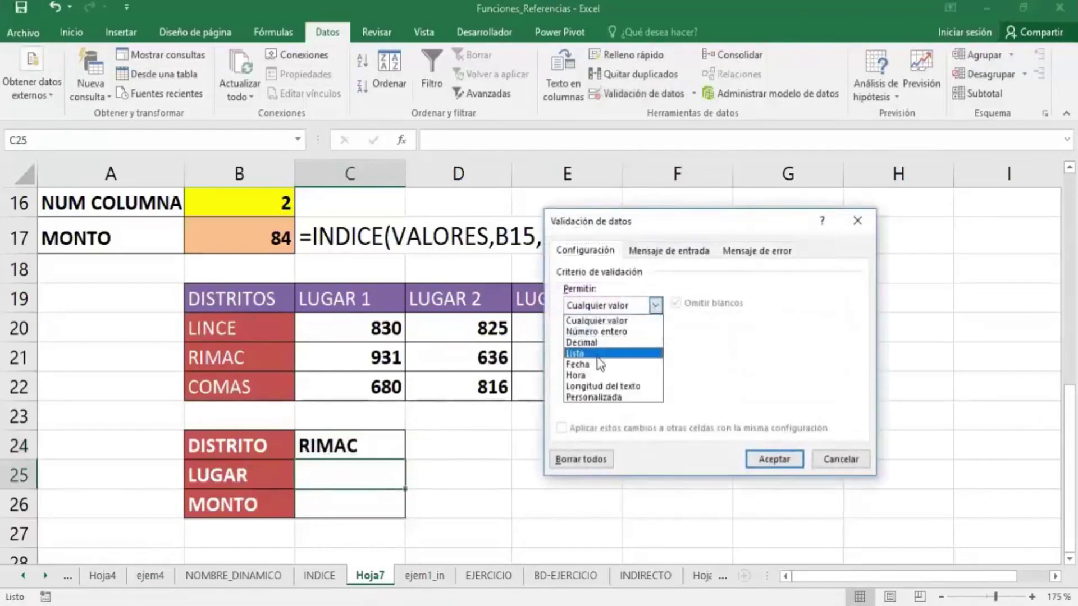
click(612, 352)
click(603, 372)
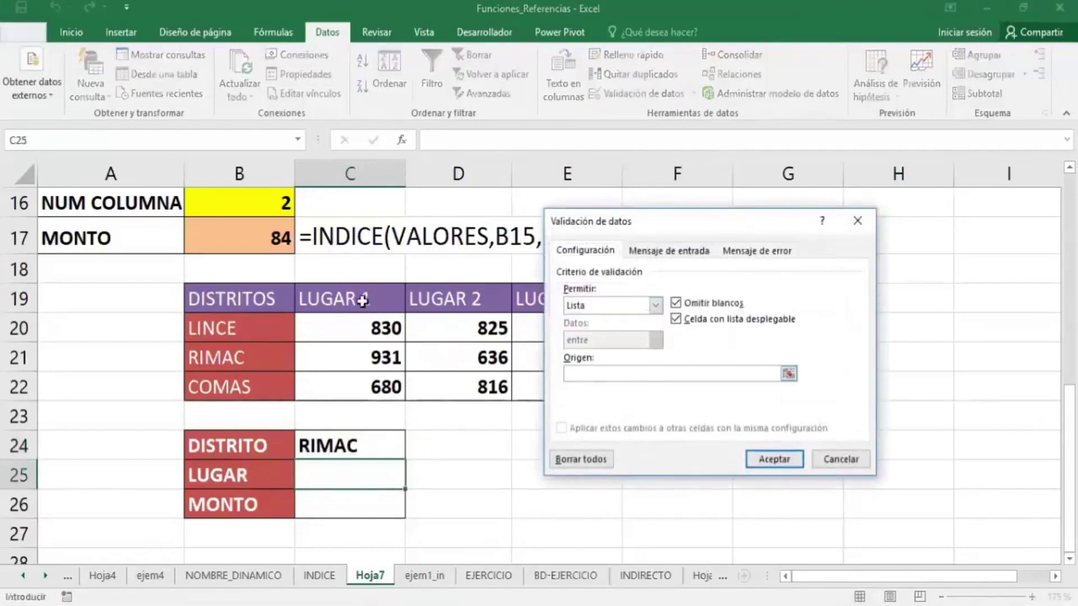
drag(362, 302, 564, 298)
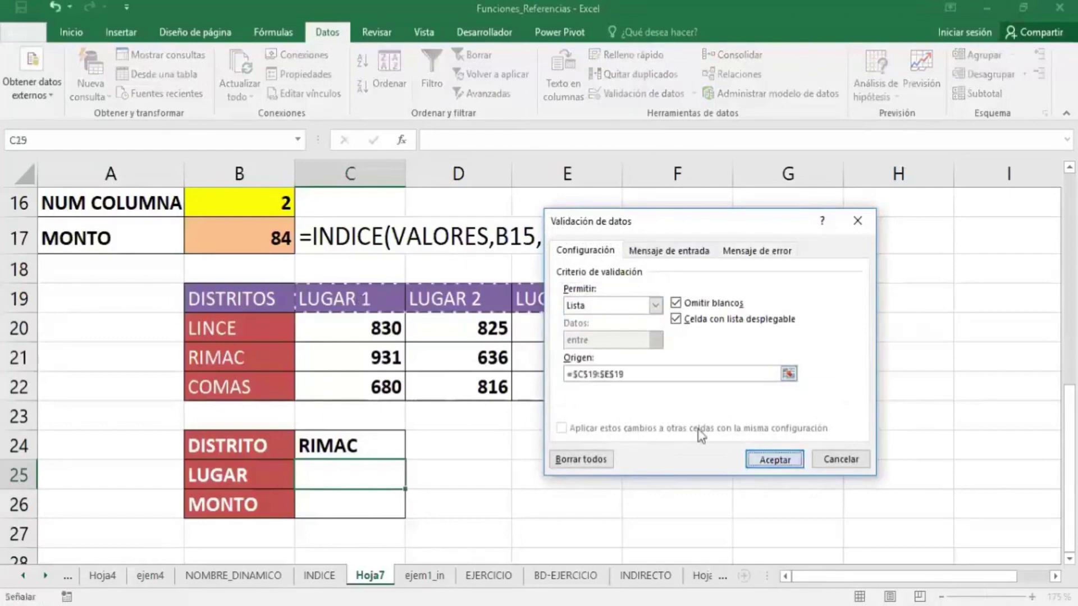
key(Return)
- Use the drop-downs to set the place to LUGAR 1 and the district to LINCE
click(412, 481)
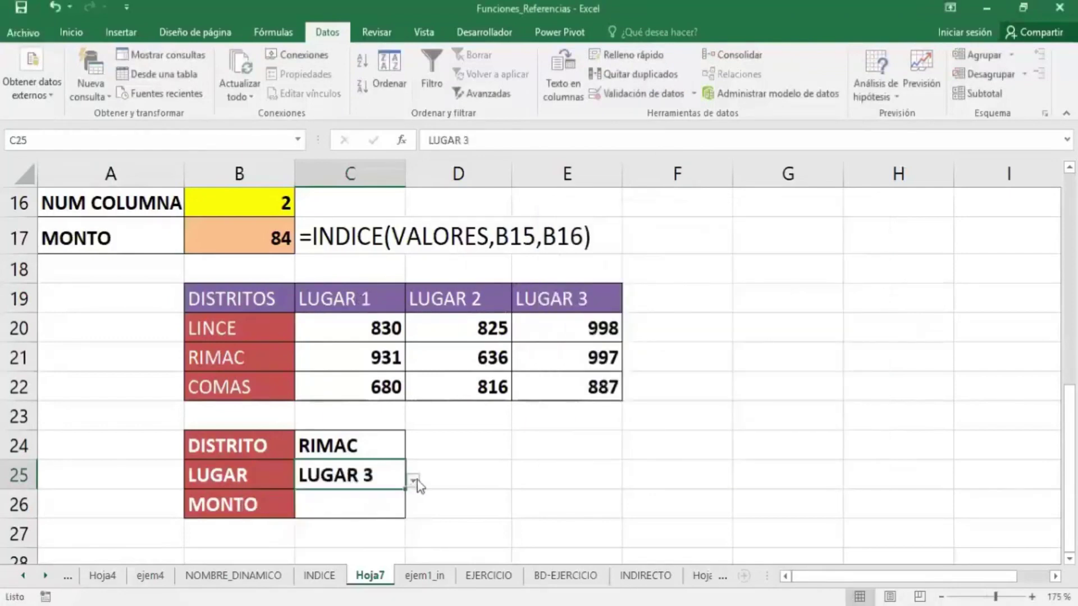
click(417, 479)
click(363, 516)
click(413, 481)
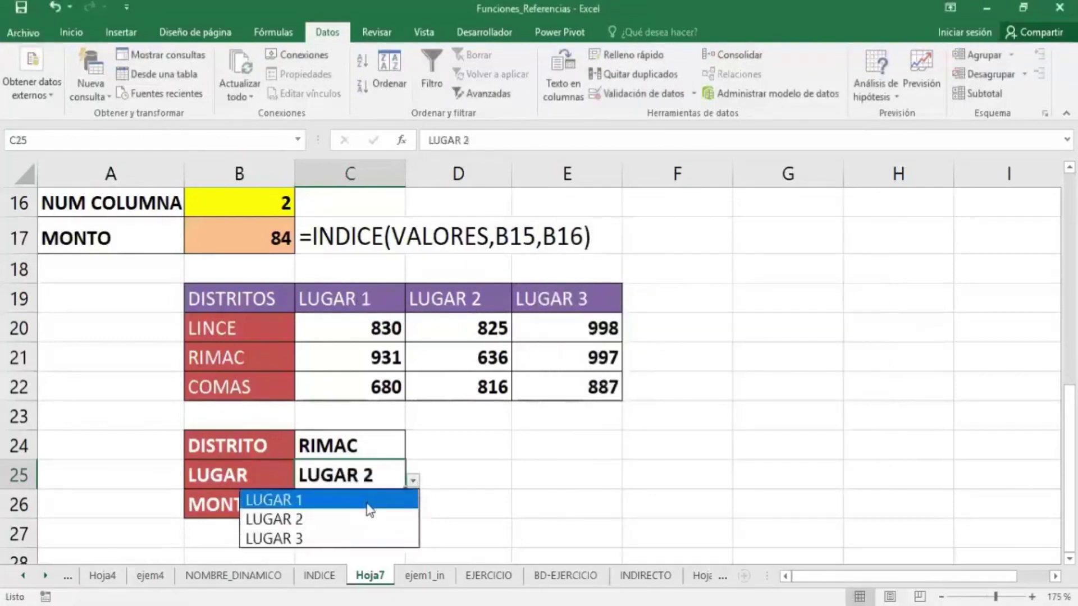
click(366, 504)
click(401, 446)
click(413, 450)
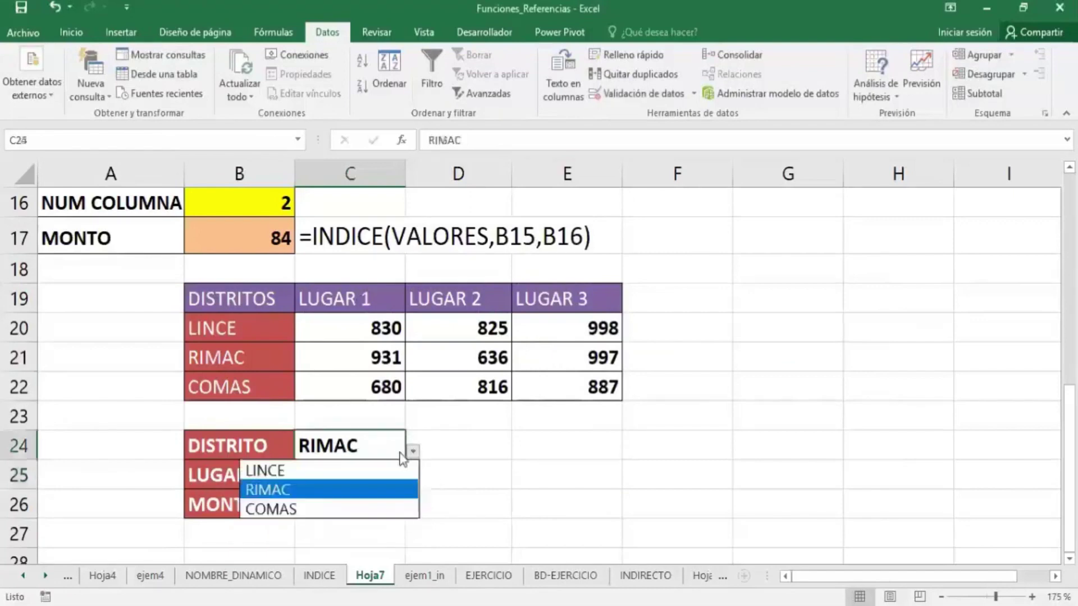
click(354, 470)
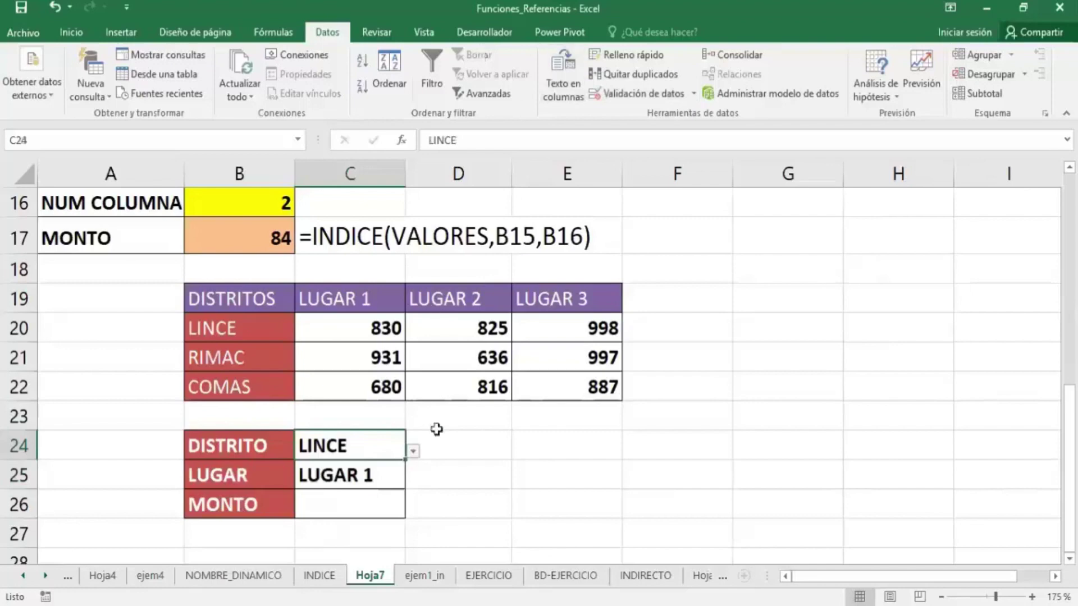
key(Down)
key(Down)
key(Right)
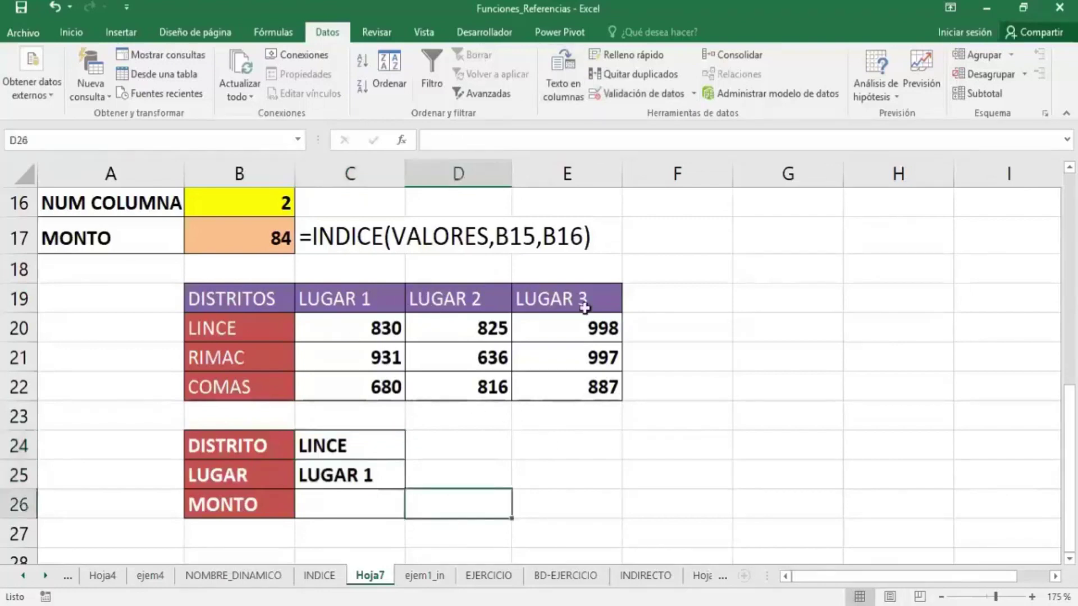
click(623, 477)
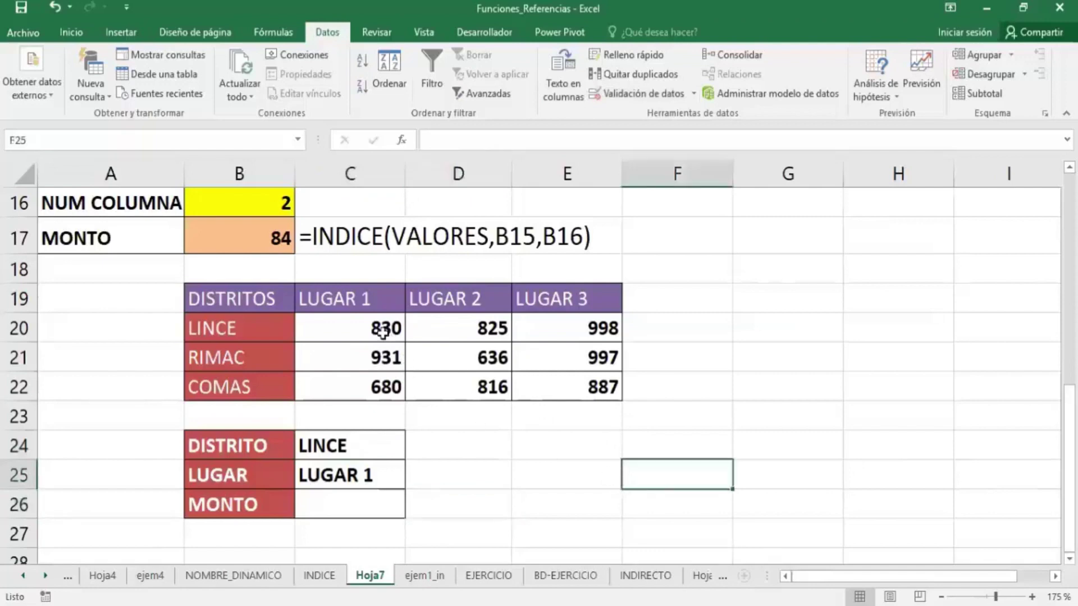
- Fill C20:E22 orange and centre its numbers horizontally and vertically
drag(385, 329, 567, 387)
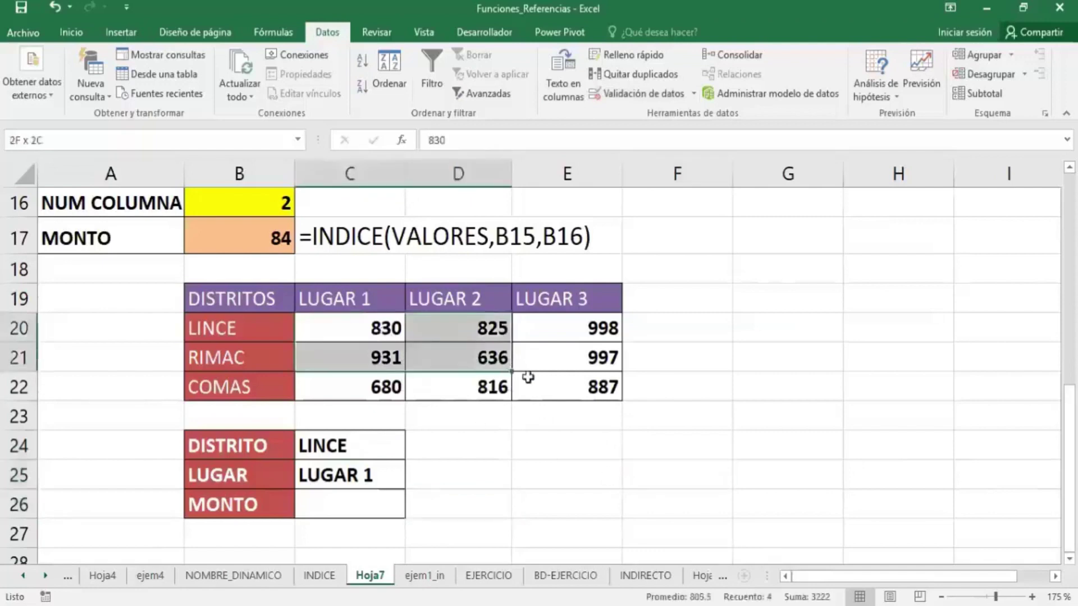
click(67, 34)
click(186, 88)
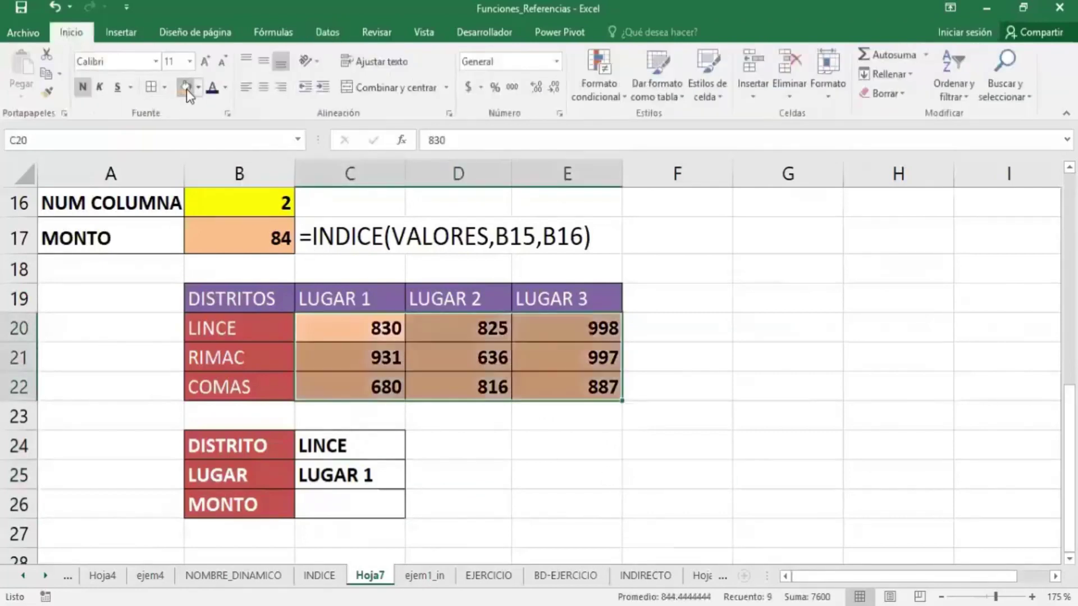
click(262, 89)
click(264, 62)
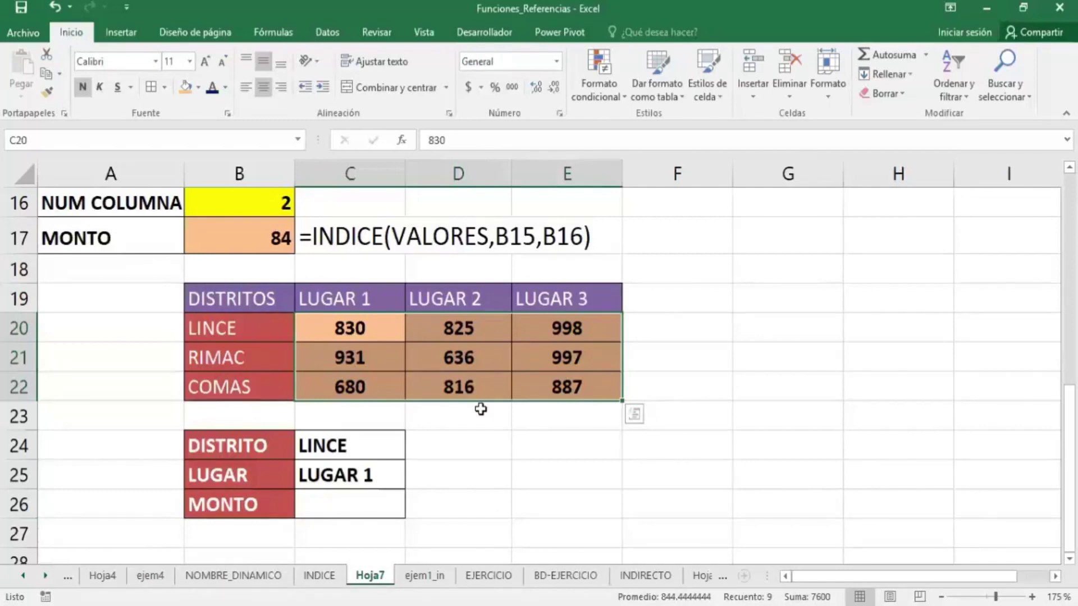
- Review the districts and the LUGAR 1–3 value columns, then reselect C20:E22
drag(359, 331, 353, 361)
click(355, 330)
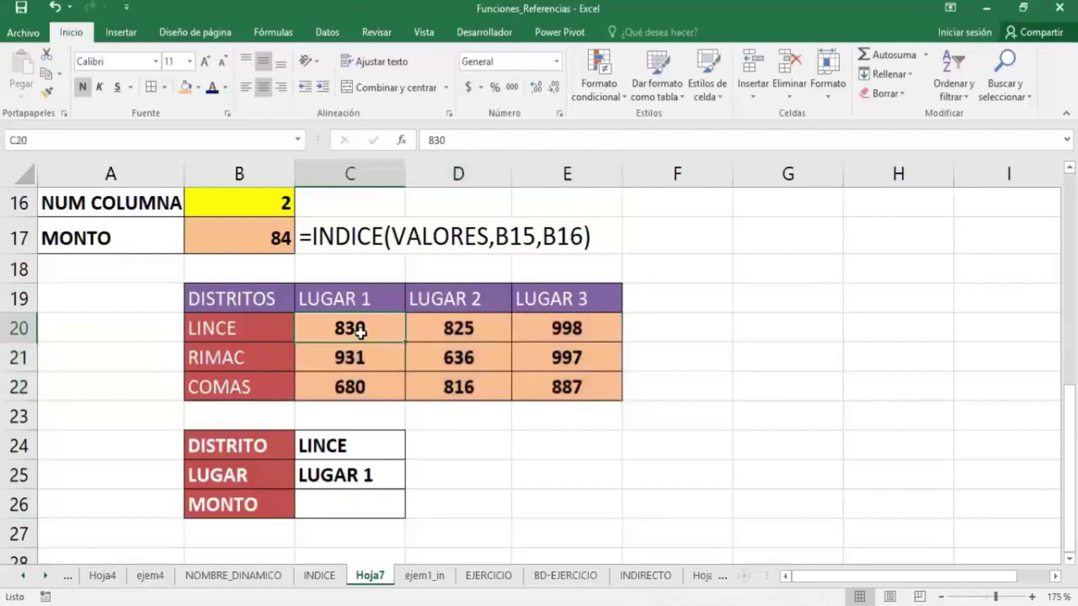
click(253, 327)
click(325, 358)
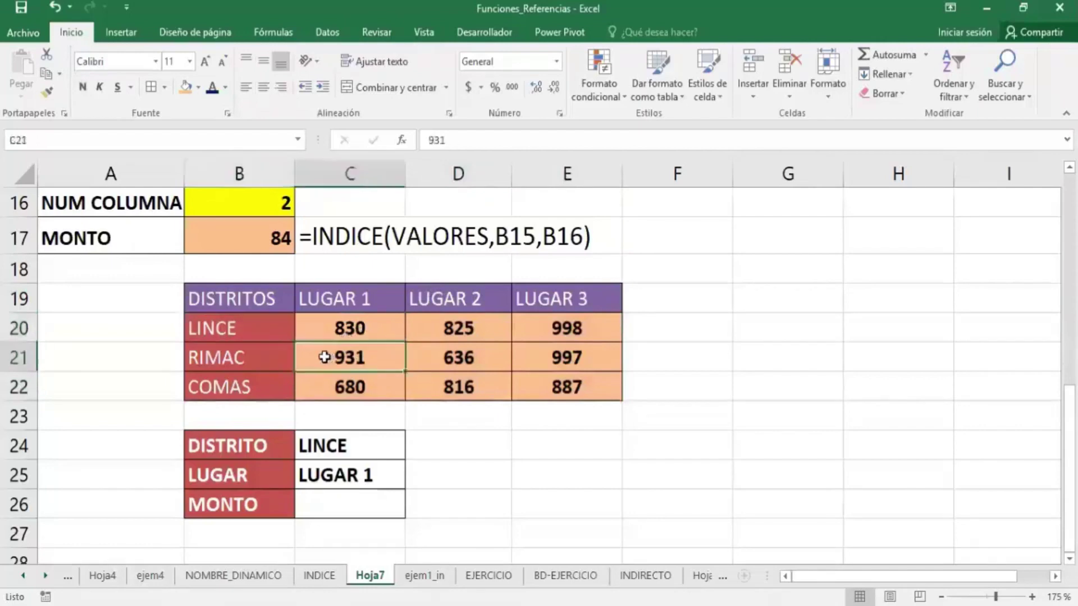
click(248, 356)
click(306, 382)
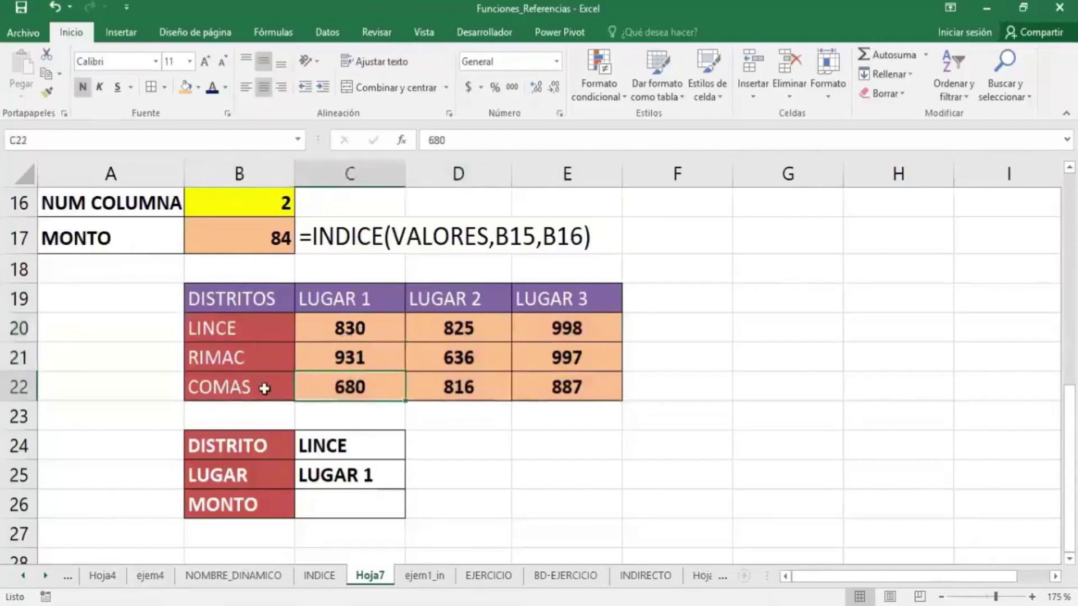
click(287, 387)
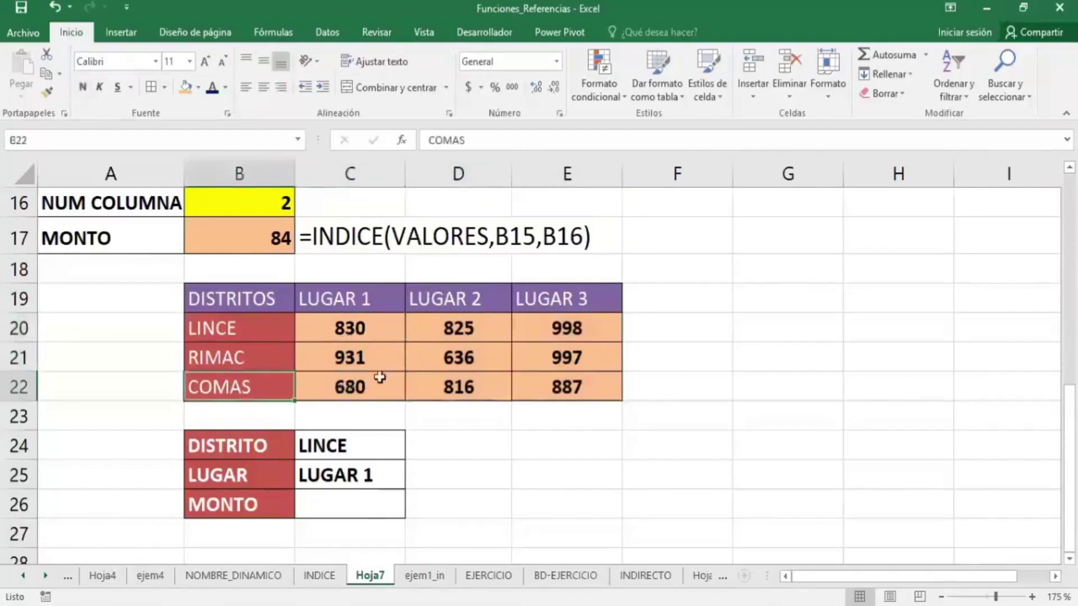
click(381, 322)
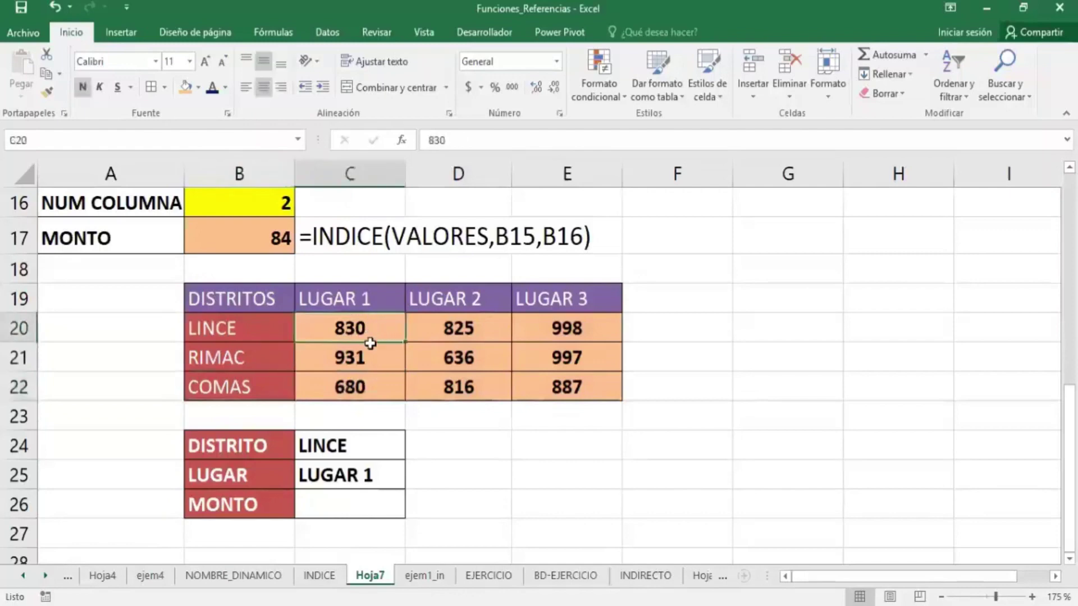
drag(370, 343, 356, 387)
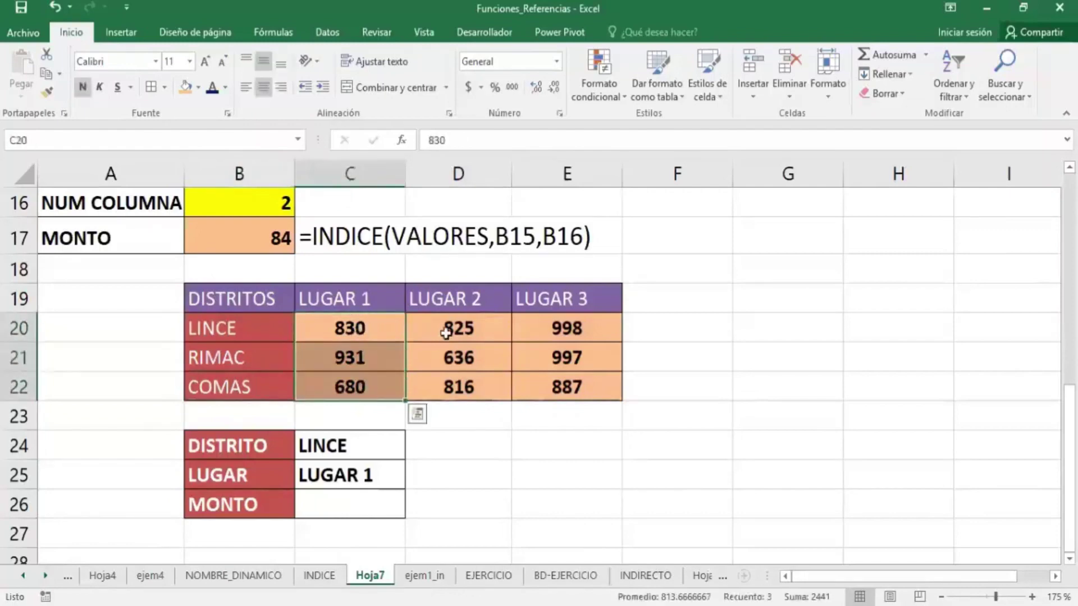
drag(445, 333, 447, 385)
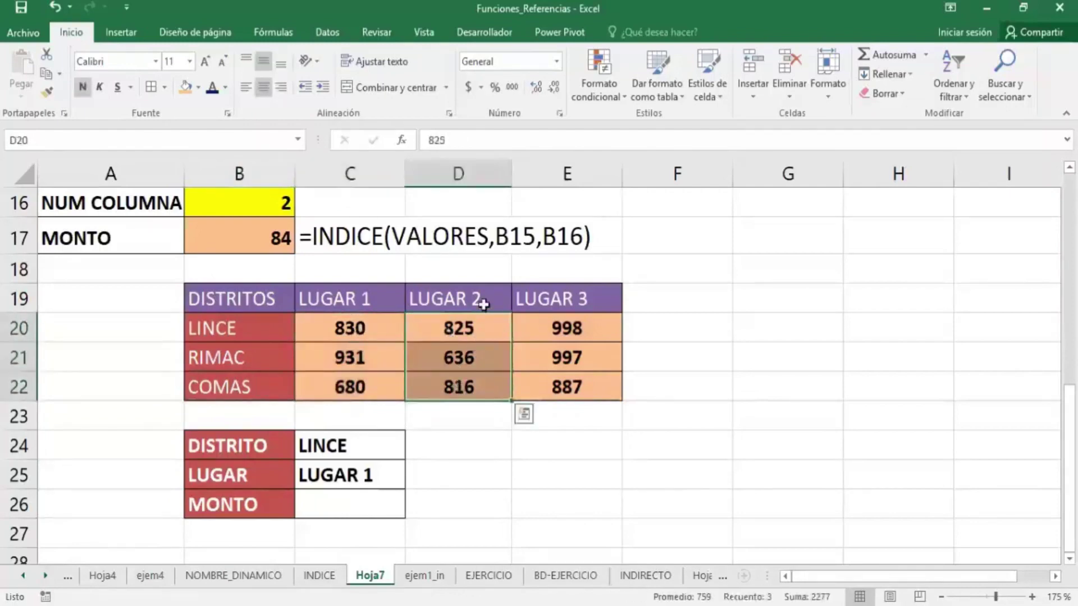
drag(532, 331, 539, 388)
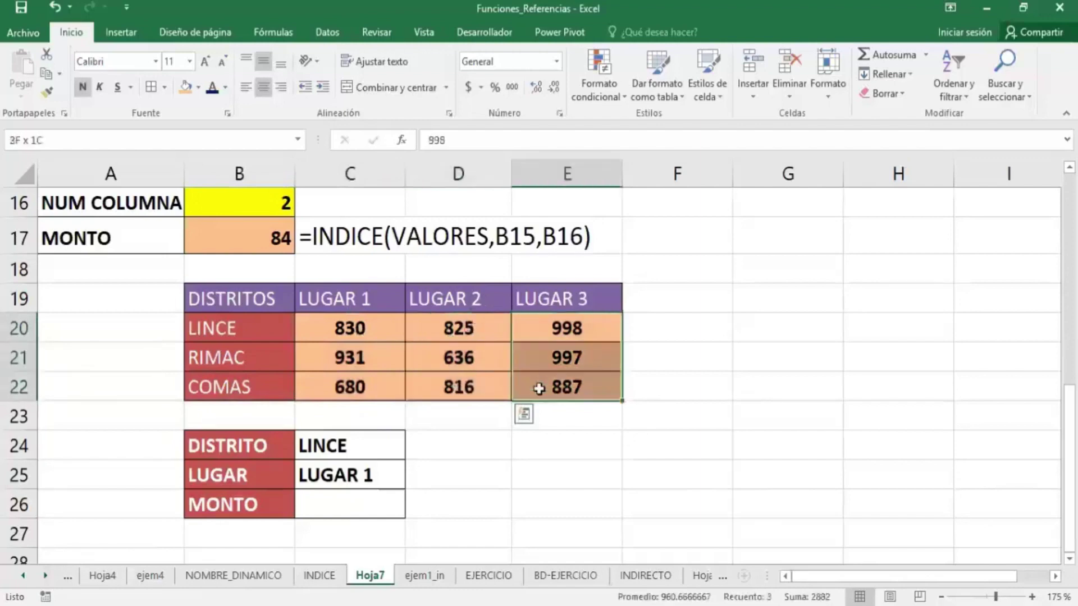
click(549, 338)
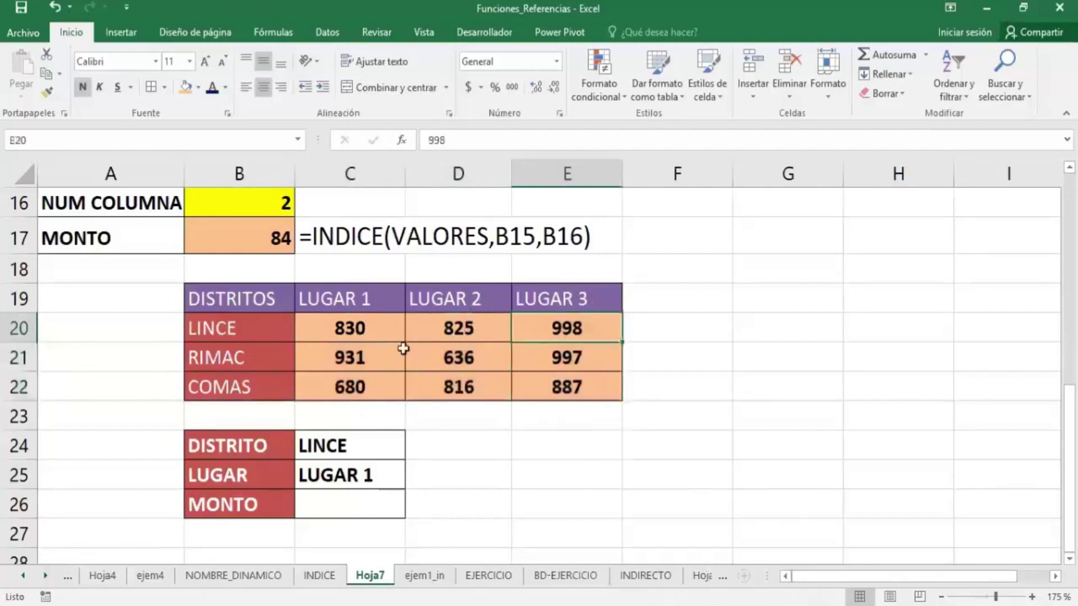
drag(373, 336, 539, 388)
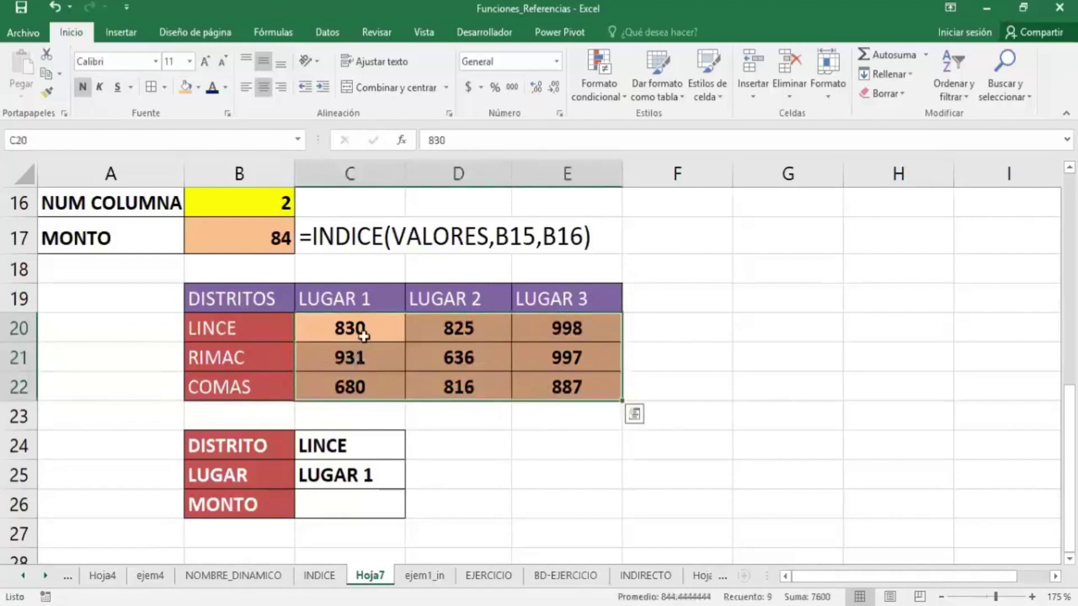
- Try naming the range MONTO, which jumps to another sheet, then return to Hoja7
click(157, 140)
text(MON)
text(TO)
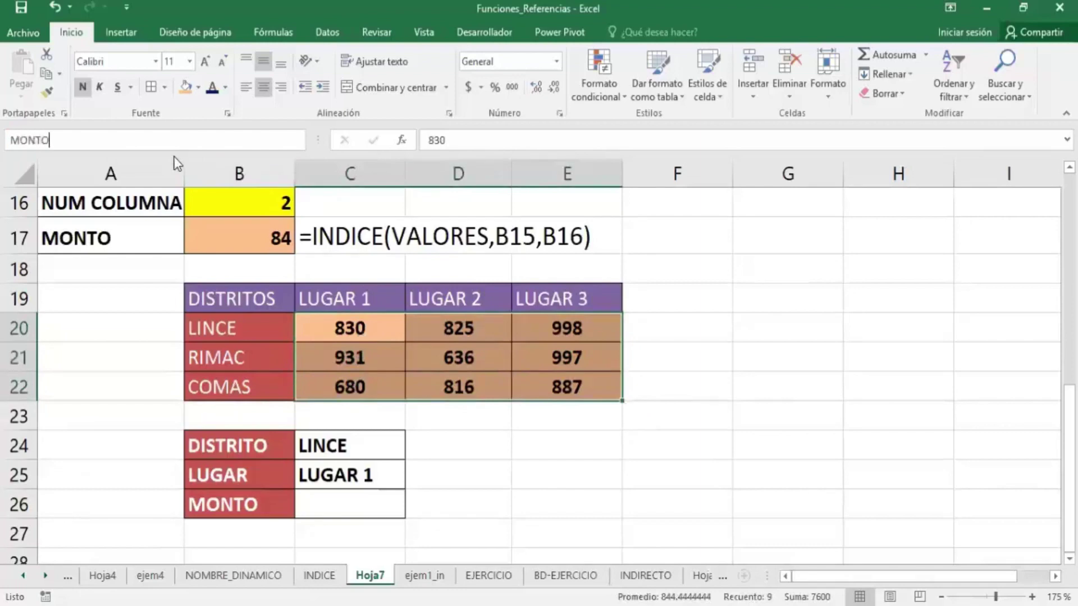
key(Return)
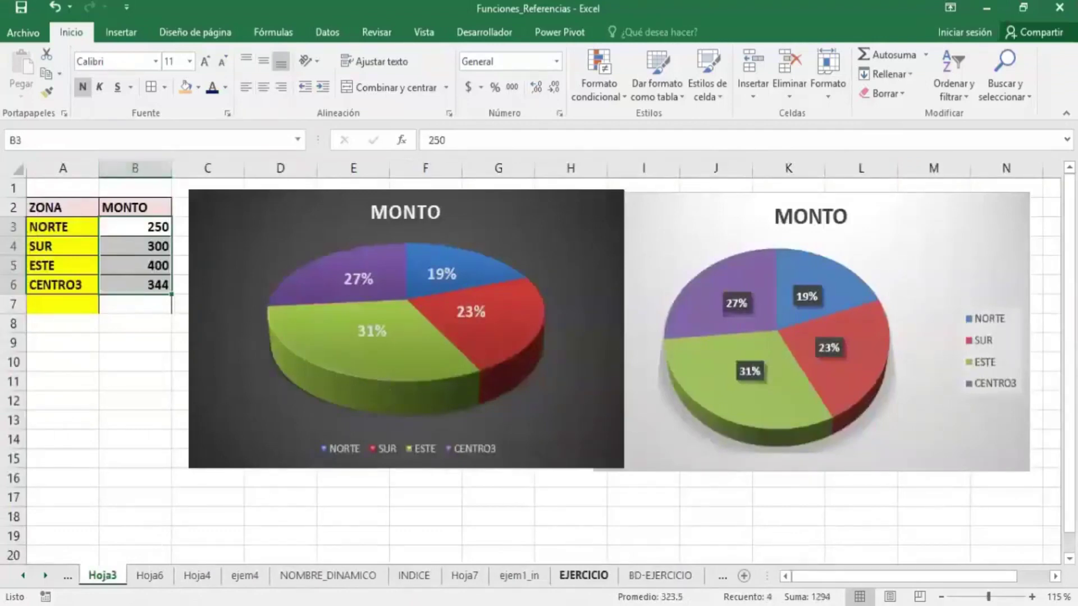
click(583, 575)
click(660, 575)
click(722, 575)
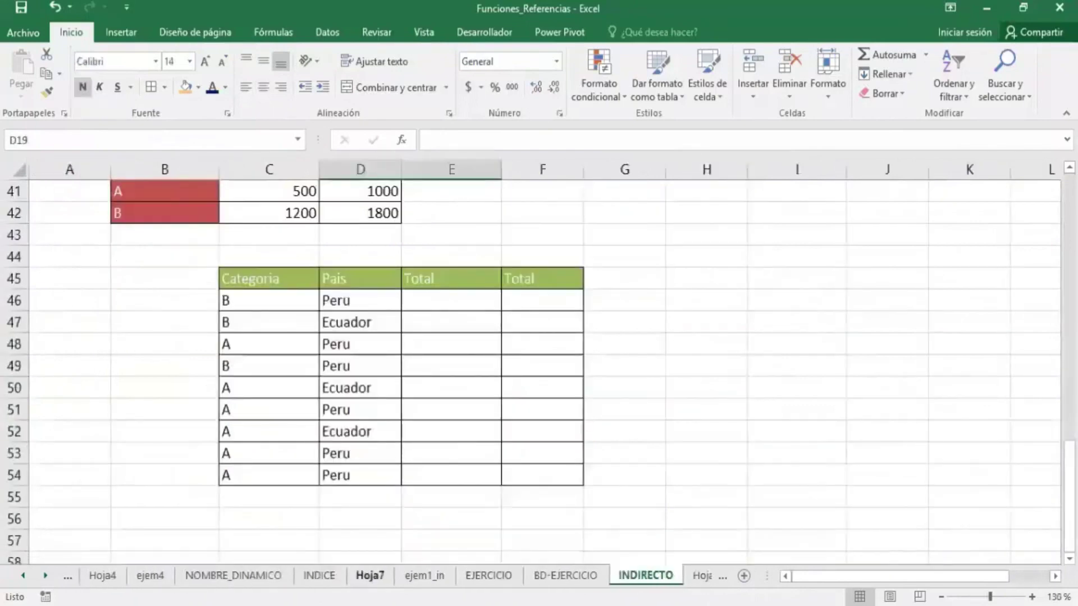
click(370, 576)
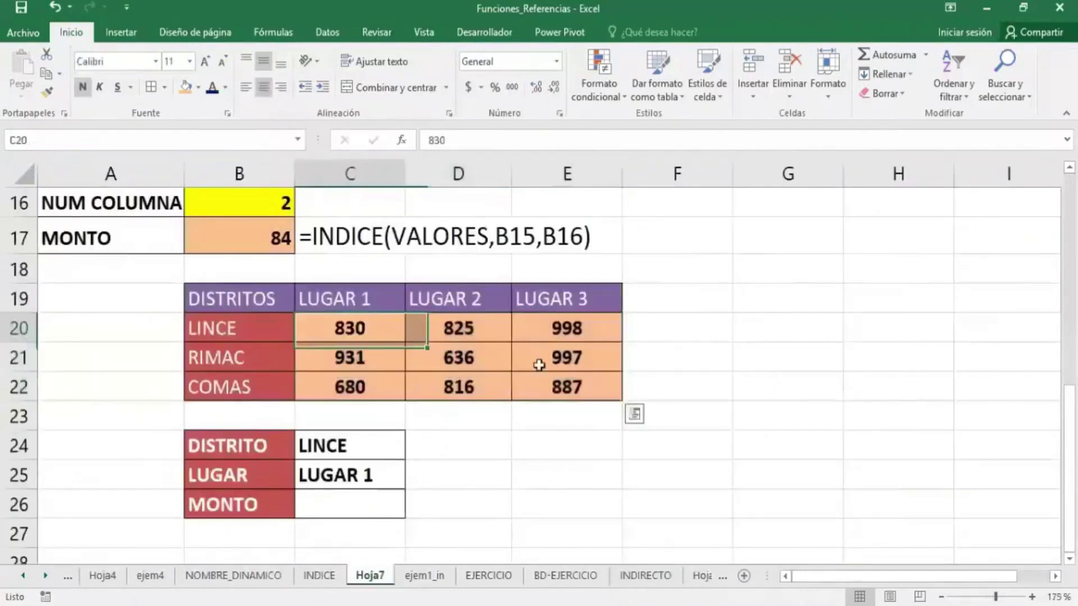
- Name C20:E22 MONTO1 and select the result cell C26
drag(360, 329, 561, 388)
click(72, 140)
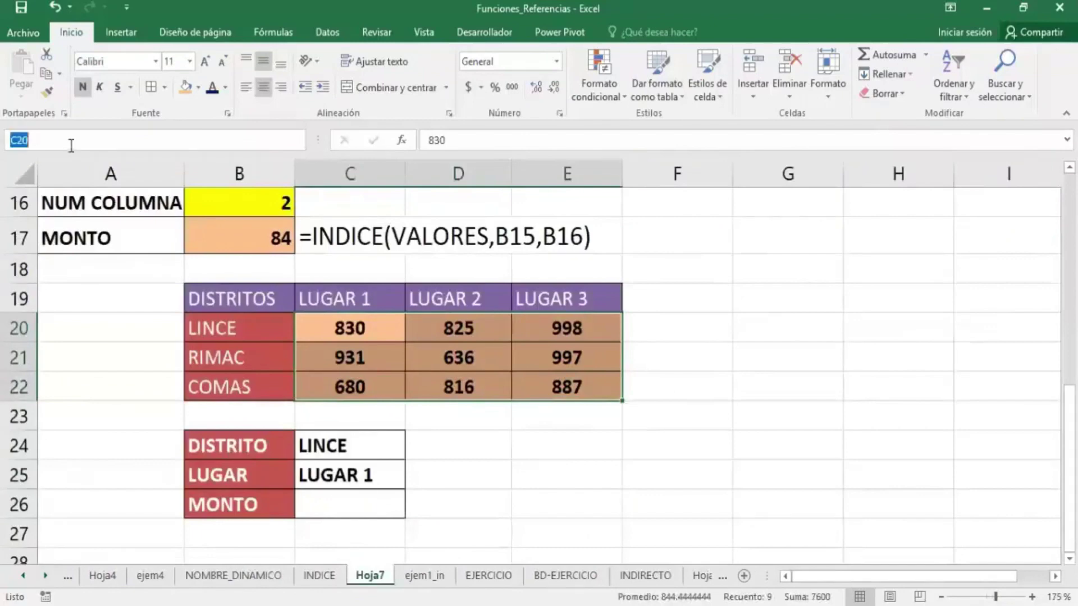
text(MONTO1)
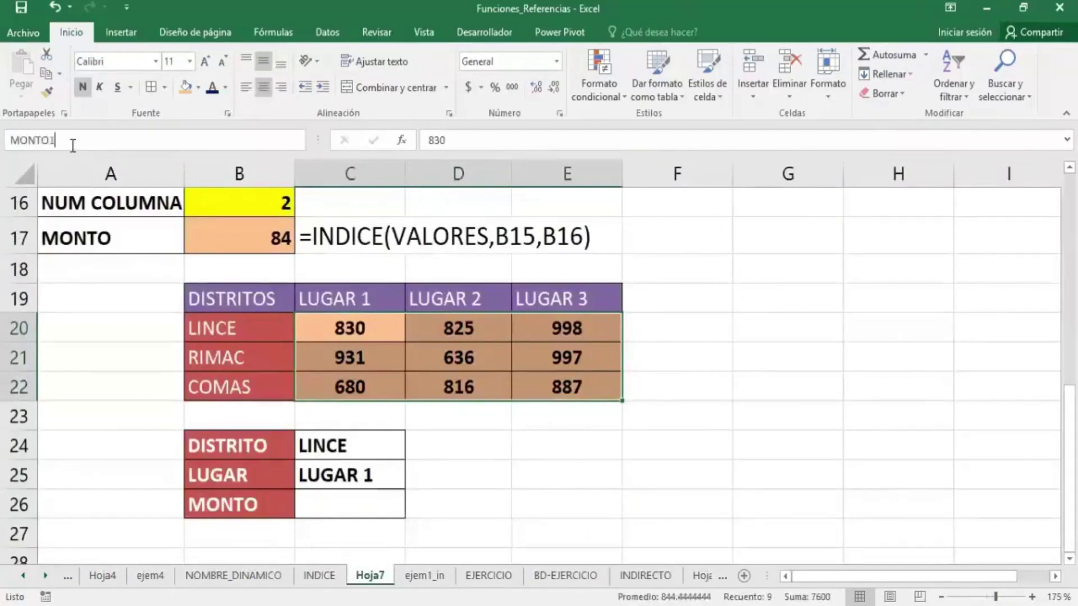
key(Return)
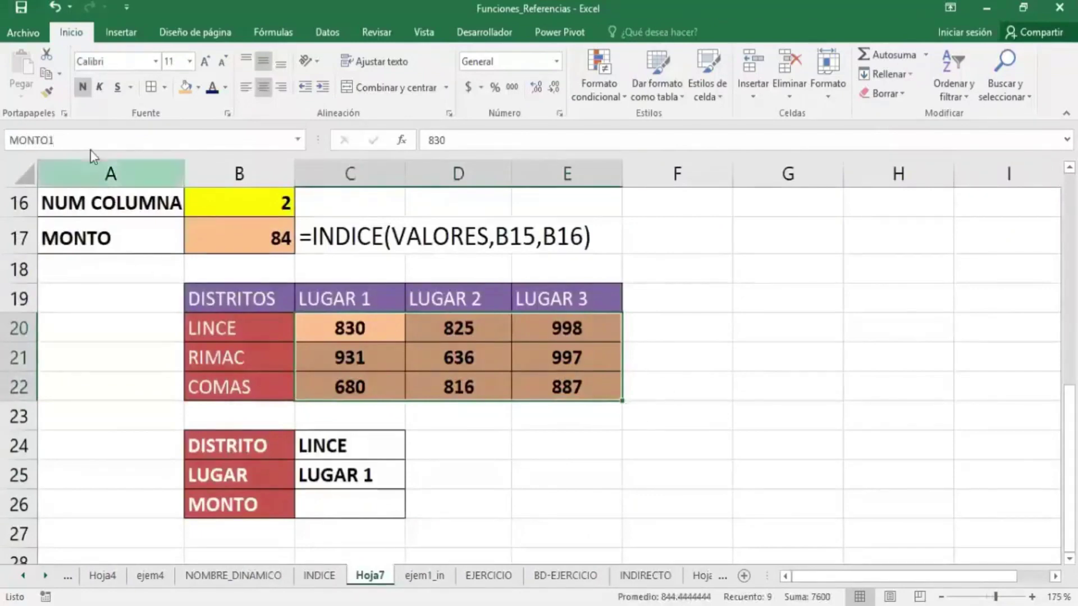
click(341, 508)
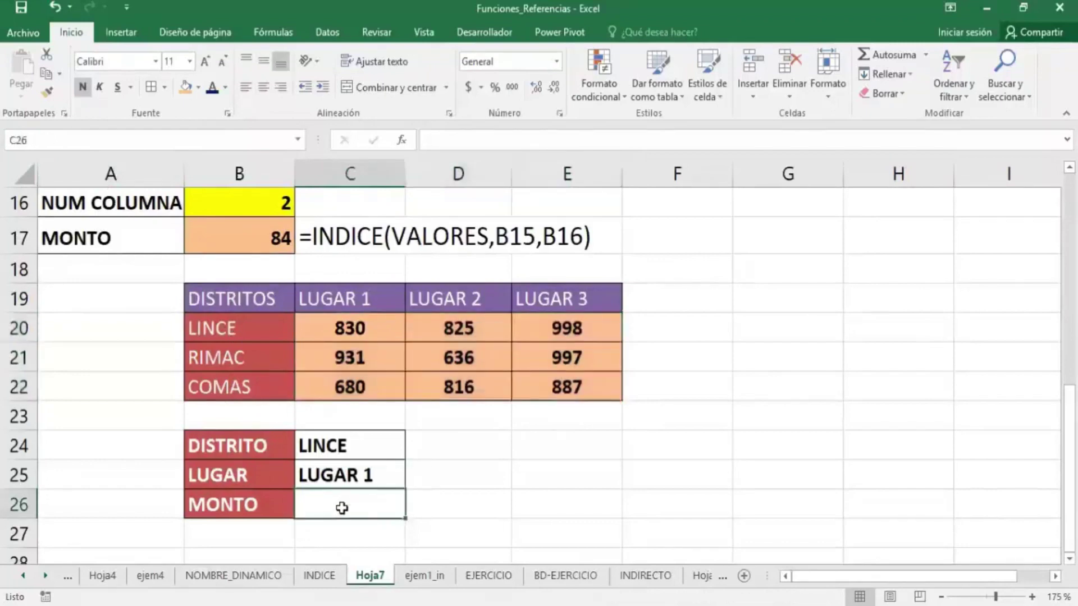
- Start C26's INDICE formula over C20:E22 with a COINCIDIR matching C24 in B20:B22
text(=)
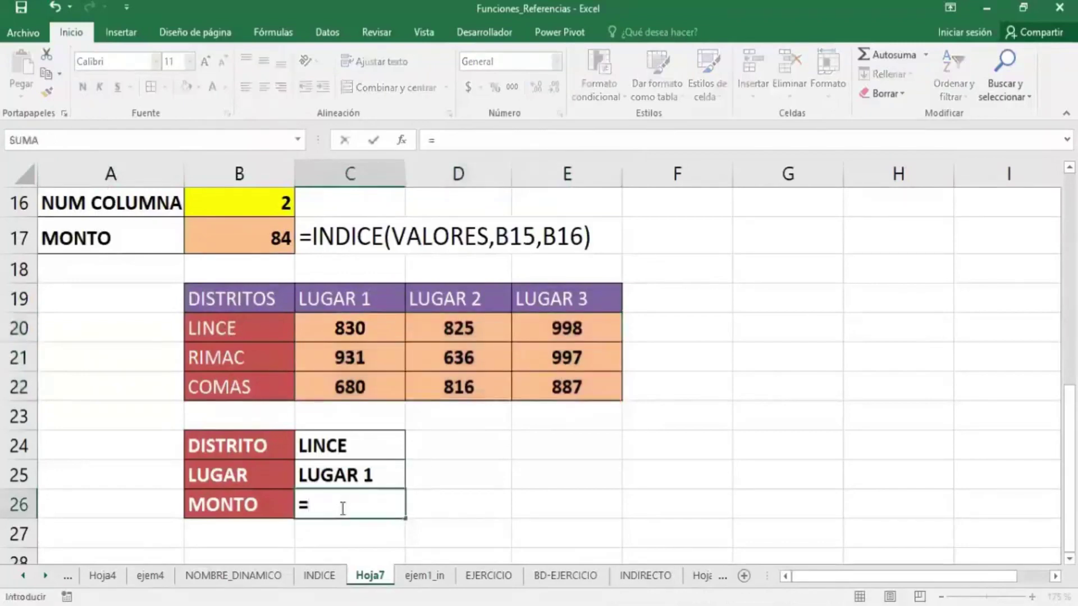
text(IN)
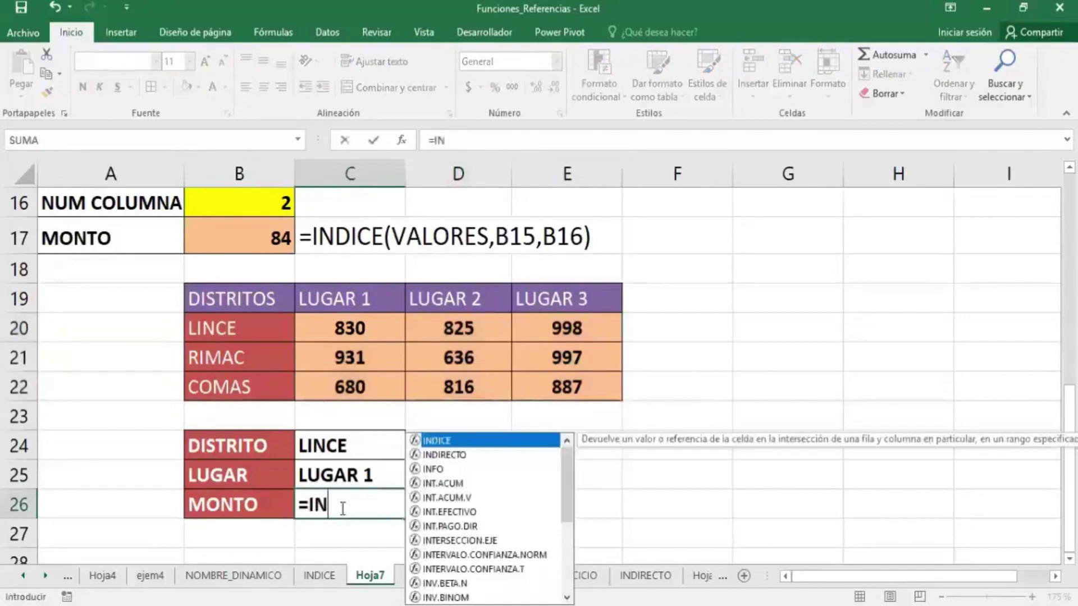
key(BackSpace)
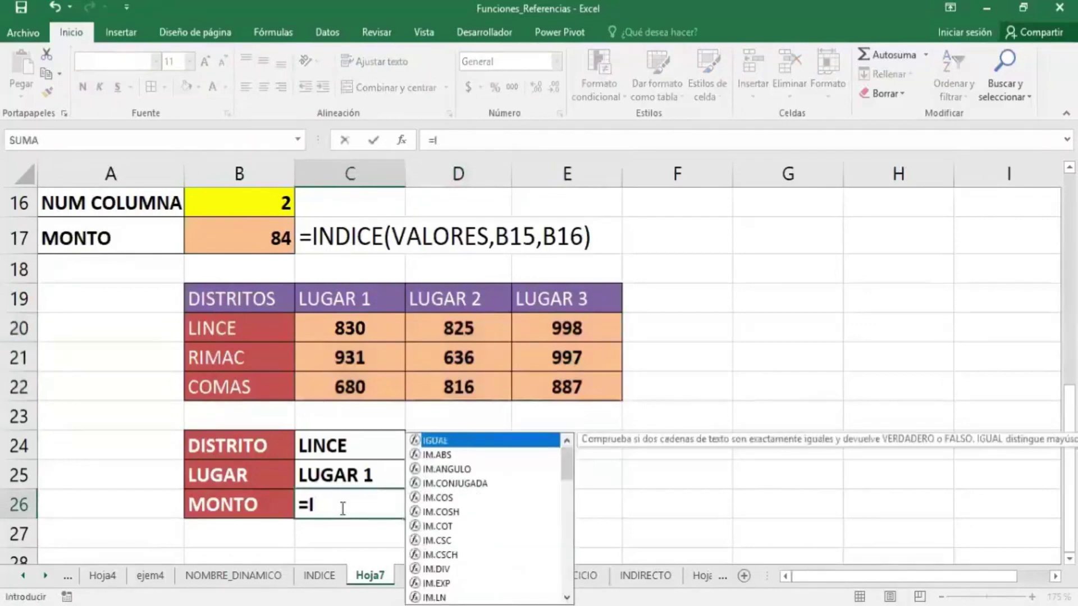
text(NDICE()
click(387, 334)
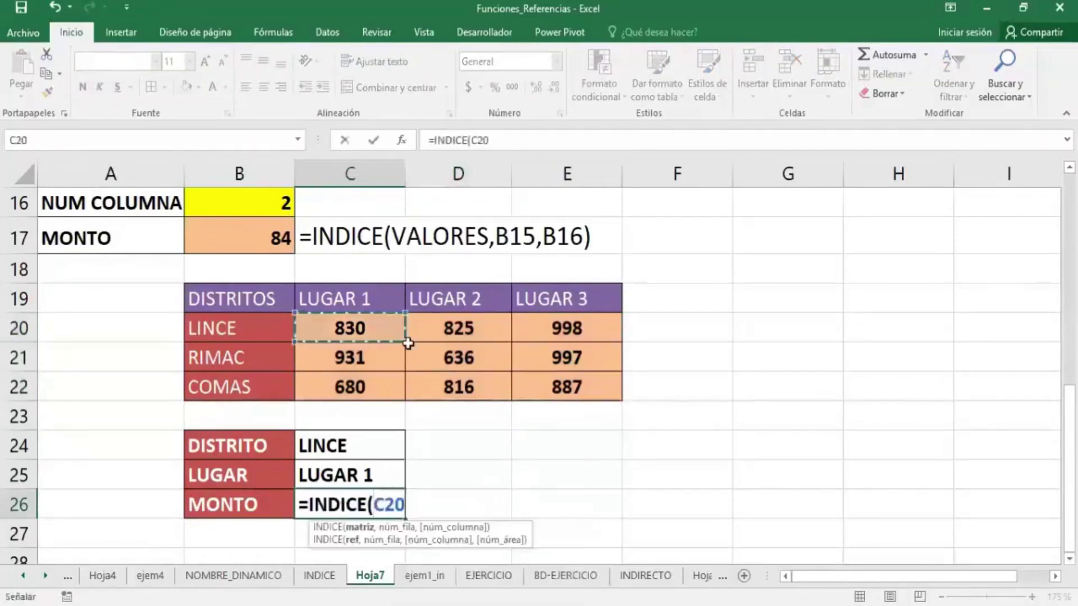
drag(408, 343, 600, 387)
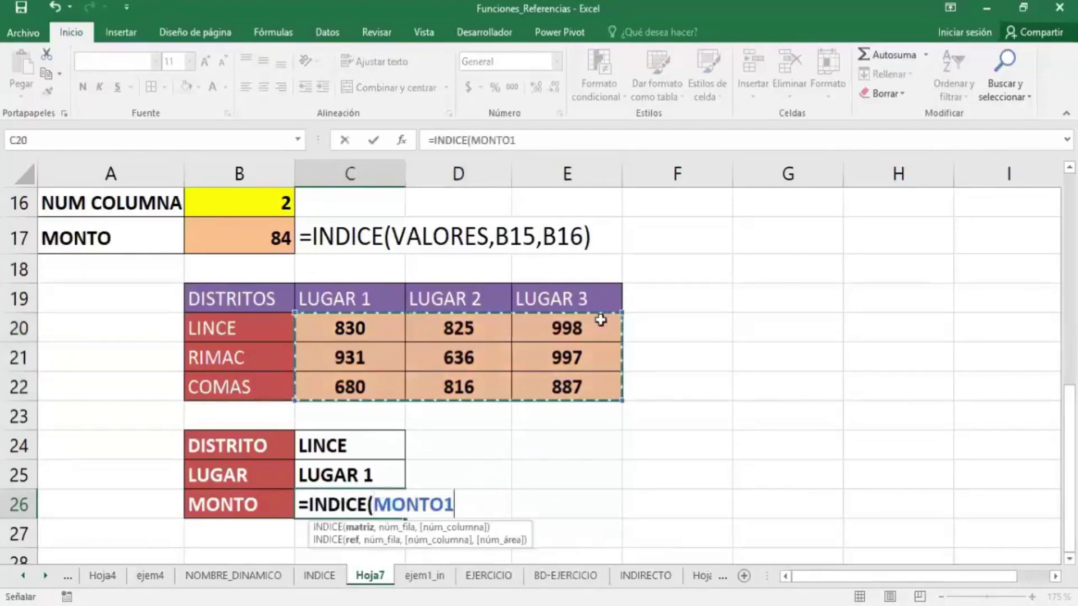
text(,)
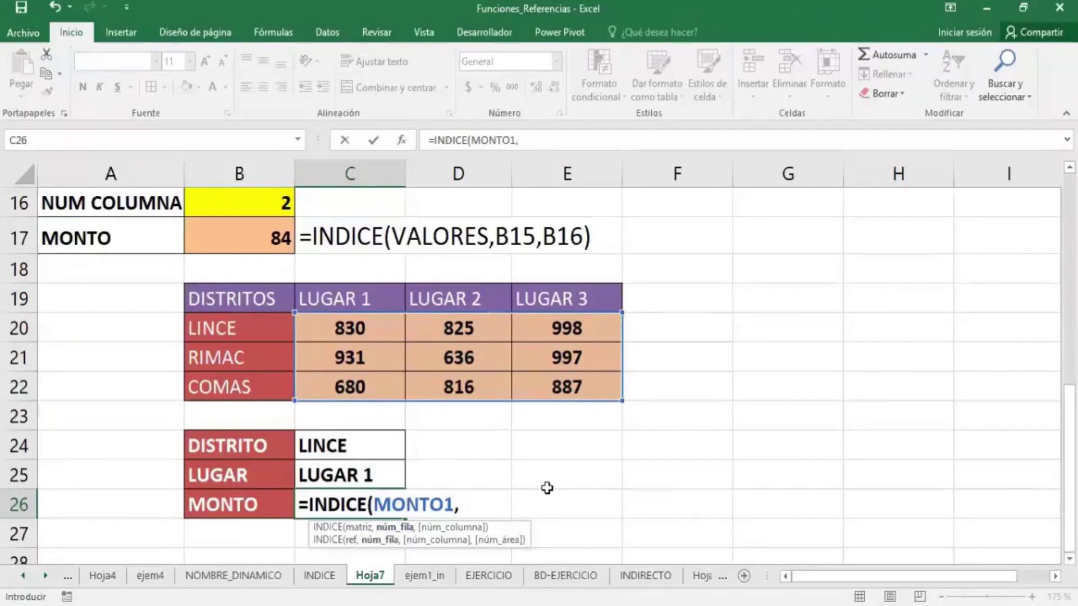
text(COINCIDIR()
click(371, 453)
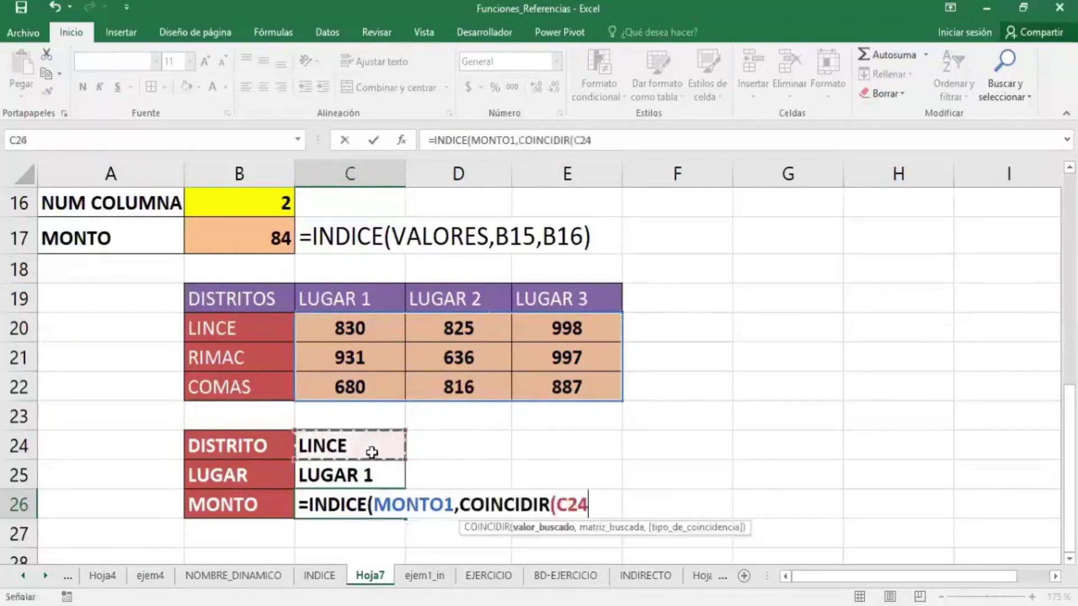
text(,)
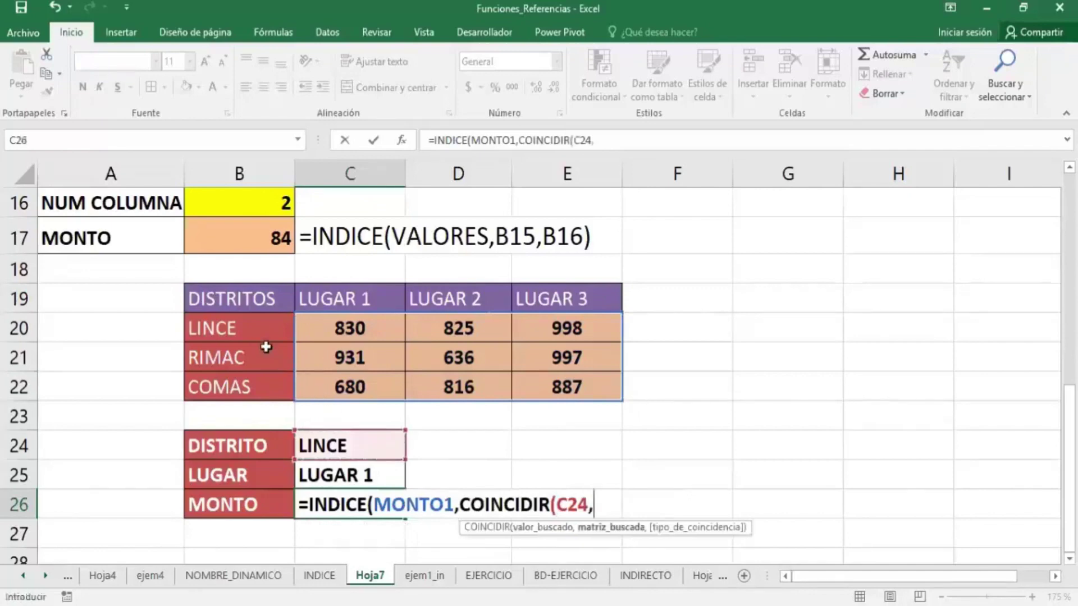
click(264, 340)
drag(263, 343, 262, 385)
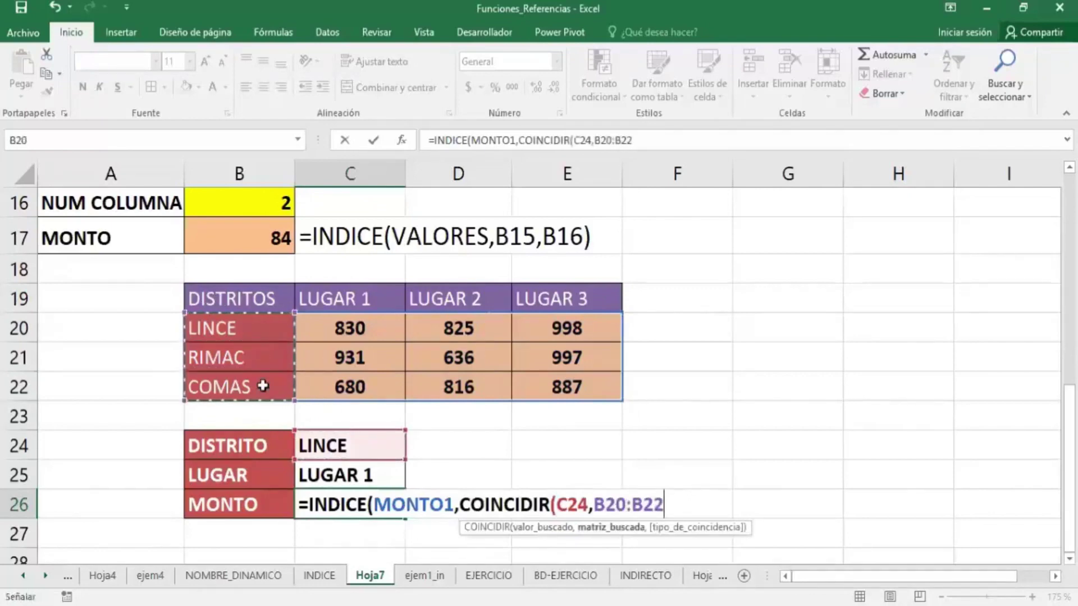
- Finish it with a second COINCIDIR matching C25 in C19:E19 and commit
text(,0)
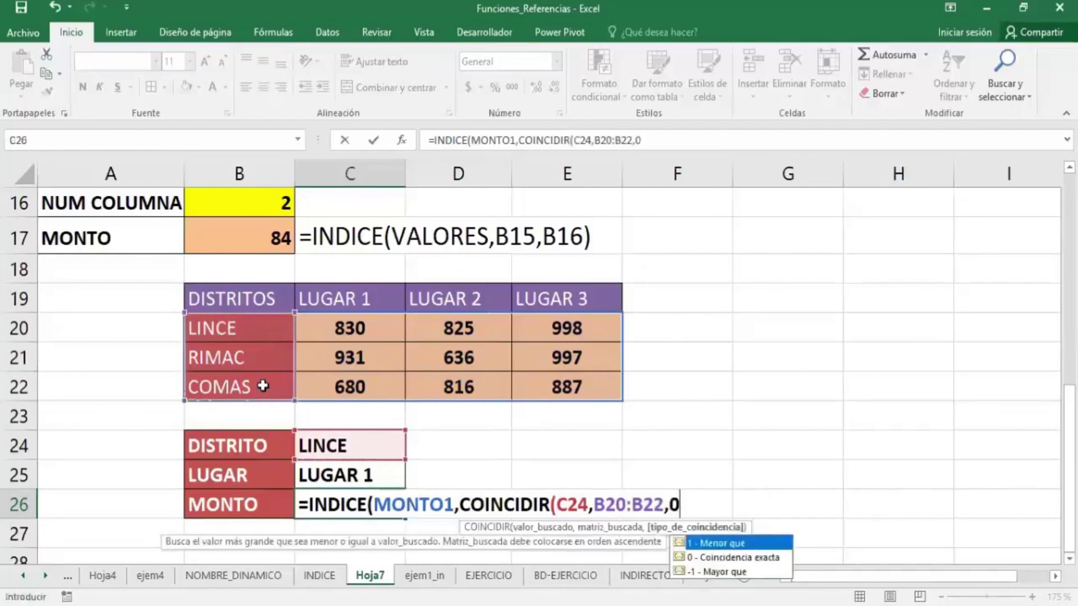
text())
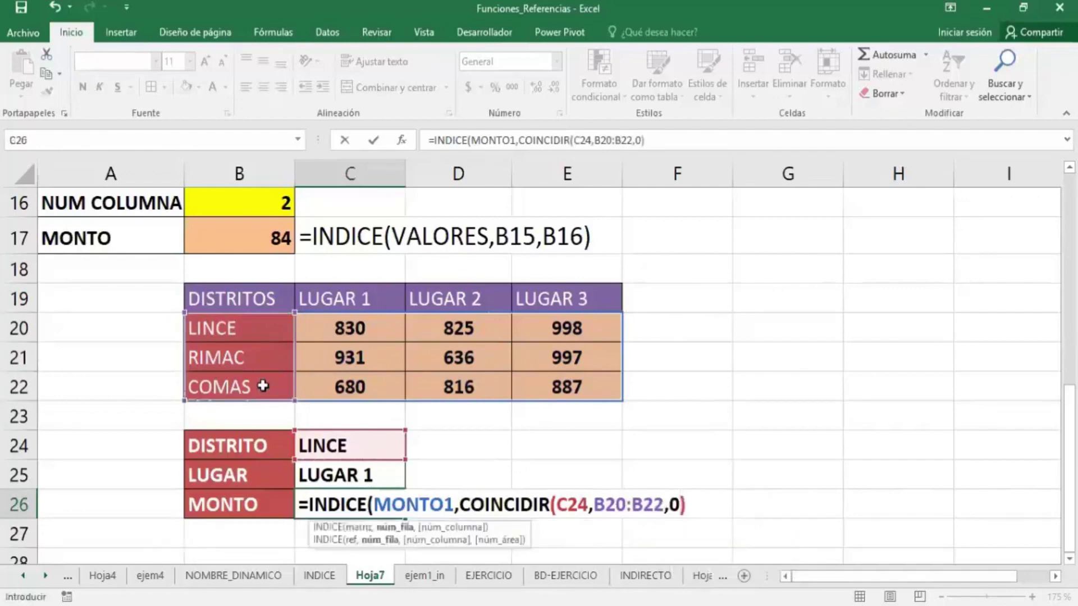
text(,)
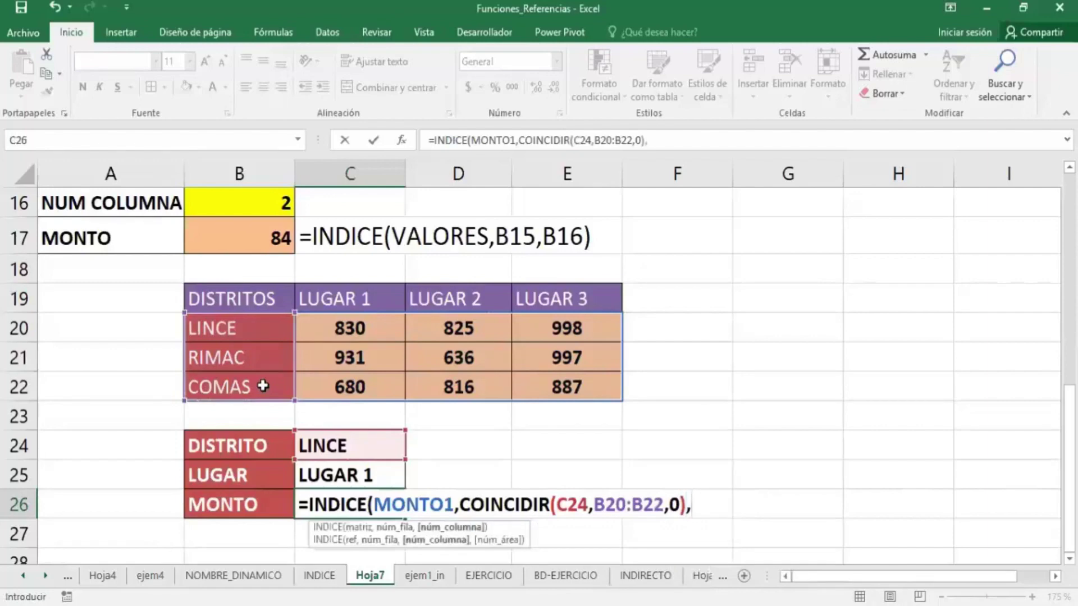
text(COINCIDIR()
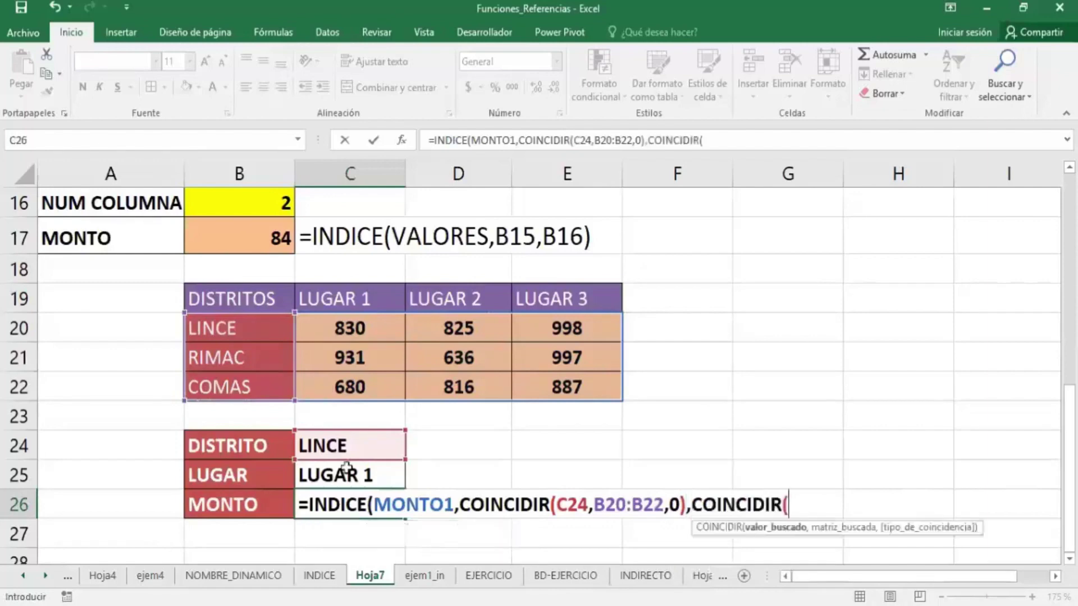
click(356, 476)
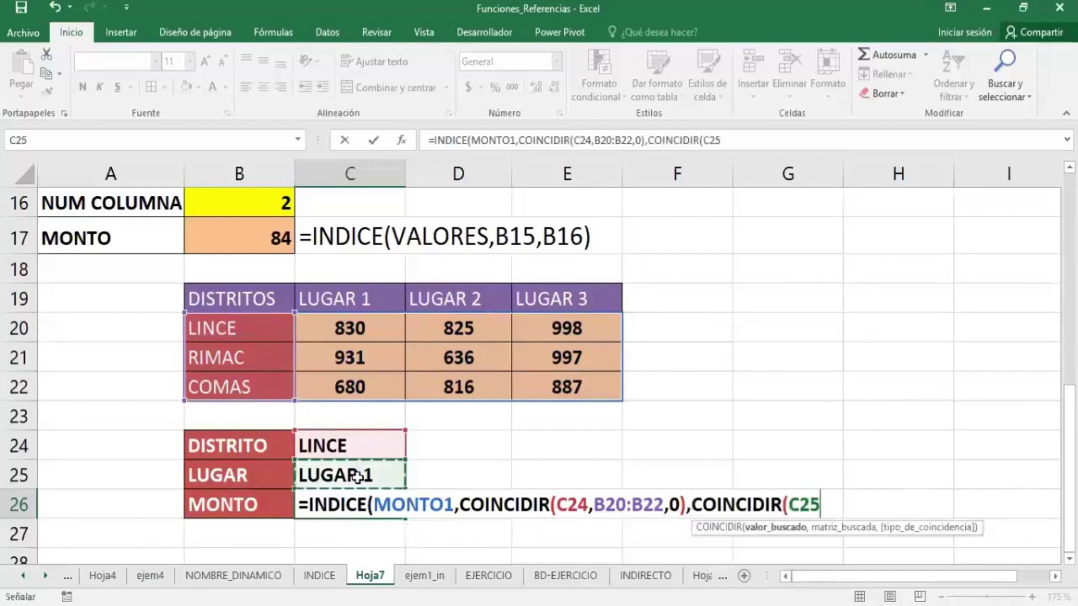
text(,)
click(342, 298)
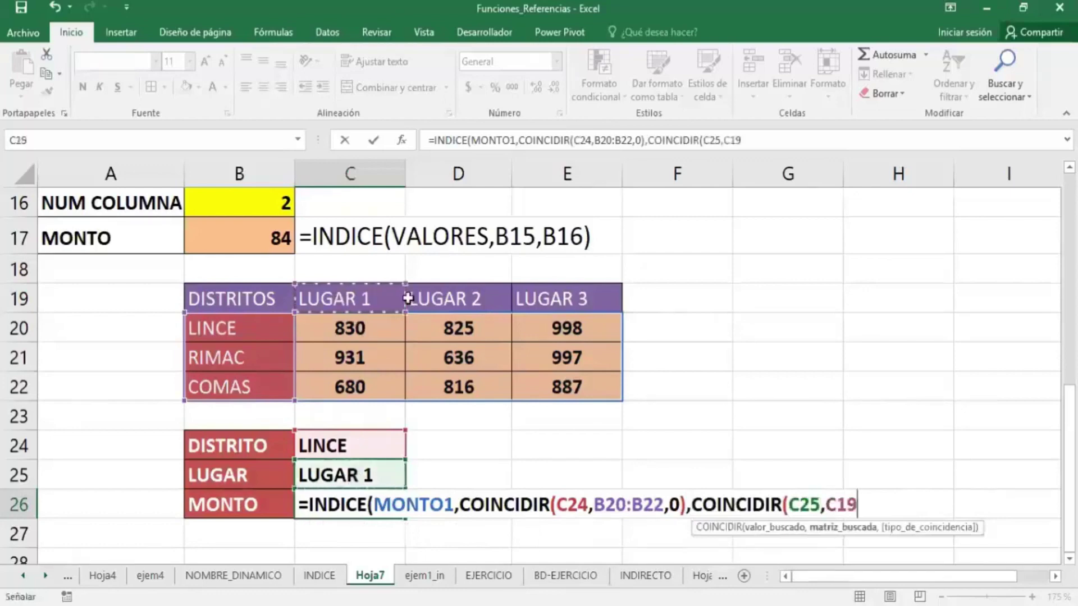
drag(408, 298, 548, 303)
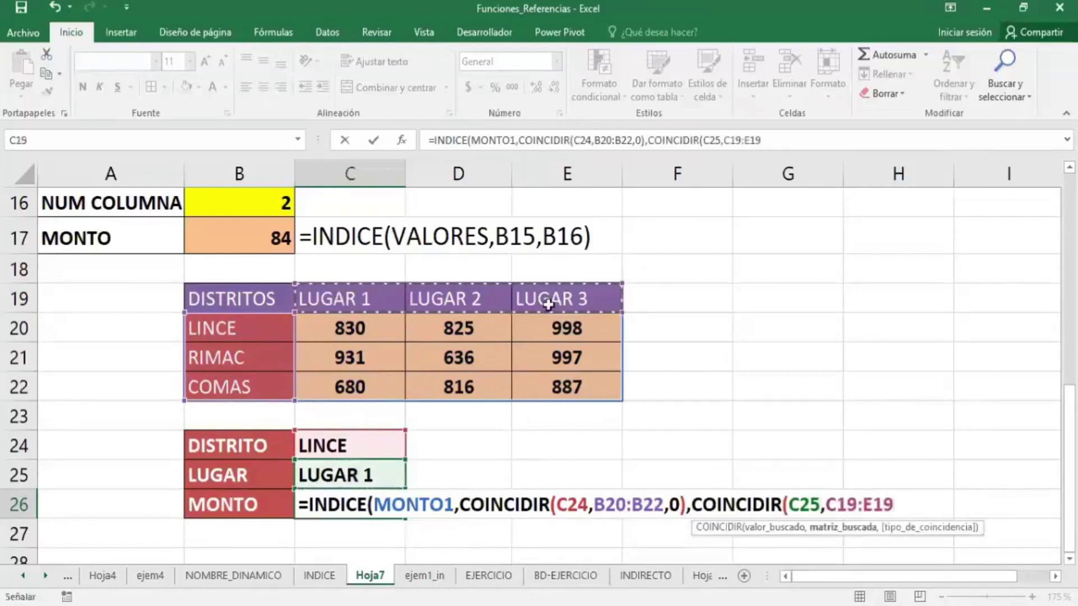
text(,0))
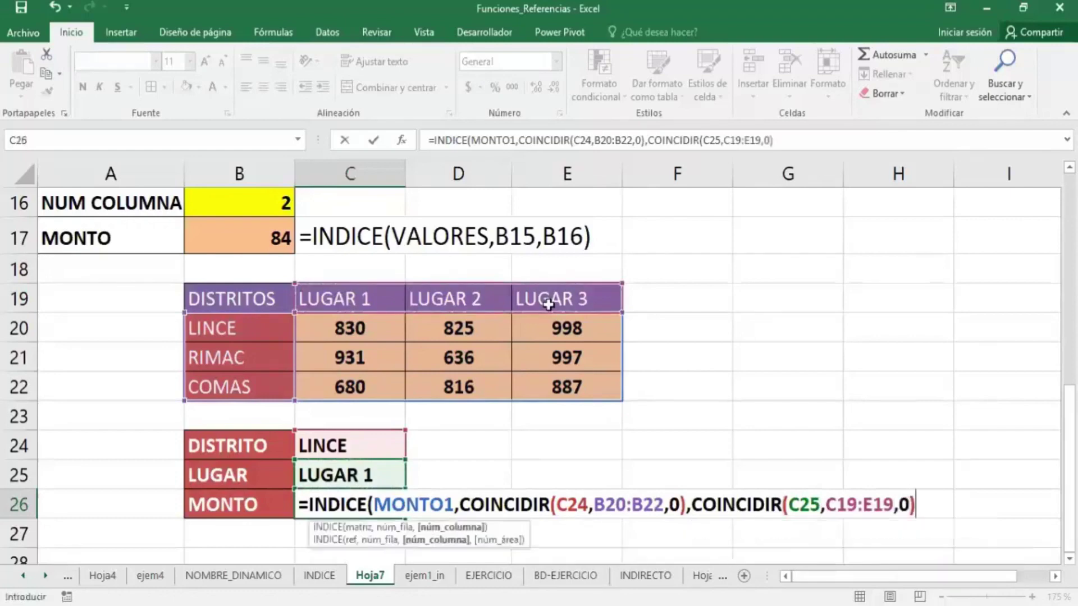
text())
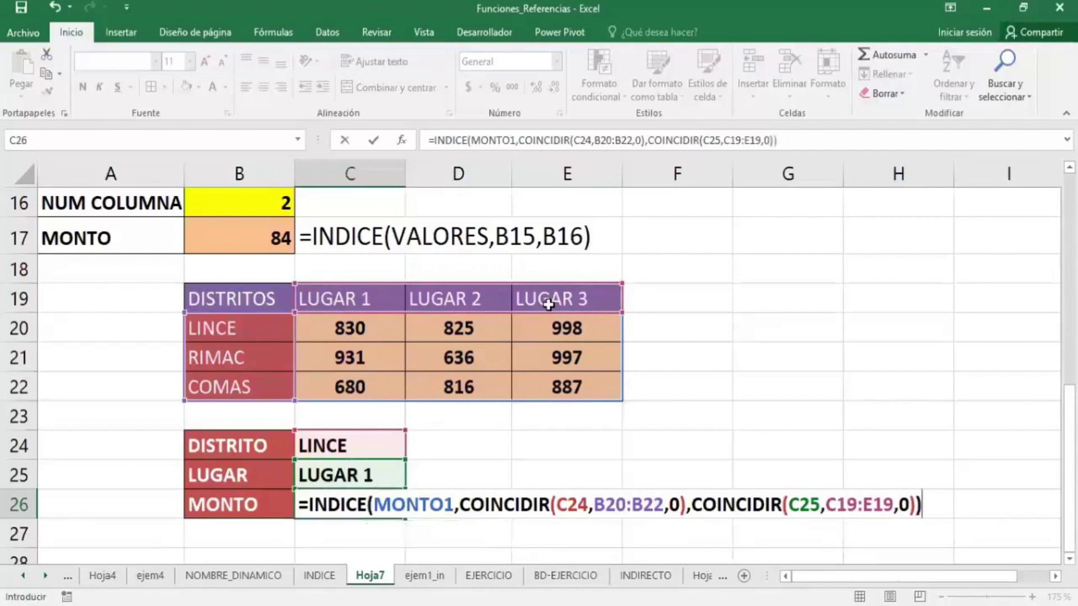
key(Return)
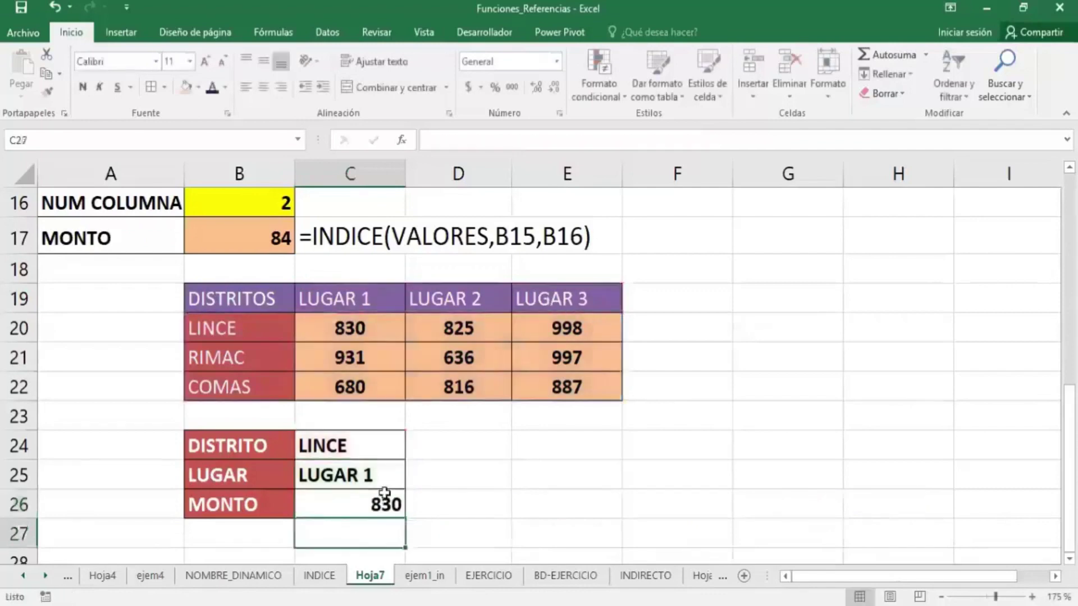
- Test the lookup by choosing RIMAC and LUGAR 3, giving 997
click(380, 454)
click(413, 451)
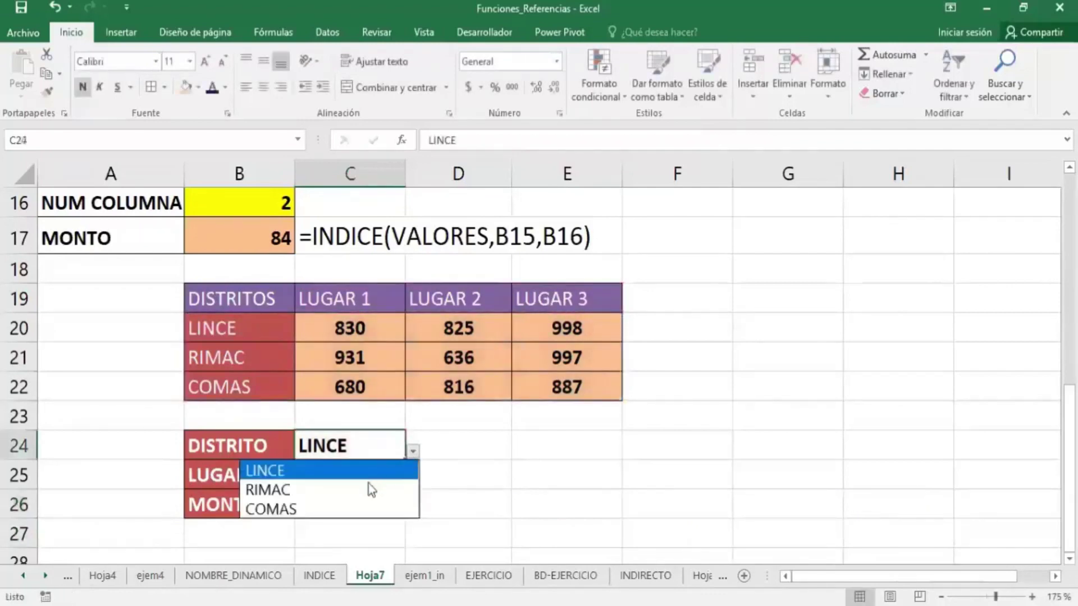
click(368, 486)
click(370, 491)
click(413, 481)
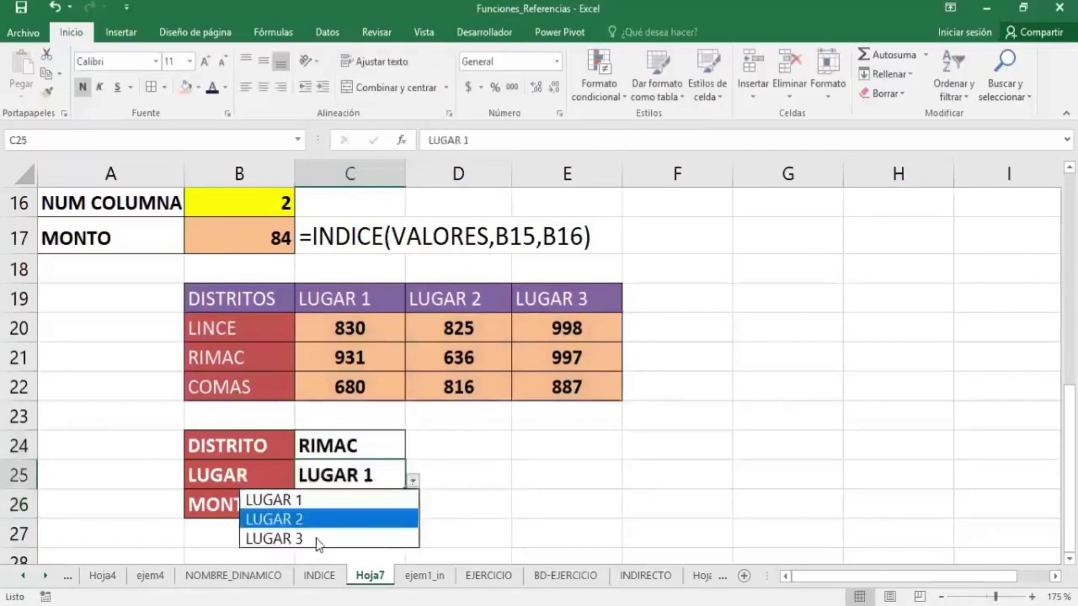
click(322, 539)
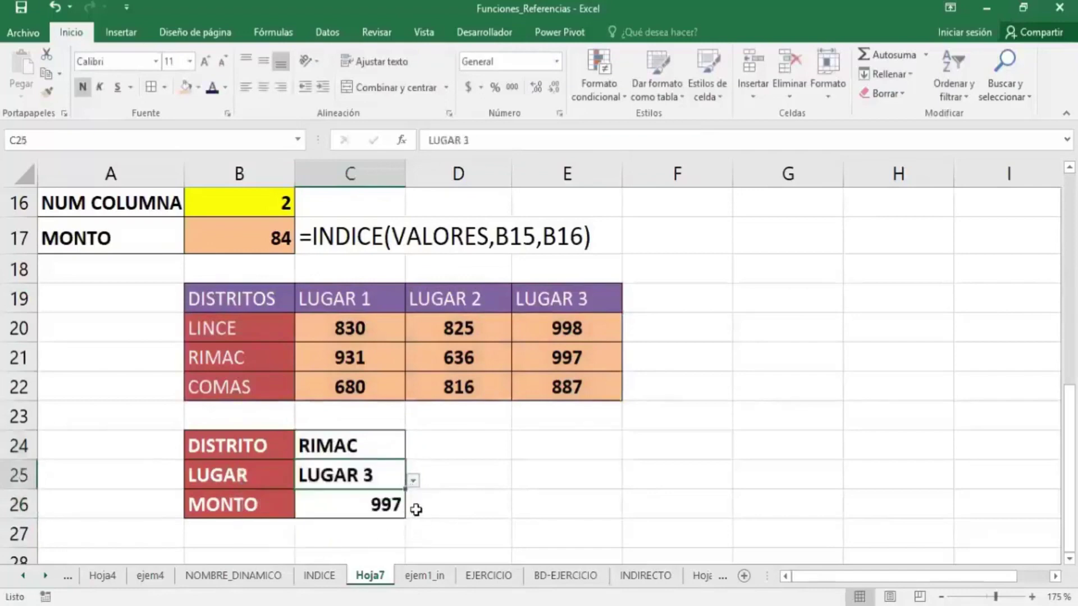
- Enter =FORMULATEXTO(C26) in D26 and make the text bold
click(494, 508)
text(=)
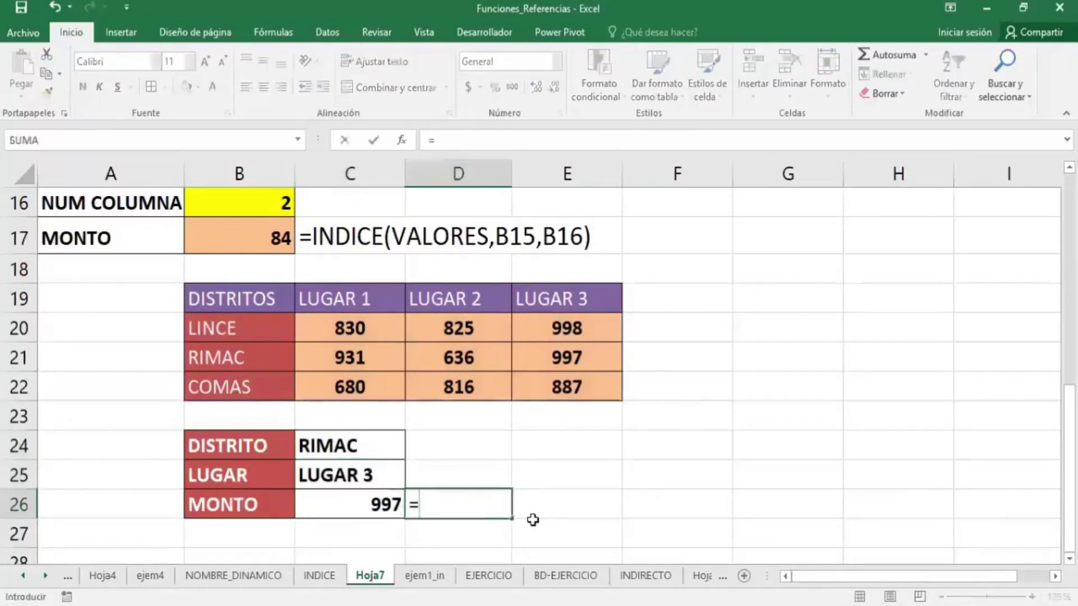
text(FOR)
key(Tab)
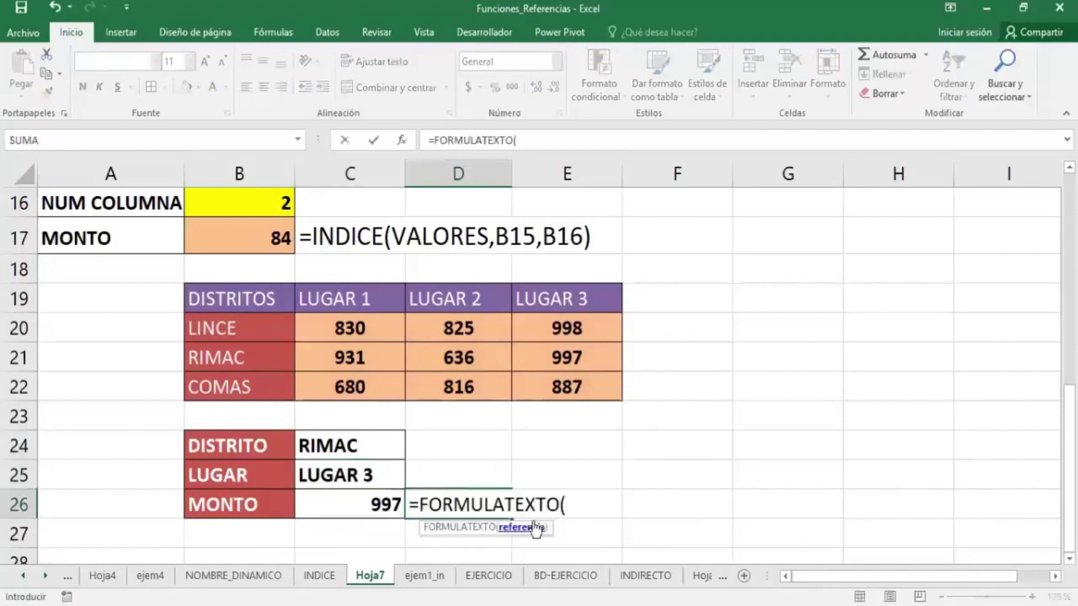
key(Left)
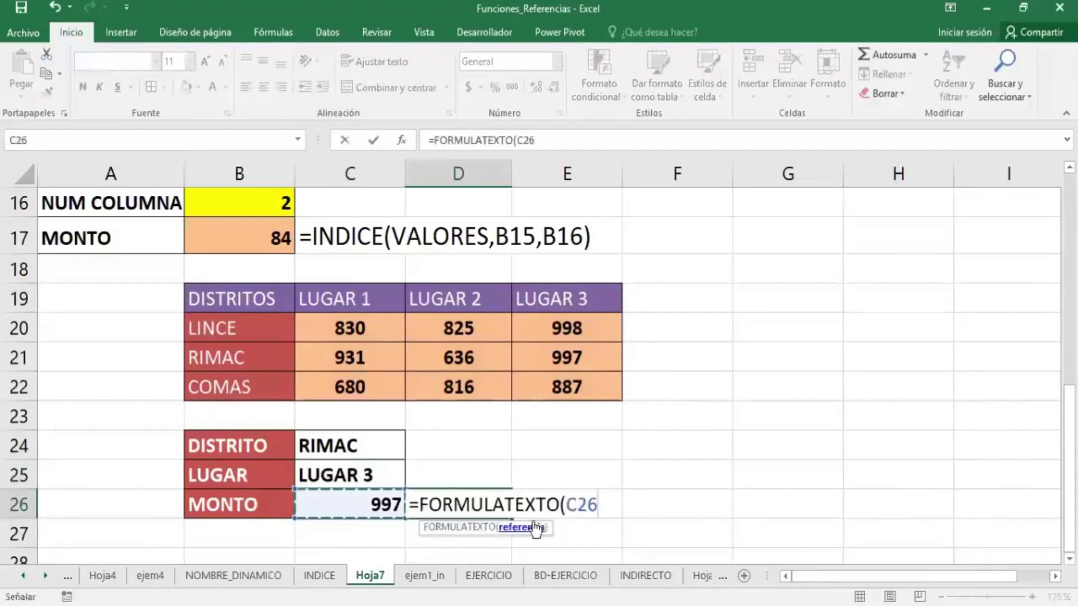
key(Return)
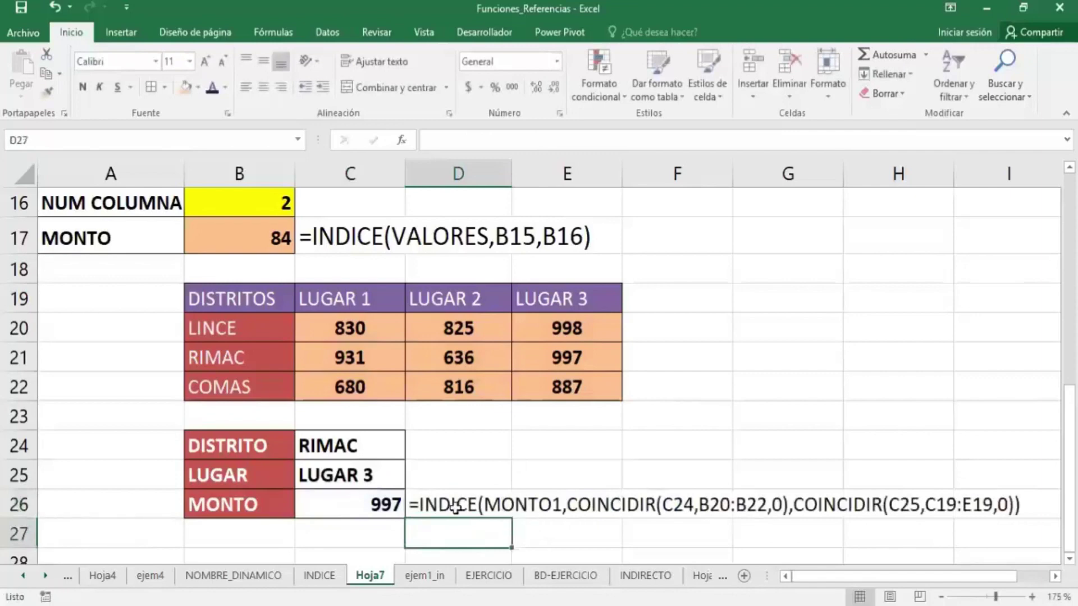
click(455, 508)
click(84, 89)
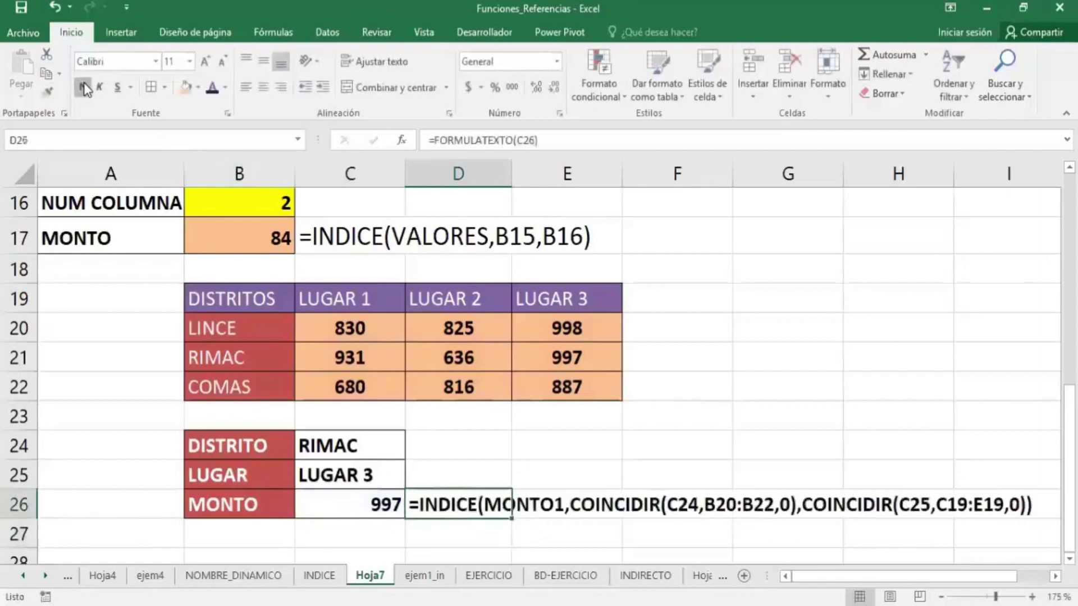
click(787, 326)
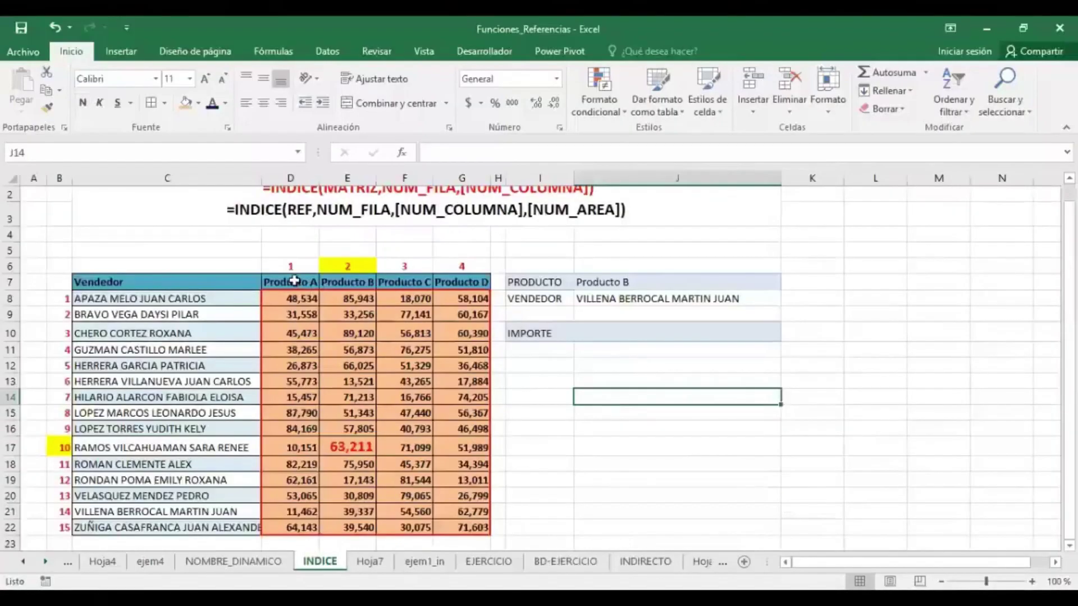
- Name the product headers D7:G7 PRODUCTO7
drag(292, 281, 481, 286)
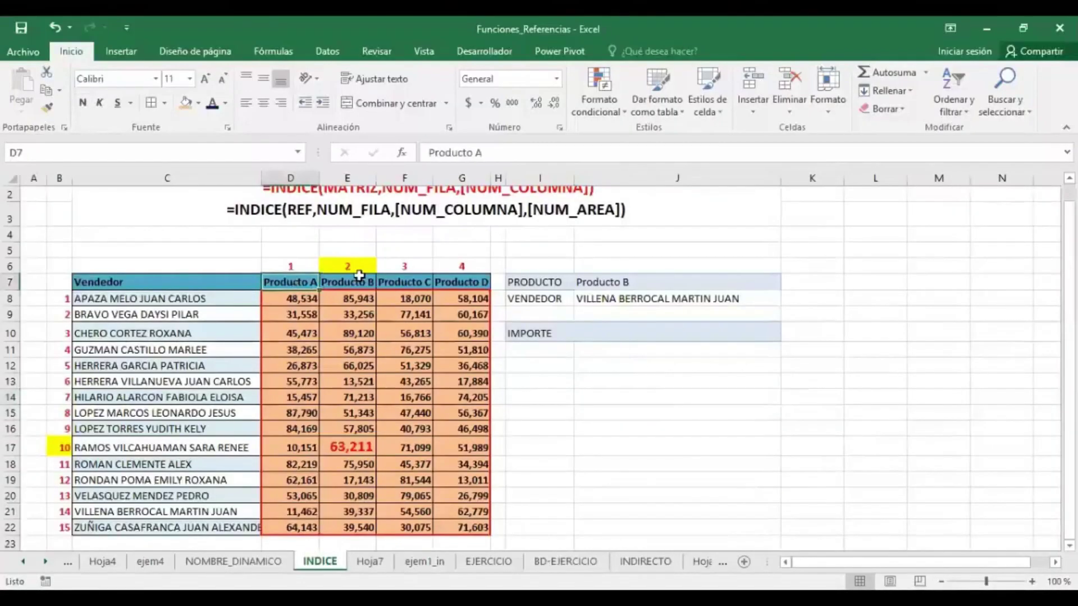
click(91, 152)
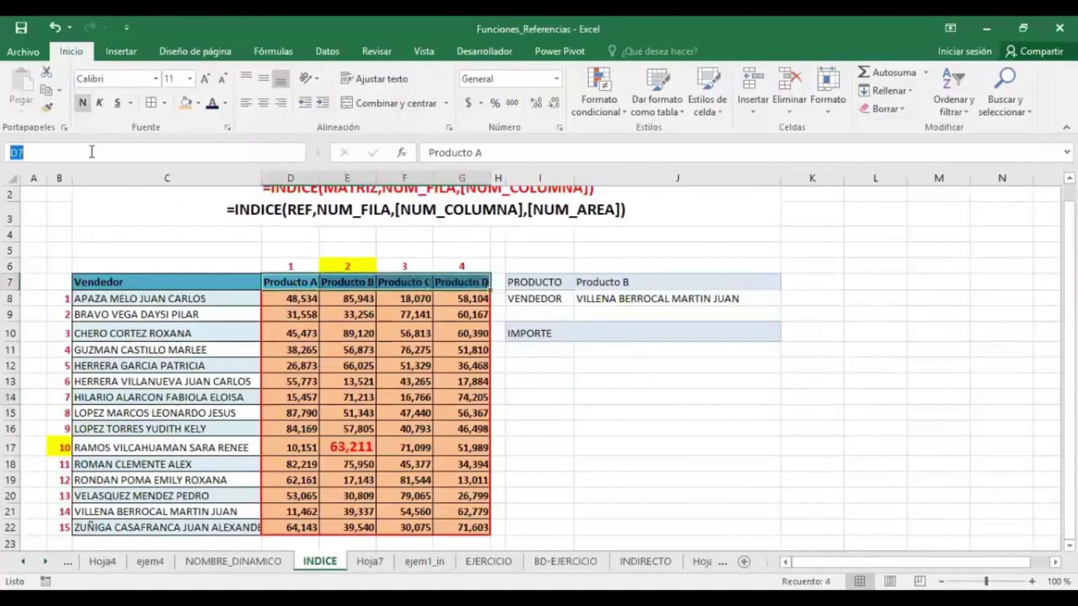
text(PRODUCTO)
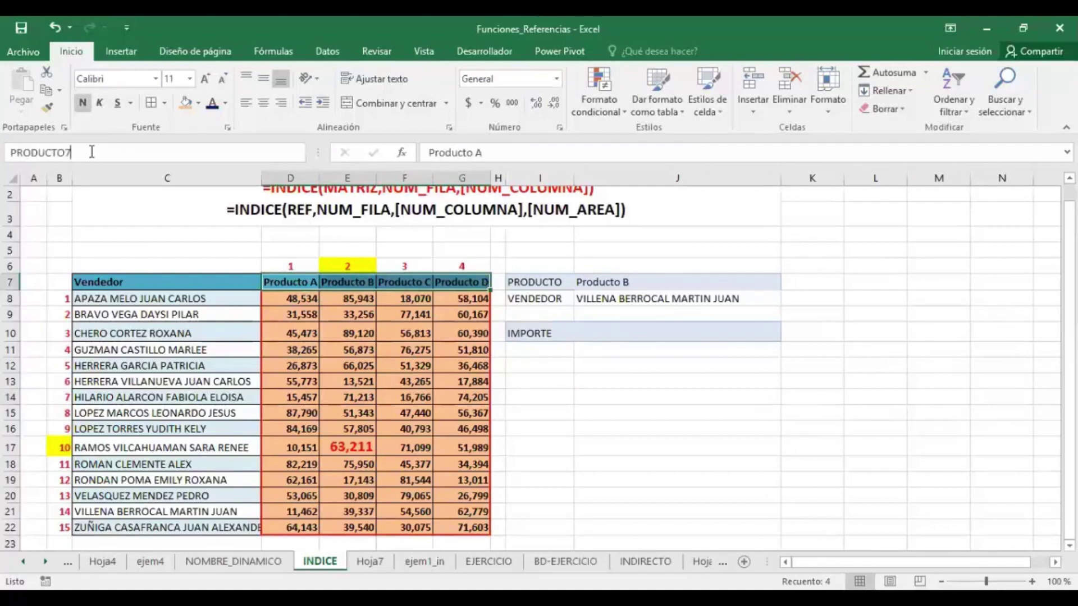
key(Return)
- Name the sales figures D8:G22 IMPORTE
drag(290, 301, 449, 528)
click(100, 158)
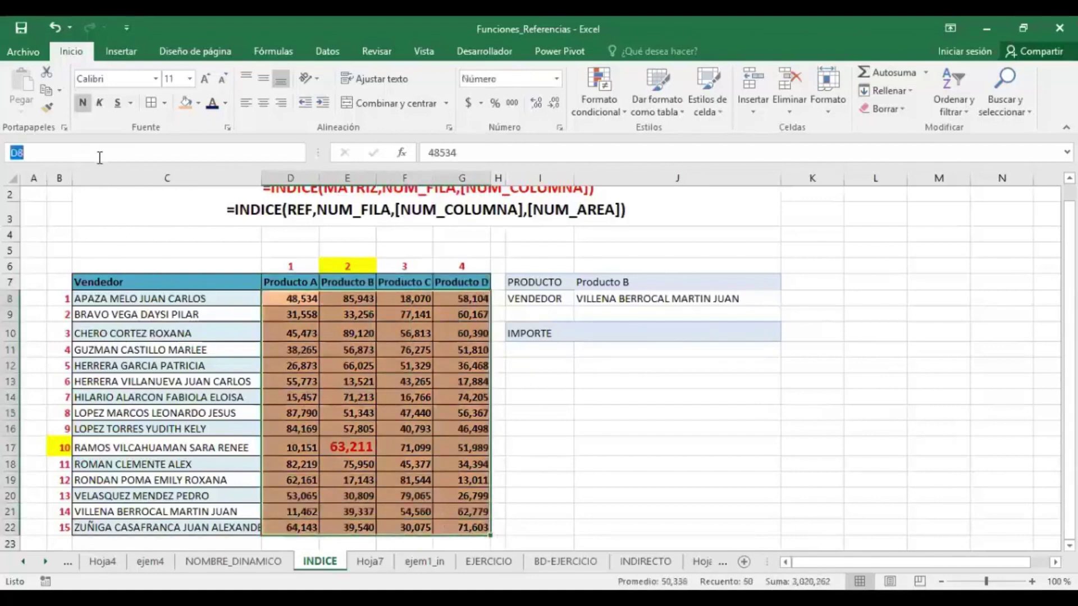
text(IMPORTE)
key(Return)
- Name the seller names C8:C22 VENDEDOR7
click(199, 301)
drag(208, 432, 224, 530)
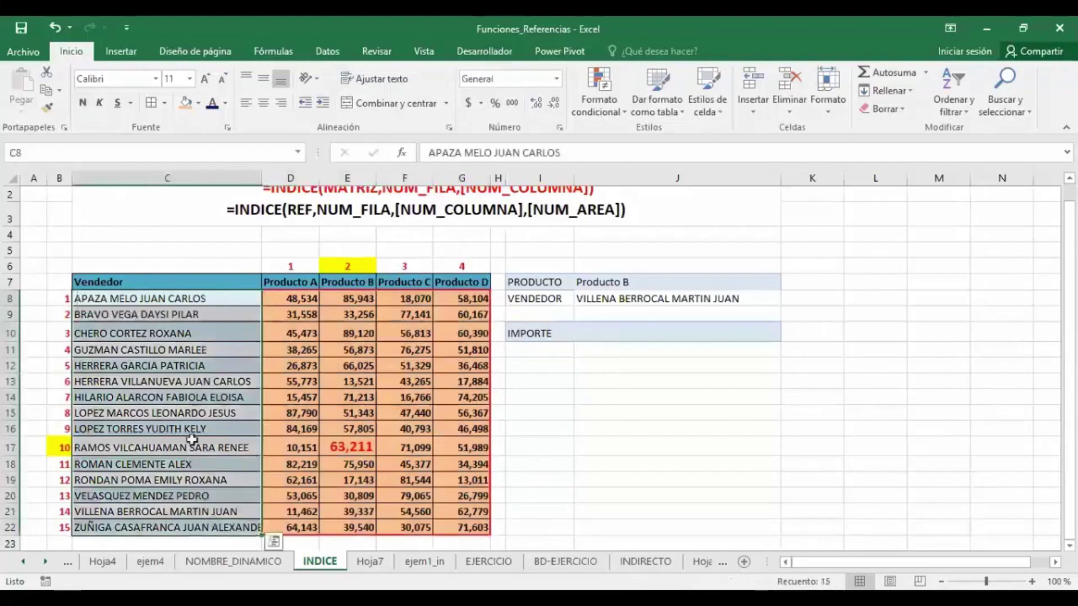
click(87, 154)
text(V)
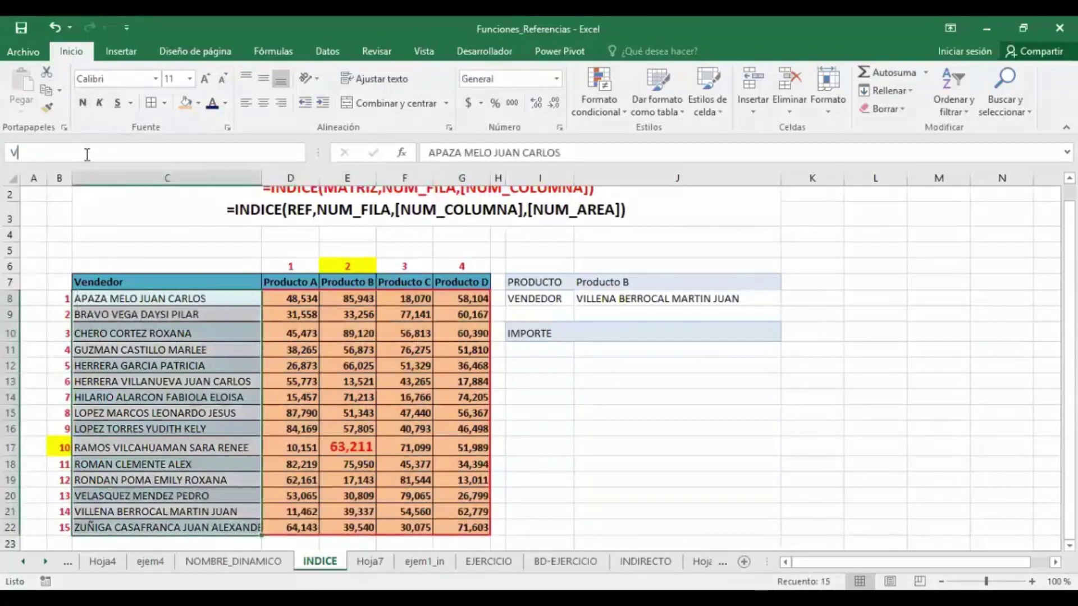
text(ENDEDOR7)
key(Return)
- Change J8's list source from =VENDEDORUNI to =VENDEDOR7 and pick a seller
click(651, 301)
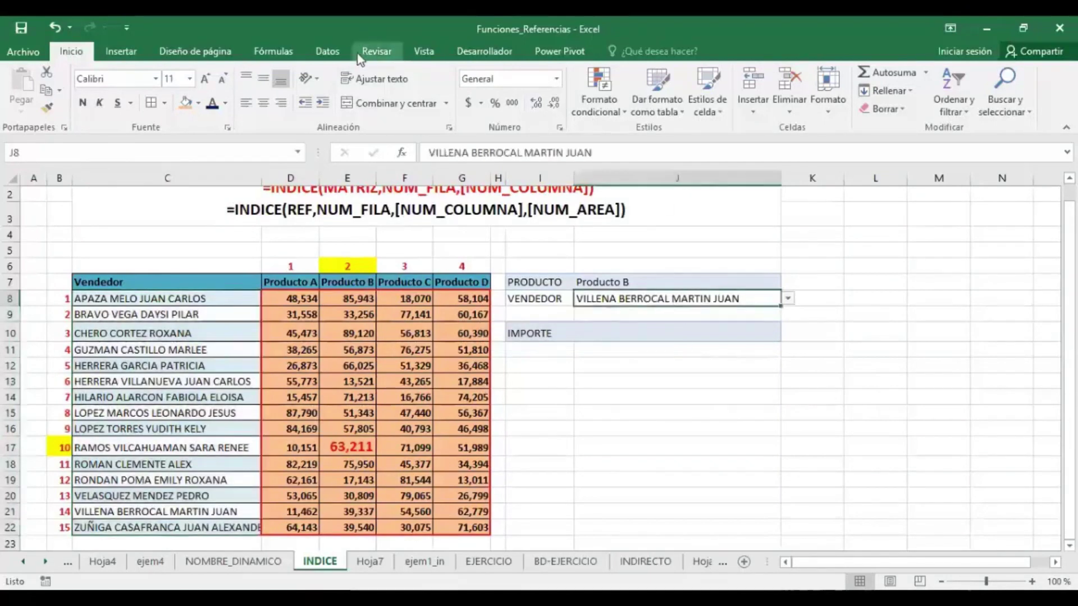
click(339, 53)
click(644, 109)
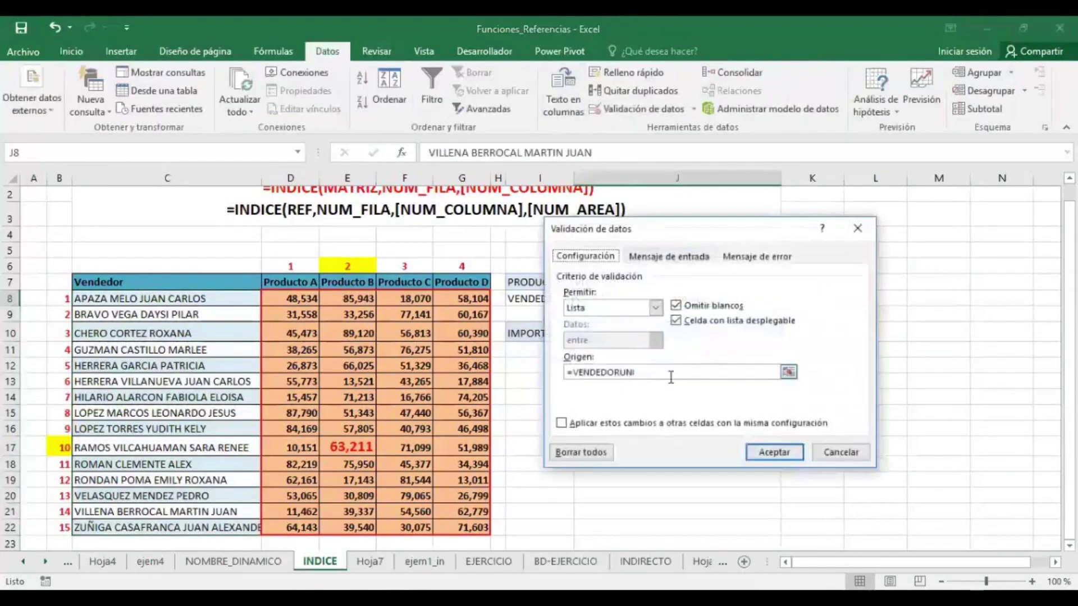
drag(661, 375, 622, 377)
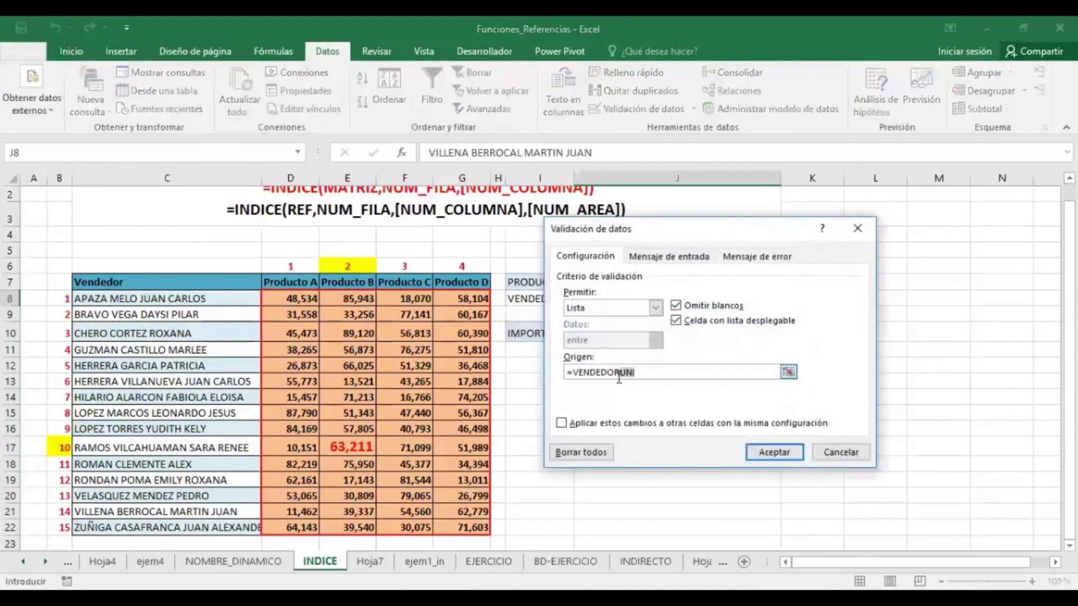
text(7)
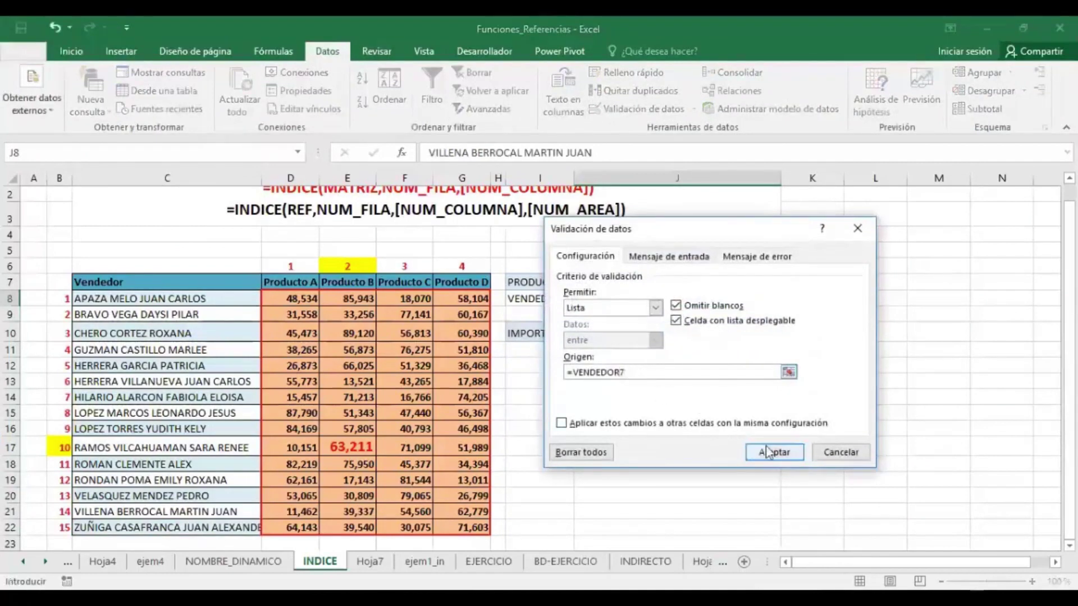
click(783, 451)
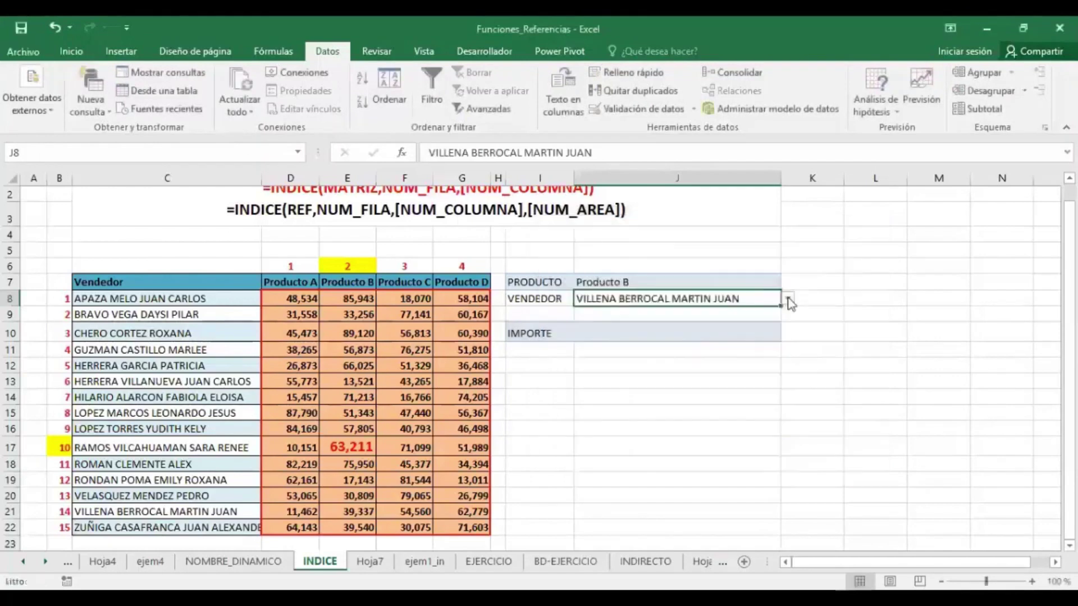
click(787, 299)
click(701, 323)
- Begin J10's formula =INDICE(IMPORTE,COINCIDIR(J8,VENDEDOR7,0),COINCIDIR( using autocomplete
click(702, 337)
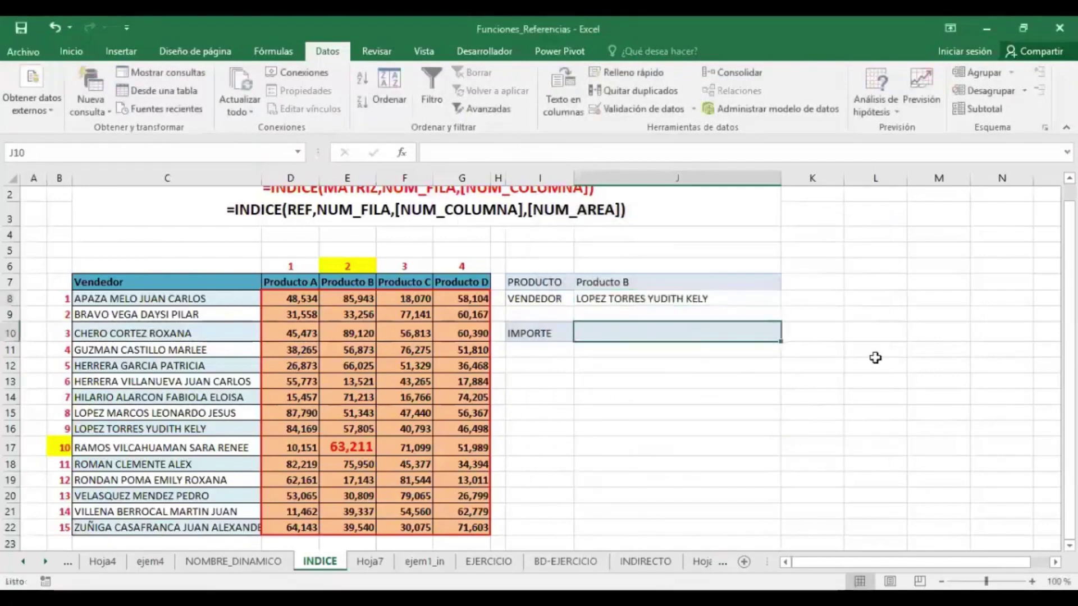
text(=)
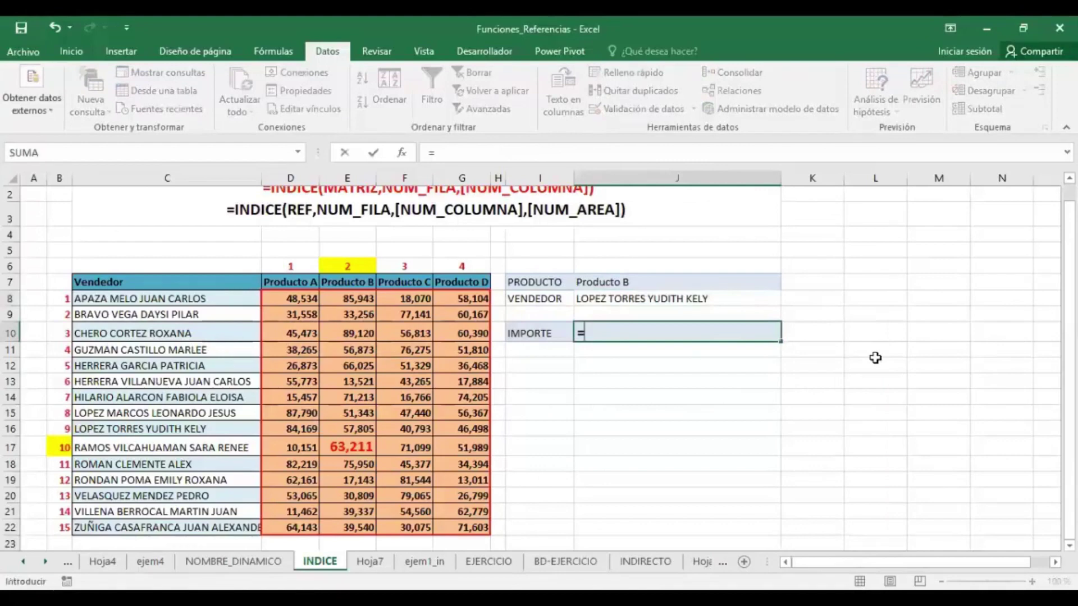
text(INDICE(IMPO)
key(Down)
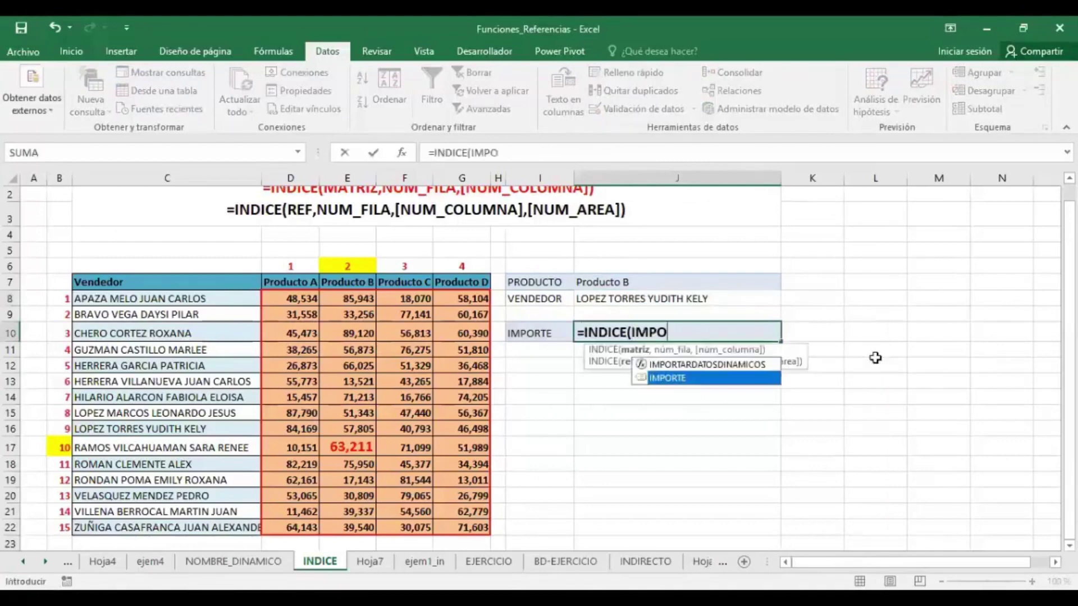
key(Tab)
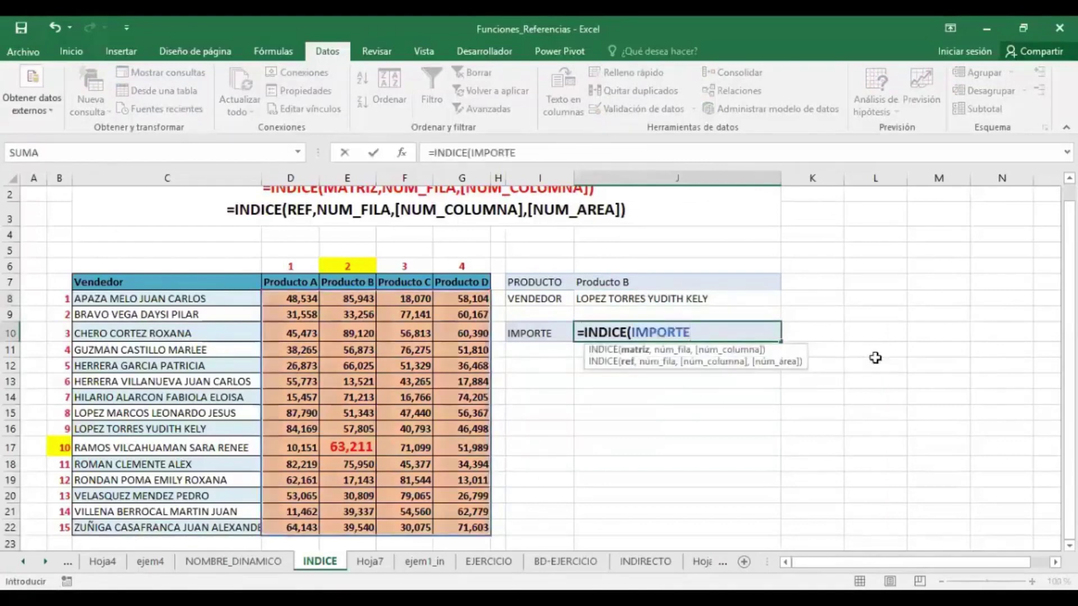
text(,COI)
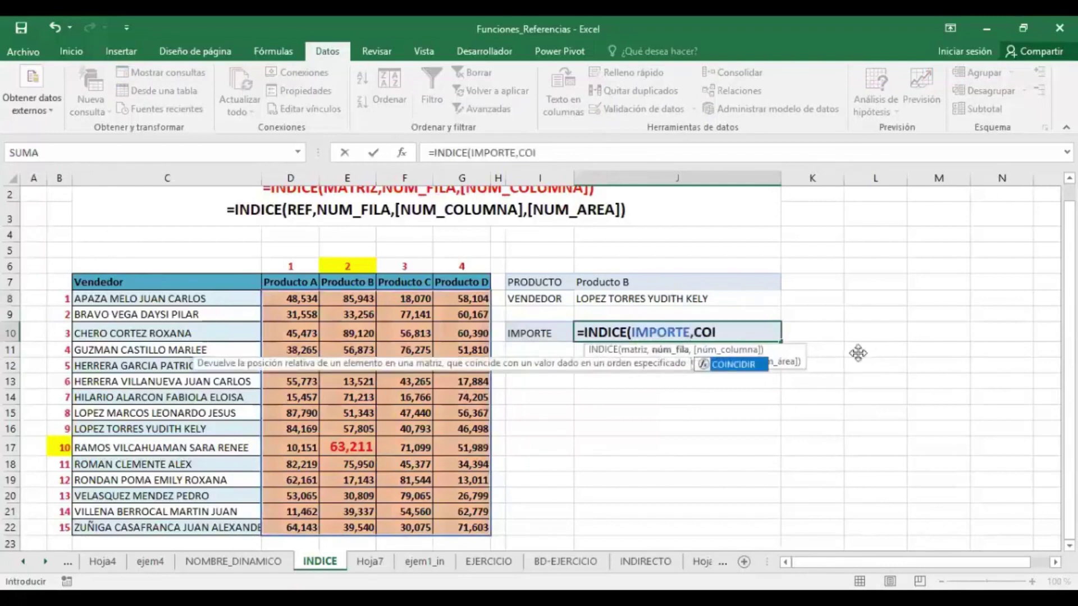
key(Tab)
click(613, 299)
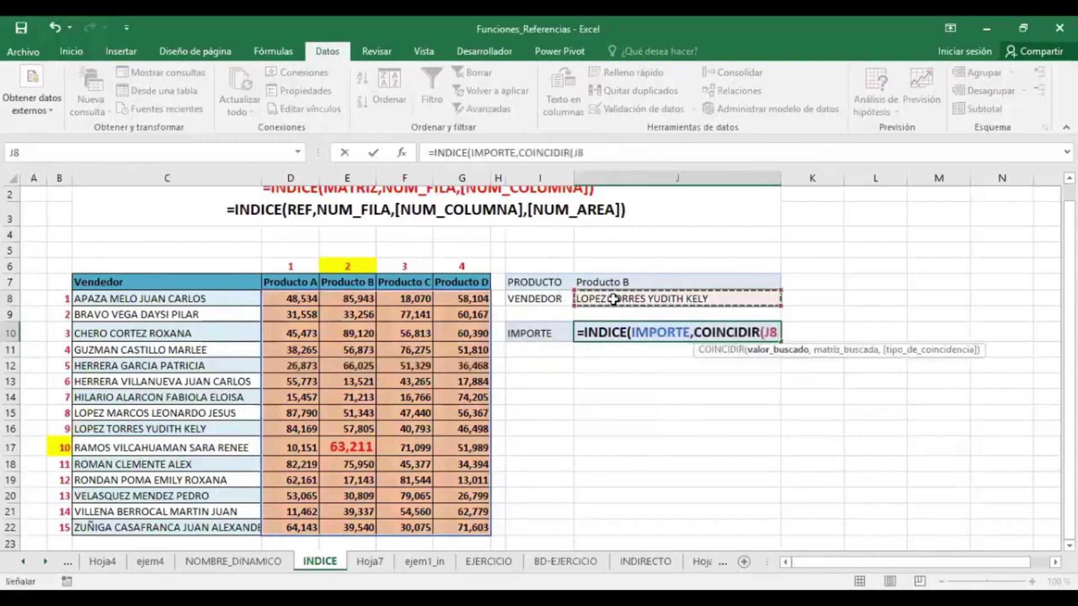
text(,VENDEDOR7)
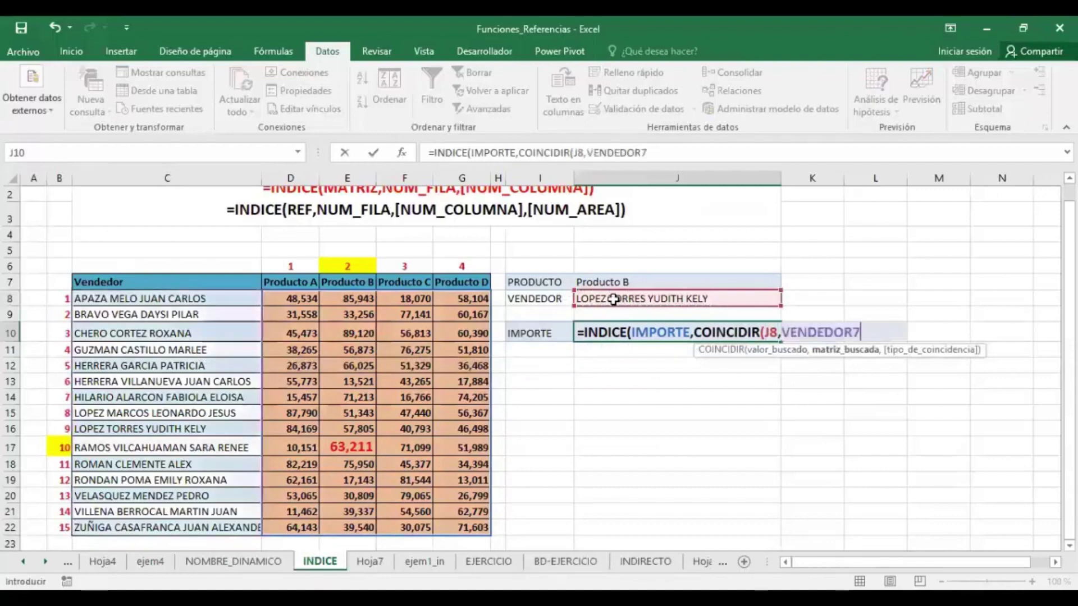
text(,0)
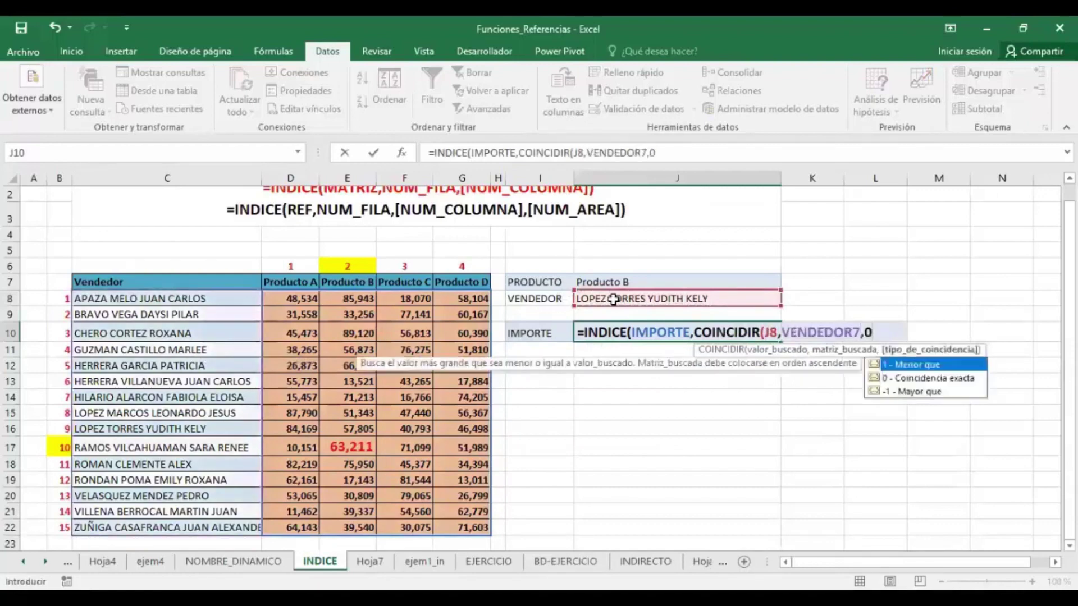
text())
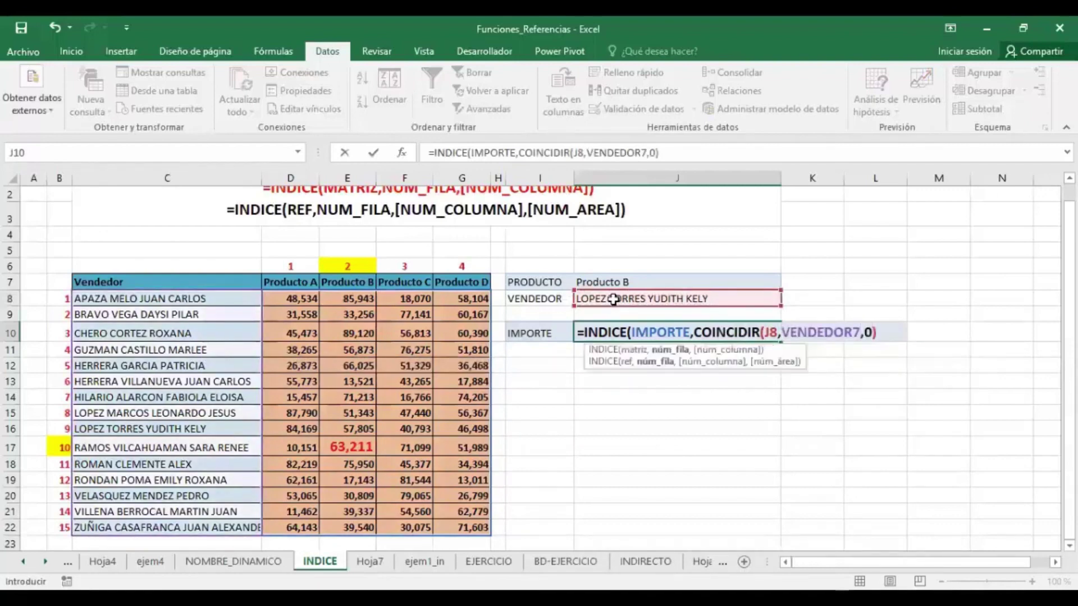
text(,)
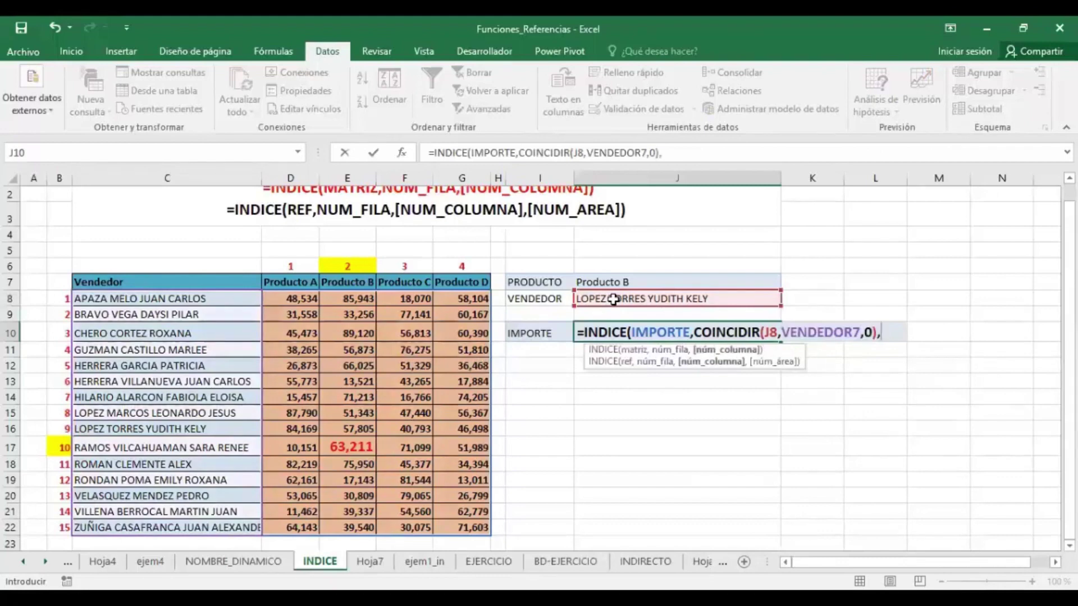
text(COINCIDIR()
- Complete it with COINCIDIR(J7,PRODUCTO7,0), giving 57,805.00, then start =FORMULATEXTO( in I13
click(628, 282)
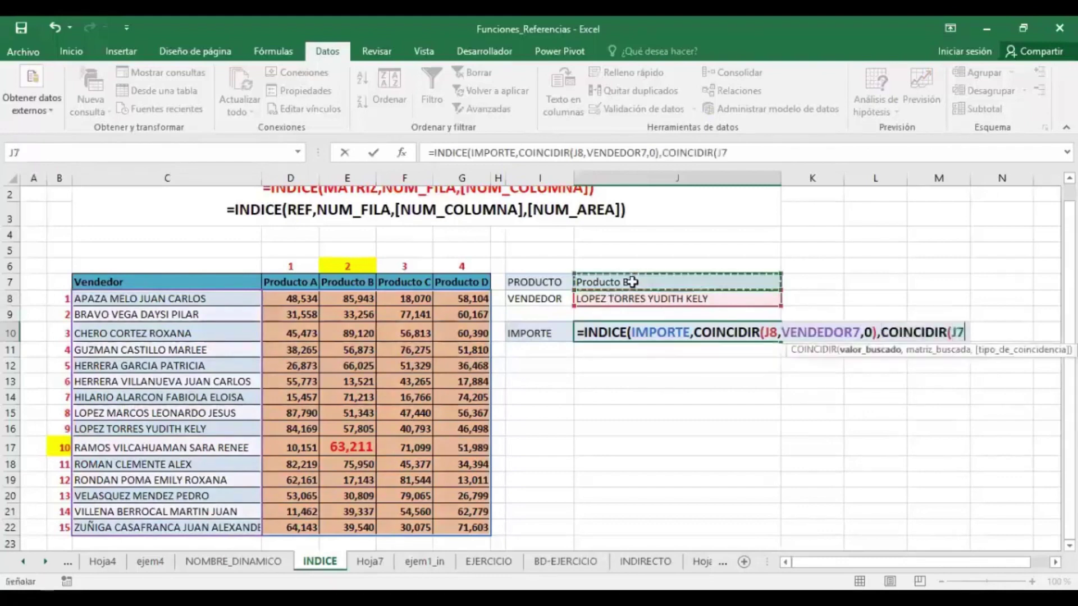
text(,)
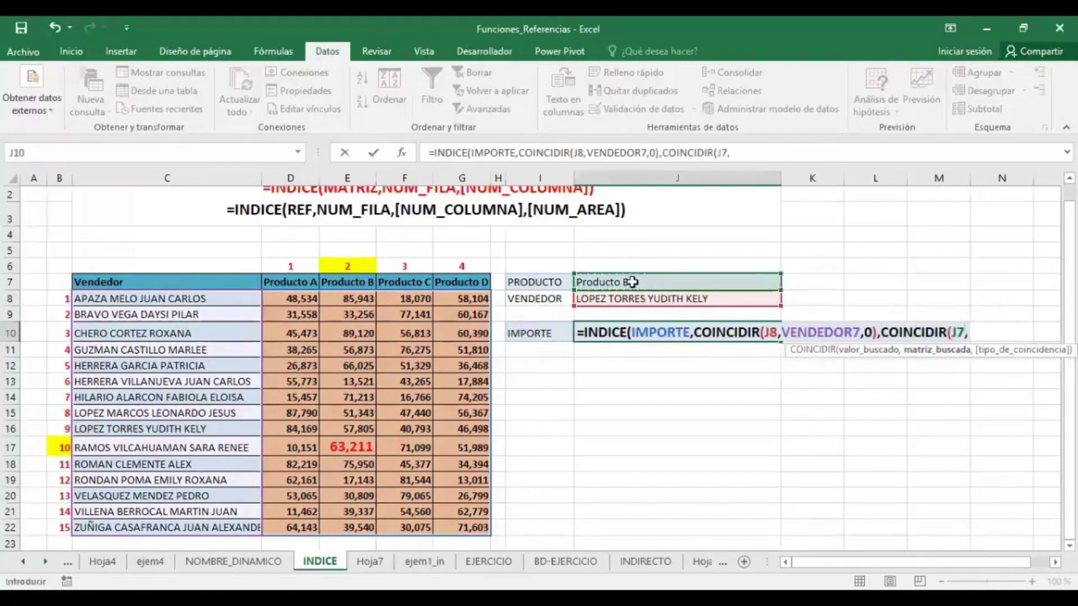
text(PRO)
key(Down)
key(Down)
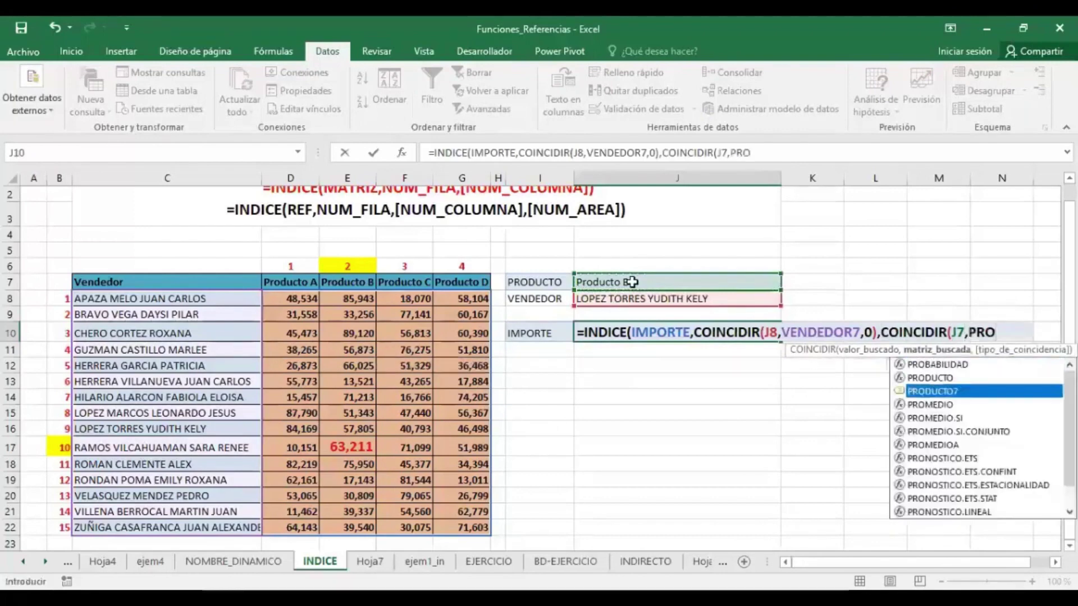
key(Tab)
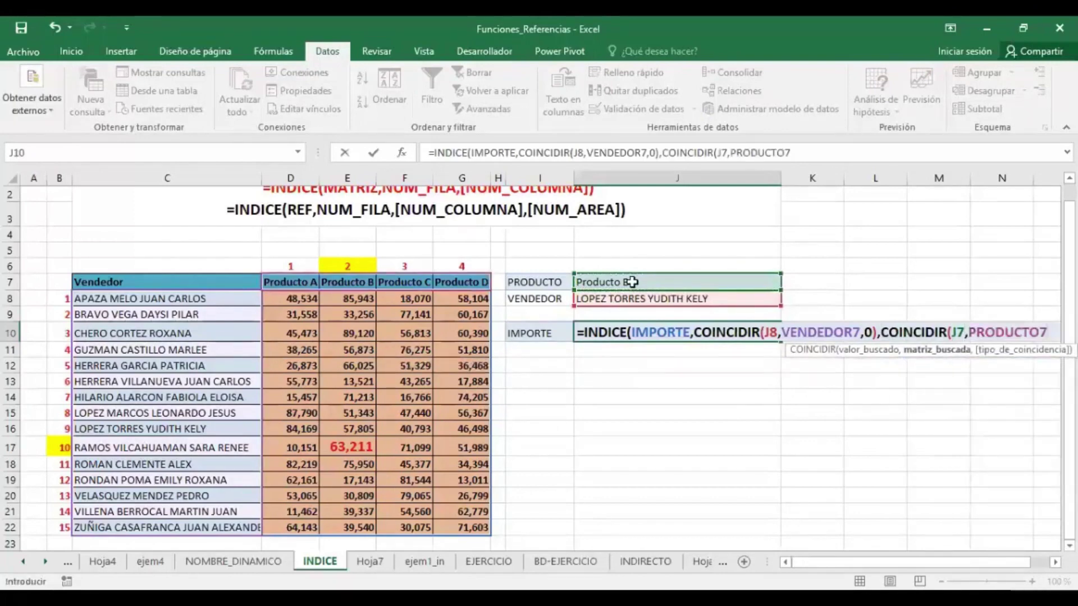
text(,0))
key(Return)
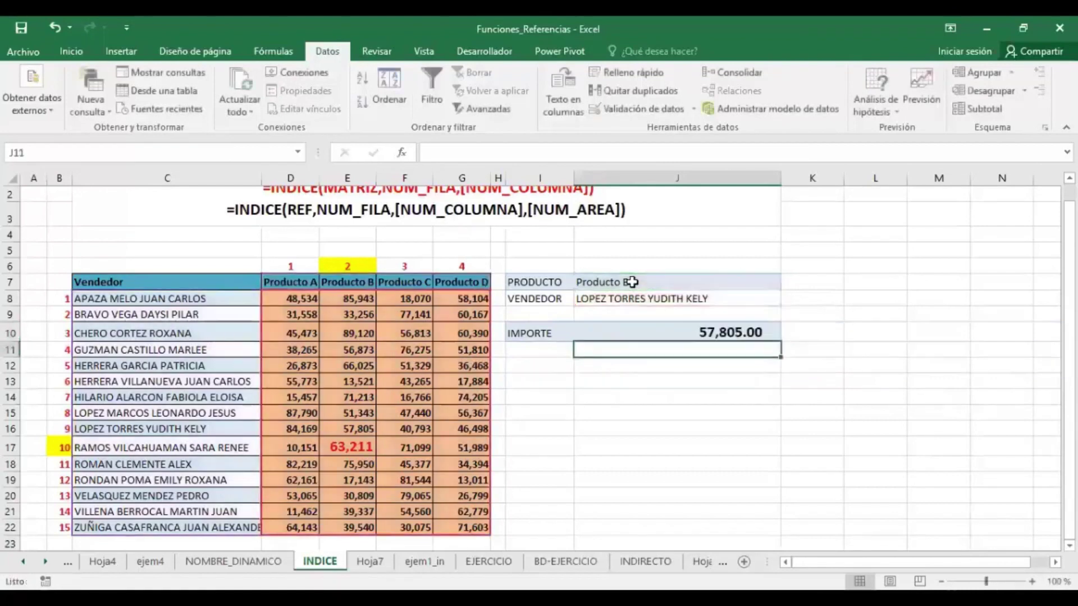
click(525, 383)
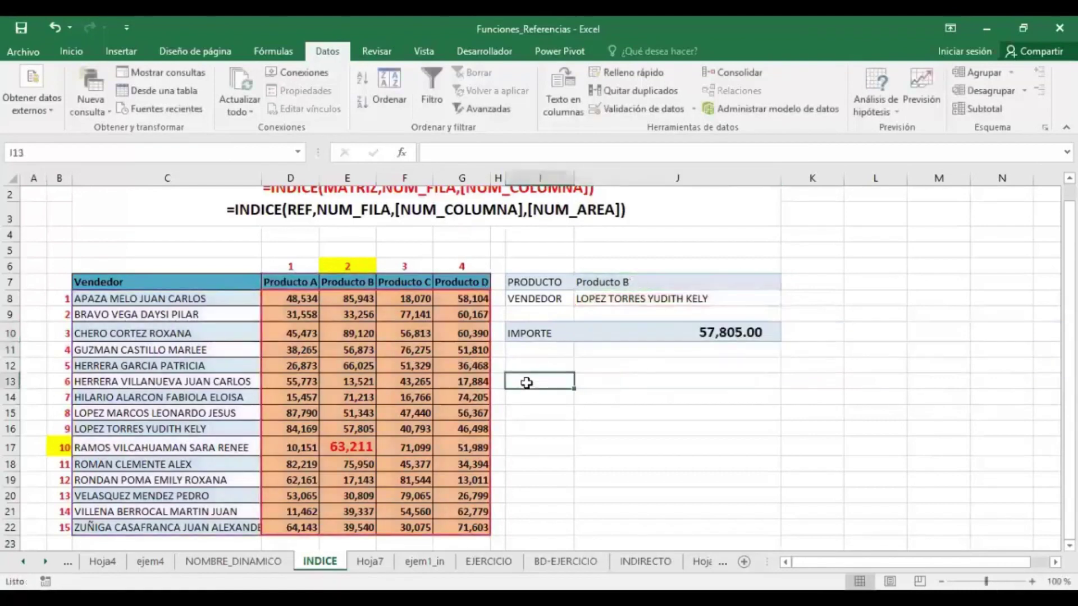
text(=)
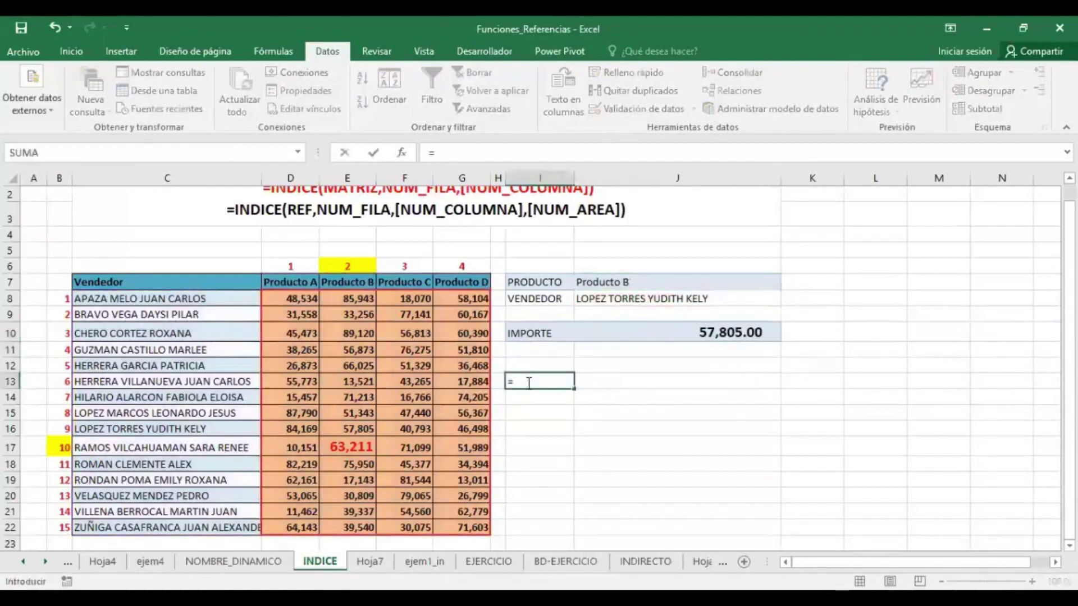
text(FORMULATEXTO()
- Point I13's FORMULATEXTO at J10 and enlarge its text to size 14
click(642, 334)
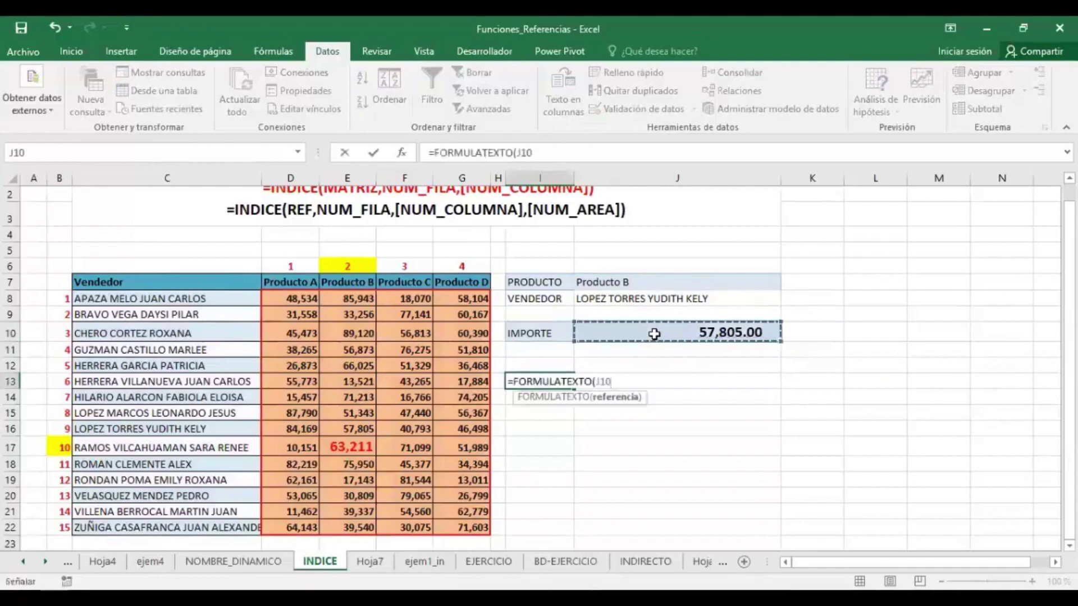
key(Return)
key(Up)
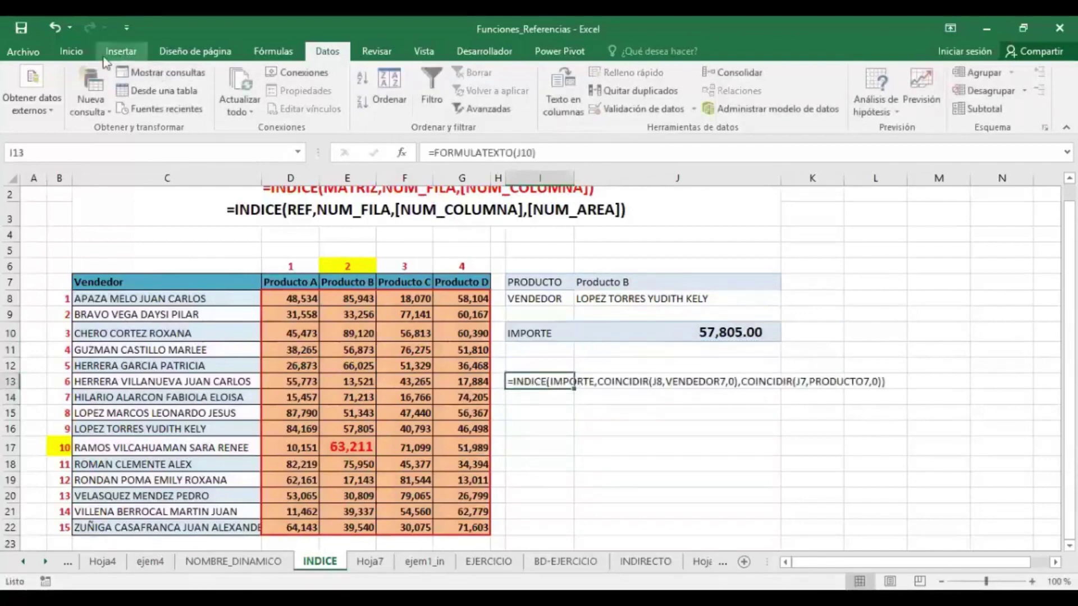
click(79, 57)
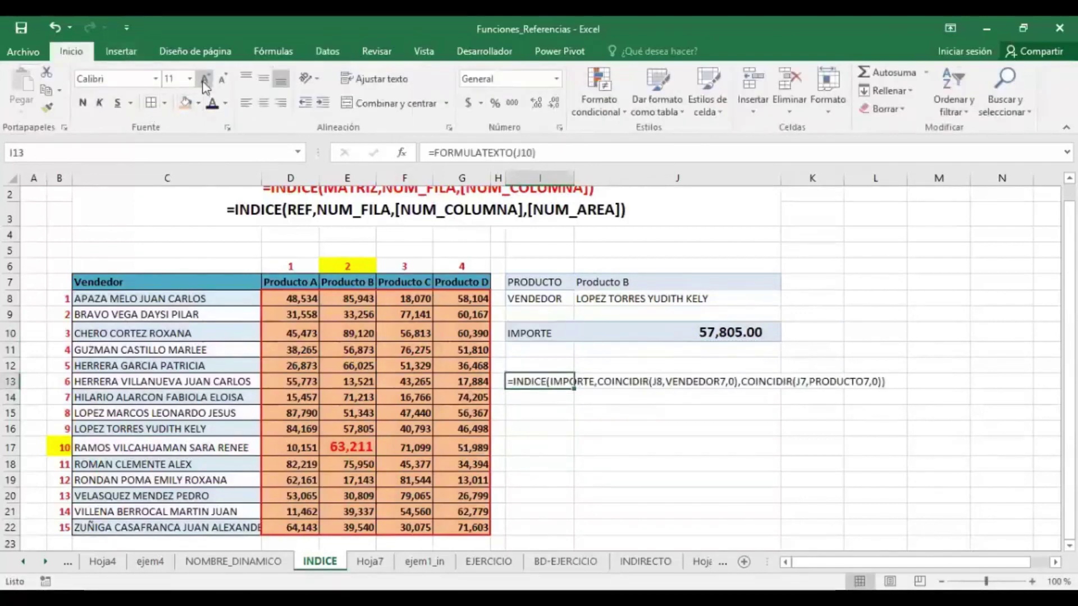
click(204, 80)
click(205, 80)
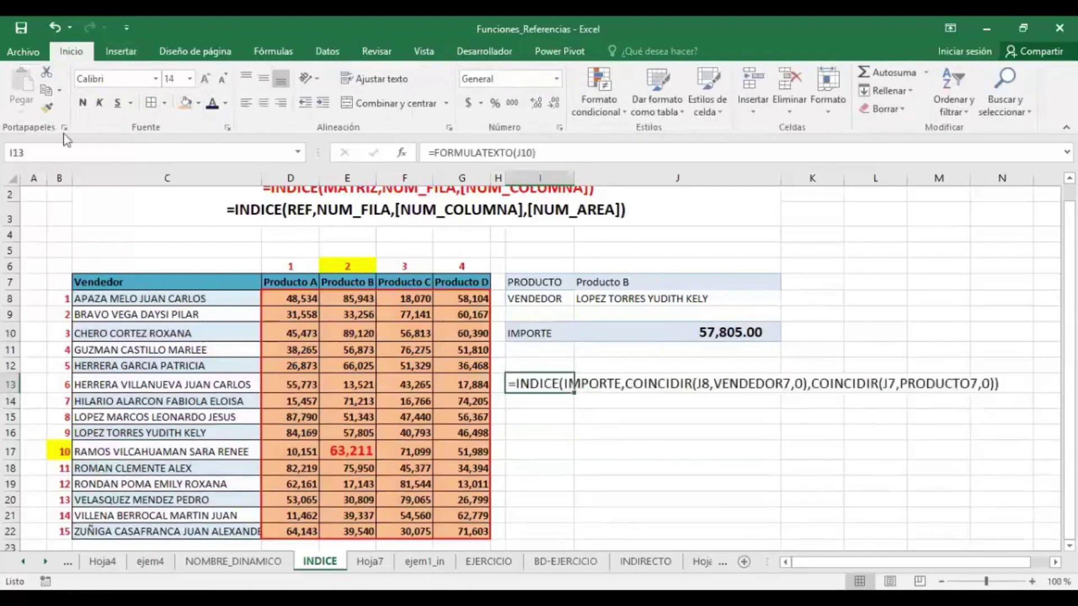
- Choose Producto D in J7, updating IMPORTE to 46,498.00, and open J8's seller list
click(756, 287)
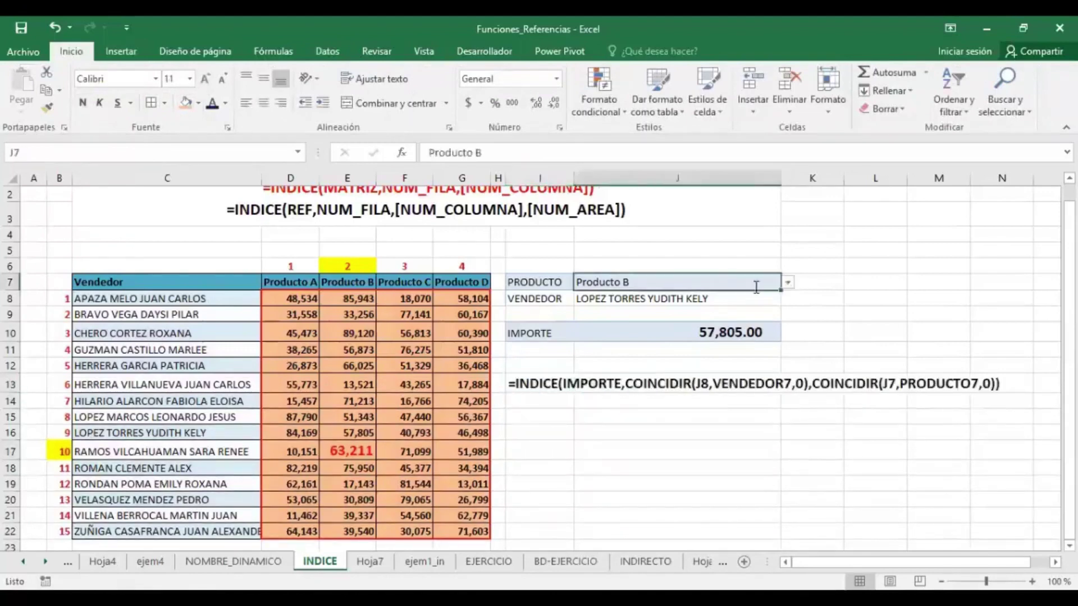
click(788, 282)
click(764, 320)
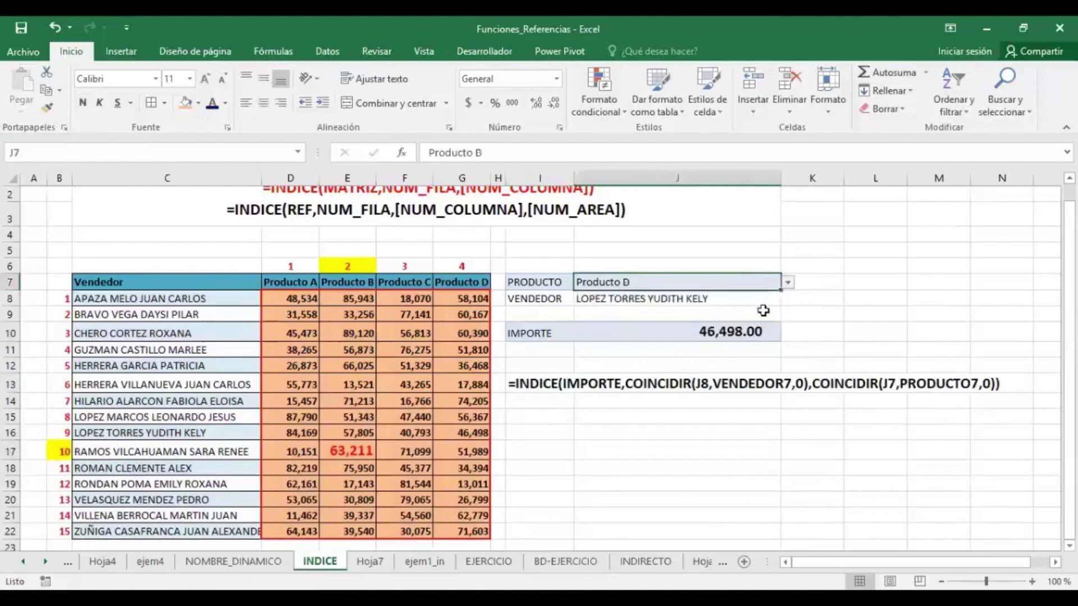
click(766, 303)
click(787, 298)
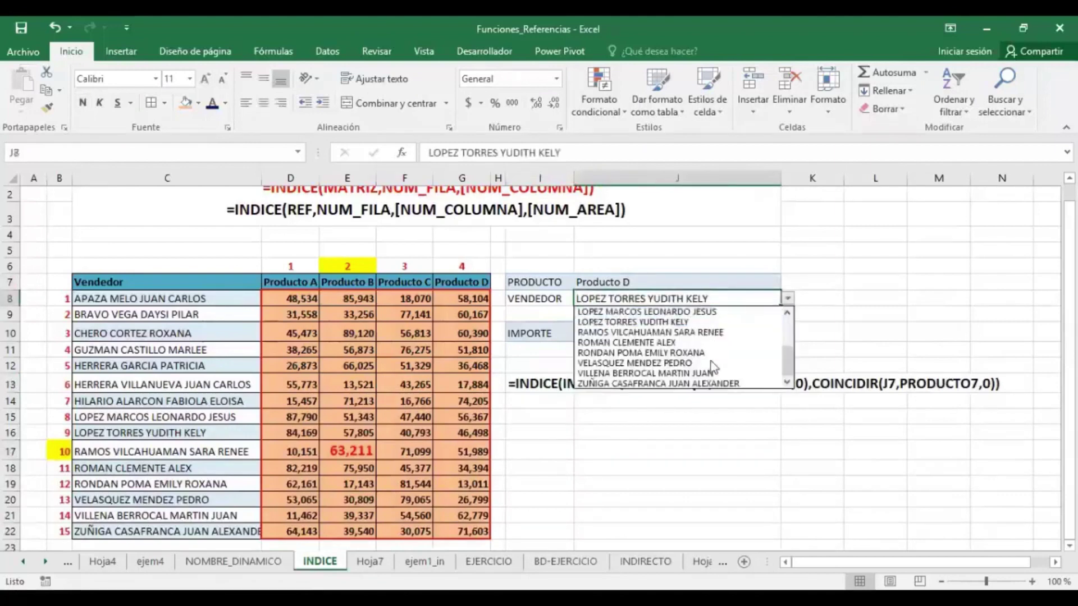
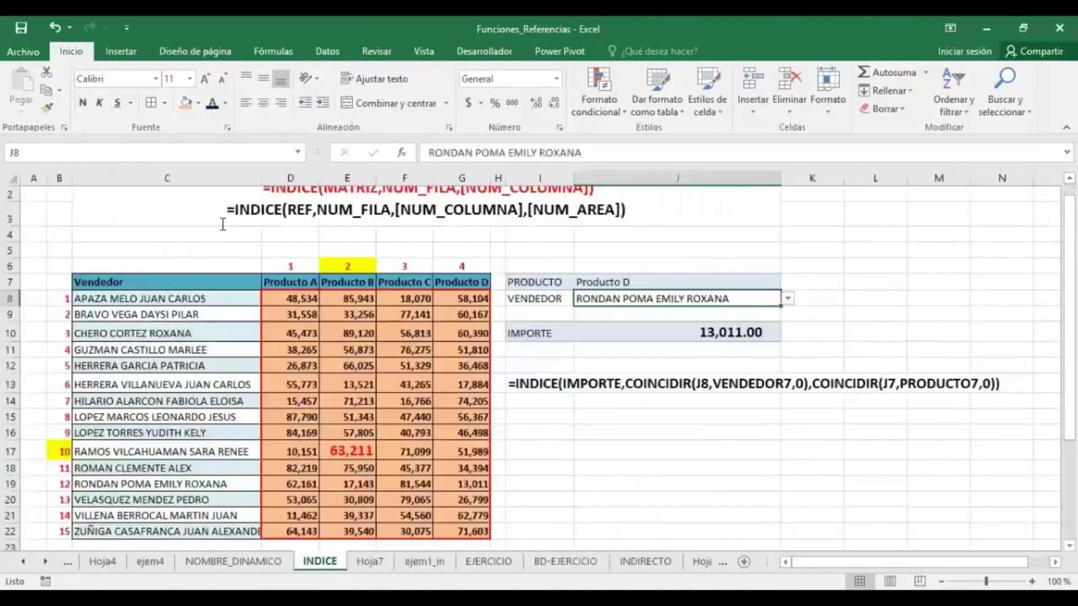
- Copy the reference-form syntax =INDICE(REF,NUM_FILA,[NUM_COLUMNA],[NUM_AREA]) from the INDICE sheet
scroll(605, 223, up, 1)
double_click(607, 225)
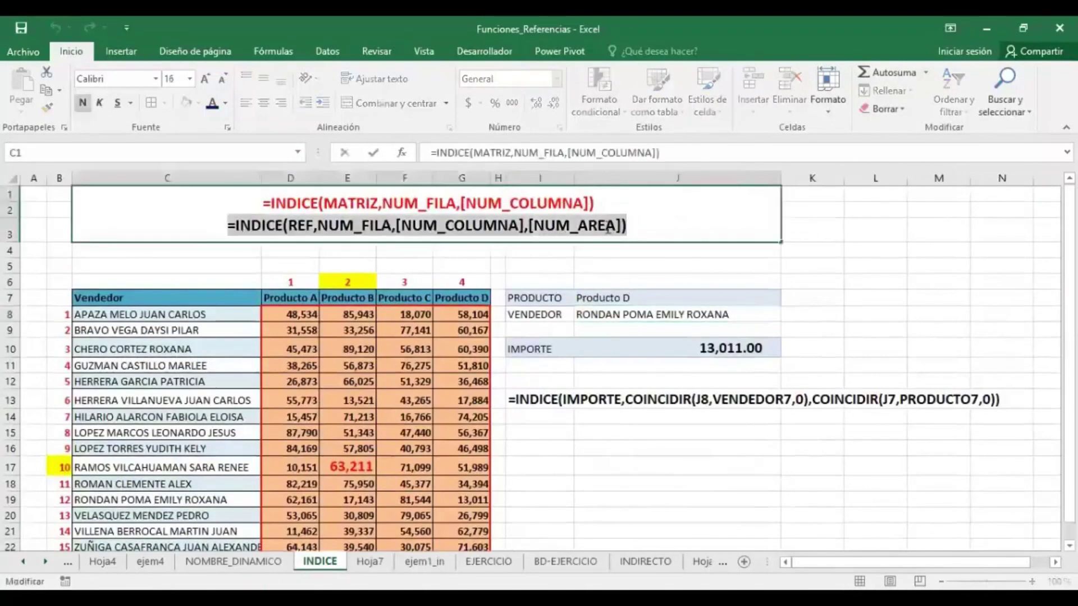
right_click(644, 254)
click(711, 257)
key(Escape)
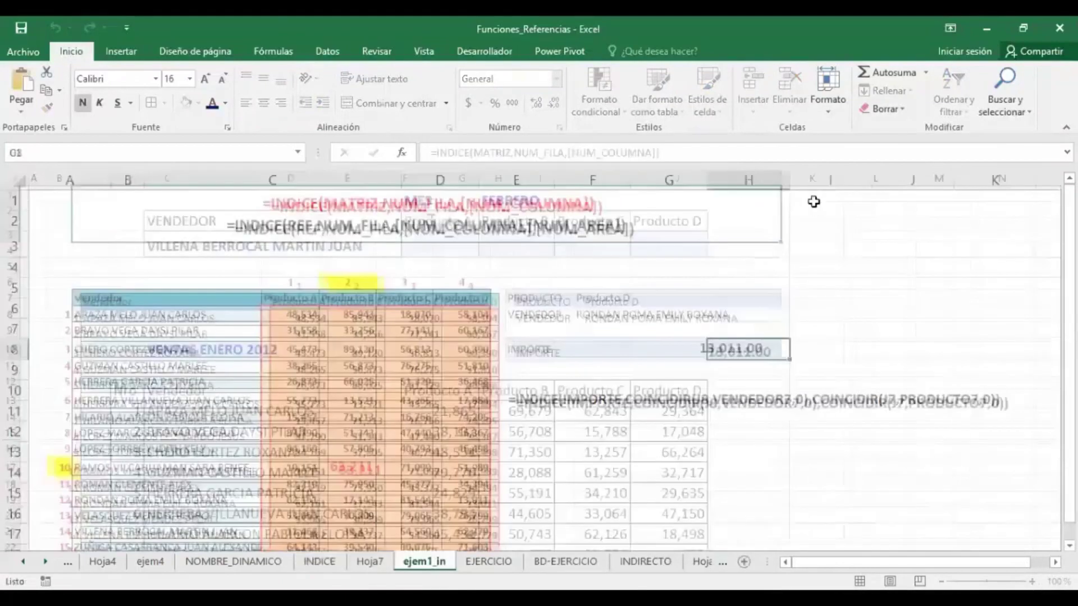
- Paste the INDICE syntax into cell I2 of the ejem1_in sheet and confirm the entry
right_click(815, 215)
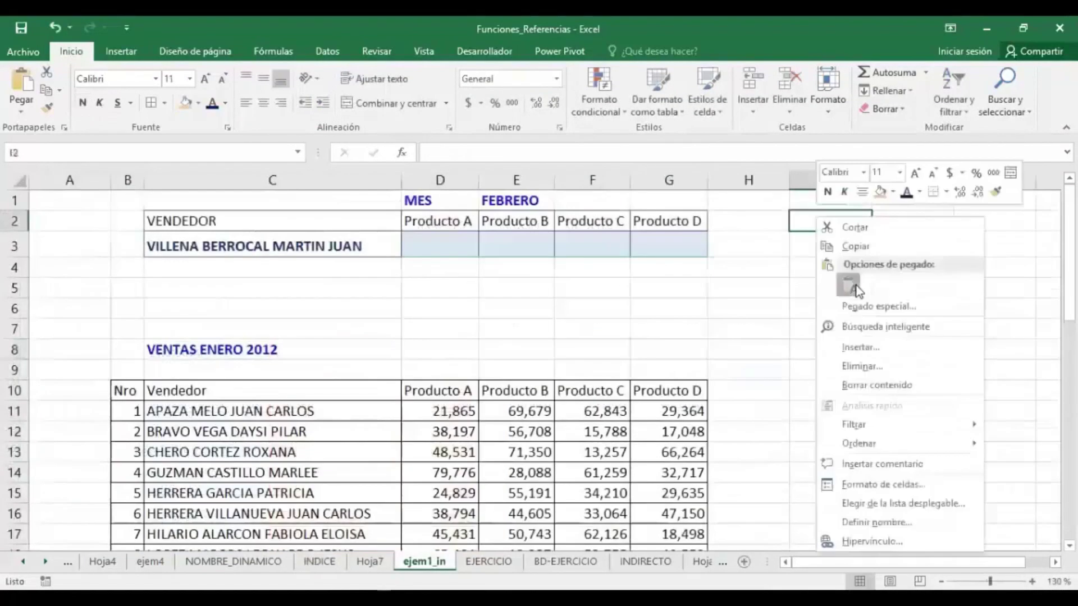
click(848, 285)
double_click(810, 221)
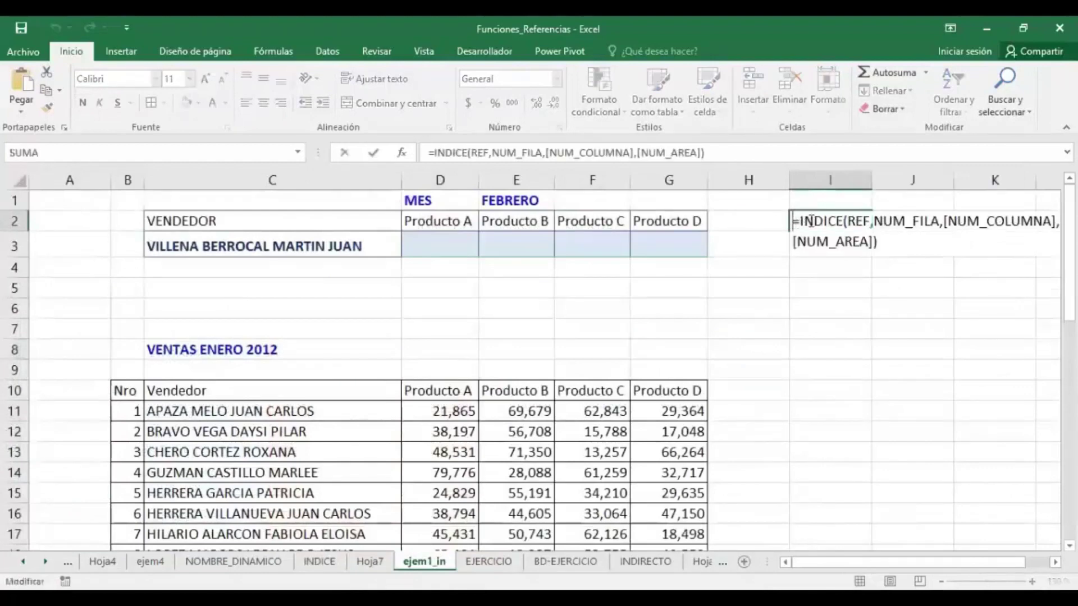
key(alt+Return)
key(Return)
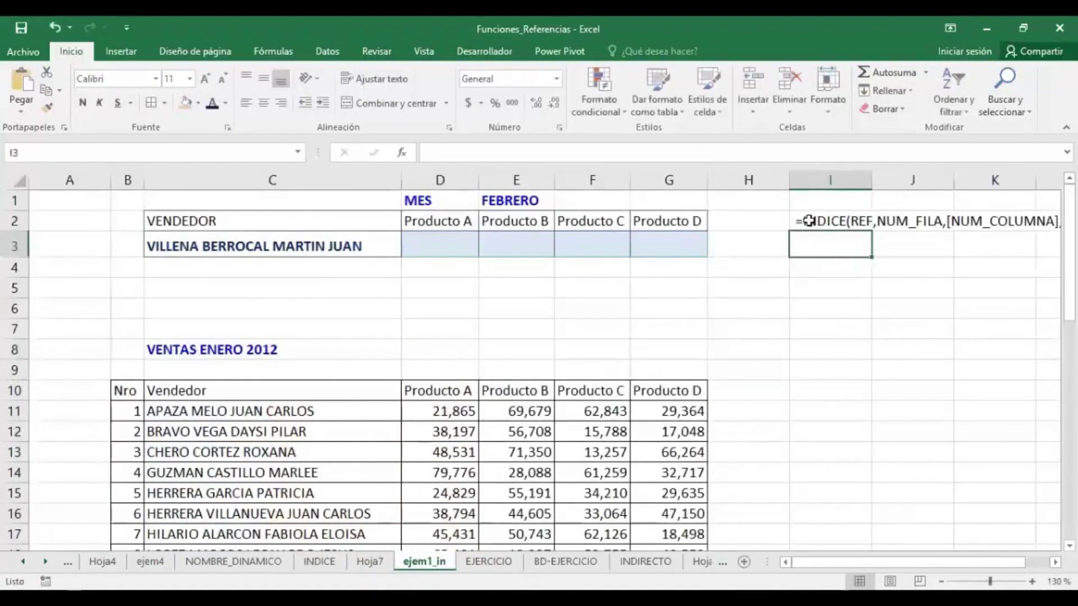
click(808, 220)
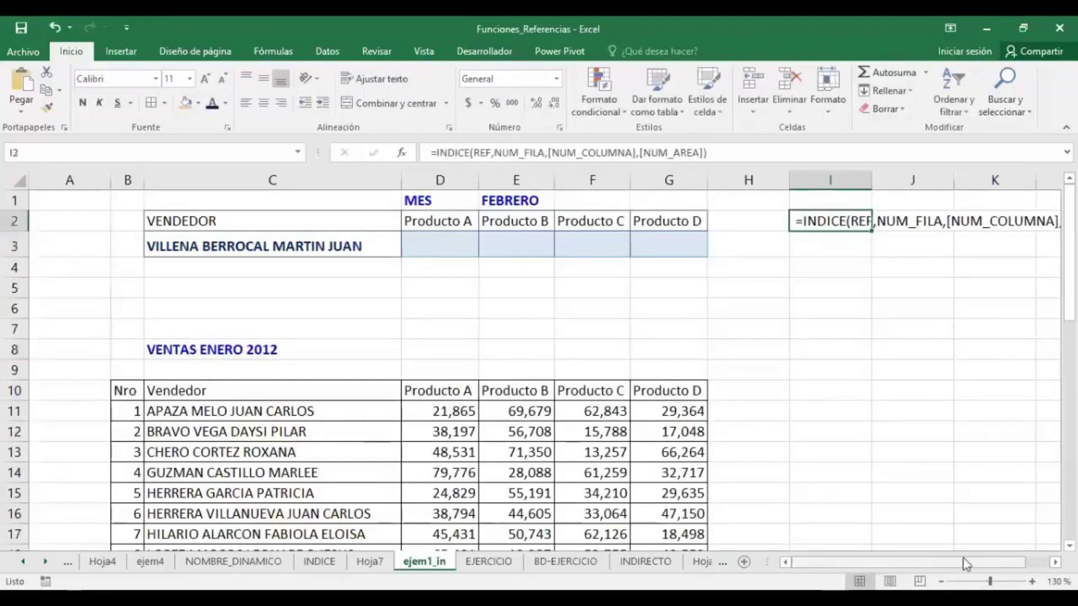
scroll(964, 563, right, 1)
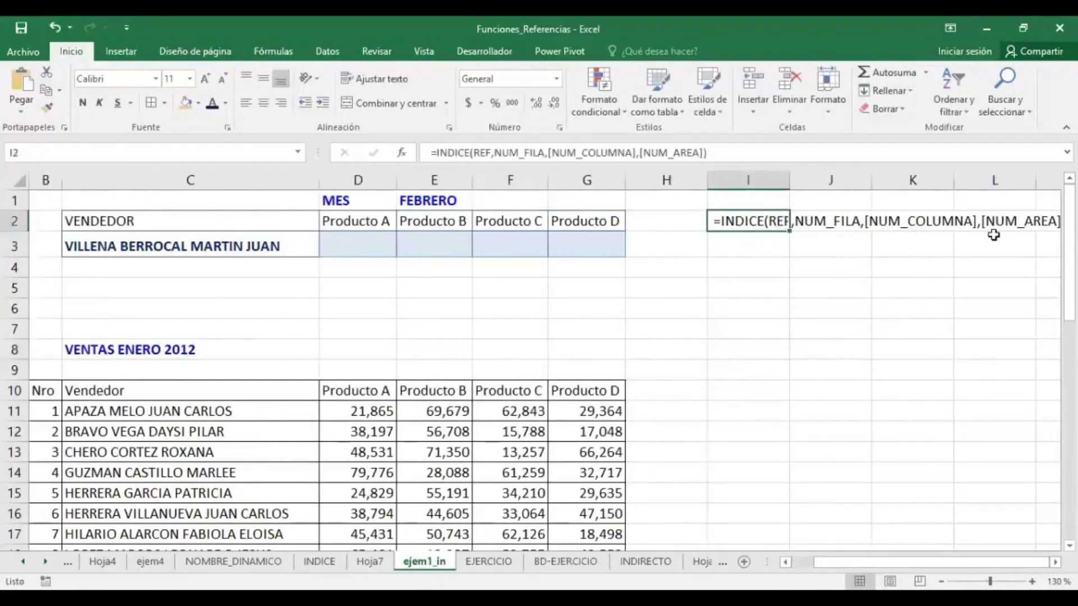
click(598, 348)
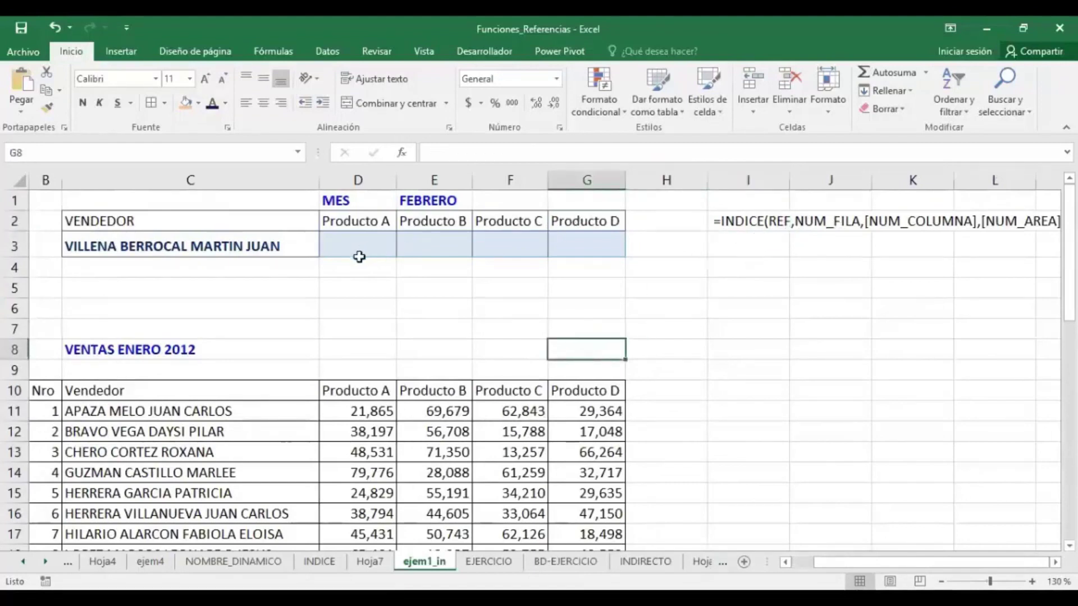
- Fill the January sales figures D11:G25 orange and name the range ENERO
scroll(359, 256, down, 1)
scroll(359, 255, down, 1)
scroll(314, 255, down, 1)
scroll(254, 256, down, 1)
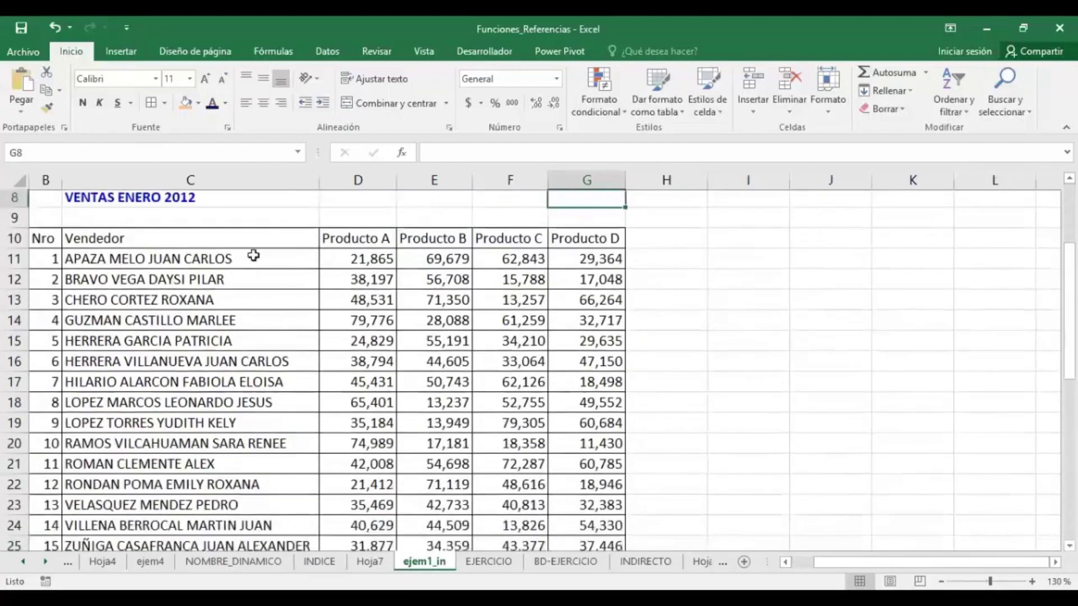
scroll(380, 325, up, 1)
scroll(168, 224, up, 3)
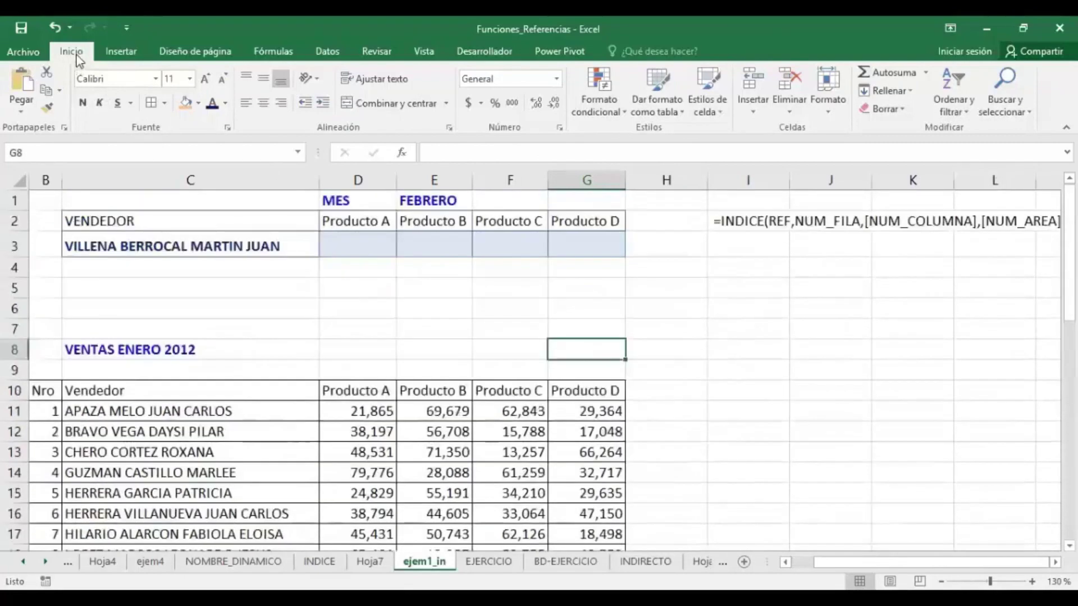
double_click(78, 55)
scroll(433, 387, down, 1)
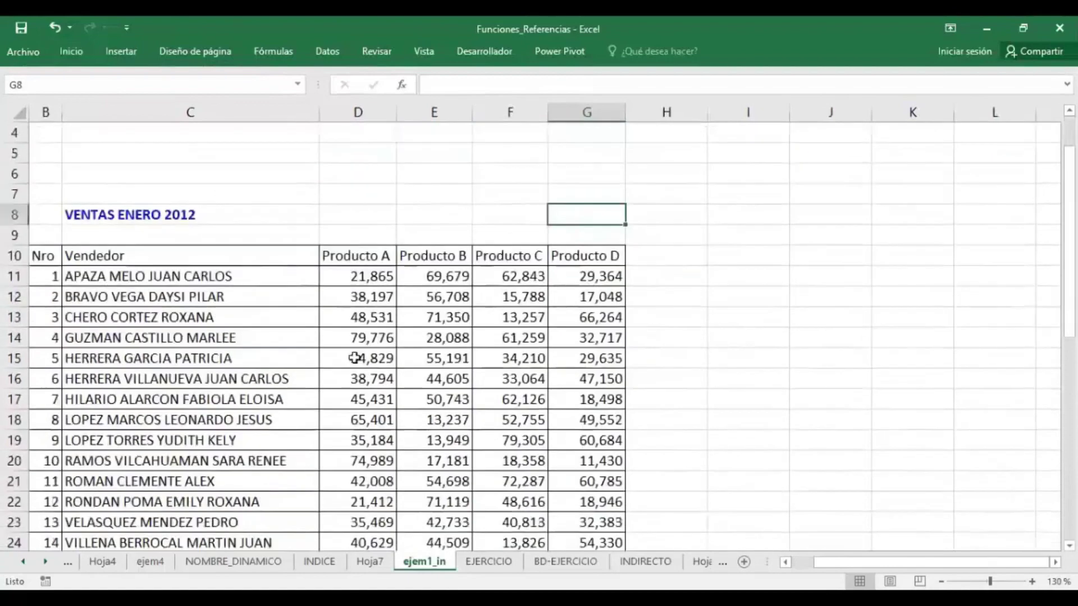
scroll(266, 261, down, 1)
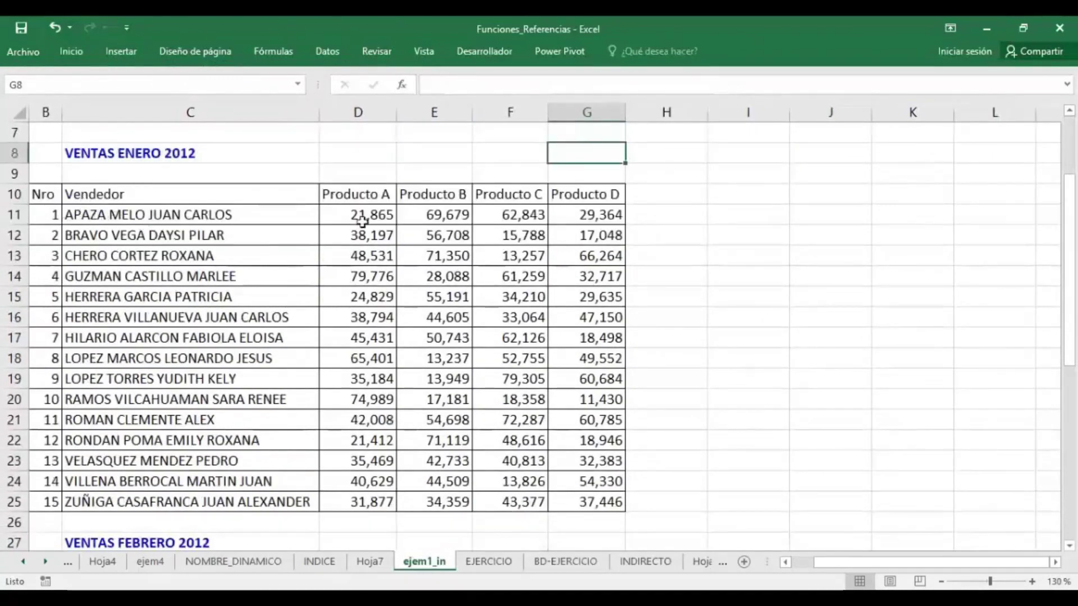
drag(362, 222, 577, 498)
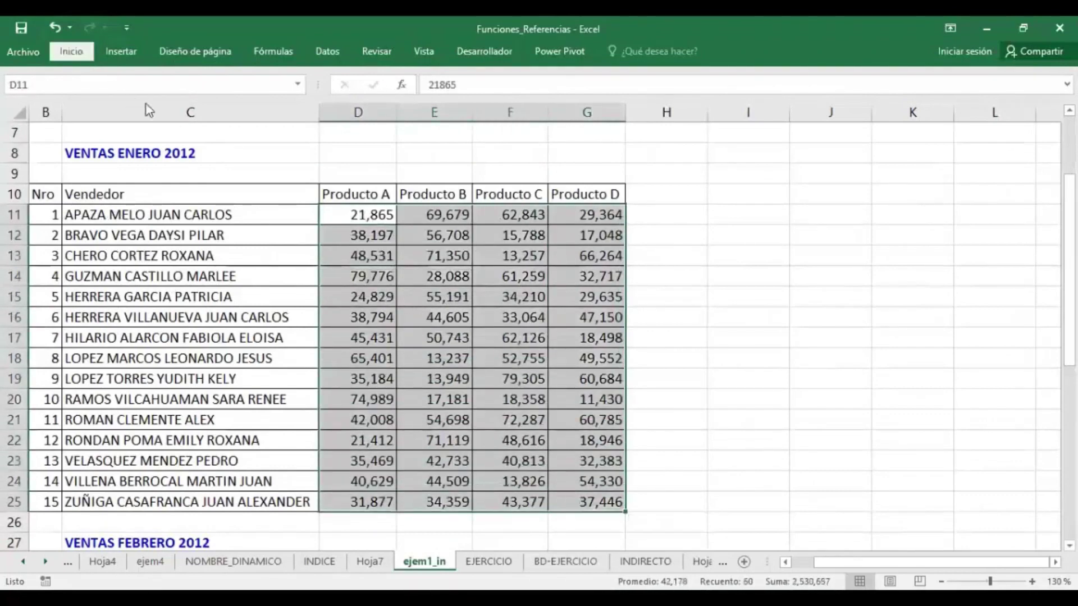
click(188, 107)
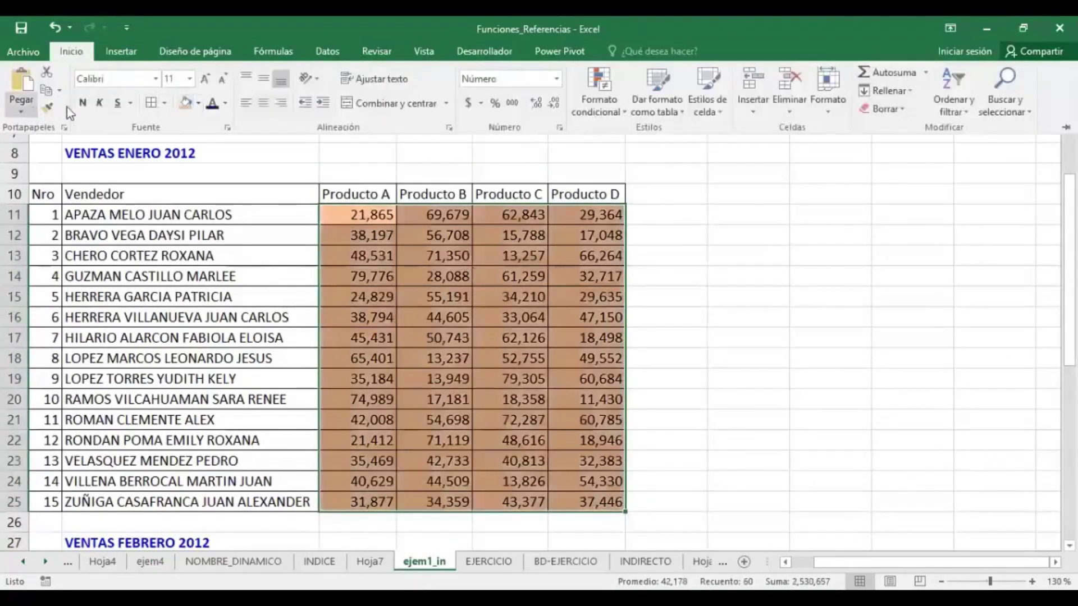
click(484, 330)
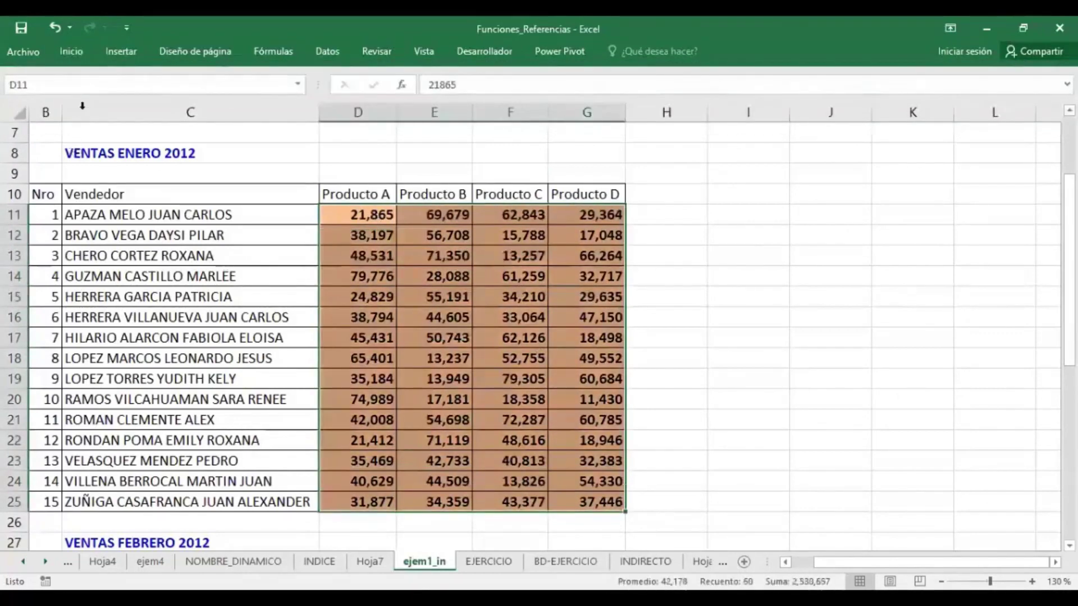
click(91, 87)
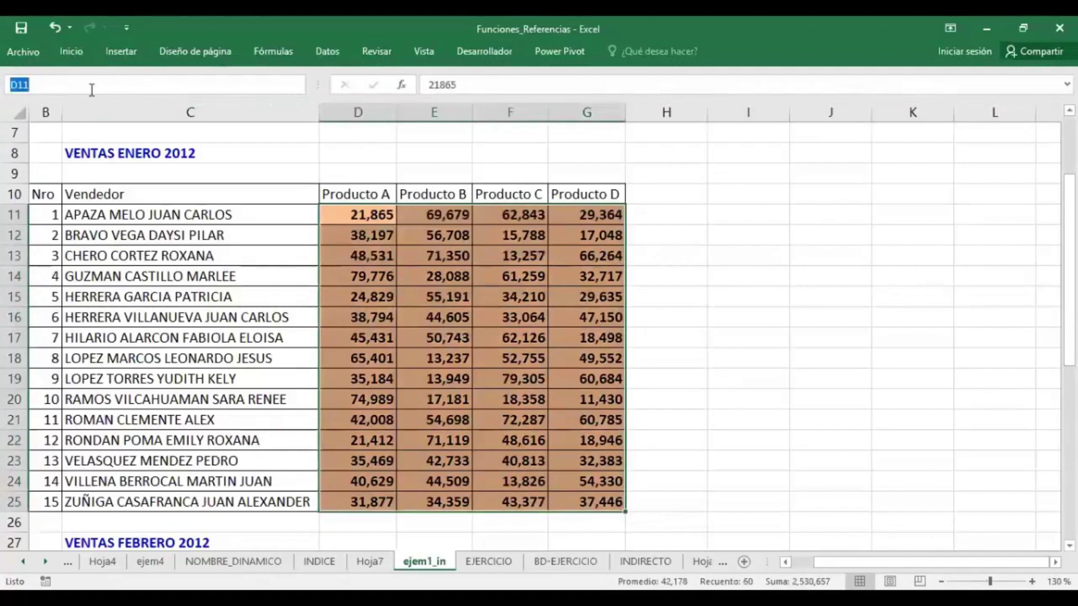
text(ENERO)
key(Return)
- Fill the February sales figures D30:G44 light blue and name the range FEBRERO
scroll(364, 349, down, 2)
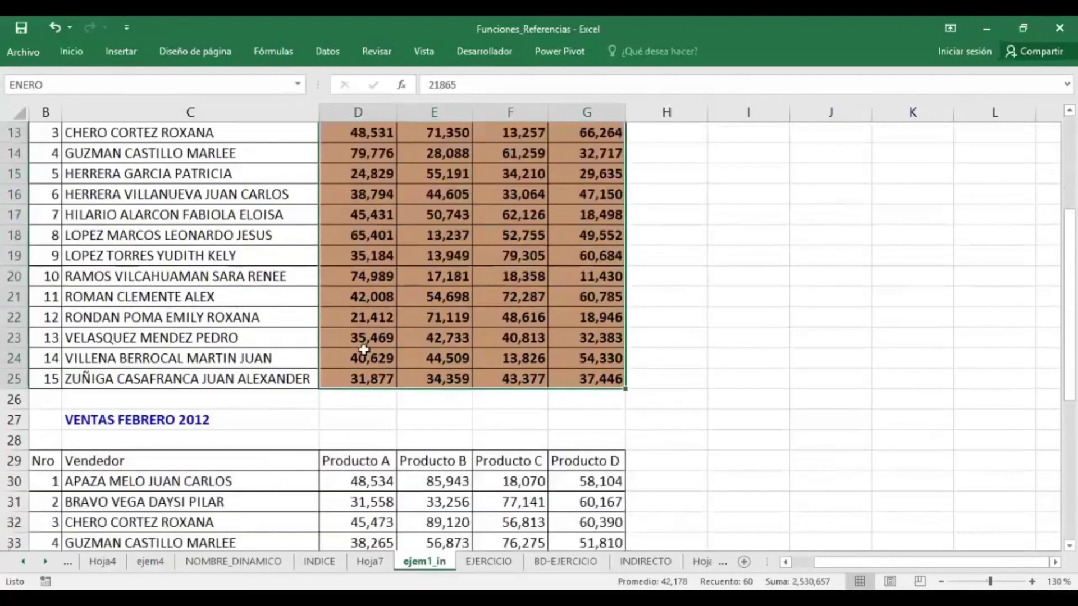
scroll(356, 344, down, 4)
mouse_move(374, 235)
mouse_down()
mouse_move(549, 331)
mouse_move(595, 525)
mouse_up()
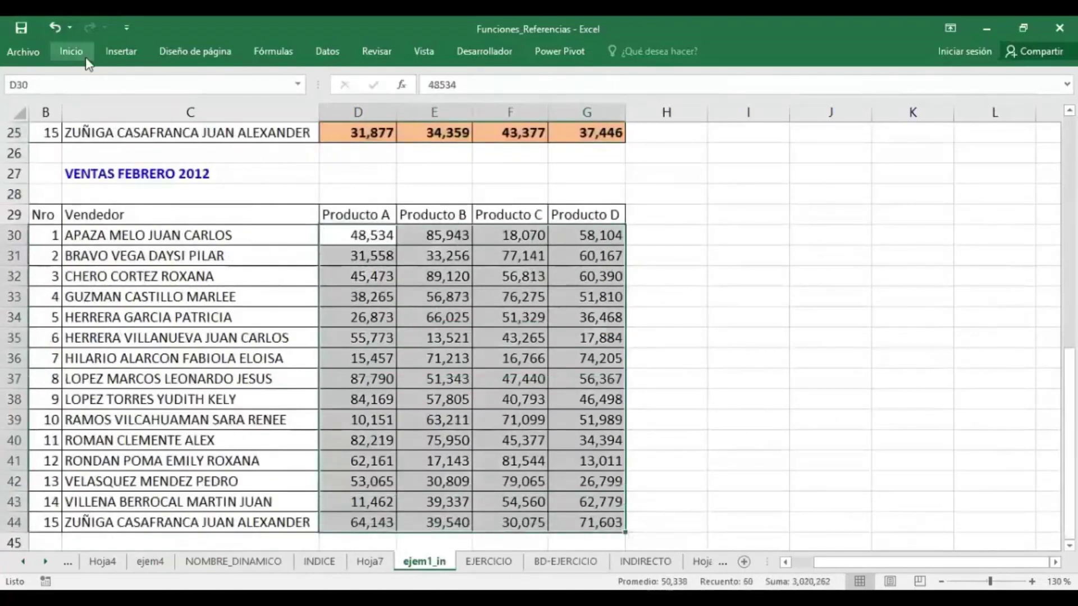
click(73, 52)
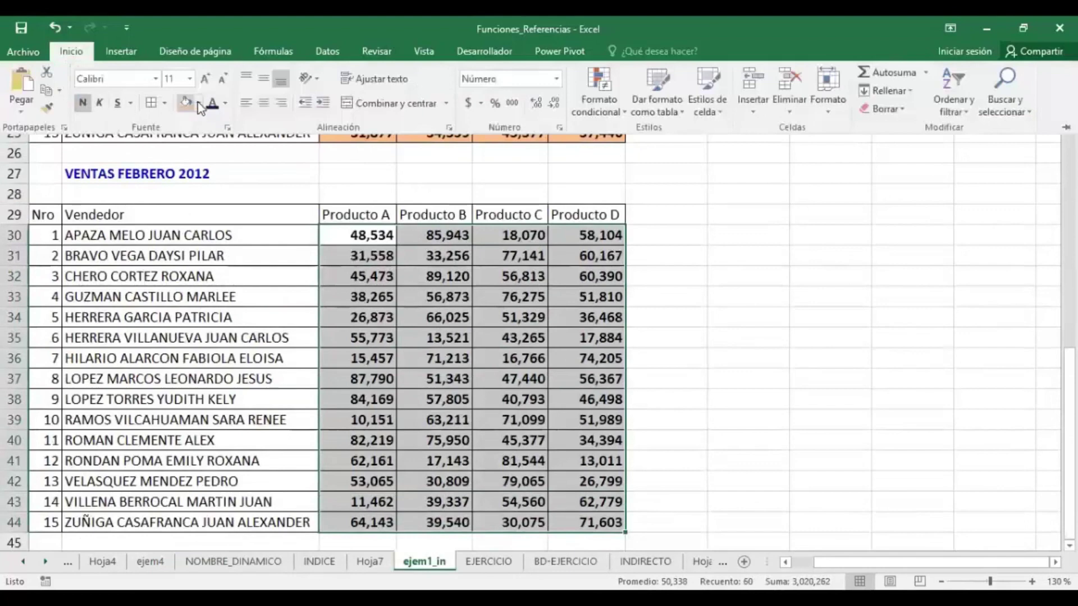
click(198, 104)
click(294, 166)
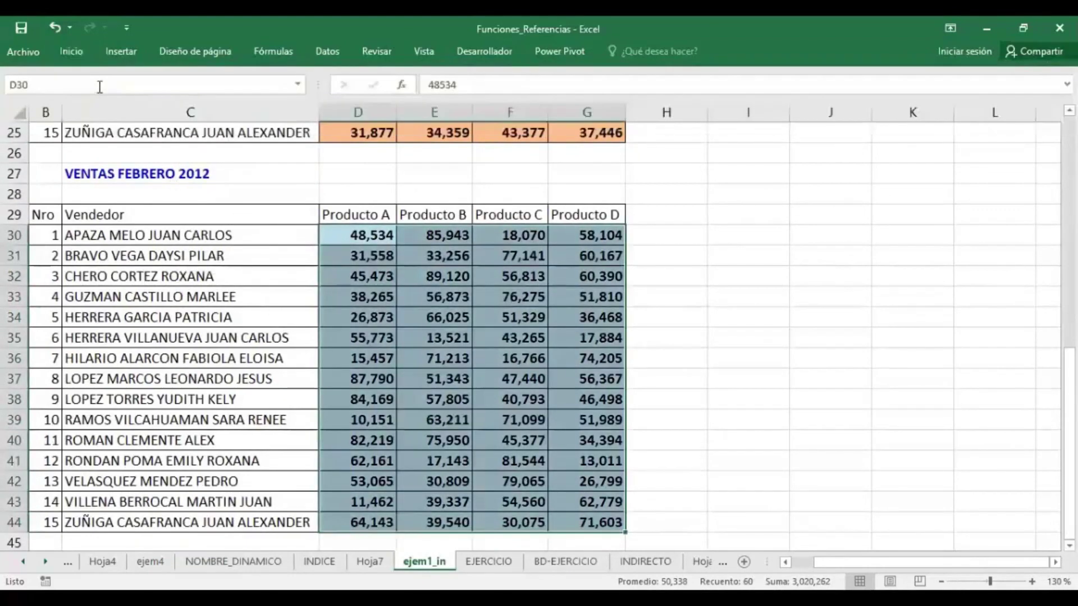
click(100, 86)
text(FEBRERO)
key(Return)
click(415, 276)
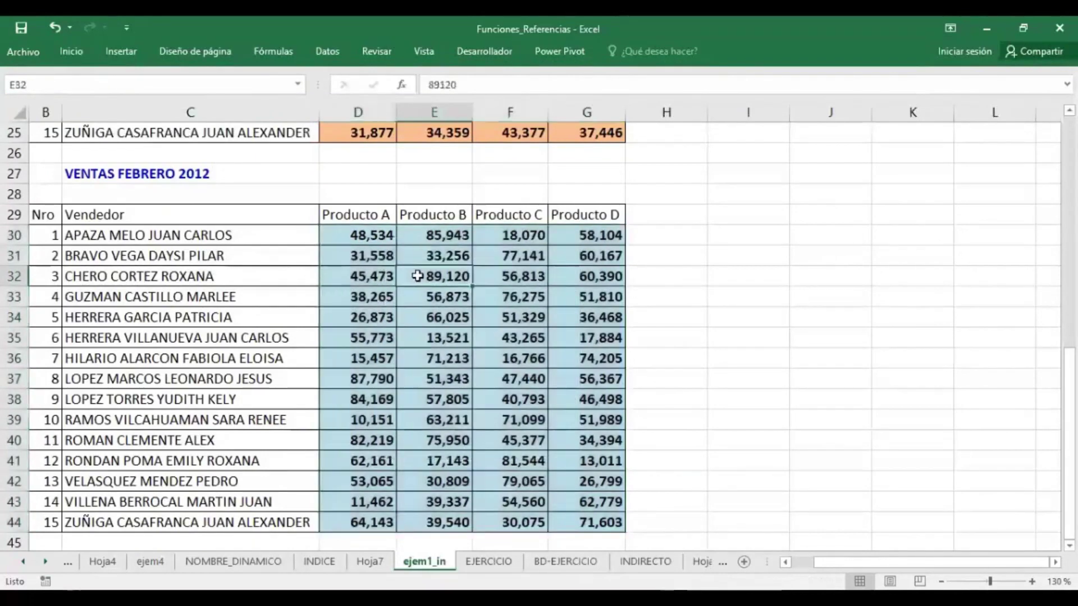
- Select the Producto A–D header cells D10:G10 of the January table
scroll(421, 206, up, 1)
scroll(421, 277, up, 1)
scroll(409, 264, up, 4)
scroll(359, 254, up, 2)
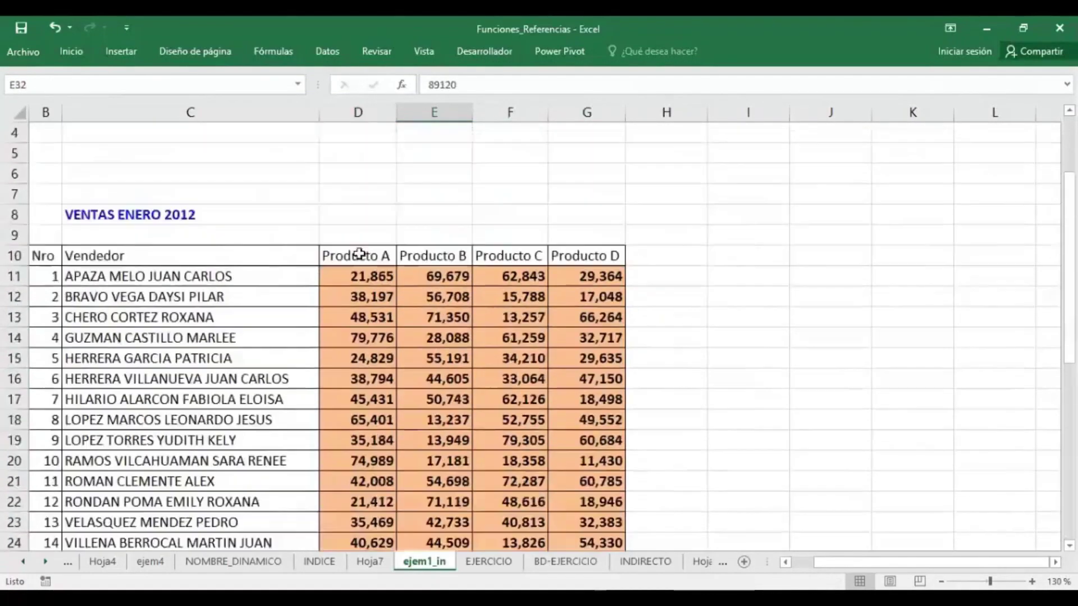
drag(359, 254, 592, 261)
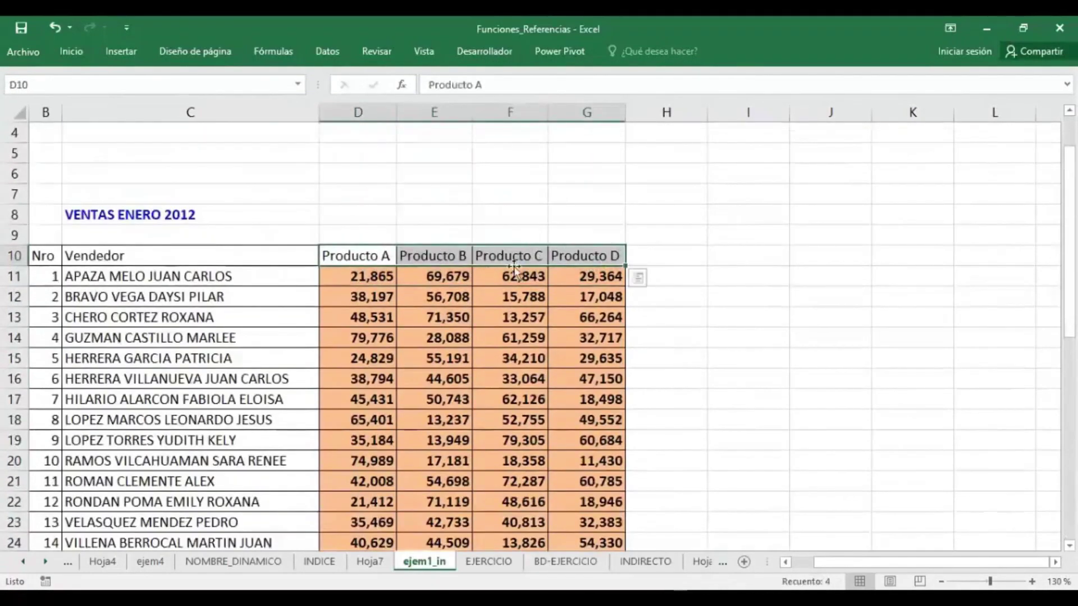
scroll(514, 268, down, 3)
drag(361, 457, 580, 454)
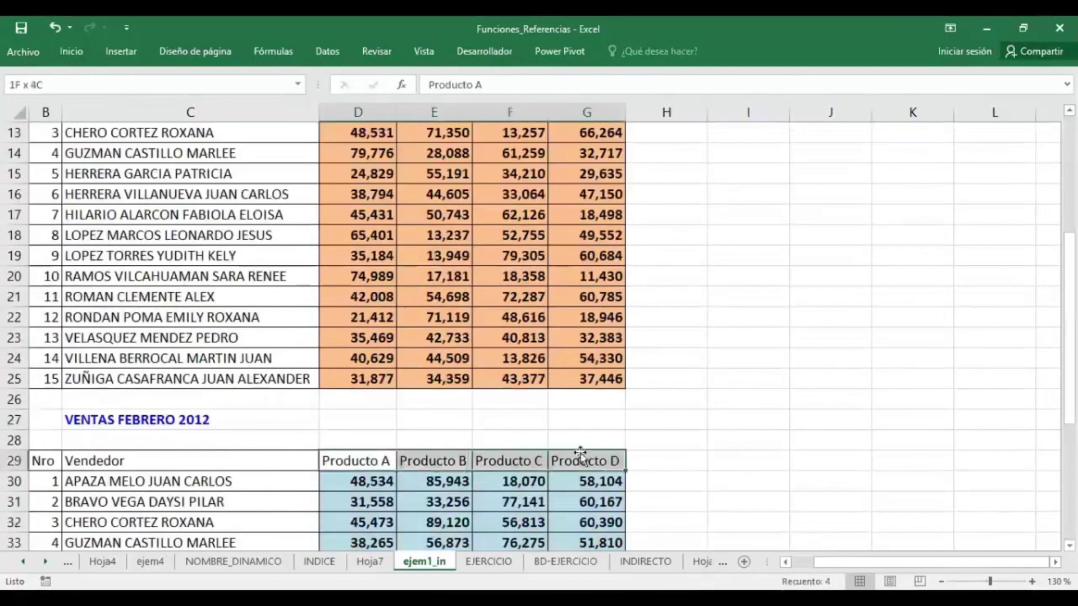
click(428, 424)
scroll(418, 314, up, 3)
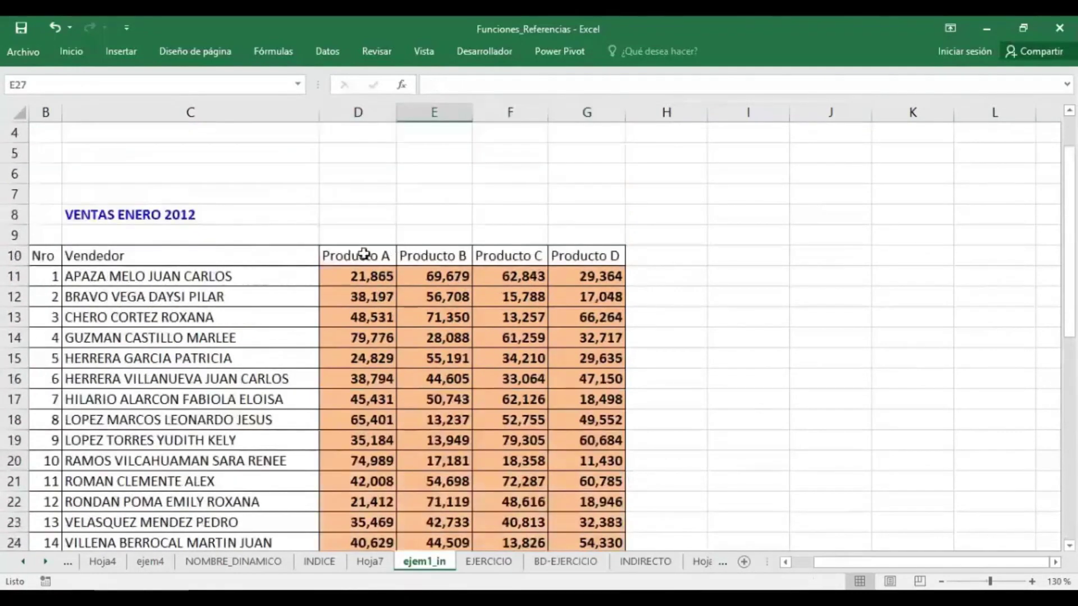
drag(364, 254, 581, 255)
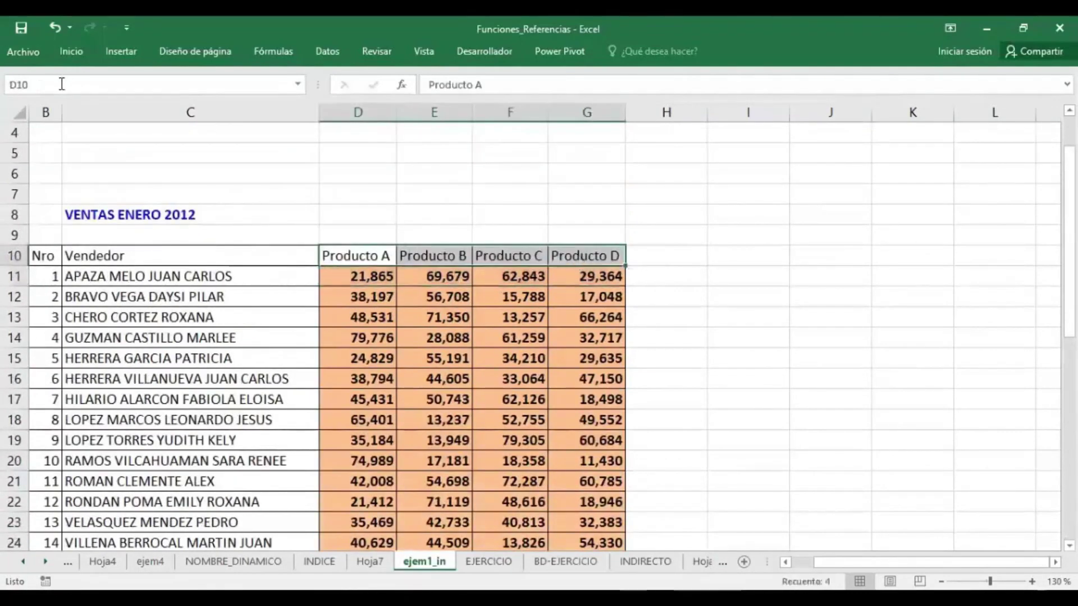
- Name the selected header range PRODUCTO2012 in the Name Box
scroll(412, 298, down, 3)
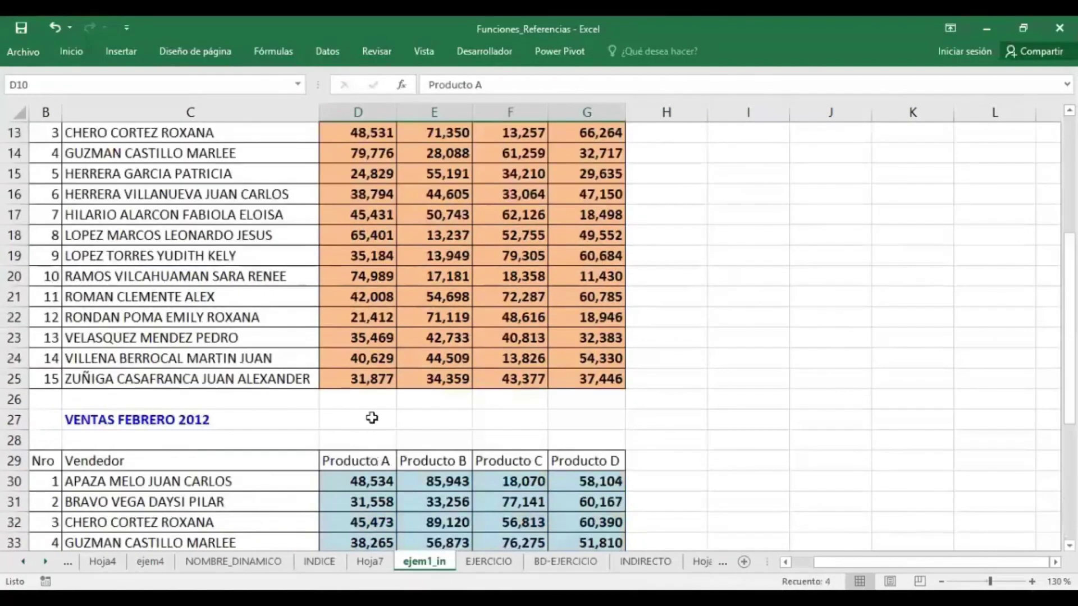
scroll(376, 412, up, 3)
scroll(393, 438, down, 3)
scroll(413, 448, up, 3)
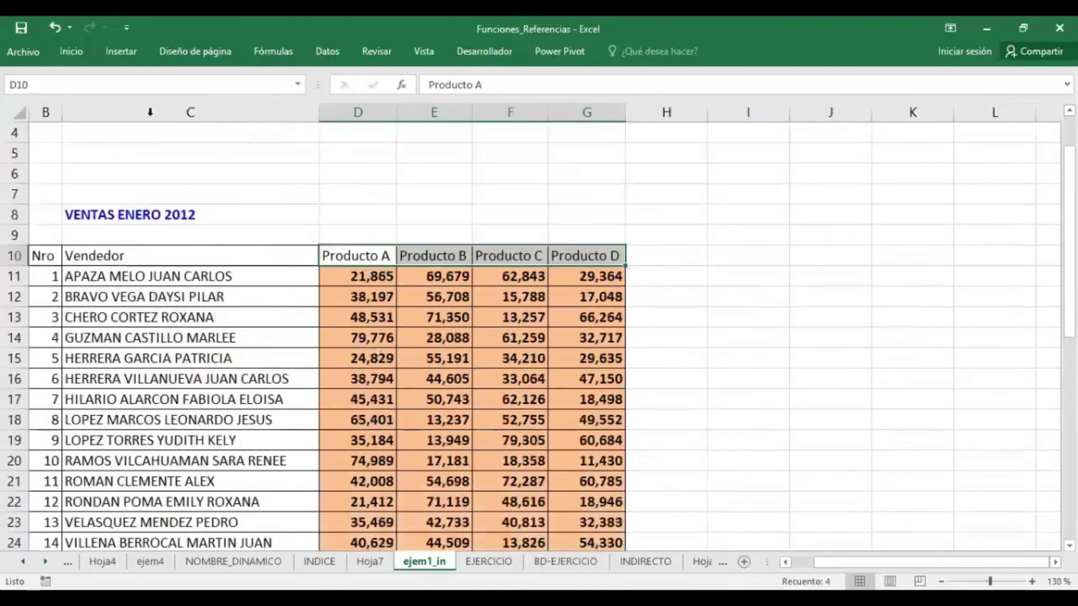
scroll(430, 377, down, 3)
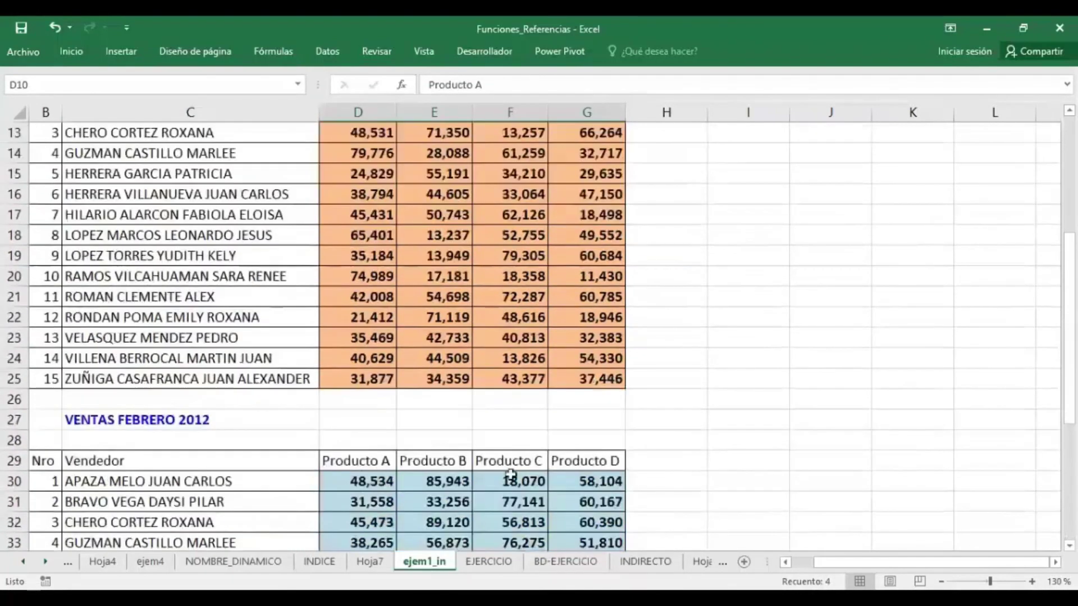
scroll(239, 194, up, 2)
scroll(238, 192, up, 2)
click(101, 79)
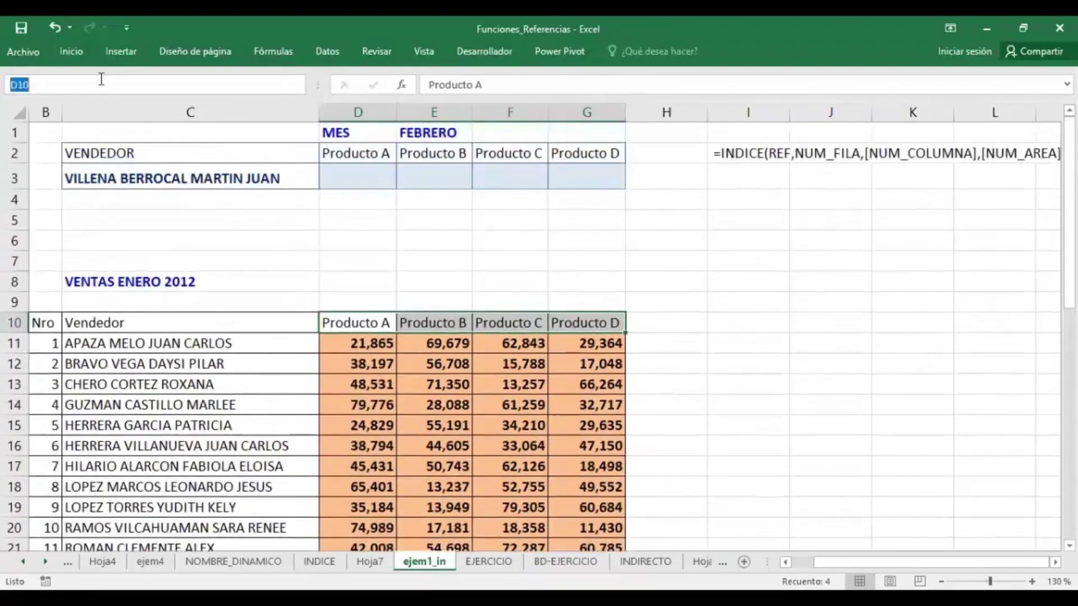
text(PRODUCTO2012)
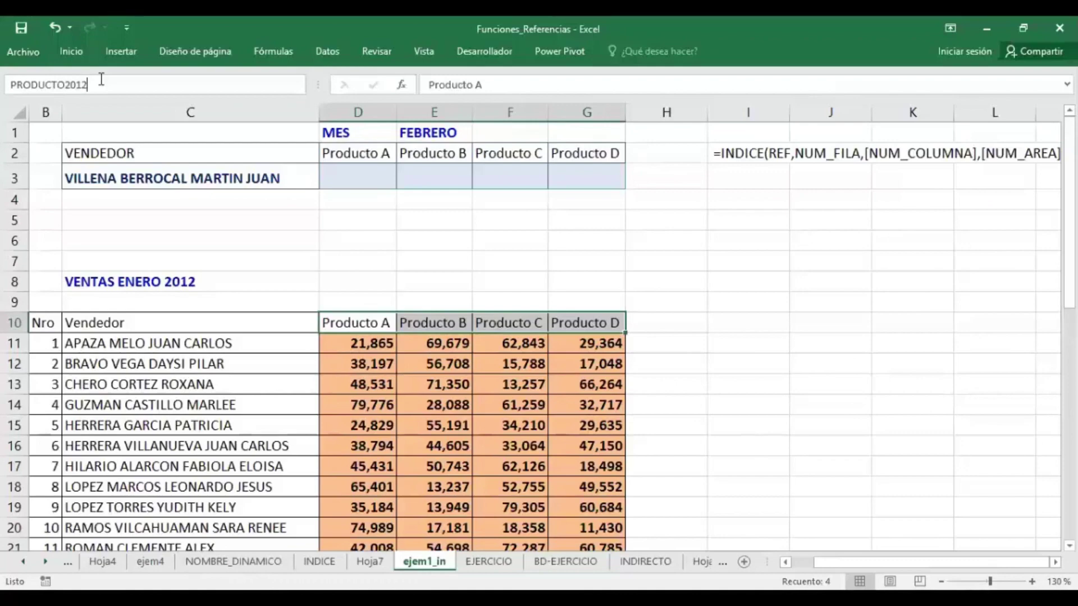
key(Return)
- Name the January vendor names C11:C25 VENDEDOR2012
scroll(437, 320, down, 1)
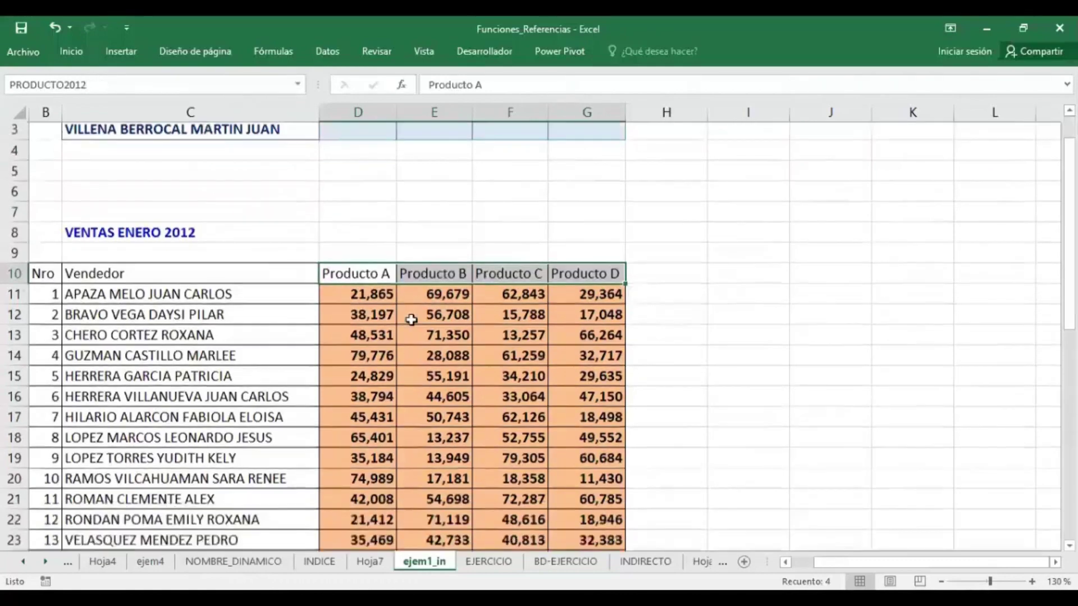
scroll(299, 241, down, 1)
drag(281, 215, 286, 502)
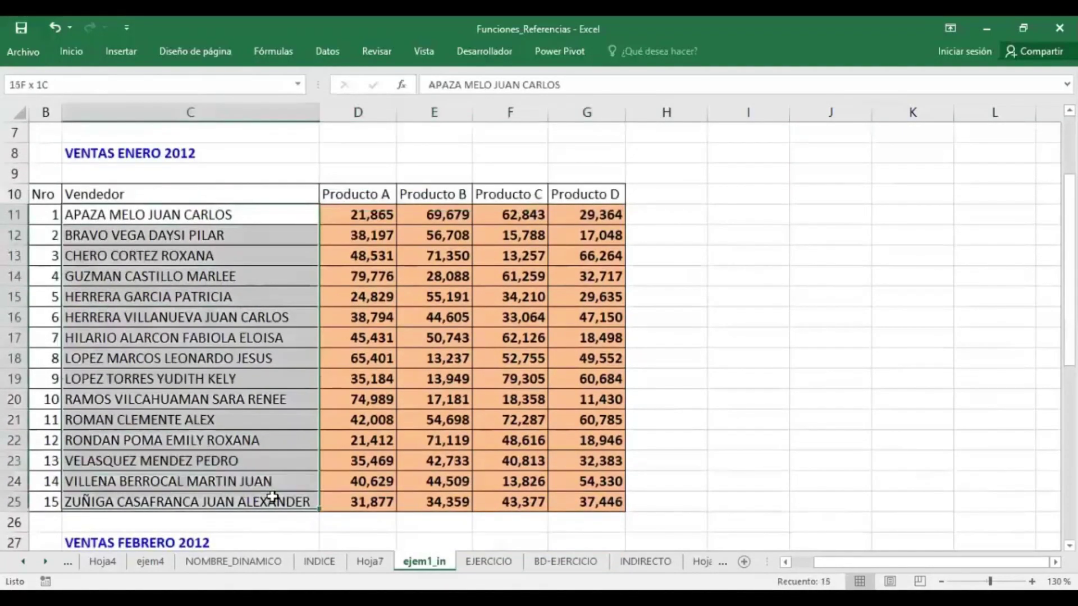
click(69, 85)
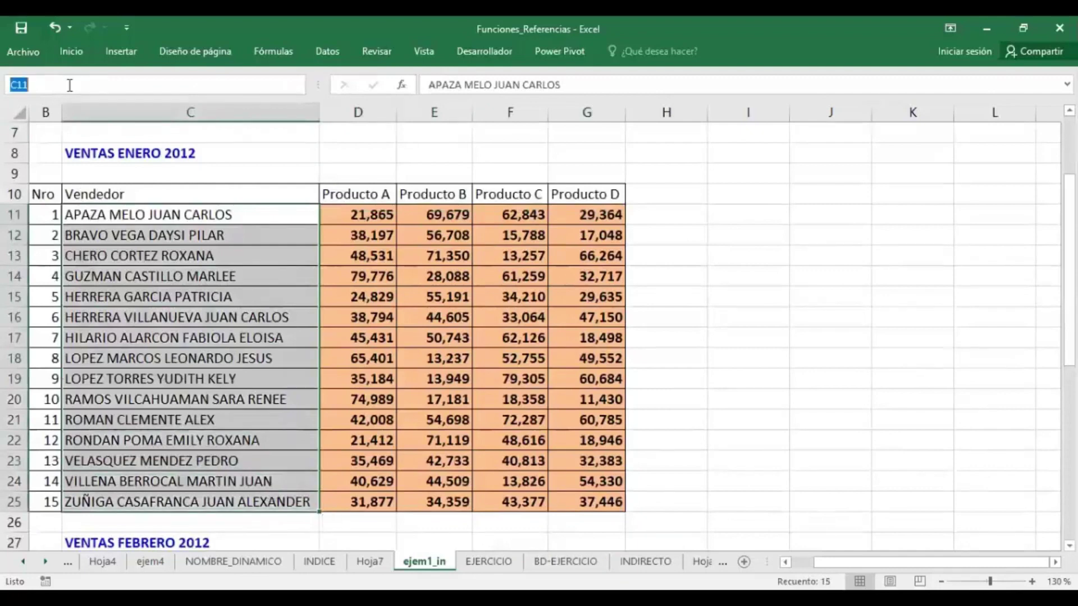
text(VENDEDOR2012)
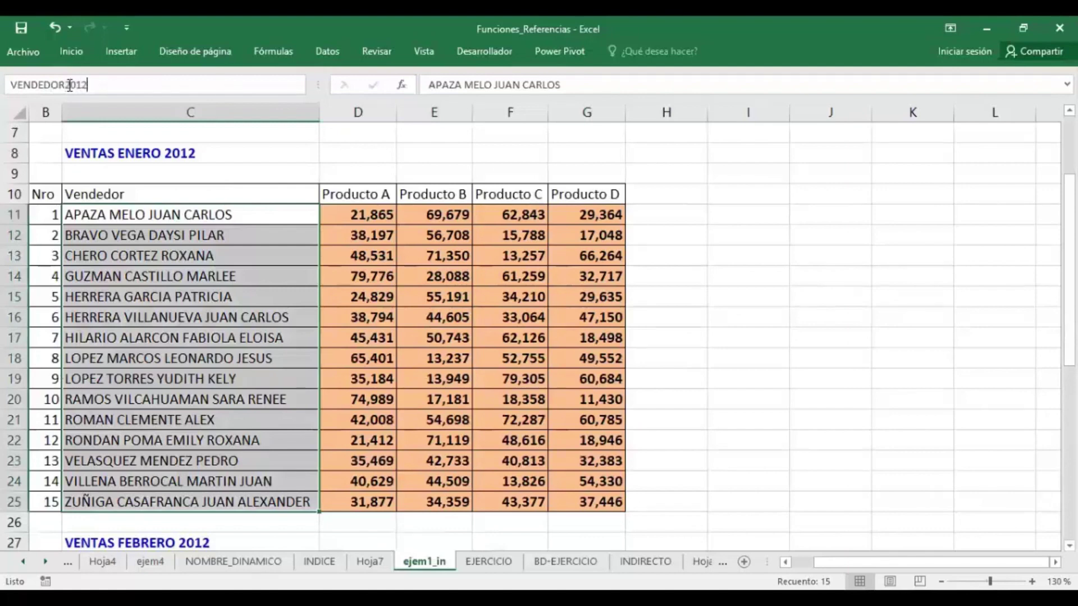
key(Return)
- Reselect the Producto headers and vendor names to verify their range names
scroll(561, 291, up, 2)
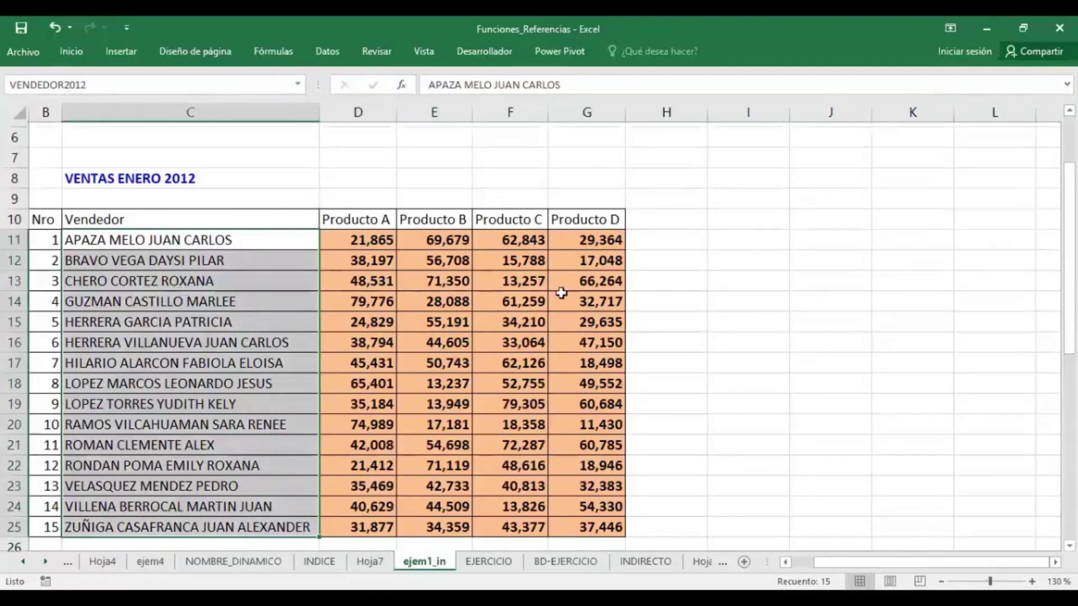
click(769, 151)
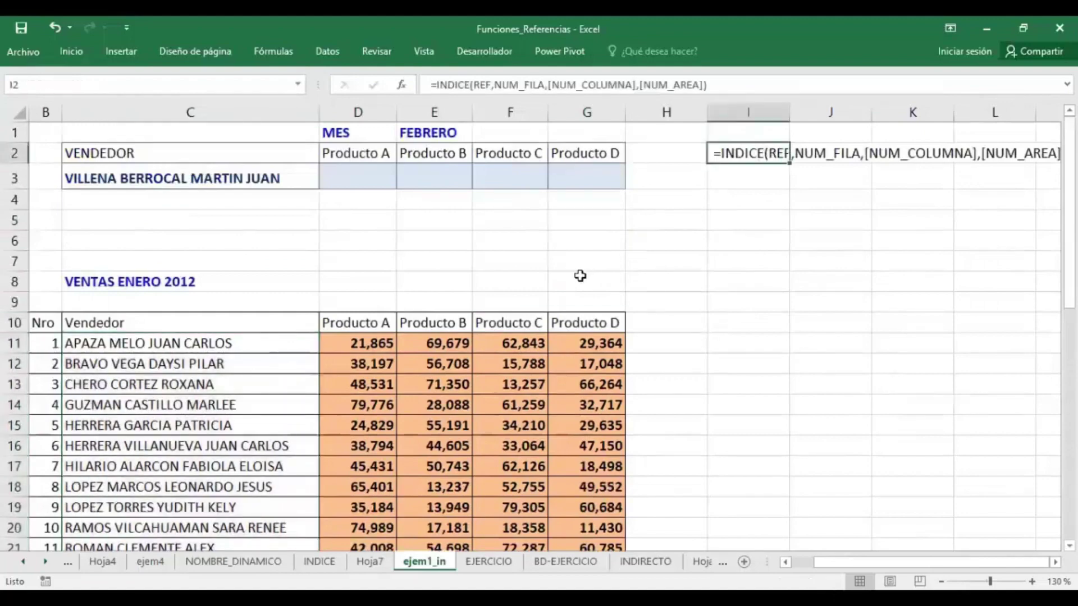
scroll(311, 320, down, 2)
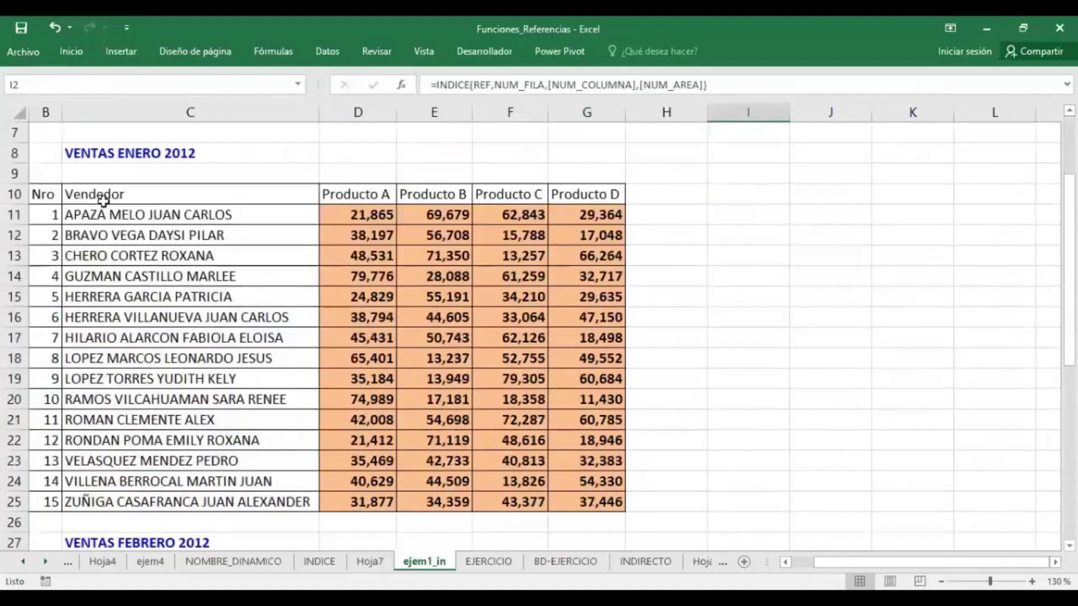
drag(156, 193, 516, 481)
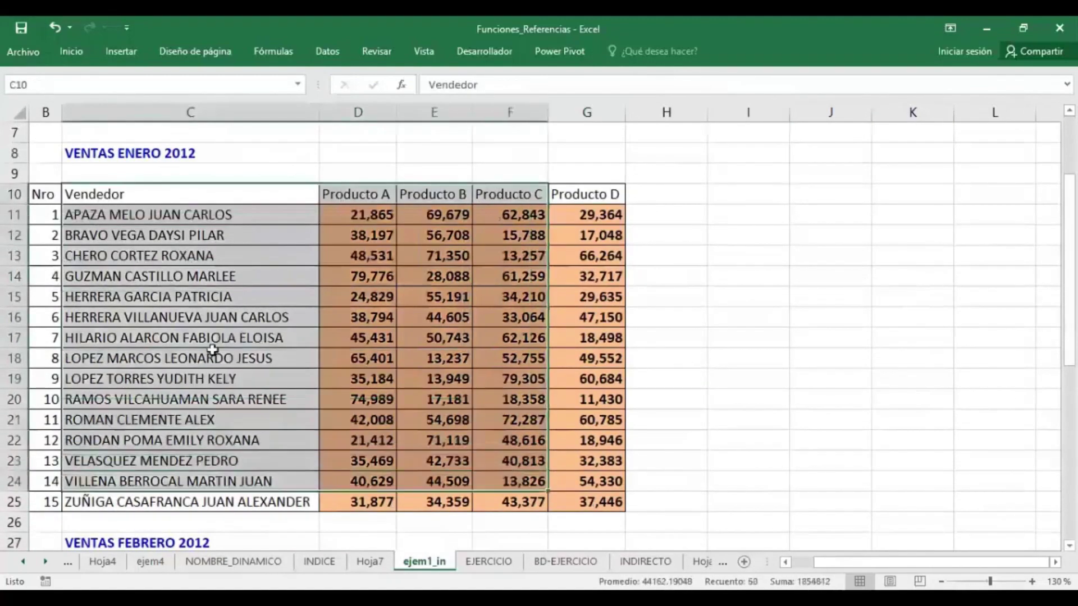
scroll(221, 395, down, 3)
scroll(221, 395, up, 2)
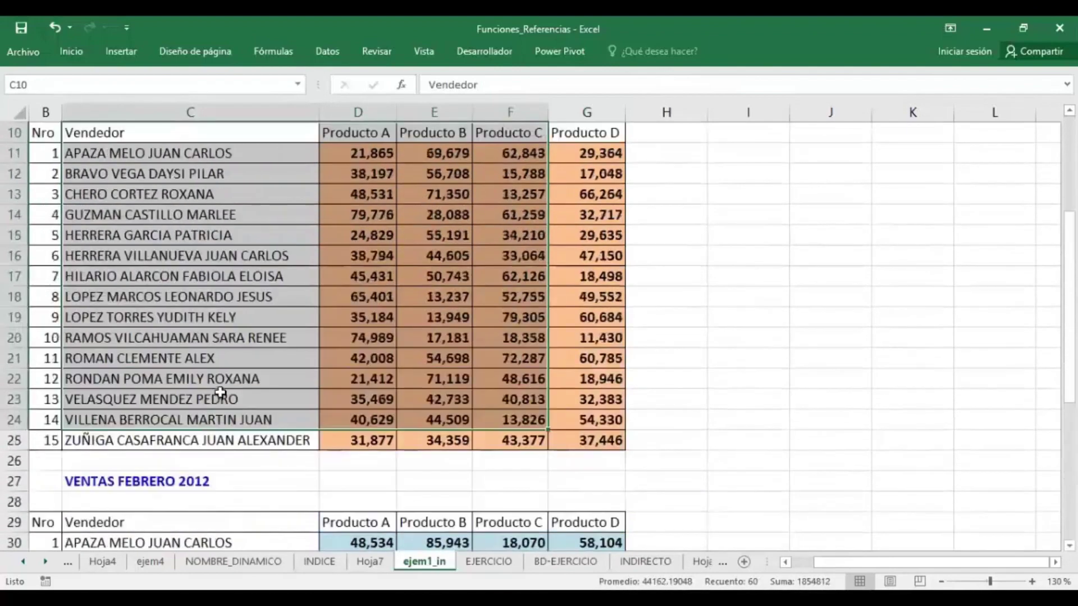
scroll(222, 382, up, 1)
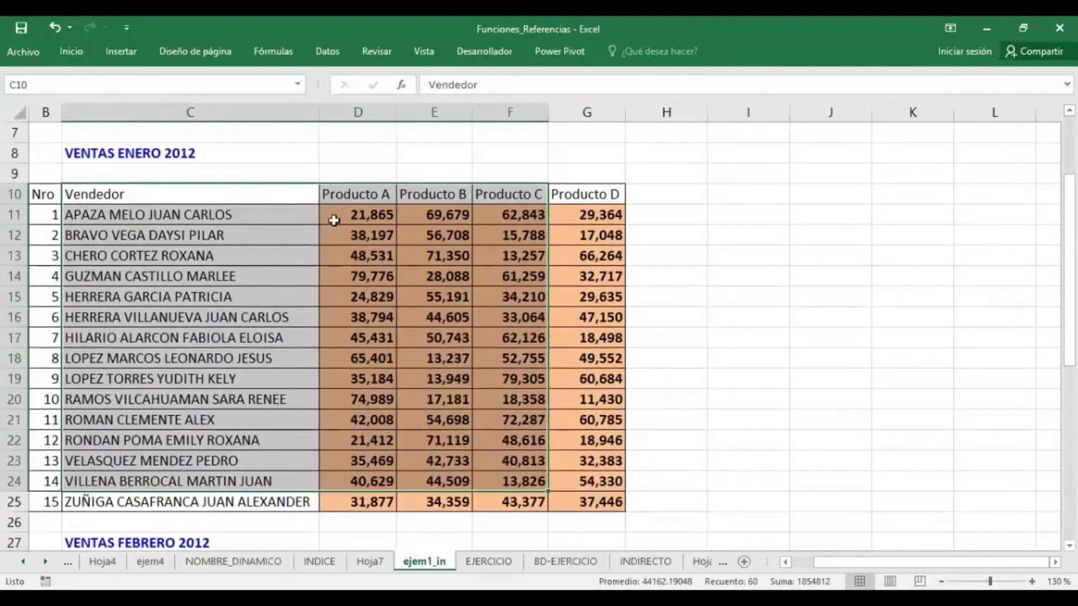
drag(357, 194, 614, 194)
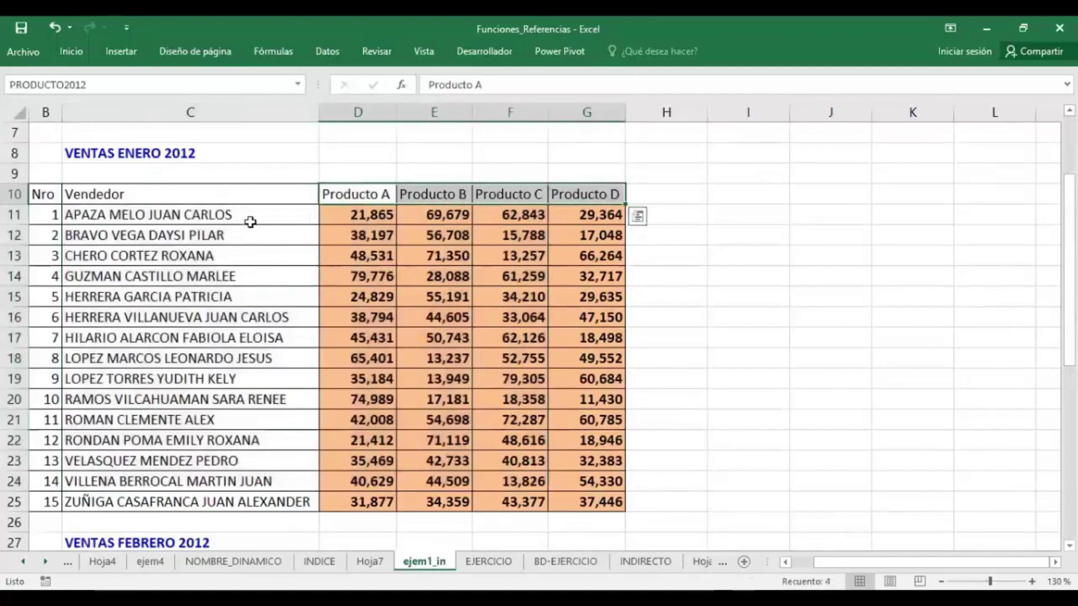
drag(248, 216, 259, 466)
- Check that the ENERO name covers the January sales figures D11:G25
scroll(258, 462, down, 1)
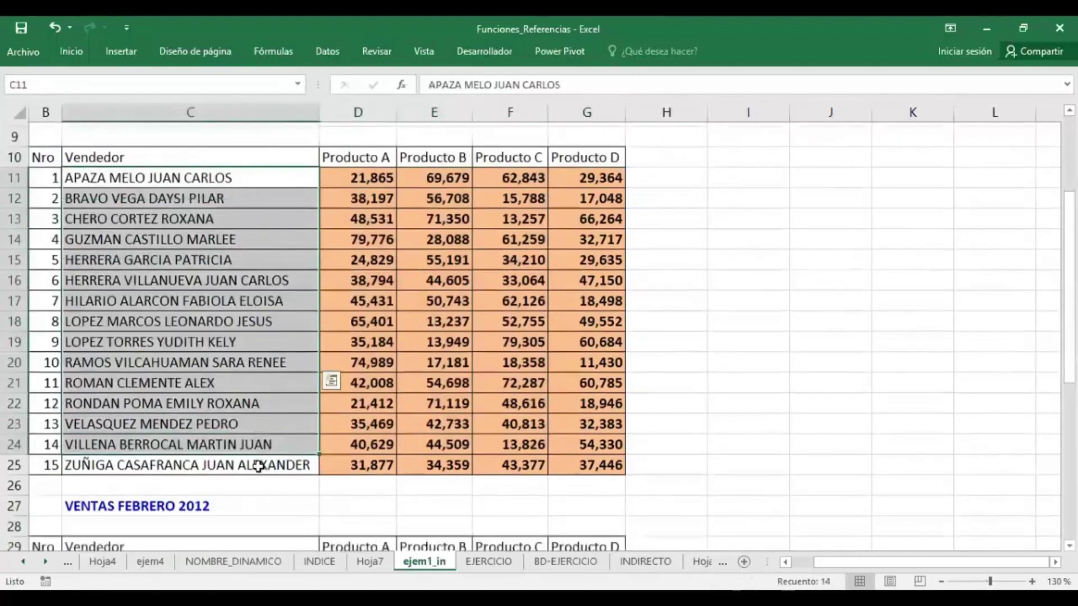
scroll(252, 393, down, 1)
scroll(243, 305, down, 3)
click(293, 413)
click(407, 399)
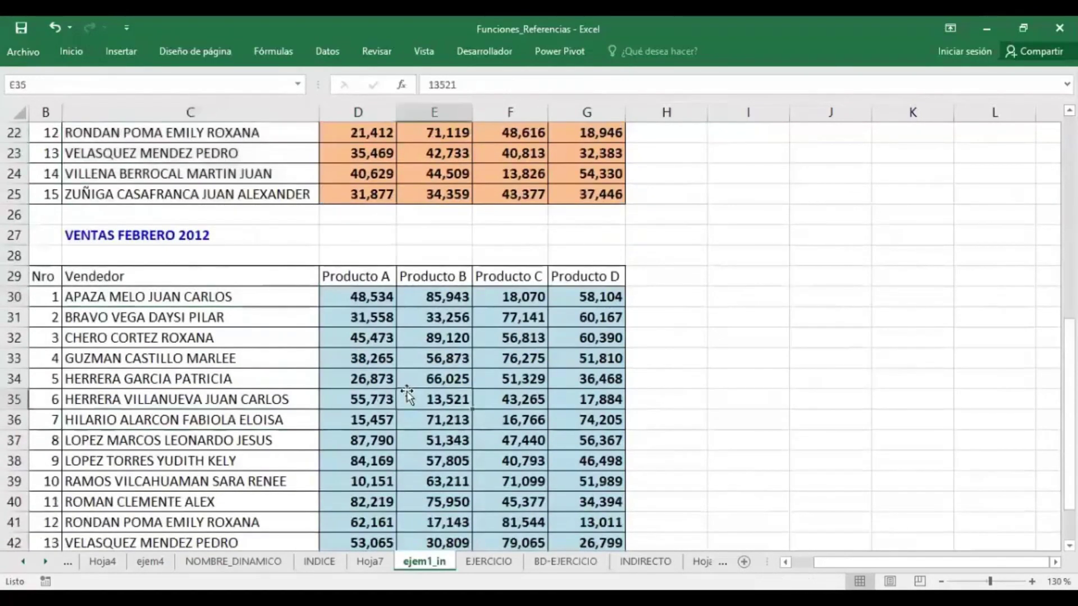
scroll(386, 377, up, 2)
scroll(370, 163, up, 2)
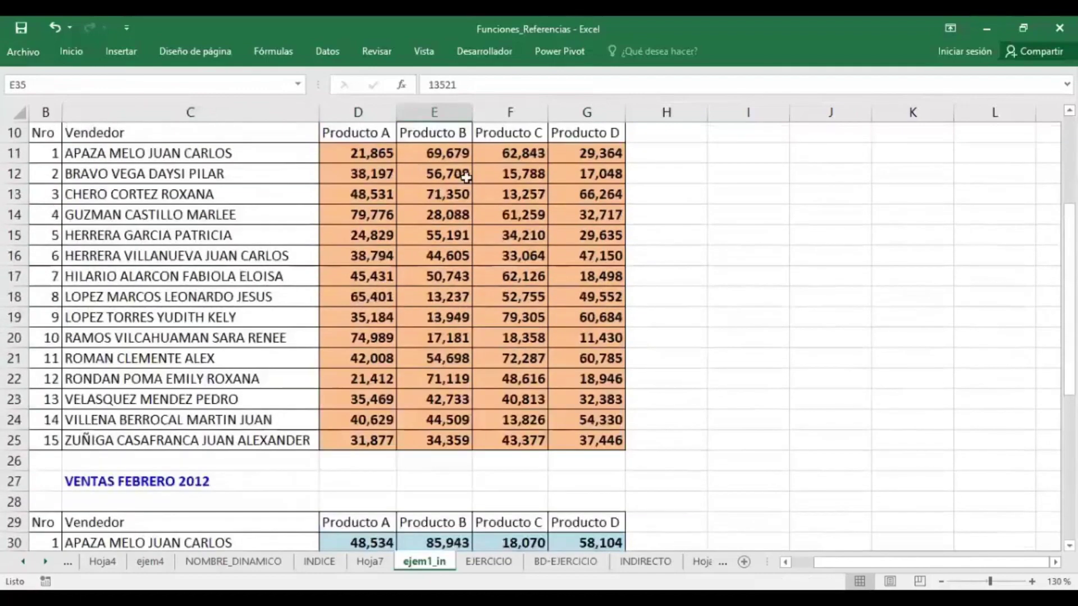
mouse_move(359, 152)
mouse_down()
mouse_move(587, 317)
mouse_move(584, 440)
mouse_up()
- Select result cell D3 and pin the Inicio ribbon so formatting tools stay visible
scroll(520, 415, down, 2)
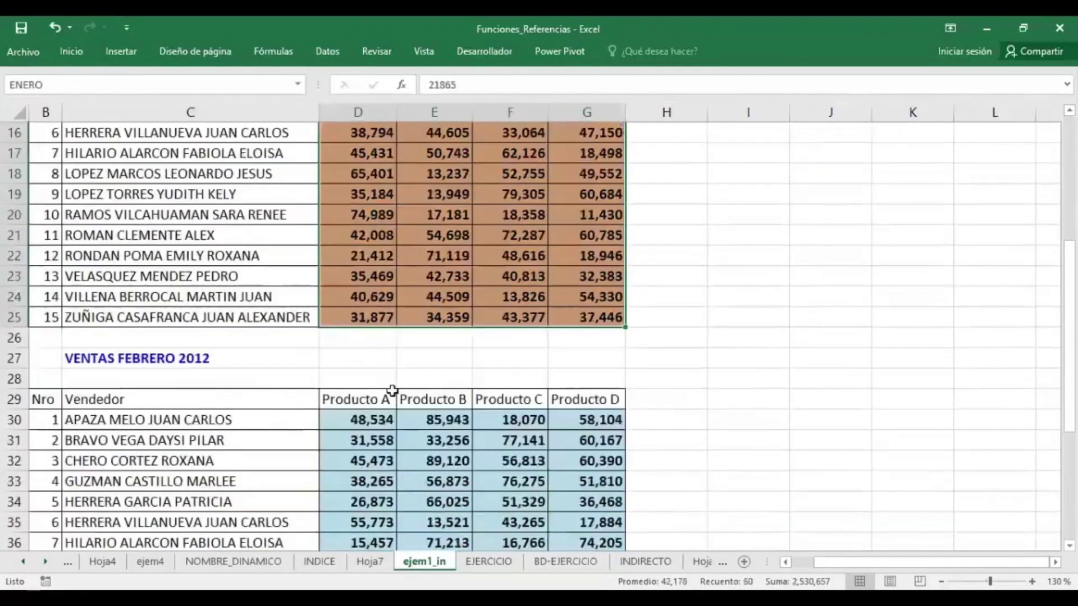
scroll(449, 426, down, 1)
click(382, 446)
scroll(419, 382, up, 2)
scroll(419, 382, up, 4)
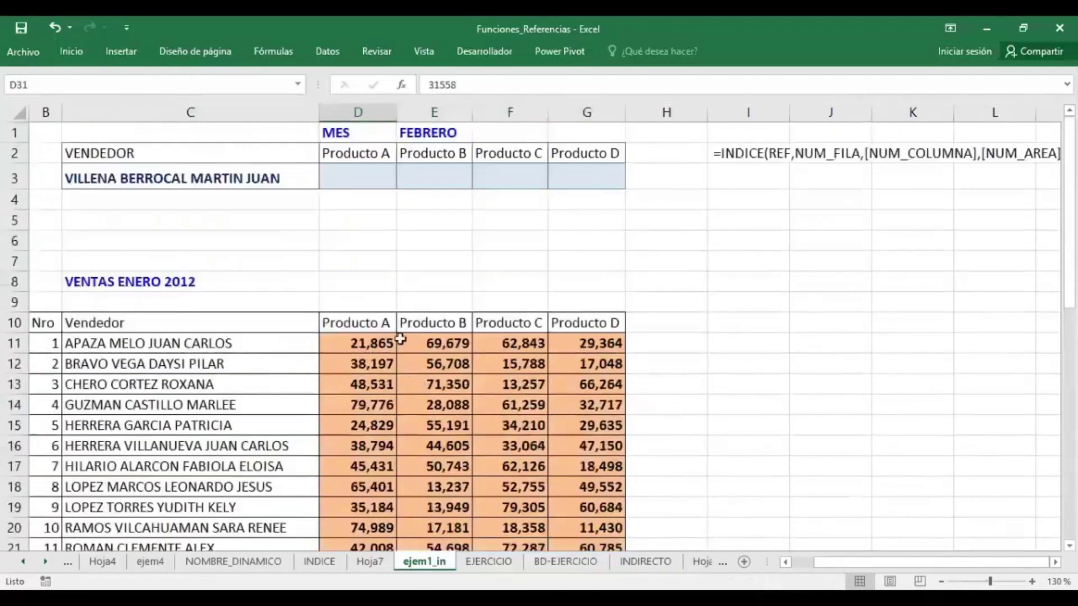
click(353, 181)
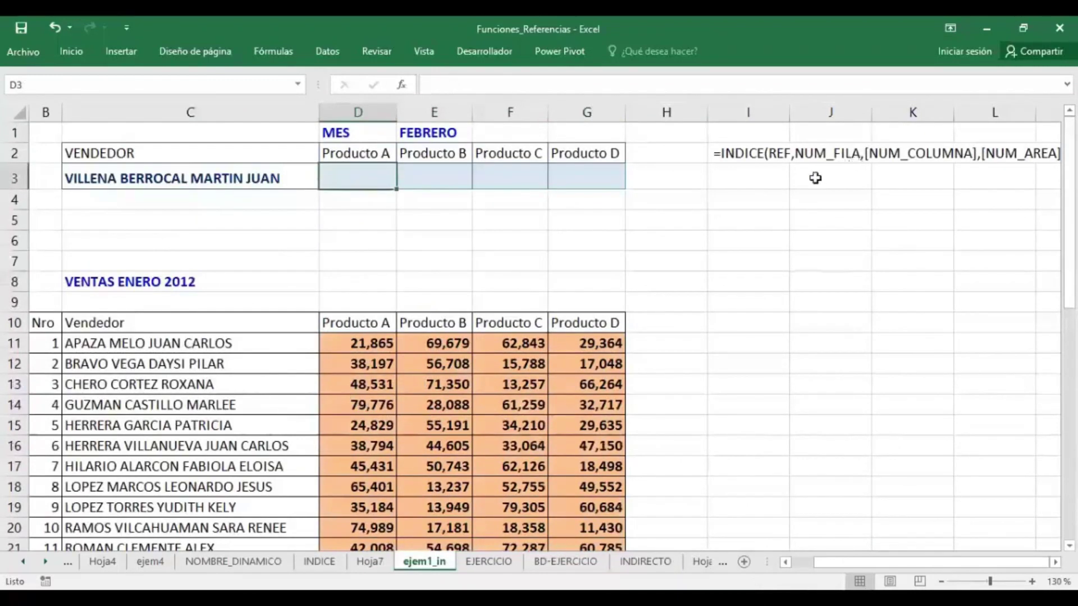
click(71, 52)
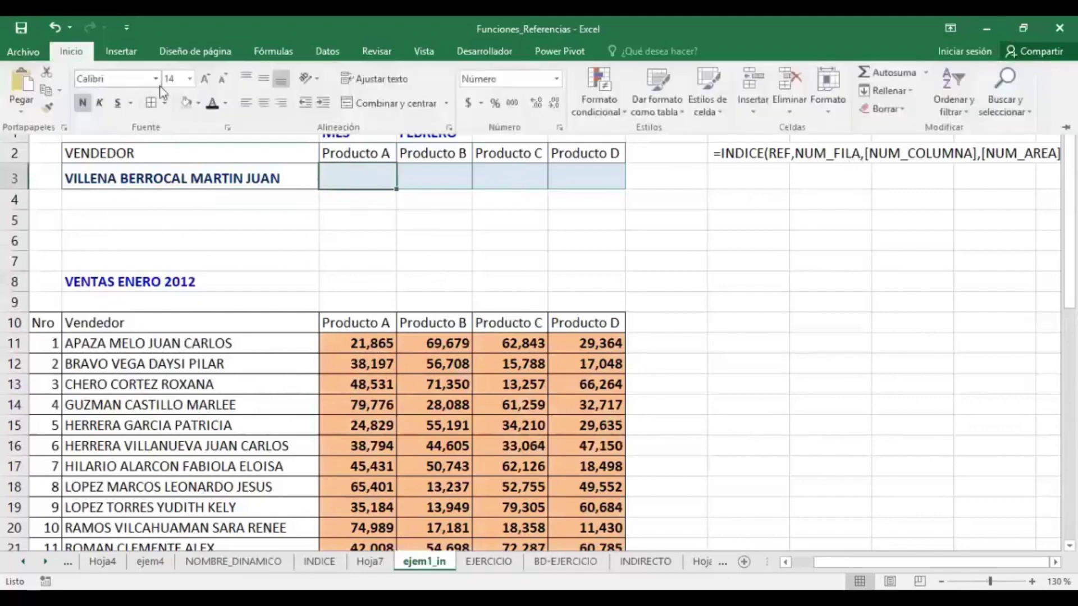
double_click(65, 53)
- Set the font size of cell D3 to 16
click(444, 292)
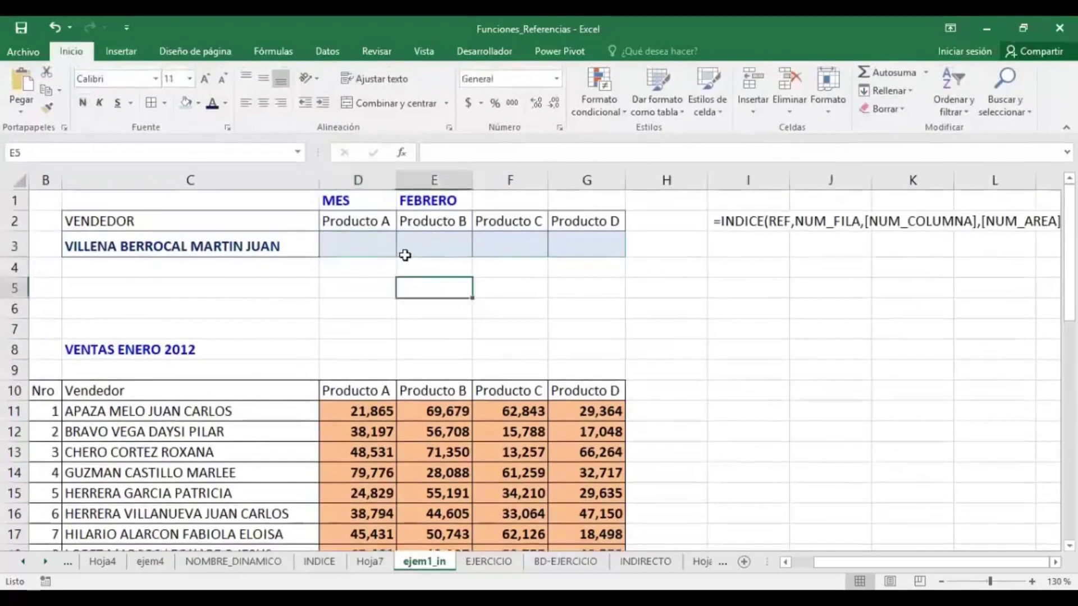
click(376, 243)
click(205, 79)
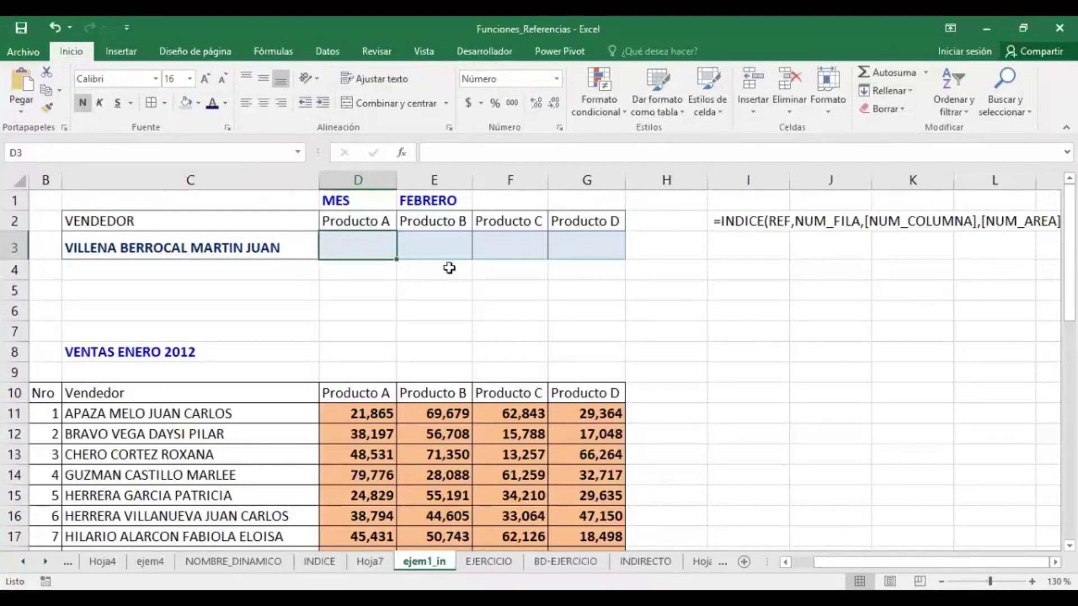
- In D3 type =INDICE((ENERO,FEBRERO), and begin a COINCIDIR( row lookup
text(=)
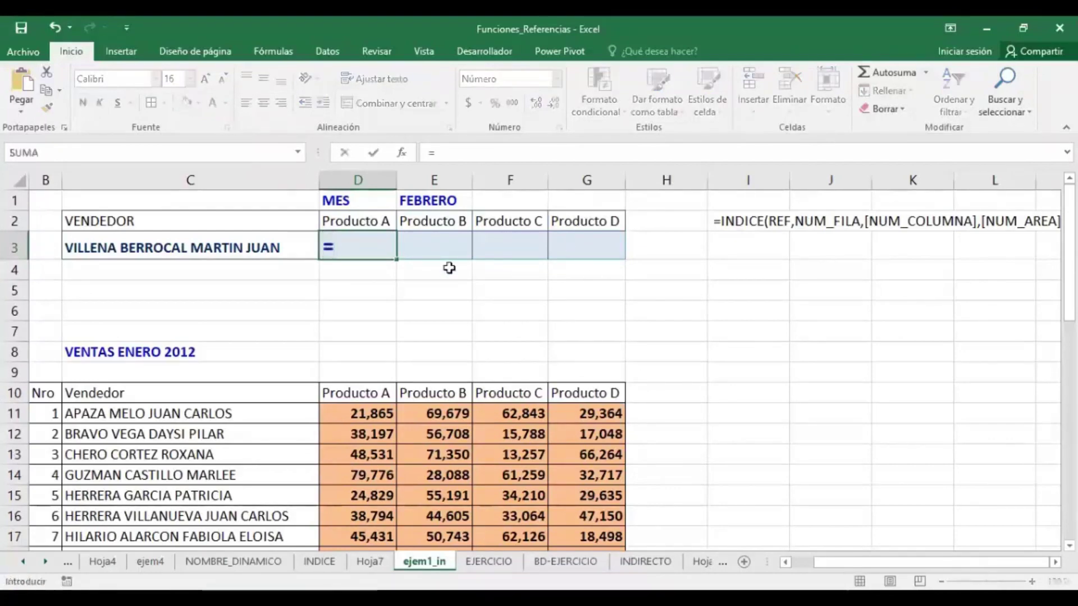
text(INDICE()
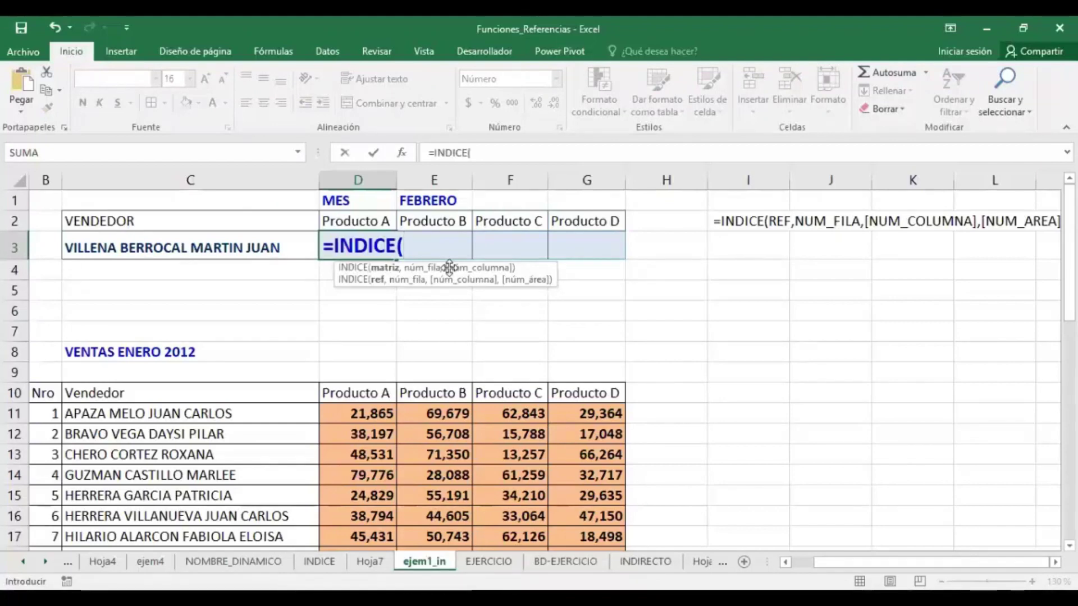
text(()
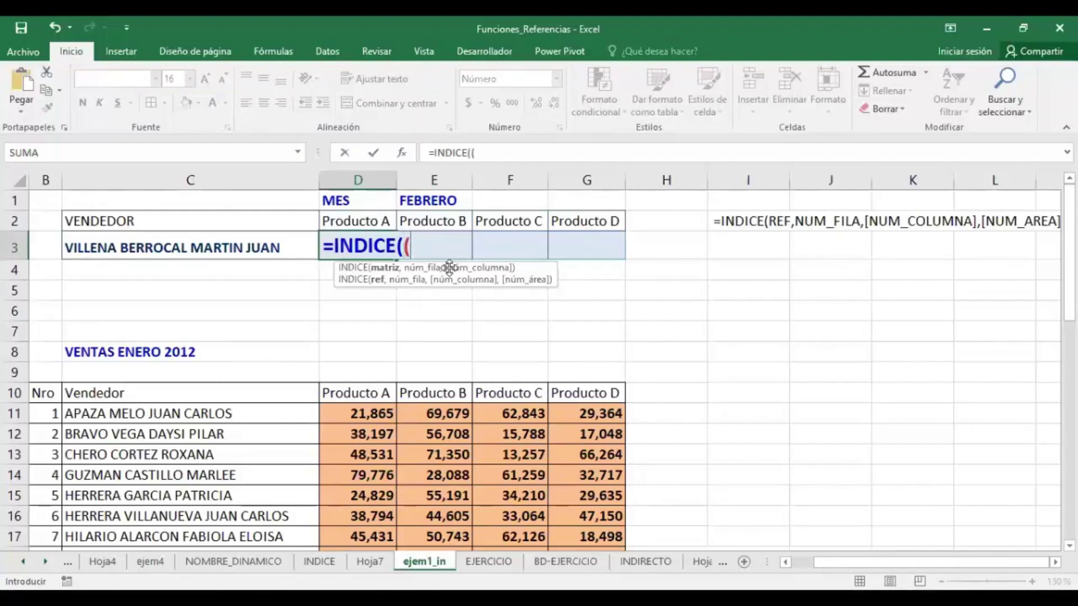
text(EN)
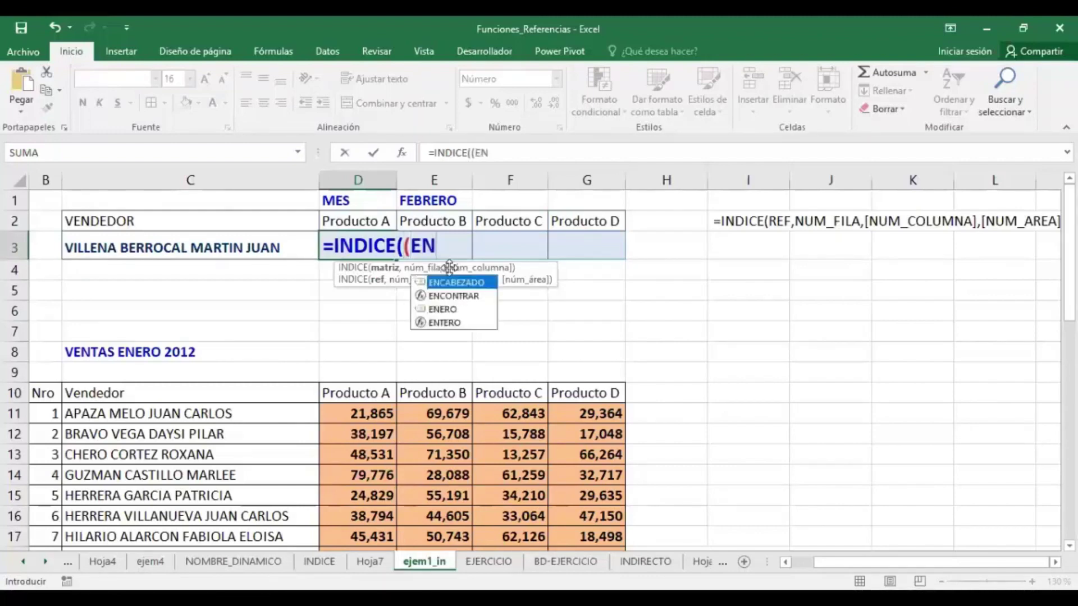
text(ERO,)
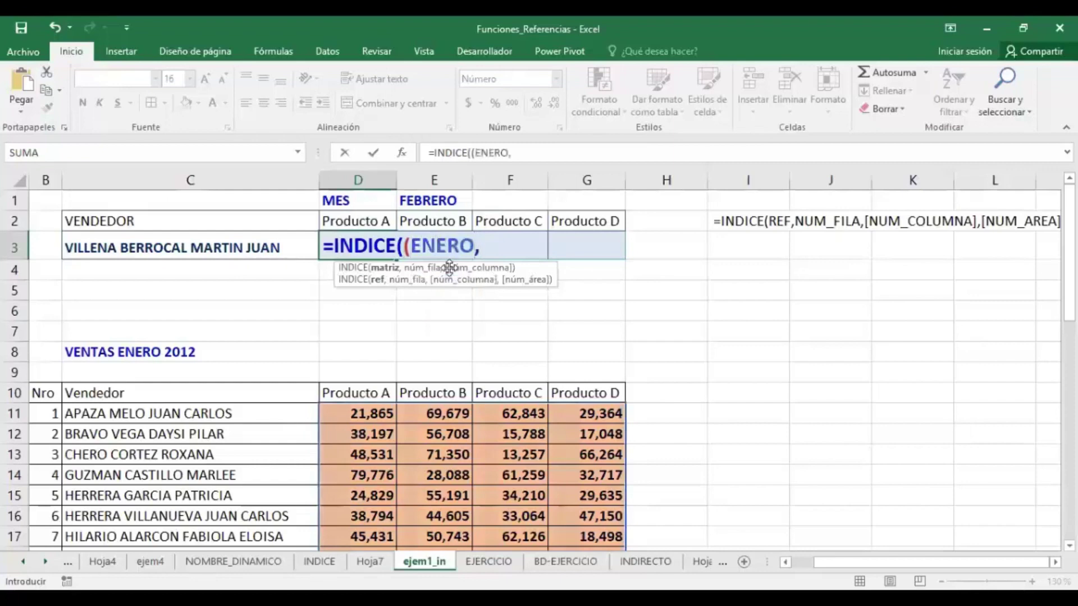
text(FEBRERO)
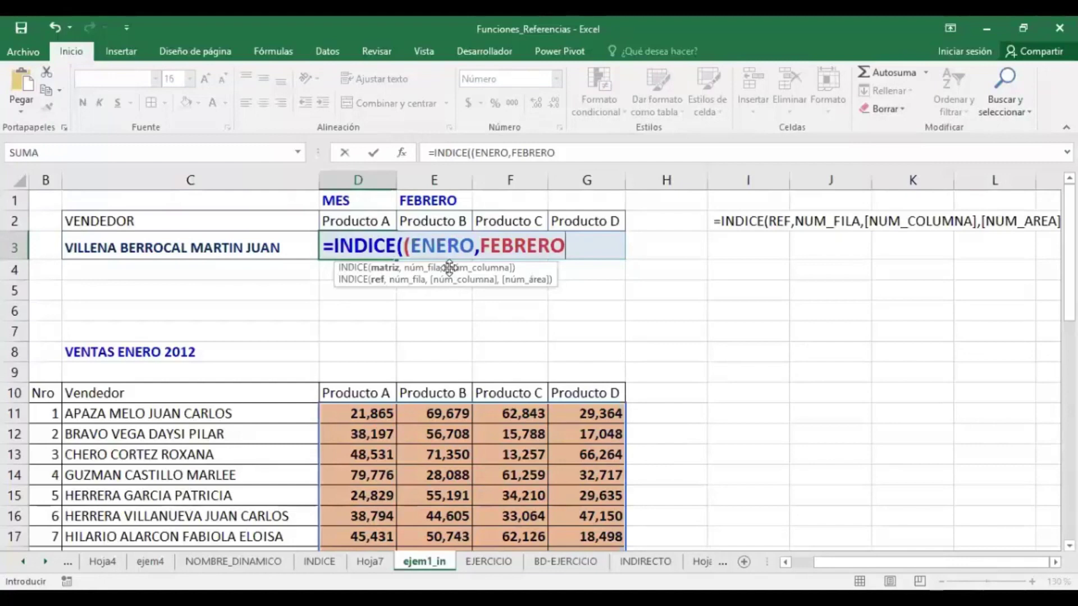
text())
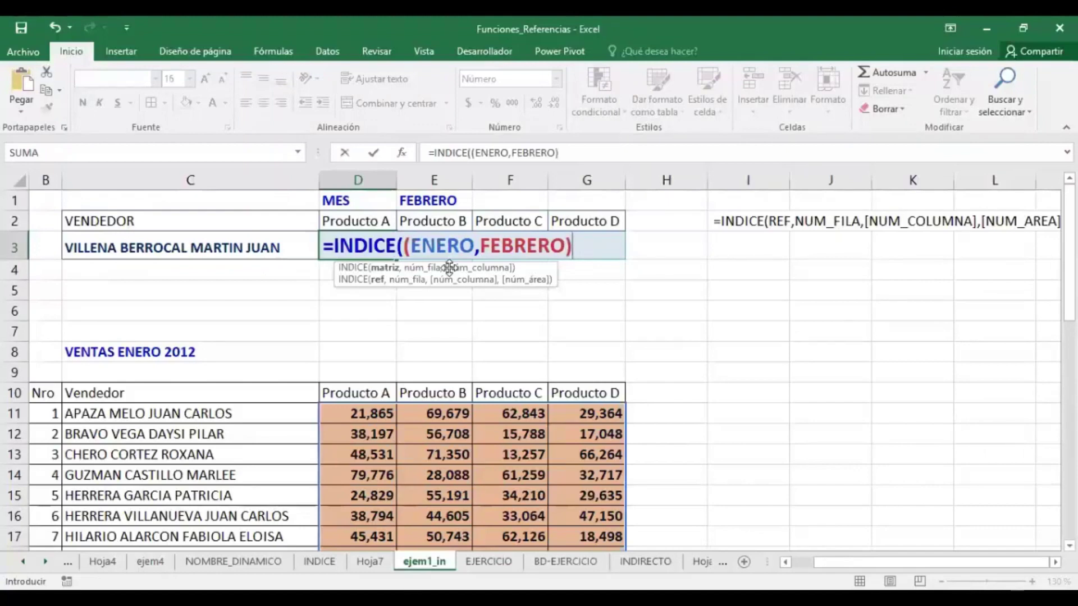
text(,)
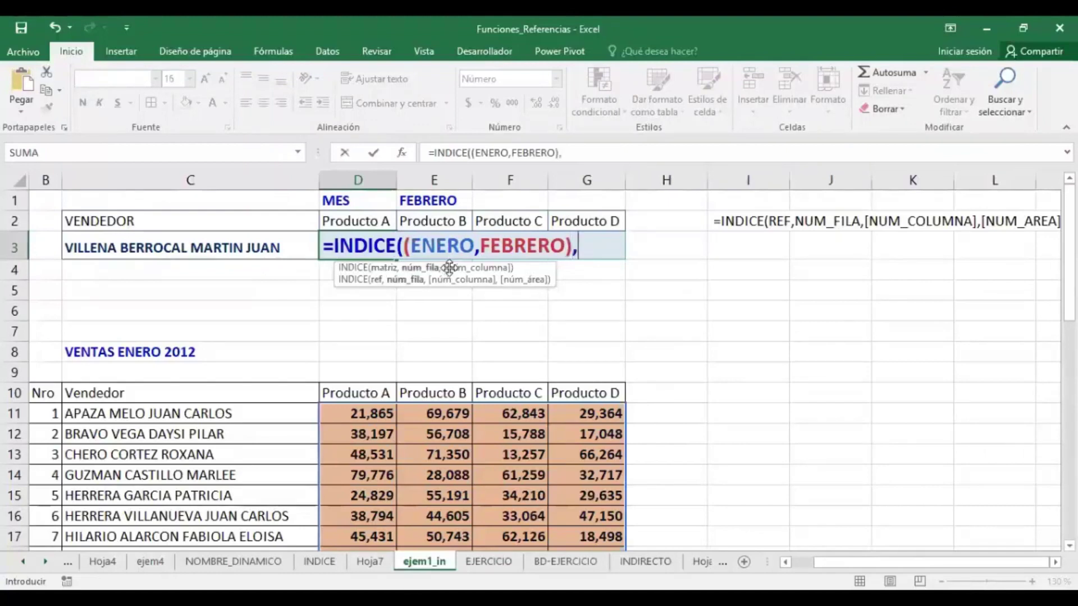
text(COINCIDIR()
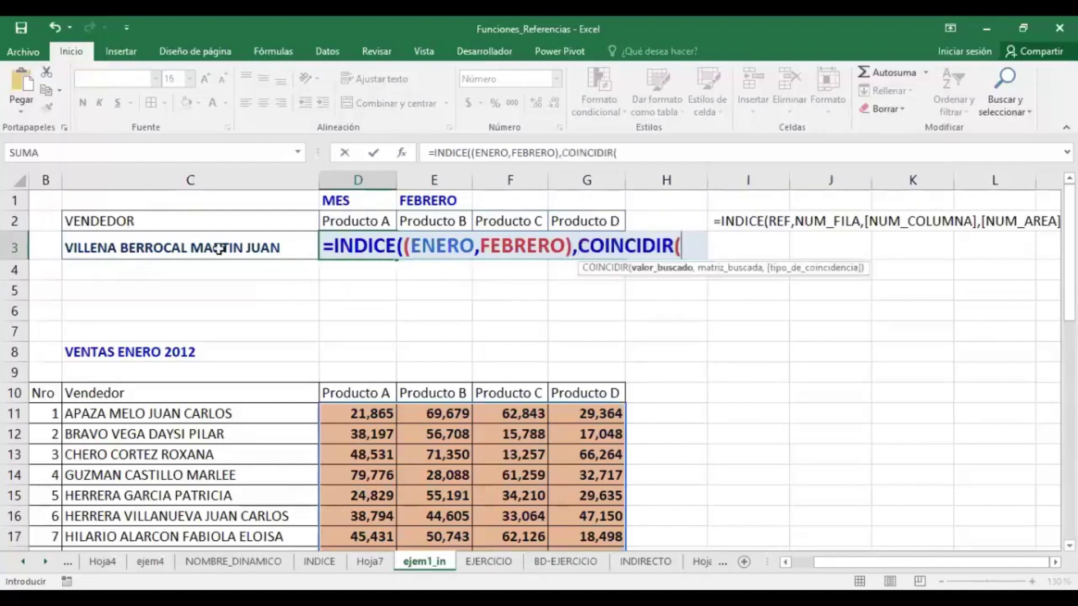
- Add the row lookup COINCIDIR(C3,VENDEDOR2012,0) to the D3 formula
click(184, 242)
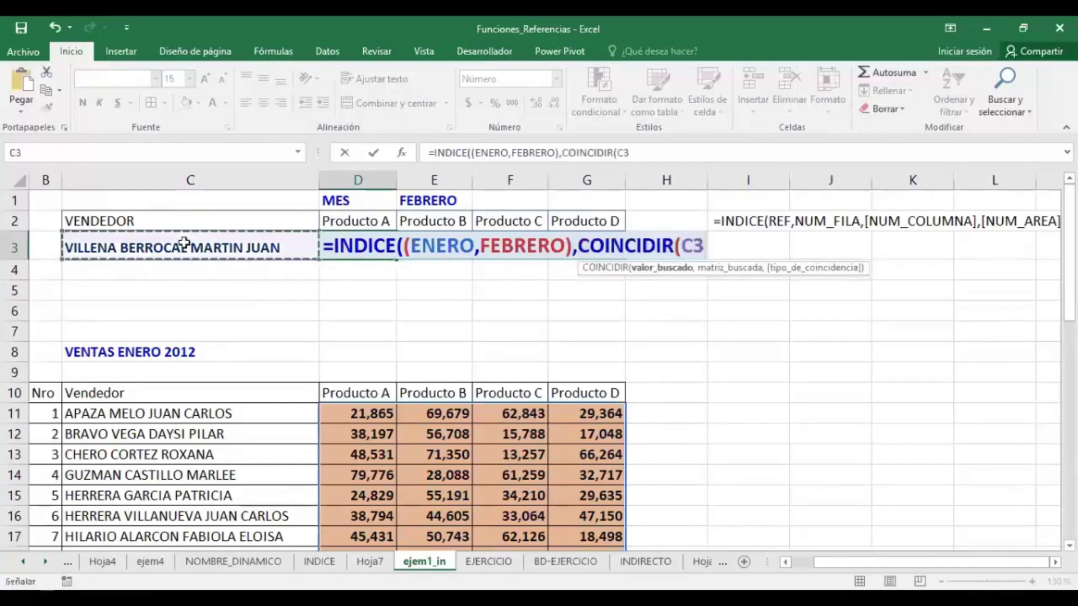
text(,)
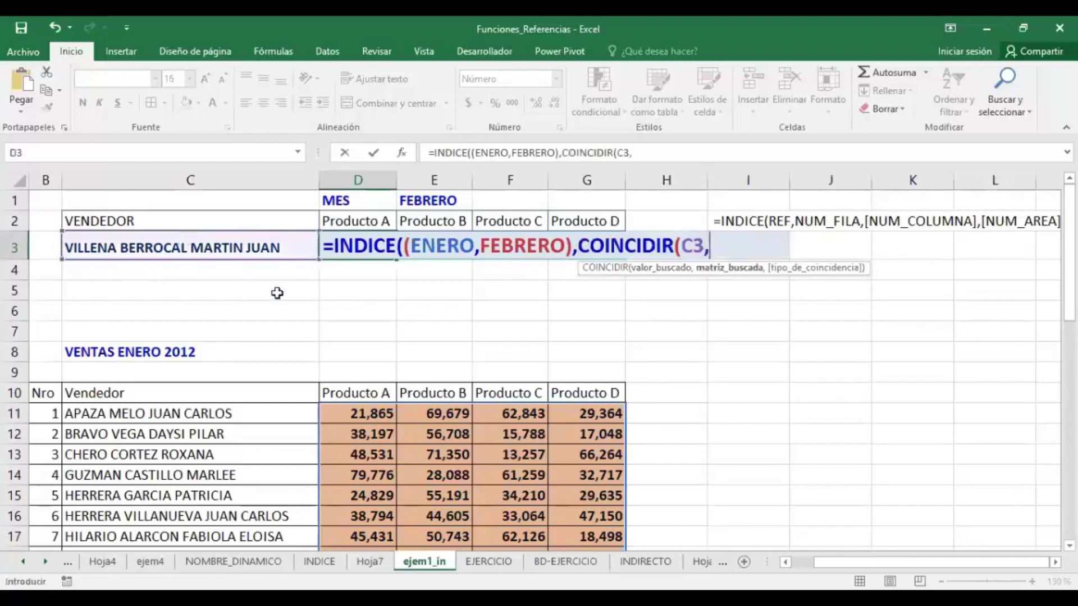
text(VE)
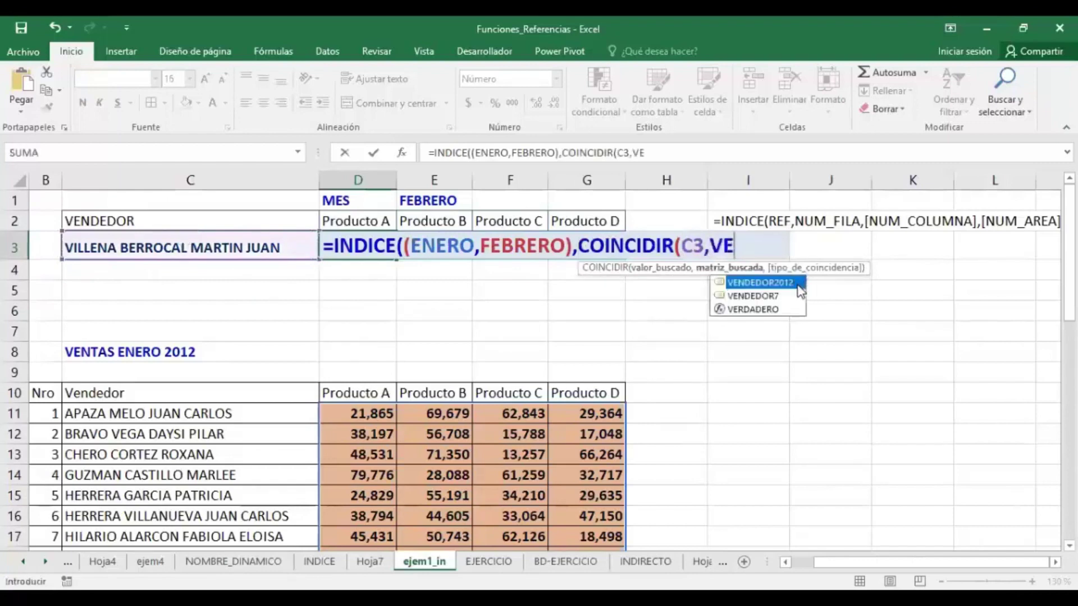
double_click(798, 283)
text(,0)
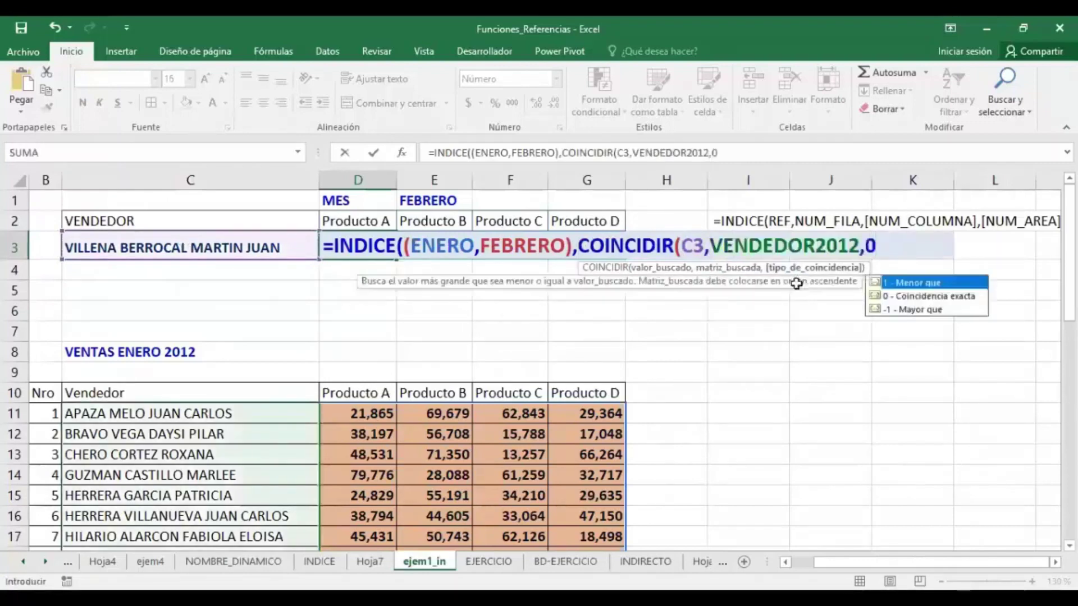
text())
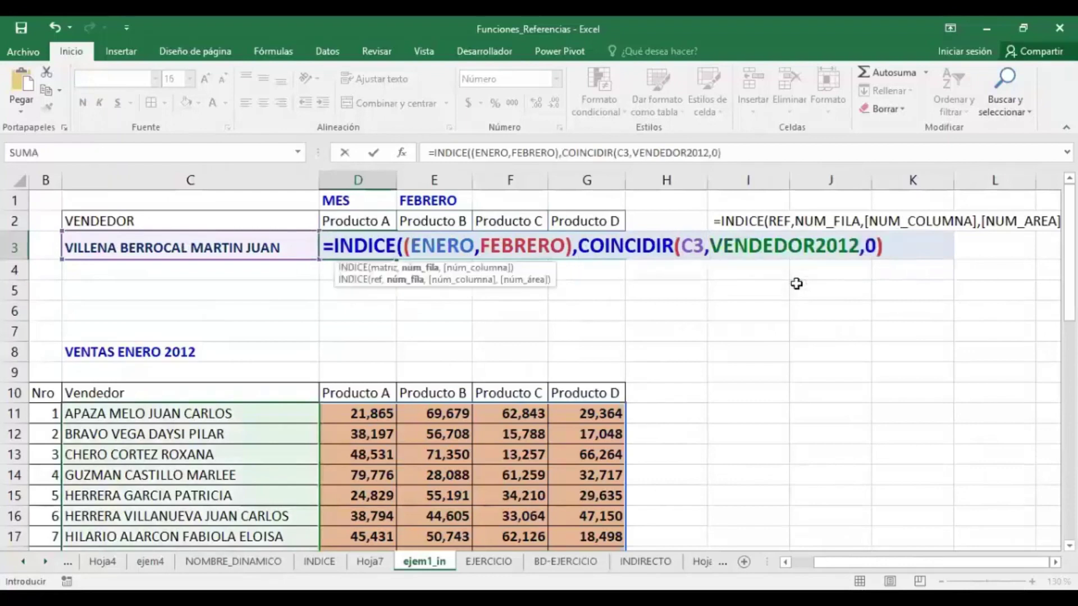
text(,)
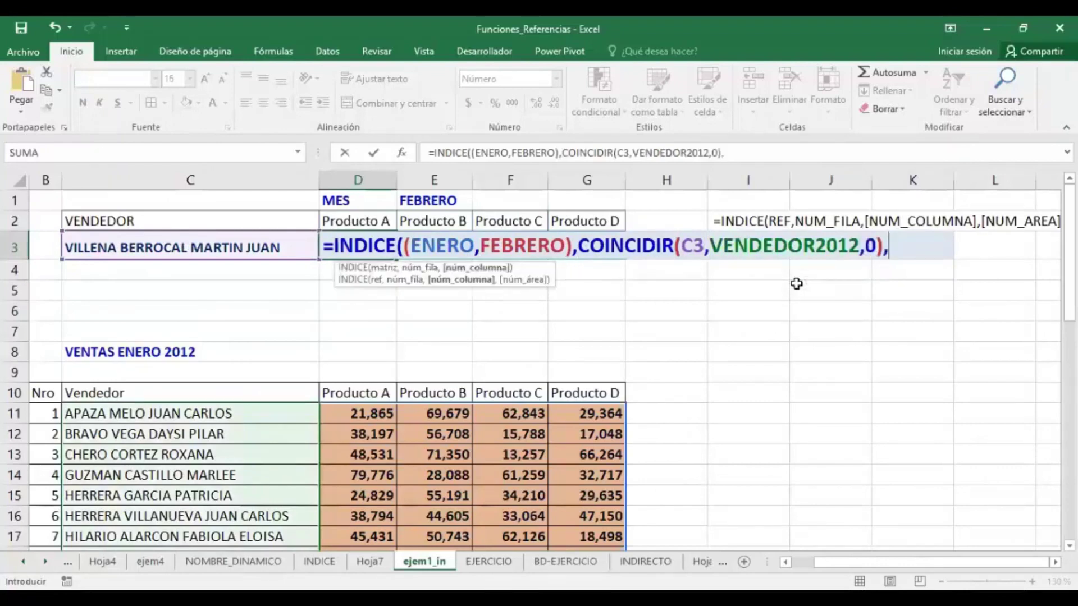
text(COINCIDIR()
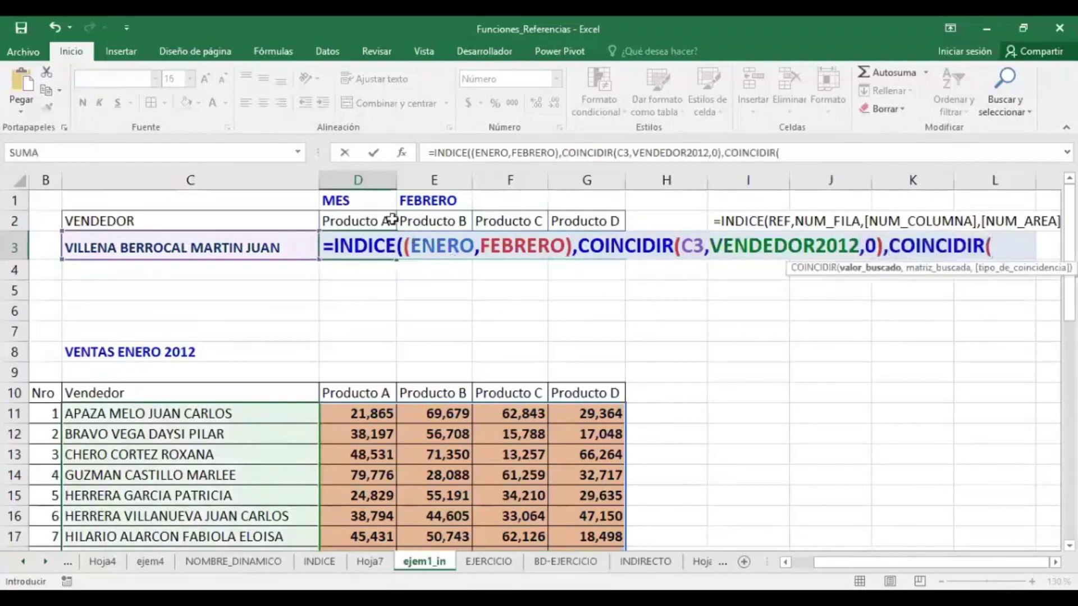
- Add the column lookup COINCIDIR(D2,PRODUCTO2012,0) to the D3 formula
click(388, 218)
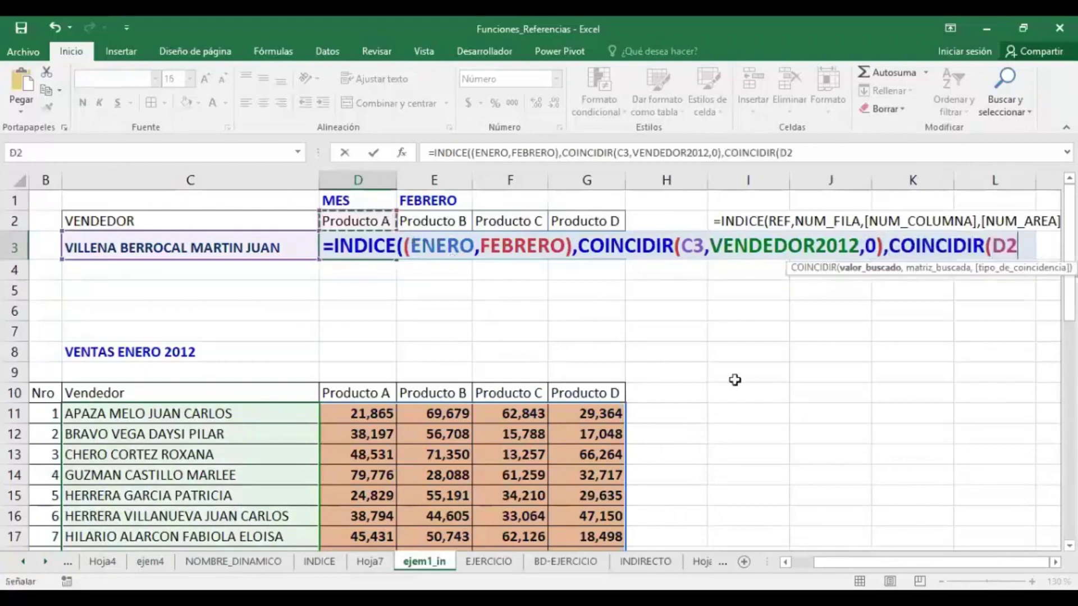
text(,PRO)
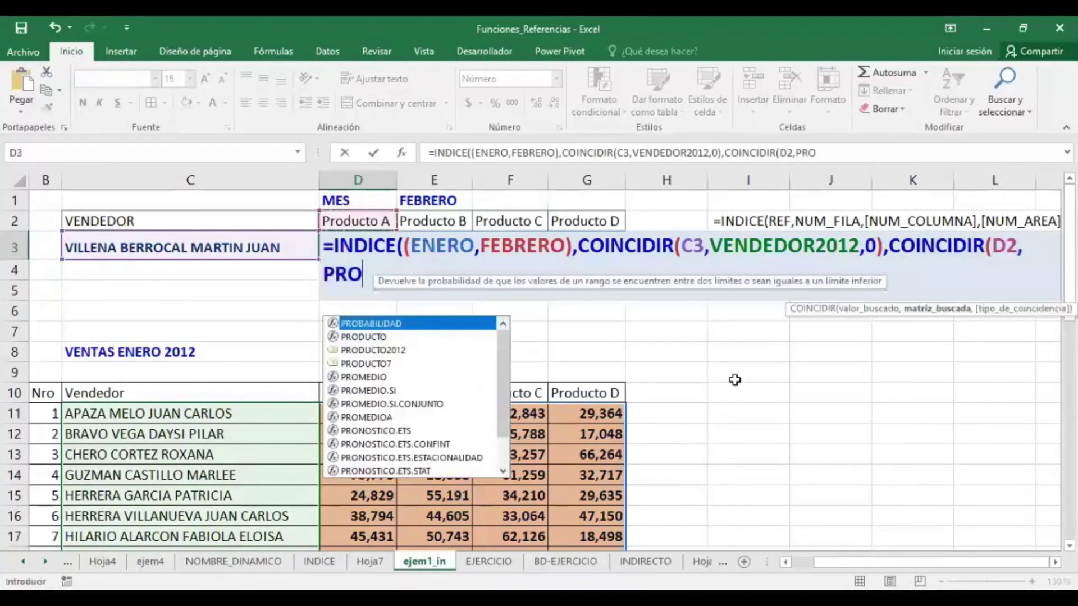
key(Down)
key(Down)
key(Tab)
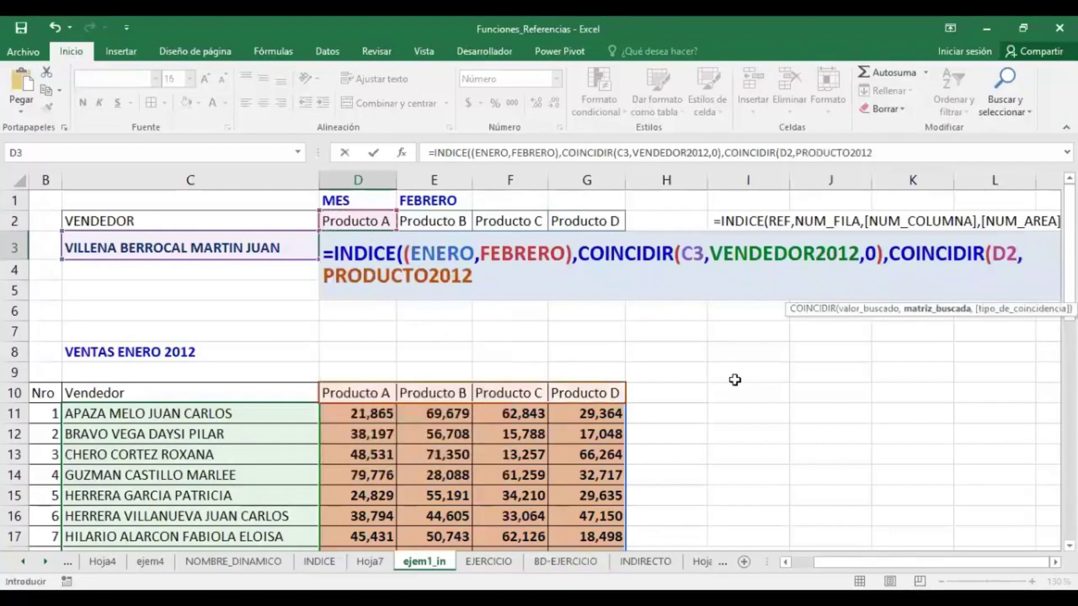
text(,0))
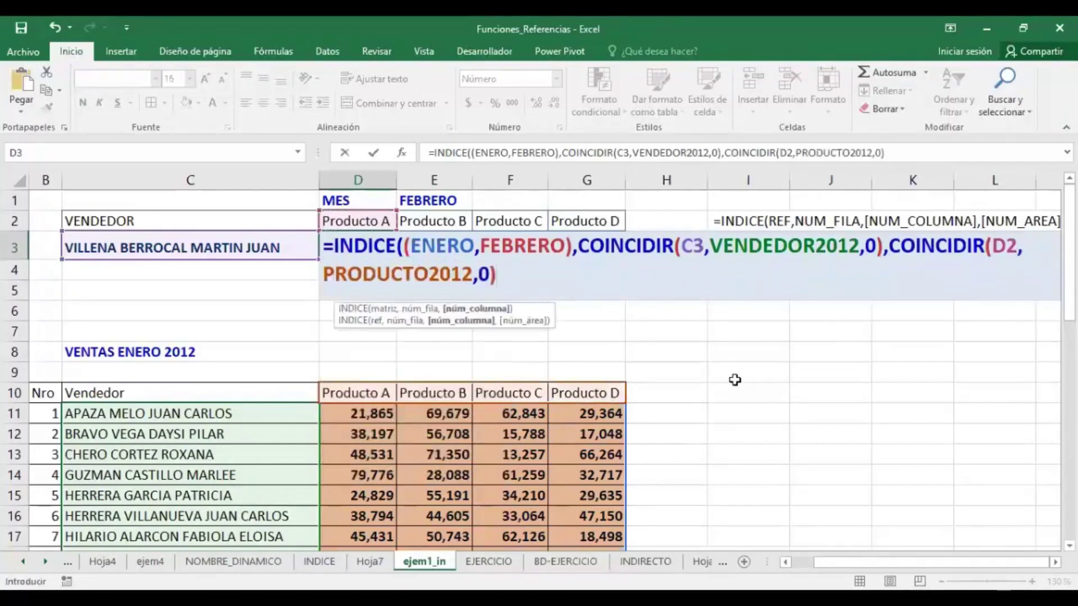
text(,)
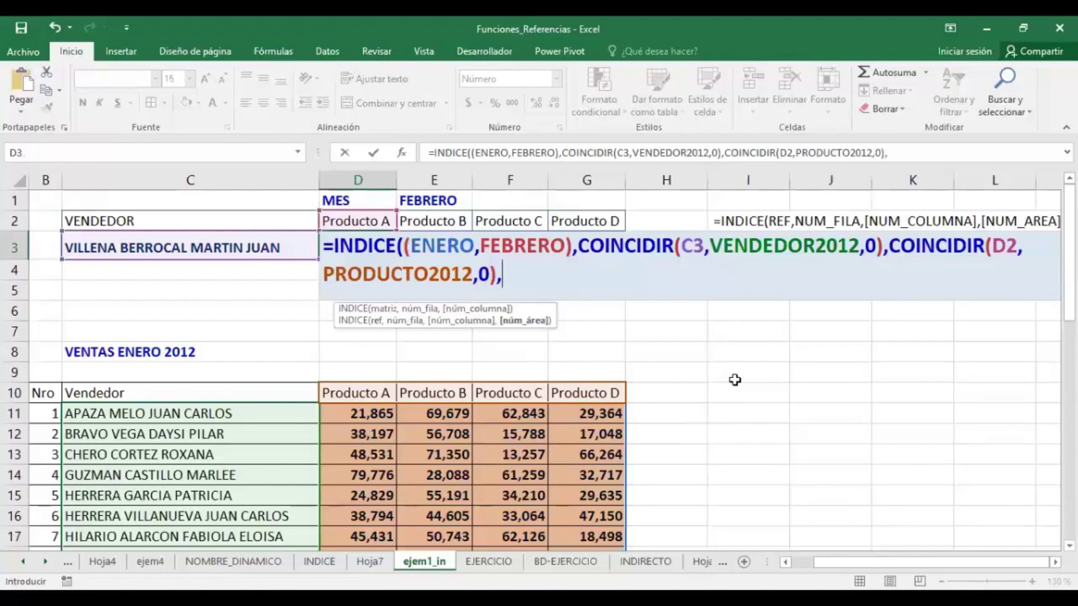
- Add the area argument SI(E1="ENERO",1,2) and close the INDICE formula
text(S)
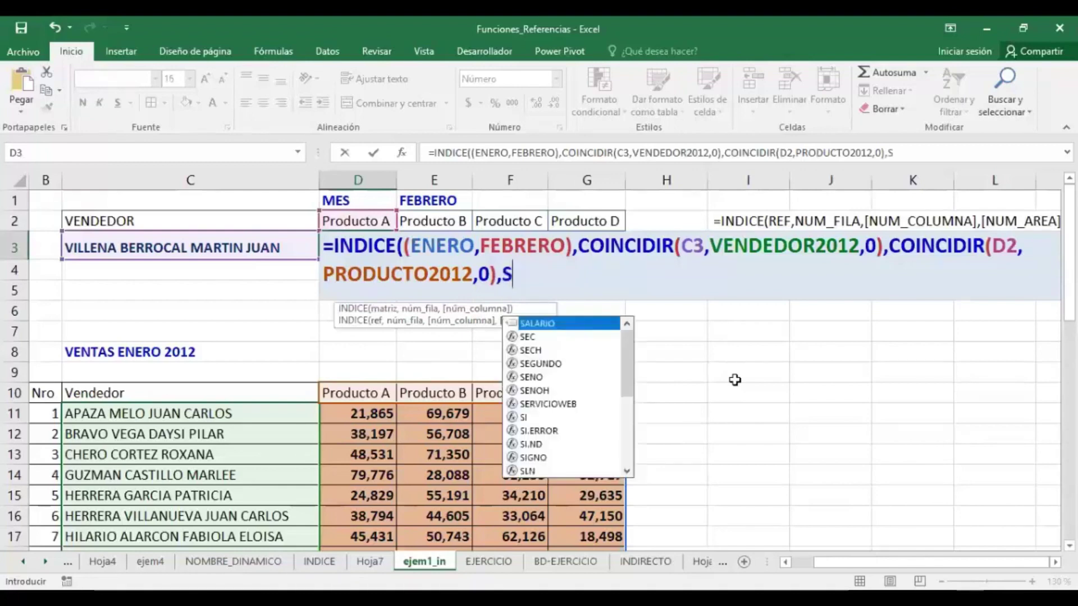
text(I()
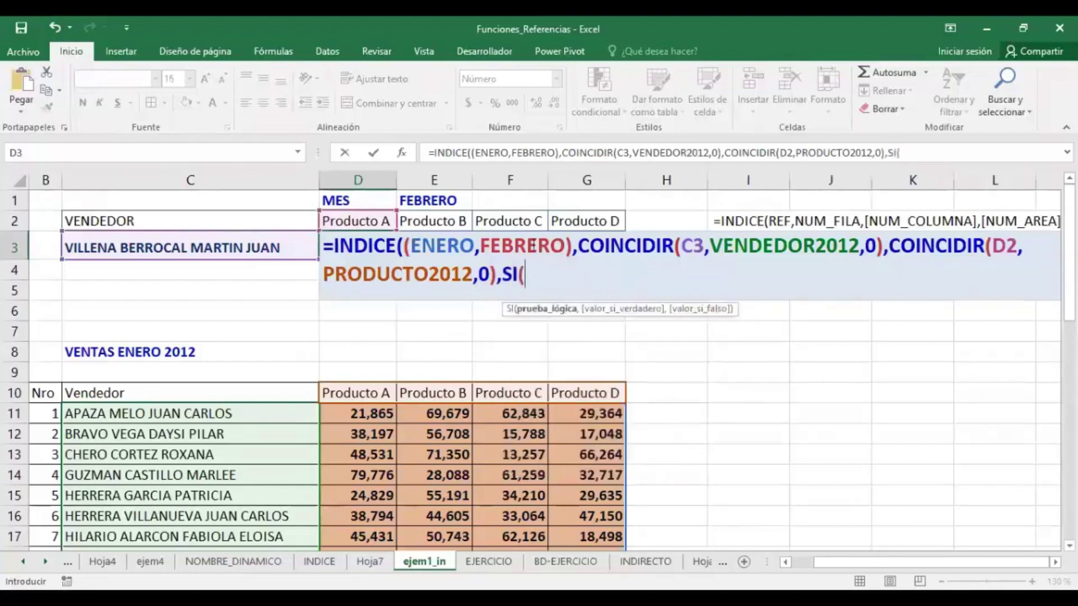
click(456, 202)
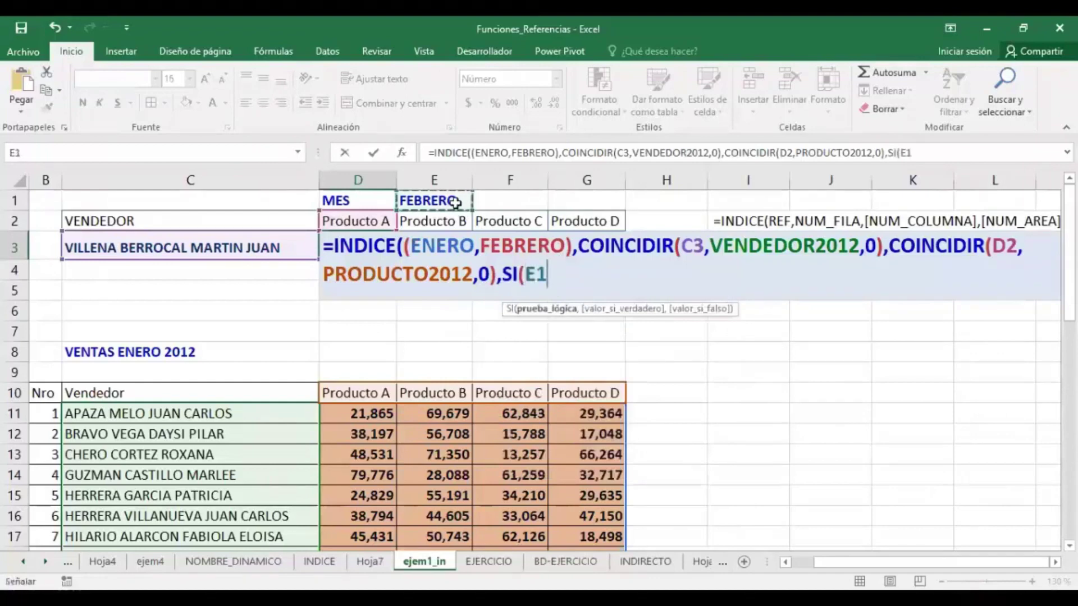
text(=")
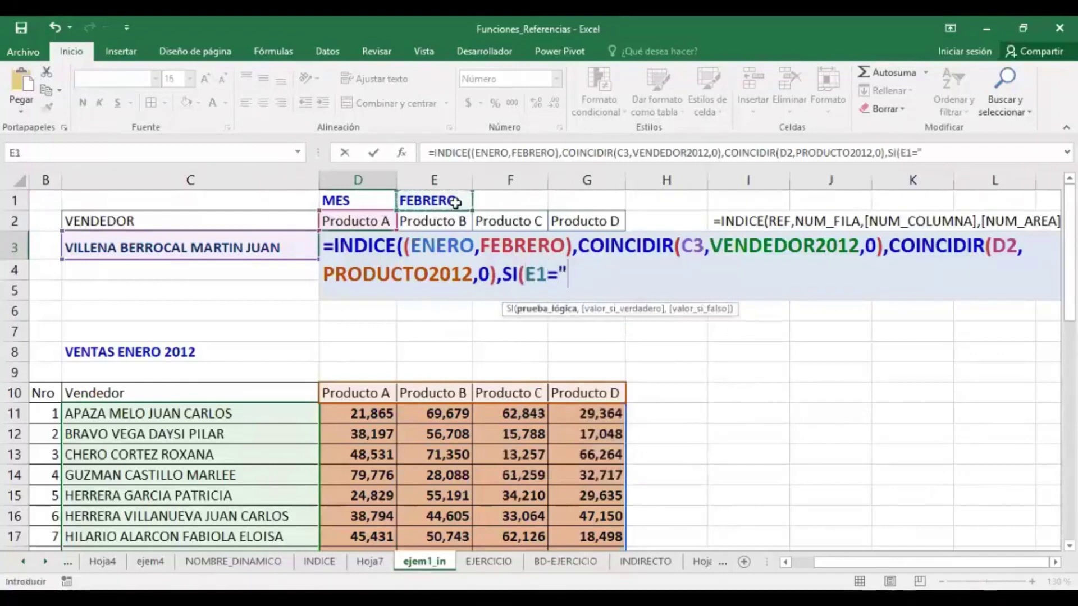
text(ENERO")
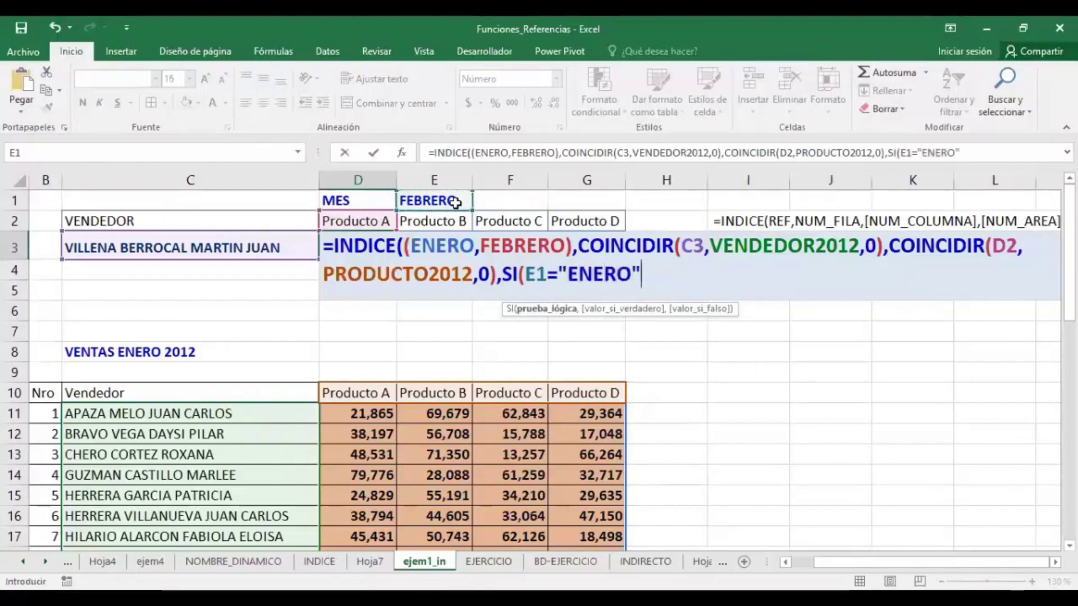
text(,)
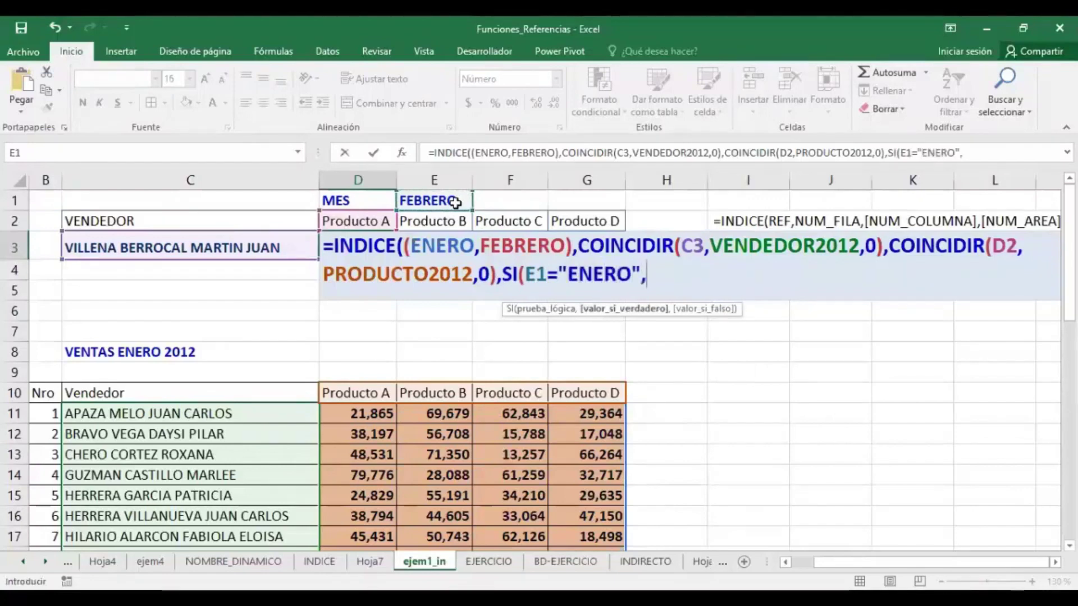
text(1)
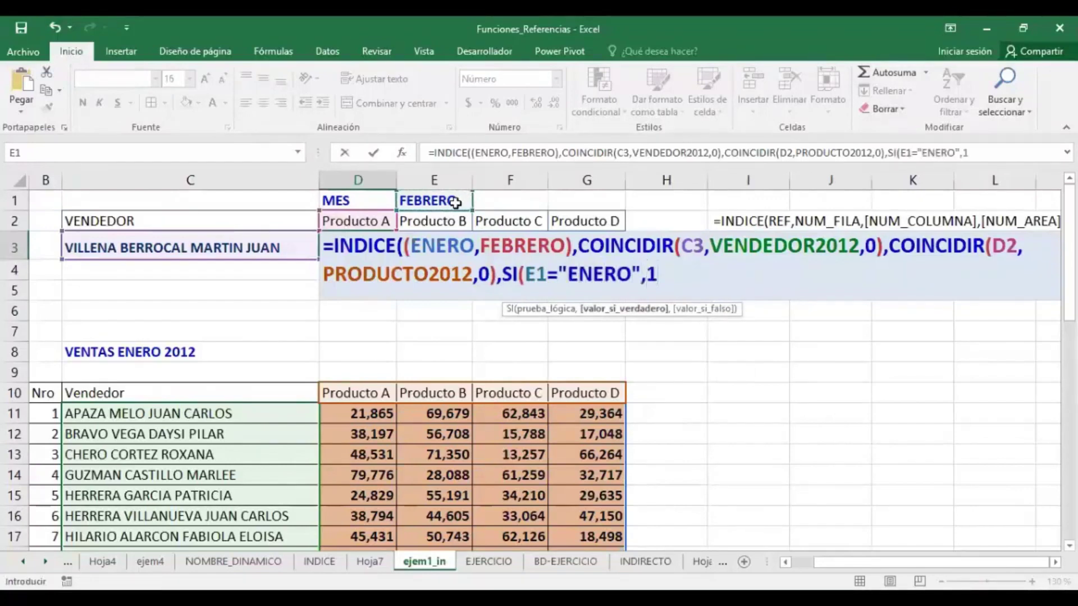
text(,2)
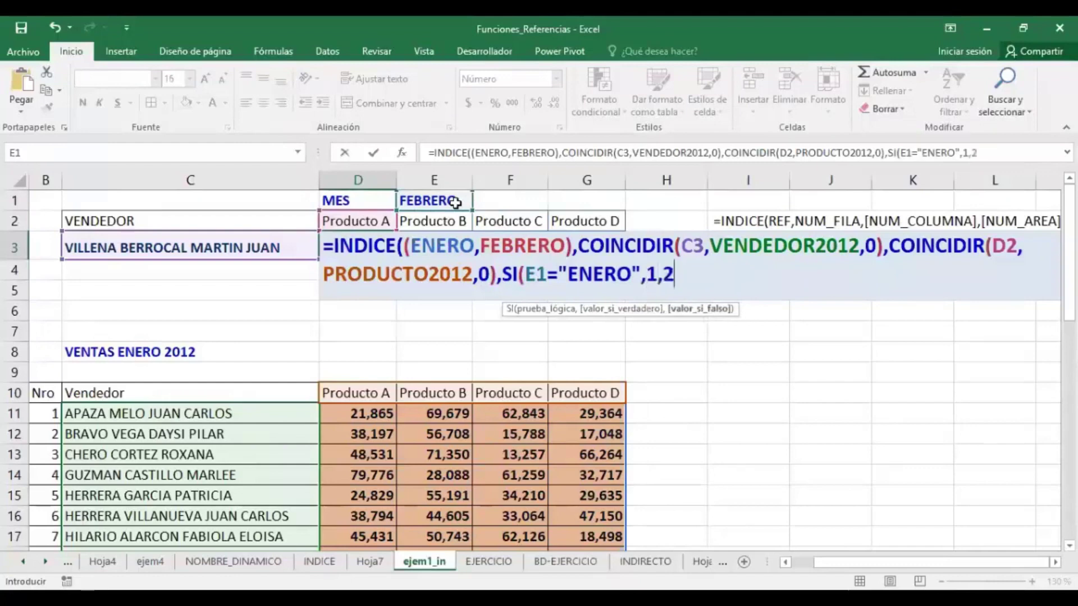
text())
text())
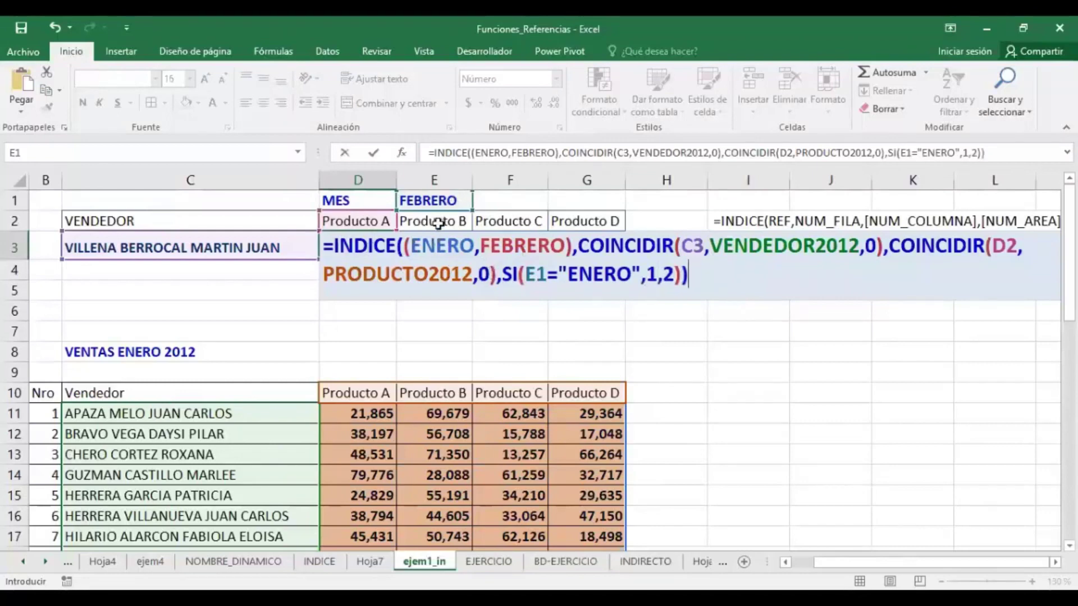
- Change E1 and C3 to $E$1 and $C$3 in the formula and enter it in D3
click(540, 276)
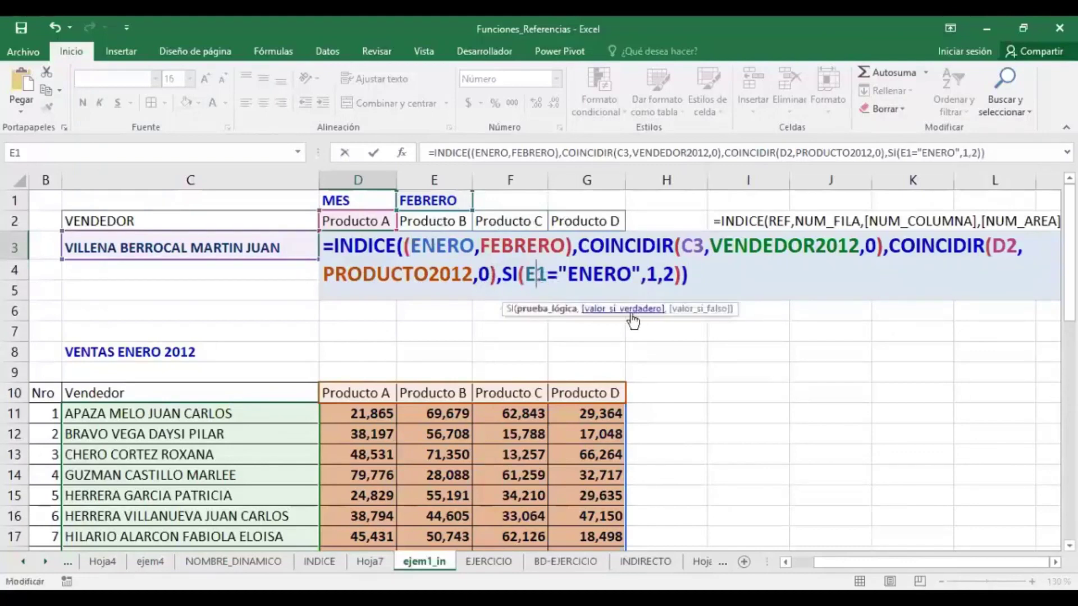
key(F4)
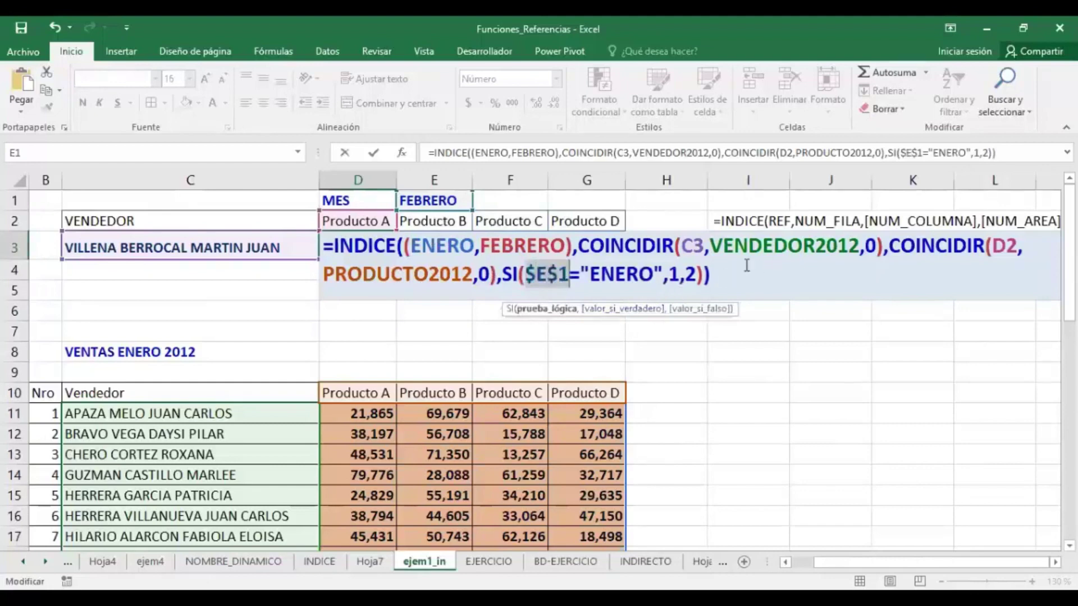
click(700, 250)
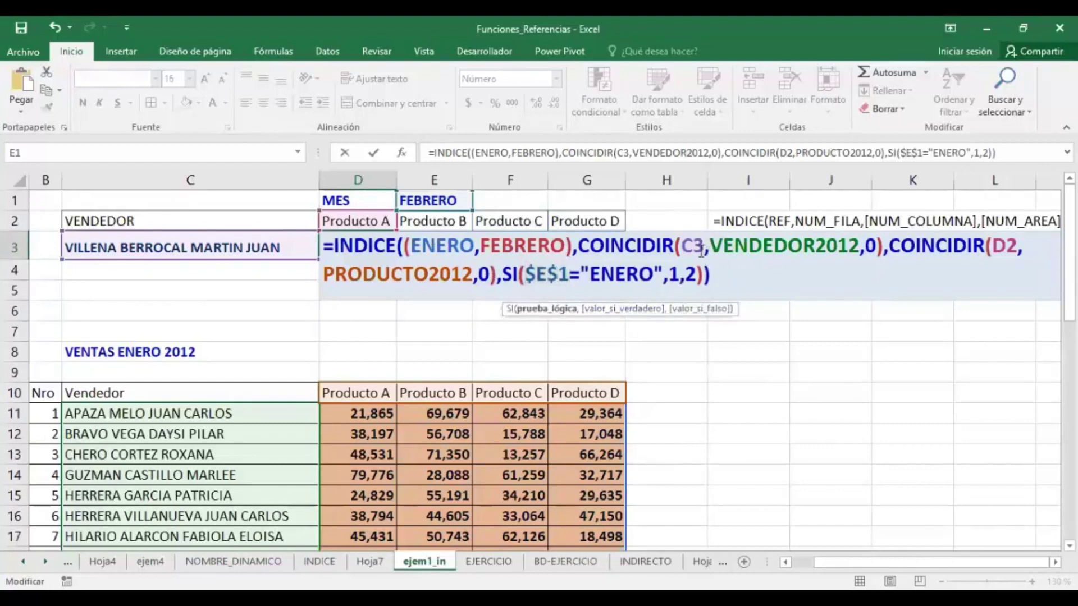
key(F4)
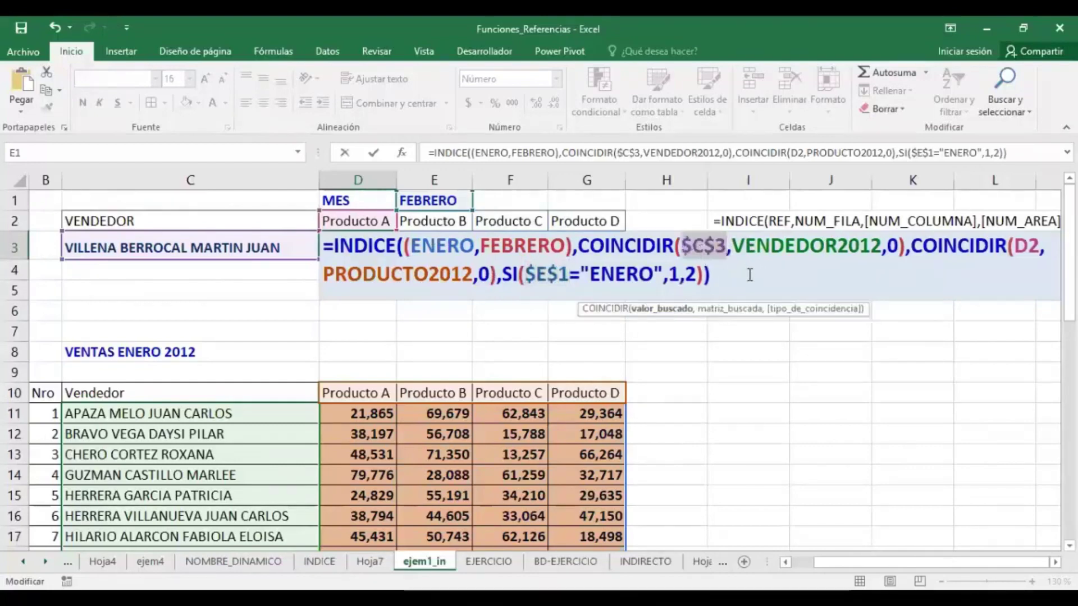
key(End)
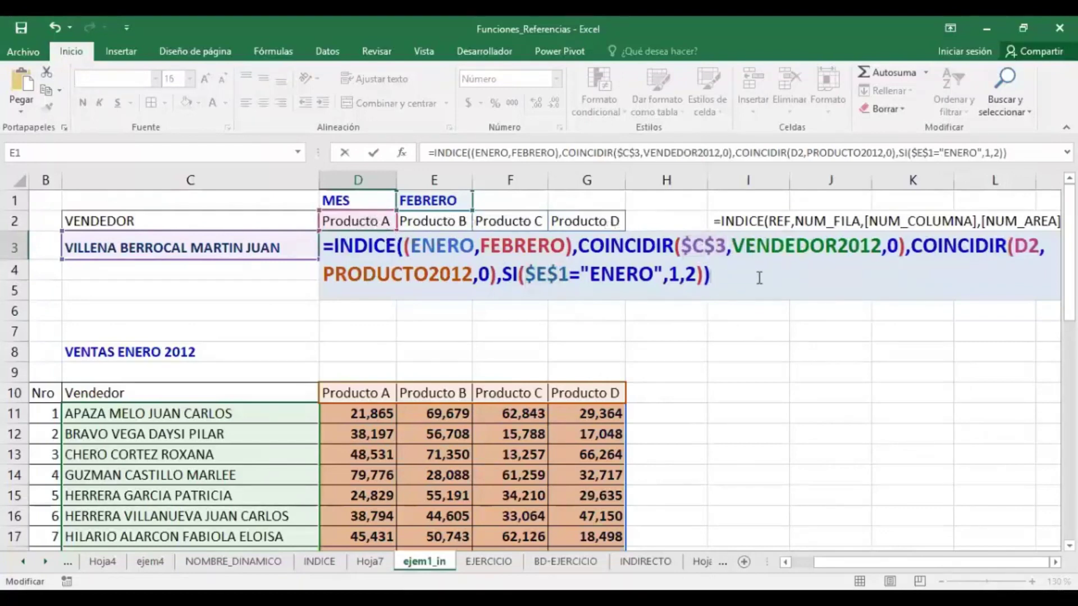
key(Return)
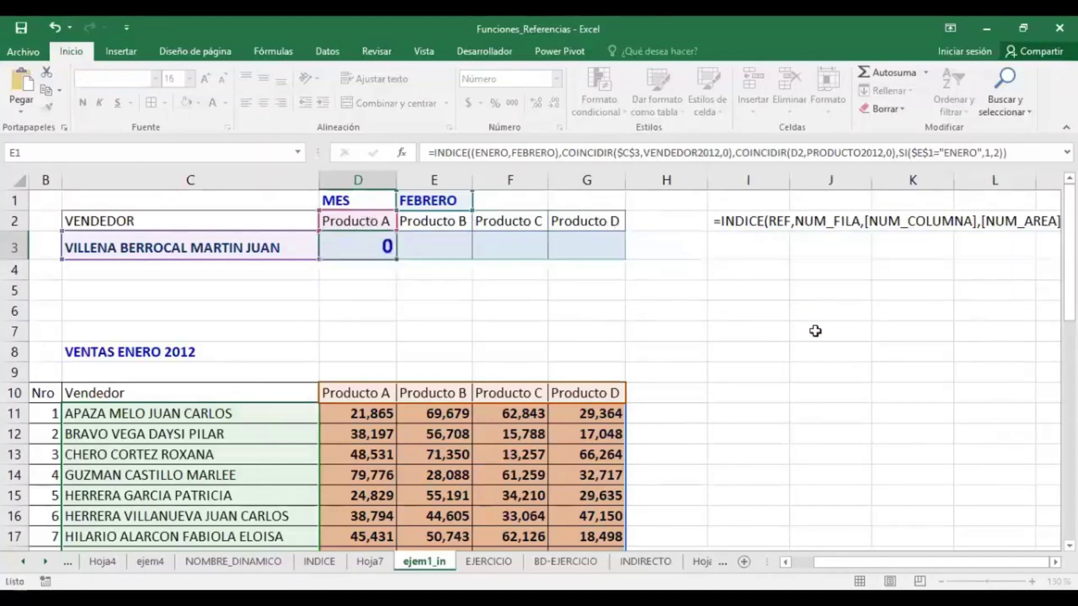
- Copy the D3 lookup formula across to D3:G3
click(387, 247)
drag(397, 258, 601, 258)
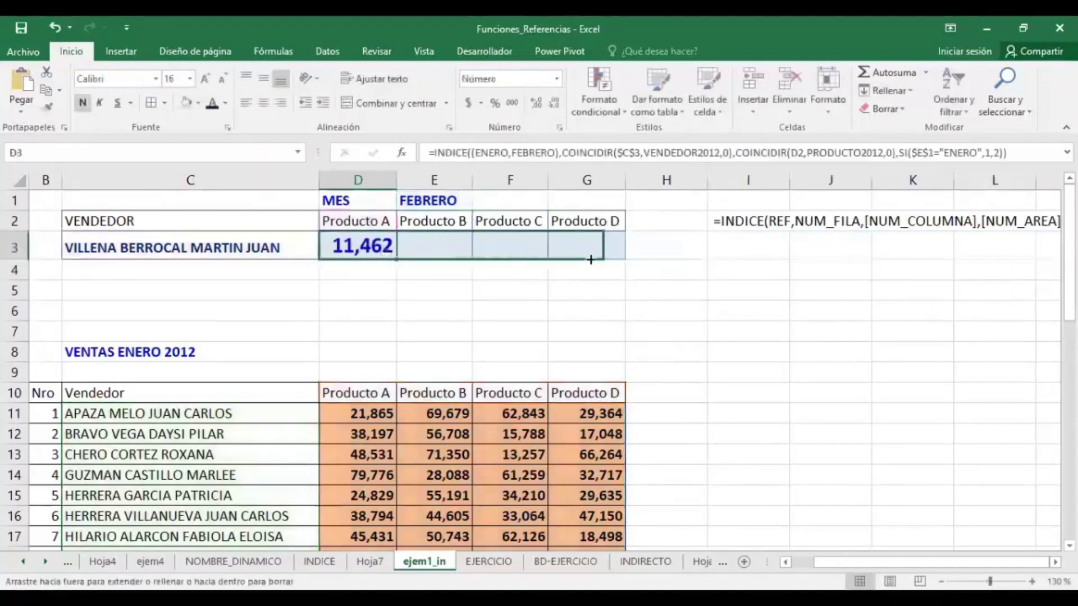
click(500, 291)
- Test ENERO in E1, pick a different vendor in C3, then set E1 back to FEBRERO
click(449, 205)
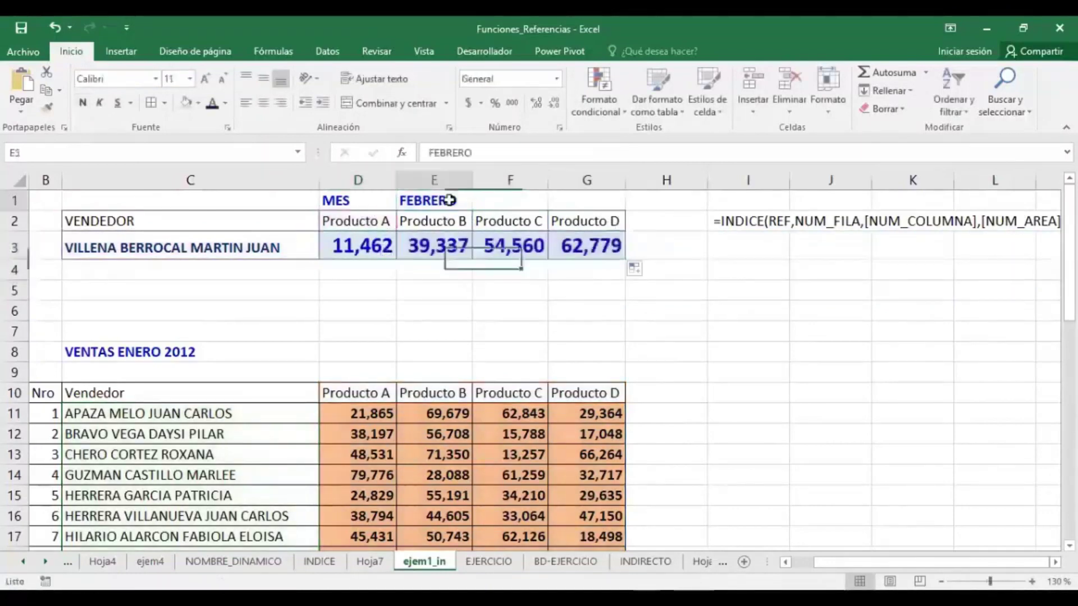
click(480, 202)
click(370, 214)
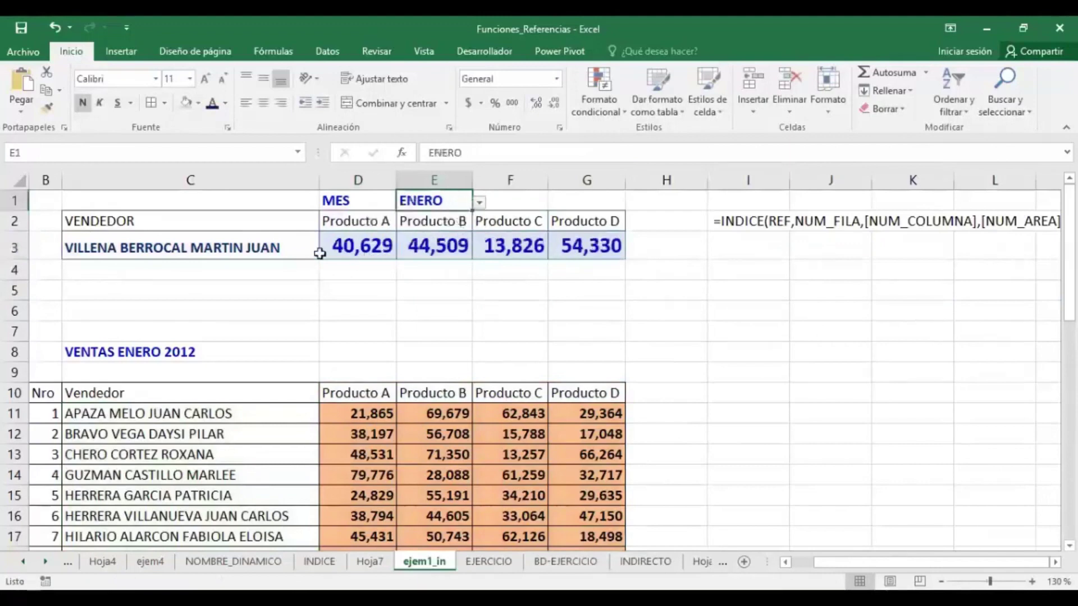
click(317, 251)
click(326, 252)
click(284, 301)
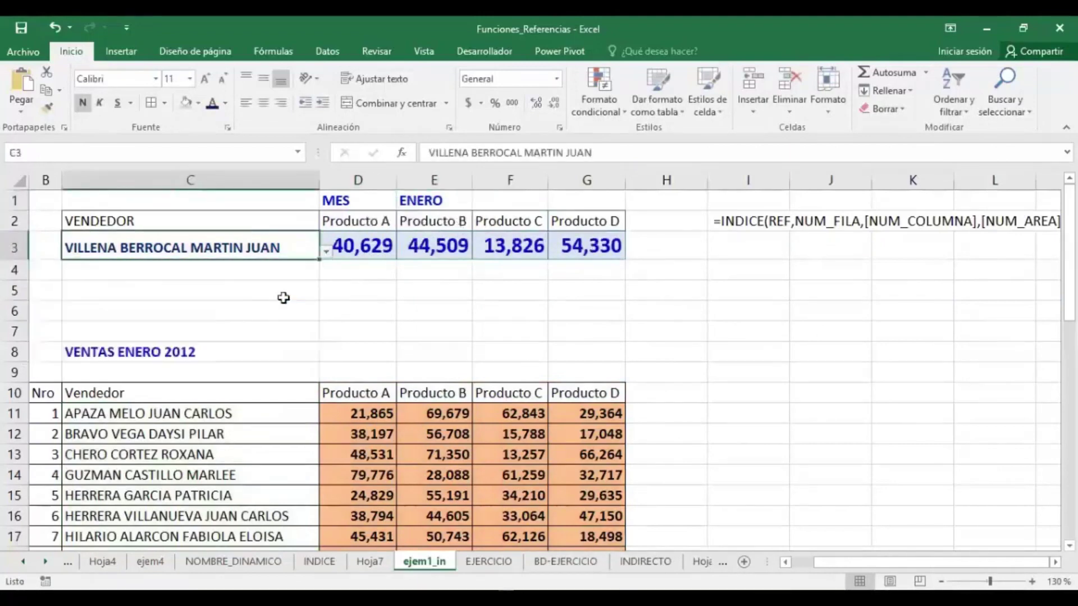
click(427, 204)
click(480, 202)
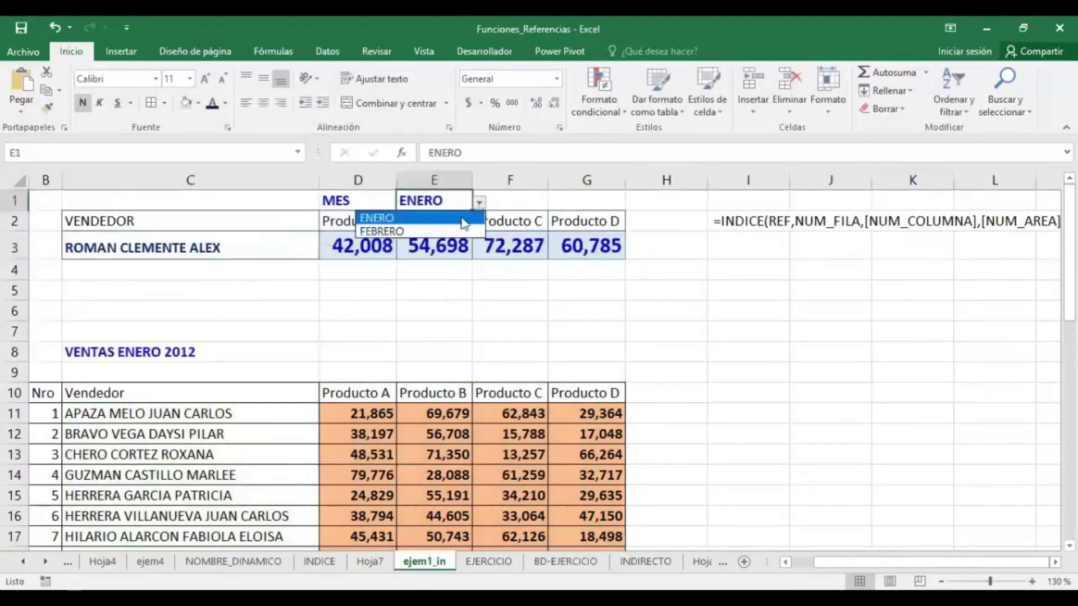
click(460, 231)
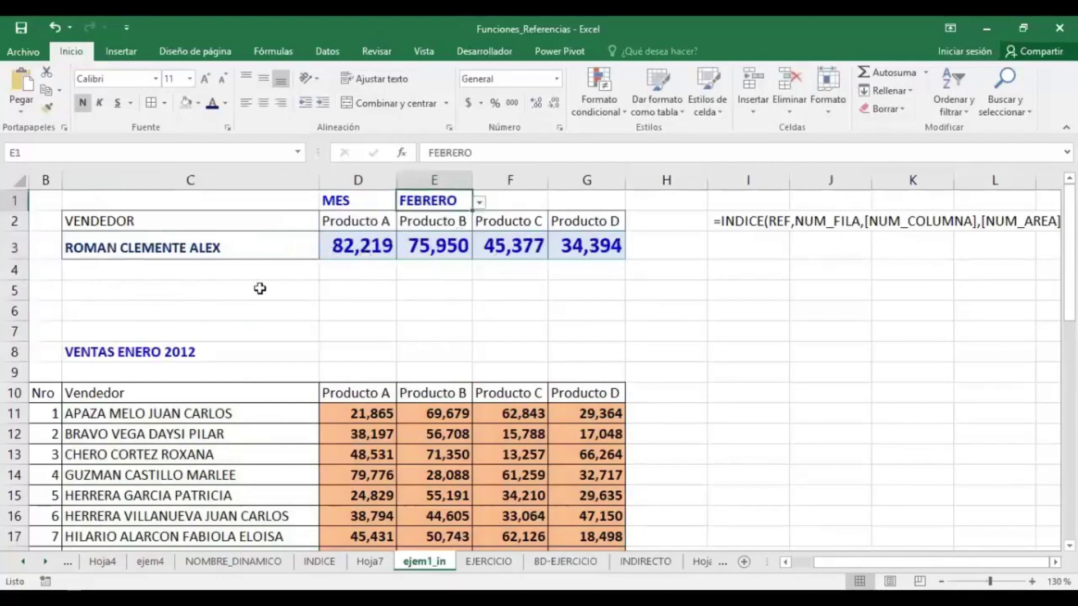
- Enter =FORMULATEXTO(D3) in C5 to display D3's lookup formula
click(201, 288)
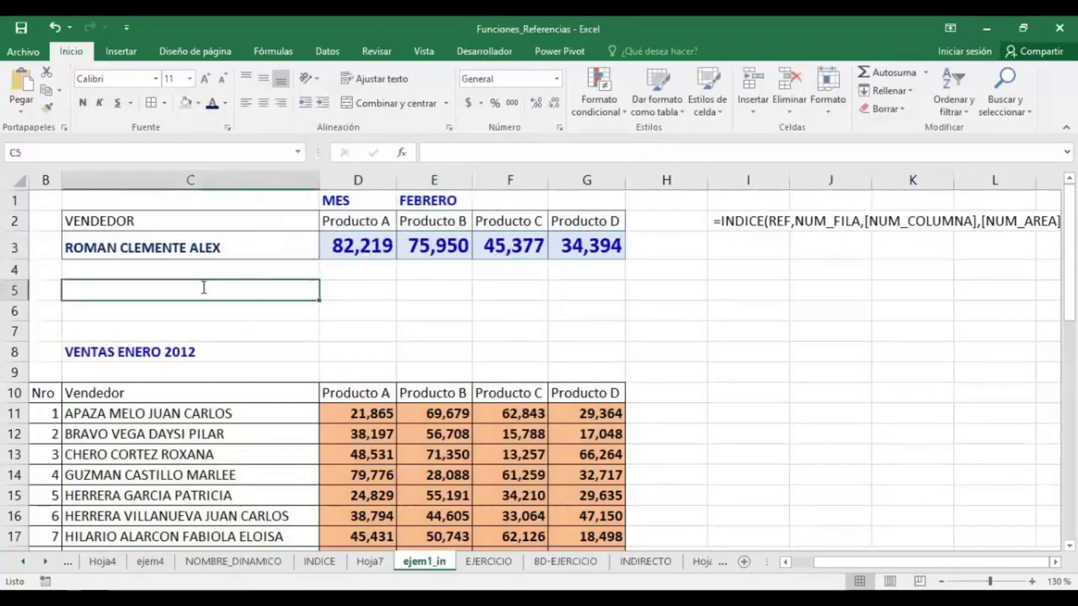
text(=)
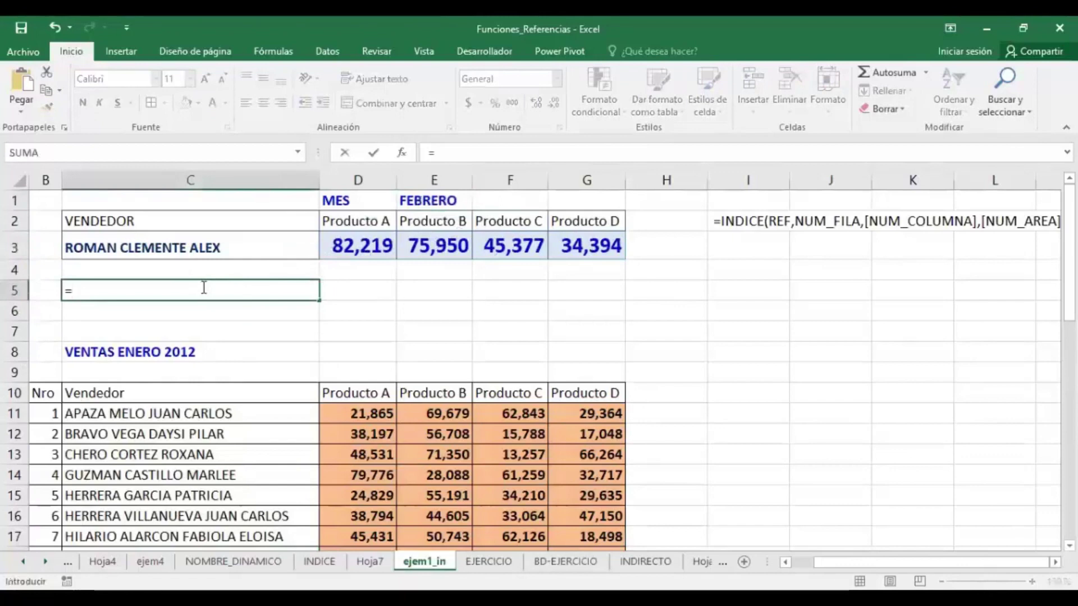
text(FORMULATEXTO()
click(356, 245)
key(Return)
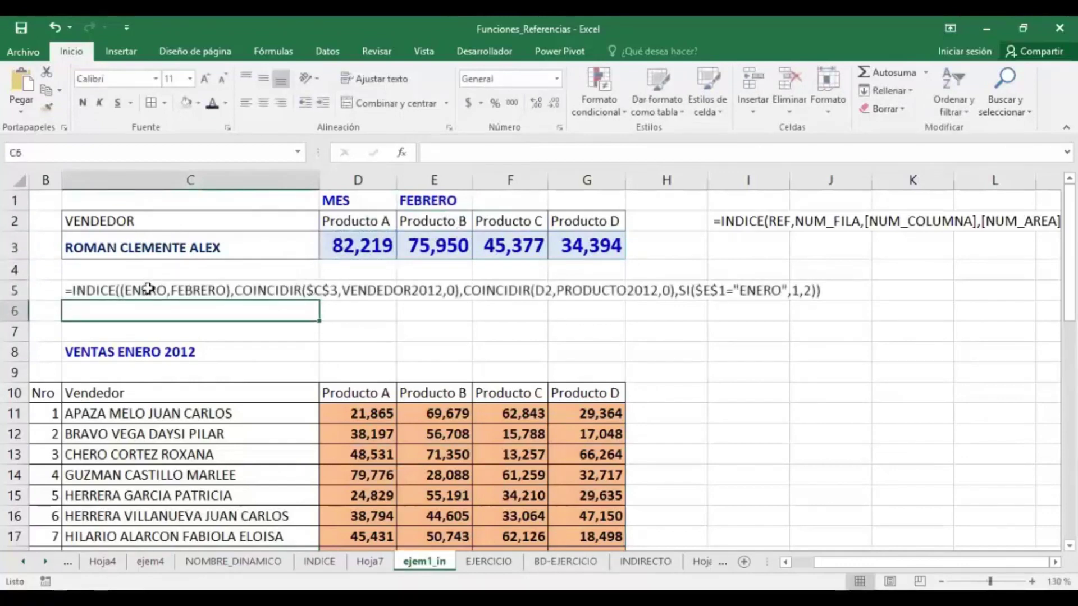
- Make C5's formula text bold and two sizes larger, then bring up the BD-EJERCICIO sheet
click(147, 288)
click(83, 103)
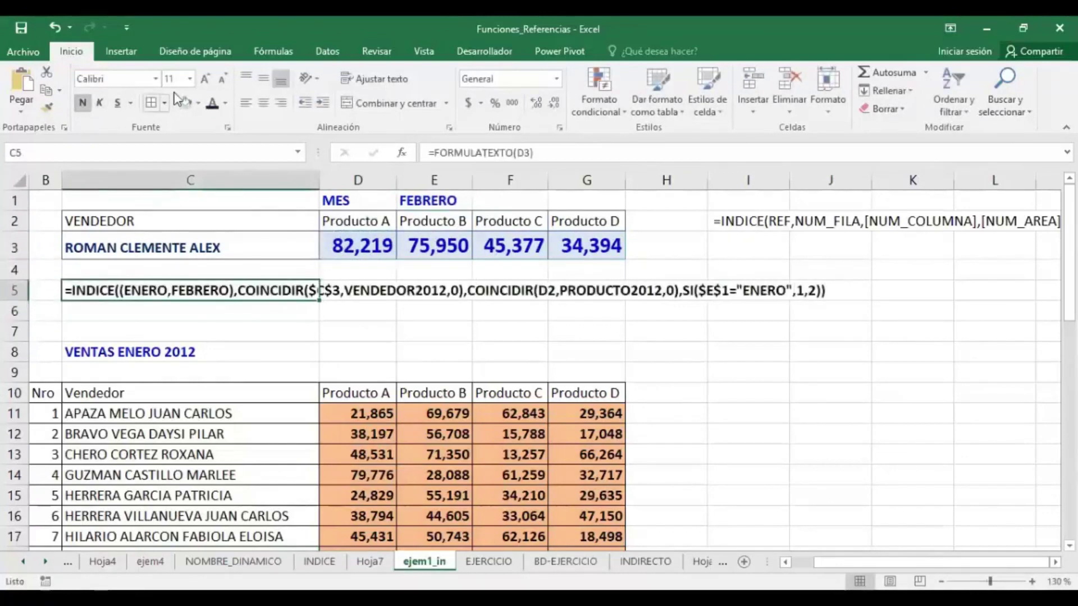
click(207, 78)
click(207, 79)
click(763, 379)
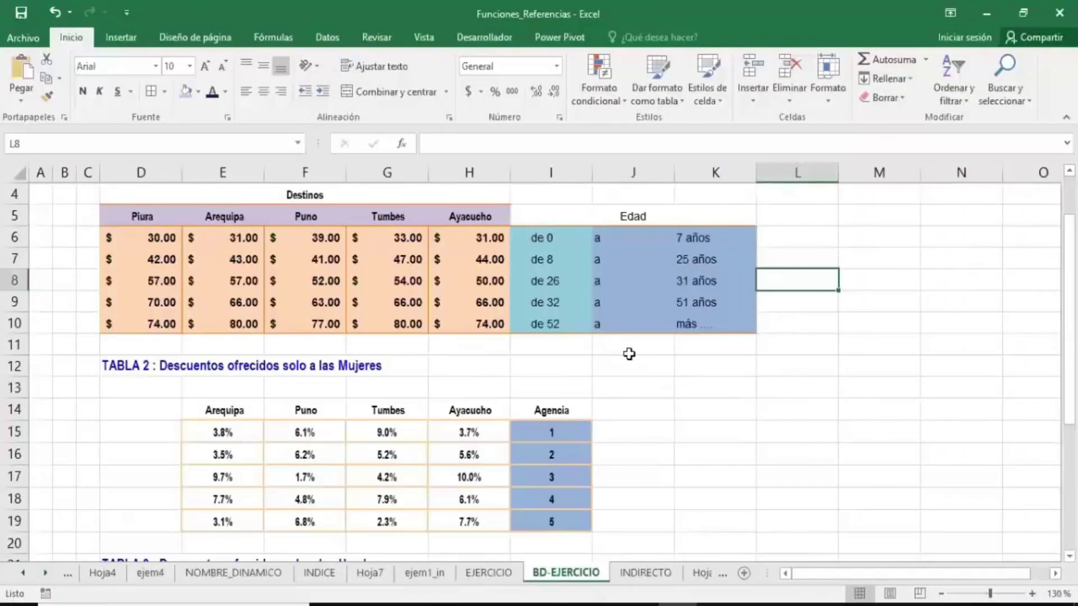
- Name the ticket price table D6:H10 PRECIOS
scroll(626, 354, up, 1)
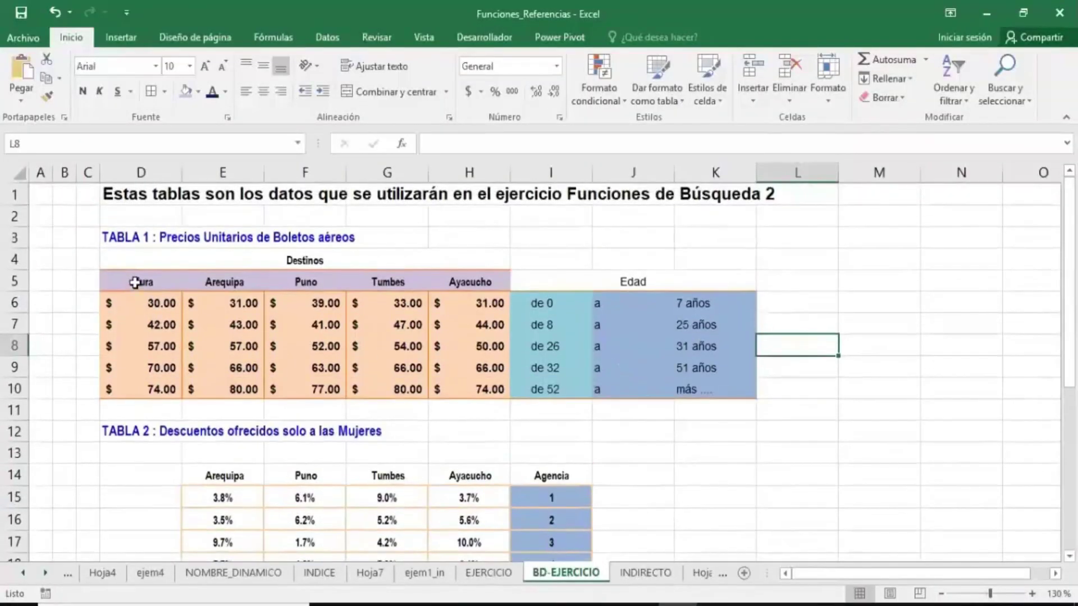
mouse_move(138, 298)
mouse_down()
mouse_move(437, 366)
mouse_move(459, 386)
mouse_up()
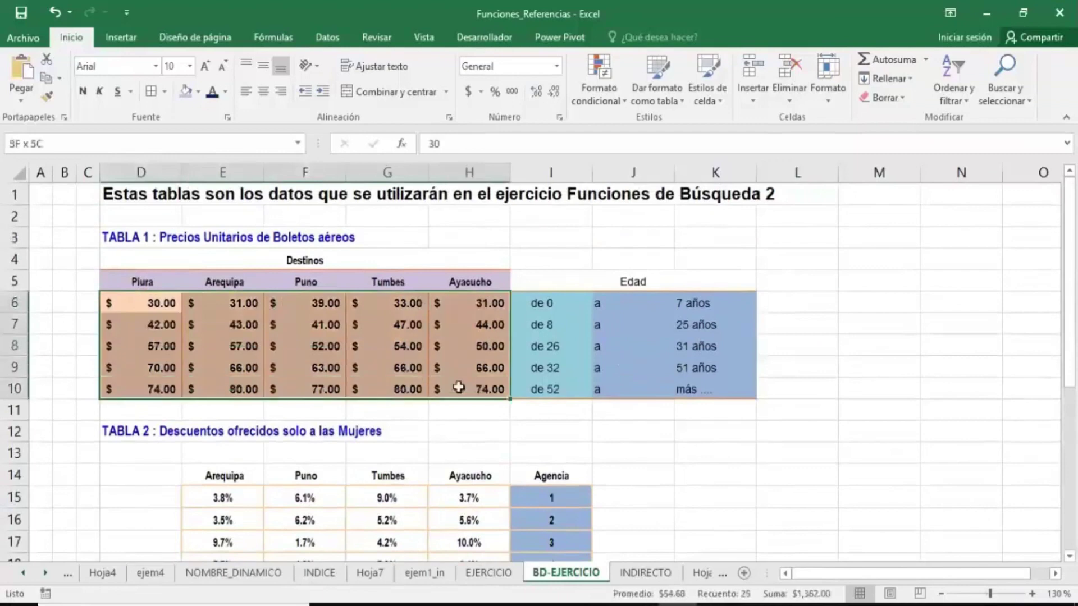
click(97, 142)
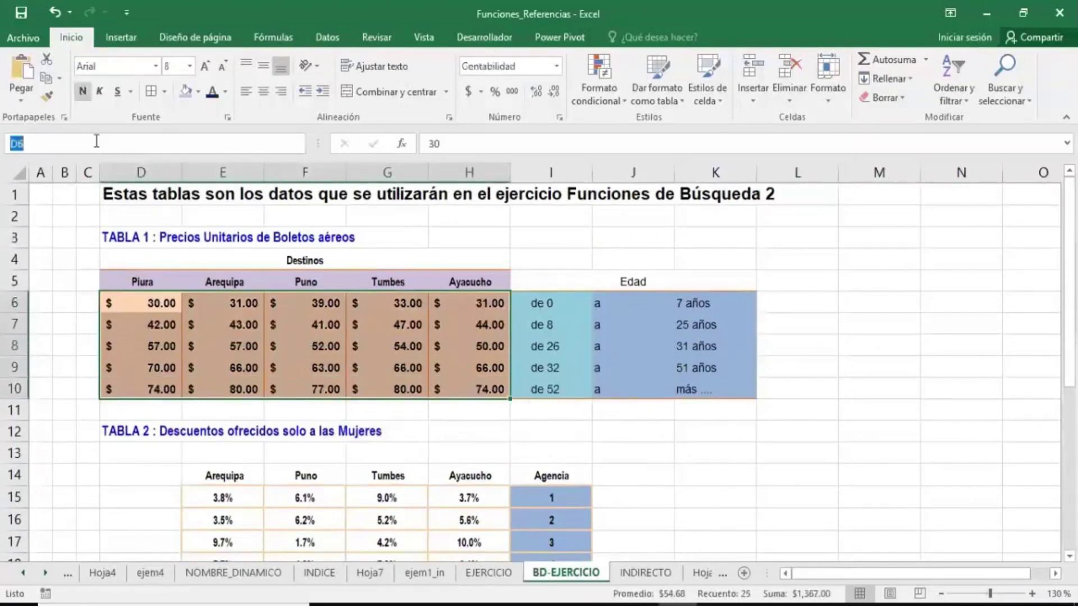
text(P)
text(RECIOS)
key(Return)
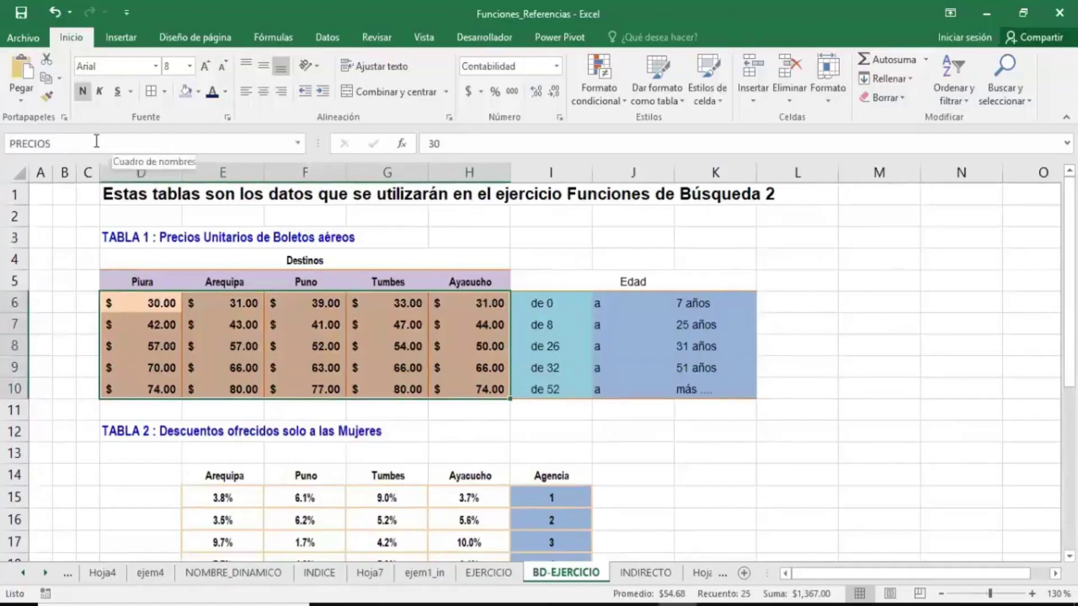
- Name the destination header row D5:H5 DESTINOS
drag(170, 271, 473, 285)
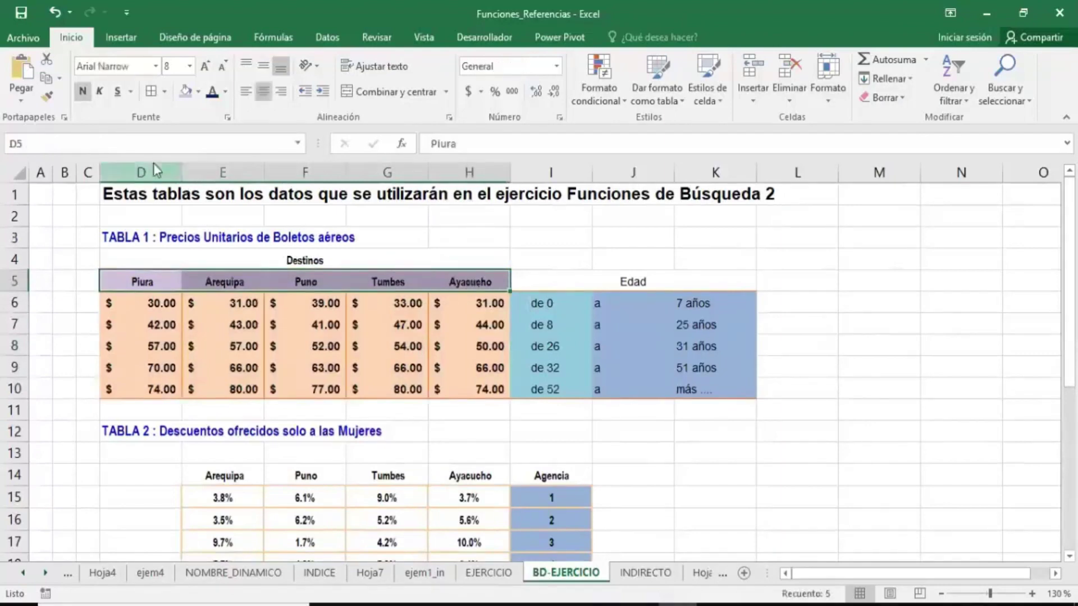
click(142, 151)
text(DES)
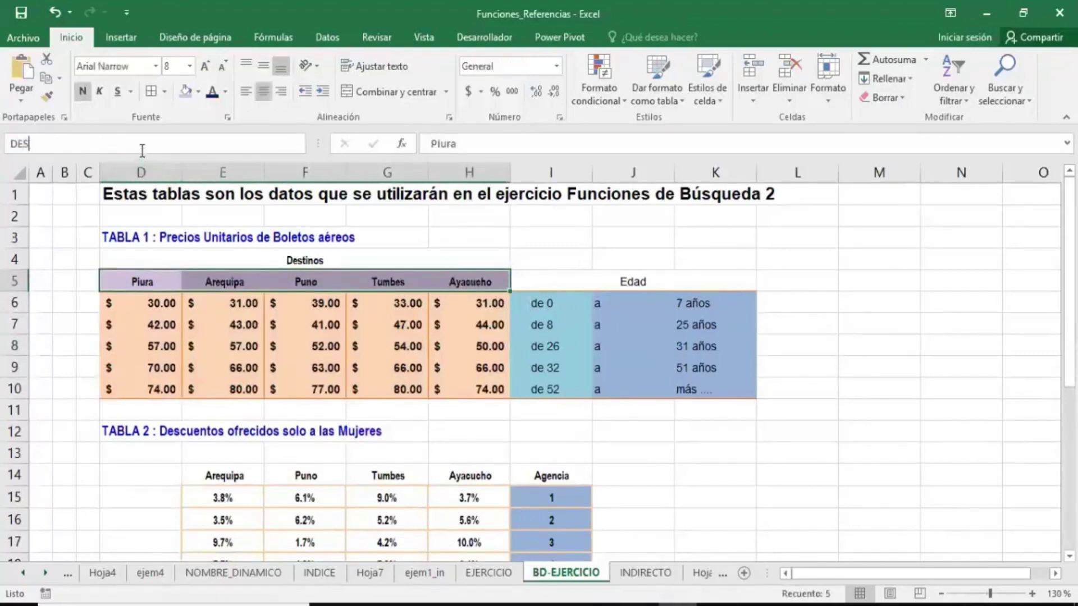
text(TINOS)
key(Return)
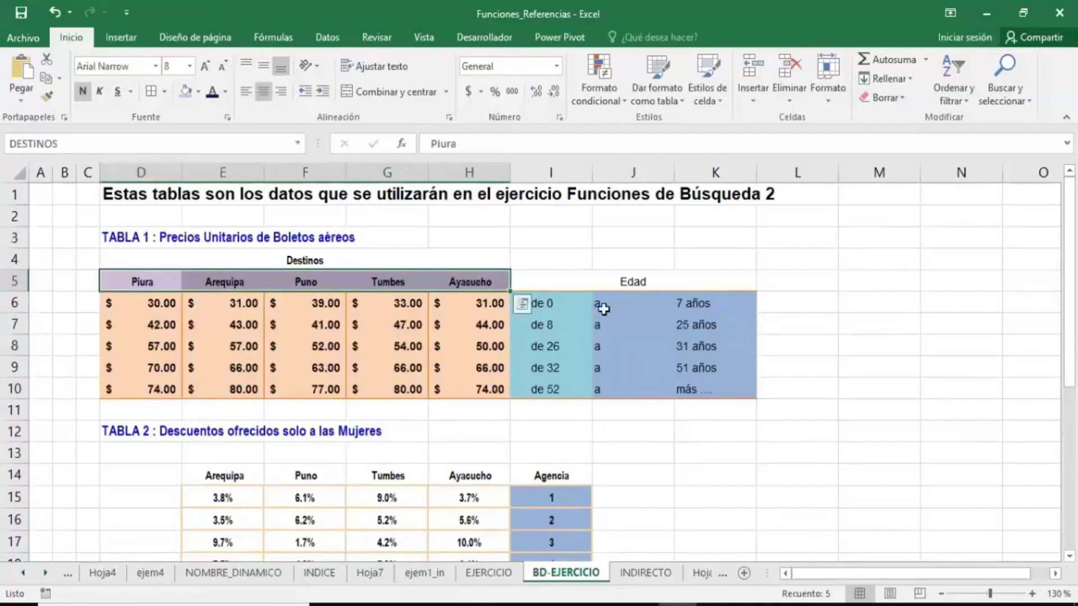
- Name the age-start cells I6:I10 EDADES
drag(571, 304, 572, 393)
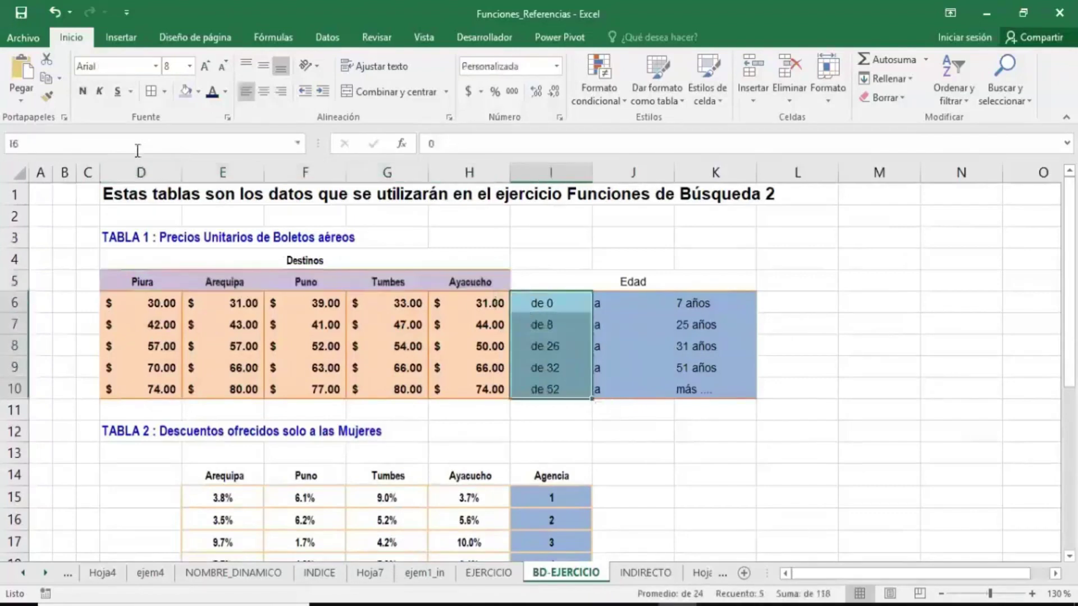
click(138, 147)
text(EDADE)
text(S)
key(Return)
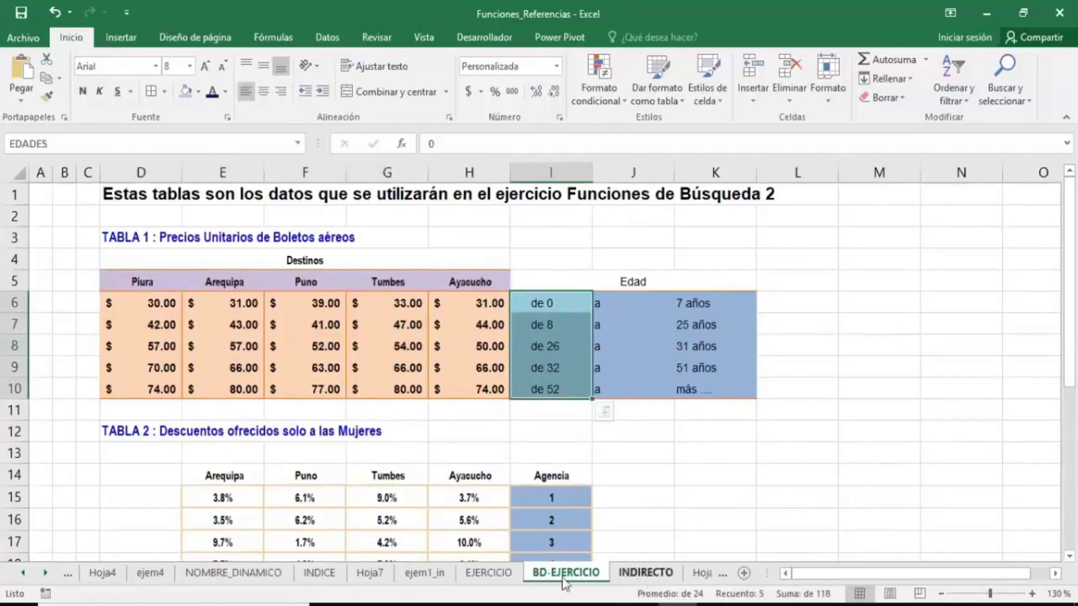
- On the EJERCICIO sheet, make H7 bold with a larger font
click(489, 572)
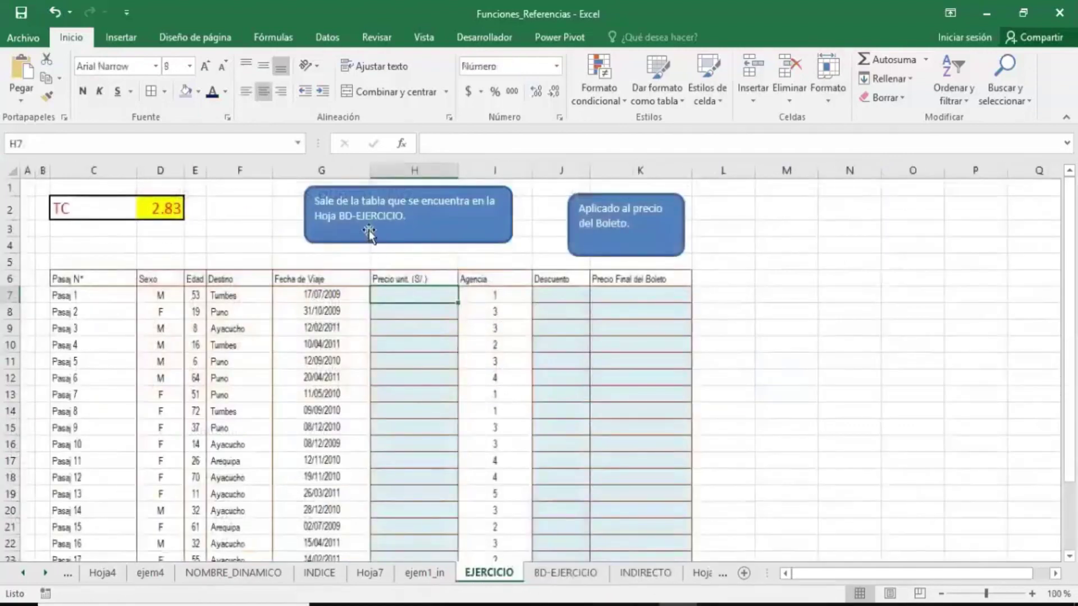
click(205, 66)
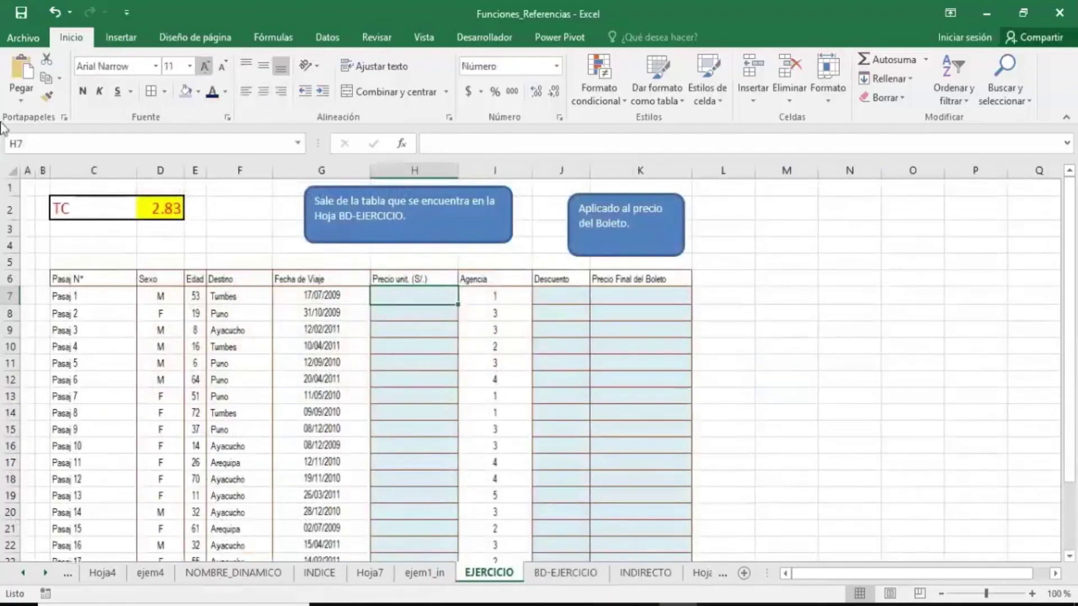
click(205, 66)
click(82, 91)
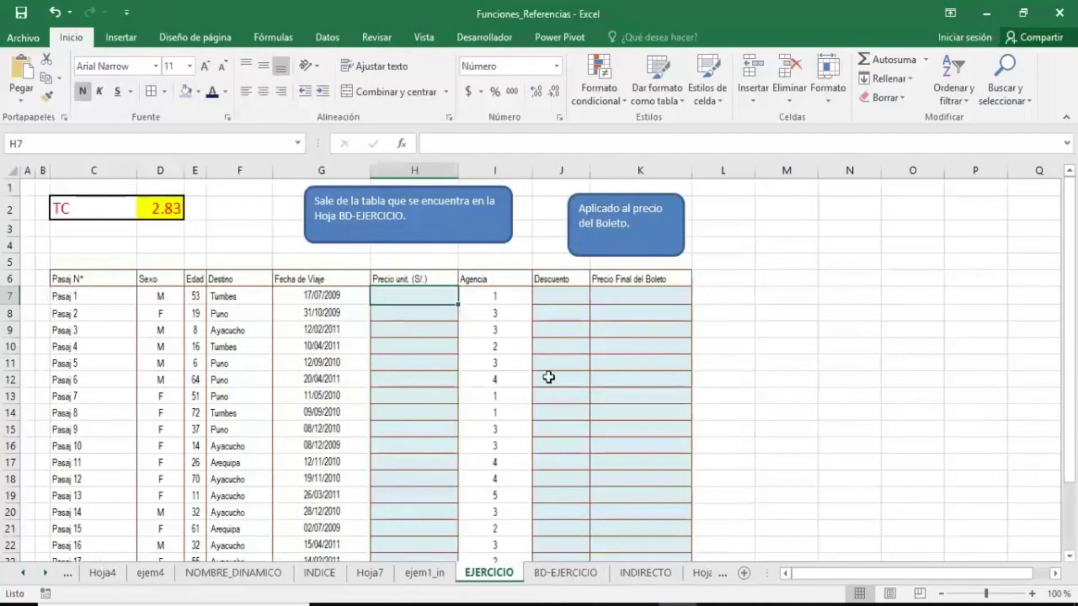
- Start H7's formula as =INDICE(PRECIOS using autocomplete
text(=)
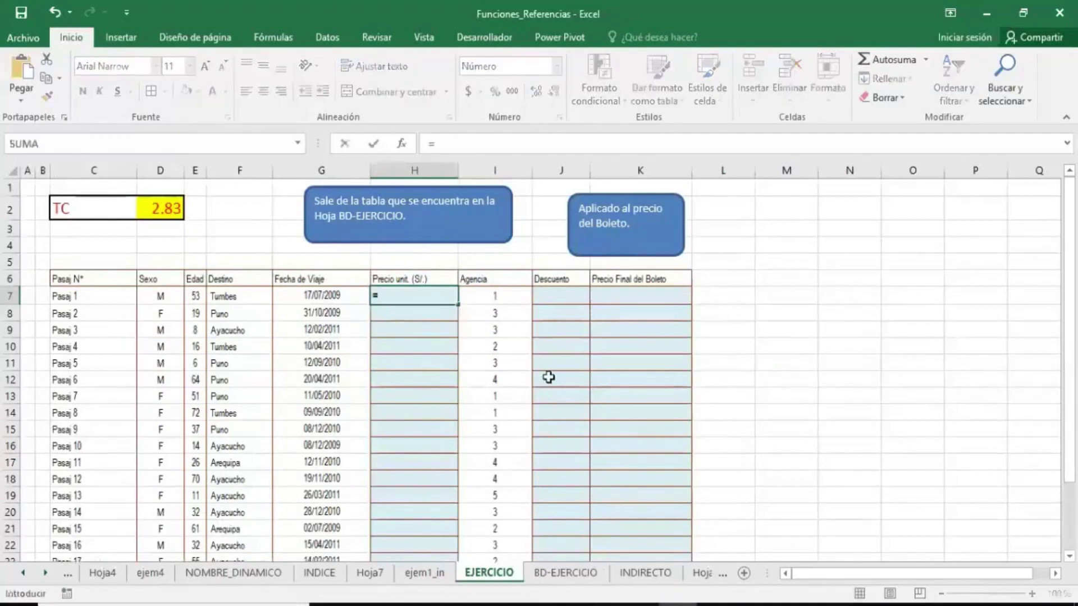
text(IN)
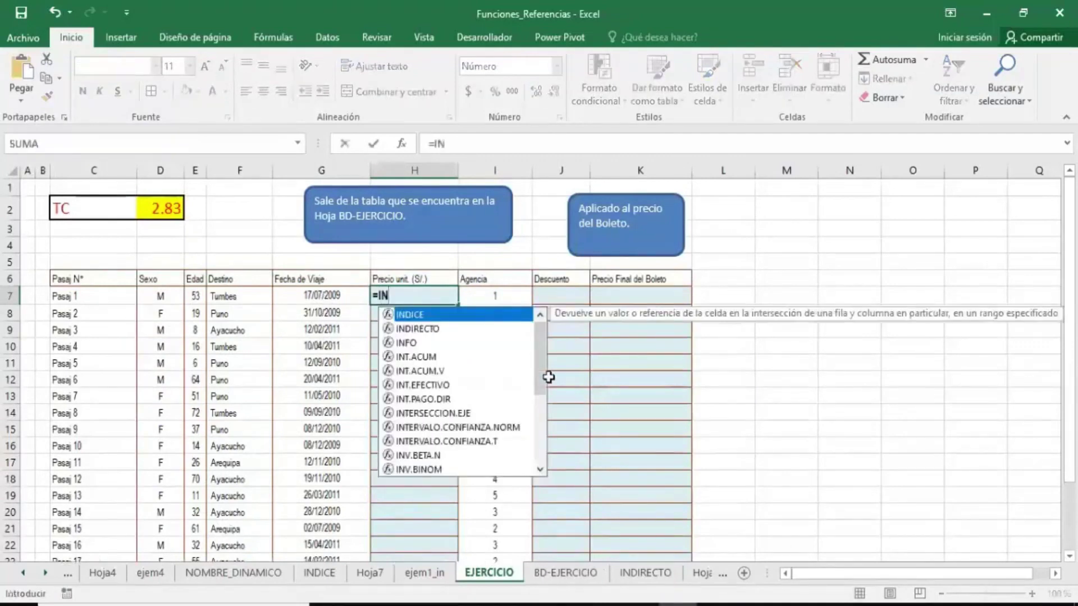
key(Escape)
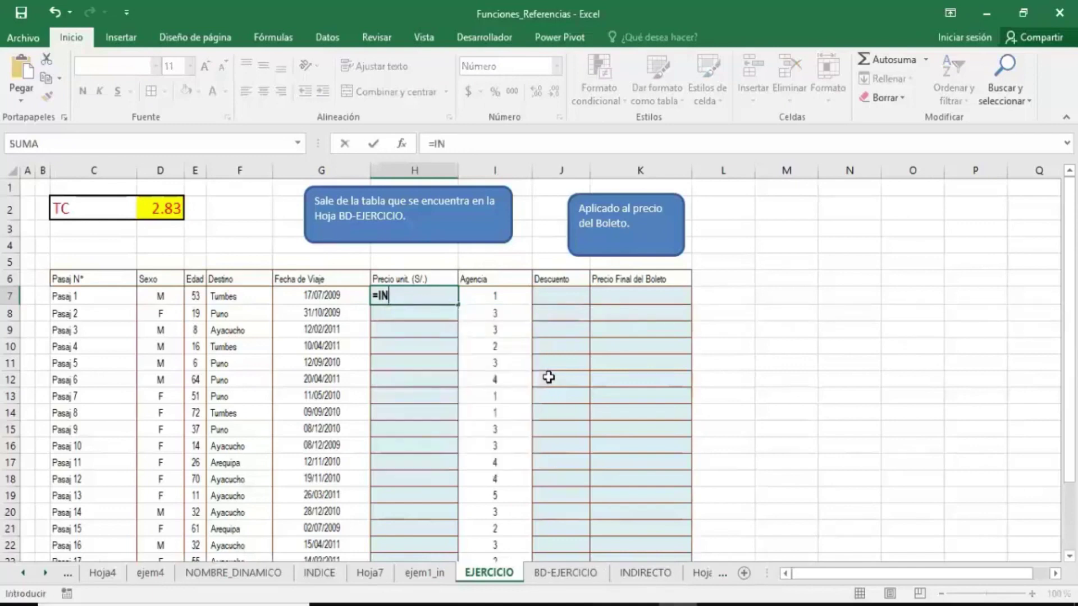
click(410, 301)
key(BackSpace)
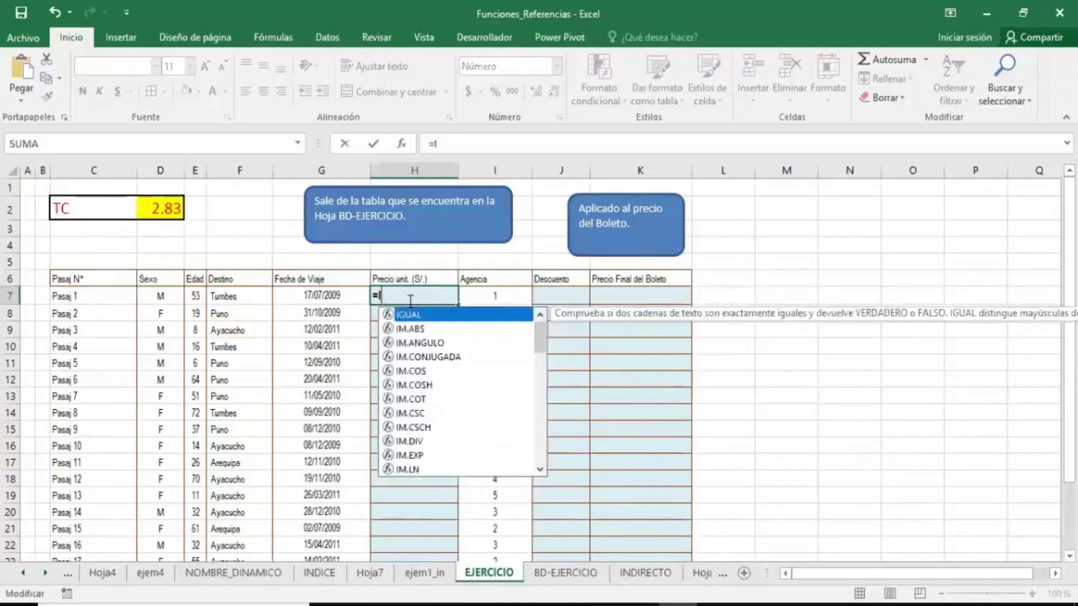
text(N)
key(Tab)
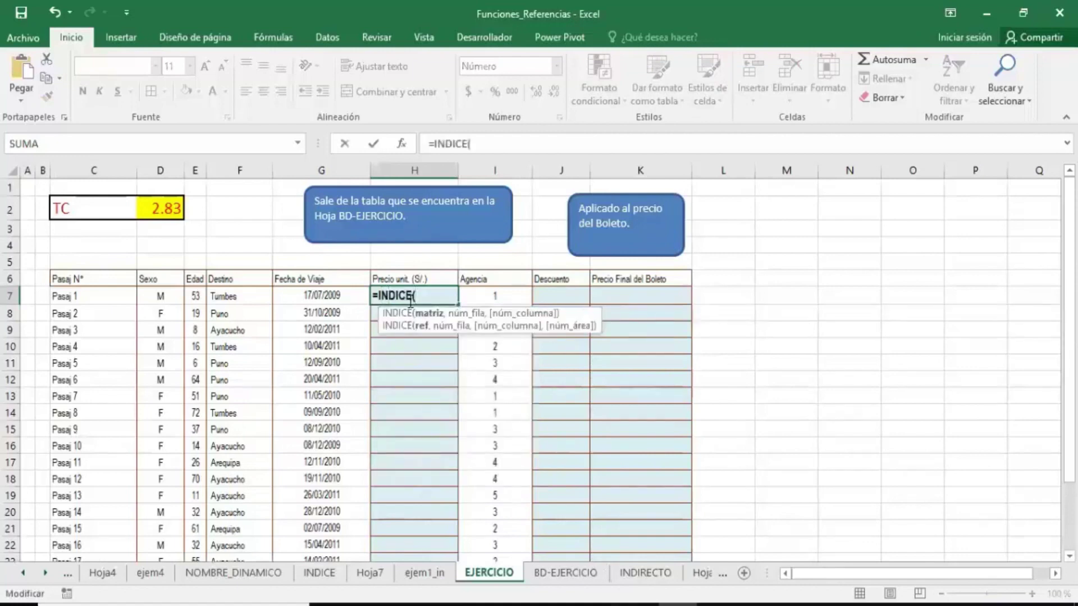
text(PRE)
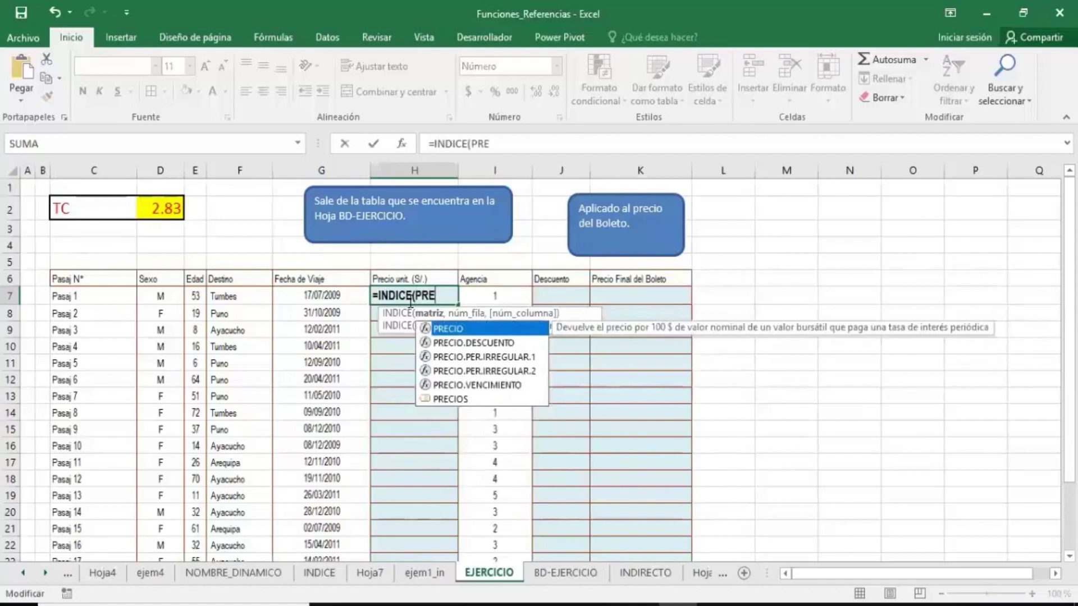
text(CIOS)
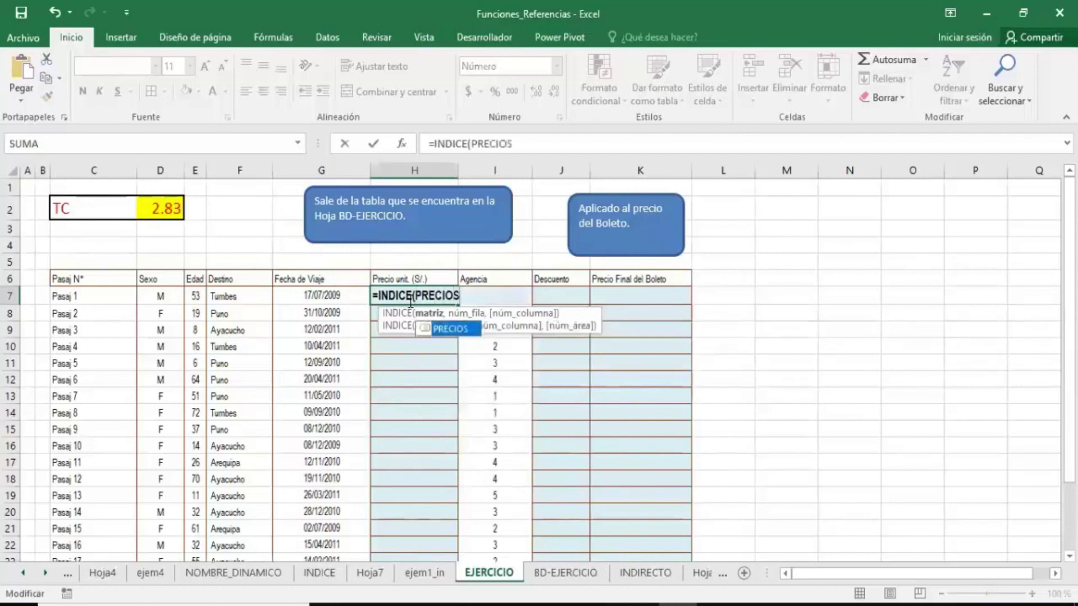
key(Tab)
- Add COINCIDIR(E7,EDADES,1) to pick the price row by passenger age
text(,)
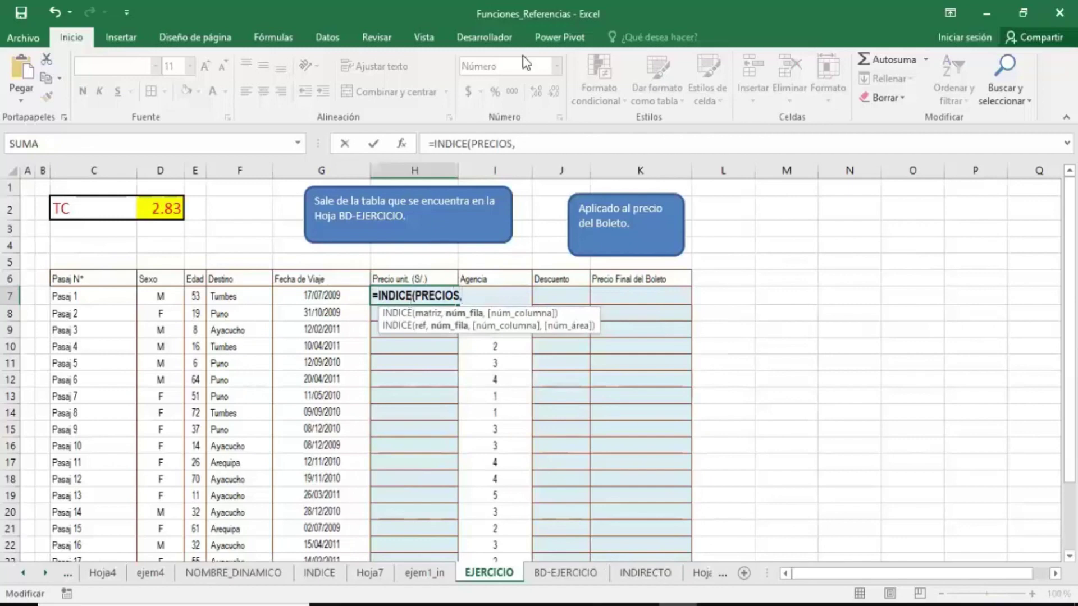
text(COIN)
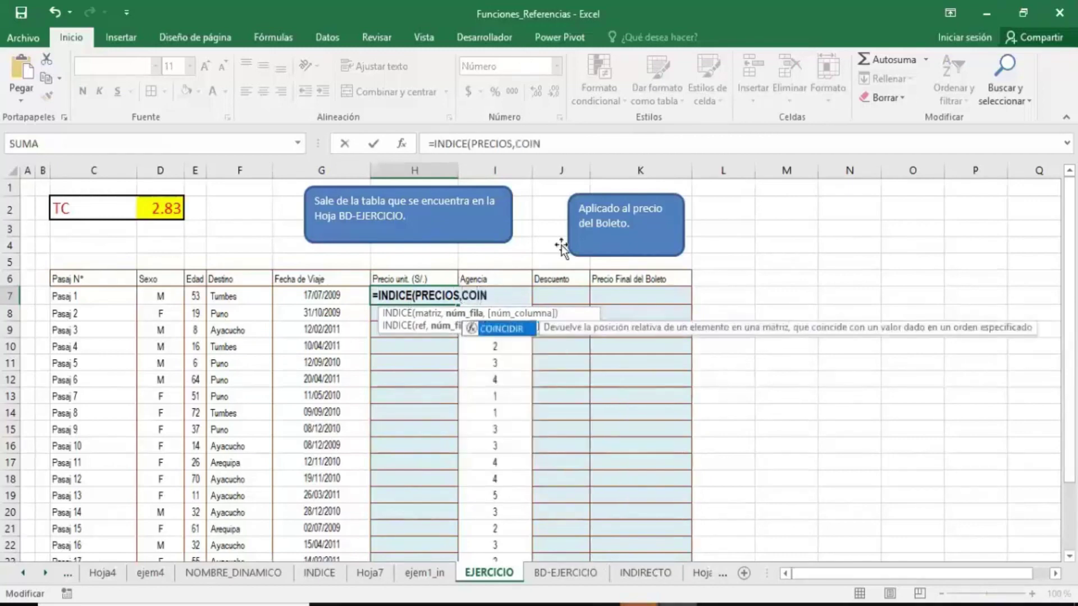
key(Tab)
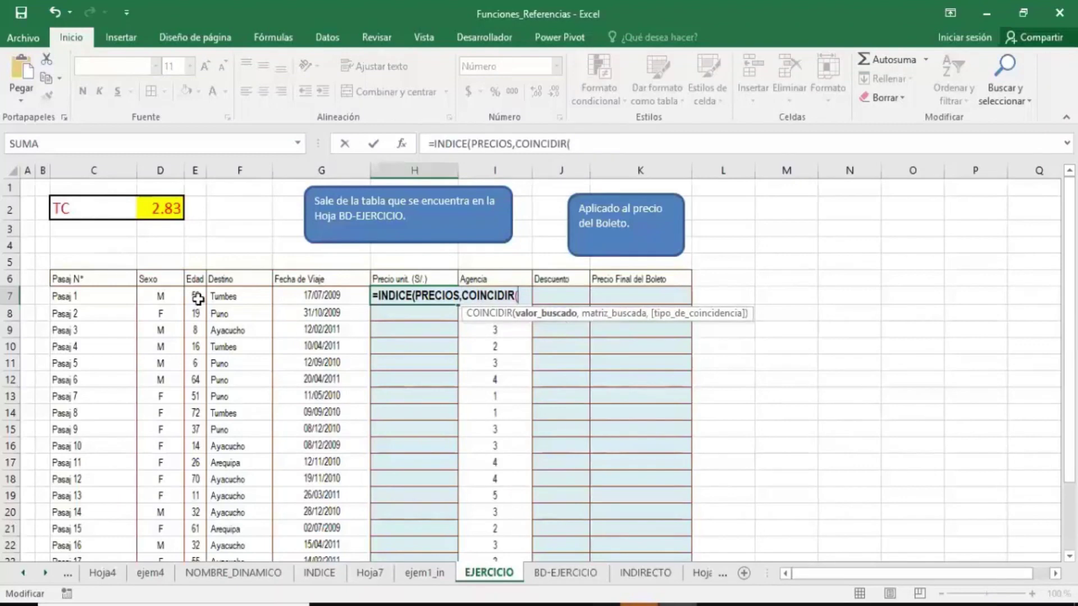
click(198, 298)
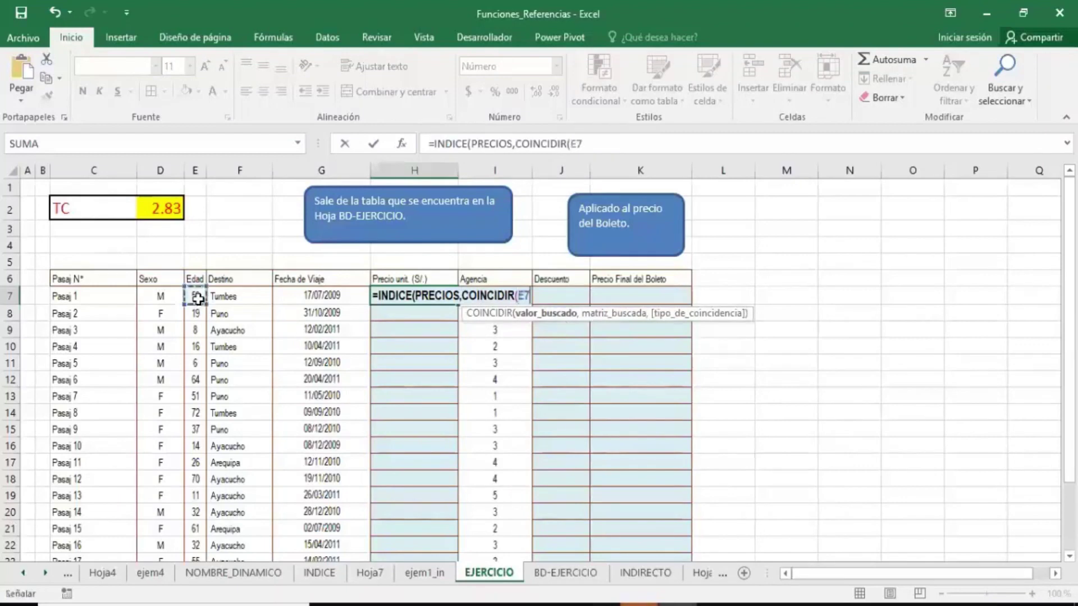
text(,)
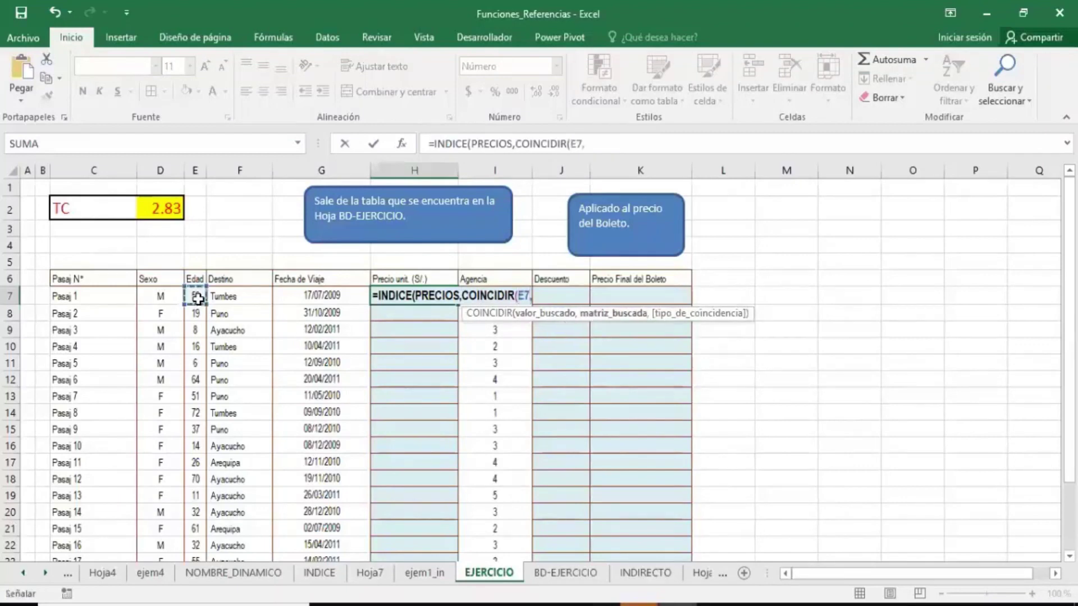
text(EDADES)
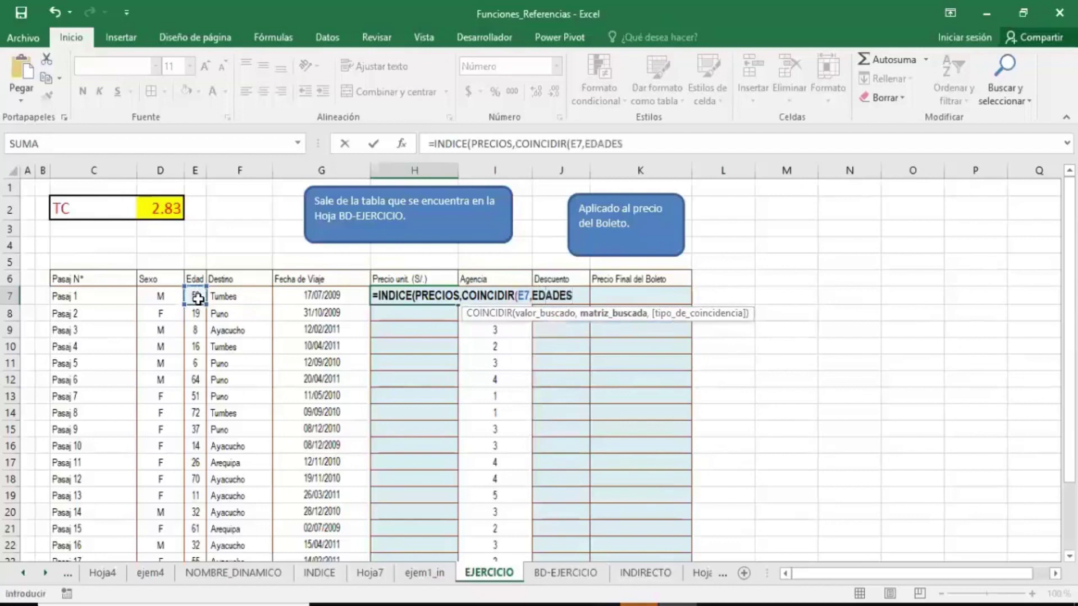
text(,)
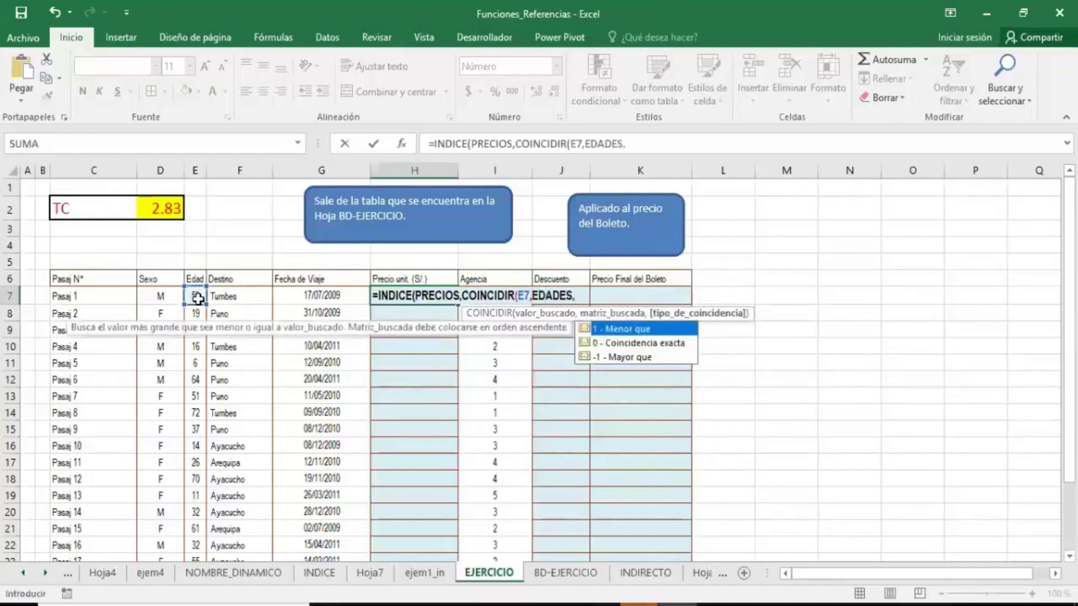
text(1)
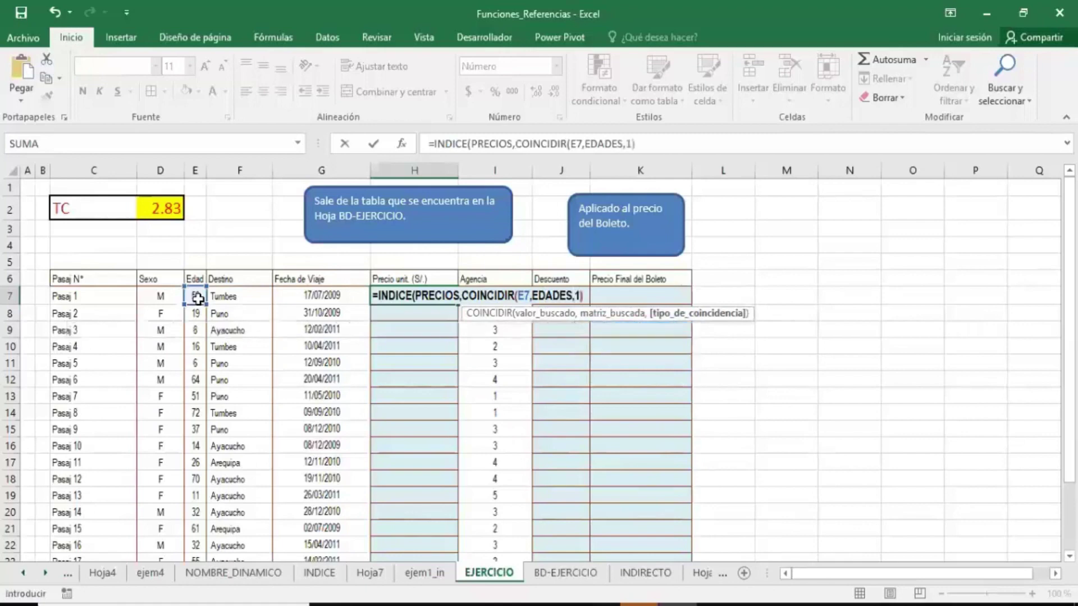
text())
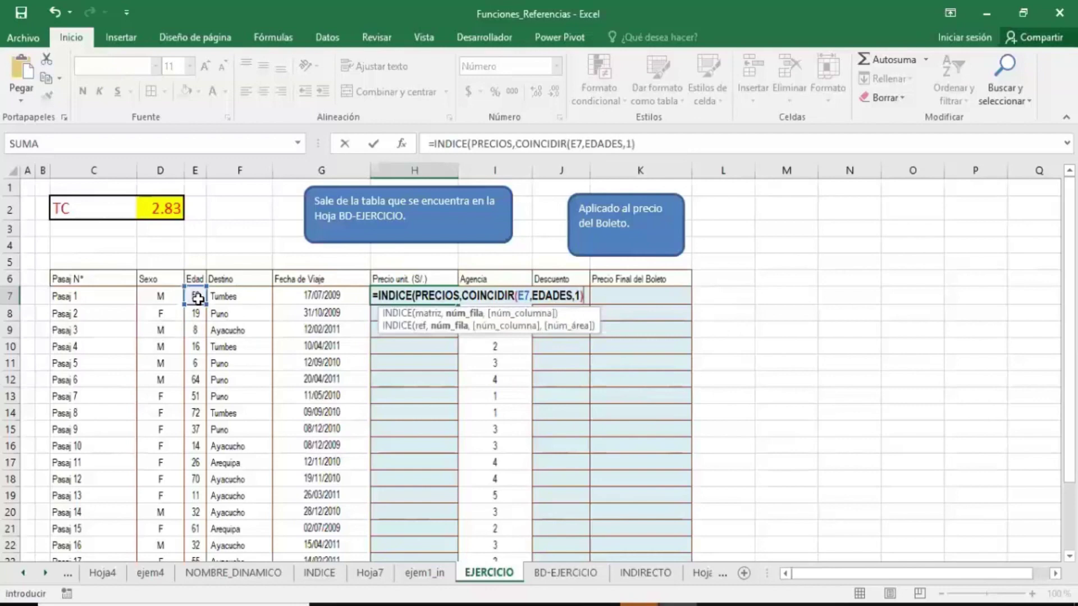
text(,)
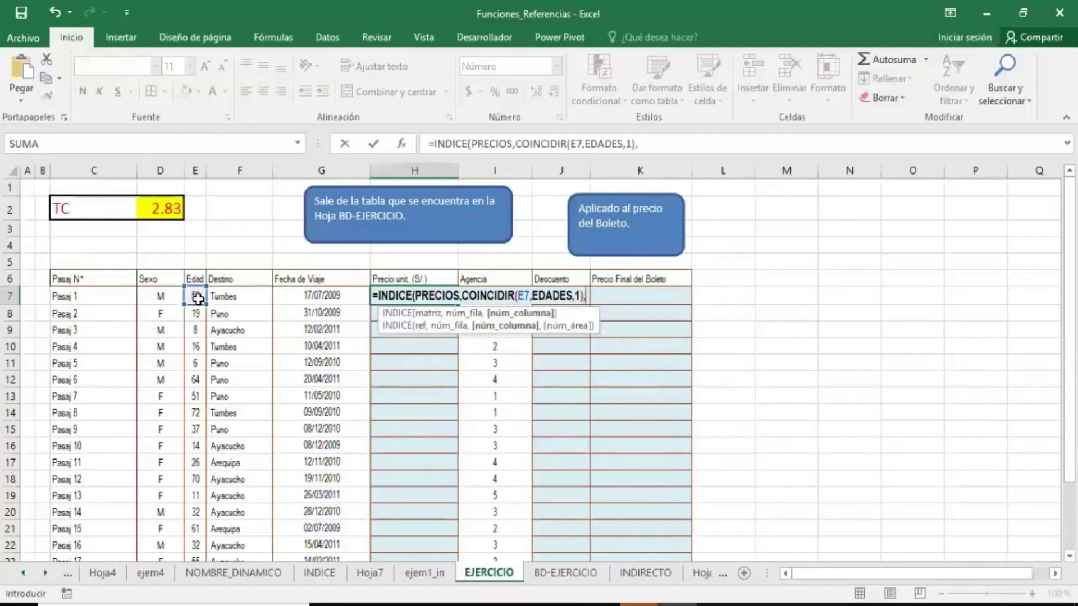
text(COIN)
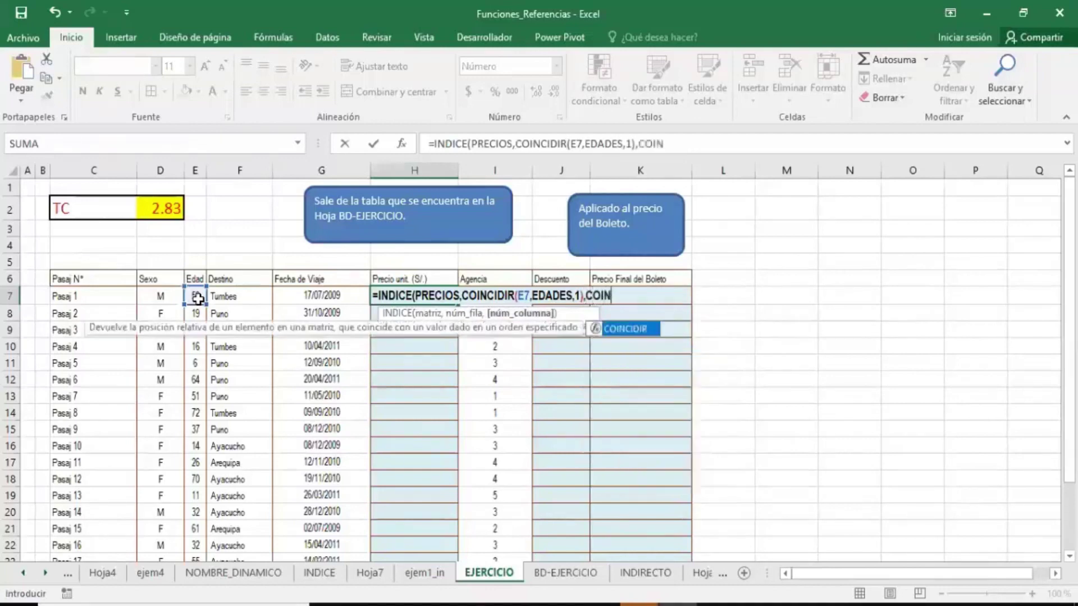
- Finish H7 with COINCIDIR(F7,DESTINOS,0) and enter it, giving 80.00
key(Tab)
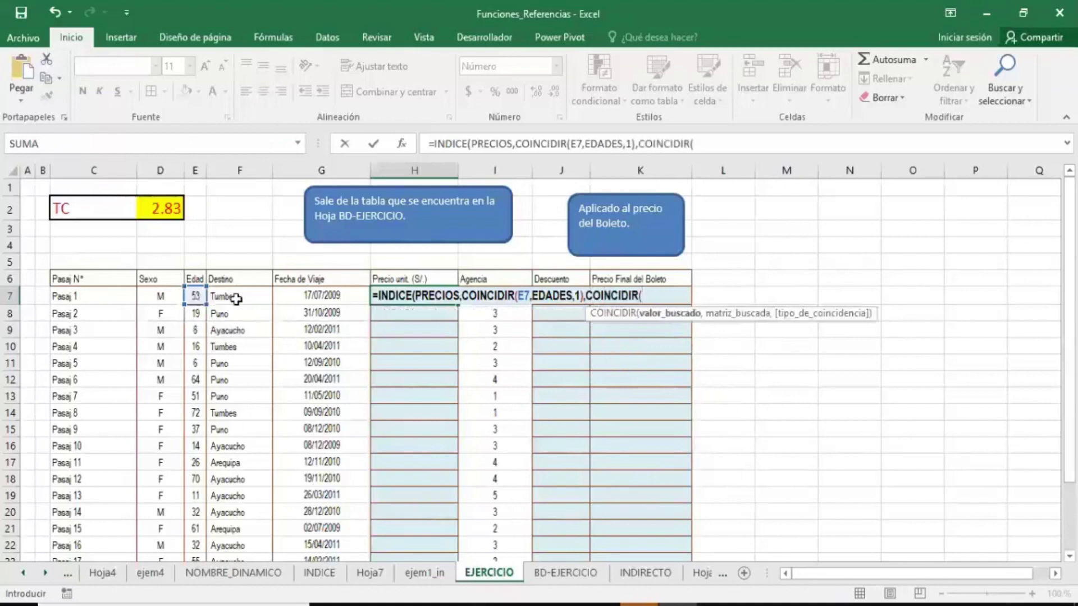
click(234, 298)
text(,)
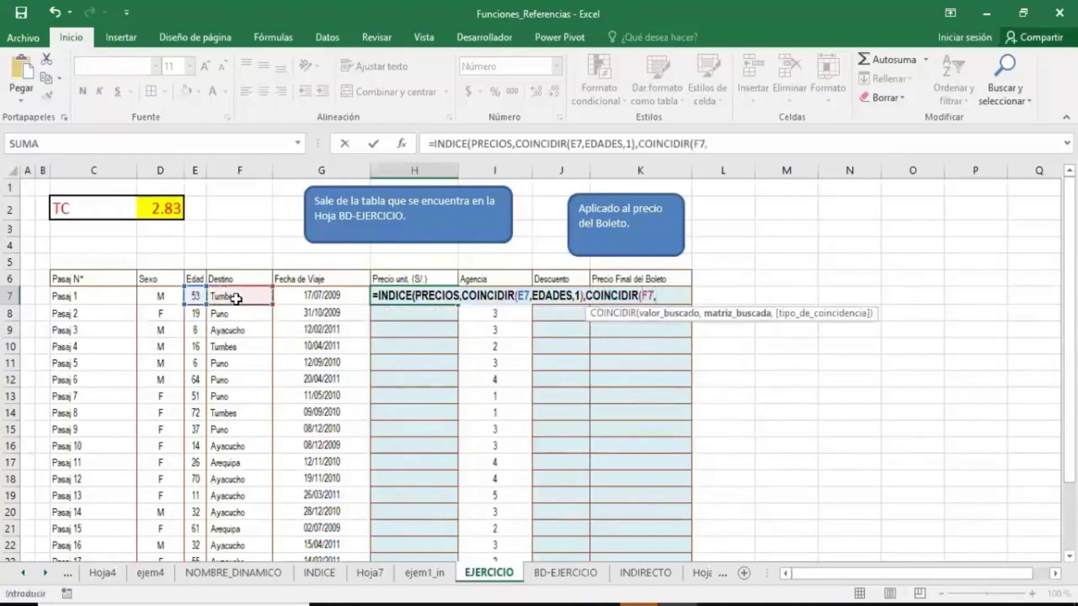
text(DE)
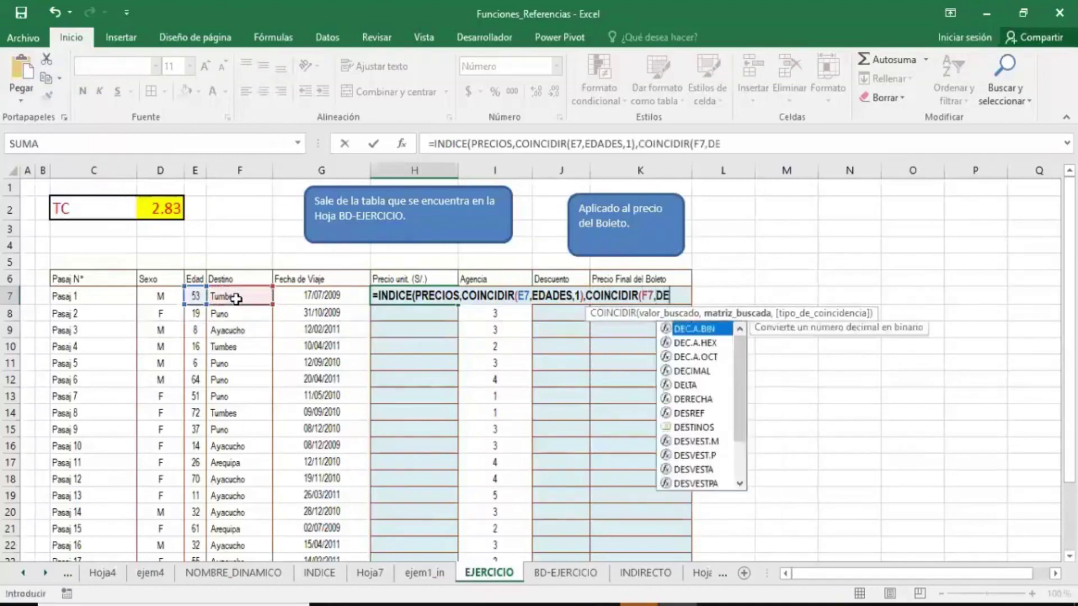
text(S)
key(Down)
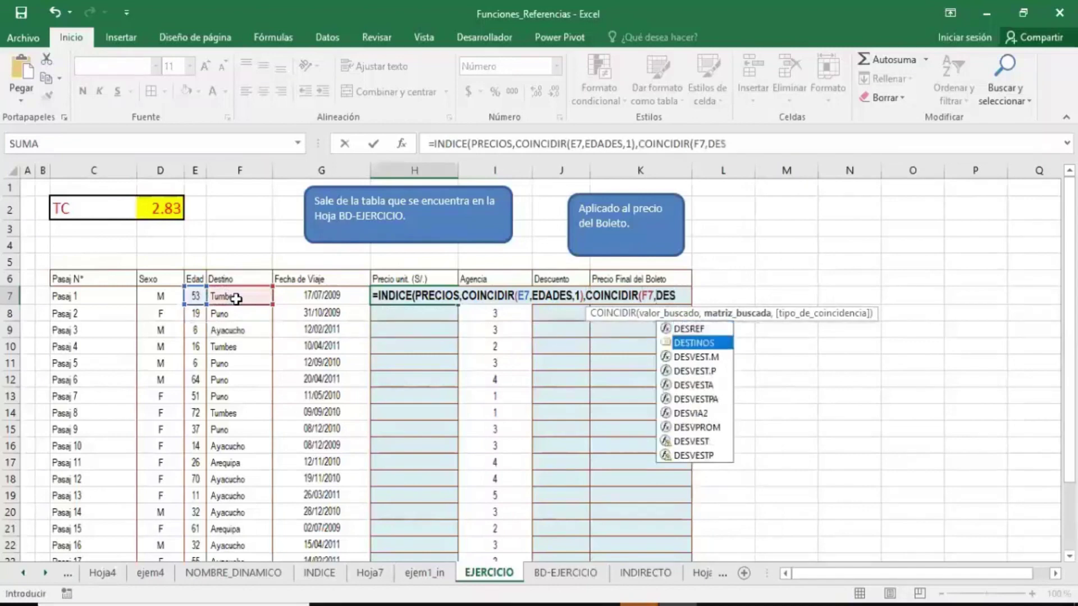
key(Tab)
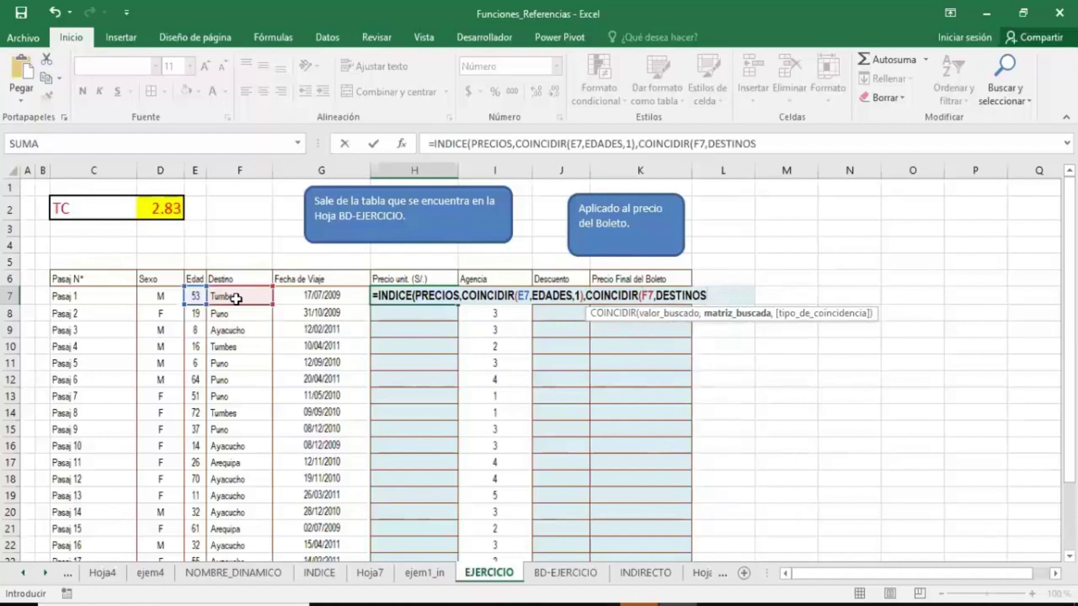
text(,)
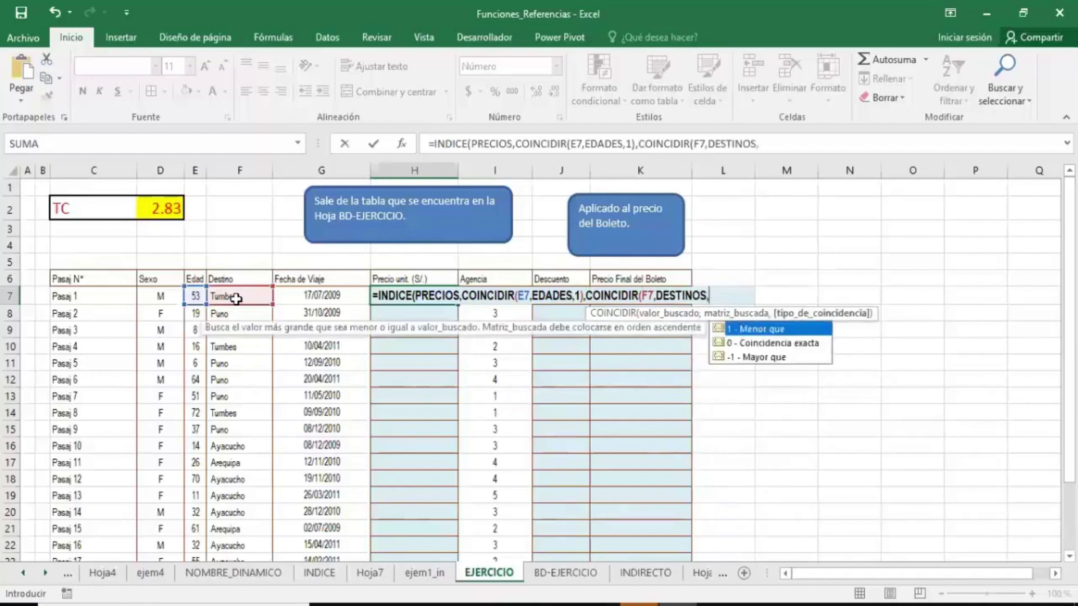
text(0)
text())
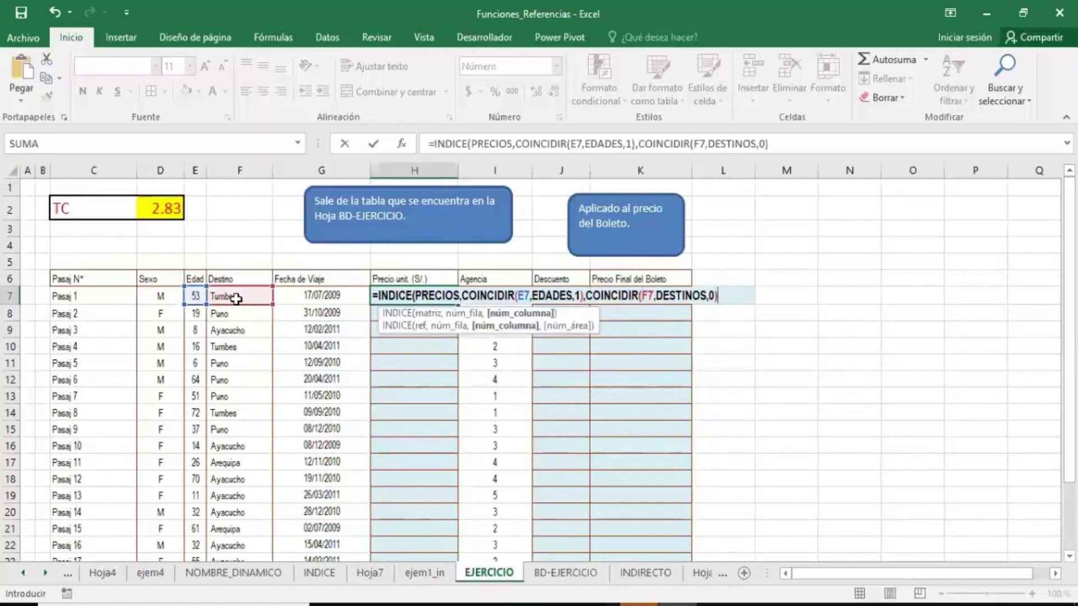
text())
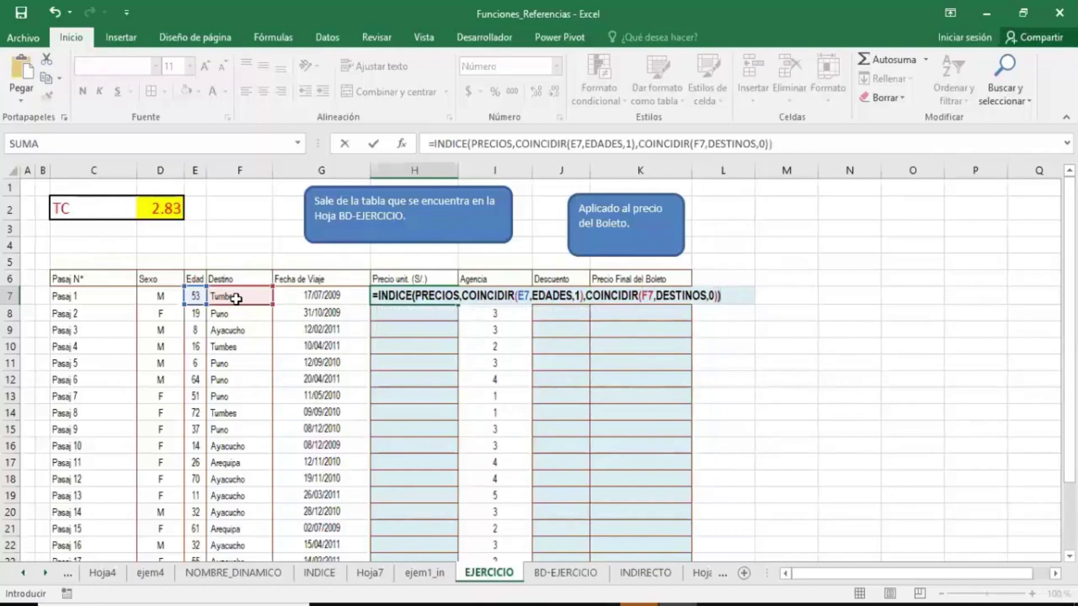
key(Return)
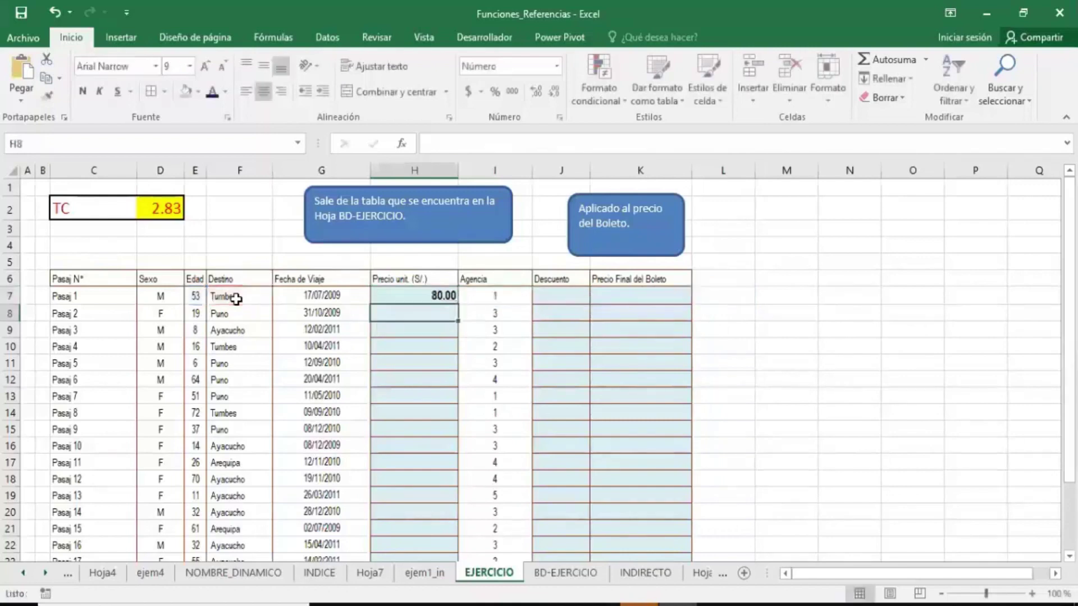
- Reopen H7's formula and begin appending a multiplication at its end
double_click(405, 296)
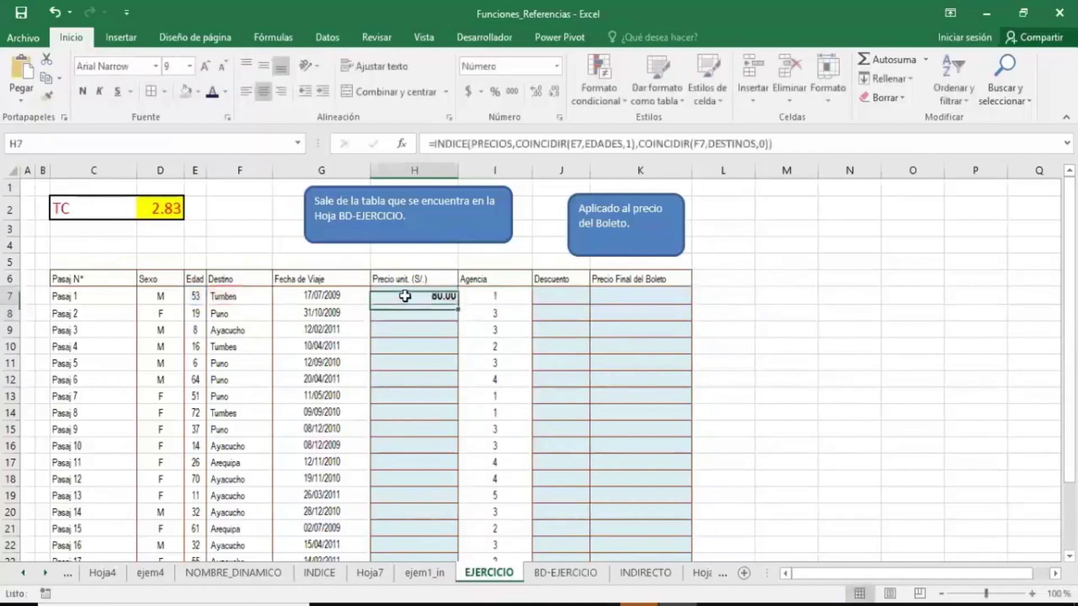
click(728, 301)
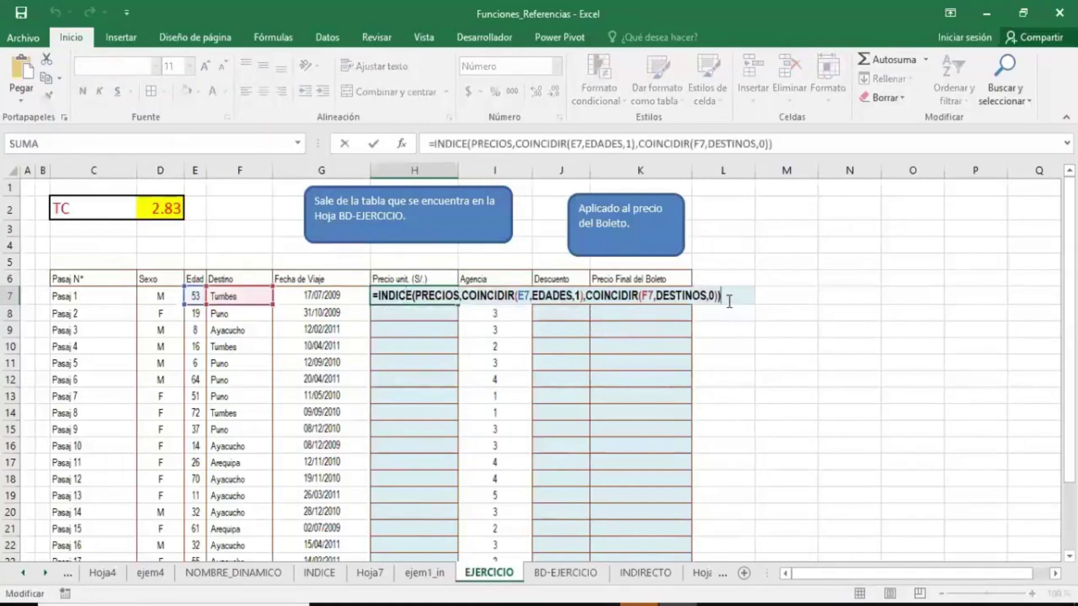
text(*)
- Multiply H7's price by the absolute rate $D$2 and fill it down column H
click(167, 212)
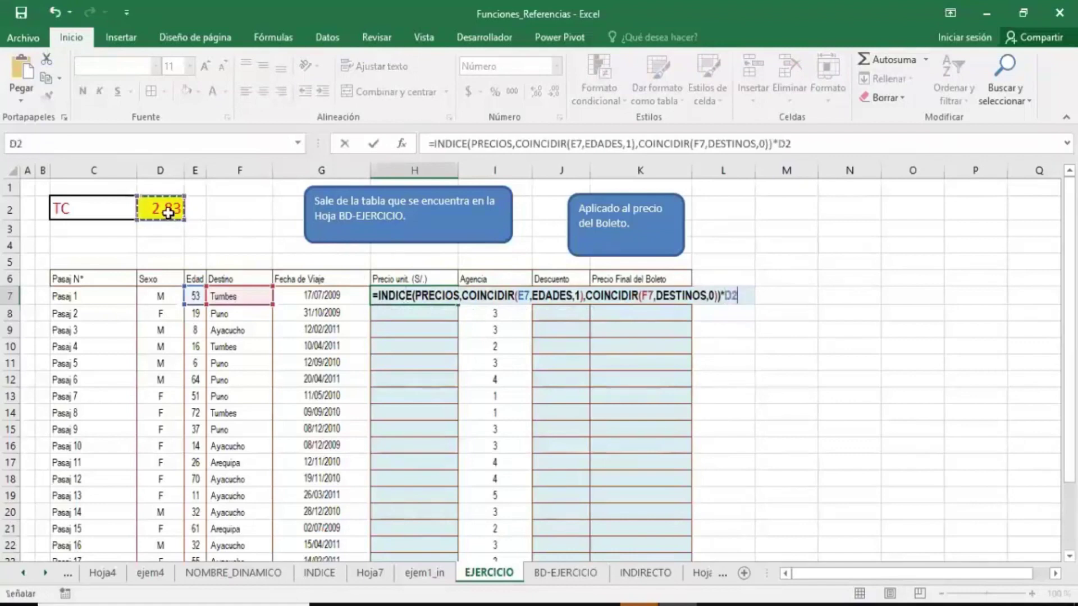
key(F4)
key(Return)
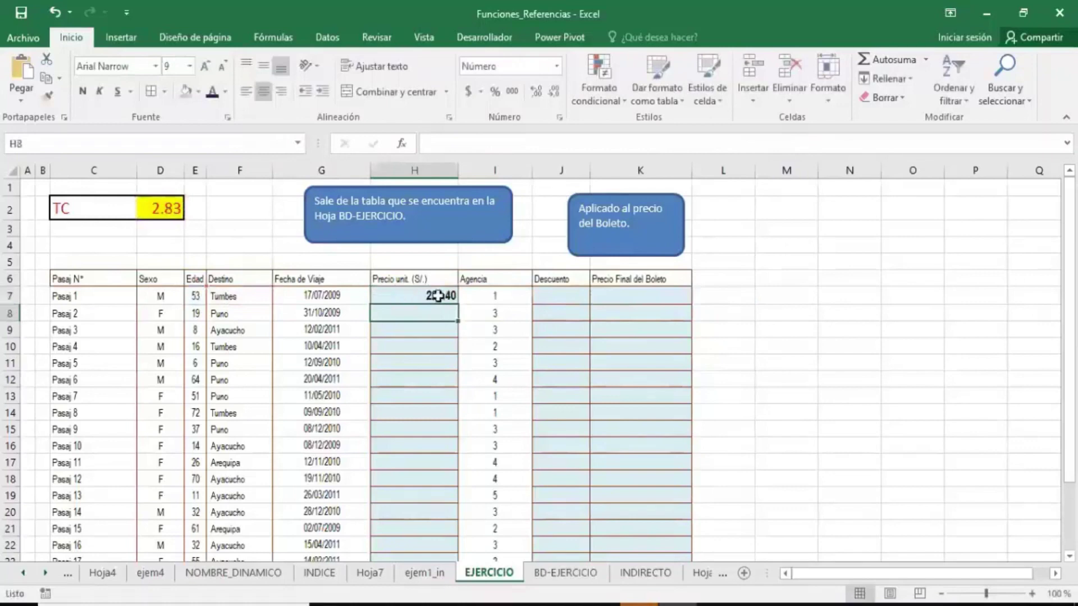
click(438, 296)
double_click(456, 303)
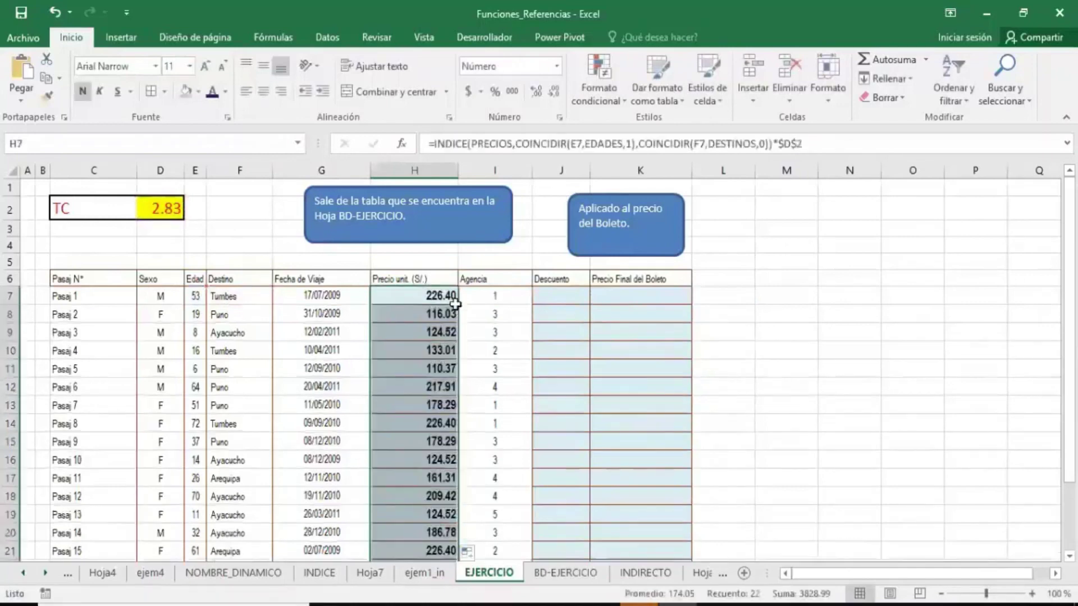
- Review H7's formula, then move to J7 and the agency cell I14
double_click(448, 296)
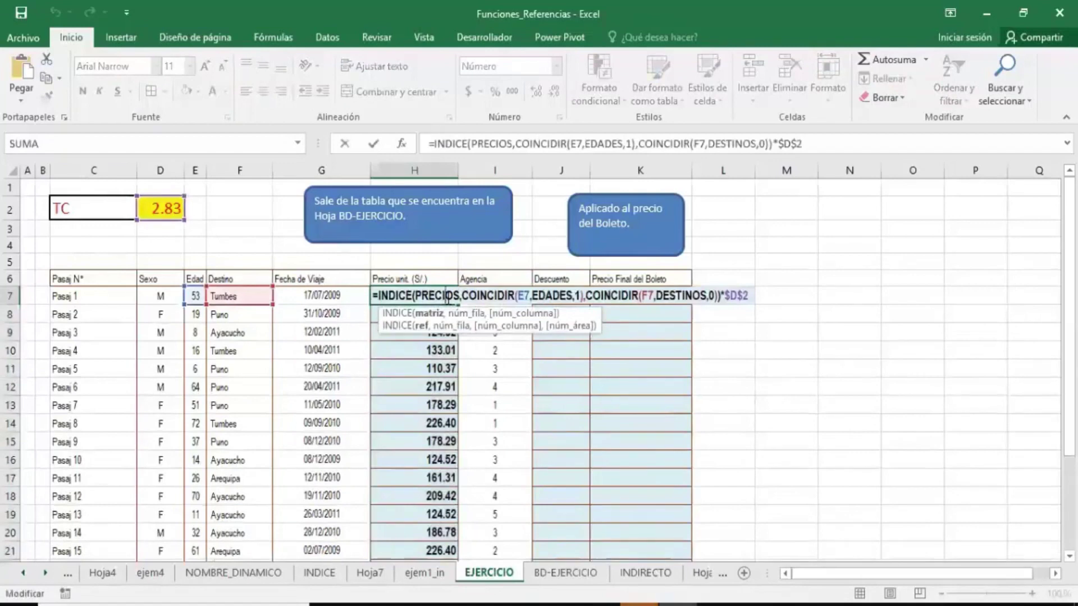
key(Return)
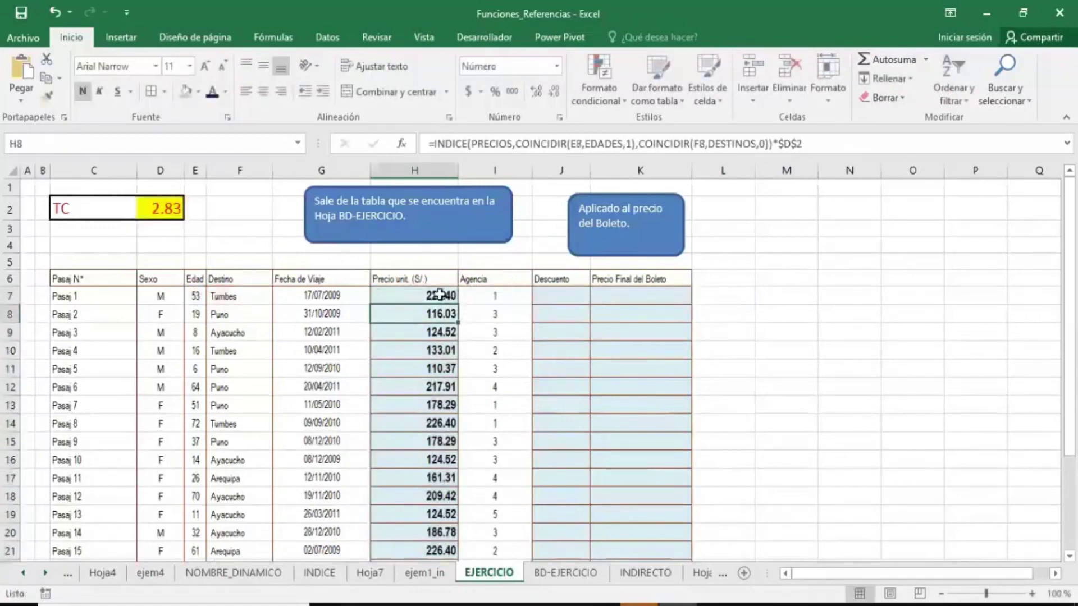
double_click(438, 295)
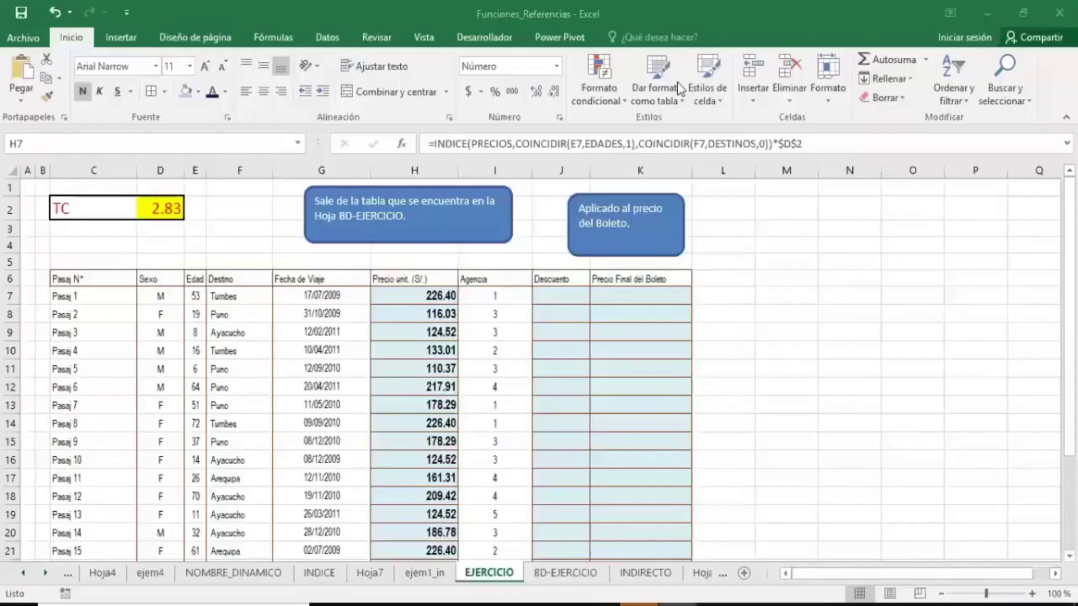
click(559, 296)
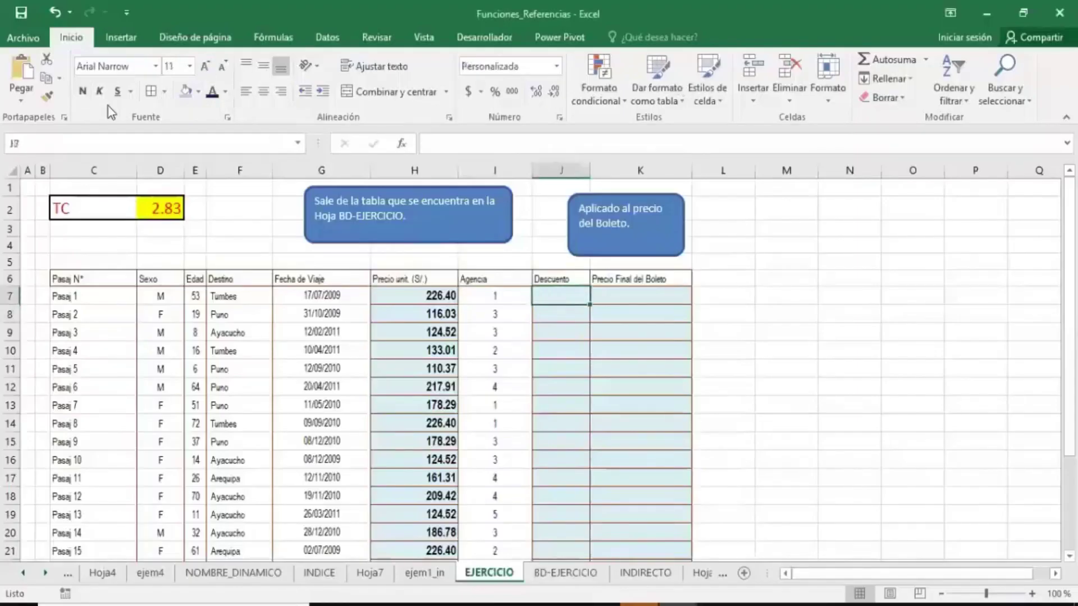
click(495, 423)
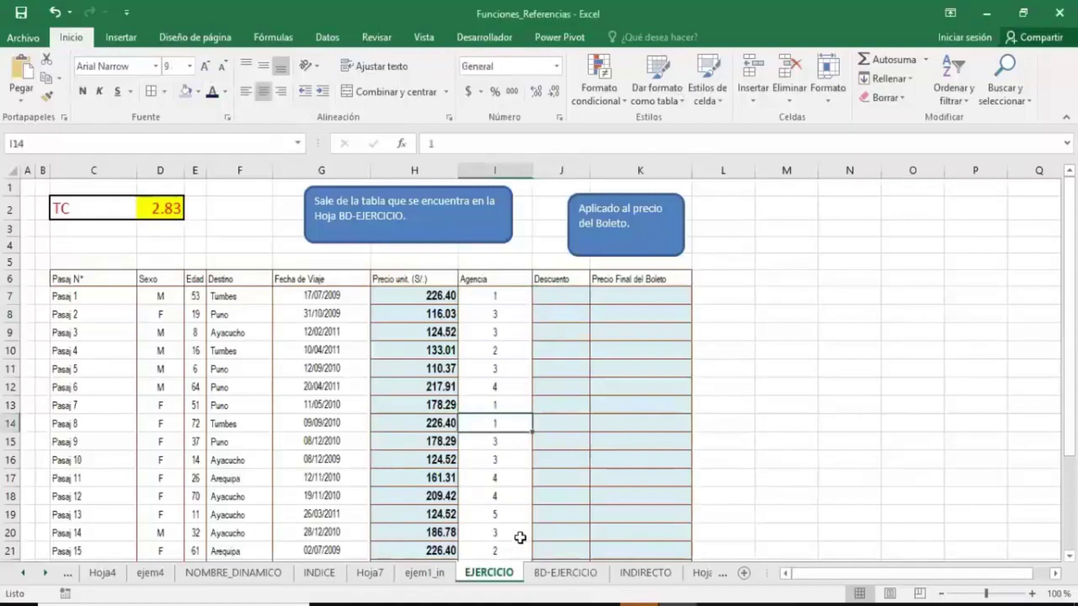
- On BD-EJERCICIO, name the women's destination headers E14:H14 DESTINOF
click(564, 572)
scroll(643, 428, down, 1)
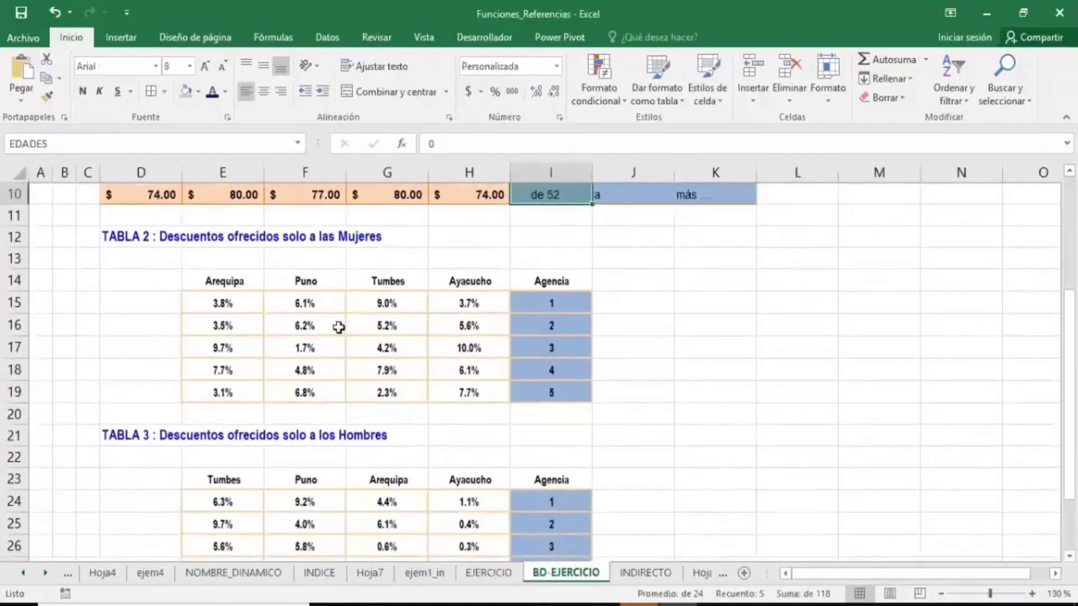
key(ctrl+v)
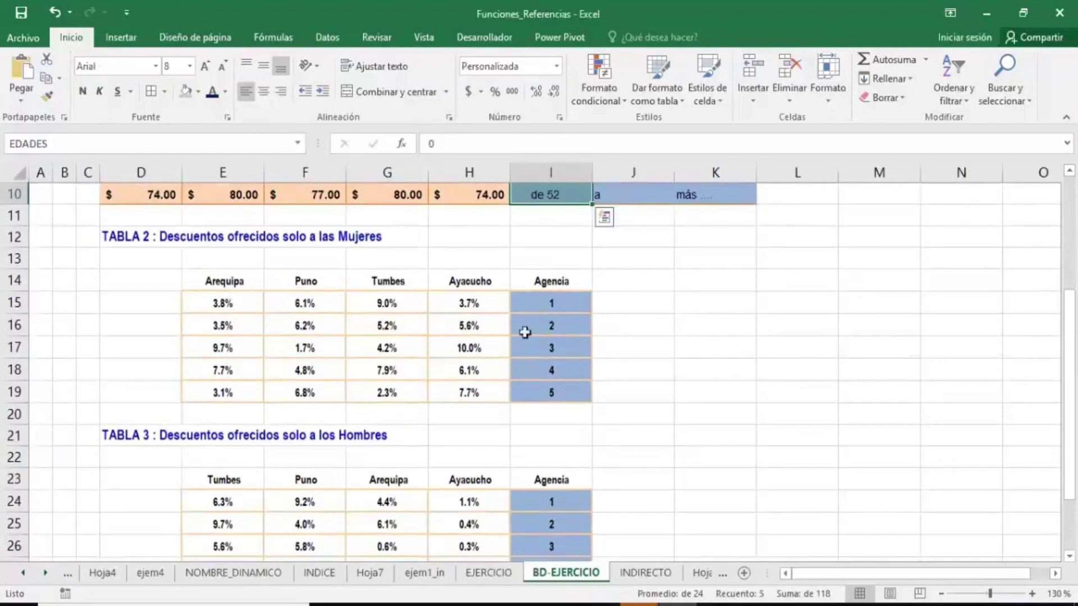
key(Escape)
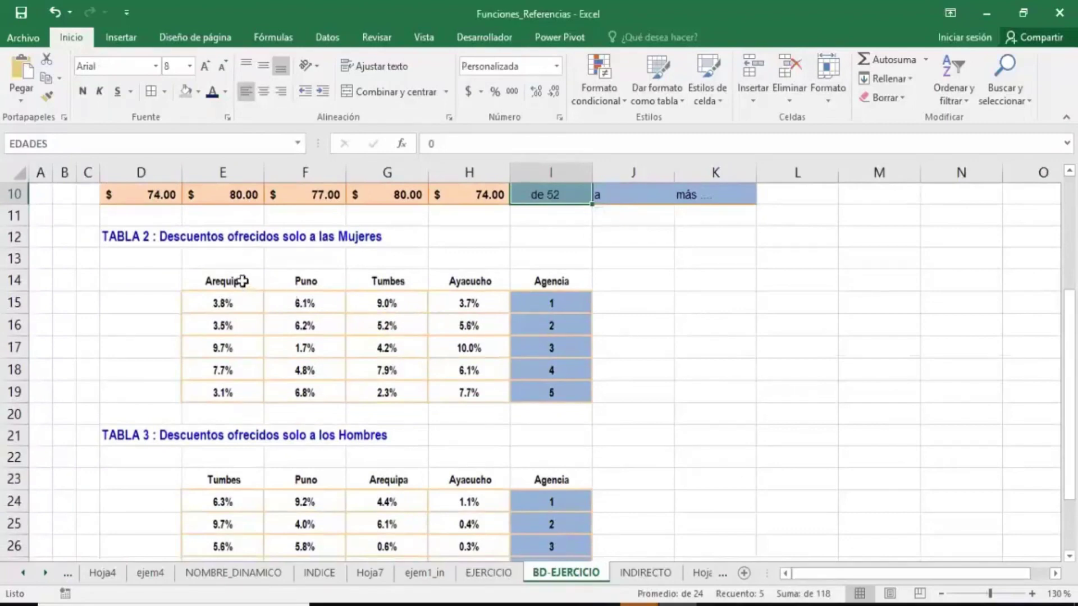
drag(240, 279, 457, 278)
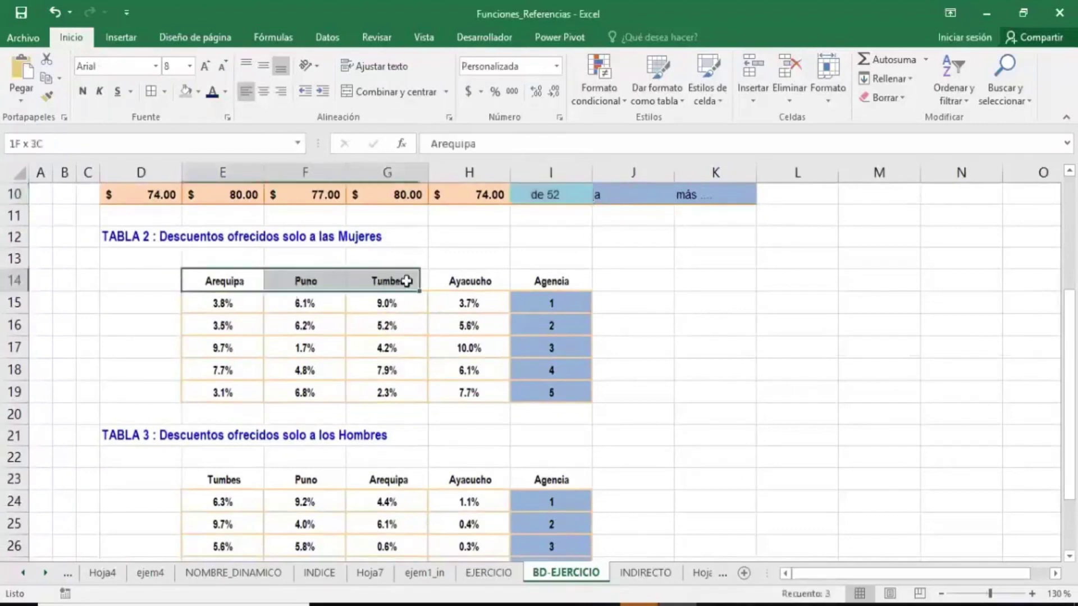
click(142, 144)
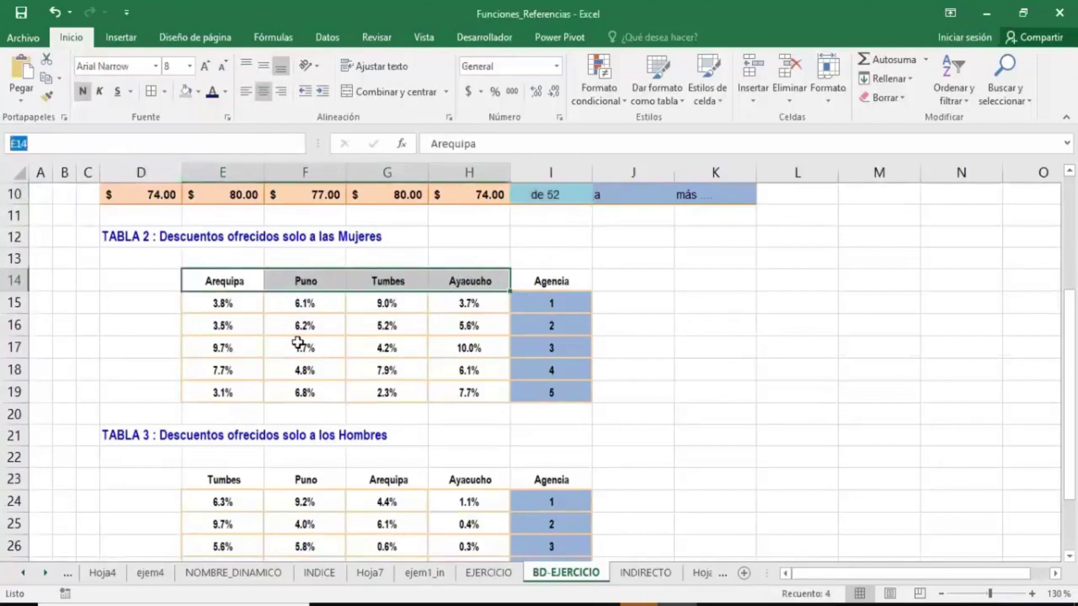
text(DES)
text(TINOF)
key(Return)
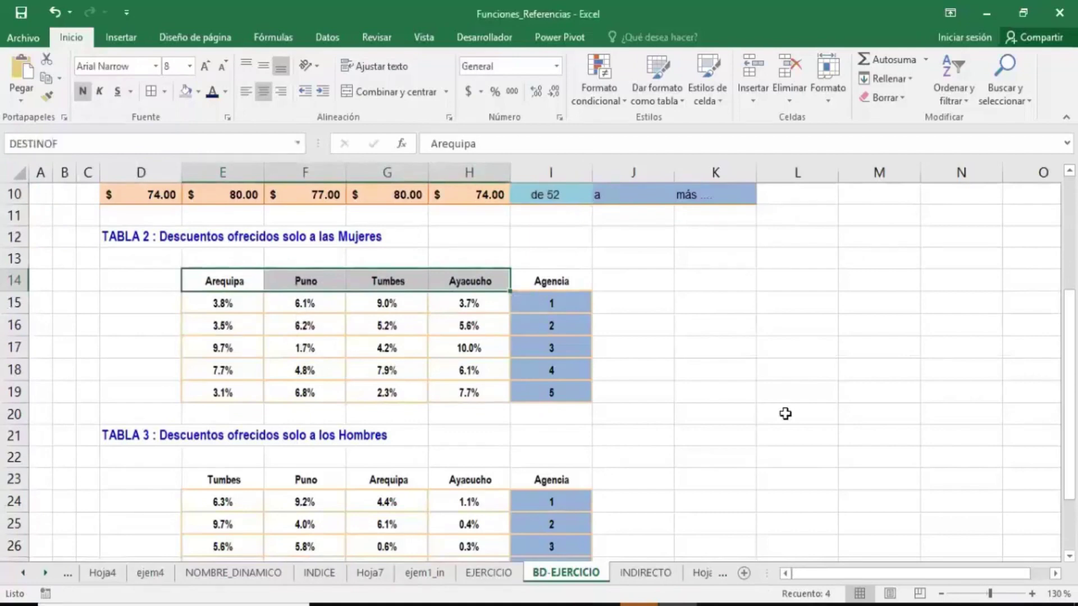
- Name the women's agency numbers I15:I19 AGENCIAF
drag(567, 305, 550, 392)
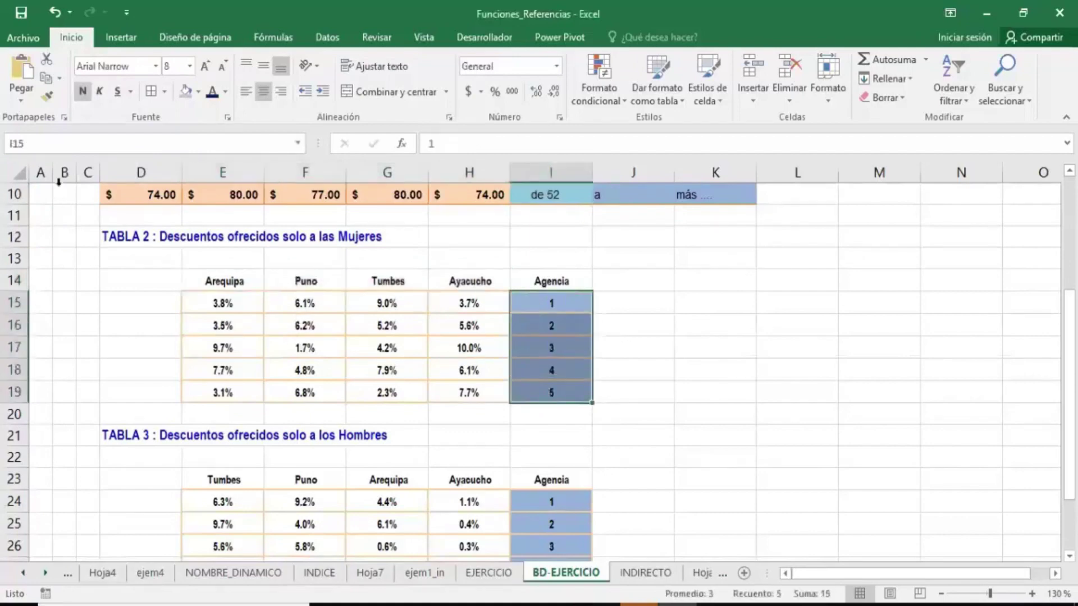
click(91, 147)
text(AG)
text(ENCIAF)
key(Return)
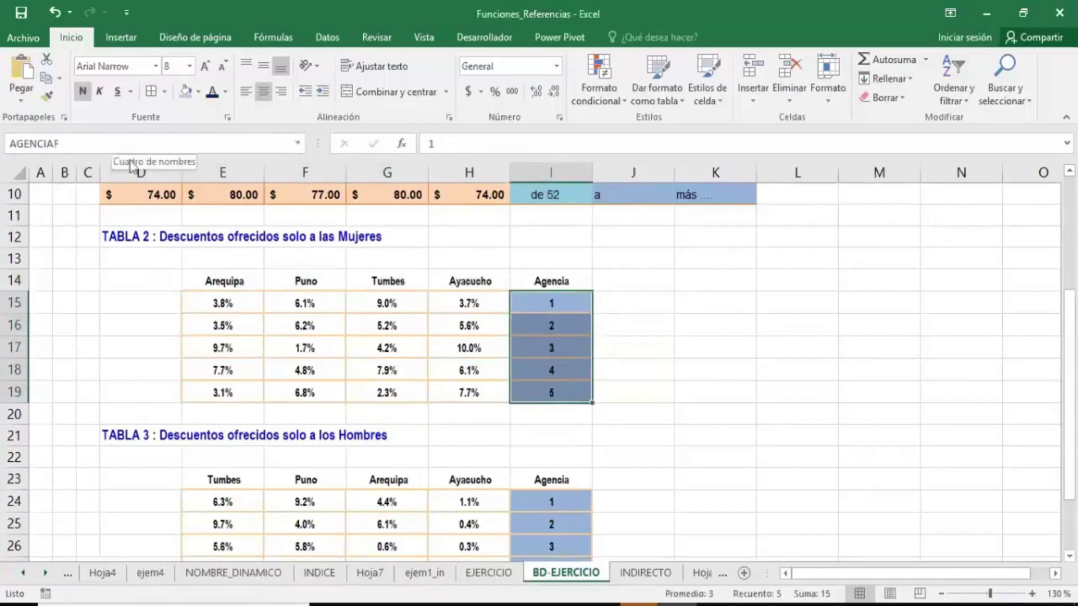
- Name the women's discount percentages E15:H19 DESCUENTOF
drag(208, 300, 468, 393)
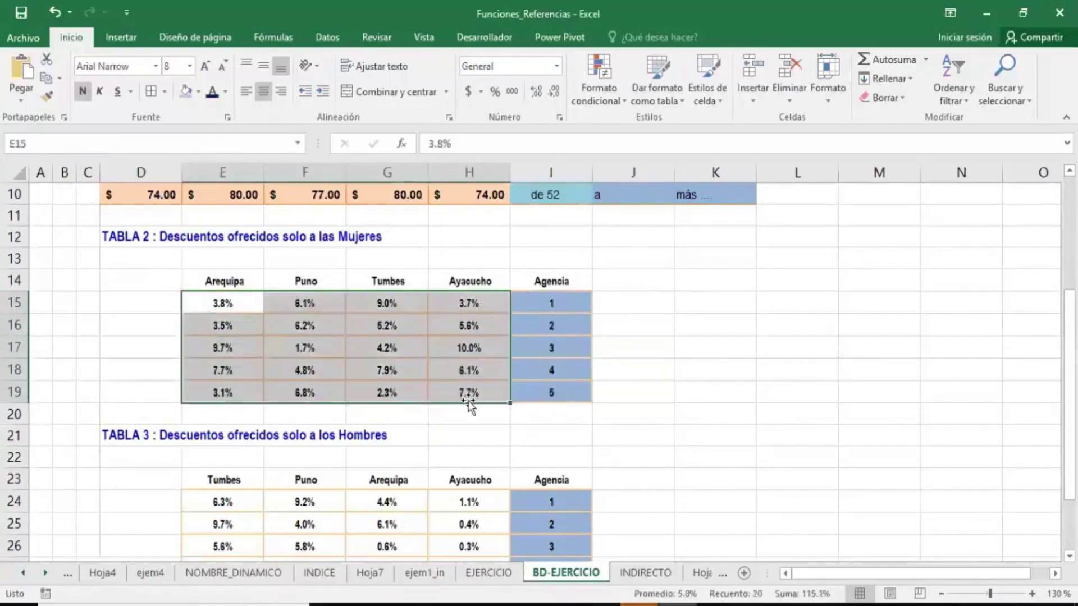
click(141, 145)
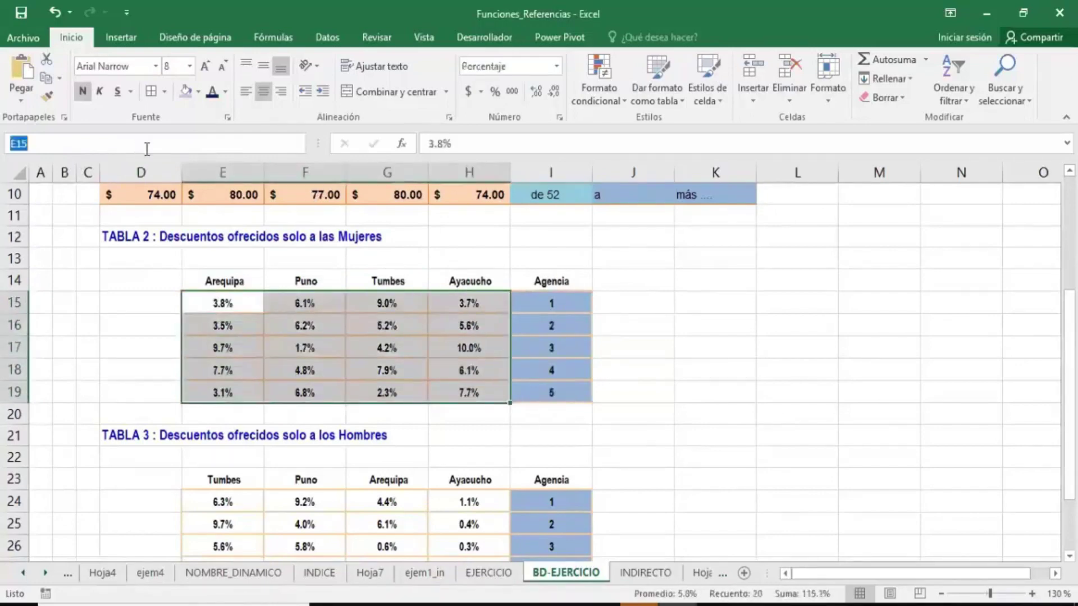
text(DESCUENTO)
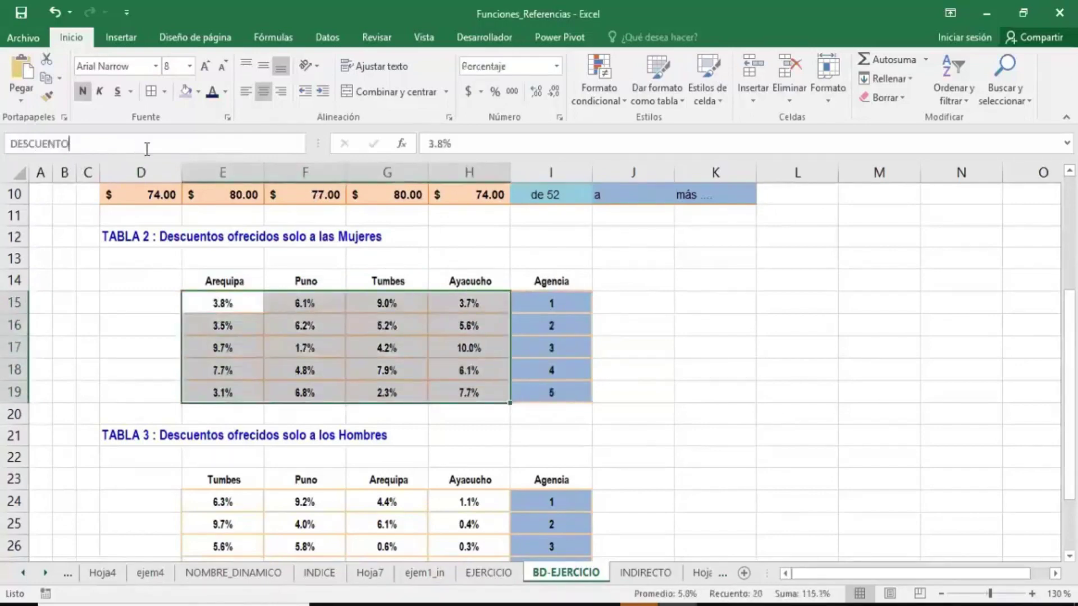
text(F)
key(Return)
scroll(376, 332, down, 2)
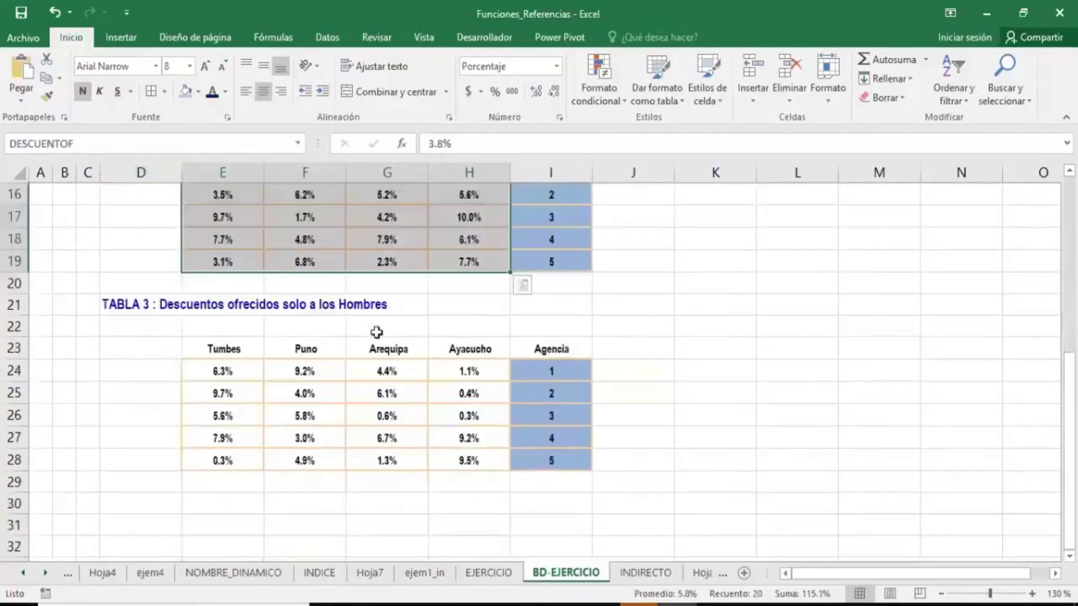
scroll(376, 332, down, 1)
drag(241, 282, 450, 282)
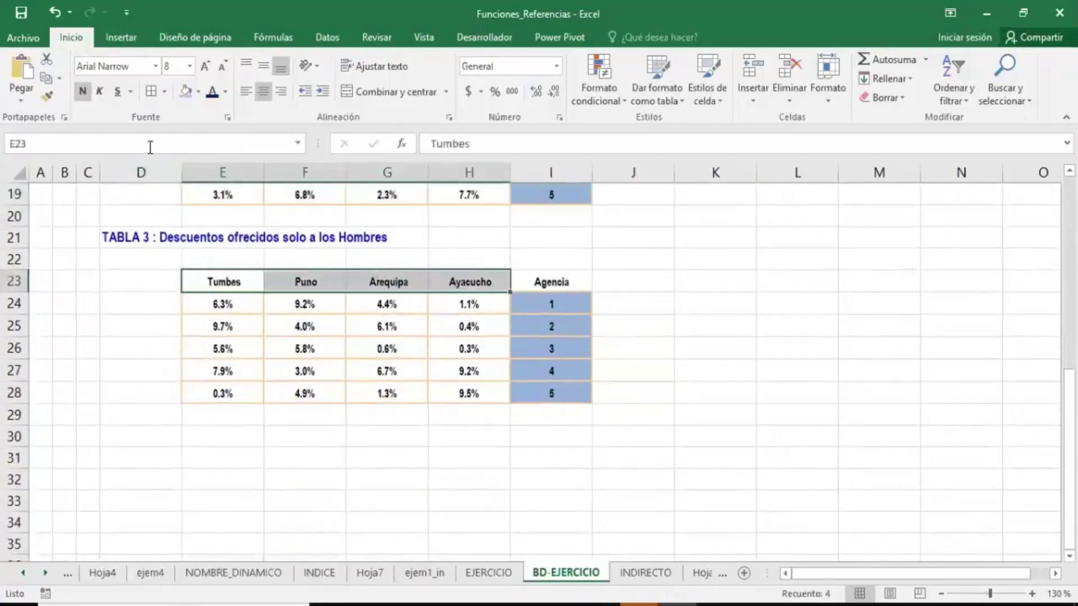
- Name the men's destination headers E23:H23 DESTINOH
click(150, 144)
text(DESTIN)
text(OH)
key(Return)
- Name the men's agency numbers I24:I28 AGENCIAH
drag(548, 305, 552, 400)
drag(554, 303, 556, 394)
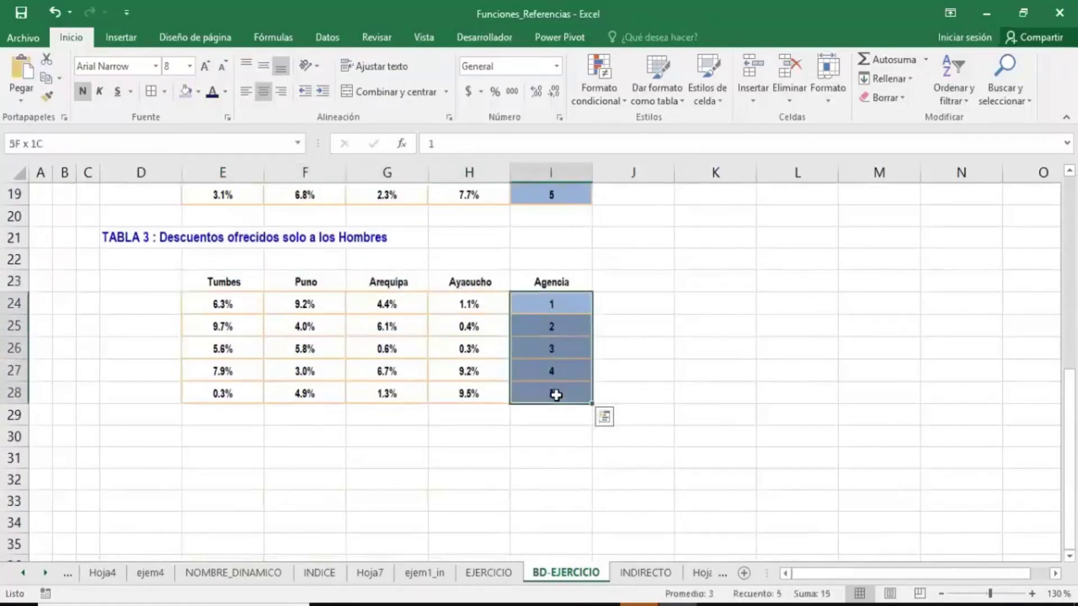
click(157, 143)
text(A)
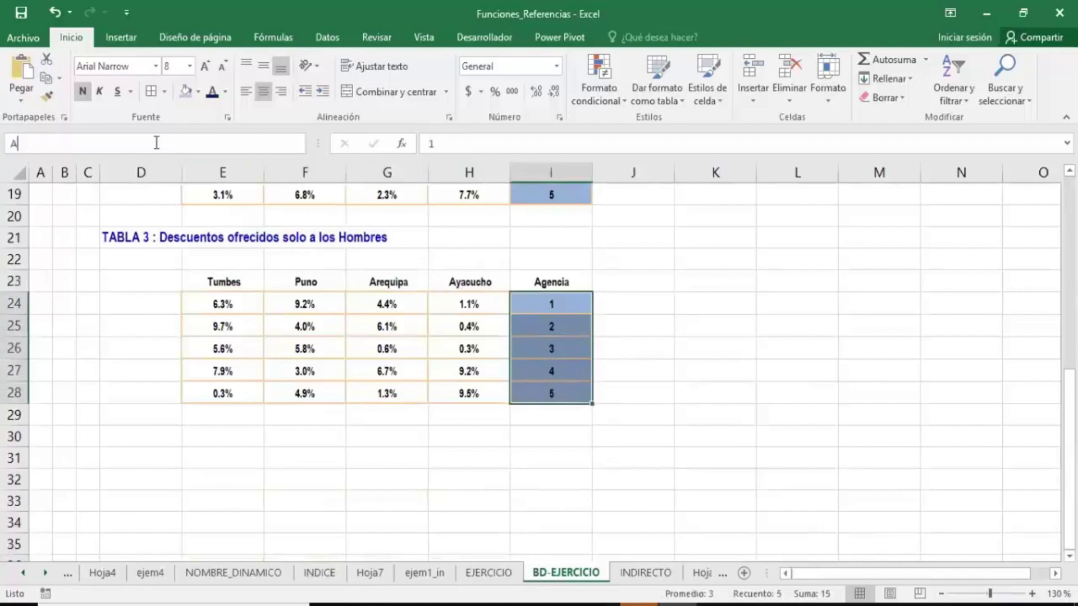
text(GENCIA)
text(H)
key(Return)
- Name the men's discount percentages E24:H28 DESCUENTOH
mouse_move(248, 301)
mouse_down()
mouse_move(420, 369)
mouse_move(443, 391)
mouse_up()
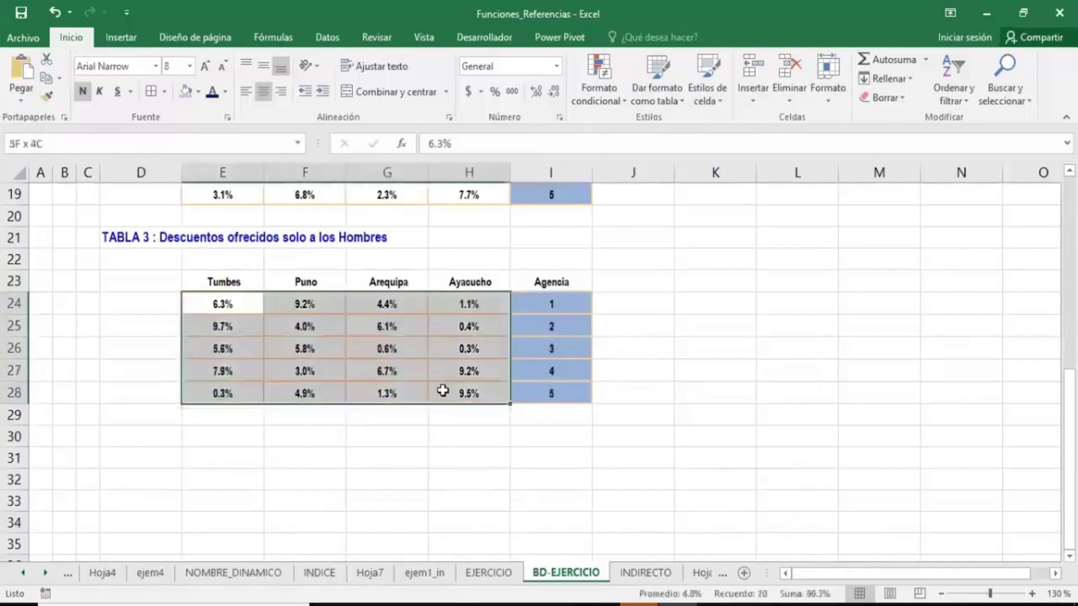
click(150, 147)
text(DE)
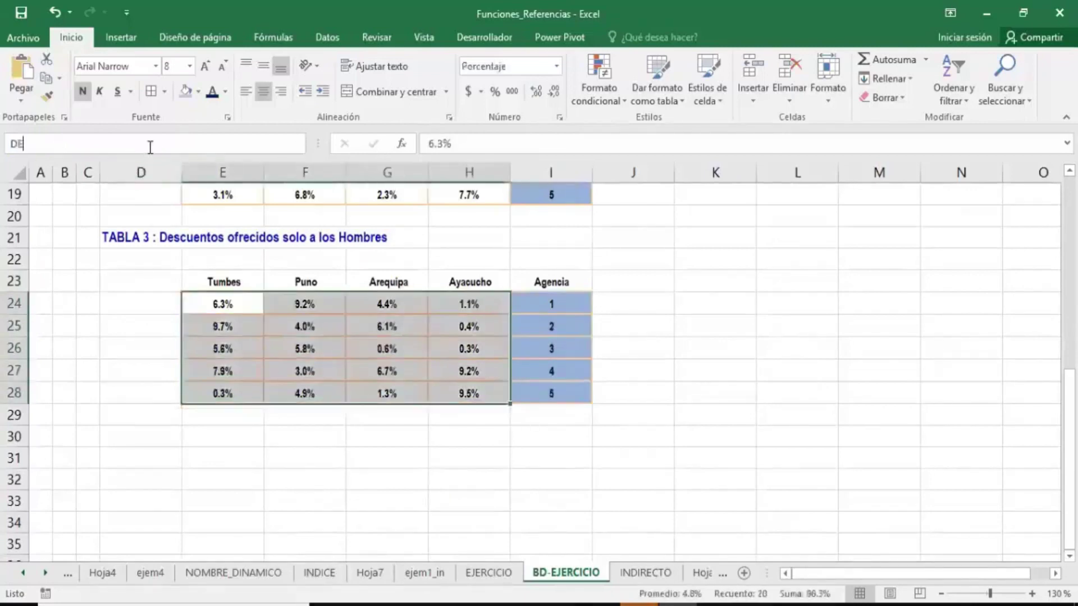
text(SCUENTO)
text(H)
key(Return)
- Verify the header rows carry the names DESTINOH and DESTINOF, then show EJERCICIO
scroll(320, 313, up, 2)
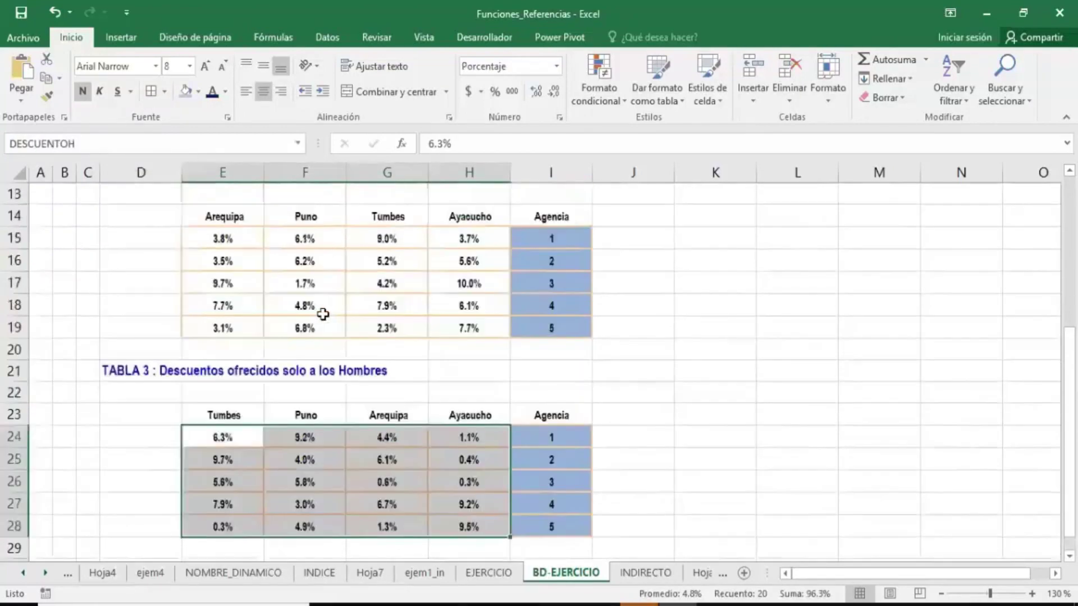
scroll(322, 314, up, 1)
click(773, 409)
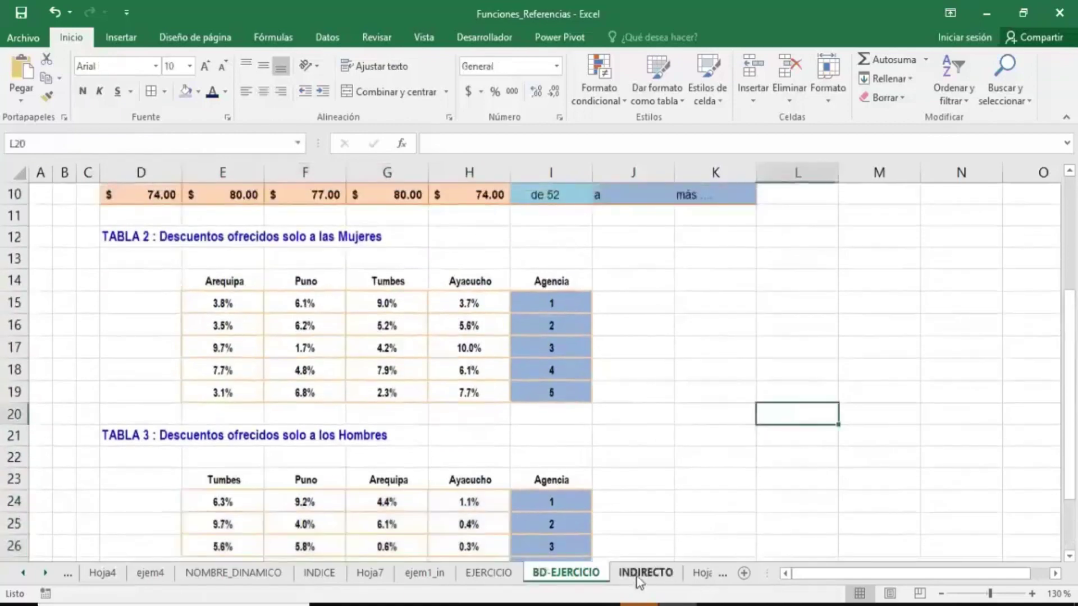
click(488, 572)
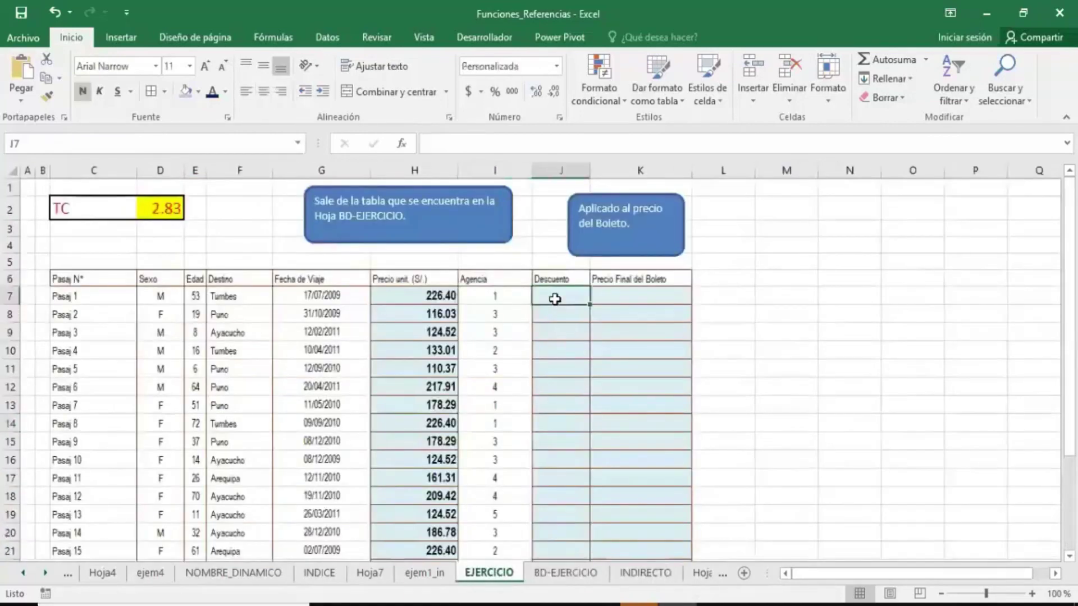
click(565, 572)
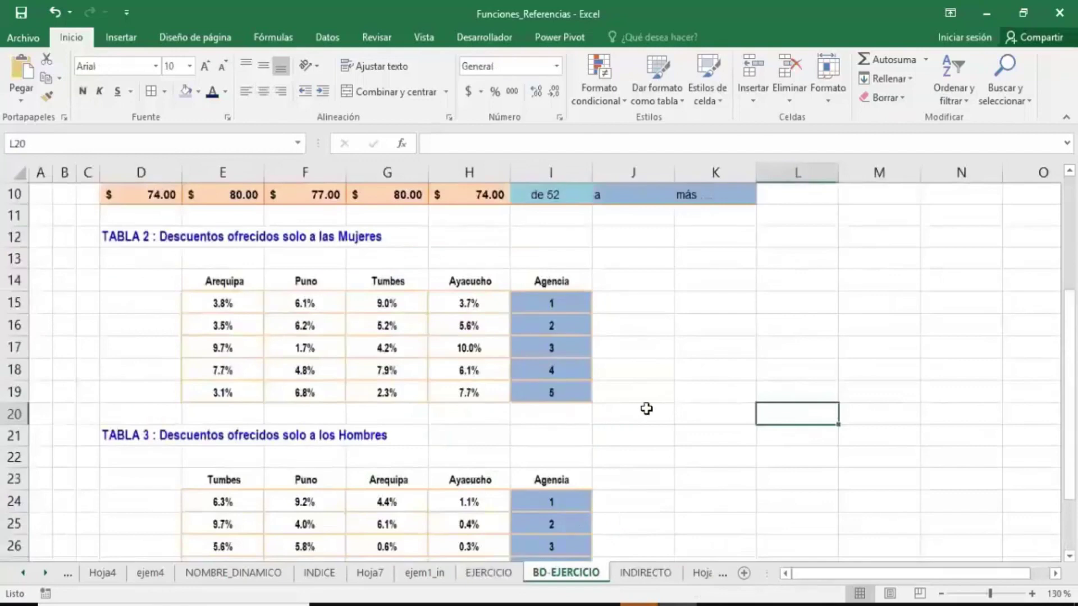
scroll(627, 406, down, 1)
drag(281, 416, 393, 415)
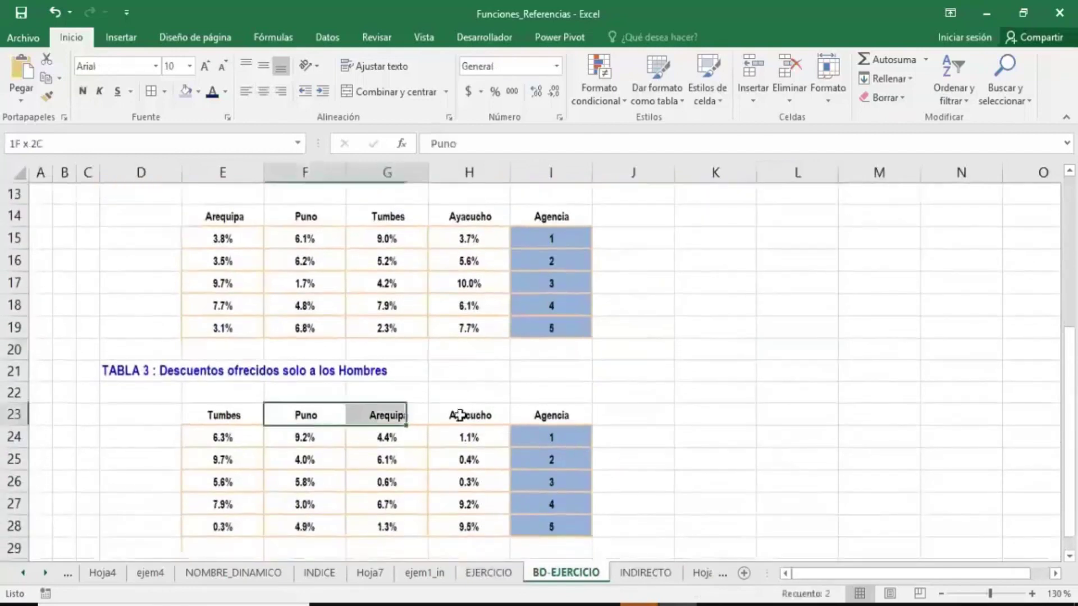
drag(224, 415, 481, 415)
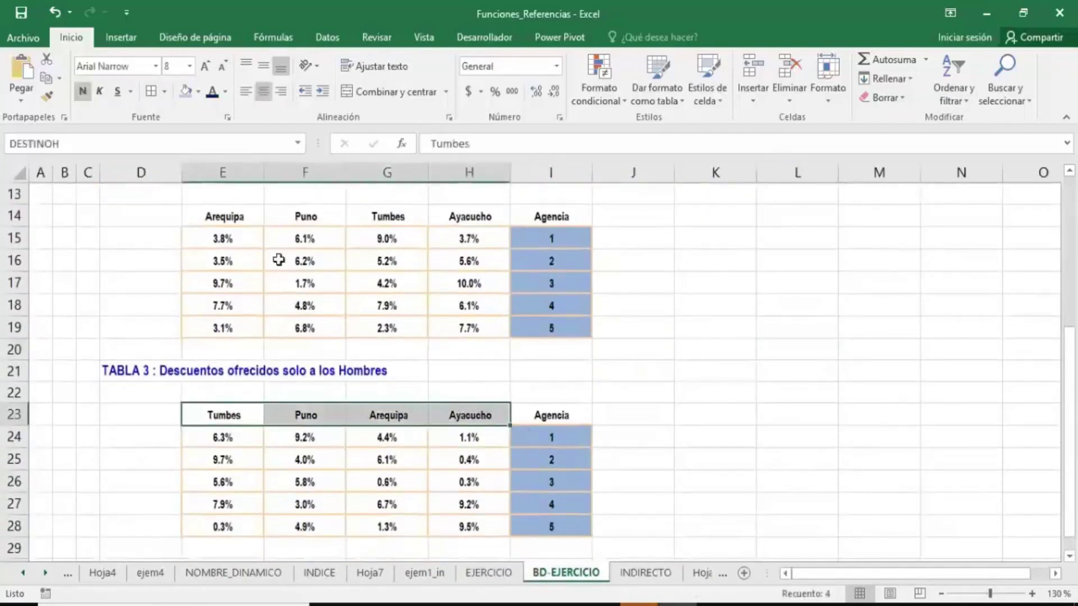
drag(228, 216, 481, 216)
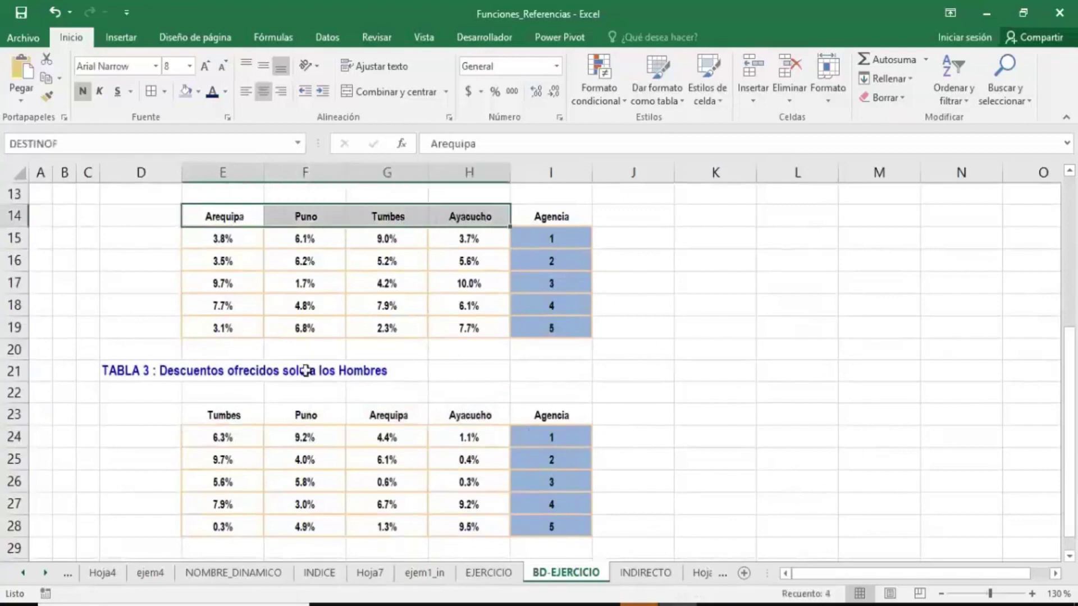
click(520, 418)
- In J7 start =SI(D7="F",INDICE(DESCUENTOF,COINCIDIR( for the women's discount
click(488, 573)
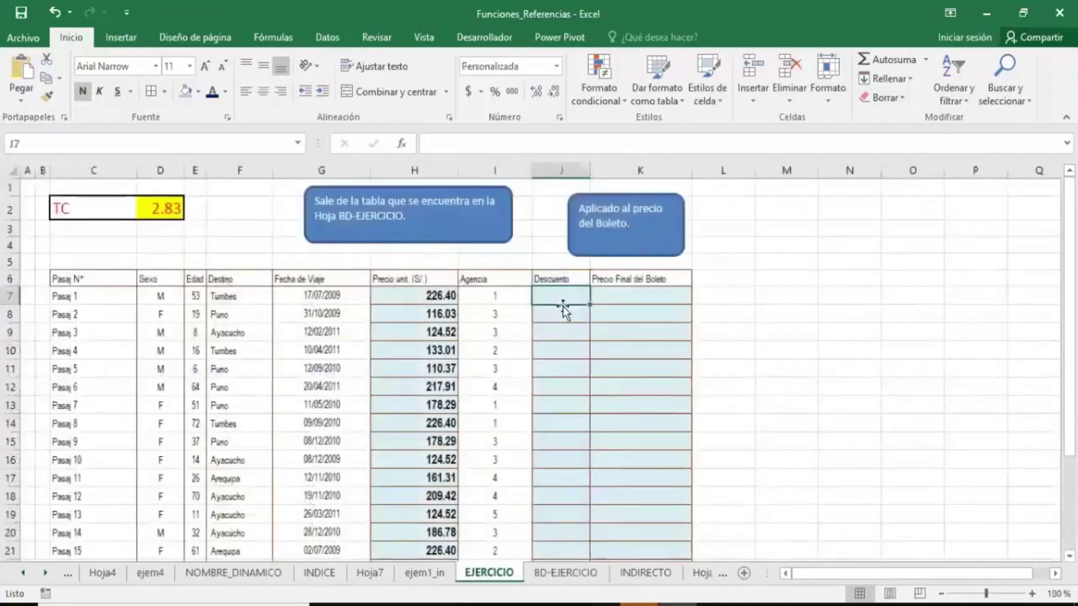
text(=)
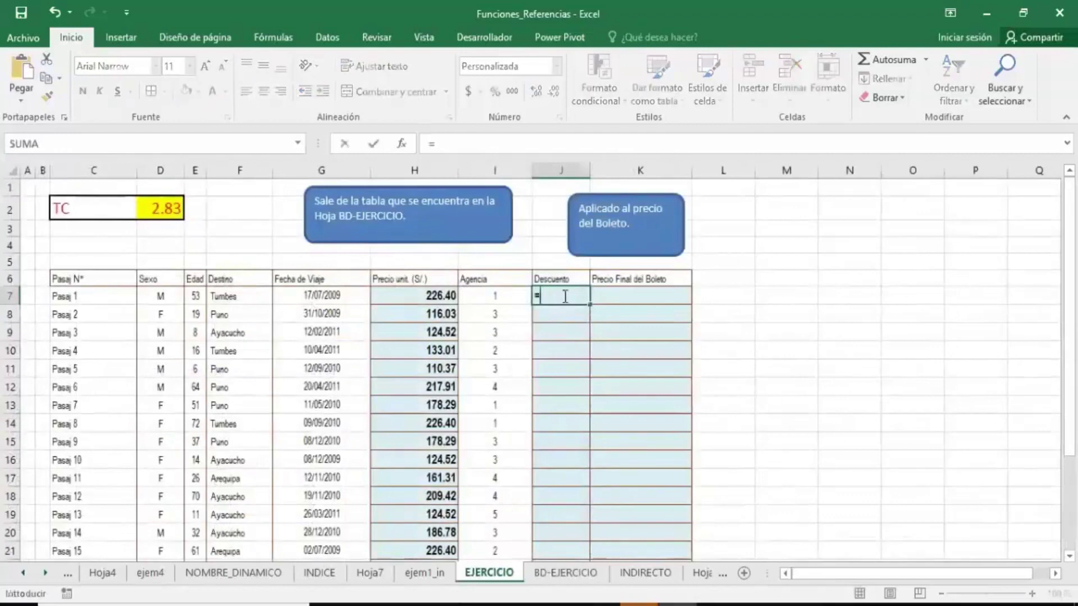
text(SI()
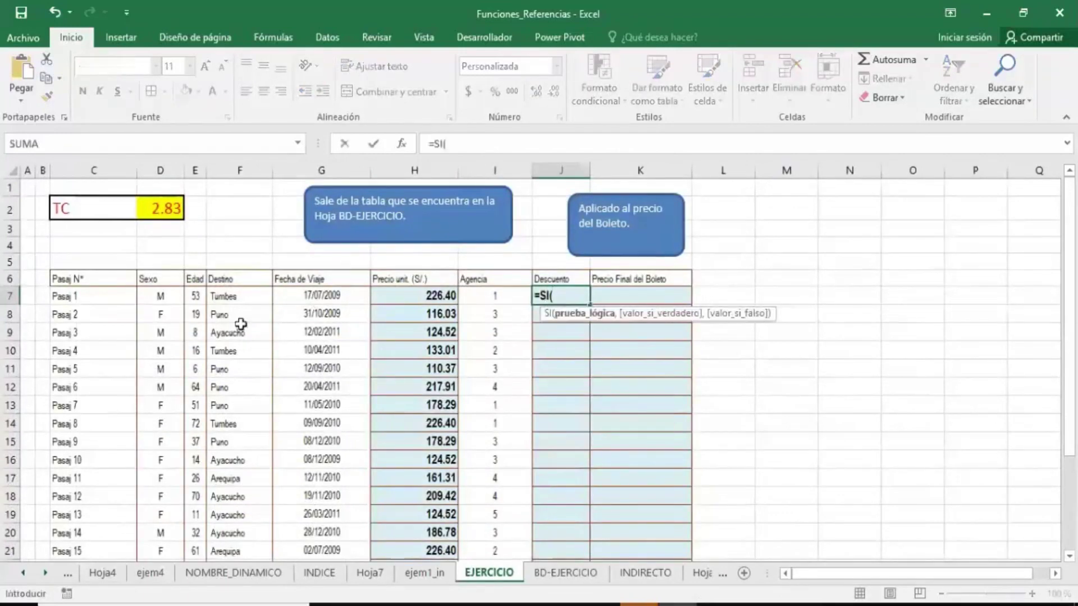
click(150, 294)
text(=)
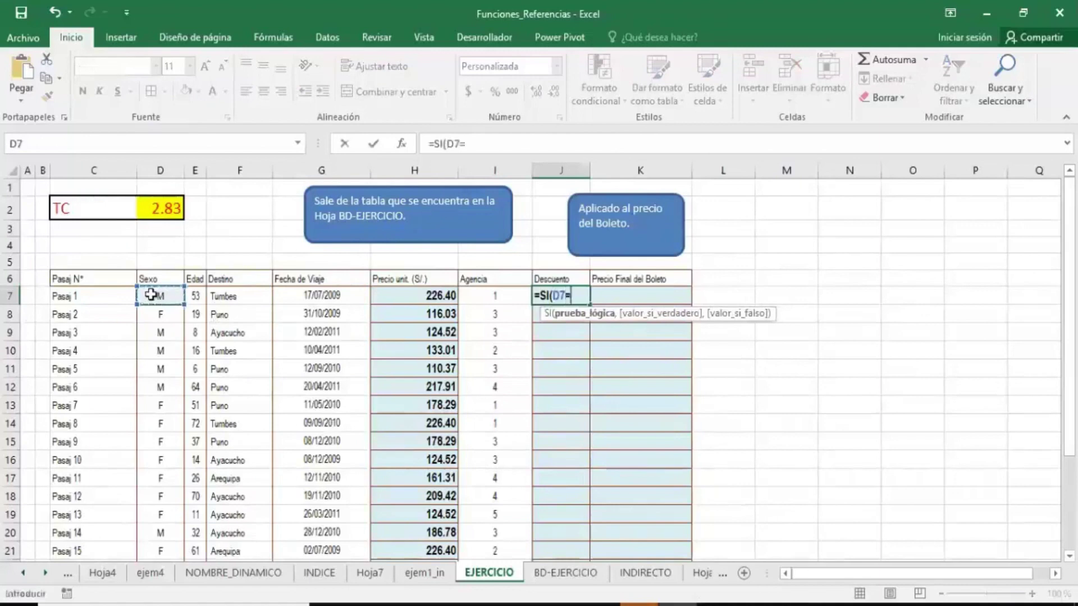
text(#F#)
key(BackSpace)
key(BackSpace)
key(BackSpace)
text(F")
text(,)
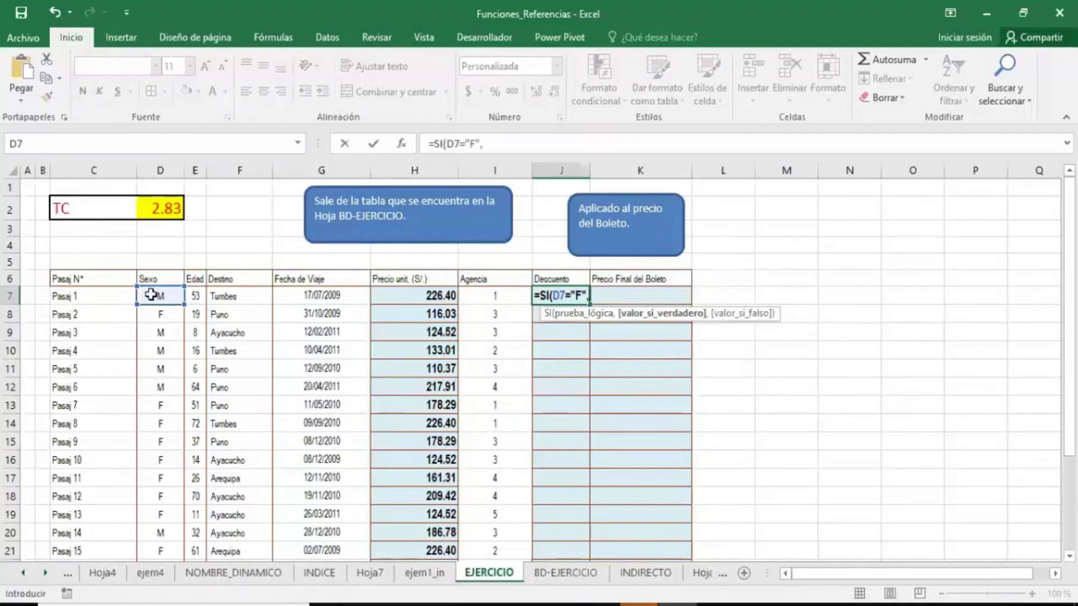
text(IN)
key(Tab)
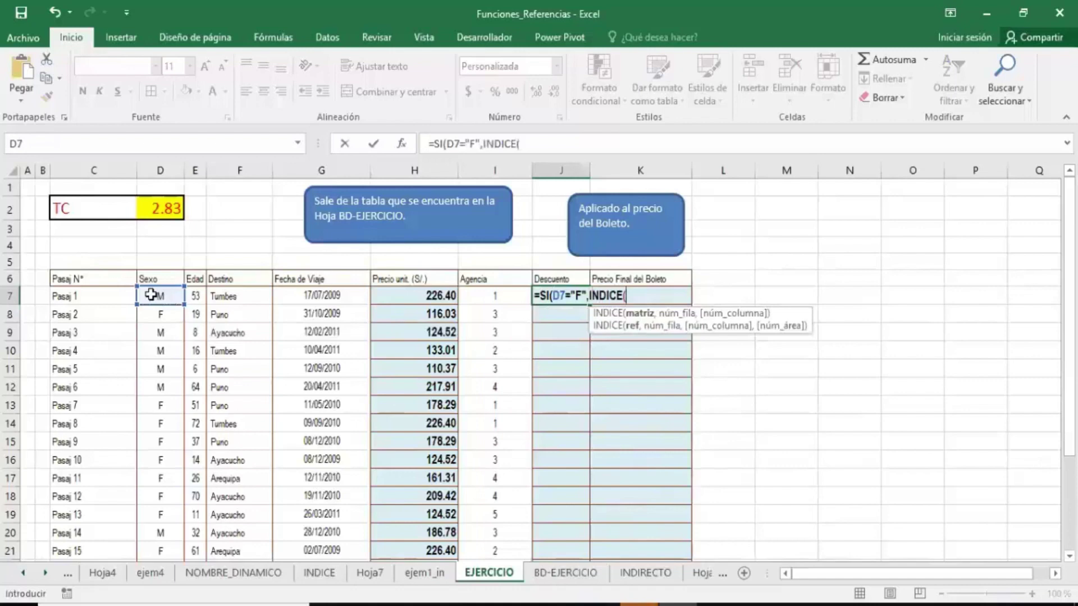
text(DES)
key(Tab)
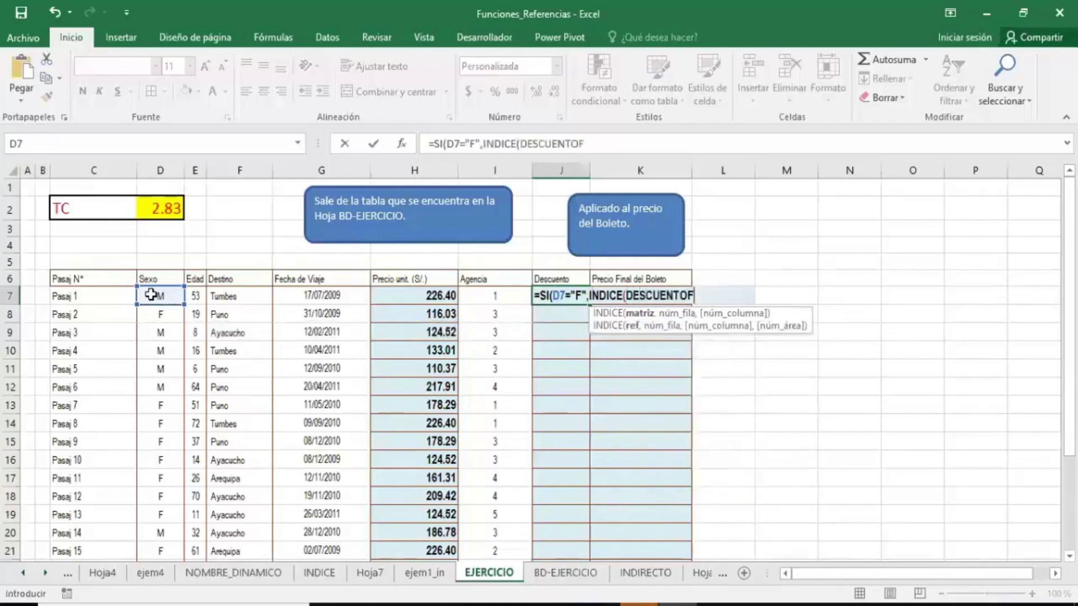
text(,)
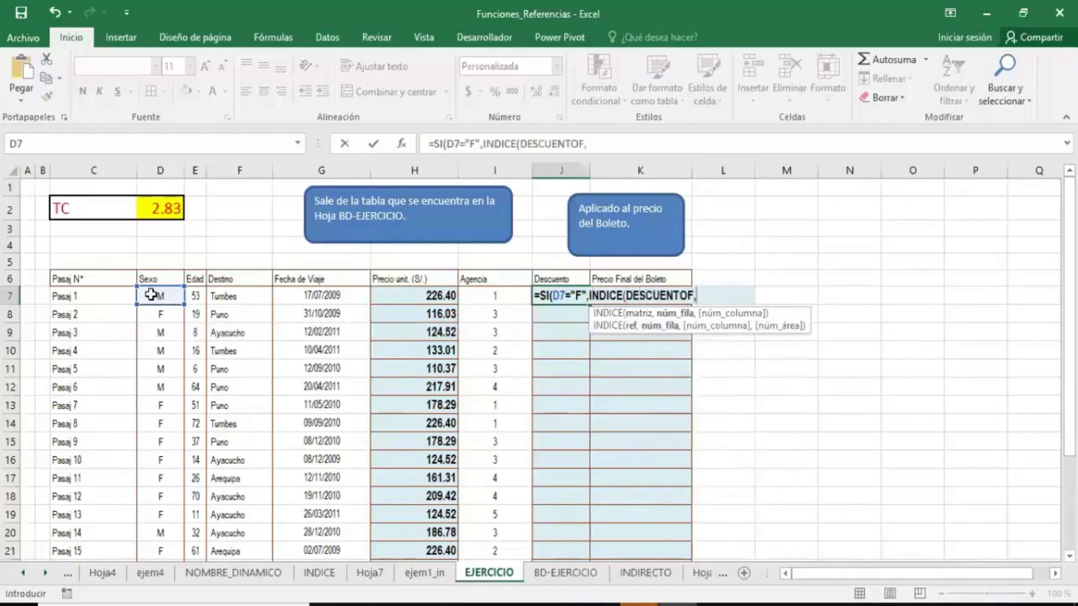
text(COI)
key(Tab)
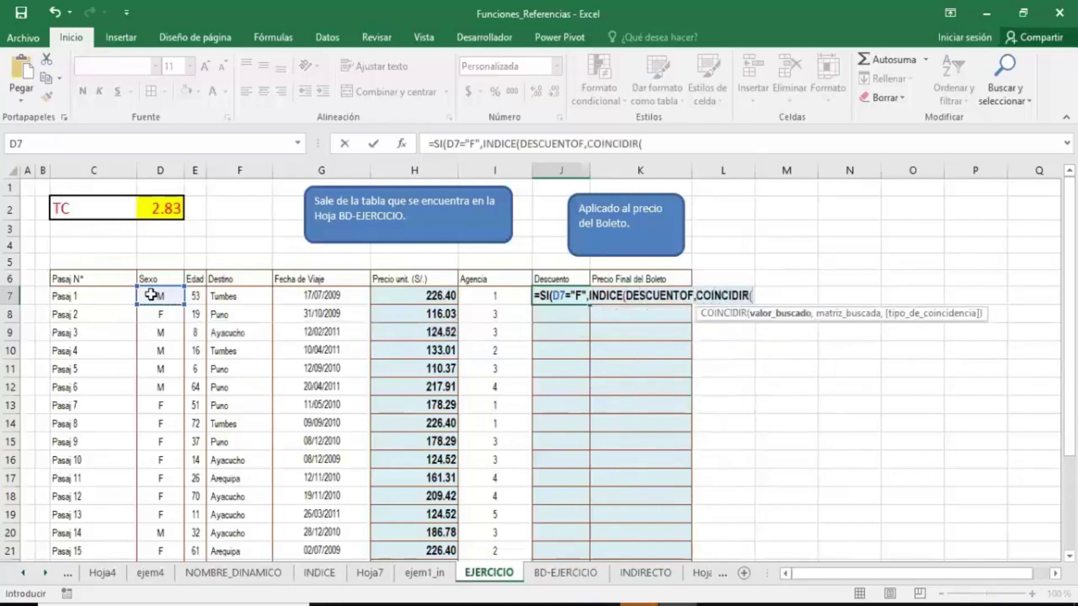
- Complete the women's lookup with COINCIDIR(I7,AGENCIAF,0) and COINCIDIR(F7,DESCUENTOF,0)
click(500, 298)
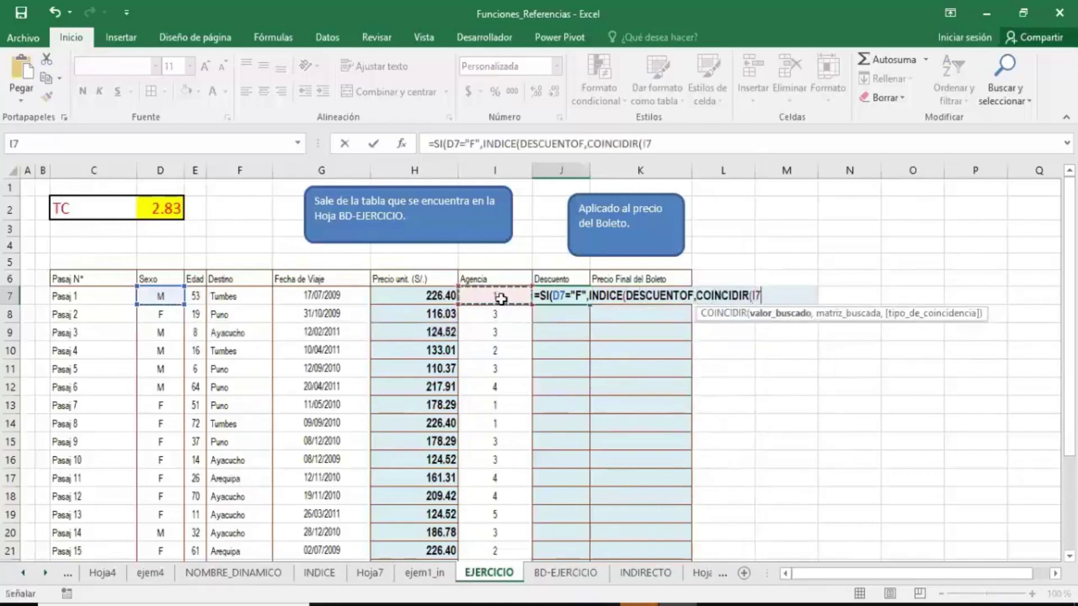
text(,AGE)
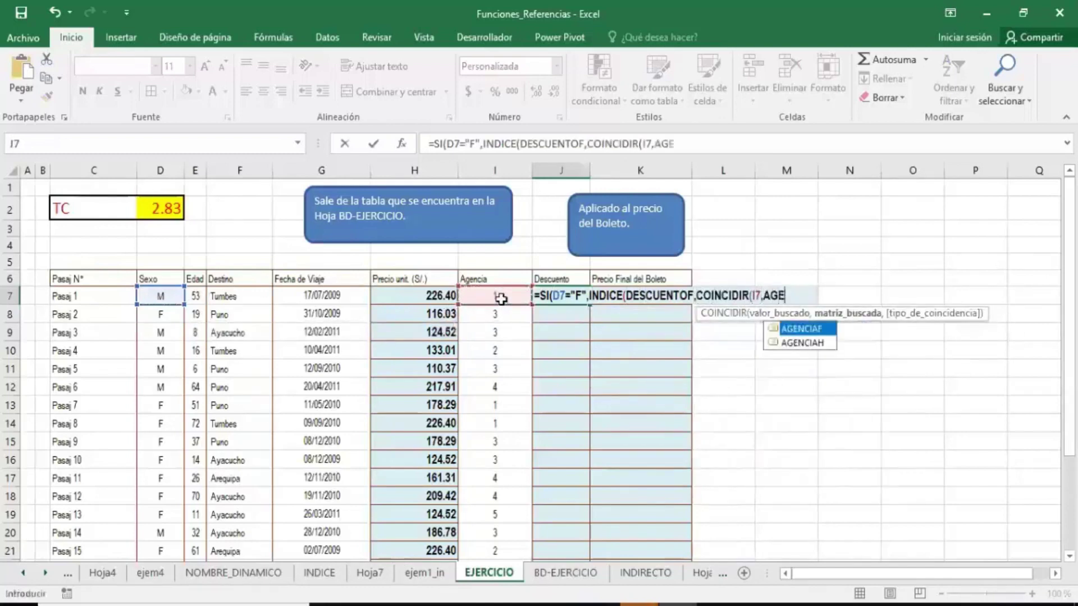
key(Tab)
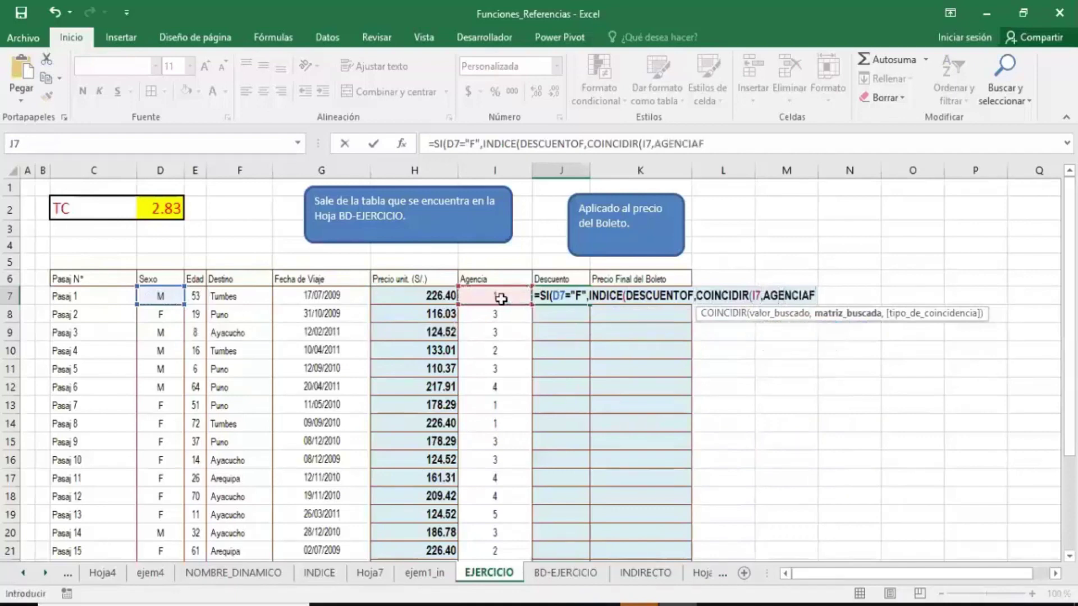
text(,0))
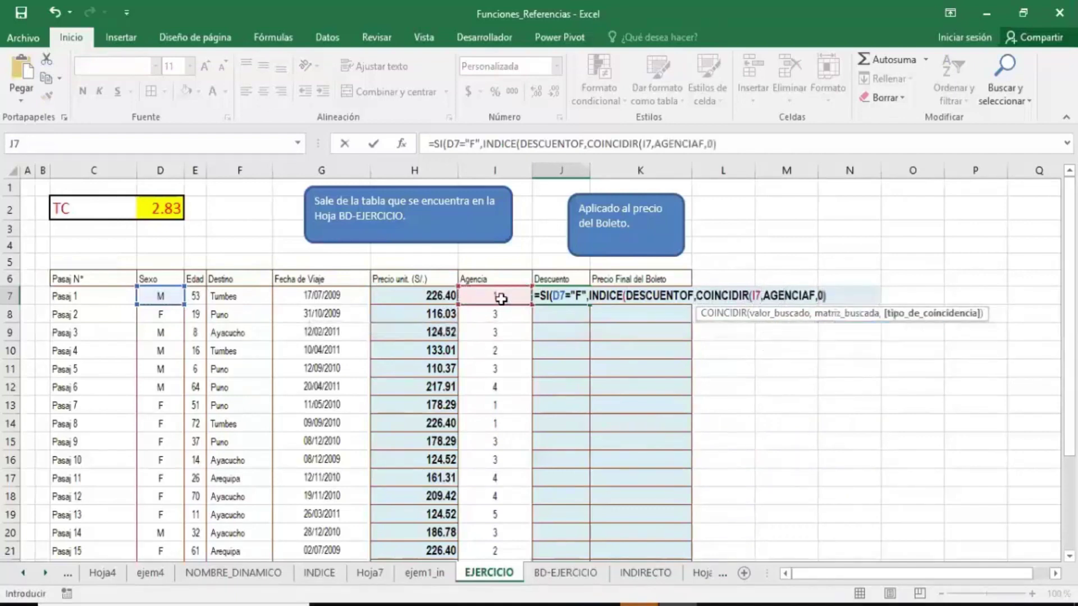
text(,)
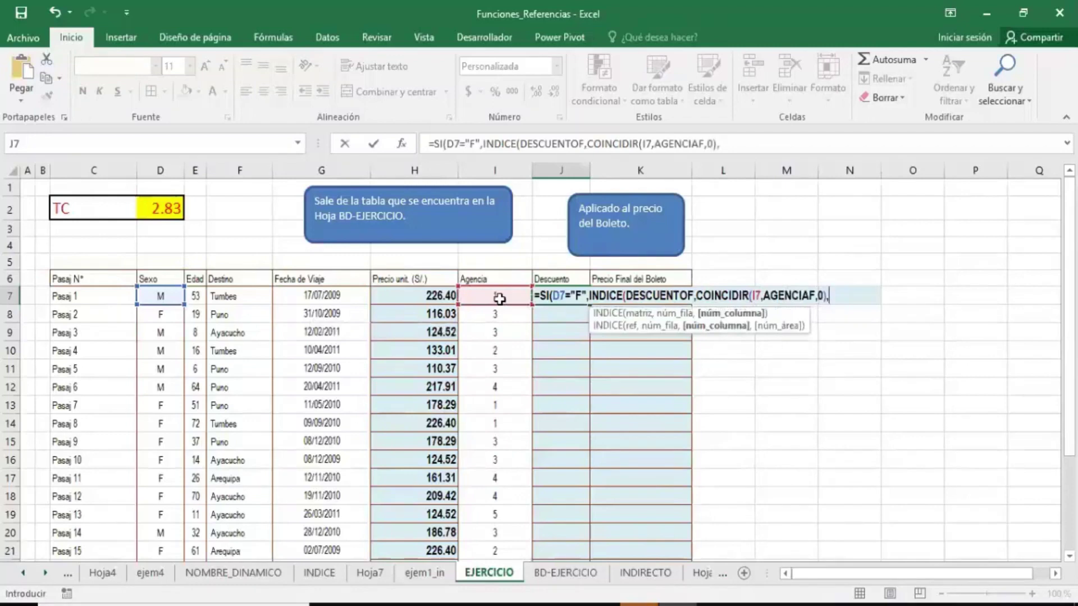
text(COIN)
key(Tab)
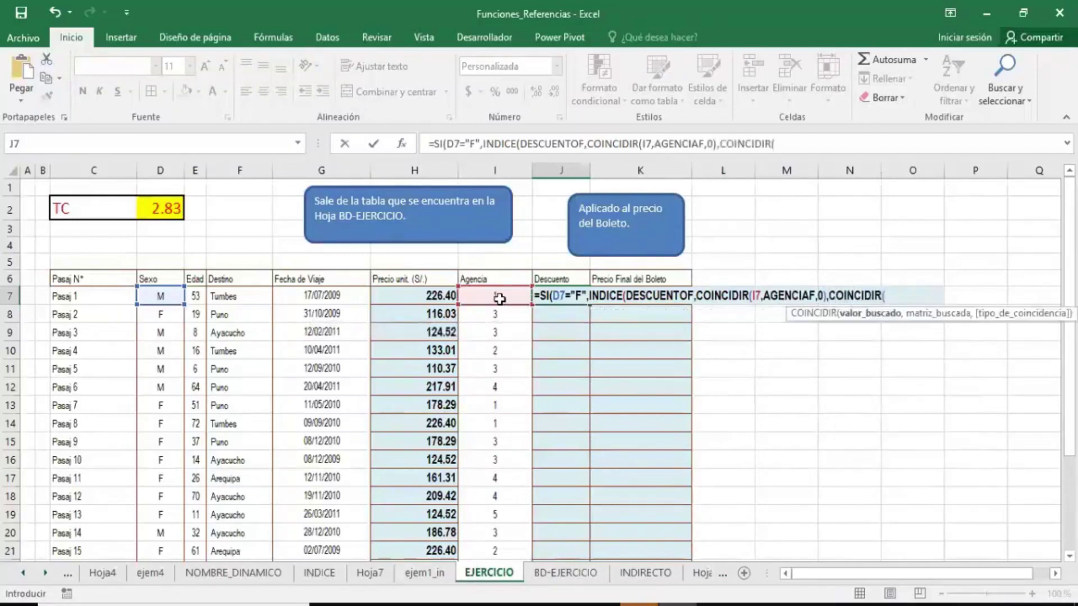
click(240, 298)
text(,)
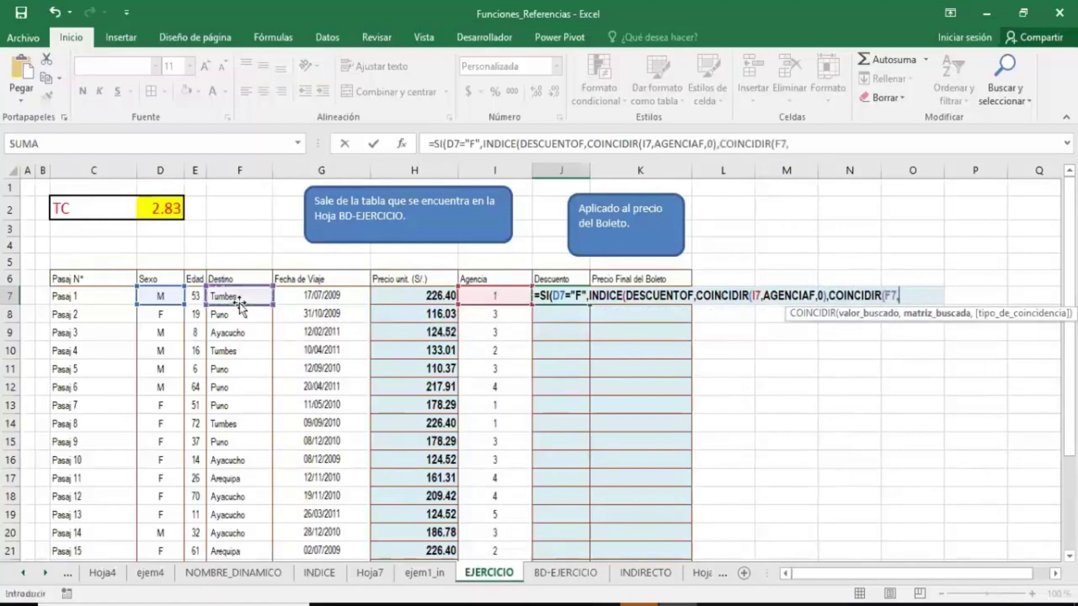
text(DE)
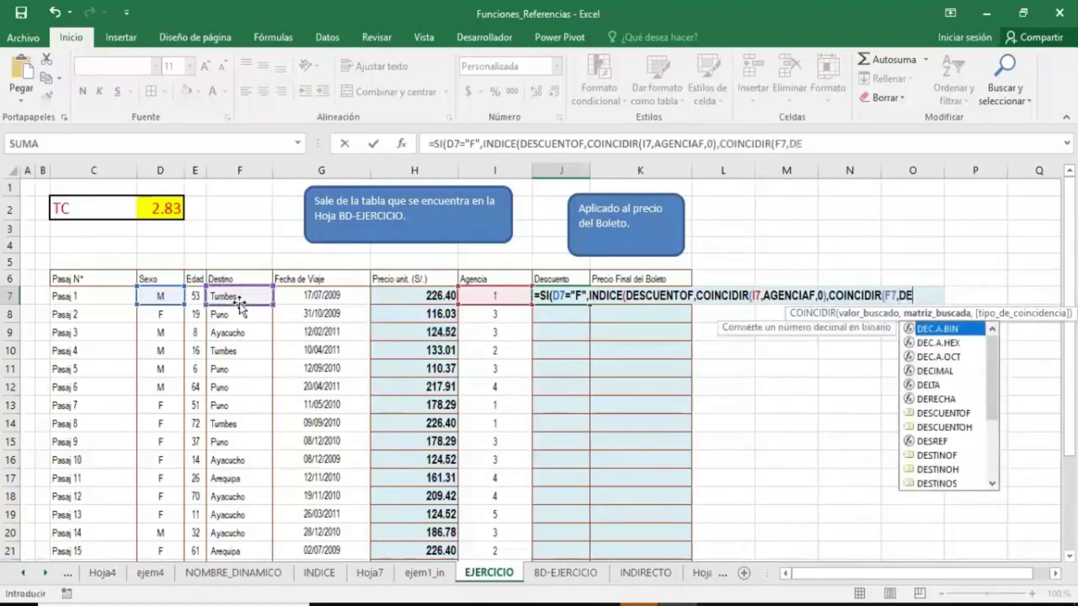
text(S)
key(Tab)
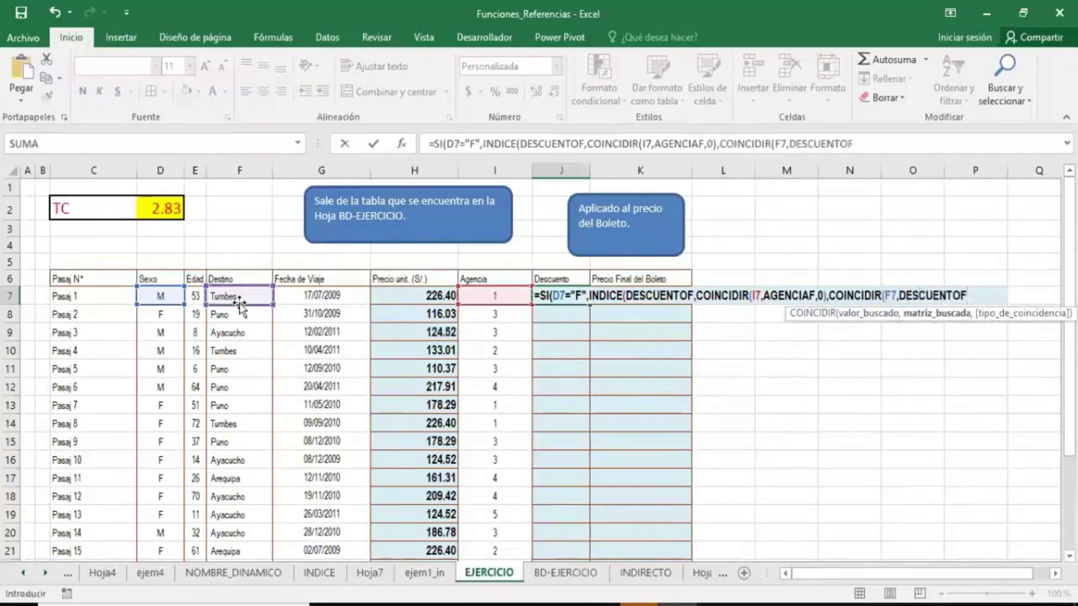
text(,0))
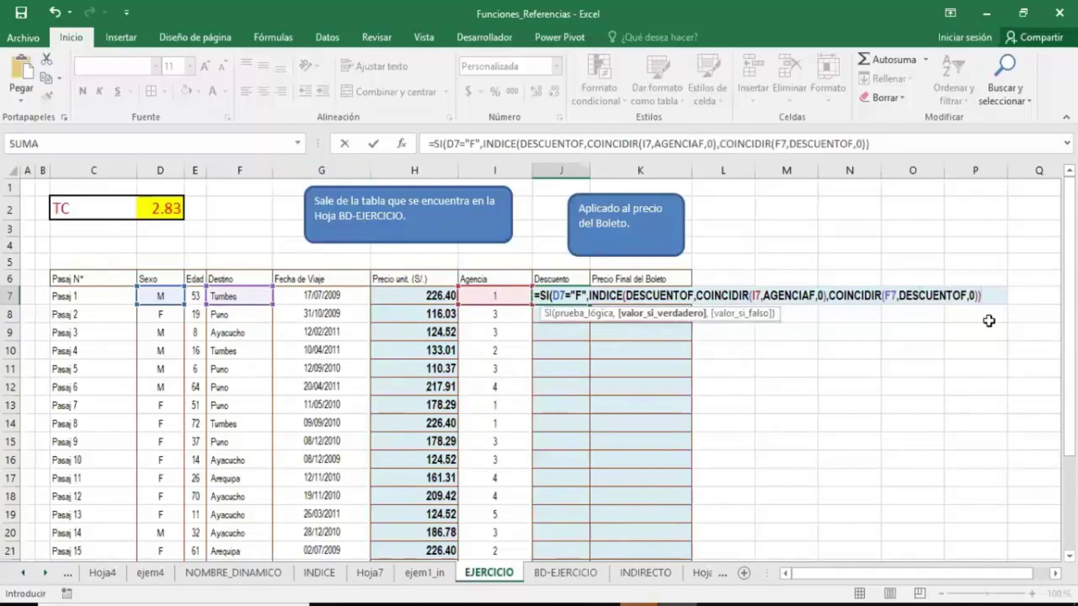
- Begin the men's branch INDICE(DESCUENTOH,COINCIDIR(I7,AGENCIAH
text(,)
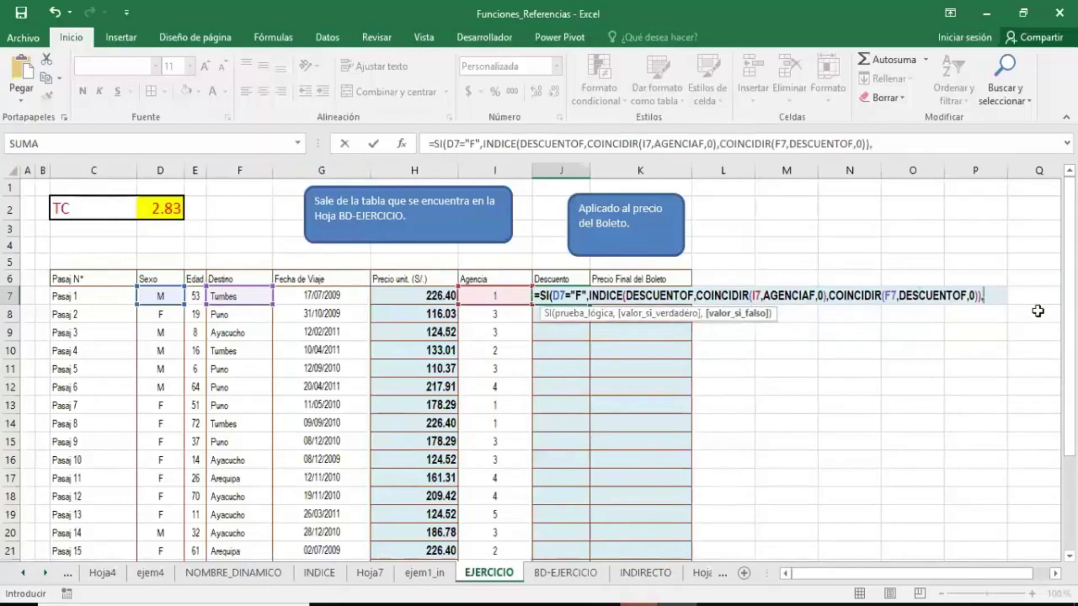
text(IN)
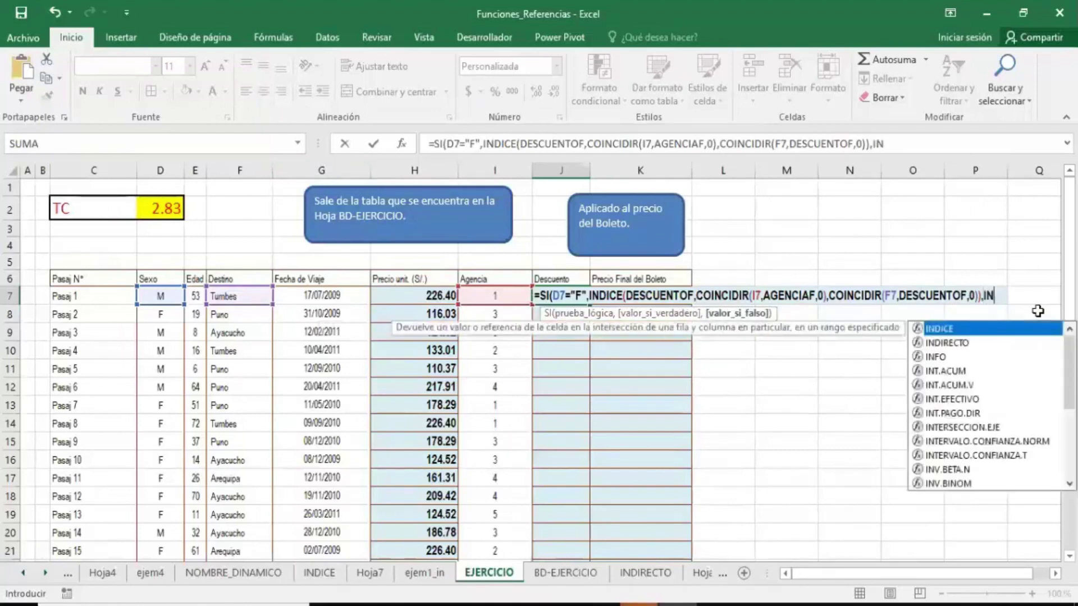
text(DICE()
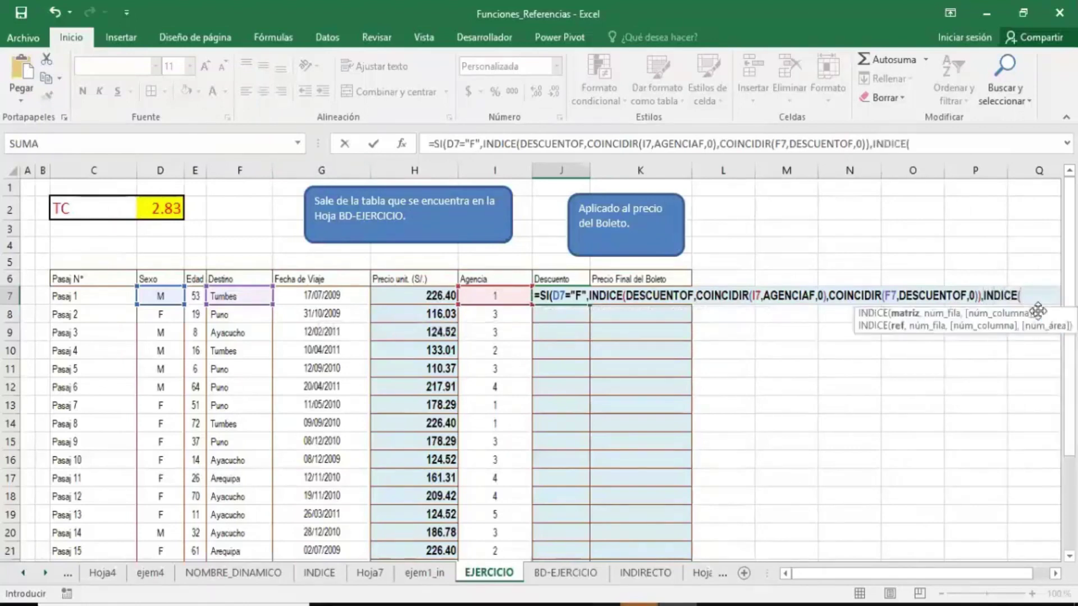
text(DES)
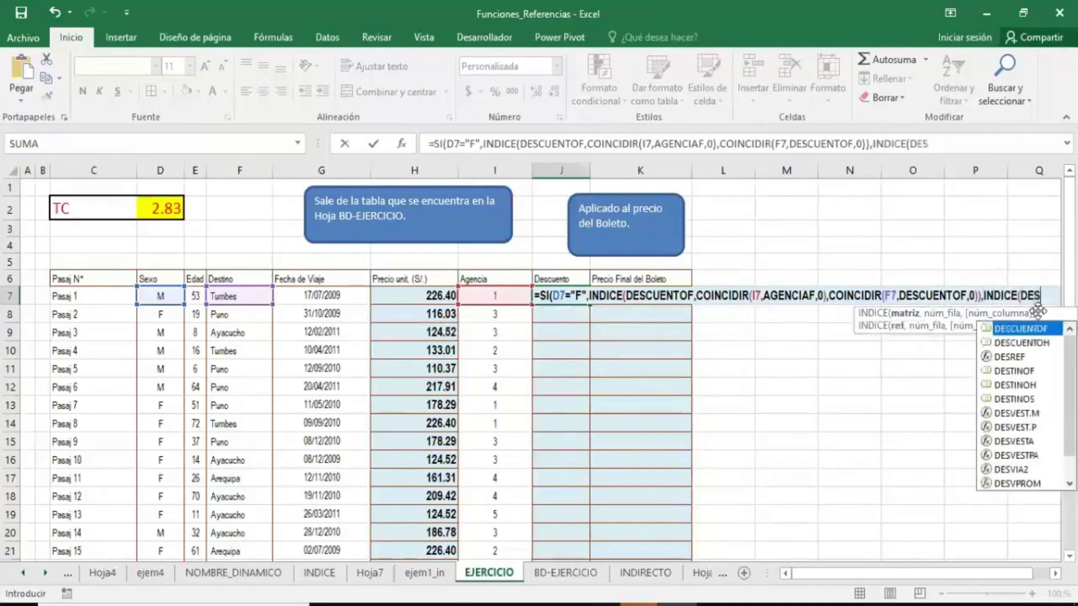
key(Down)
key(Tab)
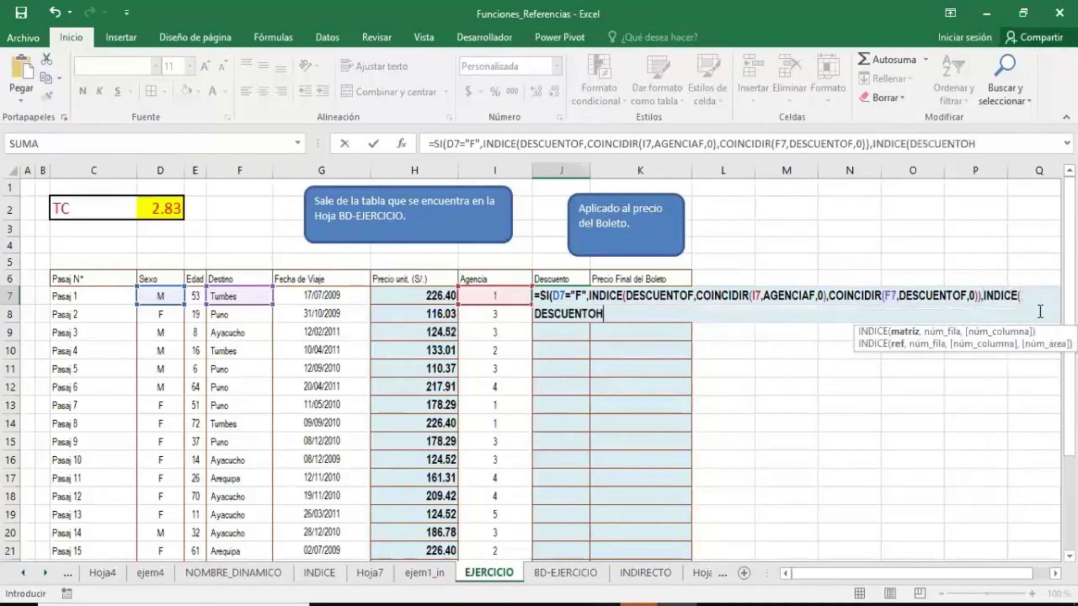
text(,)
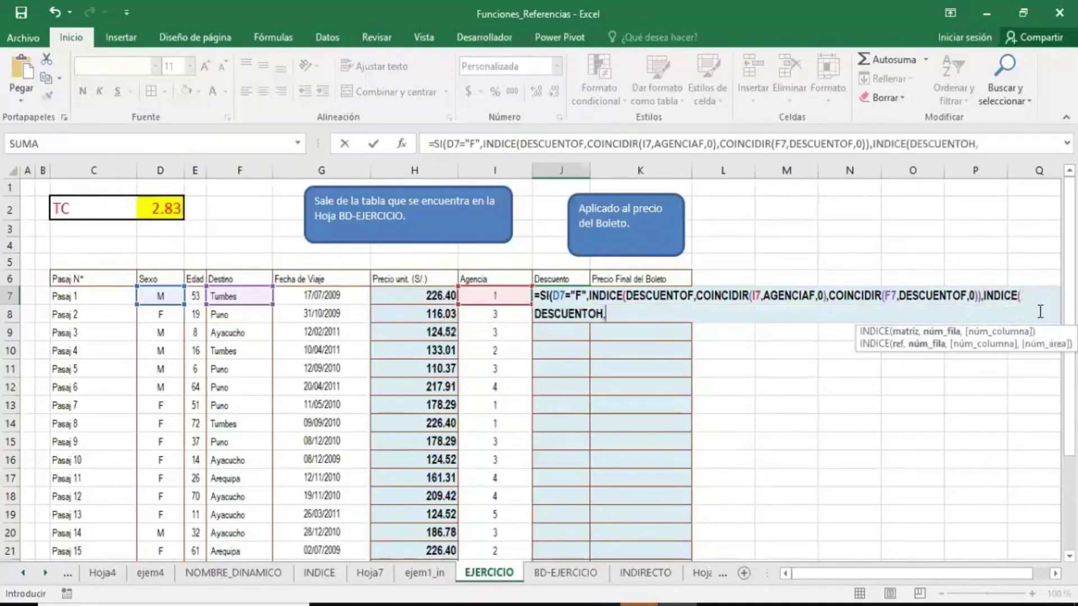
text(COIN)
key(Tab)
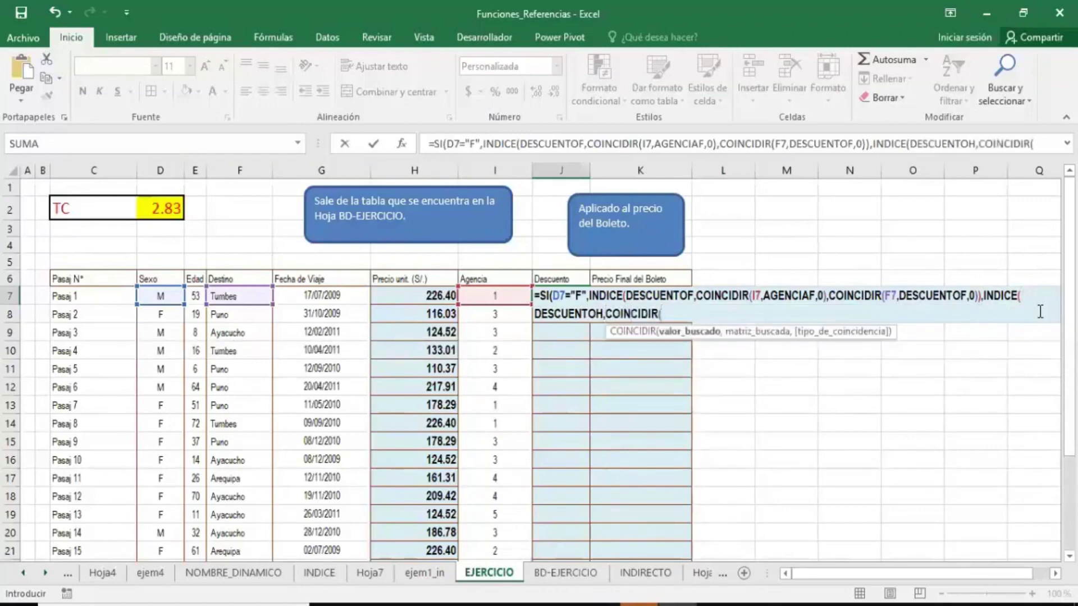
click(479, 296)
text(,)
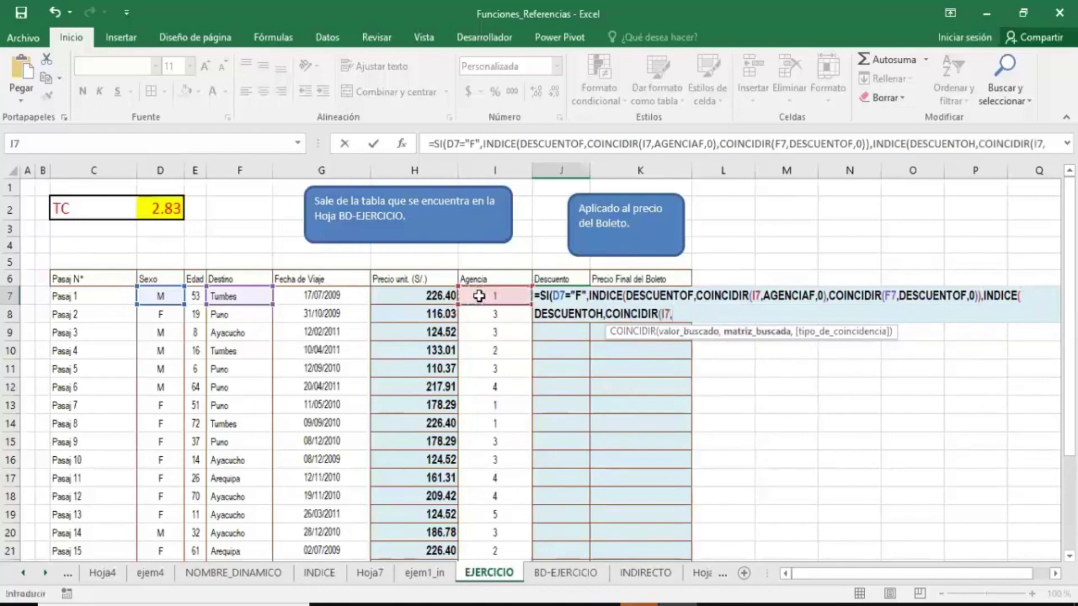
text(AGE)
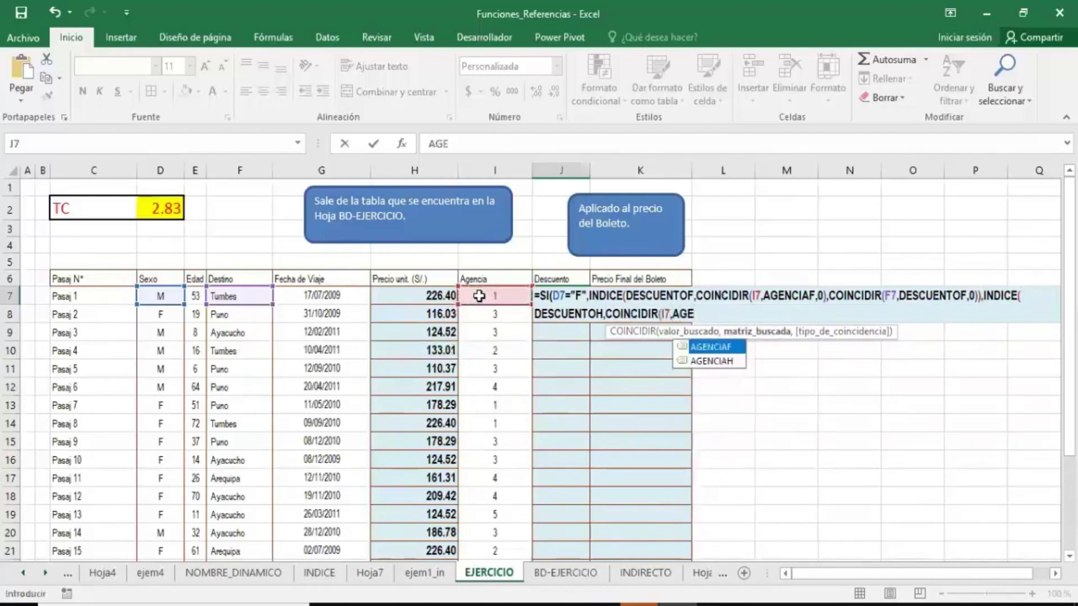
key(Down)
key(Tab)
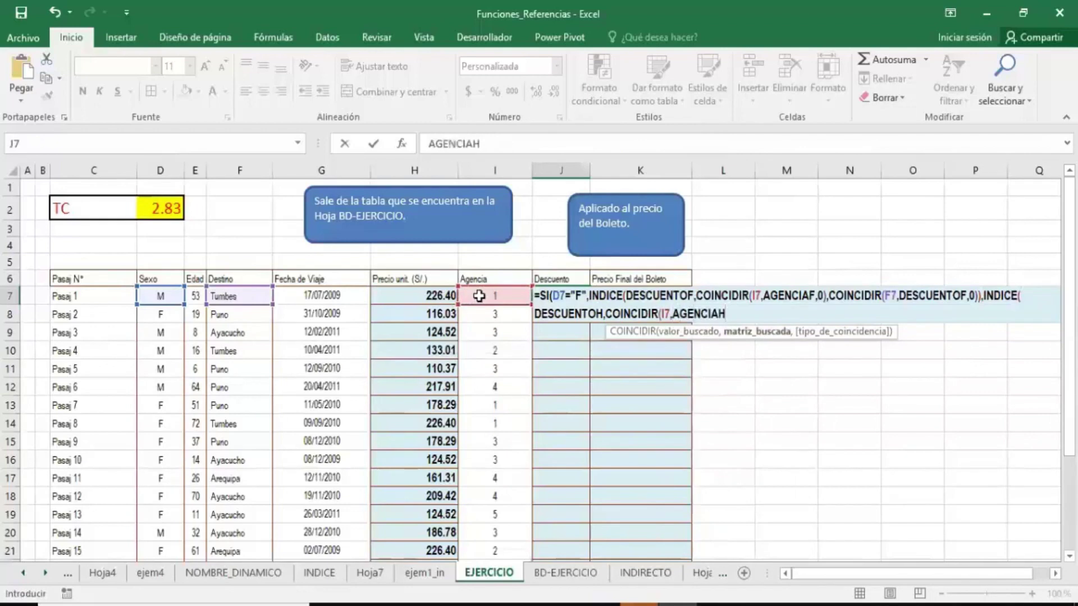
- Finish with COINCIDIR(F7,DESCUENTOH,0), close the SI formula and enter it
text(,0))
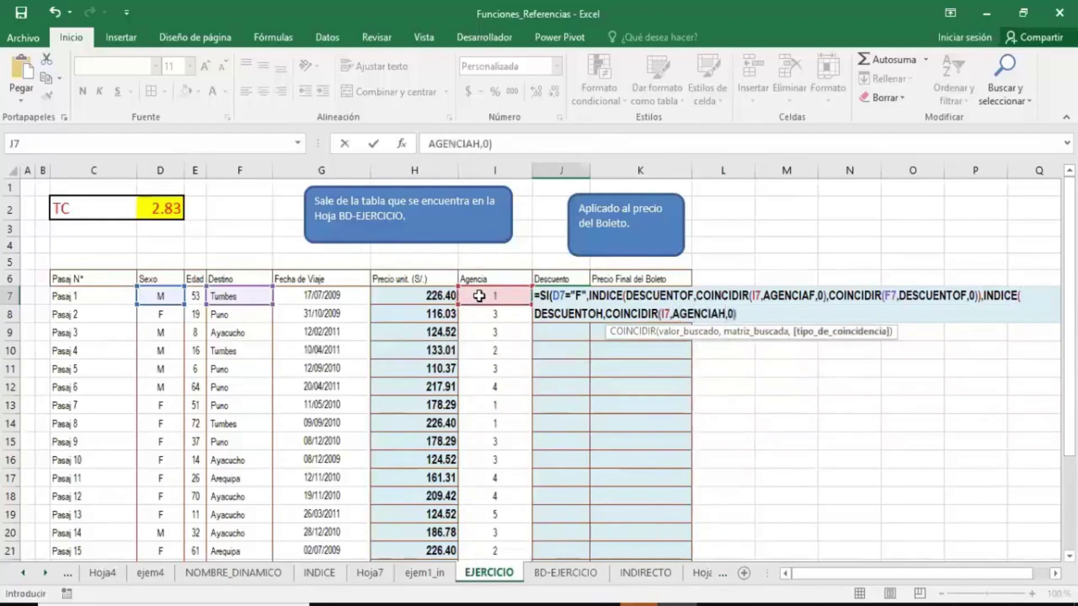
text(,)
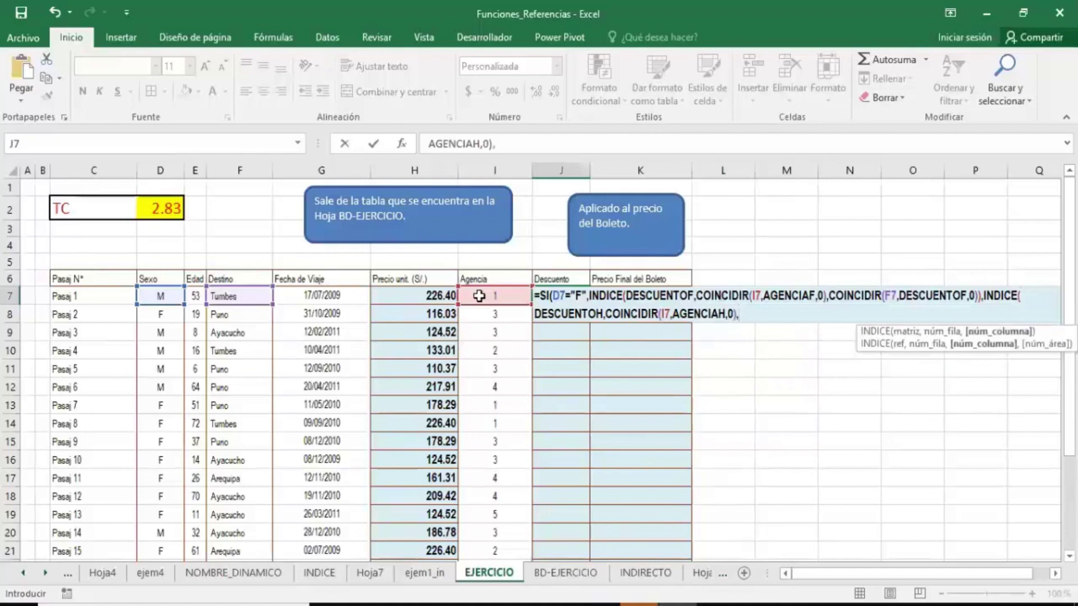
text(COI)
key(Tab)
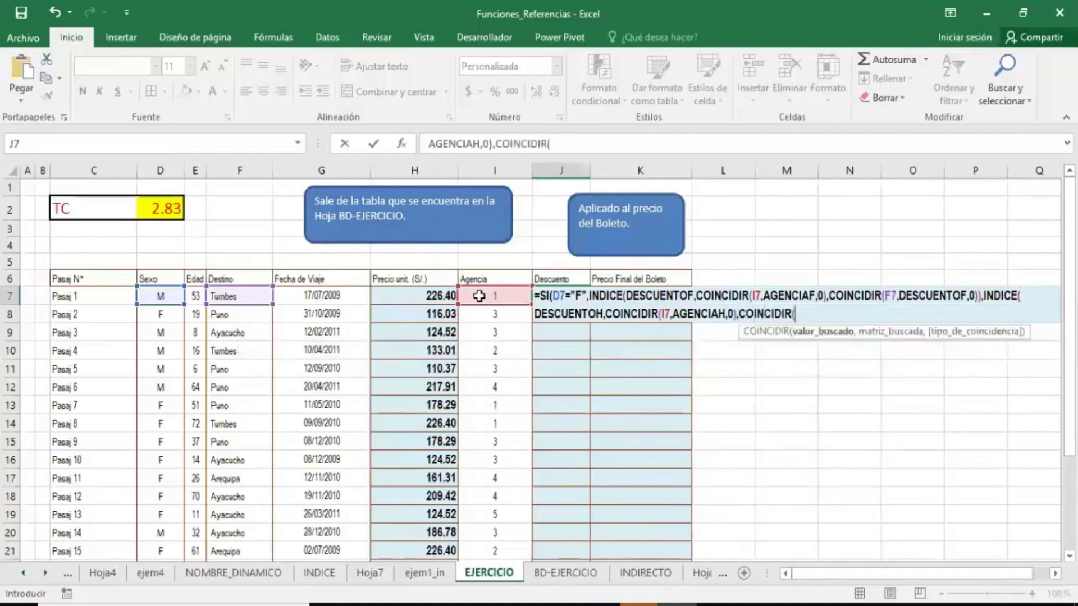
click(240, 296)
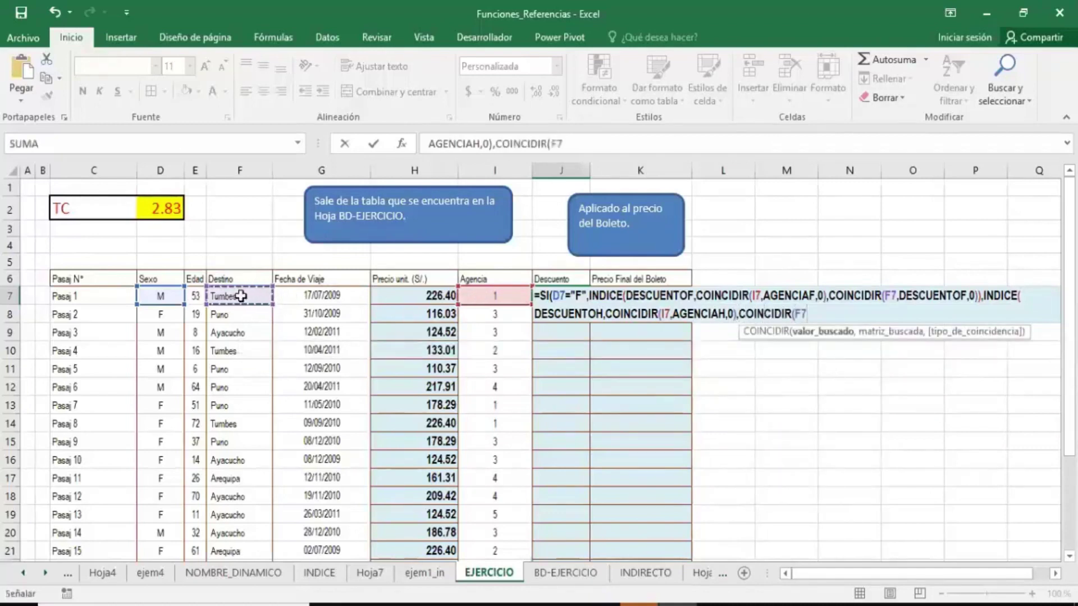
text(,DE)
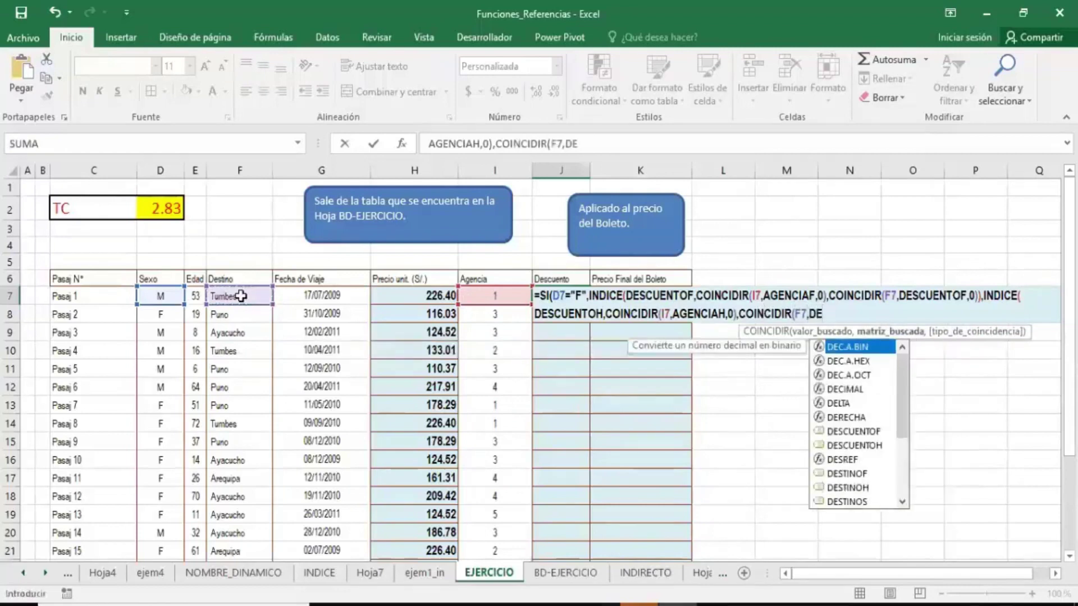
key(Down)
key(Down)
key(Down)
key(Down)
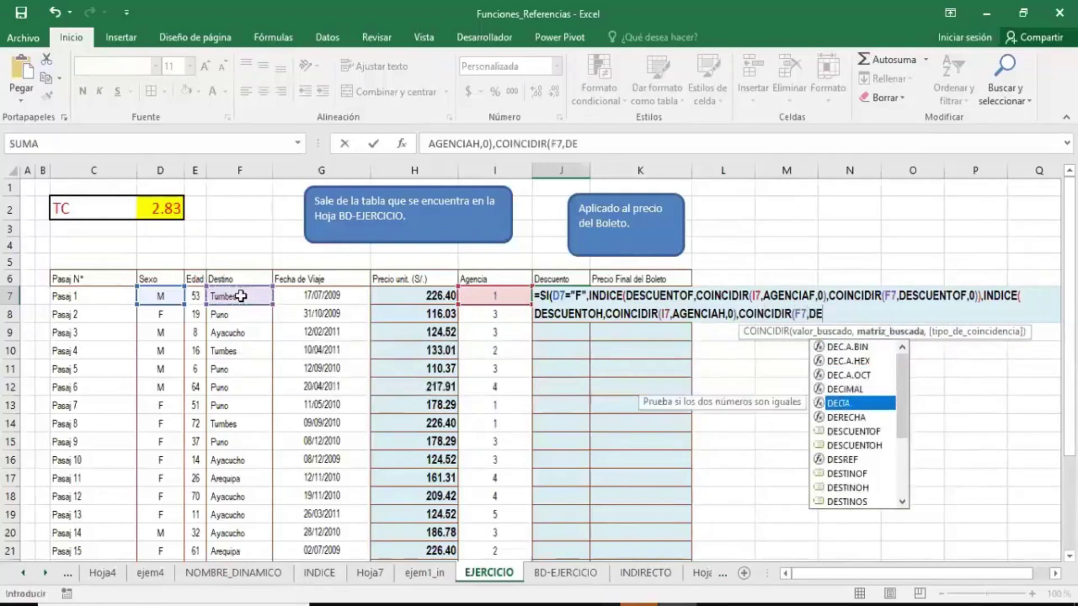
key(Down)
key(Down)
key(Down)
key(Tab)
text(,)
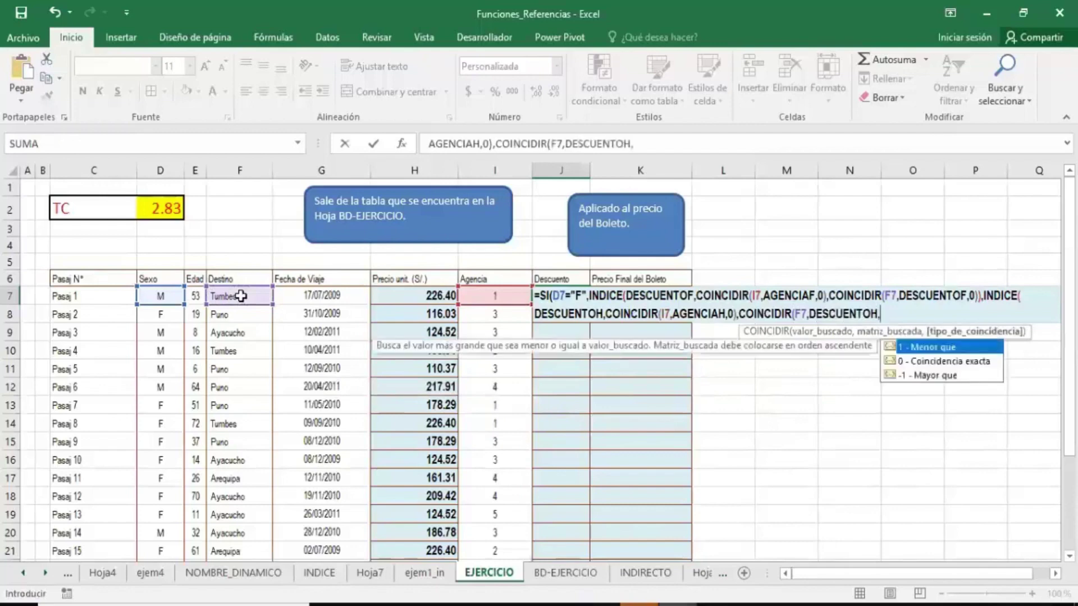
text(0))
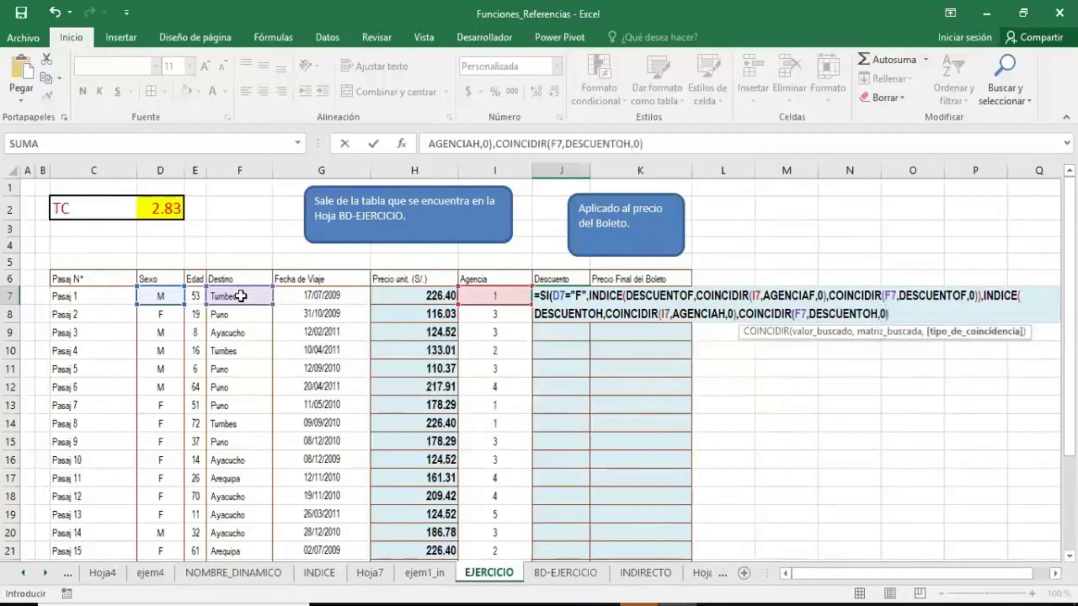
text())
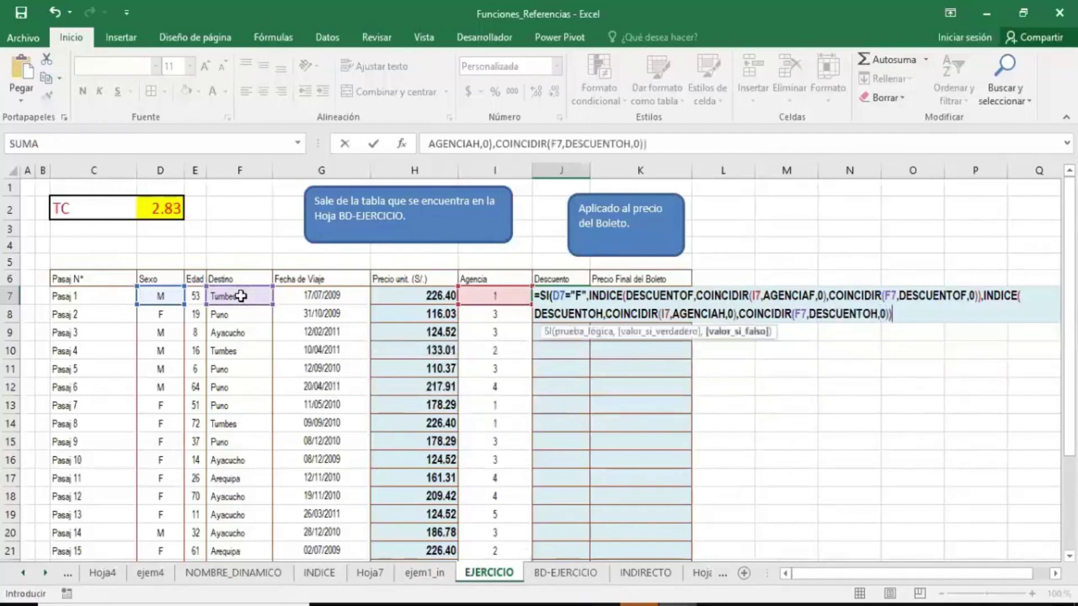
text())
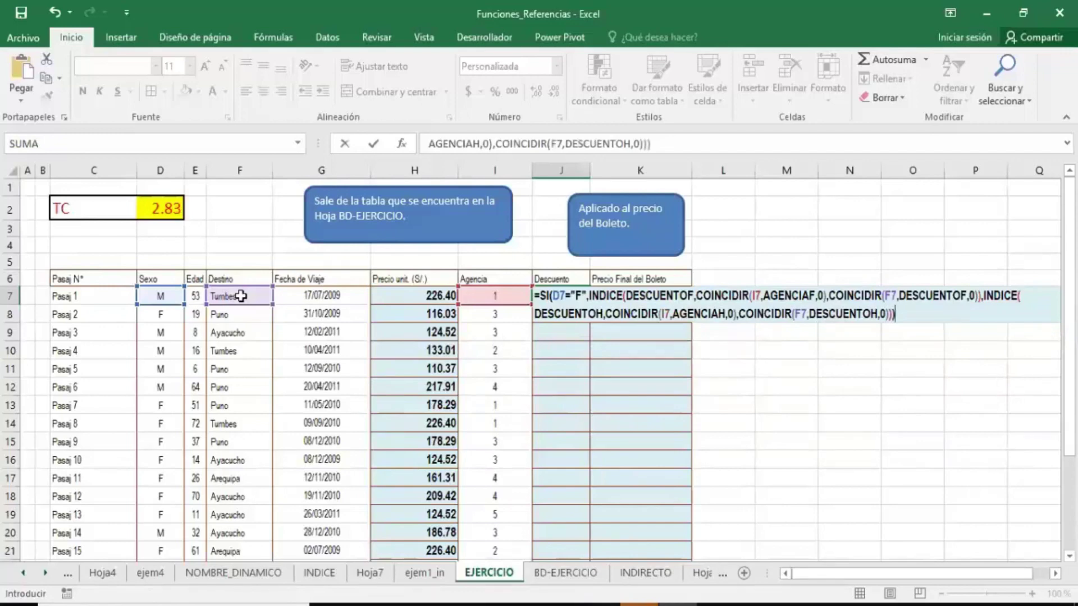
key(Return)
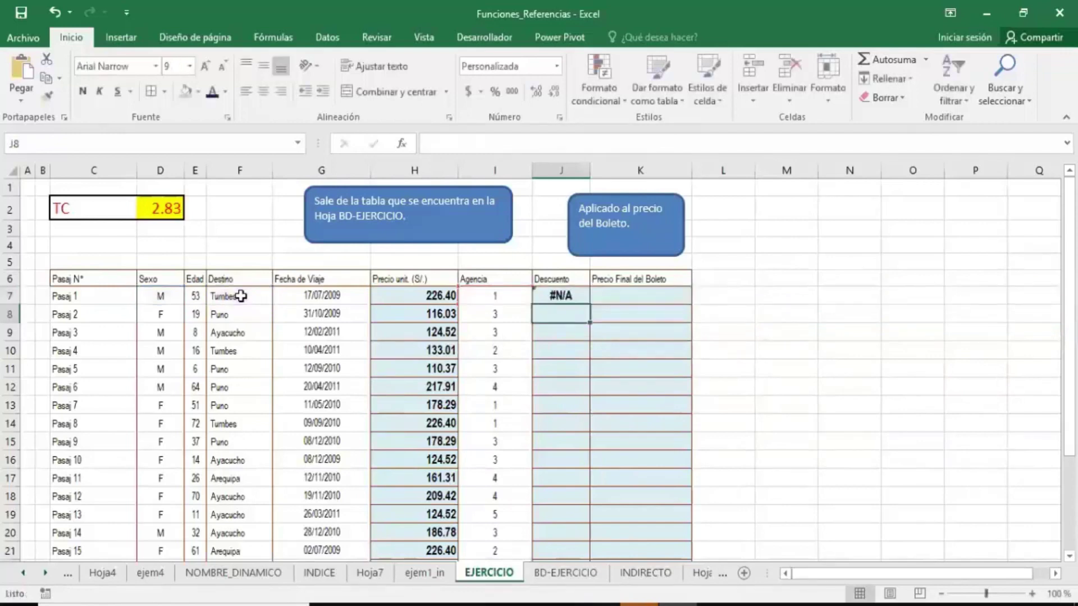
- Change the J7 discount formula's lookup ranges to DESTINOF and DESTINOH
double_click(560, 295)
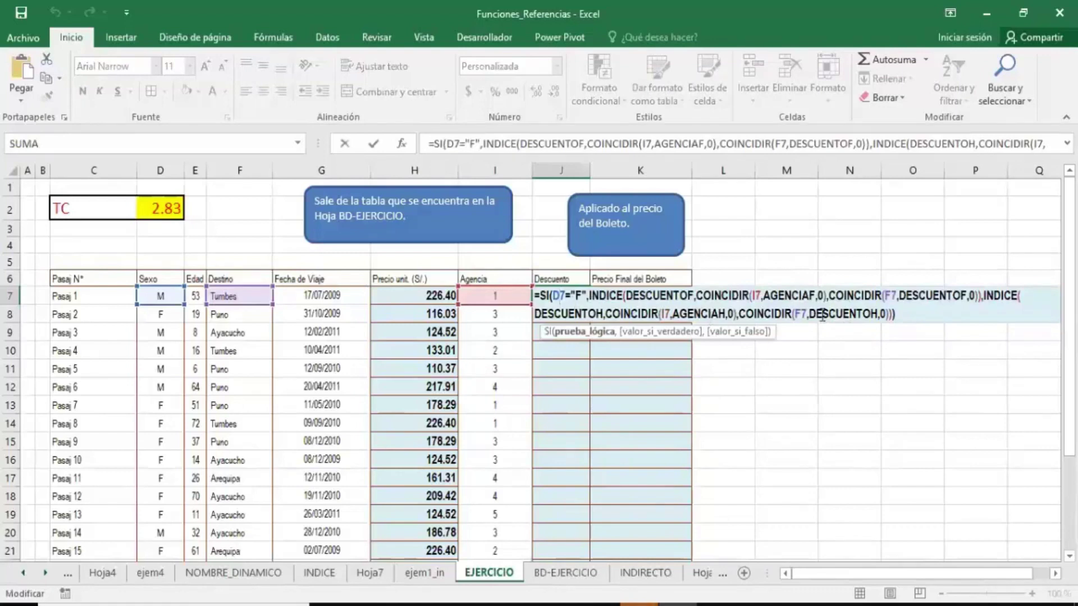
key(Left)
key(Left)
key(Left)
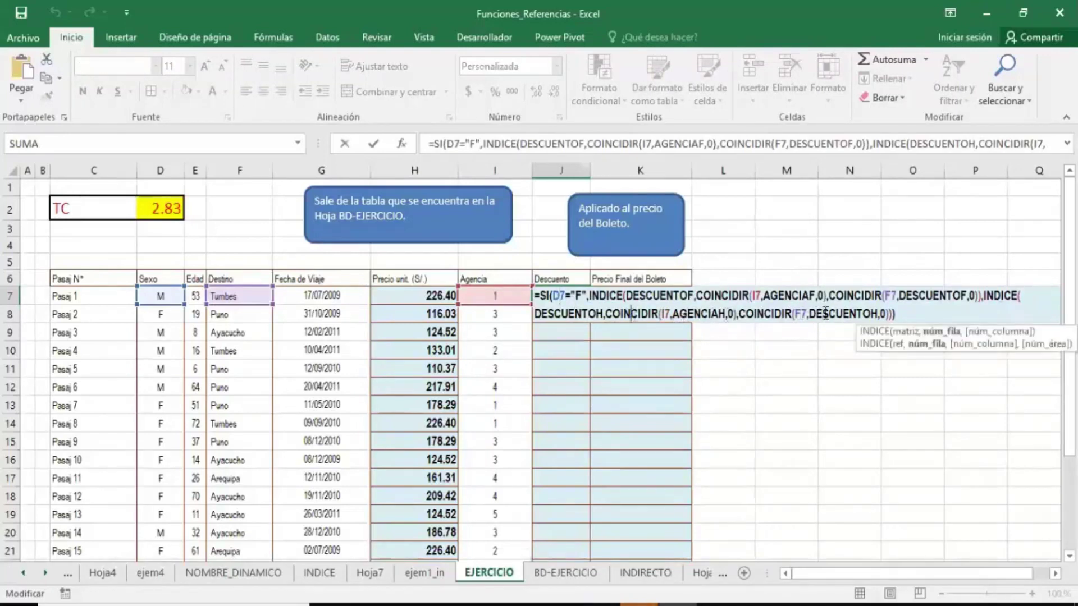
click(820, 313)
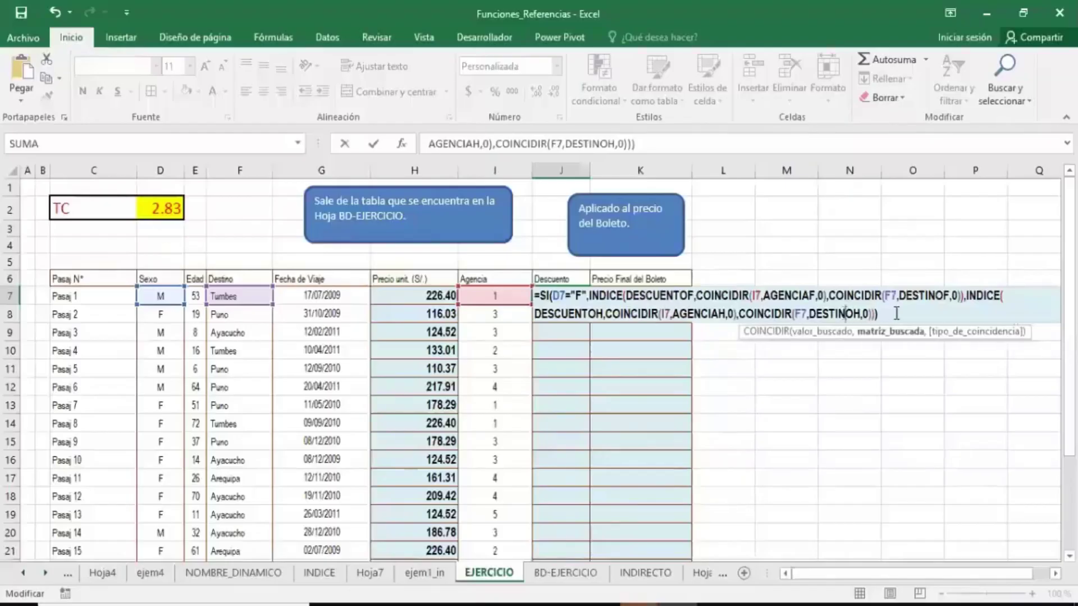
click(895, 312)
key(Return)
- Multiply the J7 discount rate by the H7 price, giving S/. 14.26
click(576, 295)
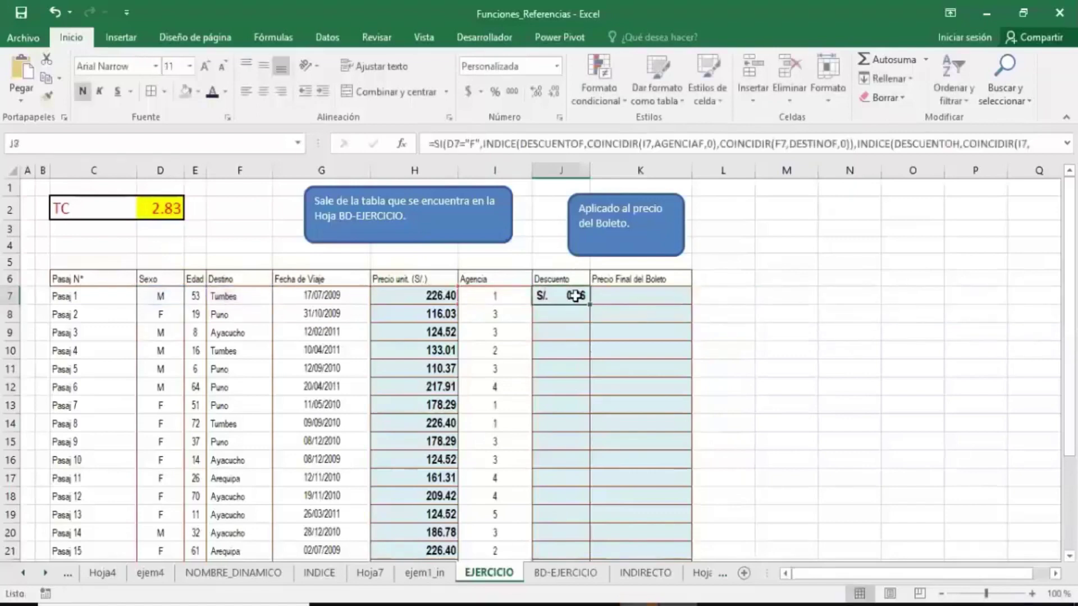
double_click(577, 296)
click(893, 314)
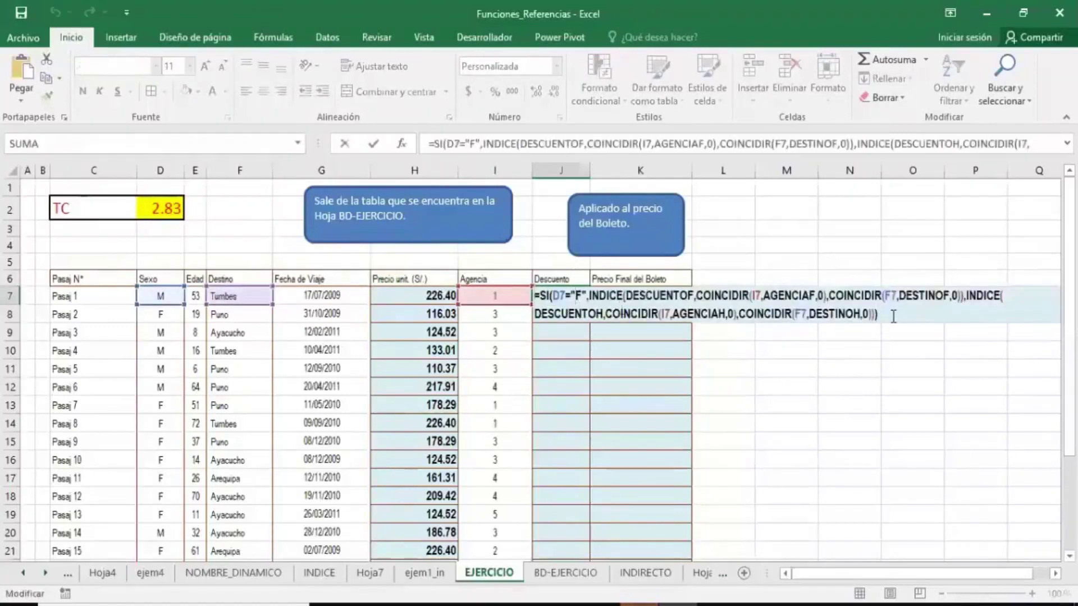
text(*)
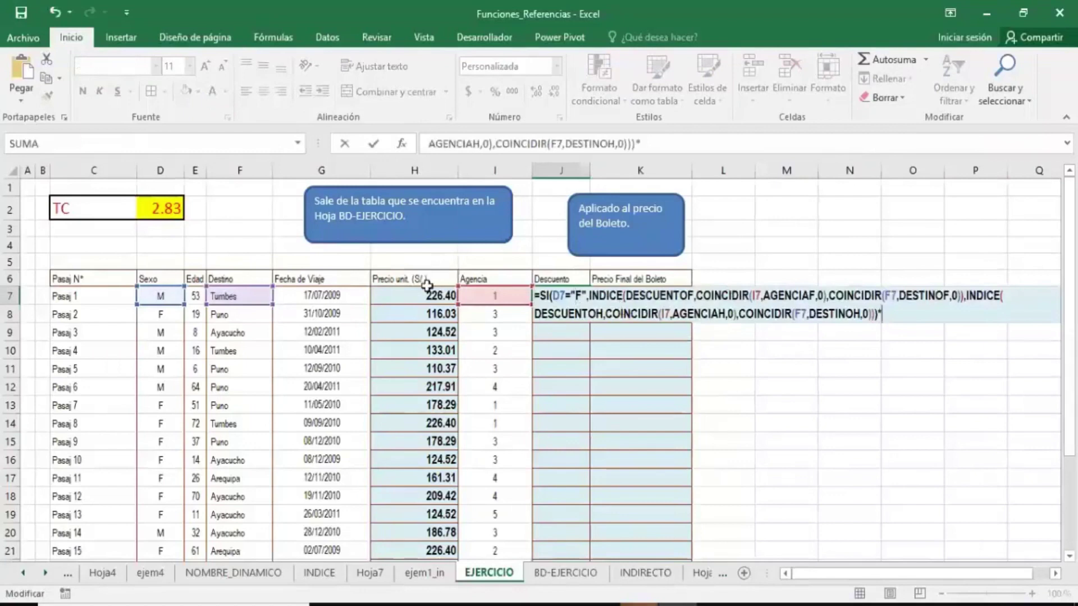
click(428, 292)
key(Return)
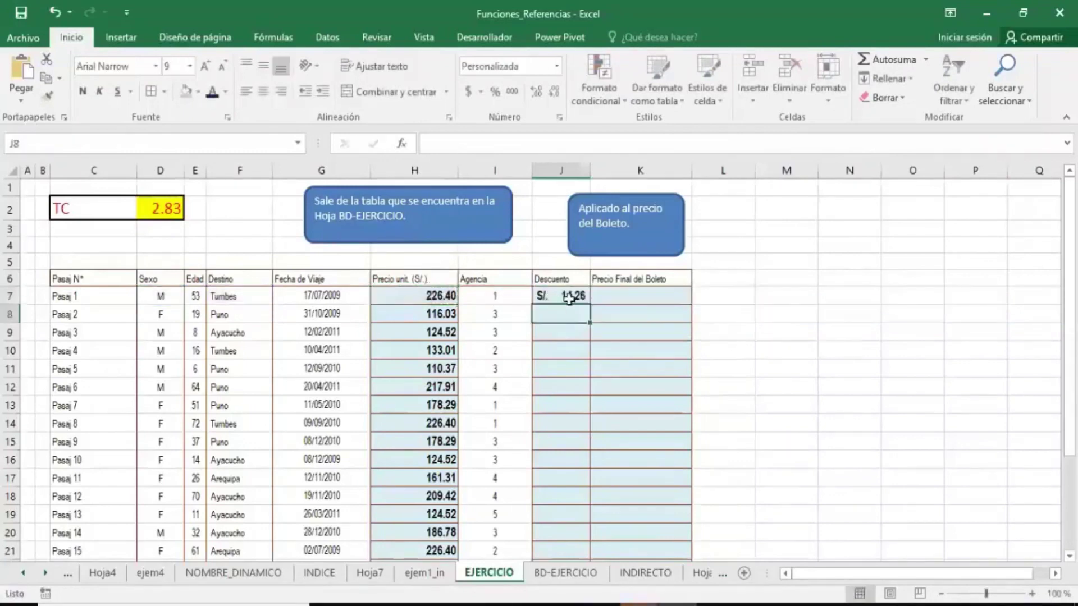
- Fill the J7 discount formula down the Descuento column and review it
click(564, 296)
double_click(590, 305)
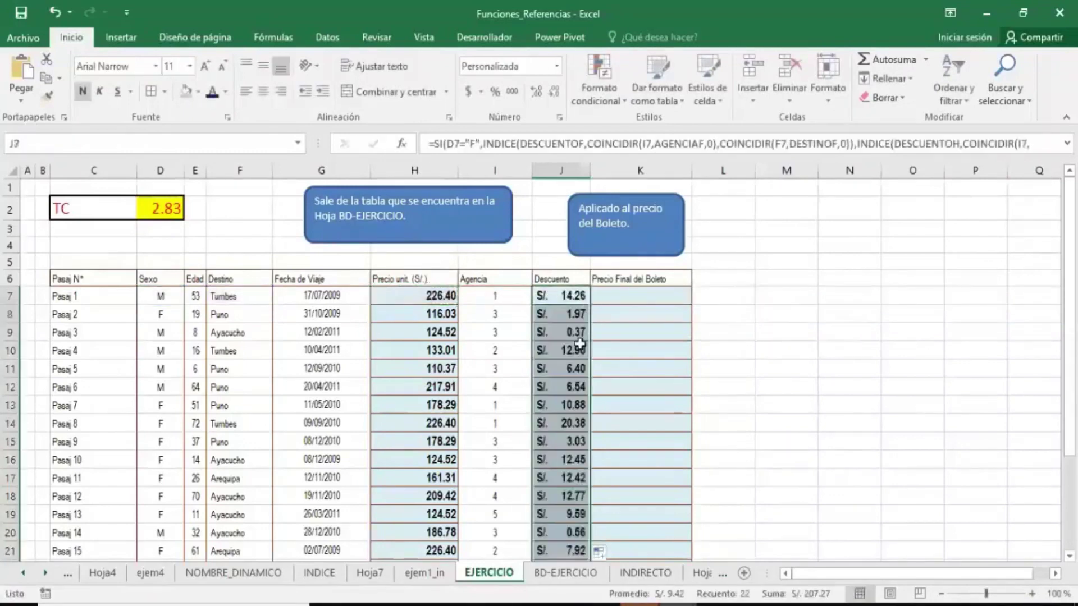
scroll(575, 303, down, 2)
scroll(575, 303, up, 2)
double_click(576, 303)
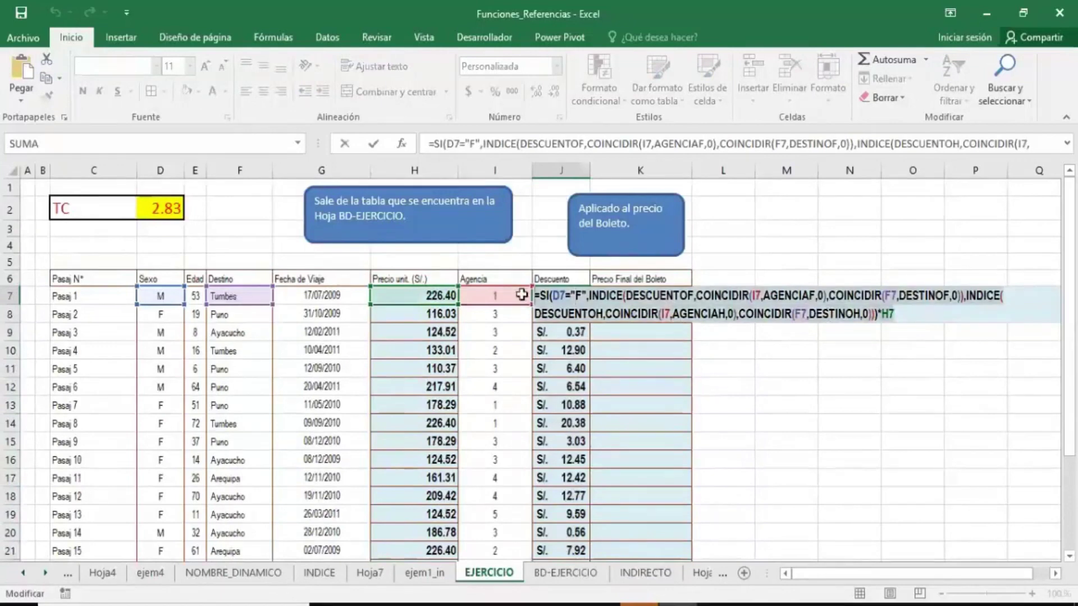
key(End)
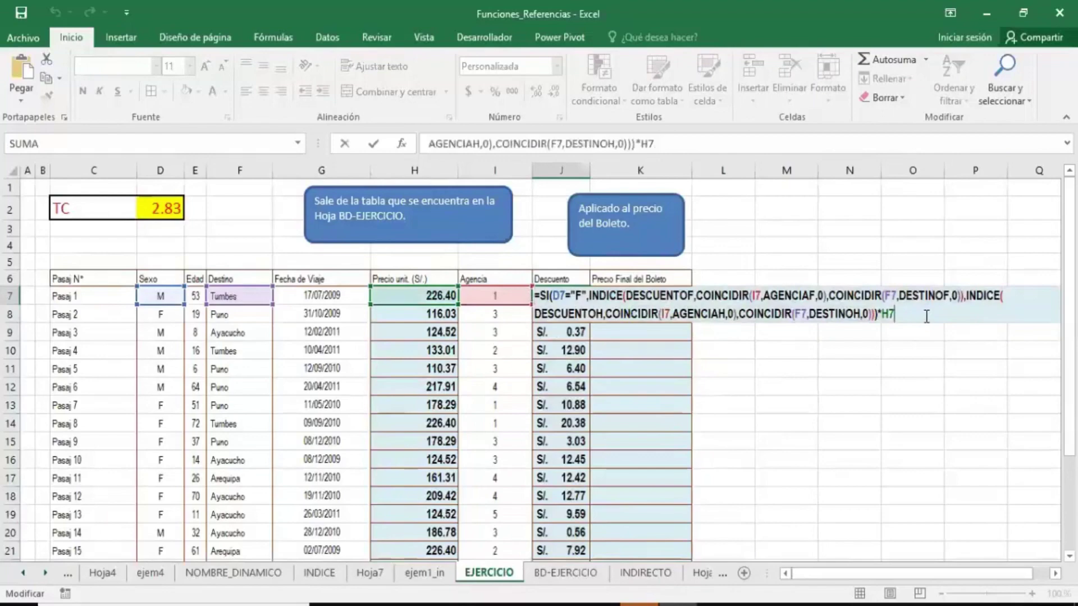
key(Return)
scroll(654, 409, down, 2)
scroll(654, 413, down, 1)
scroll(655, 414, up, 3)
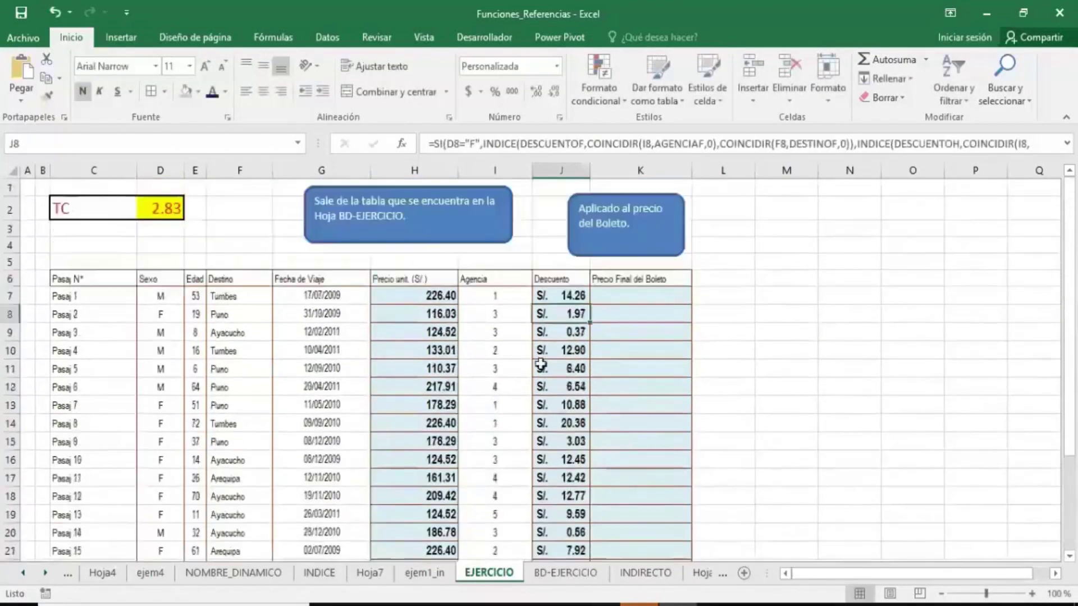
- Move both note boxes up and show J7's formula in F4 with =FORMULATEXTO(J7)
drag(578, 247, 578, 232)
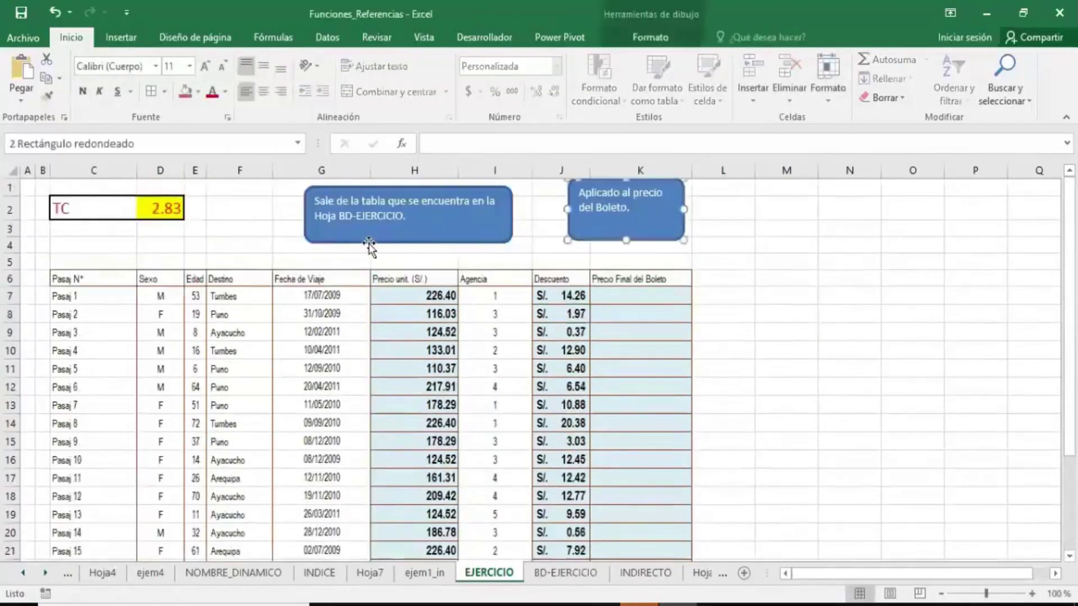
drag(369, 245, 359, 237)
click(229, 246)
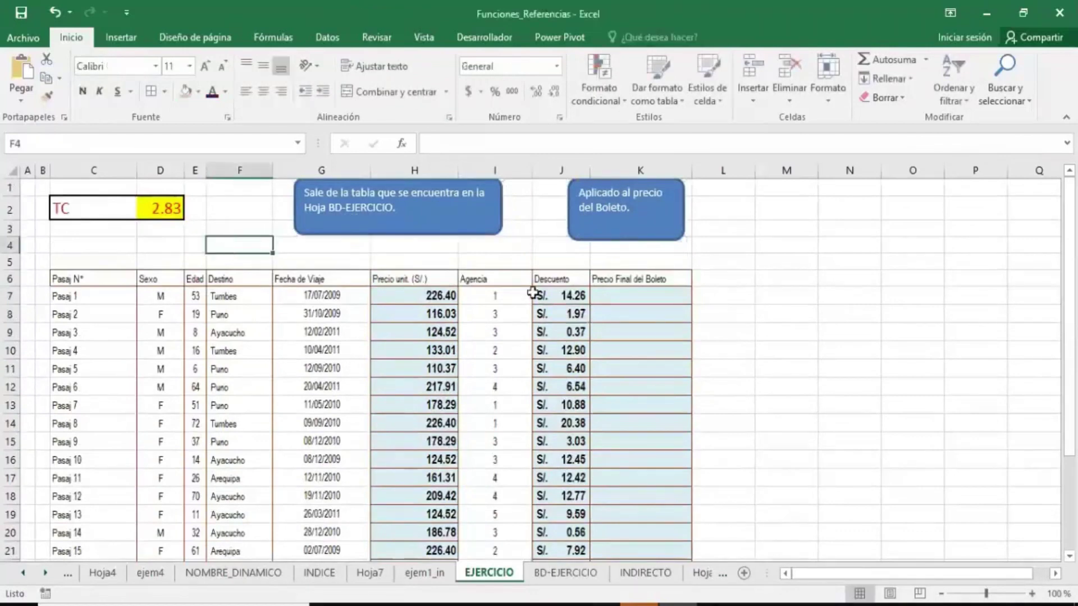
text(=FO)
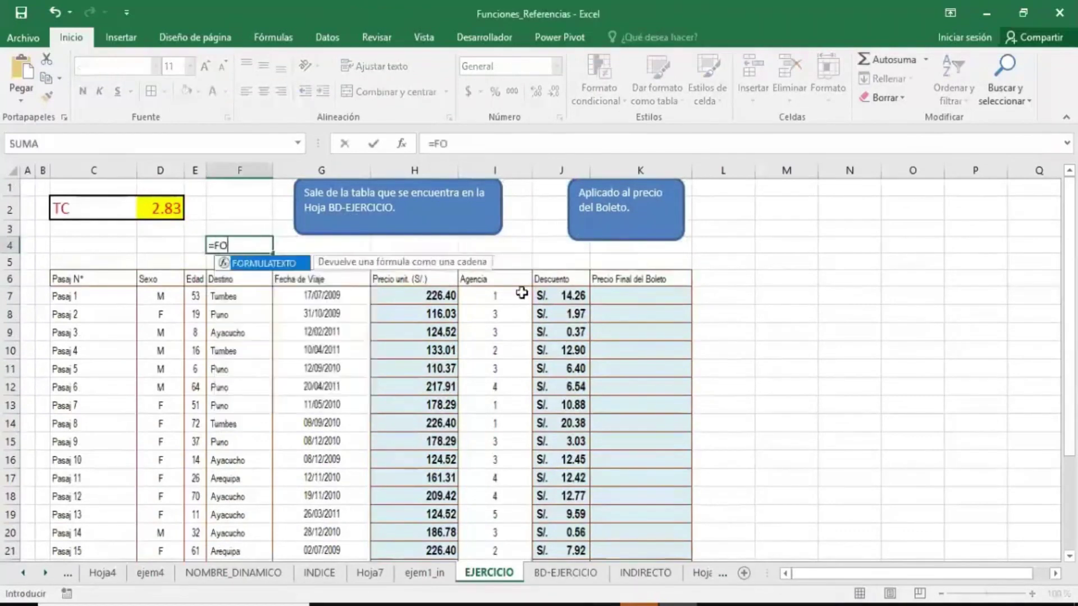
text(R)
key(Tab)
click(561, 296)
key(Return)
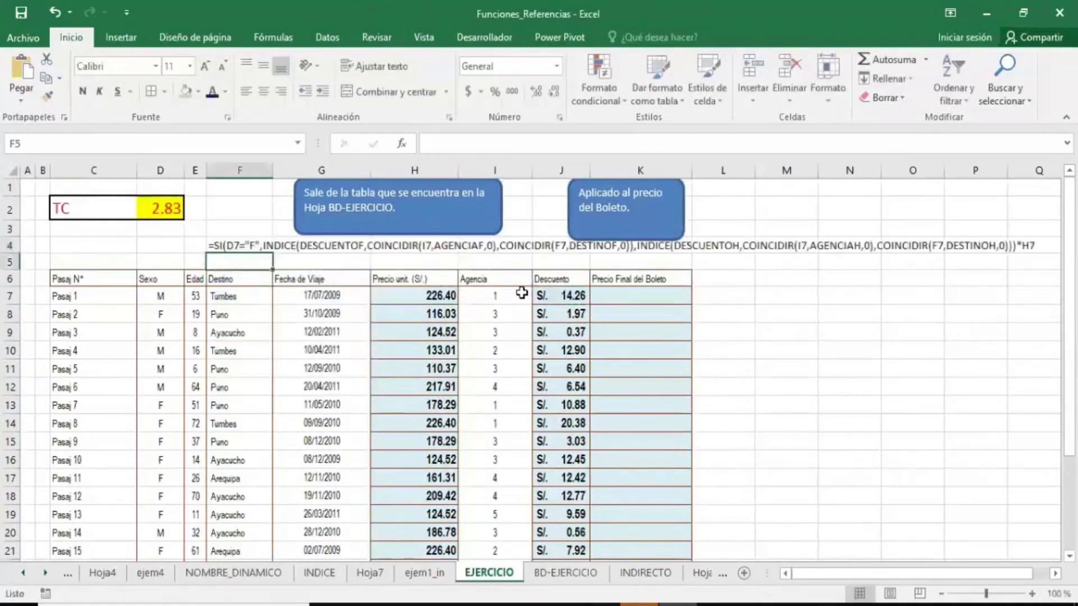
drag(241, 237, 94, 238)
click(397, 233)
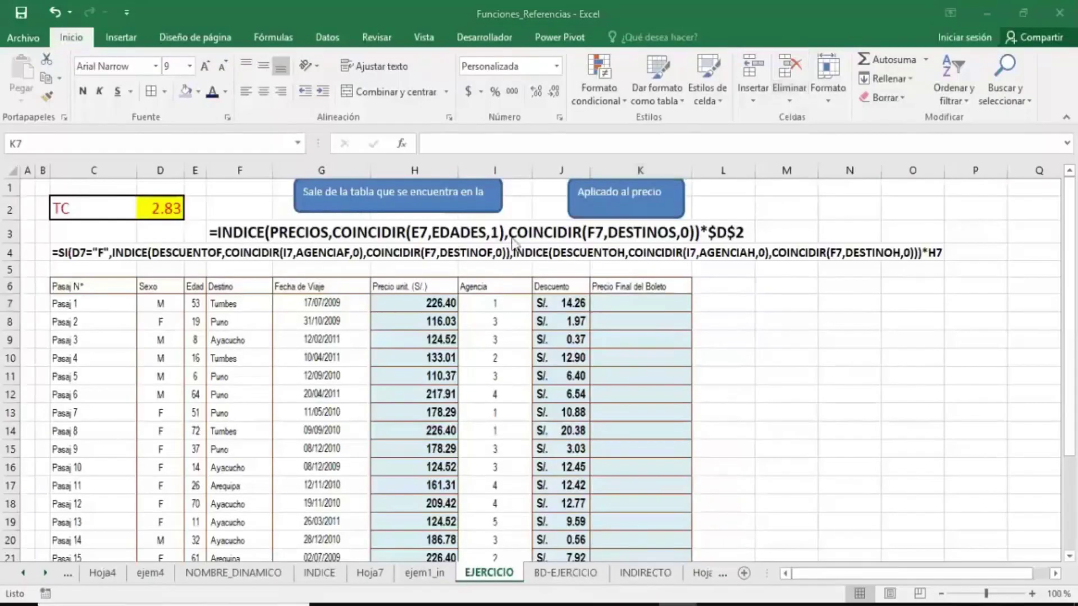
- Enter =H7-J7 in K7 for the final ticket price
click(668, 306)
text(=)
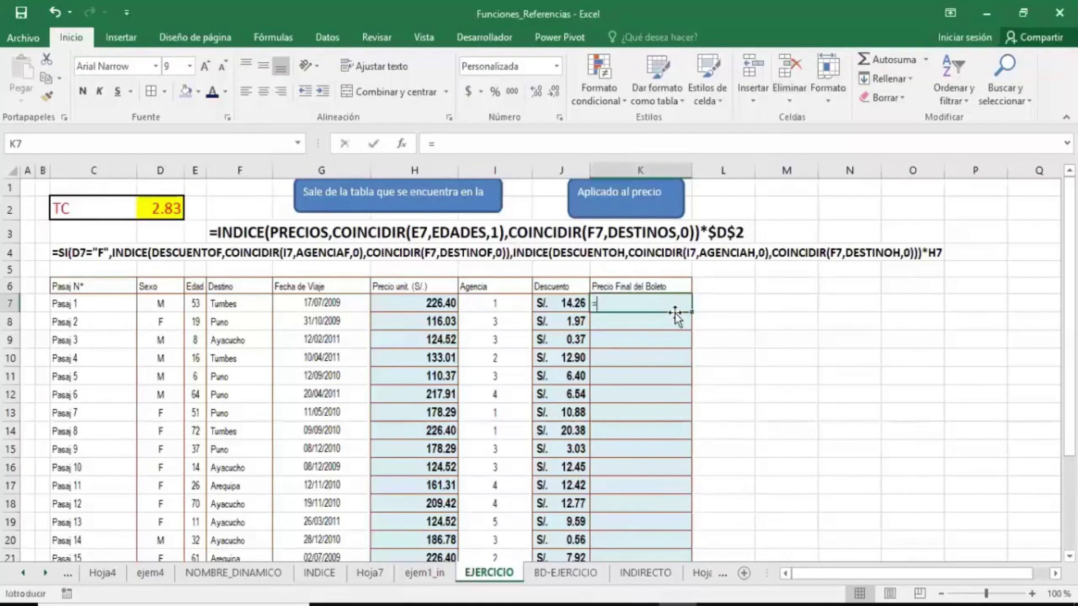
click(431, 304)
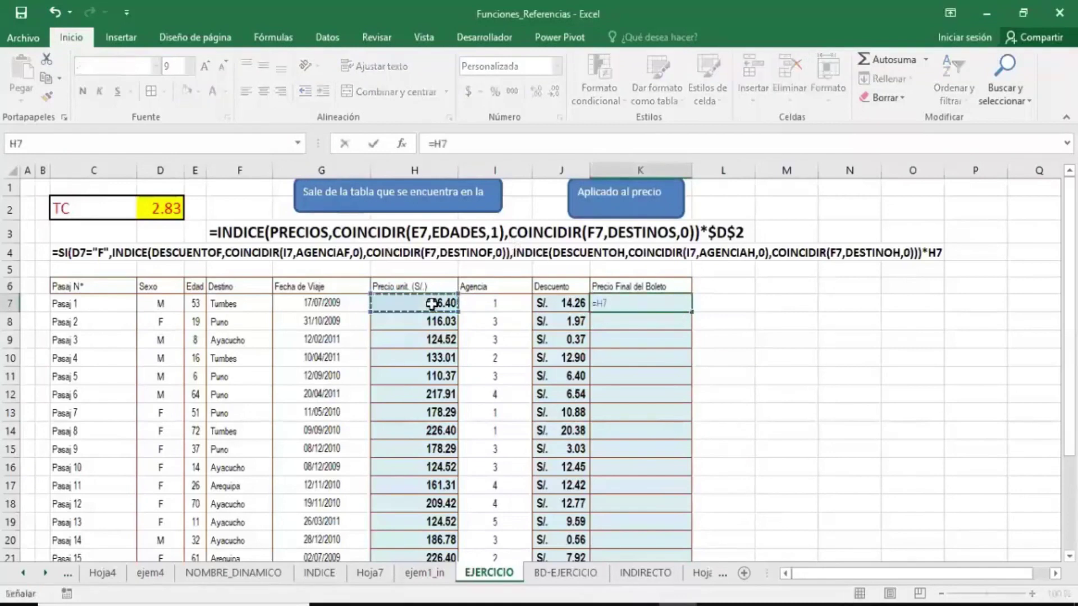
text(-)
click(572, 303)
key(Return)
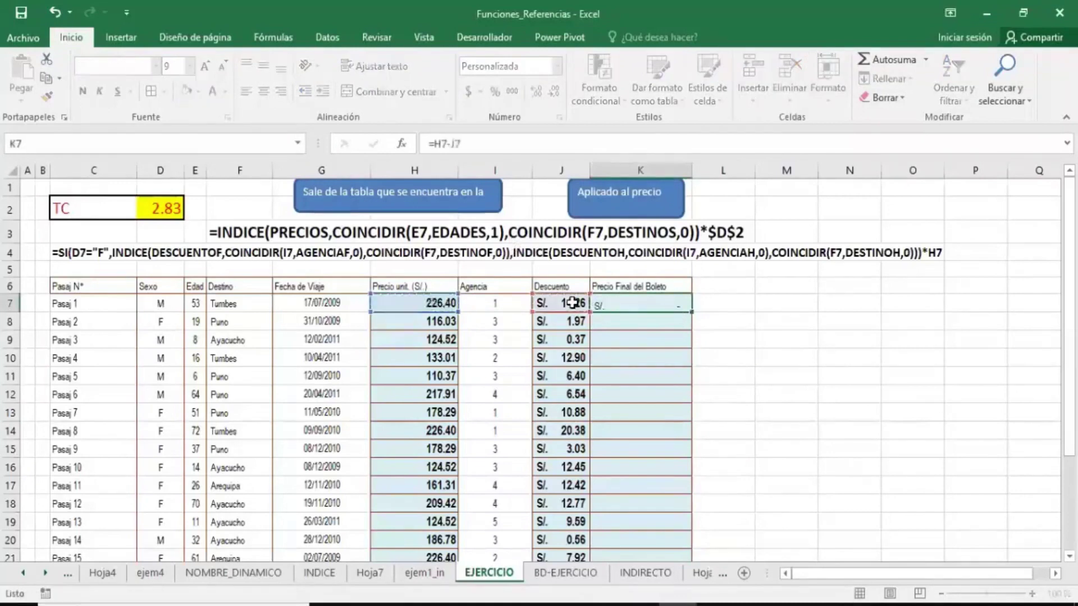
- Make K7 bold with a larger font and fill it down column K
click(665, 303)
click(84, 92)
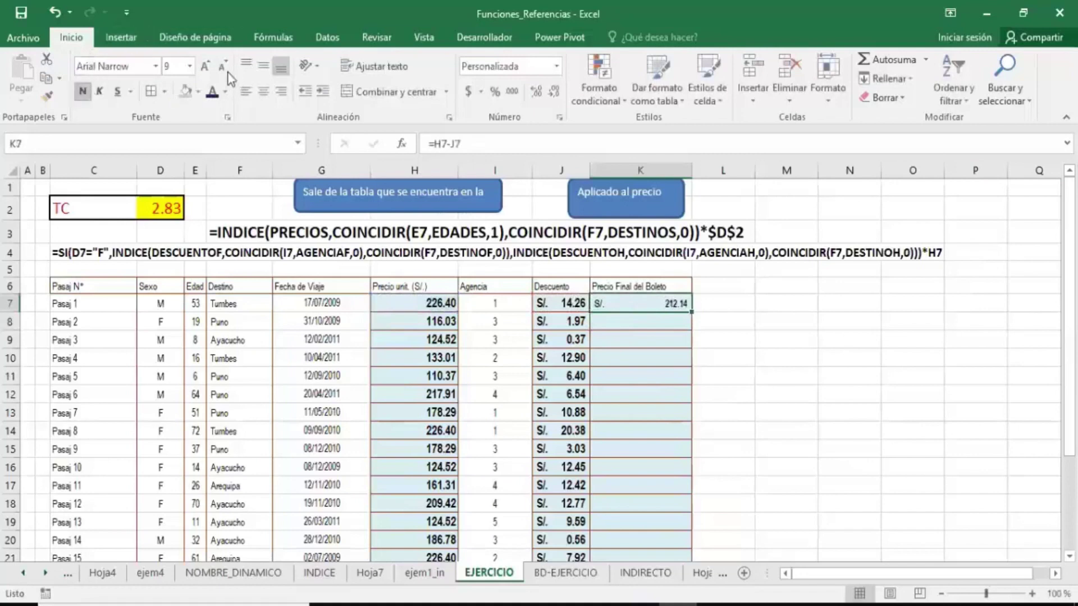
click(212, 68)
click(212, 68)
click(212, 68)
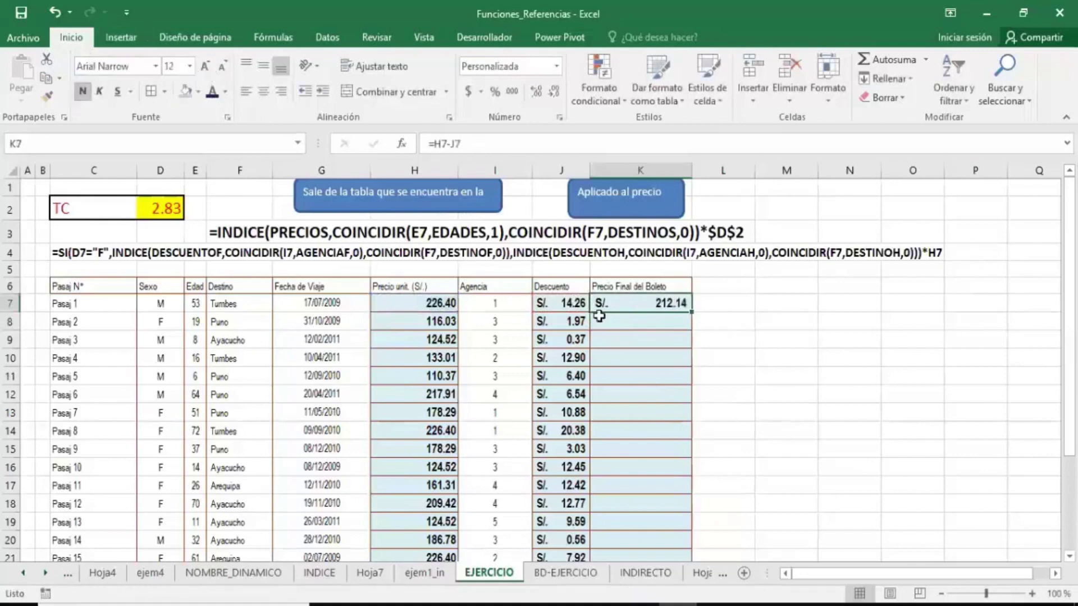
double_click(691, 315)
click(665, 304)
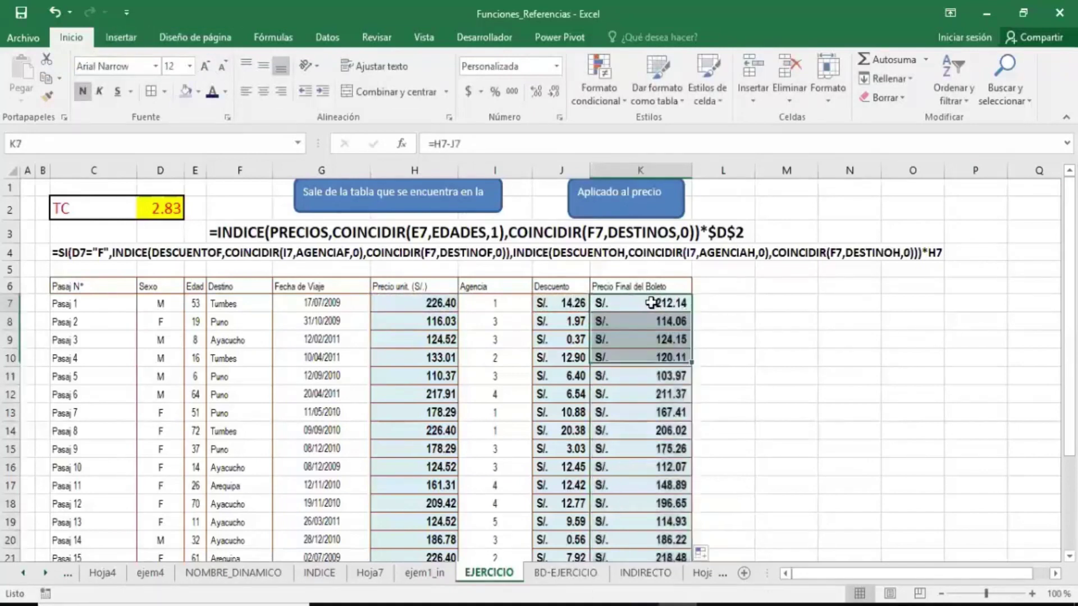
click(839, 362)
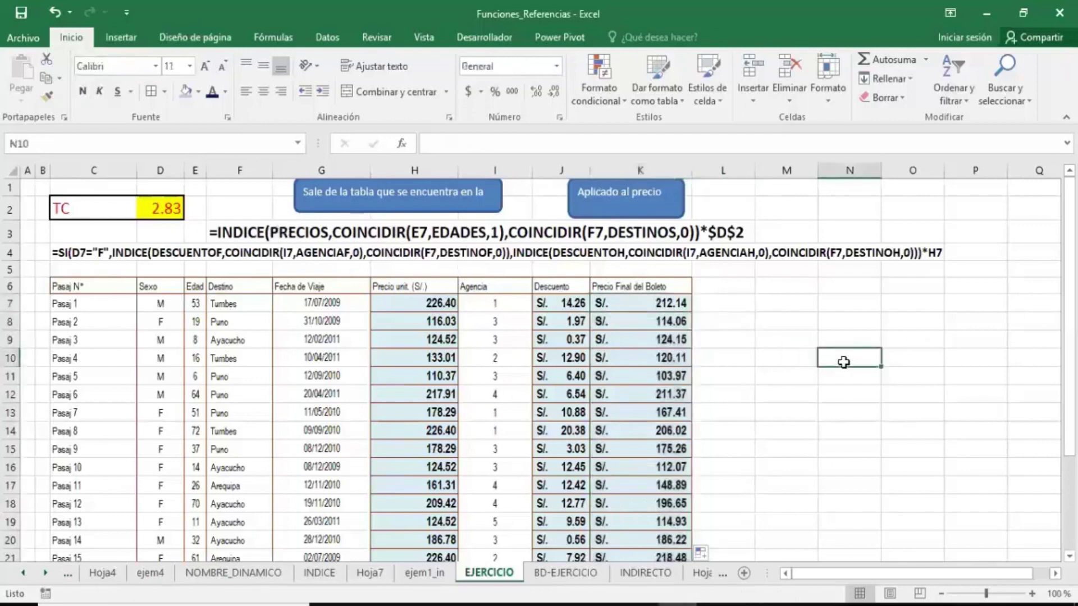
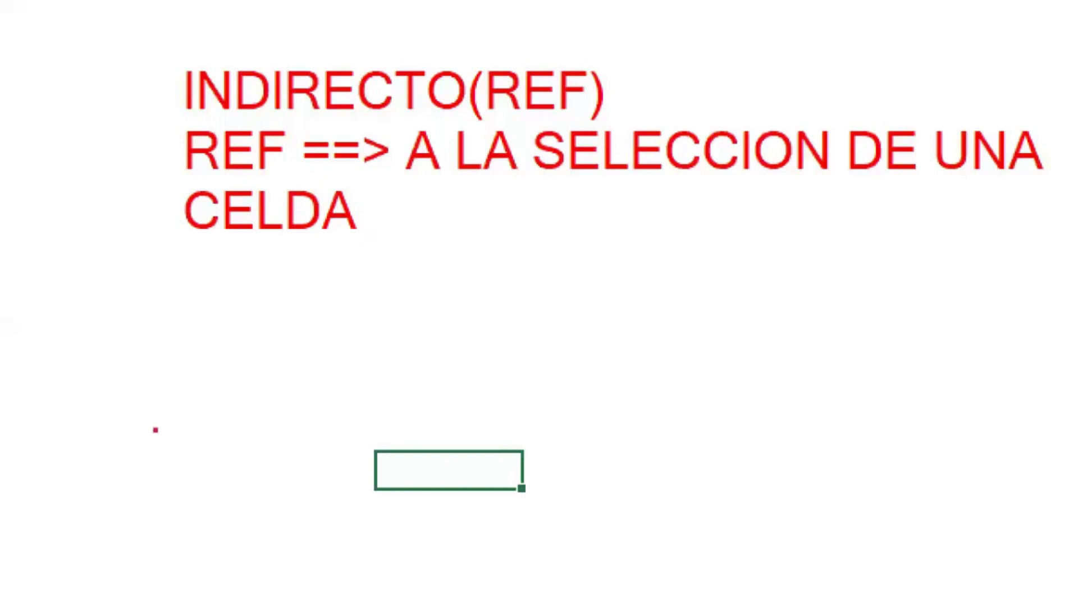
- Sketch a box labelled B2, write =INDIRECTO(B2) and draw an arrow from the formula to the box
drag(141, 344, 348, 420)
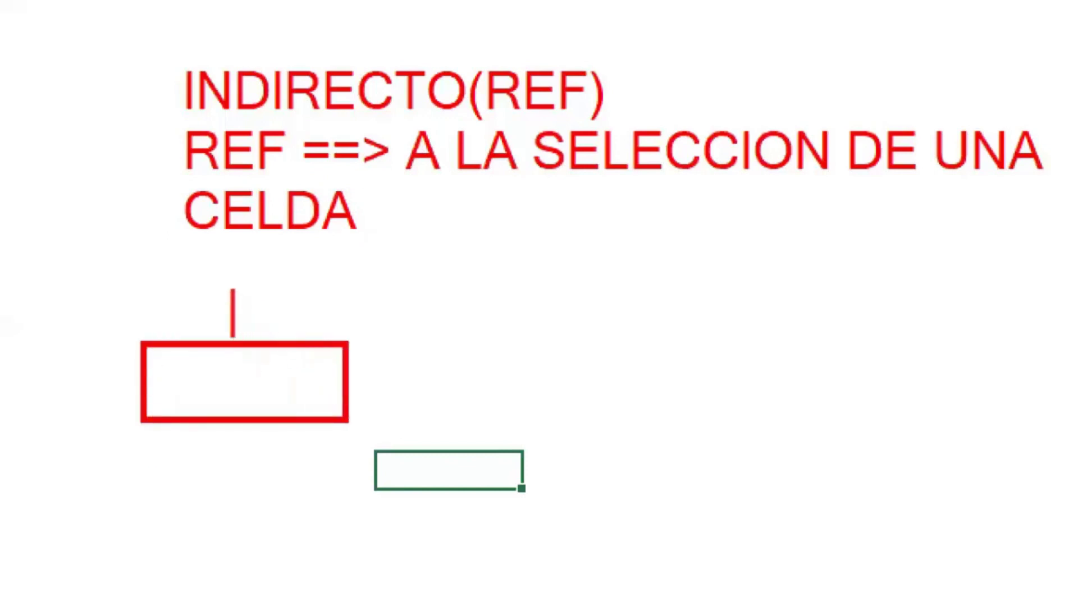
click(229, 305)
text(B)
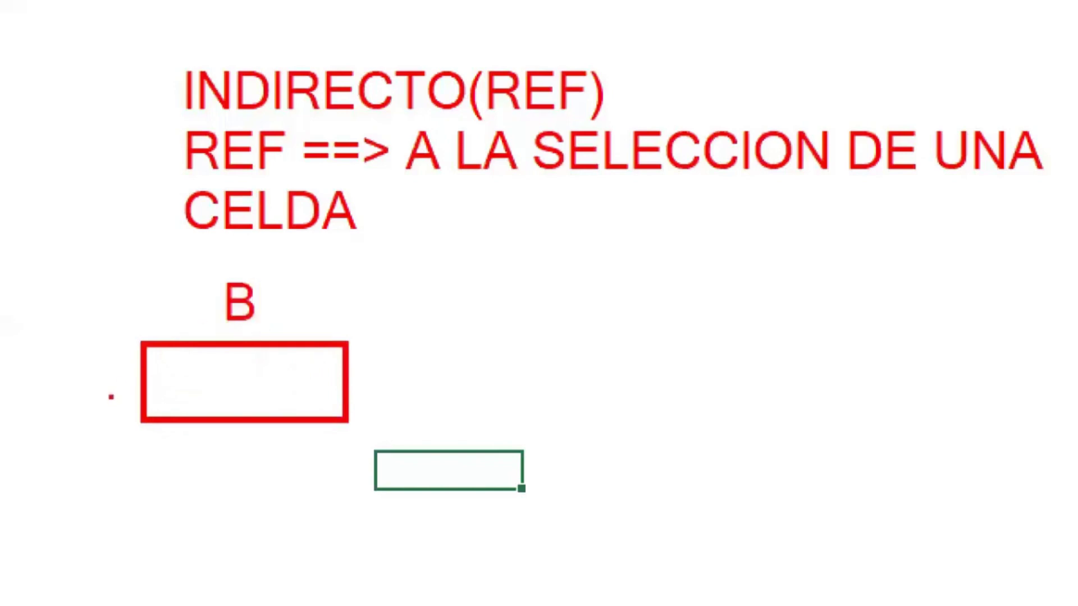
text(t)
text(2)
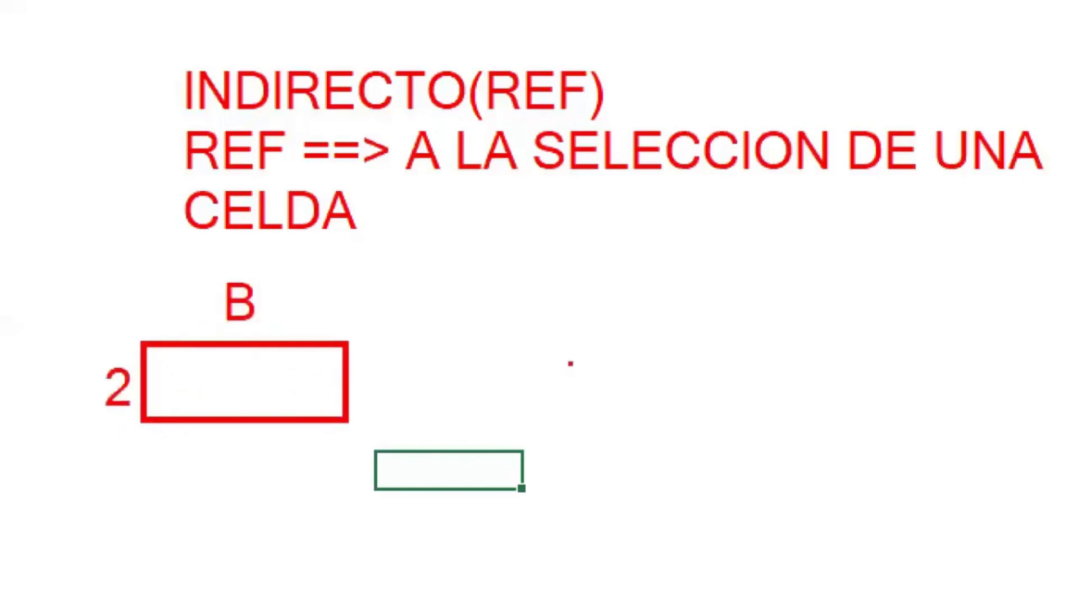
text(t)
text(=)
text(INDIR)
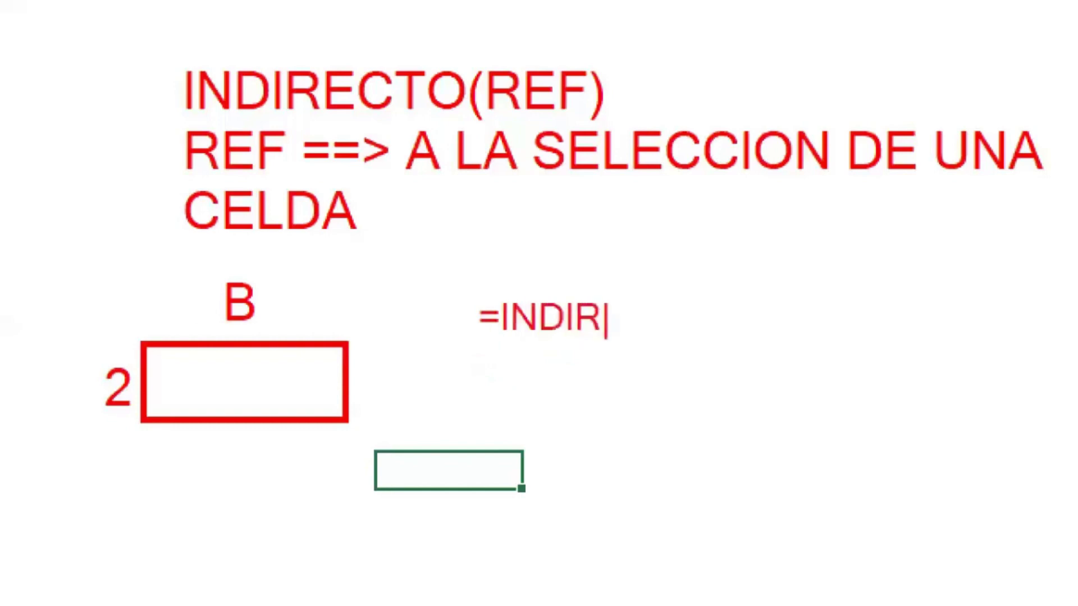
text(ECTO)
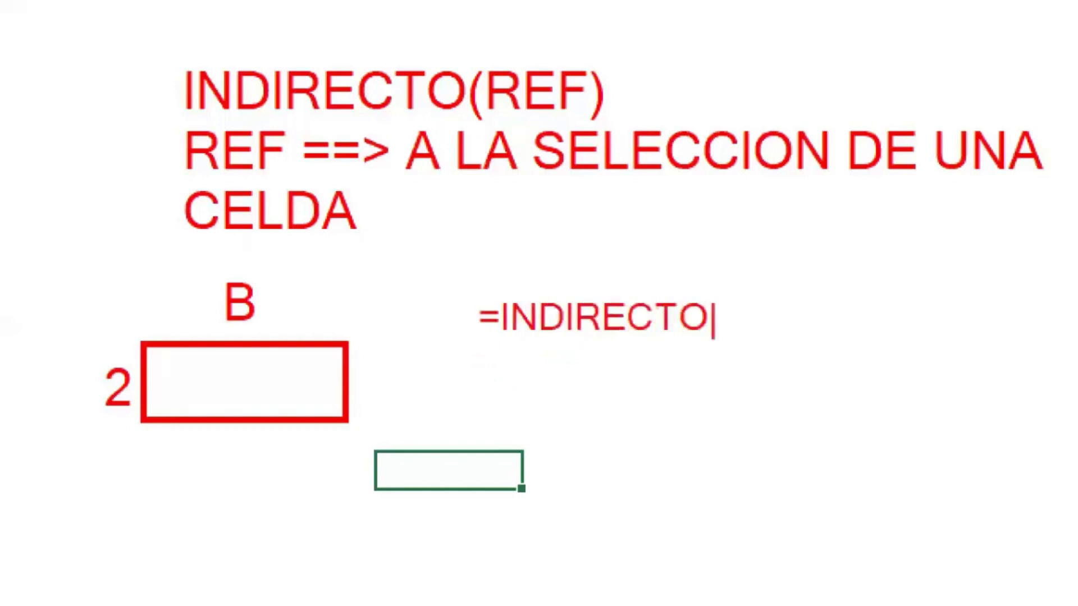
text((B)
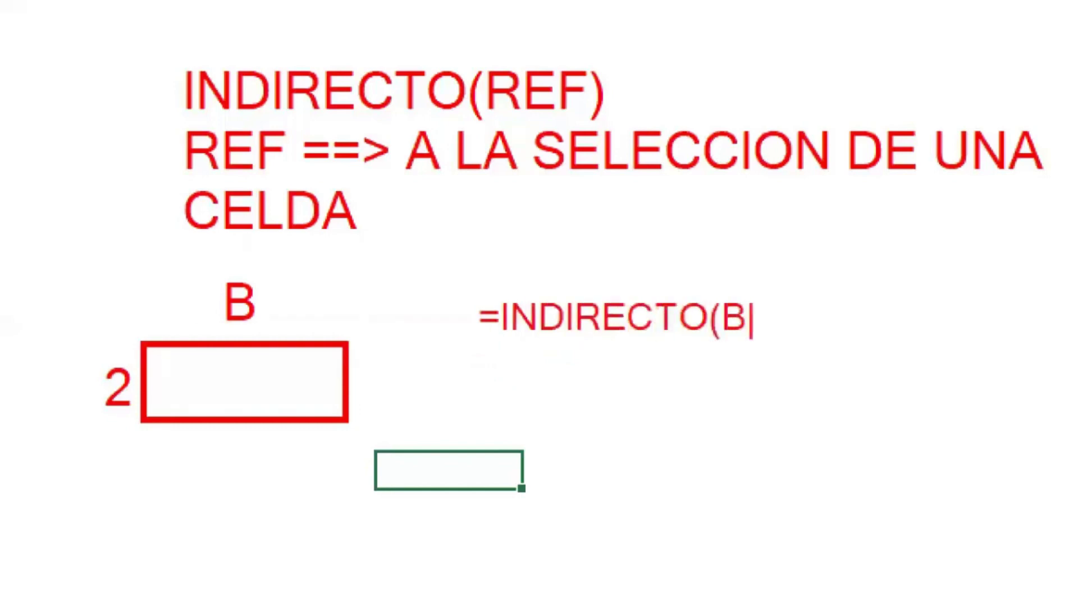
text(2))
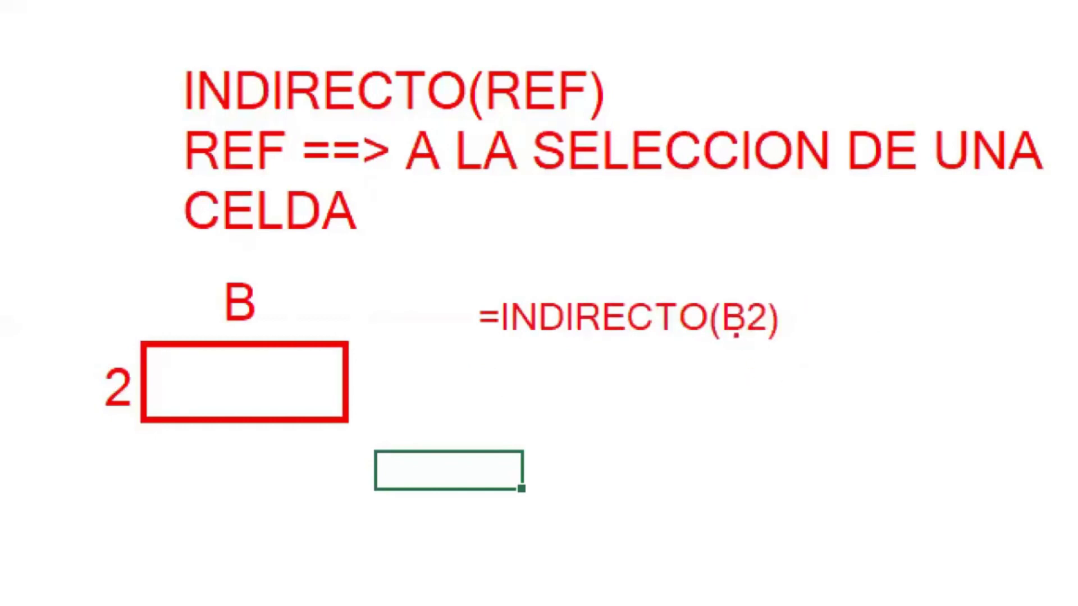
mouse_move(735, 336)
mouse_down()
mouse_move(663, 414)
mouse_move(440, 400)
mouse_move(394, 382)
mouse_move(412, 416)
mouse_up()
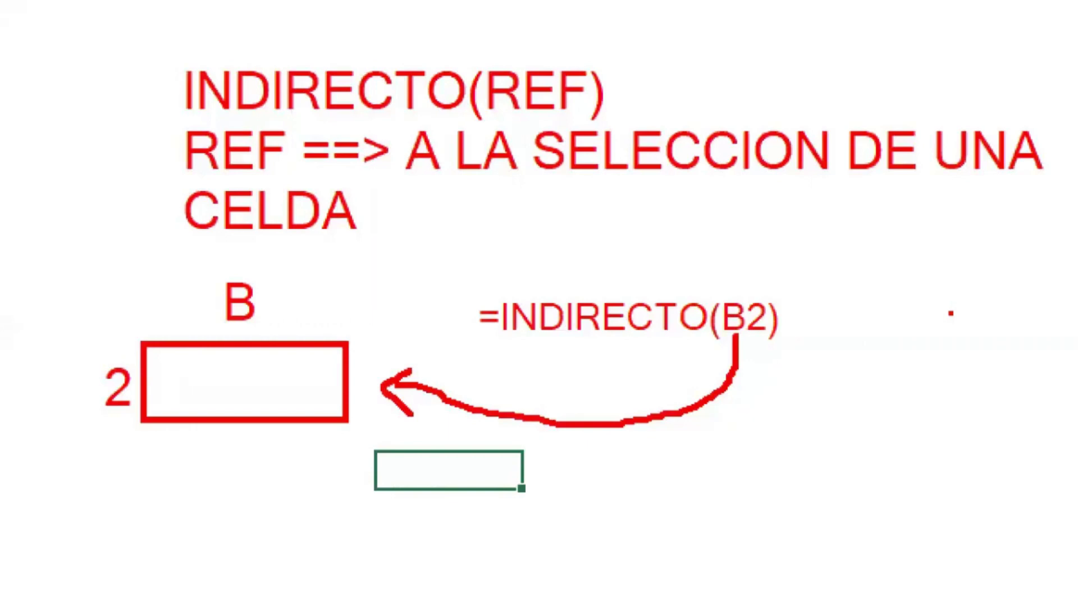
key(Escape)
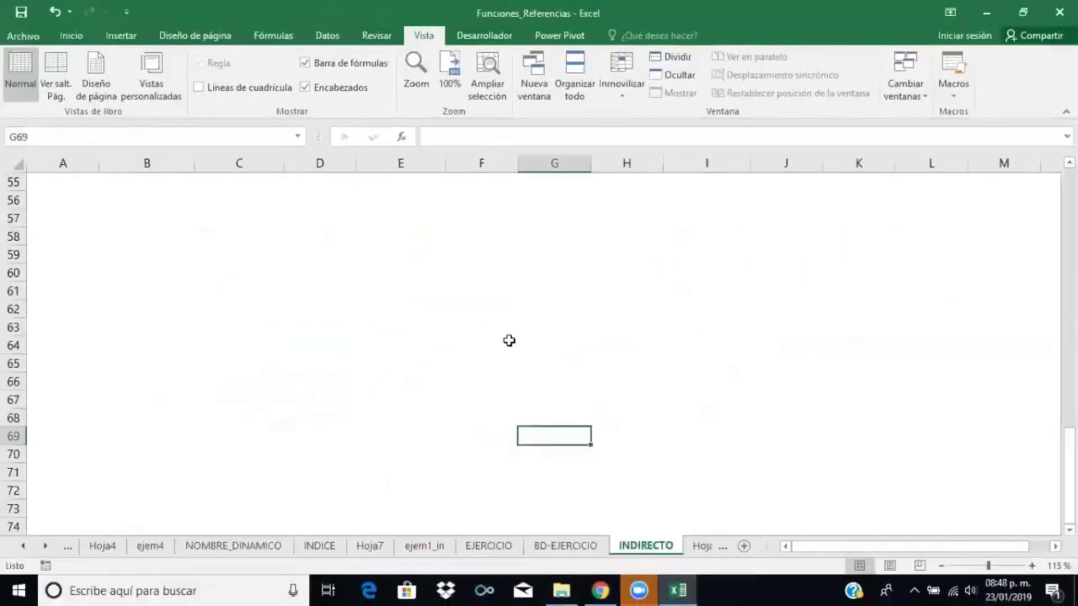
key(ctrl+F1)
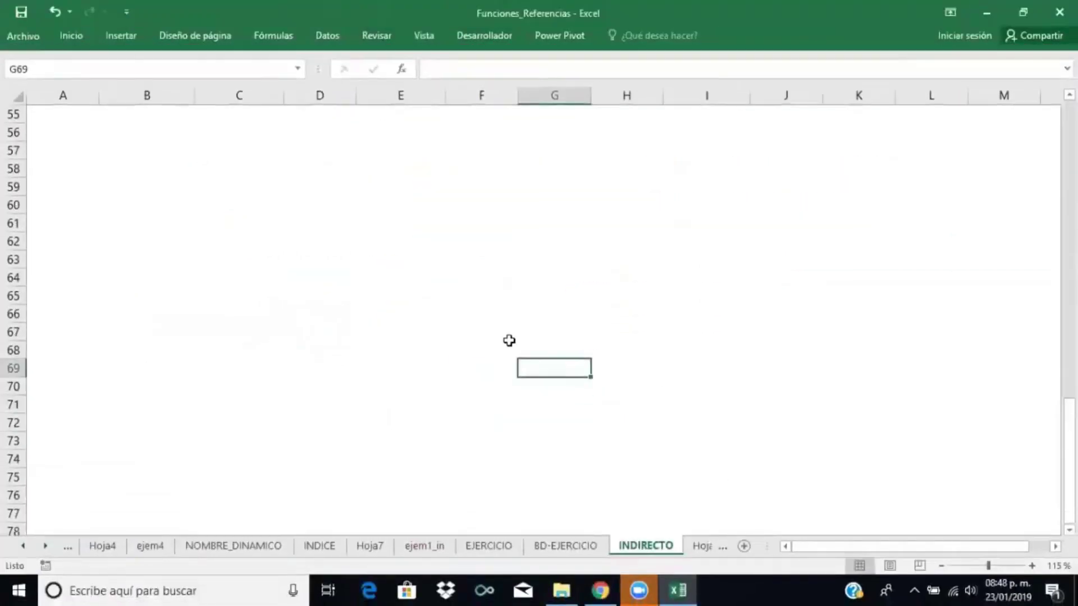
key(ctrl+F1)
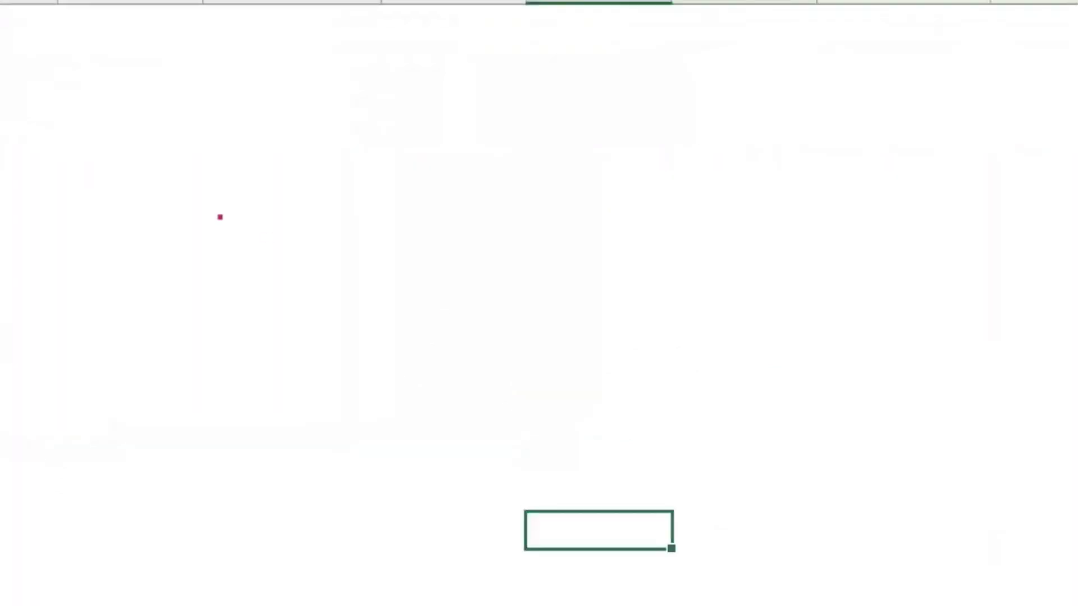
drag(139, 103, 351, 172)
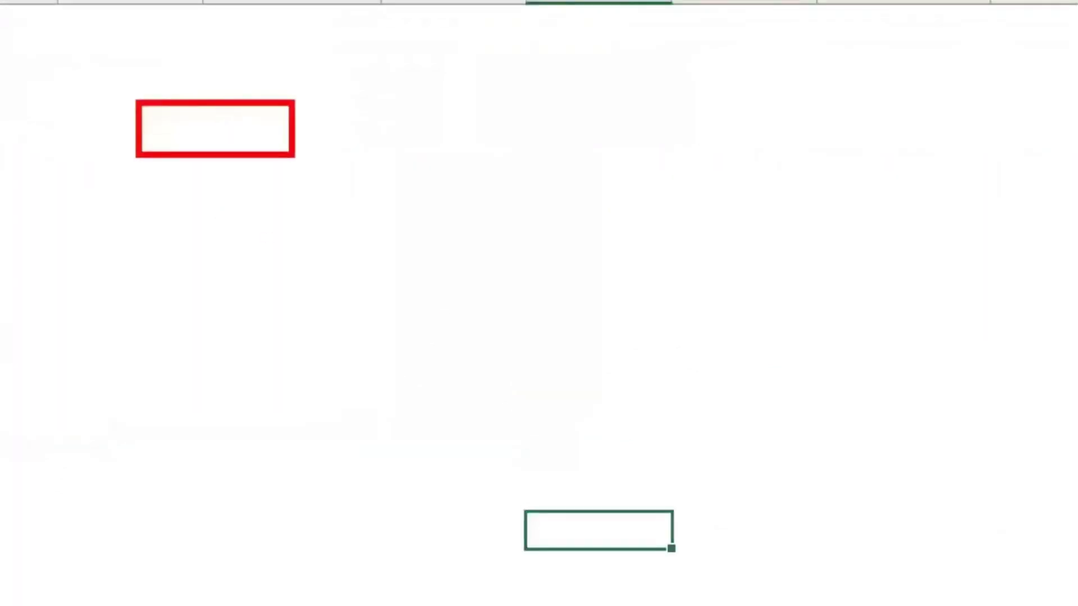
key(t)
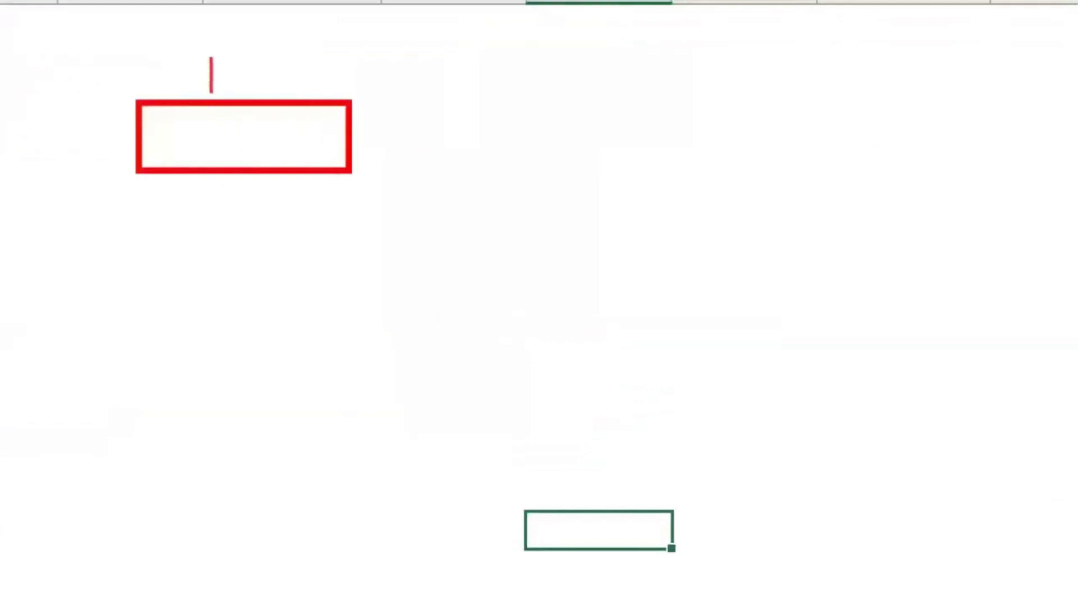
text(B)
key(Escape)
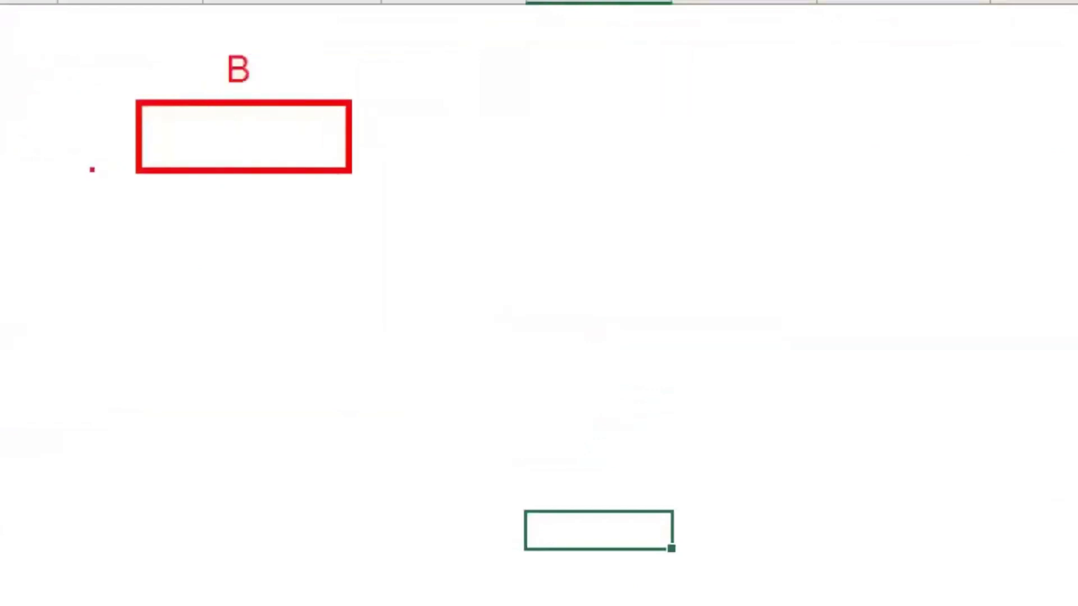
key(t)
text(2)
key(Escape)
text(t)
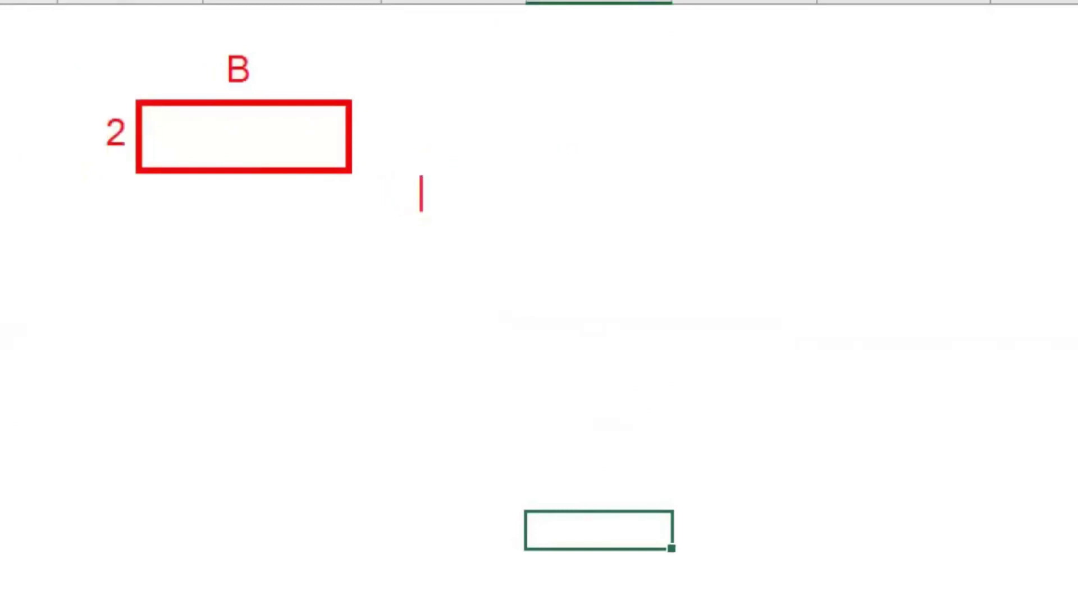
text(INDIRECTO)
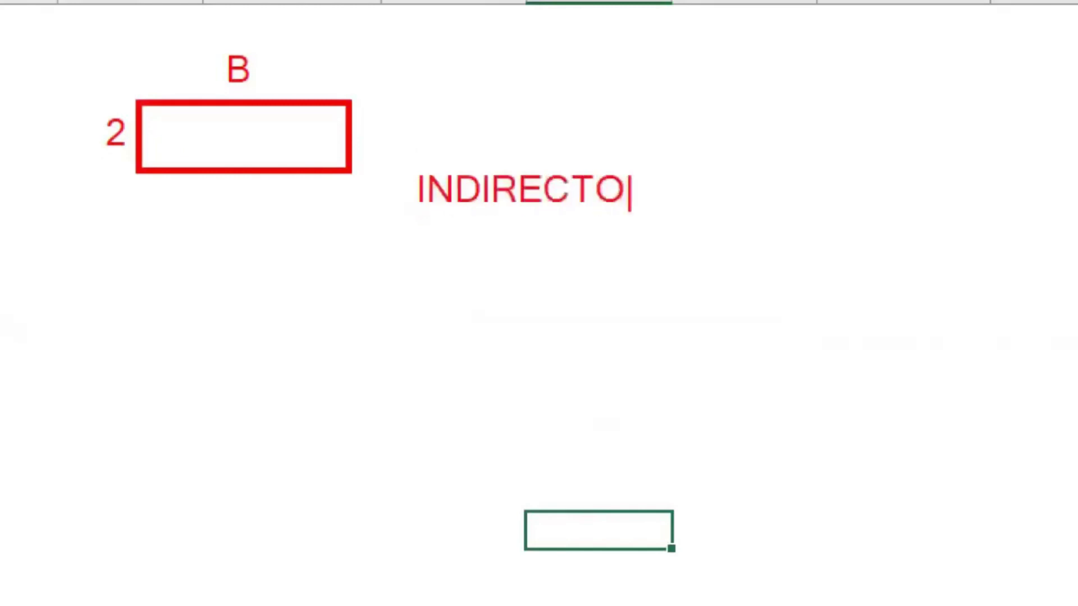
text((B)
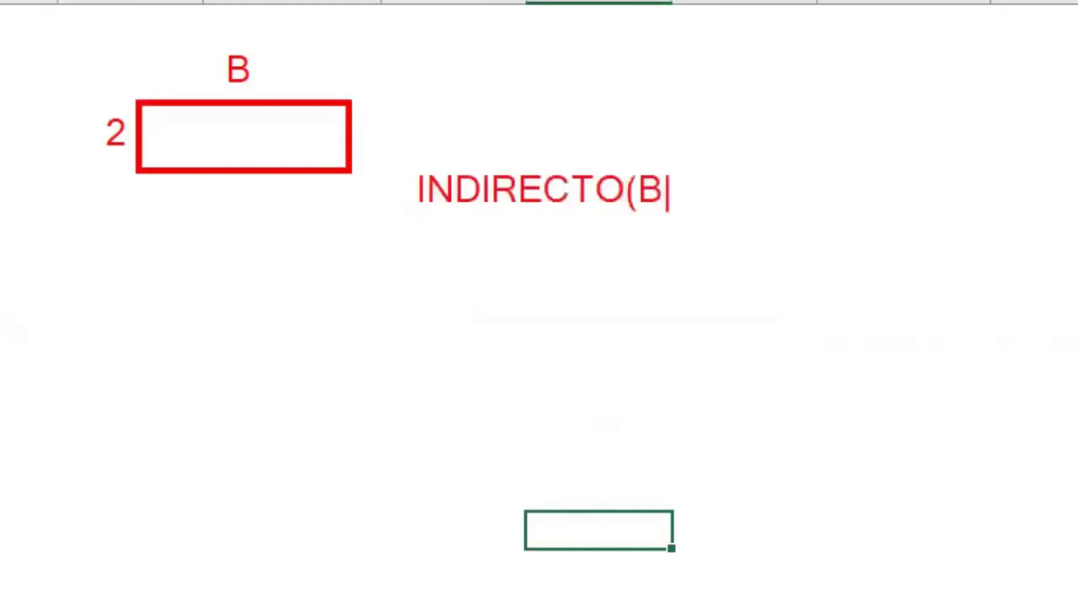
text(2))
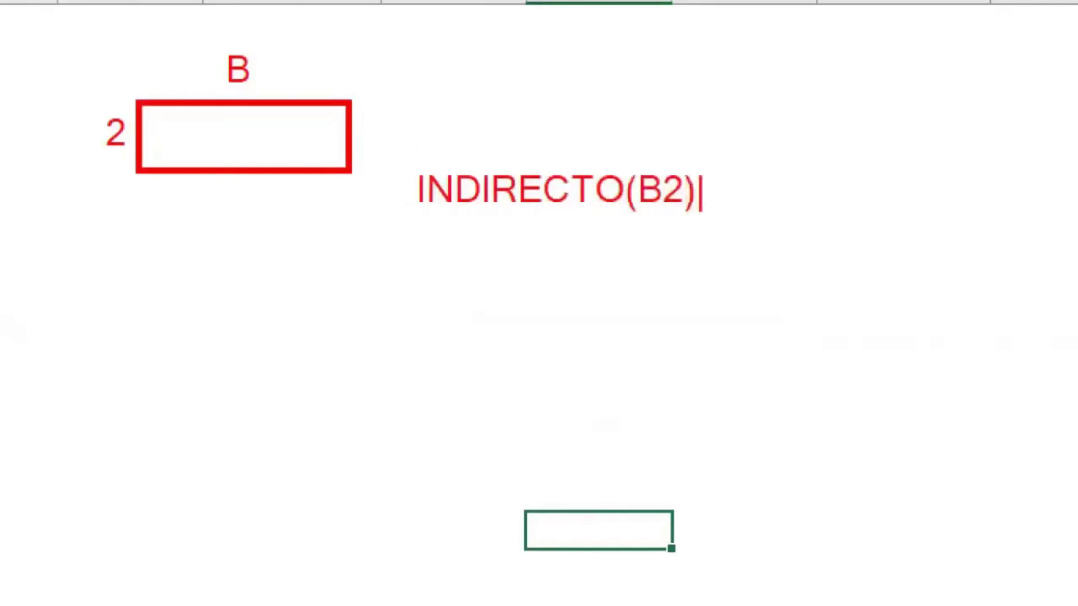
key(Return)
key(Escape)
drag(226, 143, 116, 270)
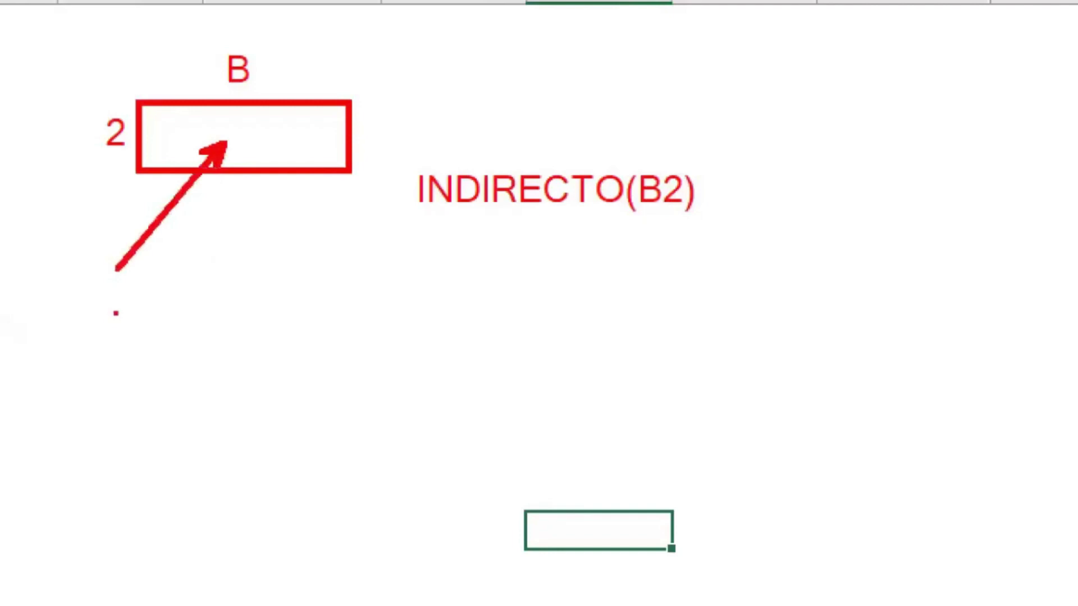
key(t)
text(C1)
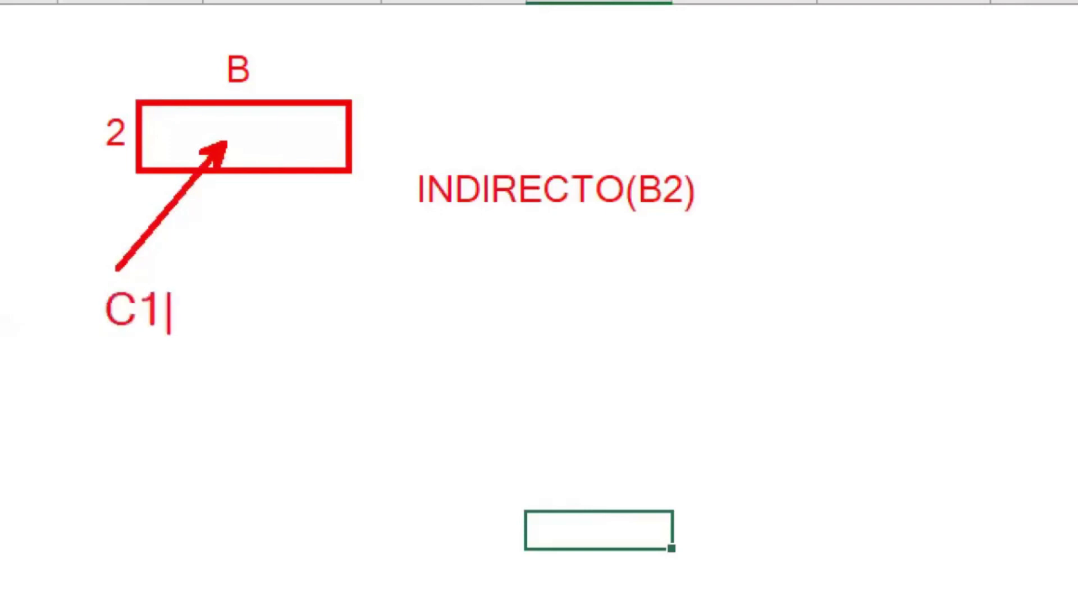
key(Return)
text(C2:C)
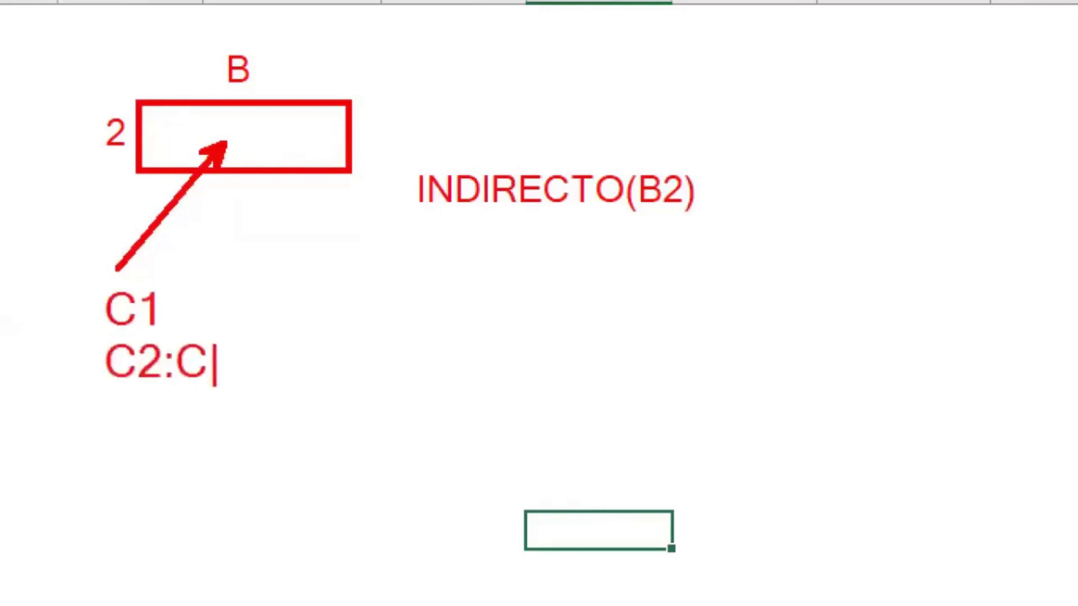
text(20)
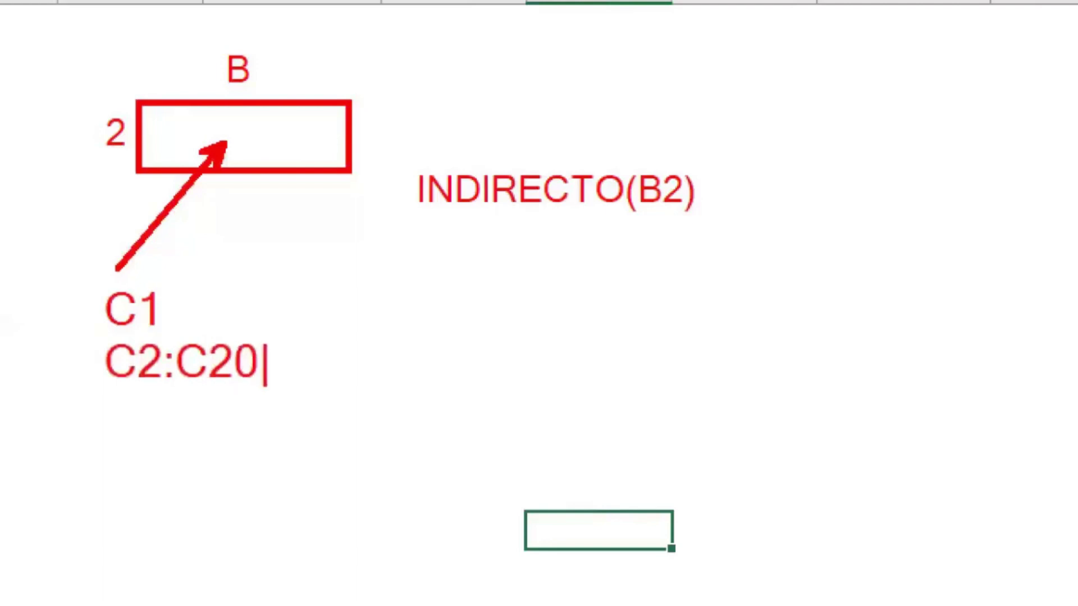
key(Return)
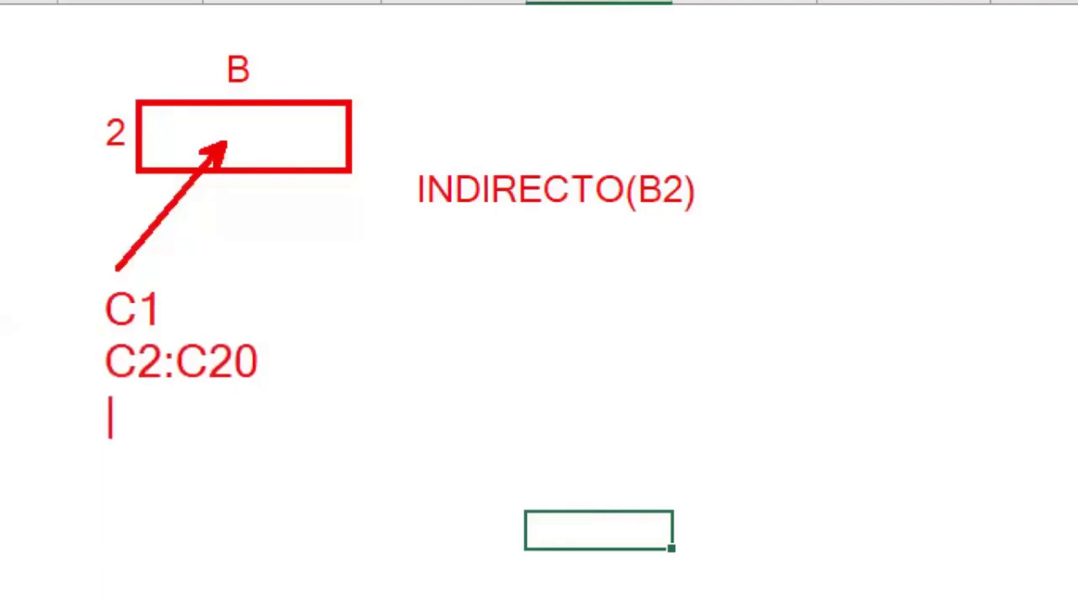
text(NORTE)
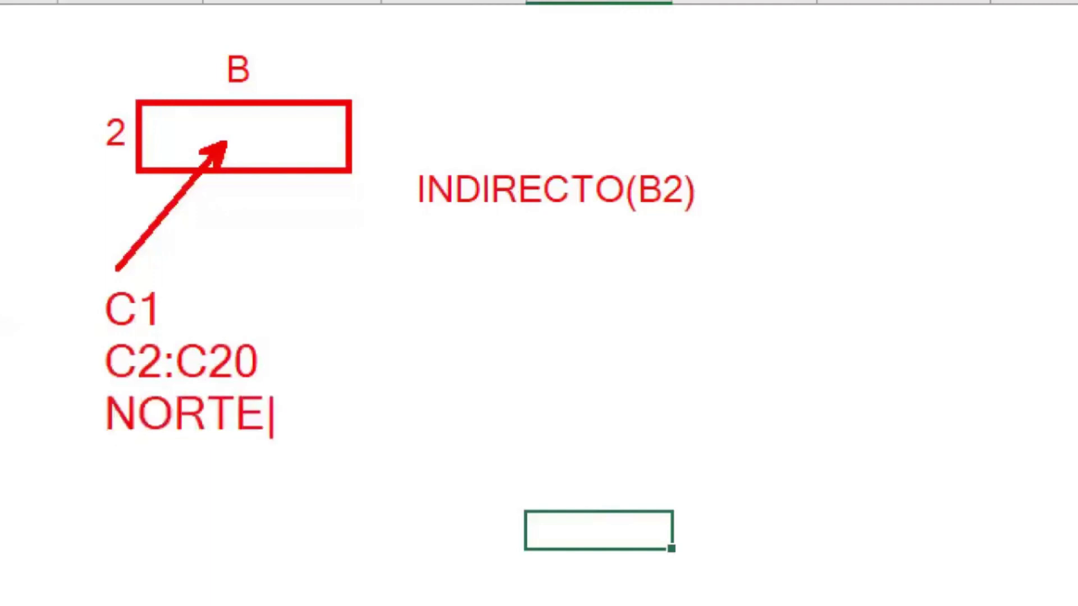
key(Return)
text(V)
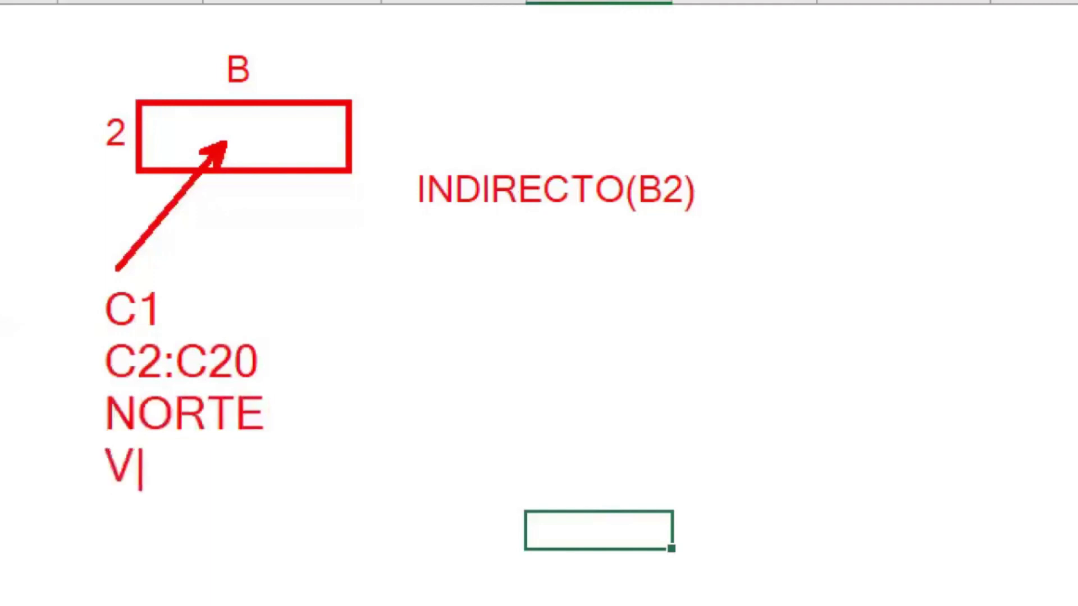
text(ALORES)
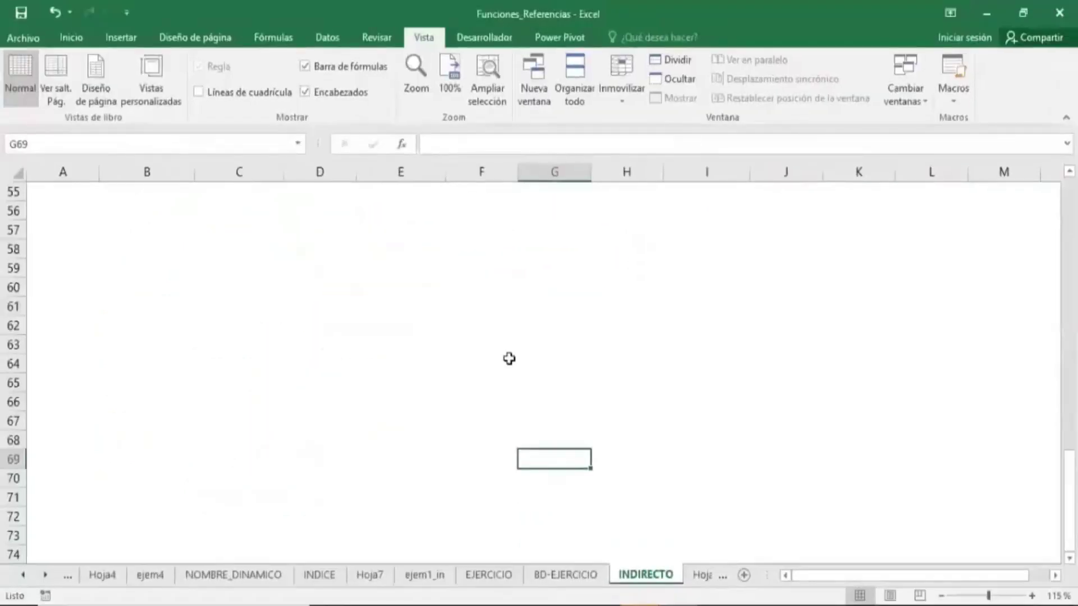
- Enter =INDIRECTO(G6) in cell E6
scroll(509, 358, up, 2)
scroll(508, 358, up, 5)
scroll(509, 358, up, 3)
scroll(508, 358, up, 2)
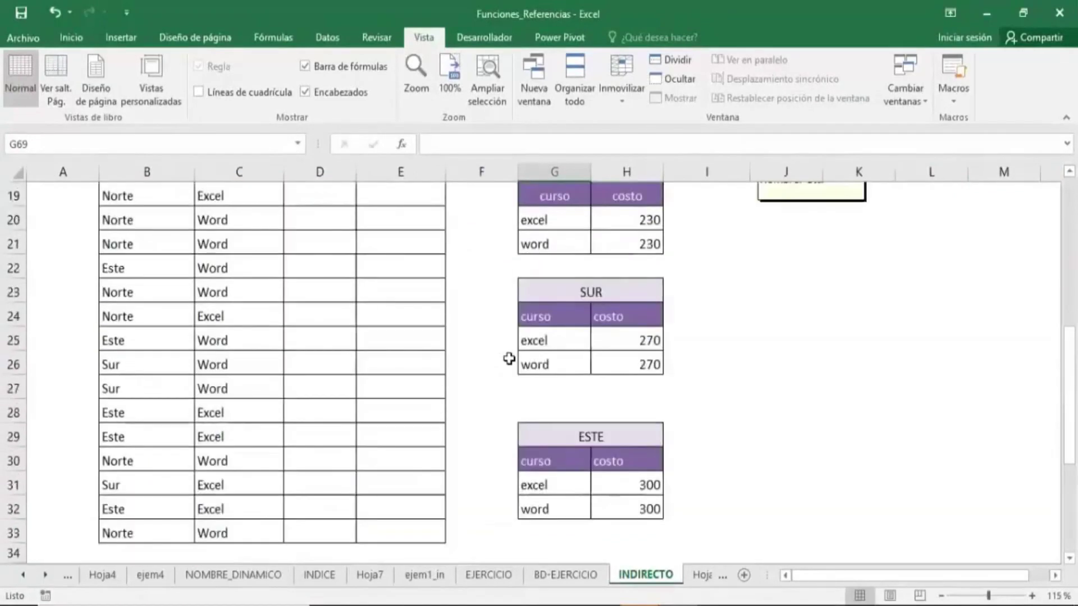
scroll(508, 358, up, 3)
scroll(508, 358, up, 2)
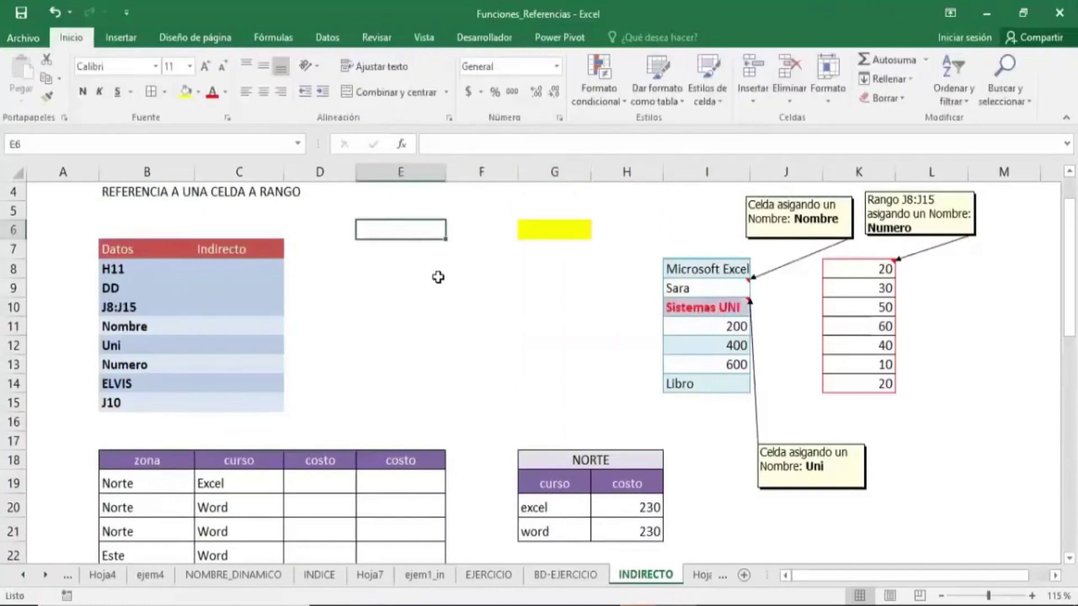
text(=IND)
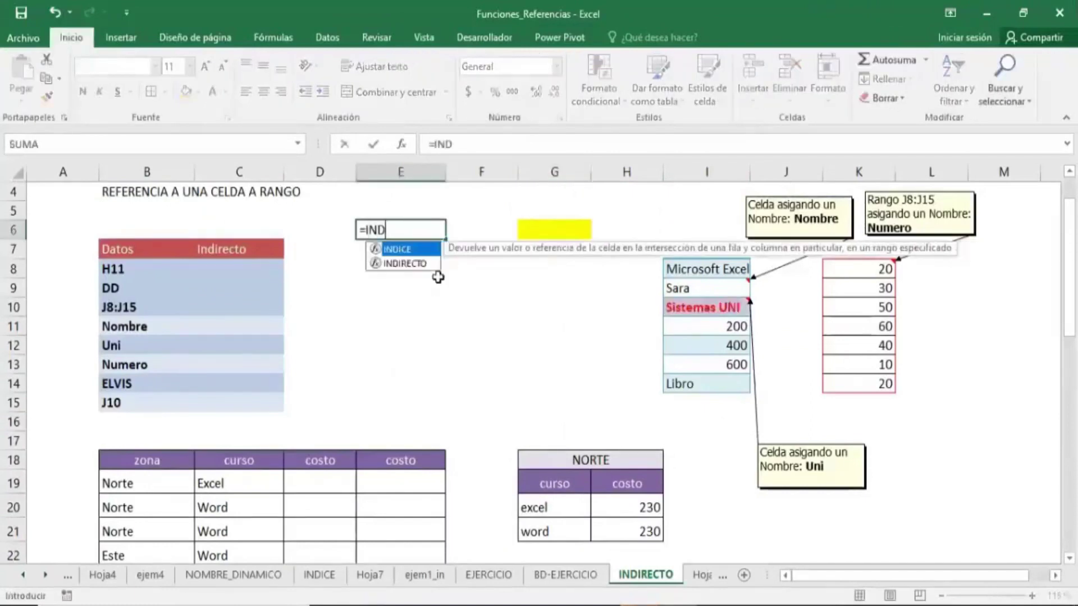
key(Down)
key(Tab)
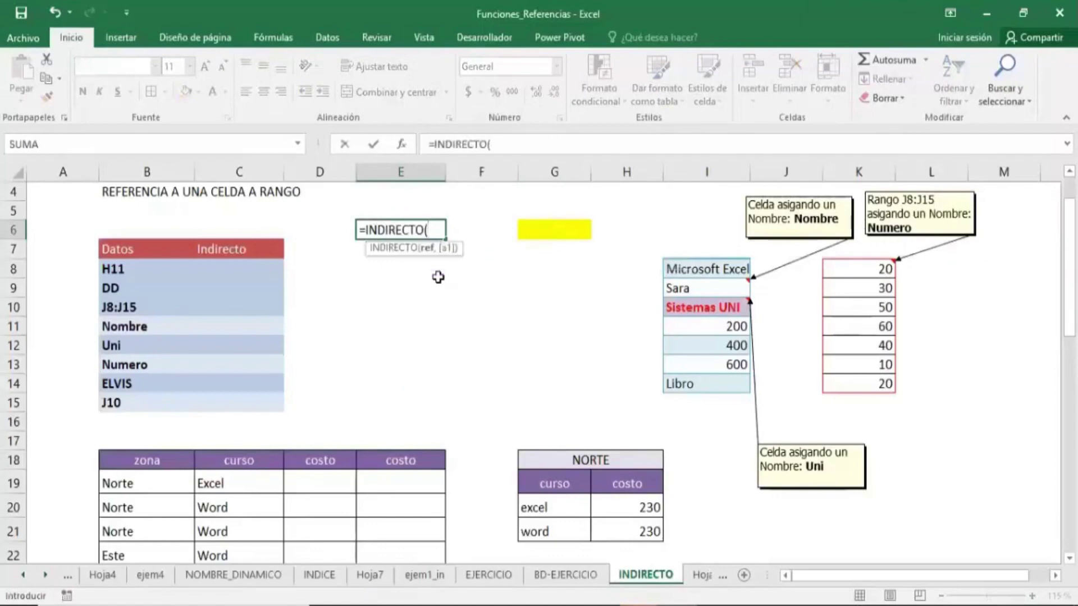
click(543, 232)
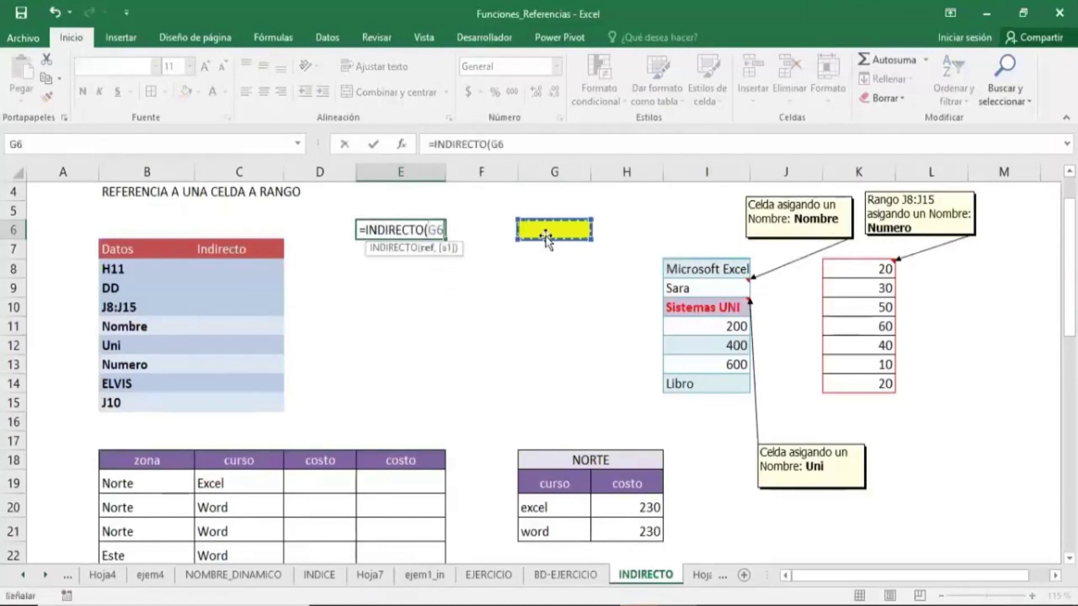
text())
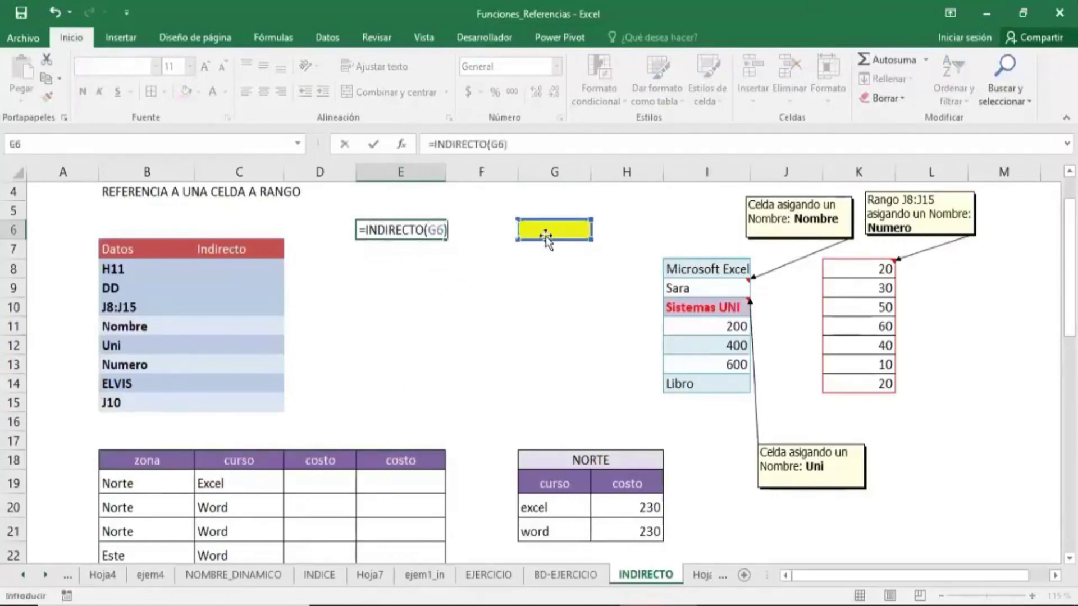
key(Return)
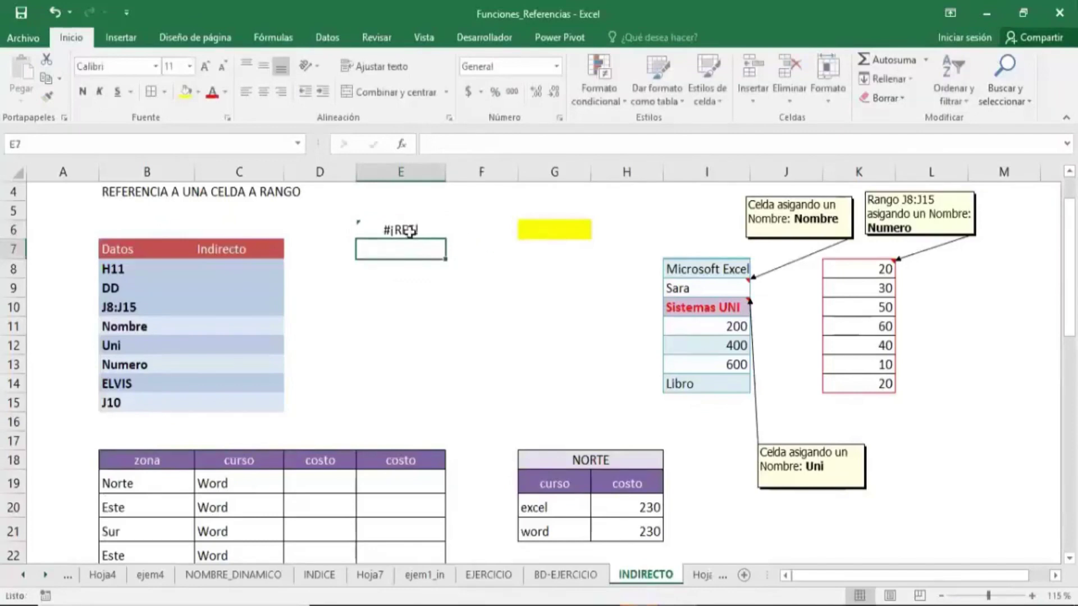
- Review E6's #¡REF! result, check the Sistemas UNI cell address, and select G6
click(410, 231)
click(572, 233)
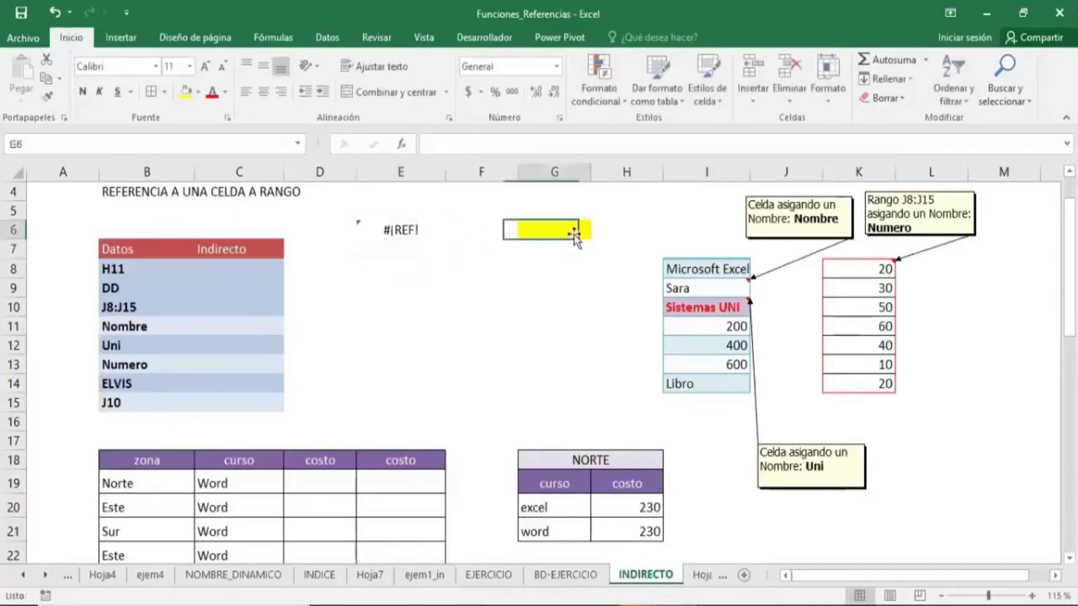
click(685, 305)
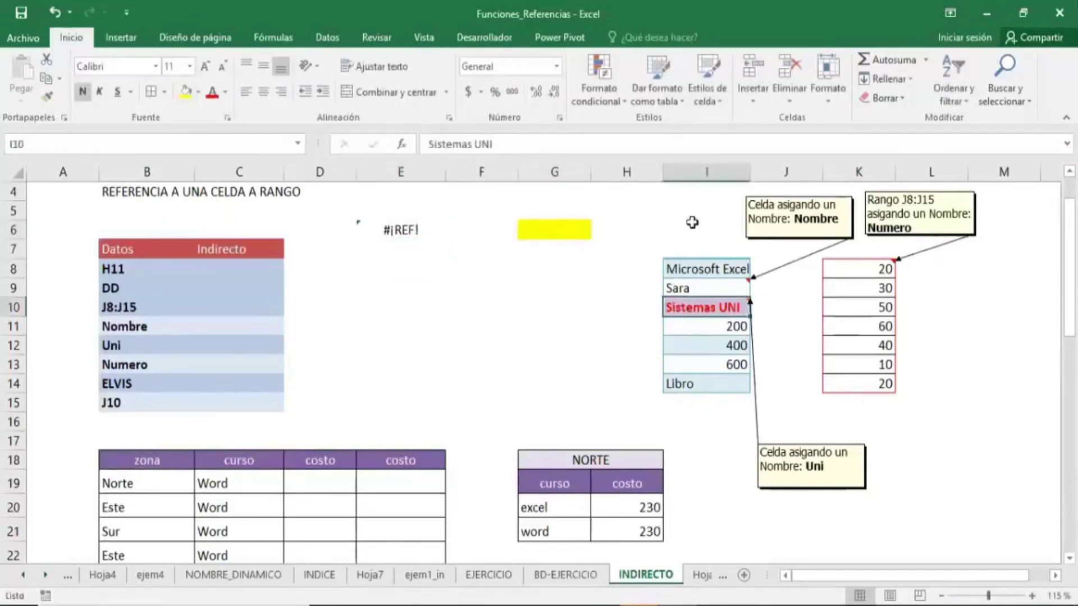
click(550, 231)
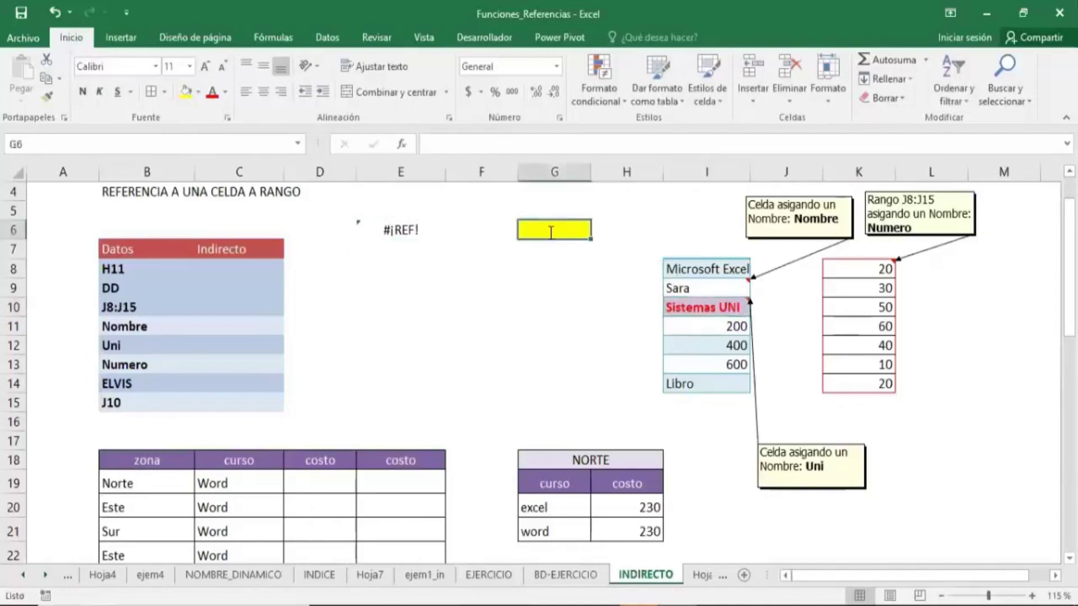
- Enter I10 in G6 so E6 returns Sistemas UNI
text(I10)
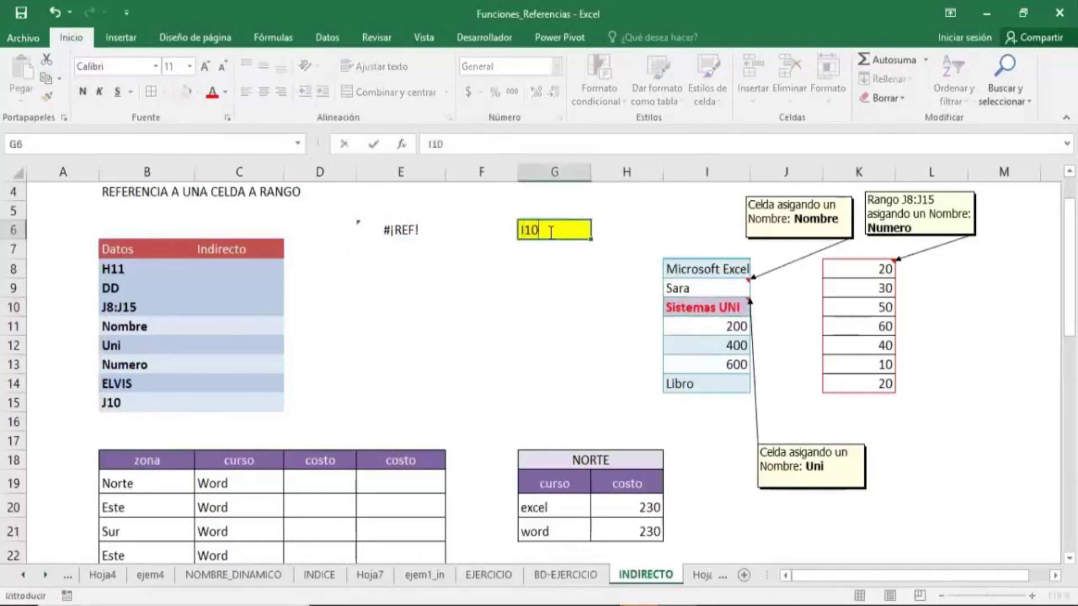
key(Return)
click(427, 227)
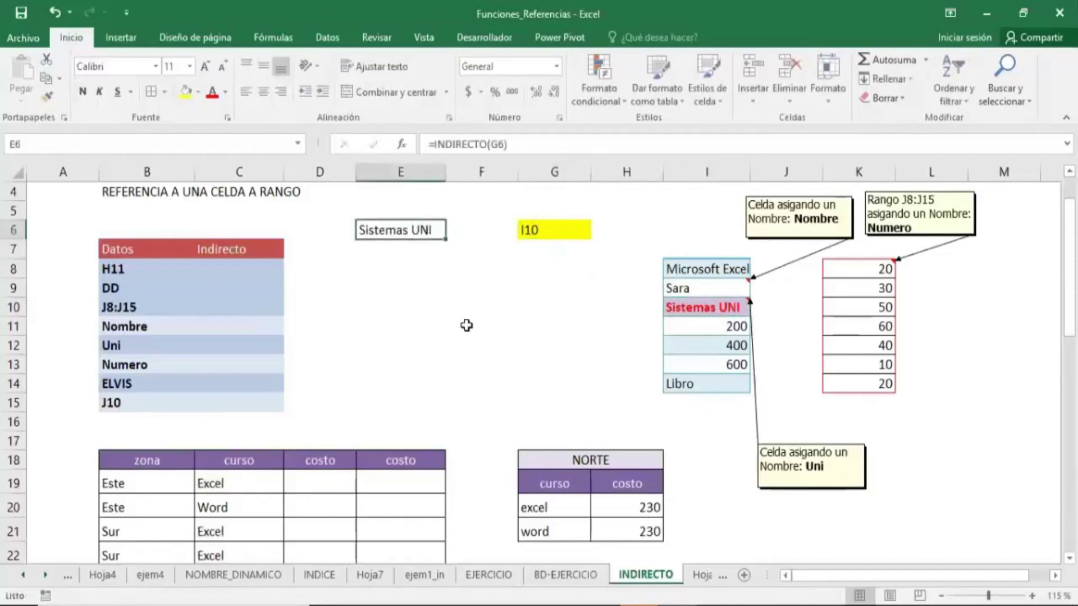
click(711, 266)
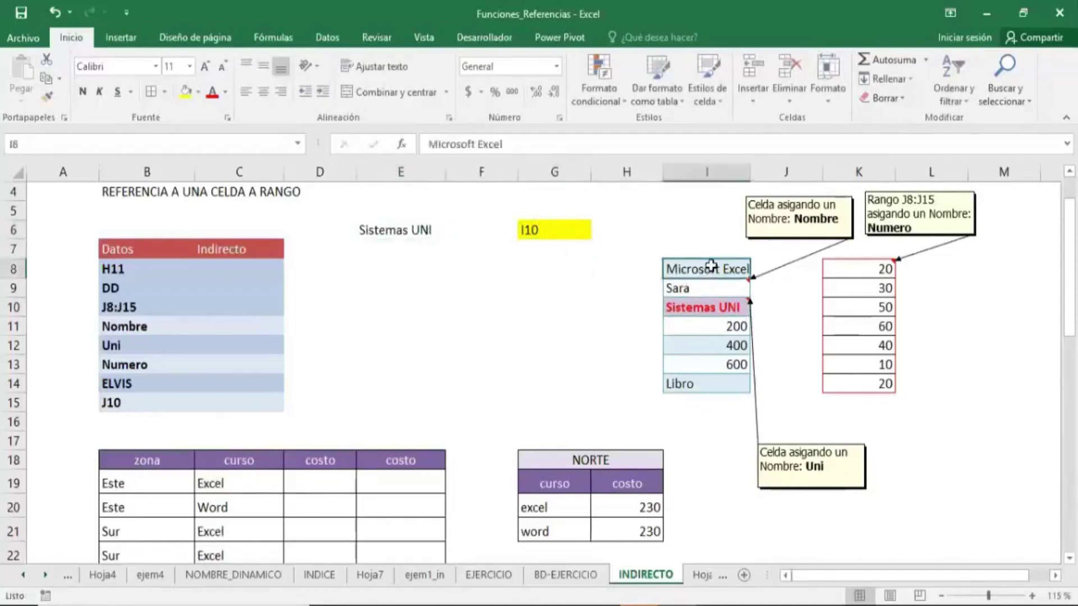
click(555, 230)
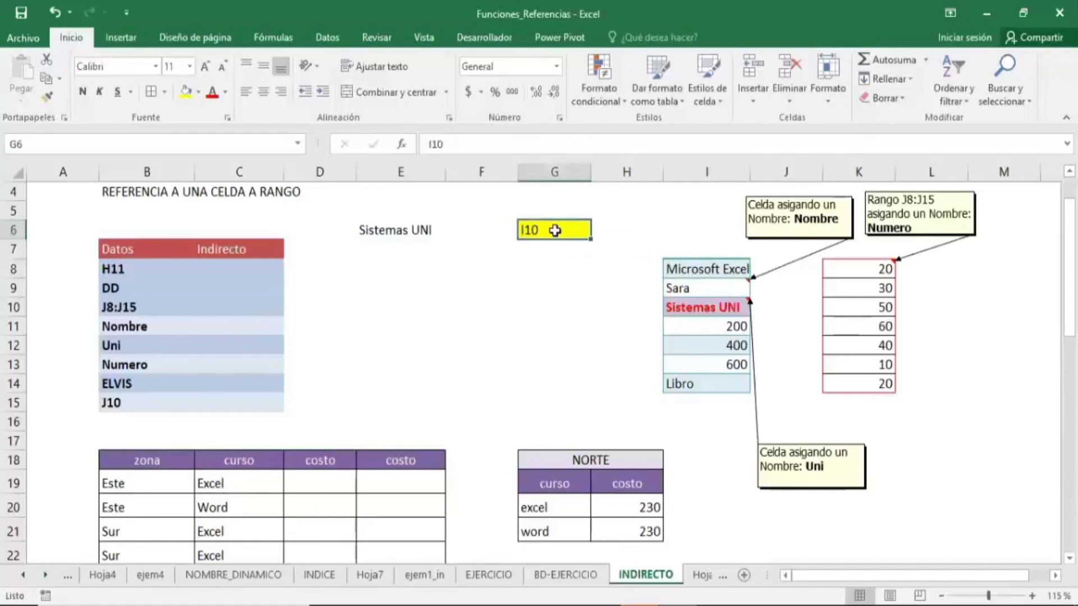
- Change G6 to I8, then I9, then I11, leaving E6 at 200, and mark K8:K14
text(I8)
key(Return)
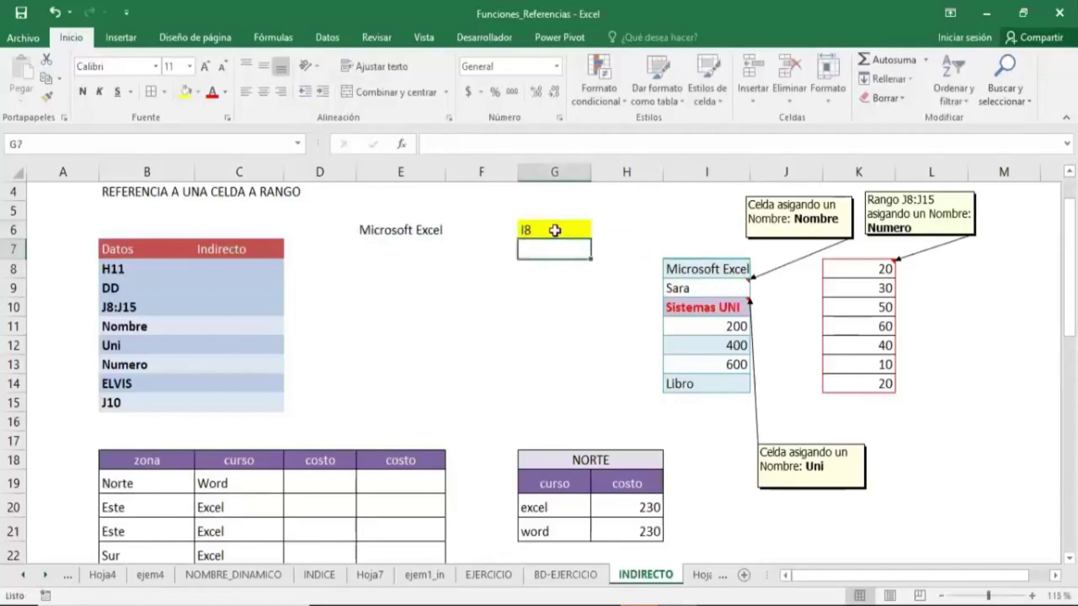
click(554, 230)
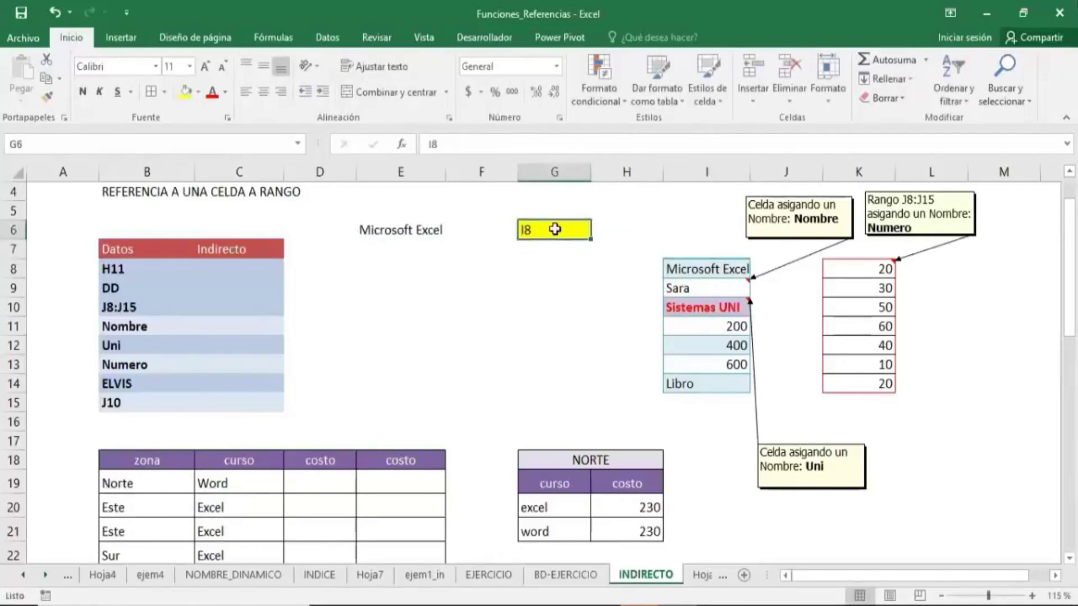
text(I9)
key(Return)
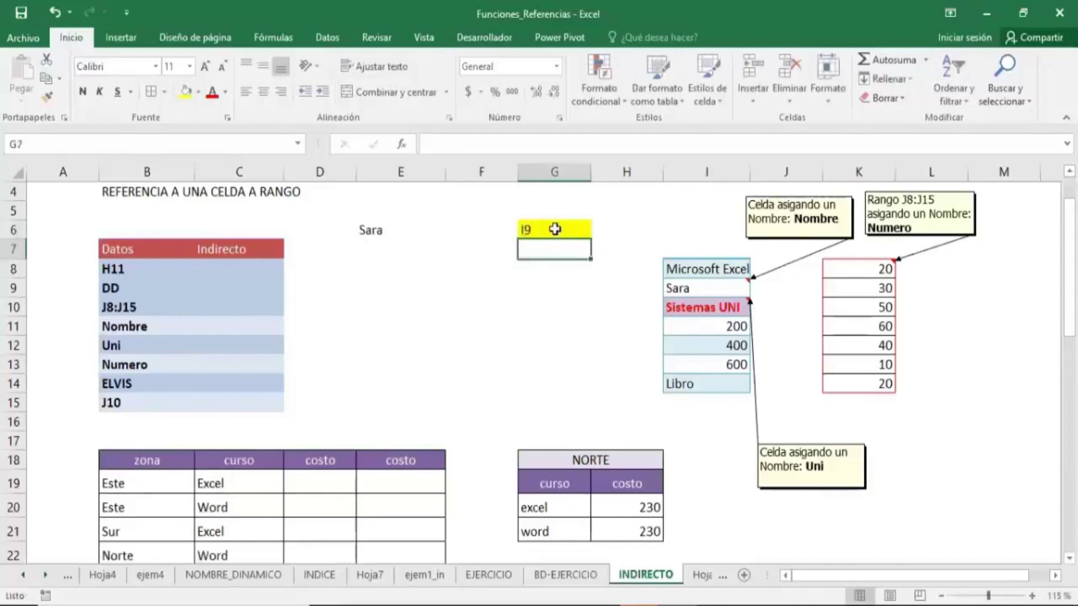
click(555, 229)
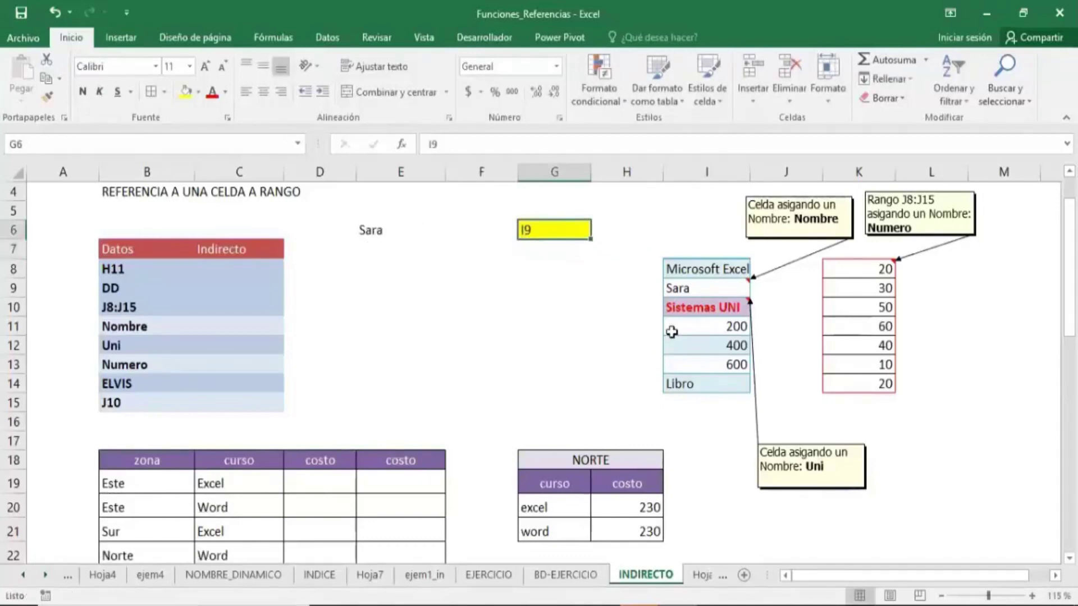
text(I11)
key(Return)
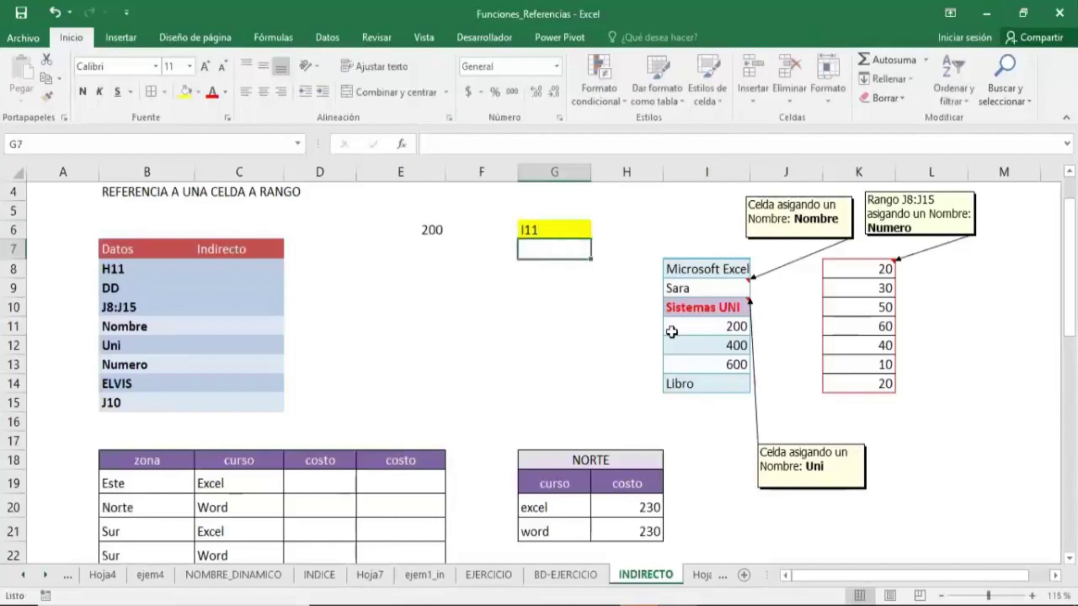
click(548, 230)
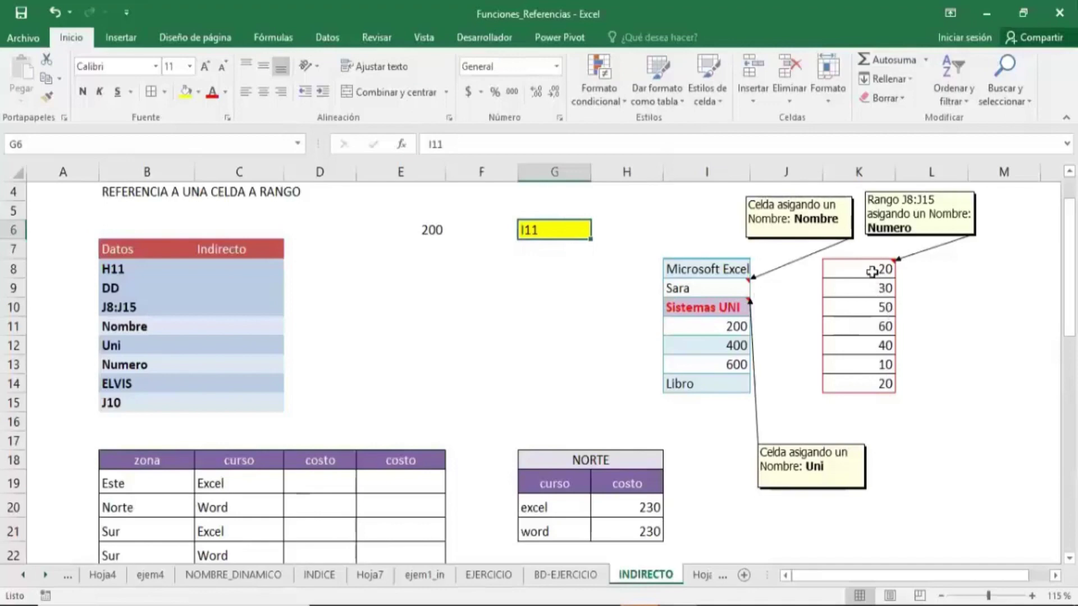
drag(871, 270, 872, 390)
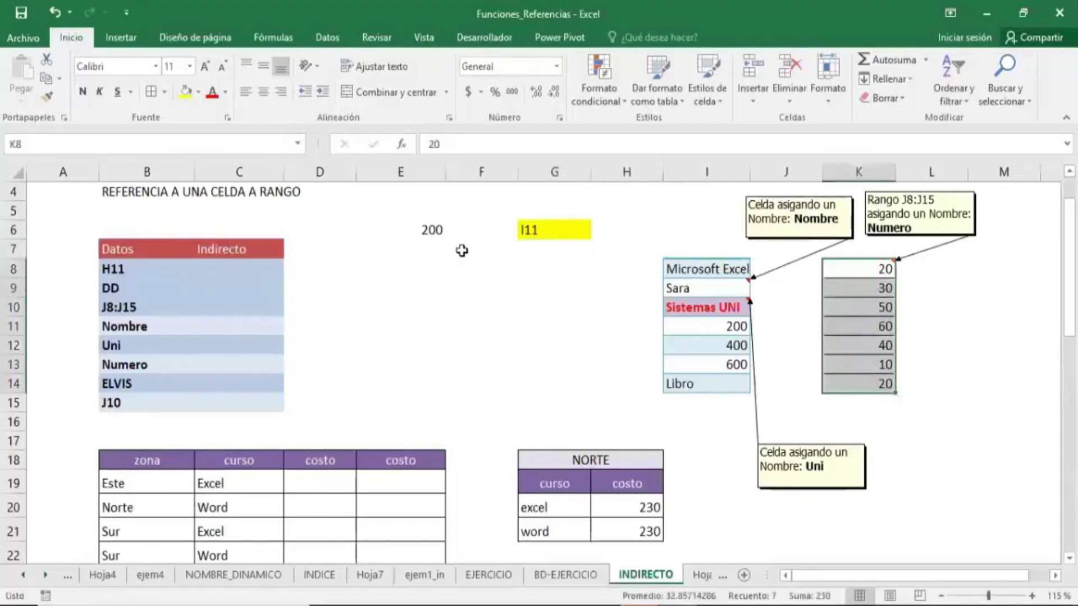
- Format cell G8 with yellow fill and bold
click(437, 235)
click(425, 263)
click(547, 268)
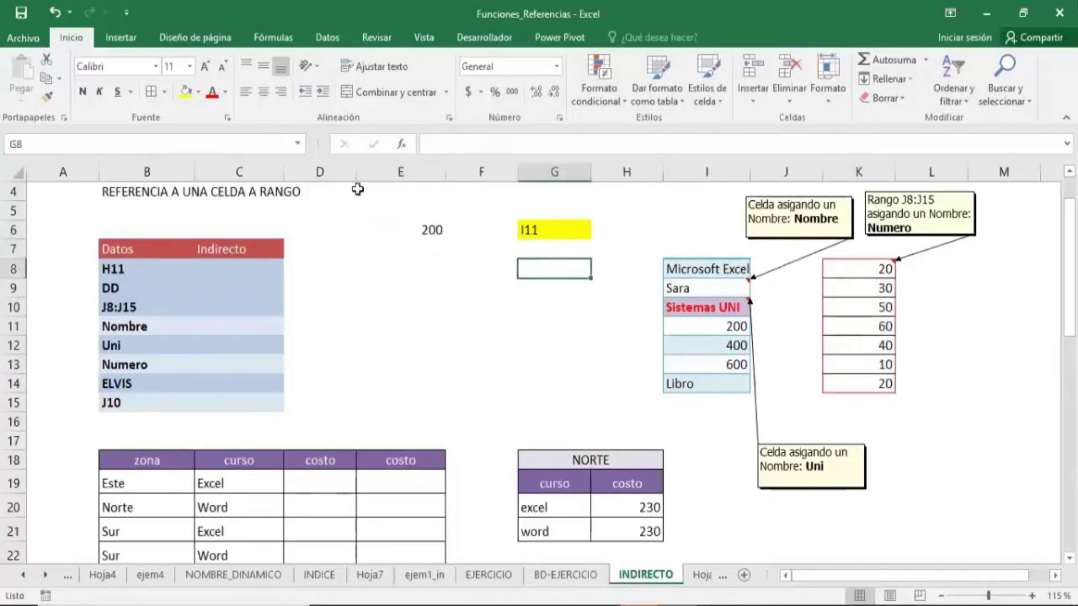
click(185, 92)
click(83, 92)
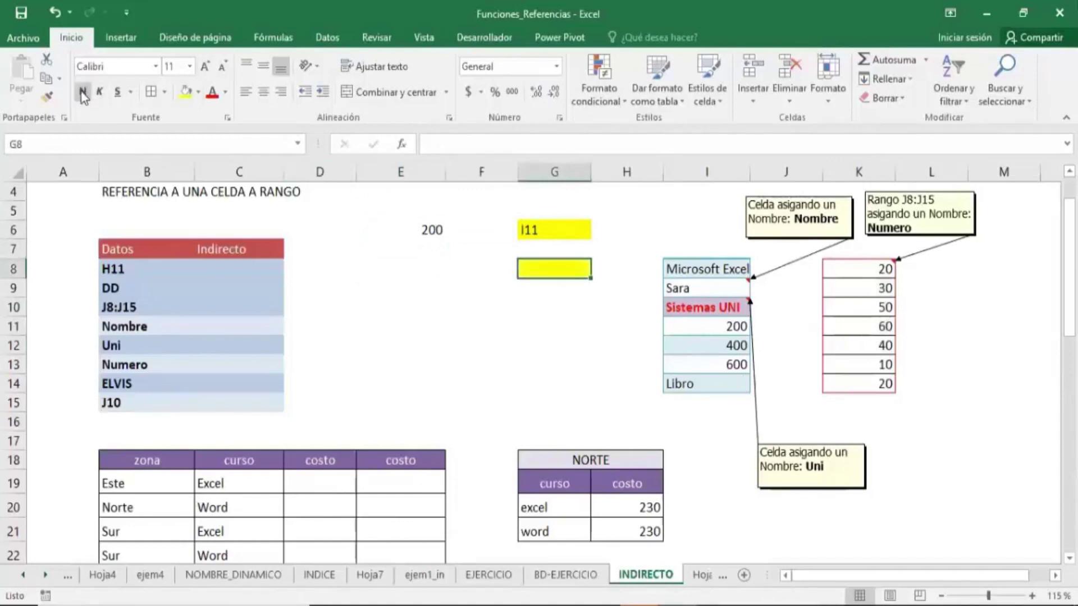
- Enter =INDIRECTO(G8) in cell E8
click(393, 271)
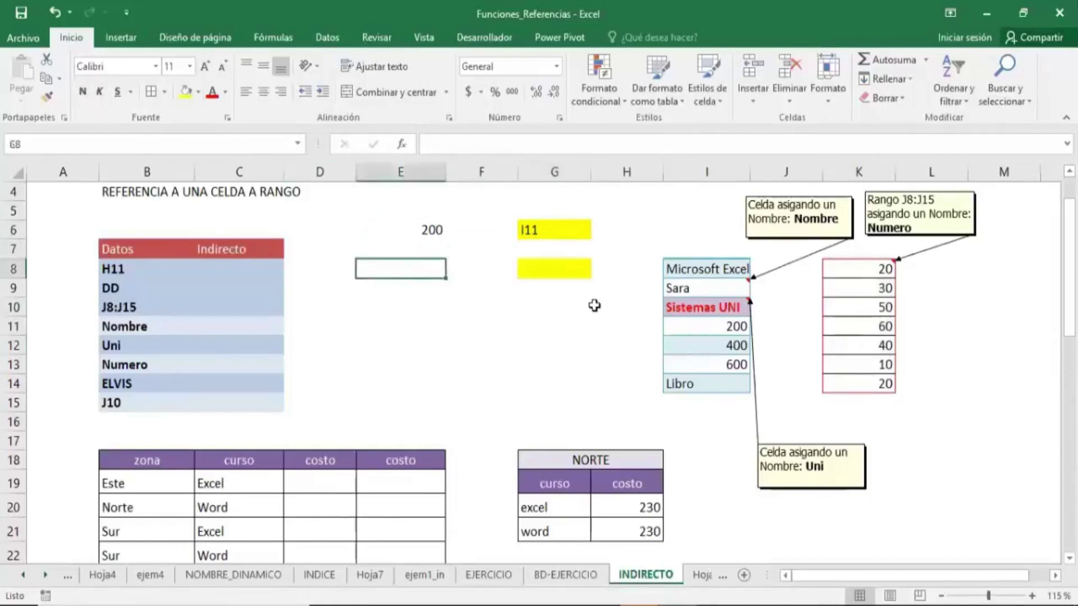
text(=IN)
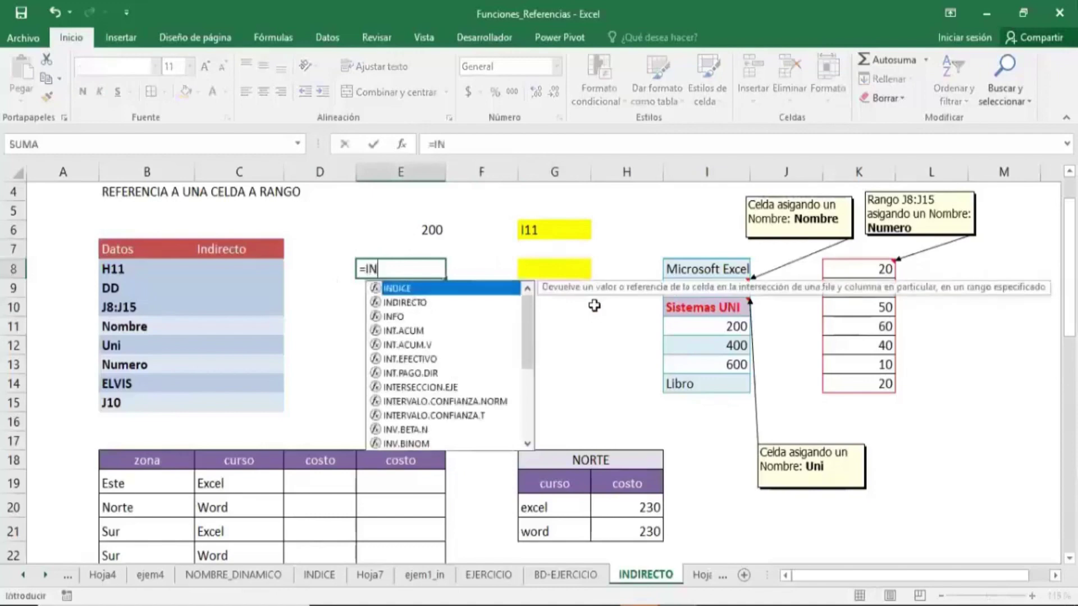
key(Tab)
key(BackSpace)
key(BackSpace)
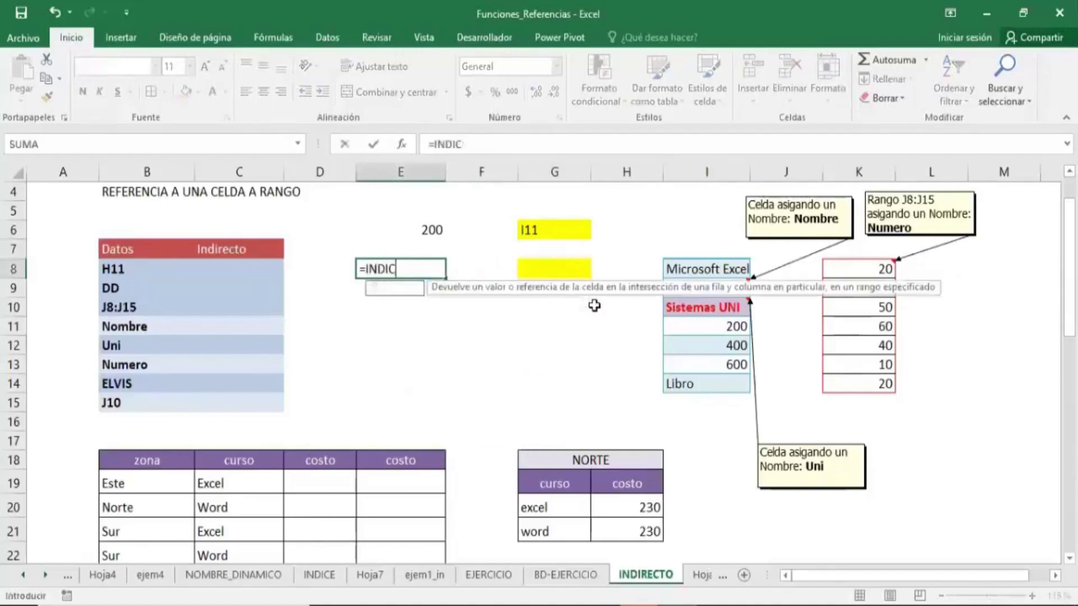
key(BackSpace)
key(Down)
key(Tab)
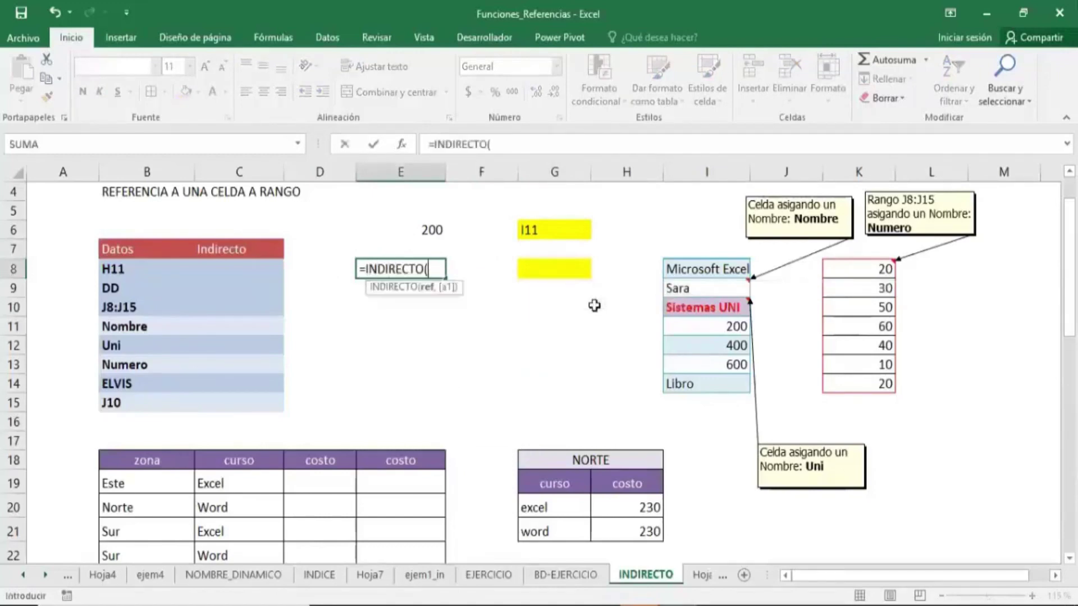
click(572, 269)
text())
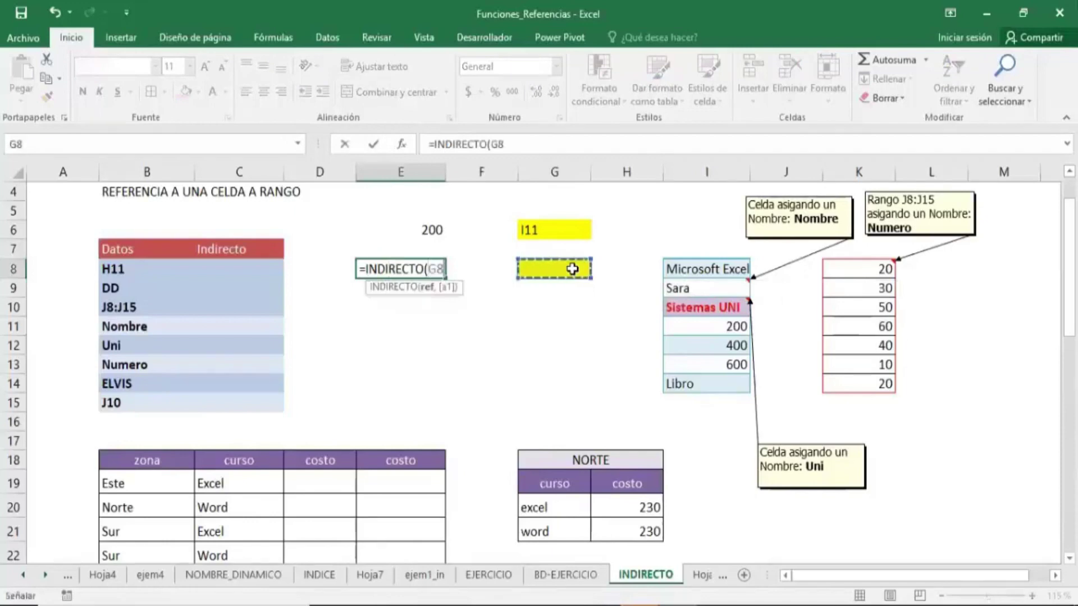
key(Return)
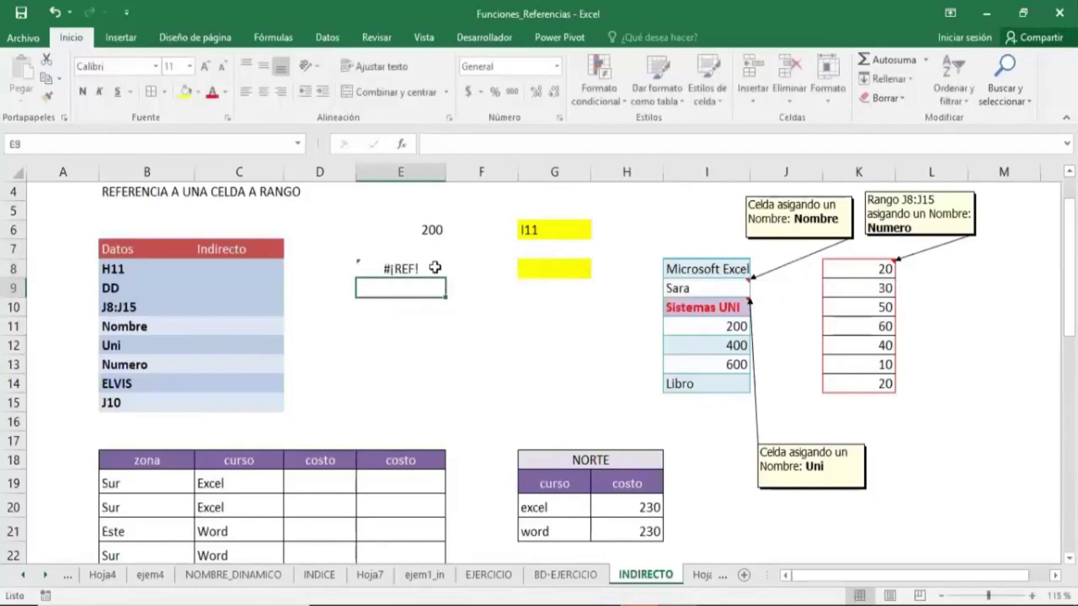
- Review E8's #¡REF! result, check the cell holding 30, and select G8
click(424, 267)
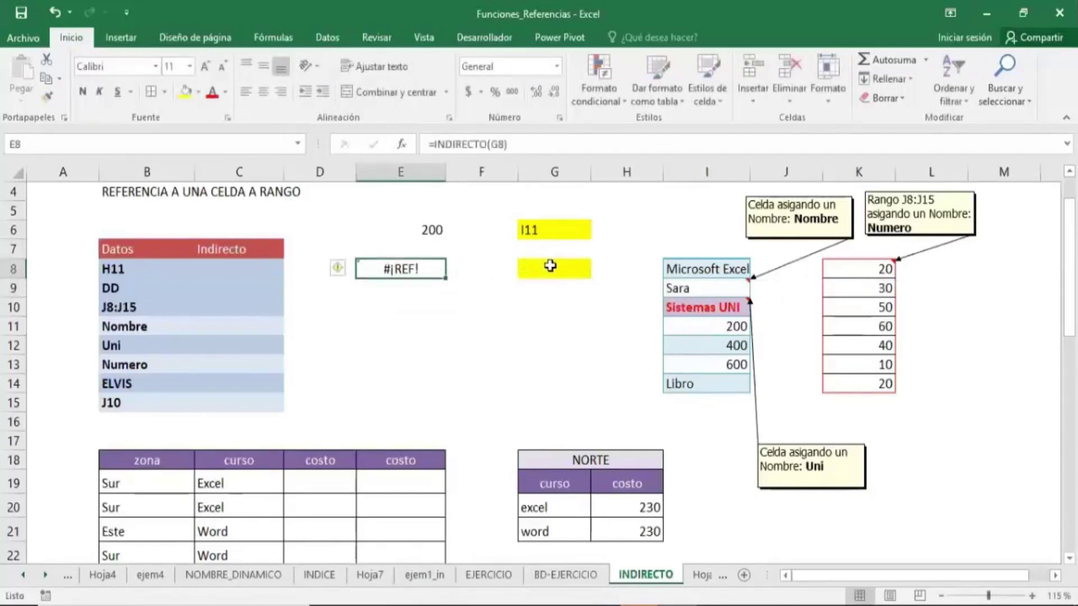
click(867, 288)
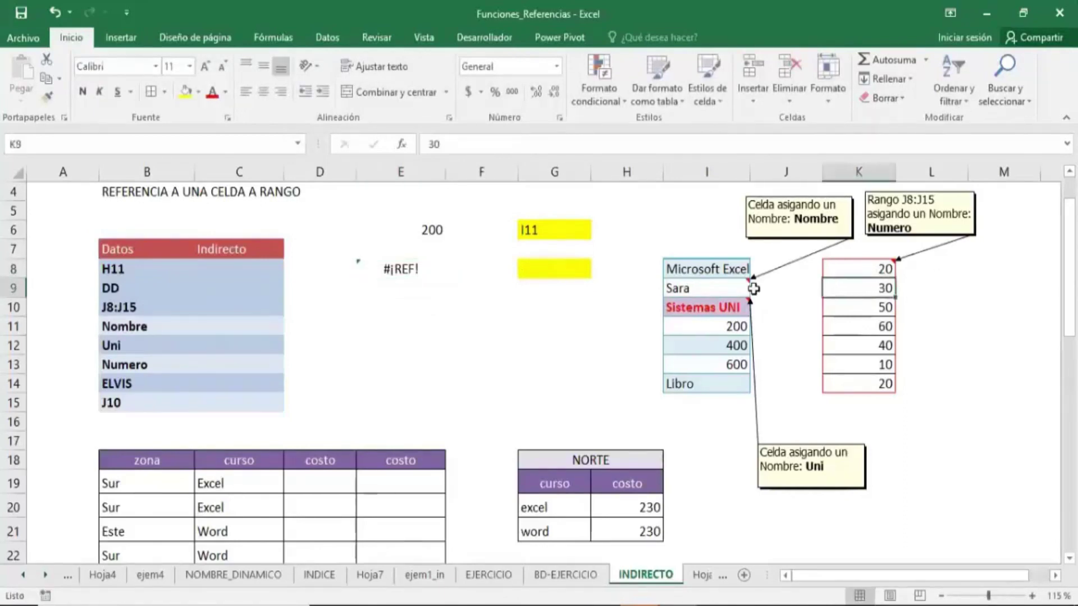
click(564, 272)
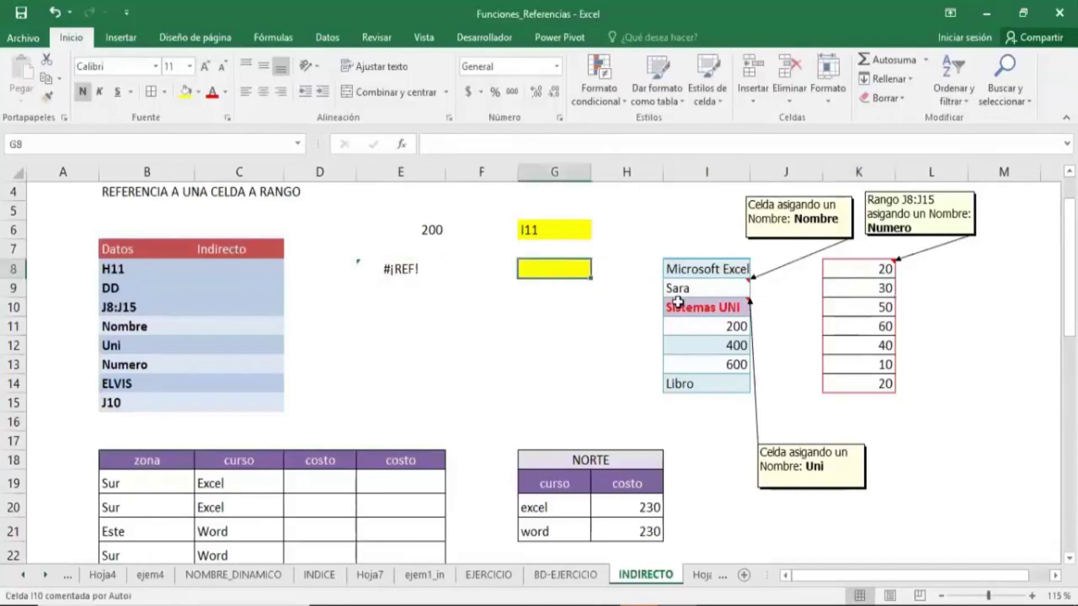
- Enter K9 in G8, then replace it with K8:K14 so E8 returns 20
text(K9)
key(Return)
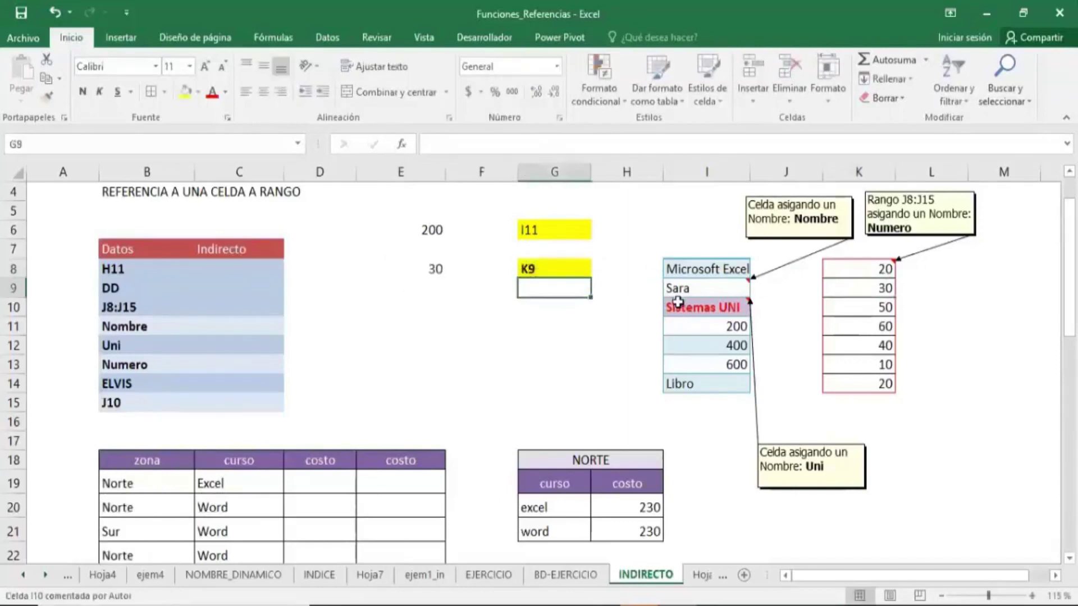
click(881, 273)
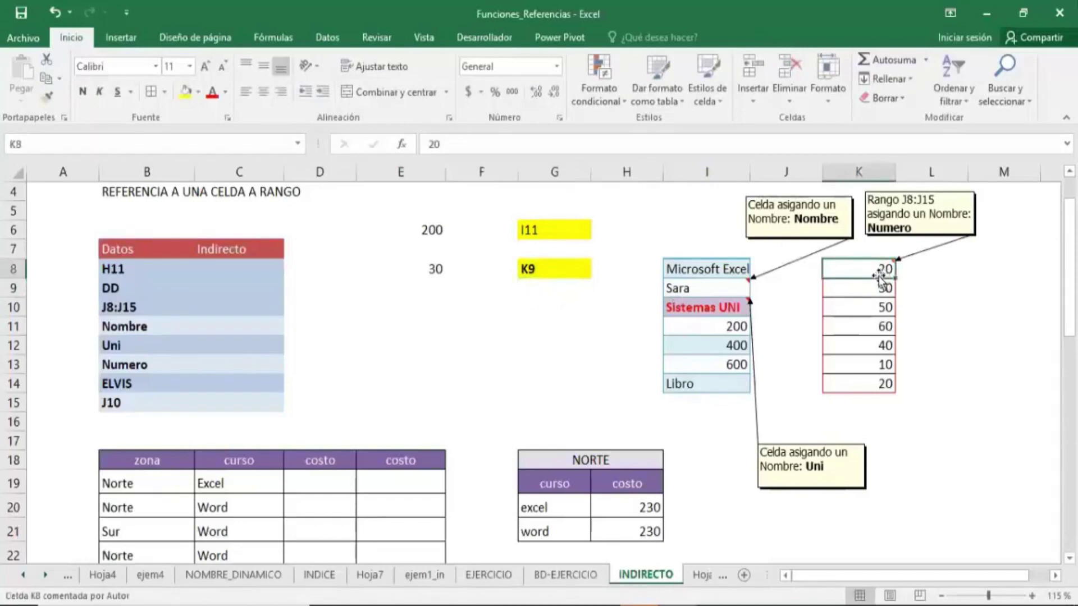
click(854, 388)
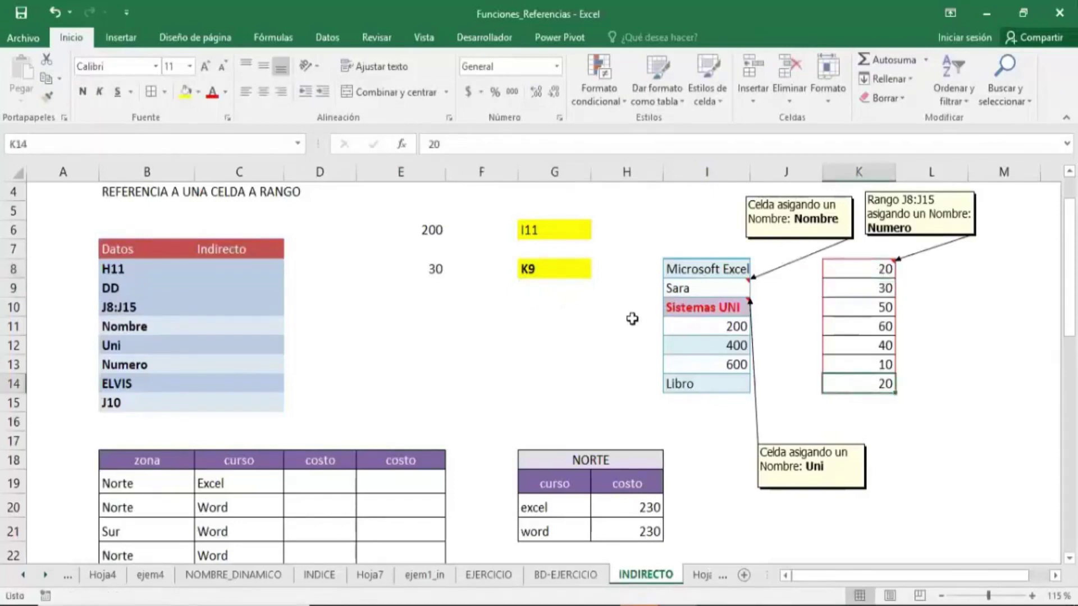
click(577, 273)
text(K)
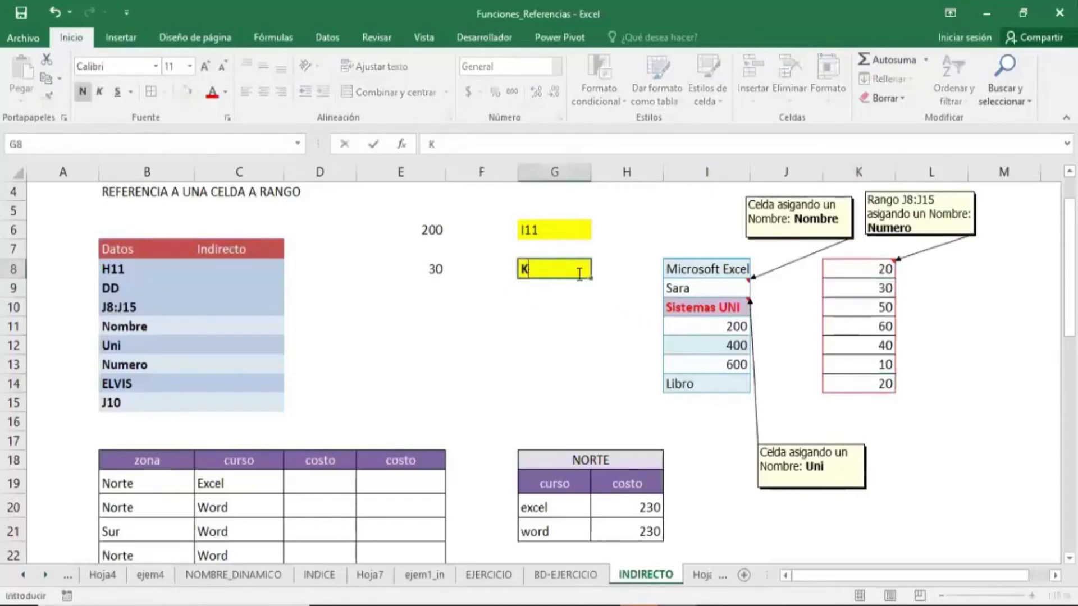
text(8:)
text(K14)
key(Return)
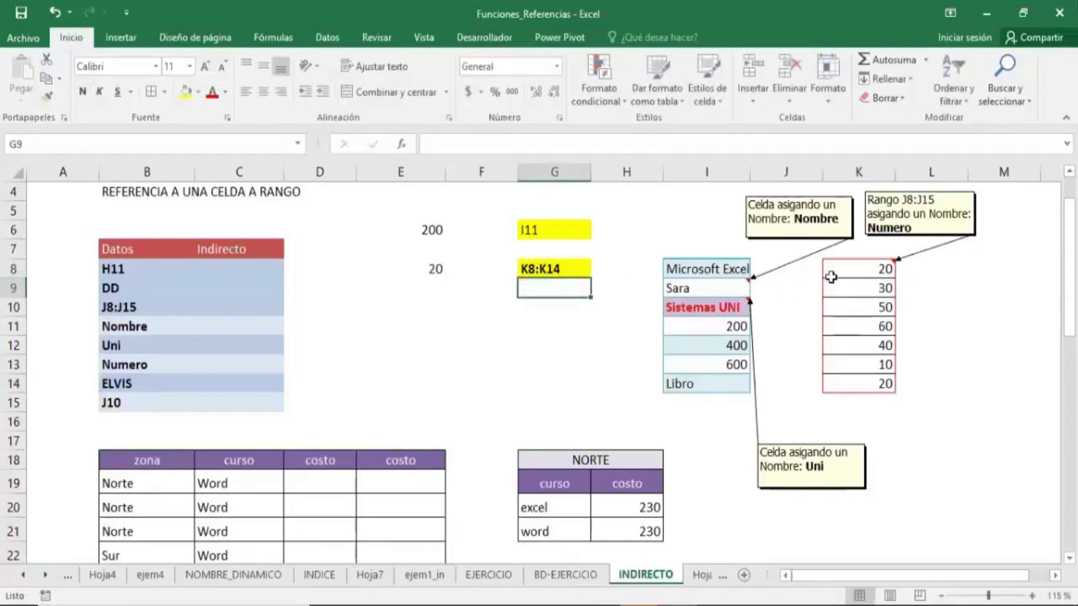
click(572, 268)
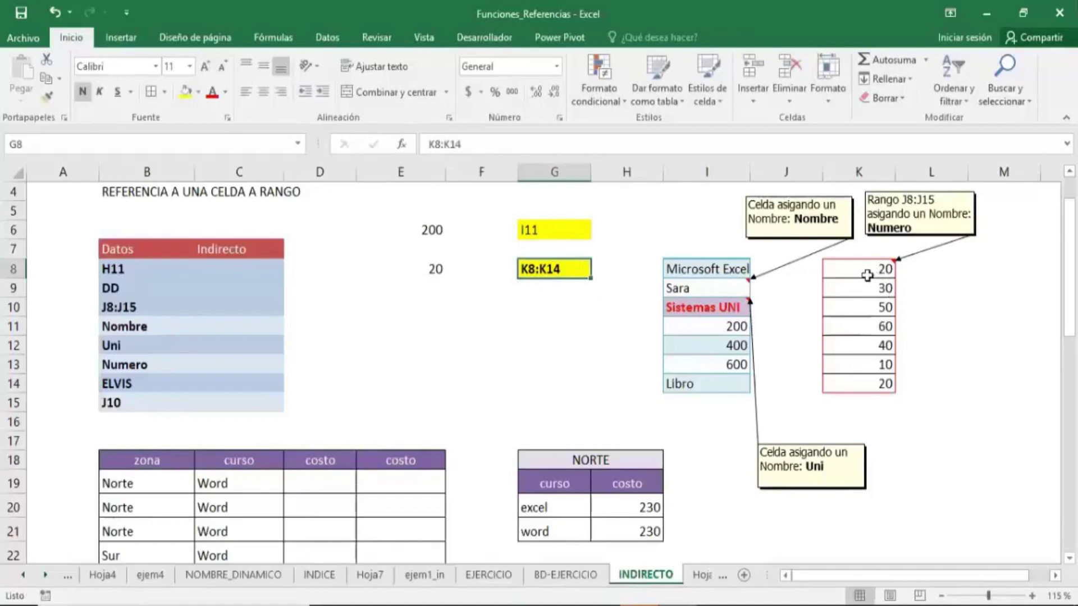
- Fill the numbers in K8:K14 yellow
drag(868, 273, 859, 381)
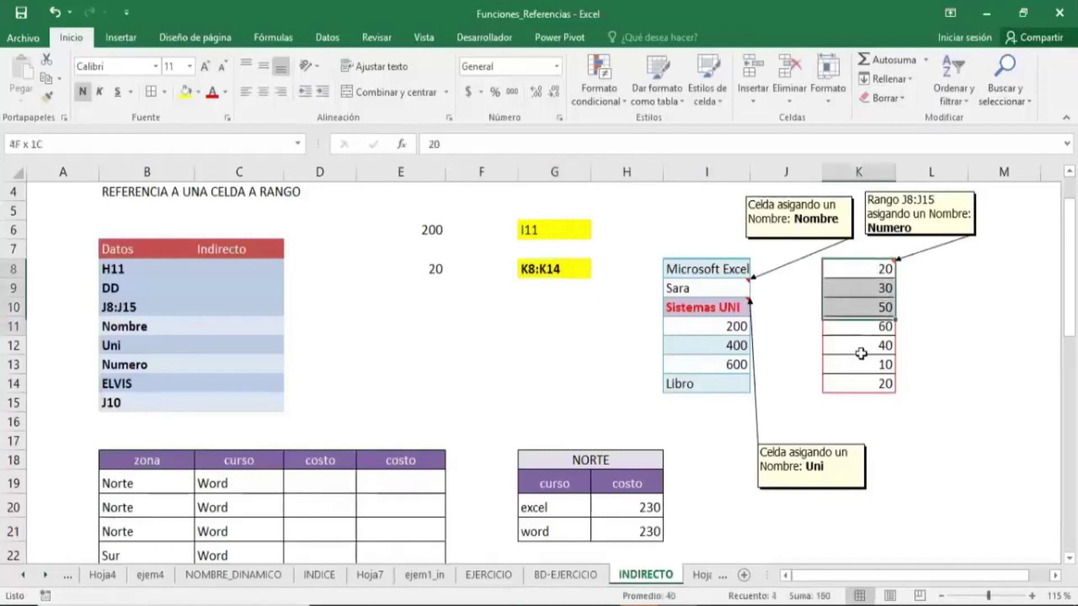
click(185, 91)
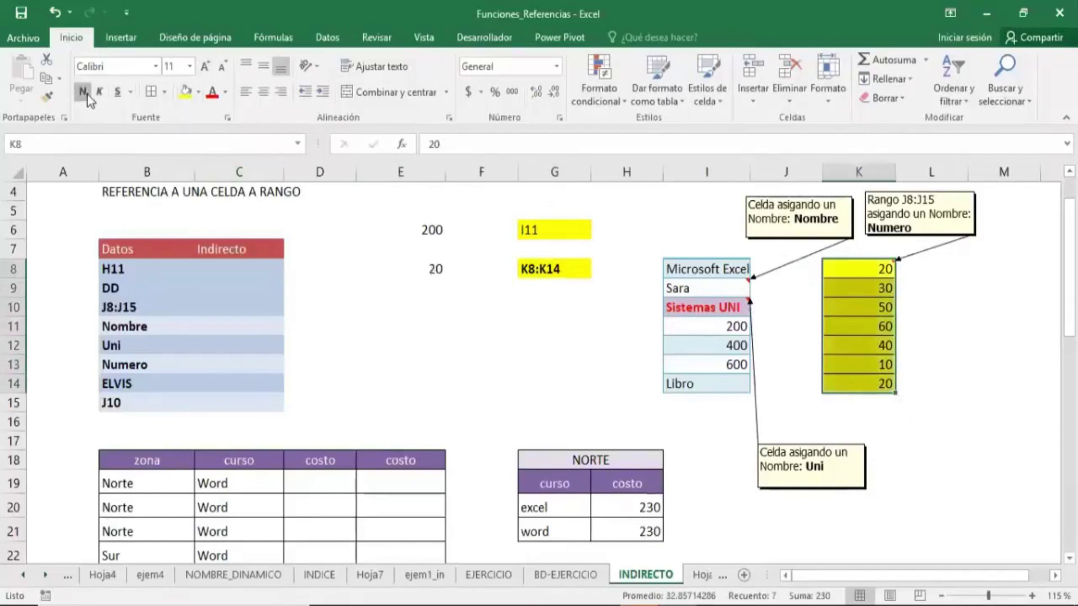
click(395, 281)
click(418, 269)
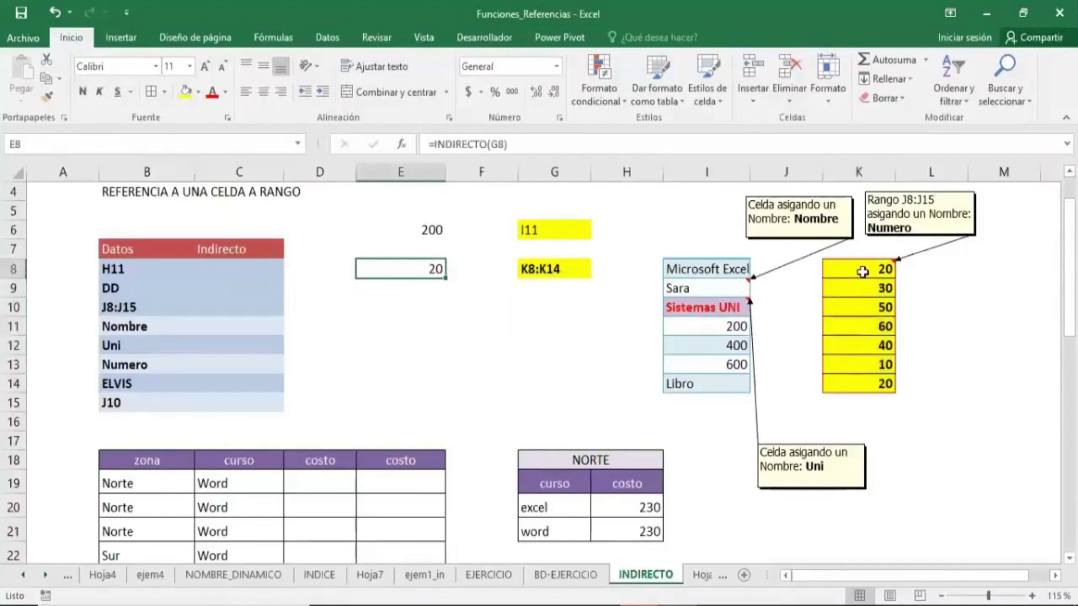
- Change E8 to =CONTAR(INDIRECTO(G8))
drag(862, 271, 864, 384)
double_click(418, 269)
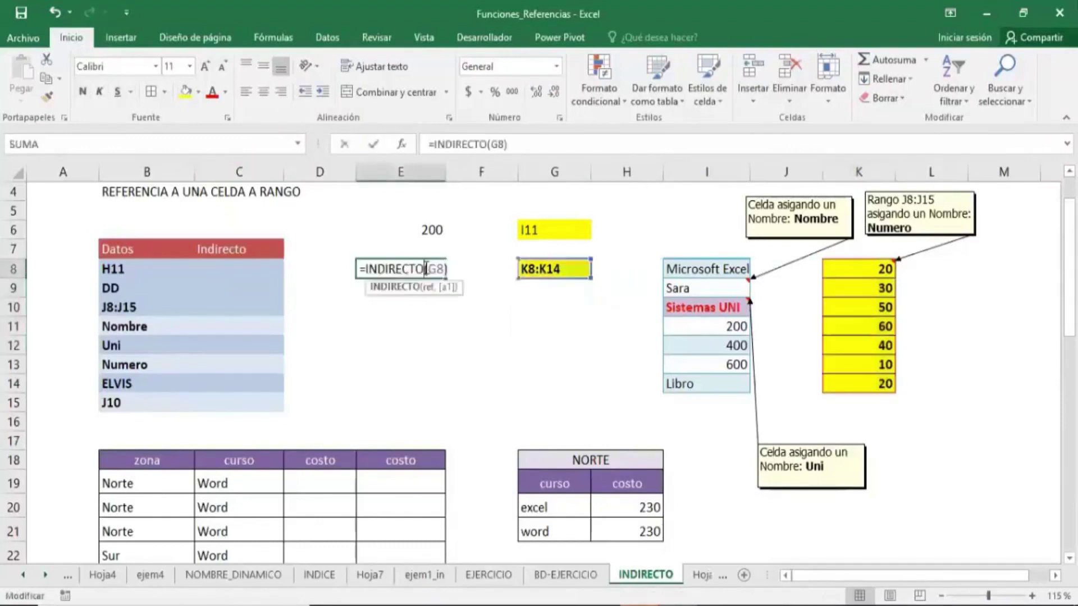
click(364, 271)
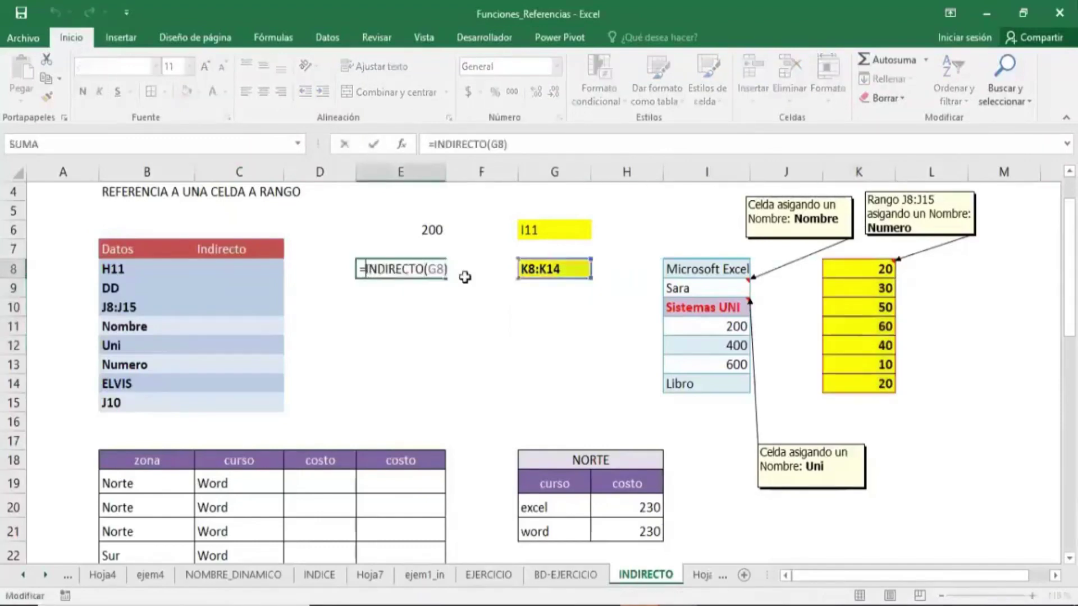
text(CON)
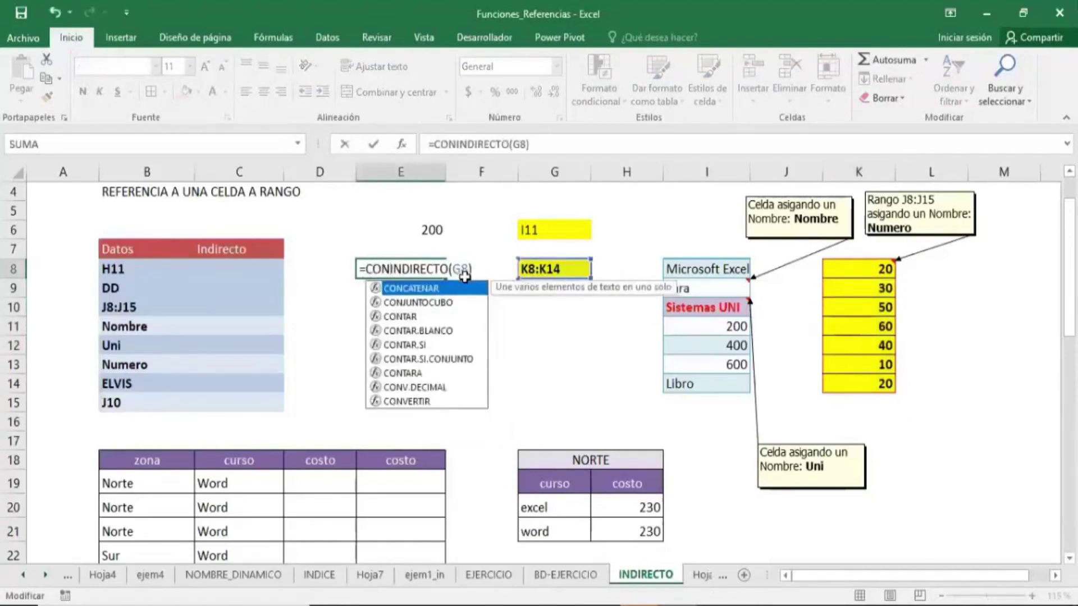
text(T)
key(Tab)
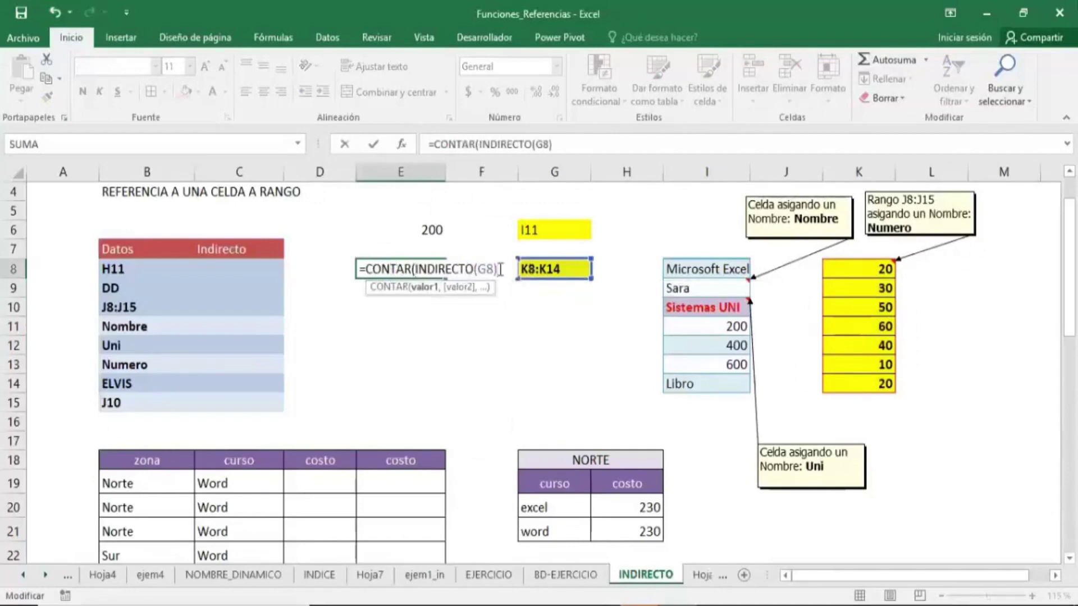
text())
key(Return)
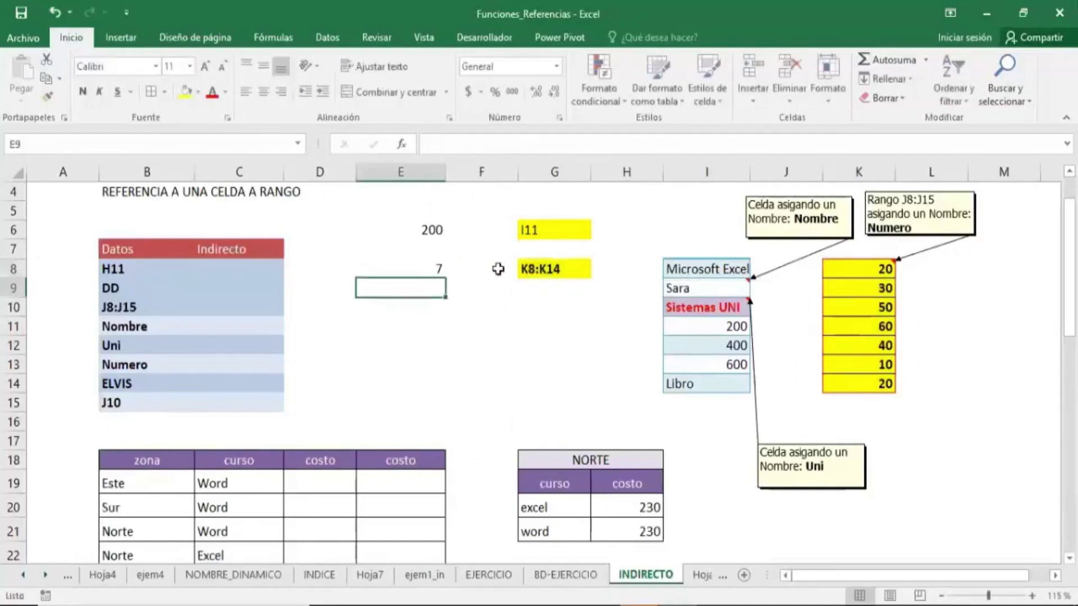
- Check E8's count of 7 against K8:K14 and G8's reference, then select E9
click(433, 269)
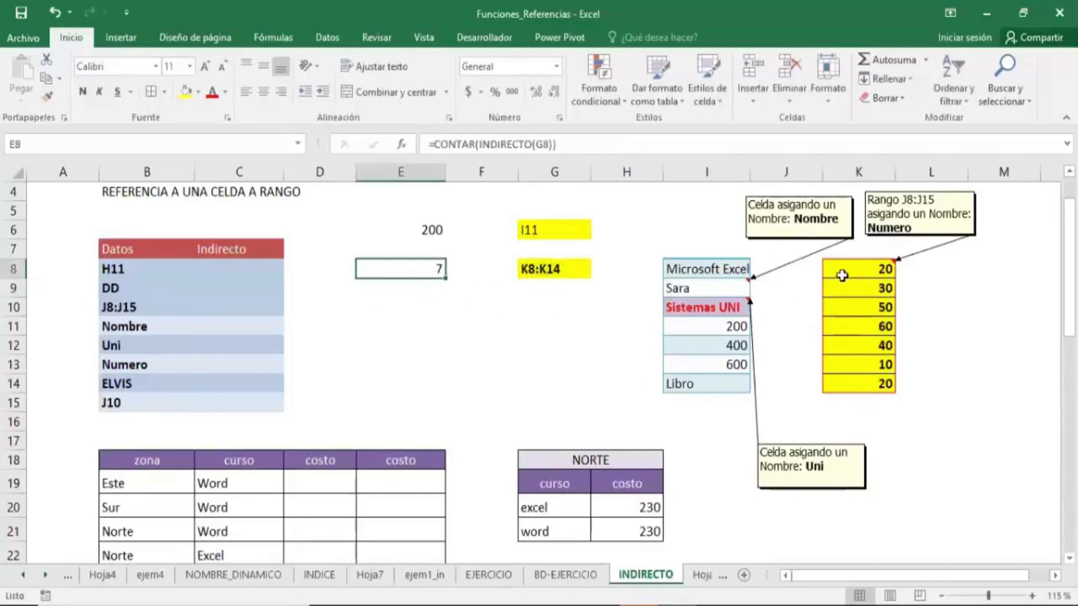
drag(846, 273, 854, 386)
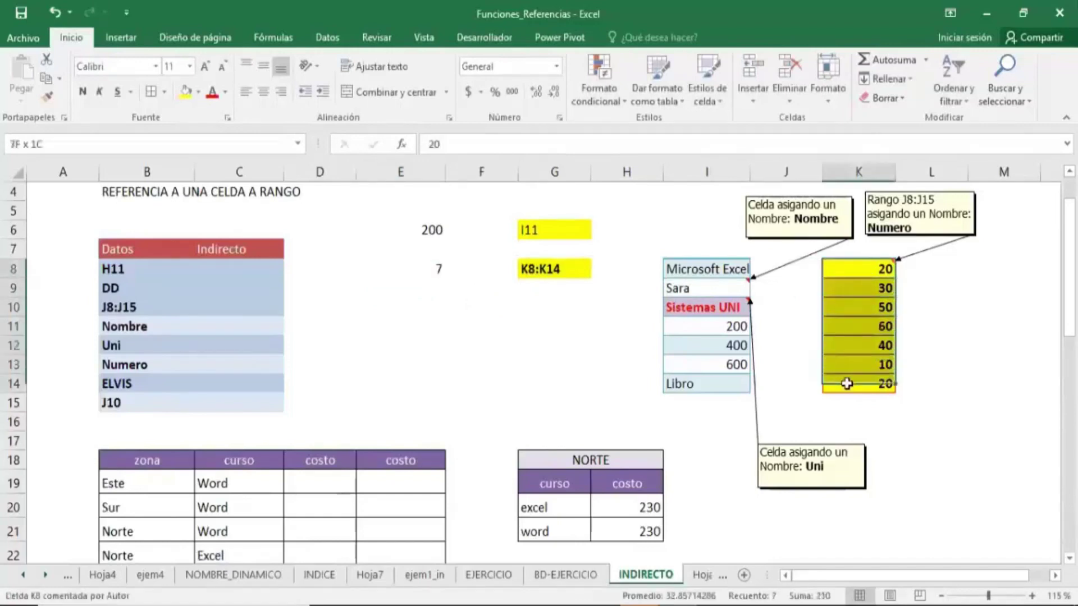
click(533, 274)
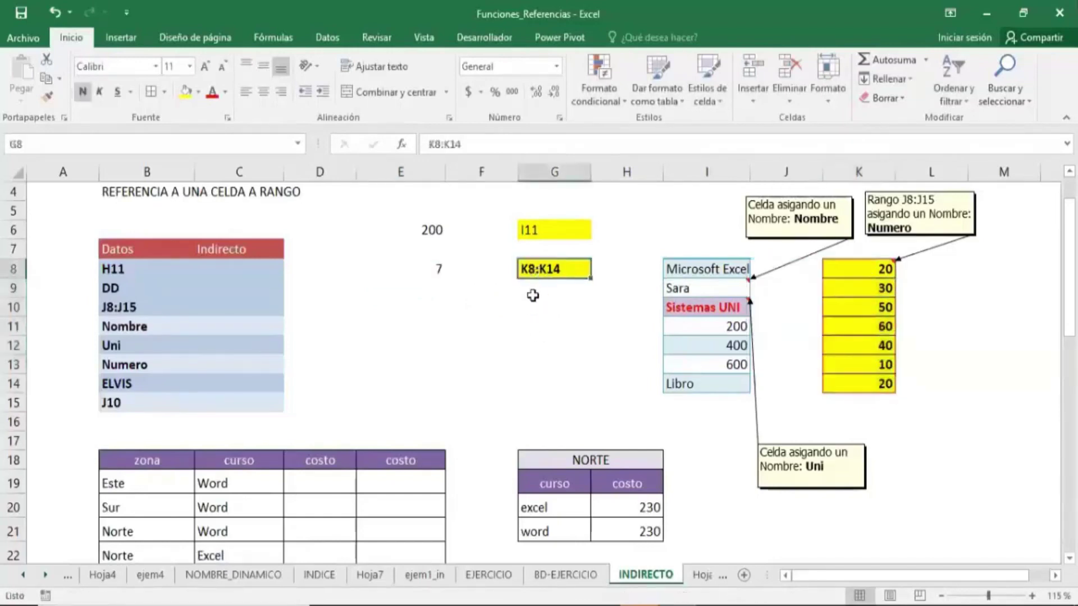
click(436, 268)
click(425, 288)
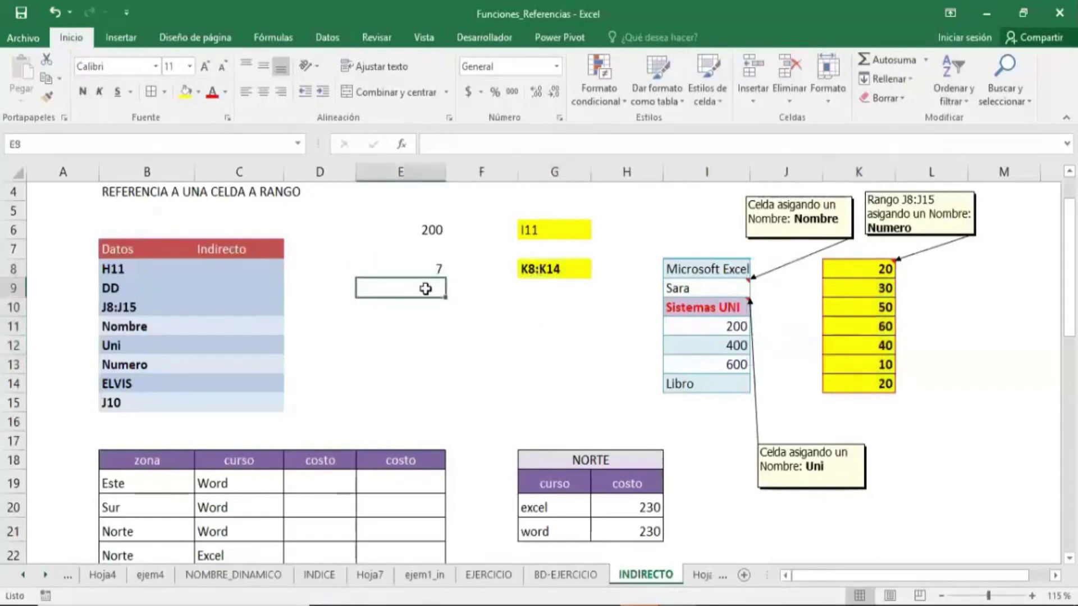
- Enter =FORMULATEXTO(E8) in E9 and make it bold
text(=FOR)
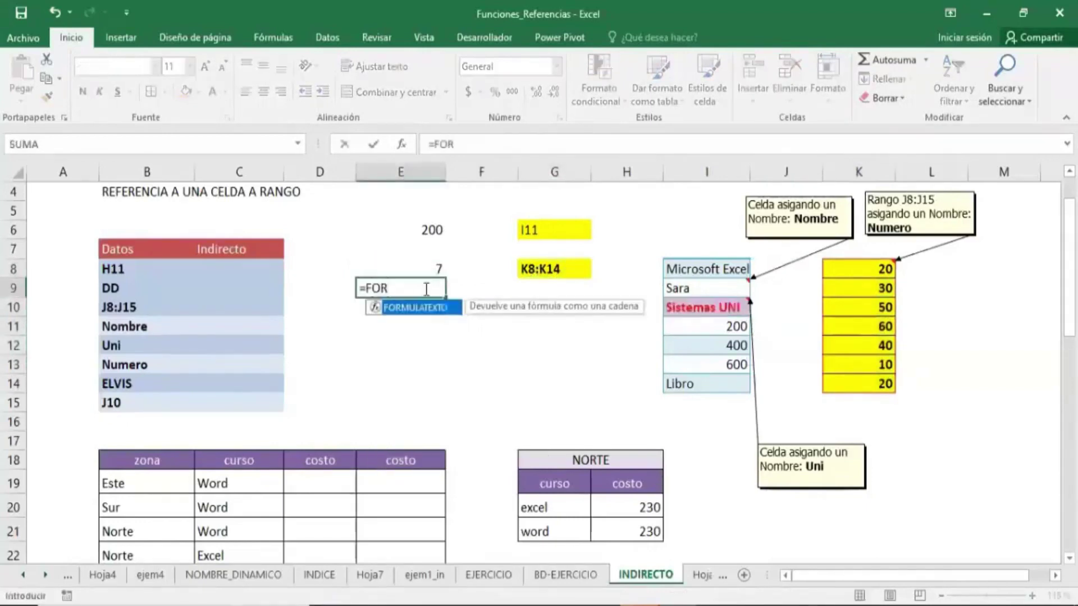
key(Tab)
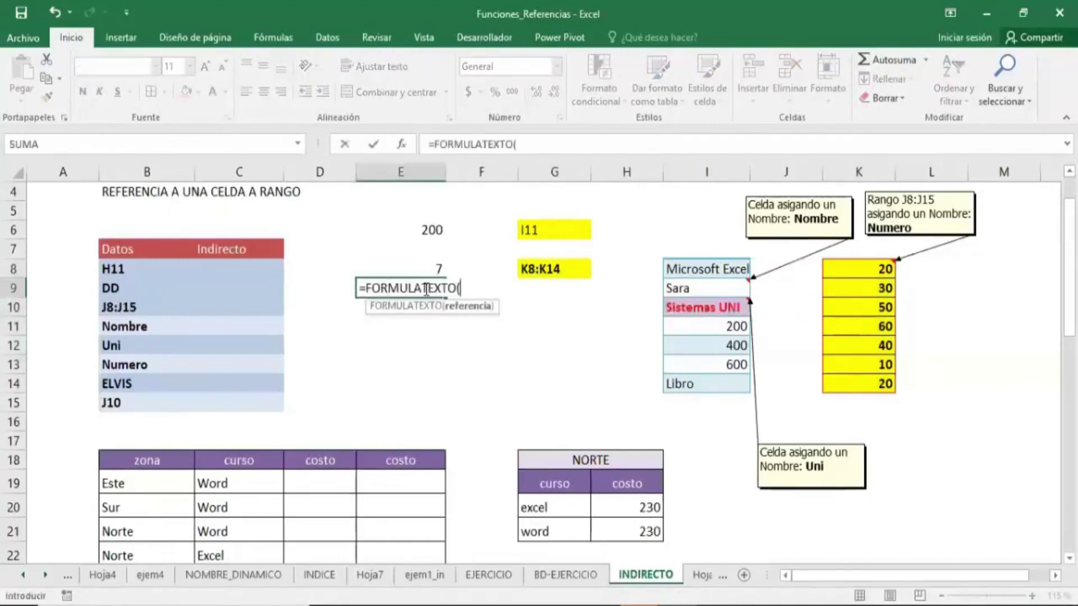
key(Up)
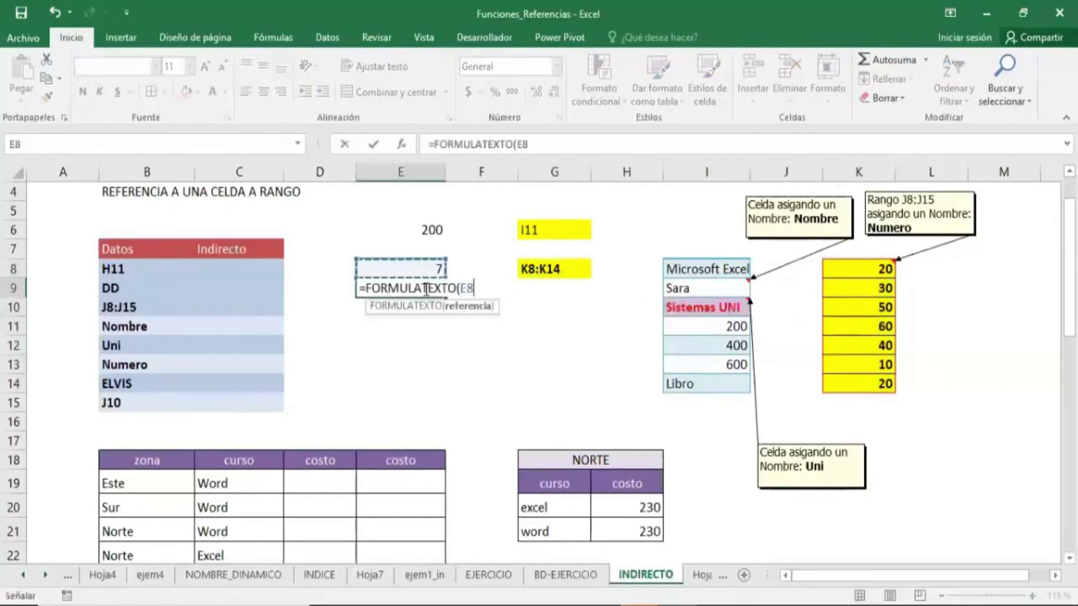
key(Return)
click(426, 288)
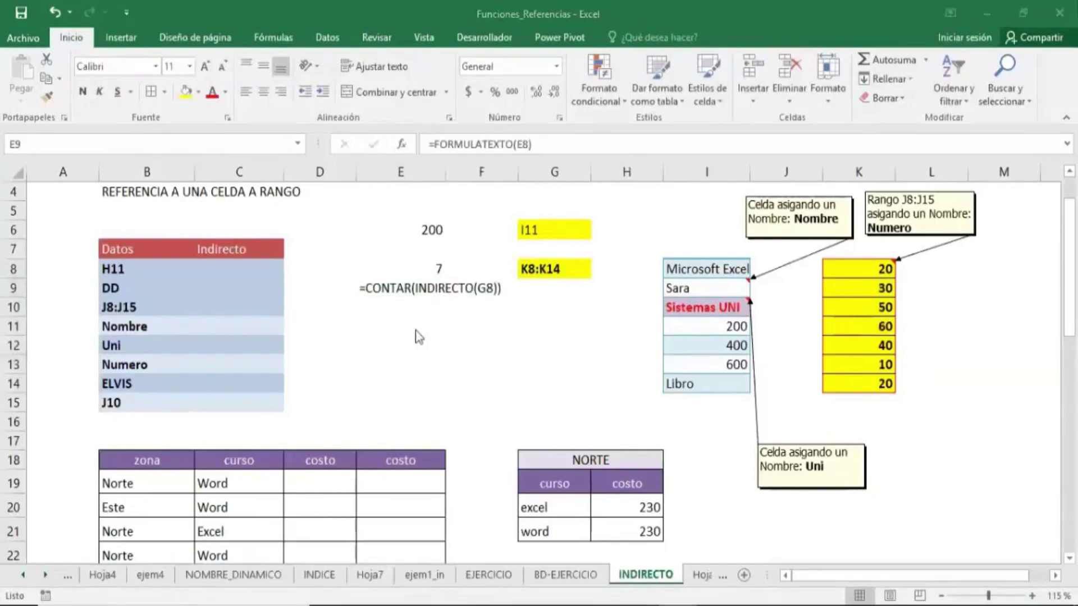
click(82, 92)
click(452, 311)
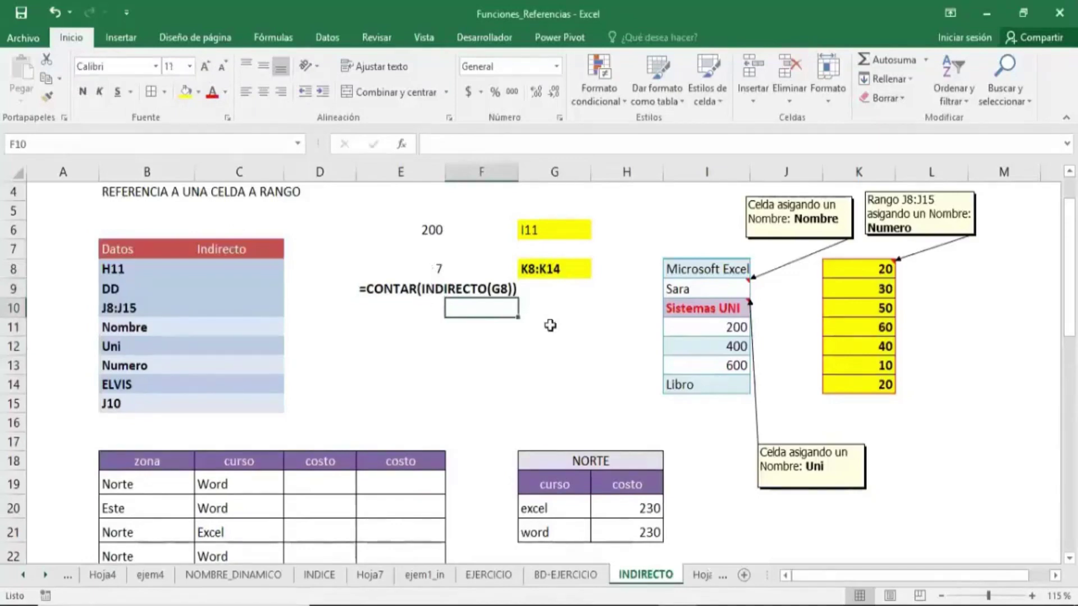
- Fill cell G11 yellow
click(390, 332)
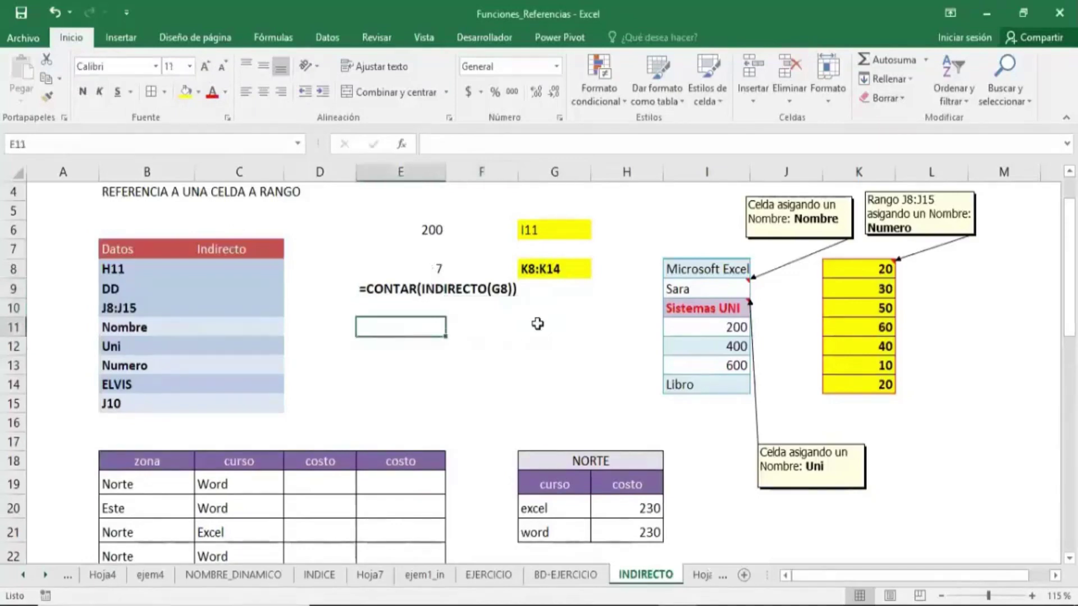
click(537, 324)
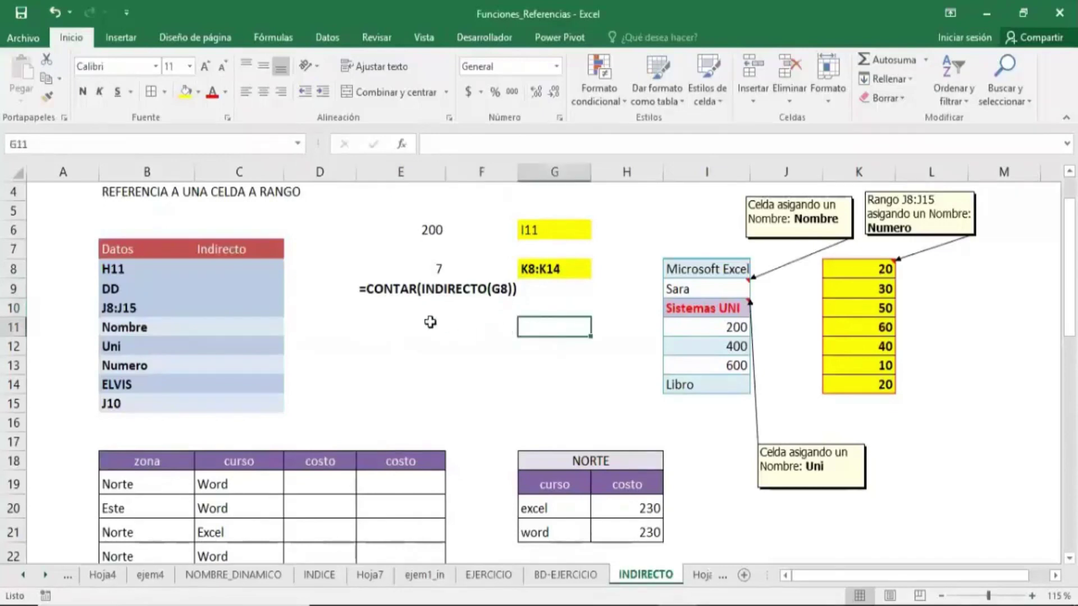
click(186, 92)
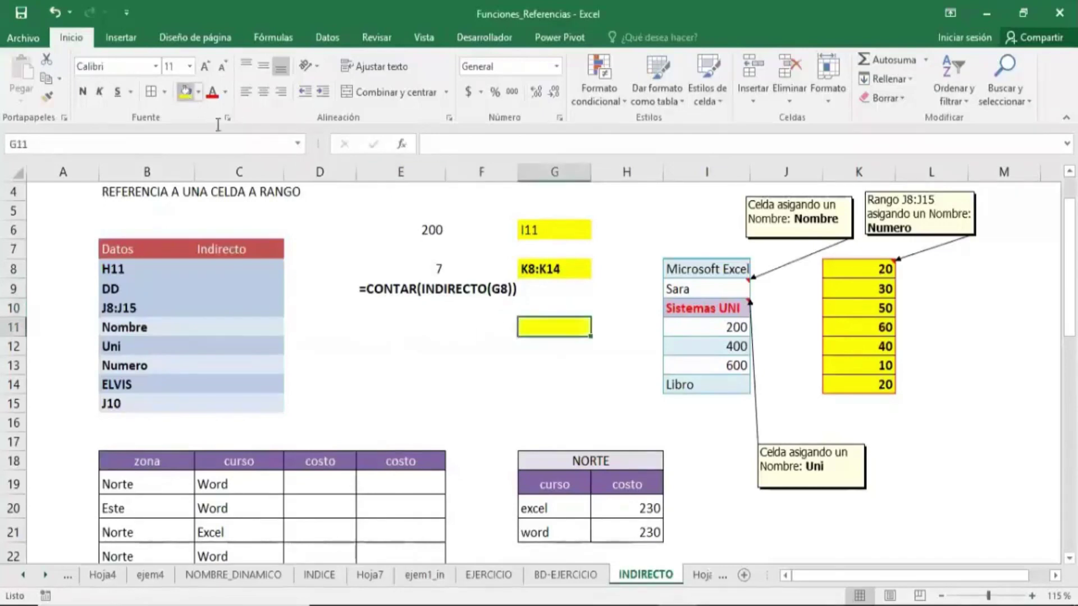
click(415, 326)
click(537, 326)
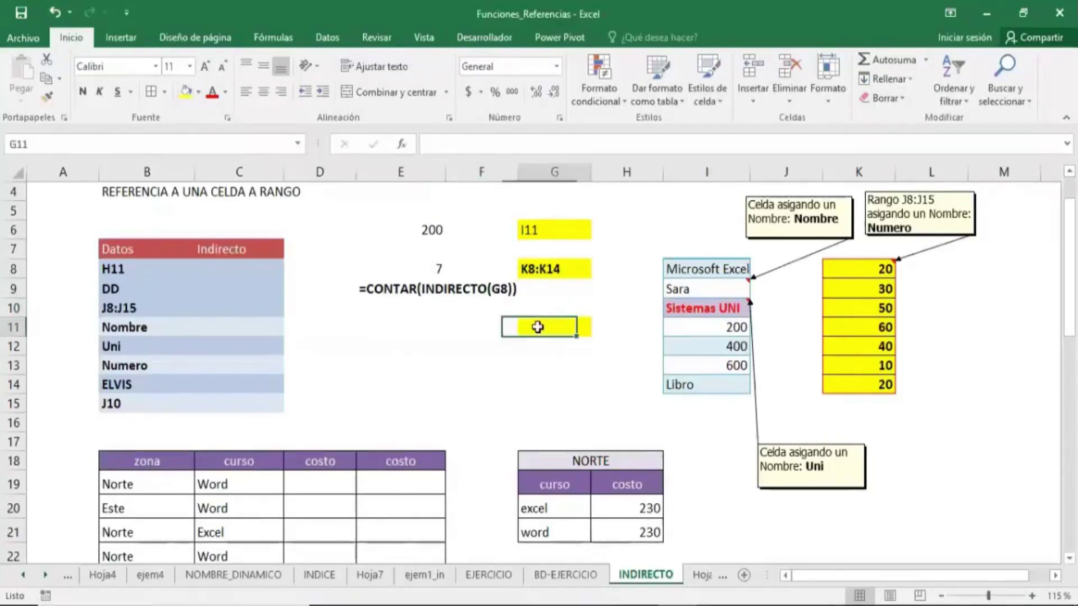
- Name the range K8:K14 CANTIDADES using the Name Box
drag(859, 275, 867, 384)
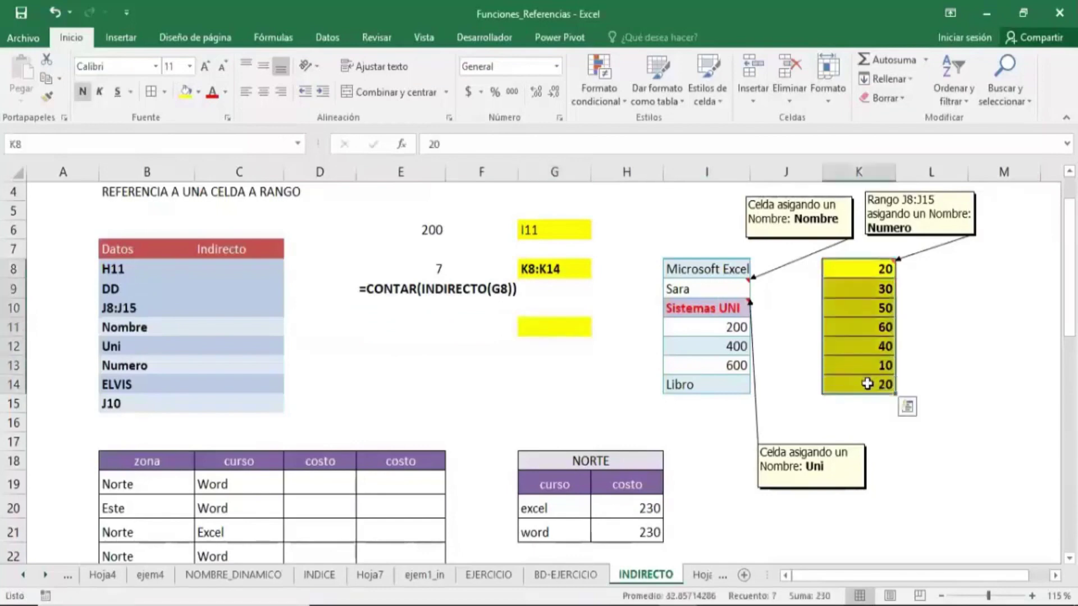
click(157, 145)
text(CAN)
text(TIDADES)
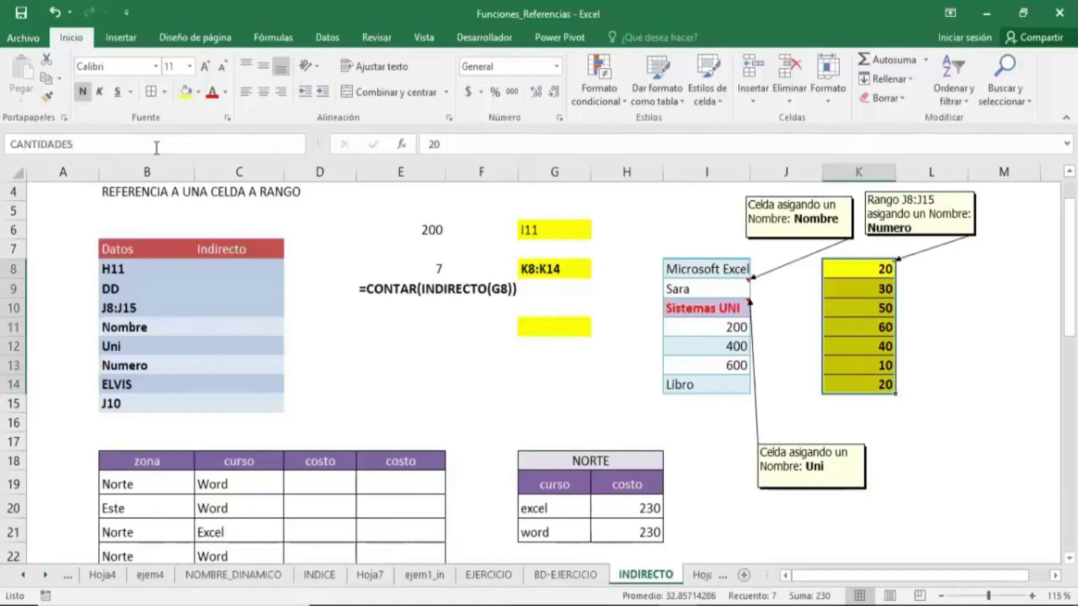
key(Return)
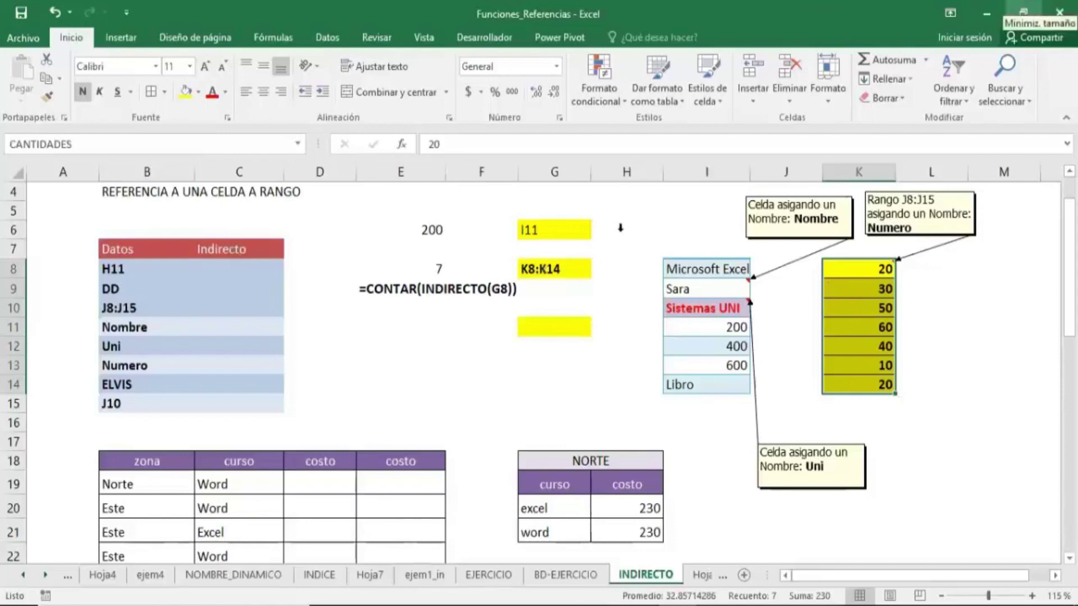
- Enter =INDIRECTO(G11) in cell E11
click(392, 326)
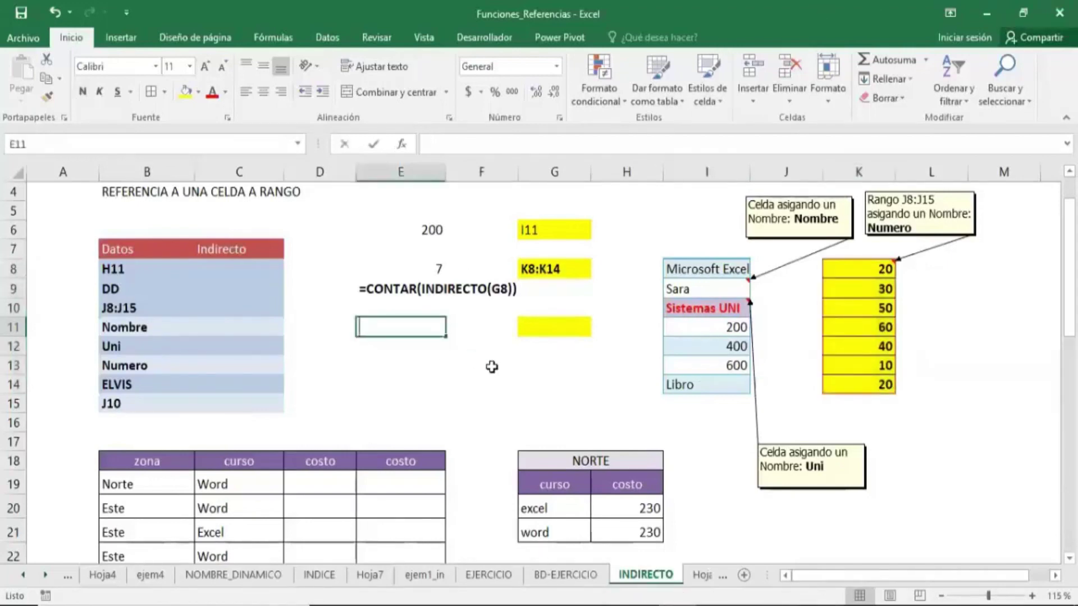
text(=IND)
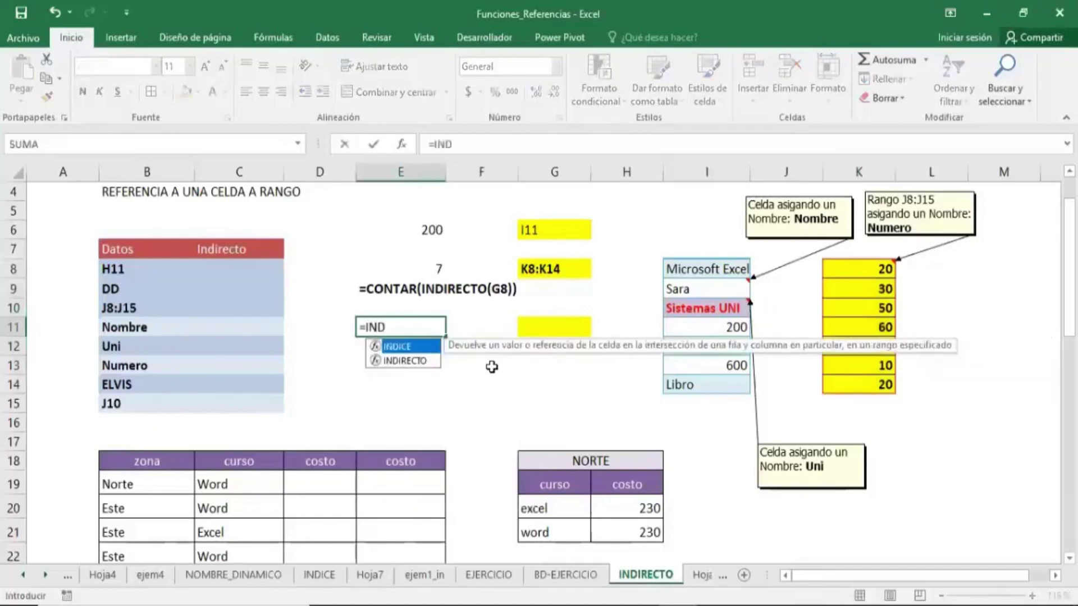
key(Down)
key(Tab)
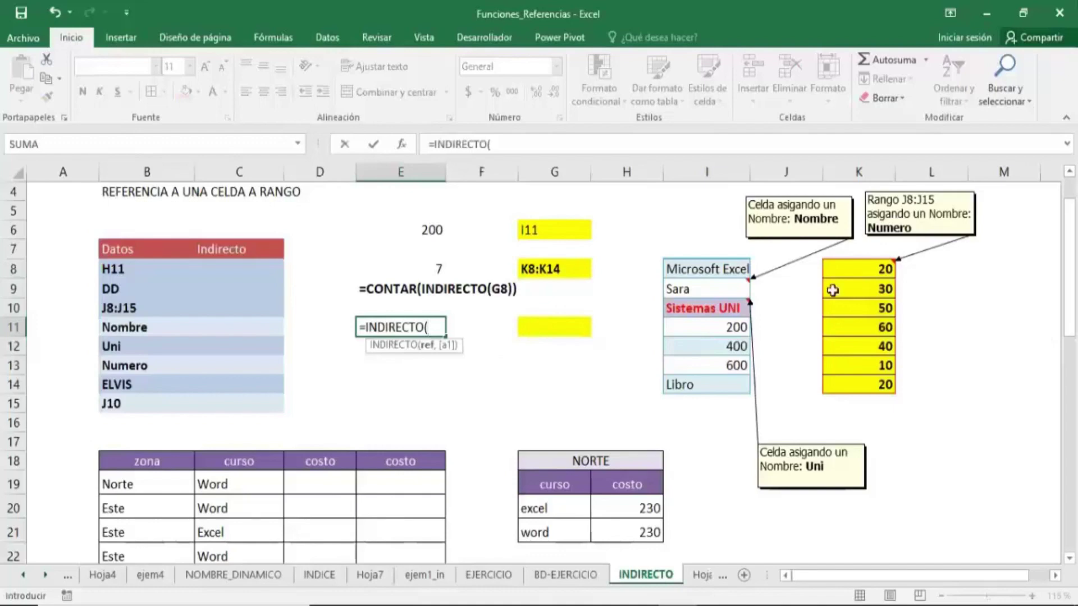
mouse_move(848, 271)
mouse_down()
mouse_move(862, 397)
mouse_move(867, 387)
mouse_up()
key(BackSpace)
text(CANTIDADE)
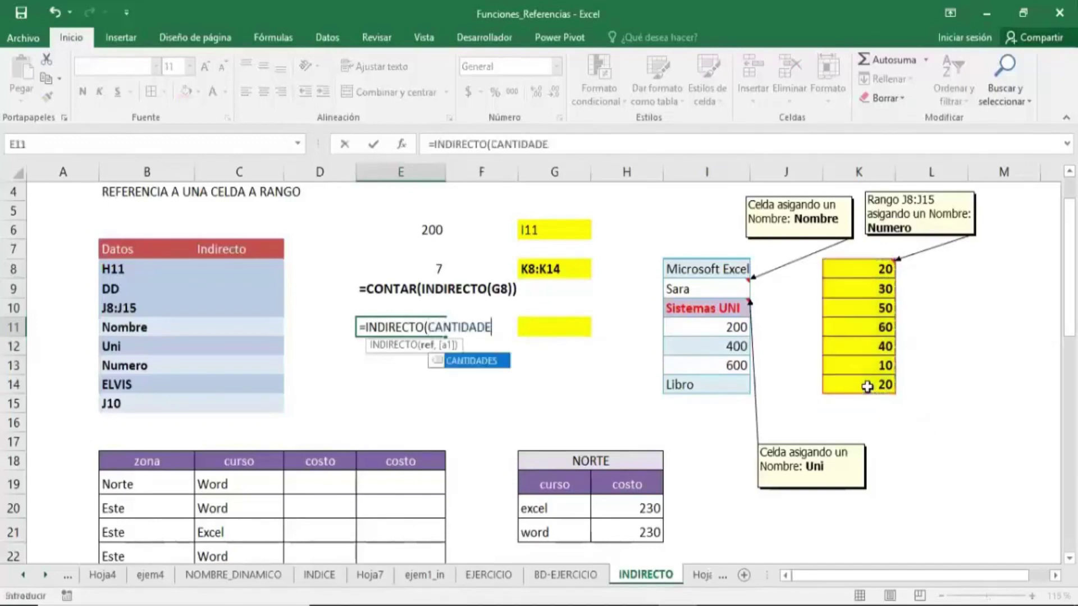
key(BackSpace)
key(BackSpace)
key(BackSpace)
key(BackSpace)
key(BackSpace)
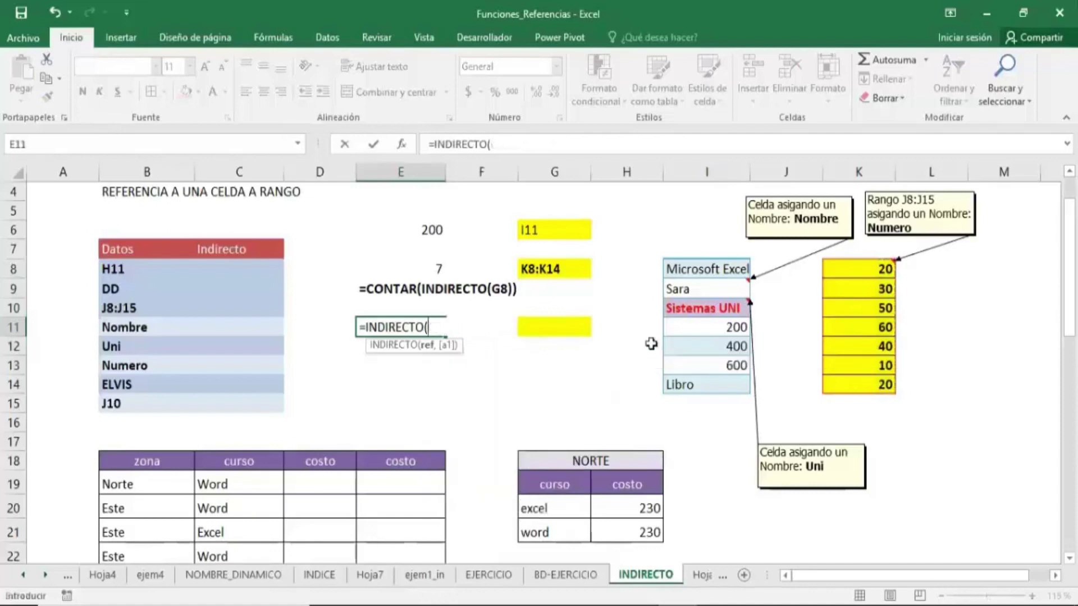
click(581, 330)
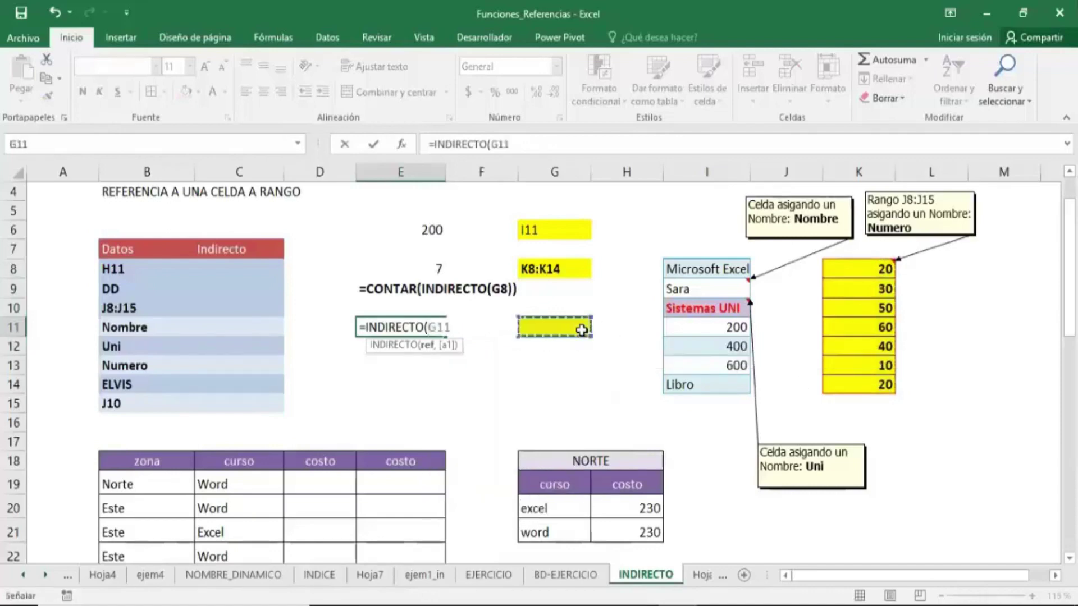
key(Return)
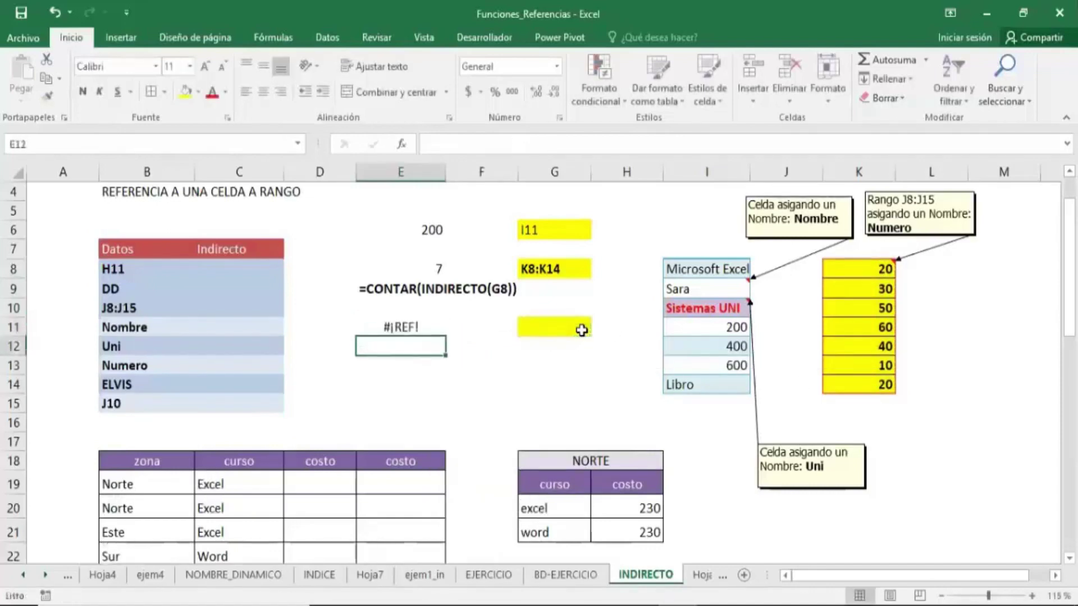
click(580, 331)
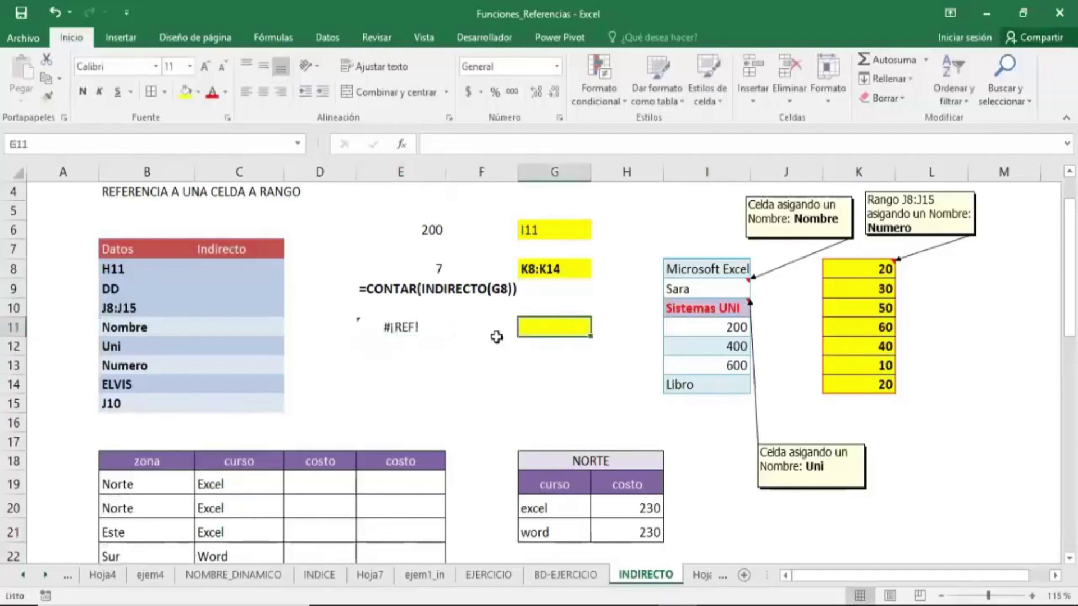
- Change E11 to =CONTAR(INDIRECTO(G11)), which returns 0 while G11 is empty
double_click(375, 327)
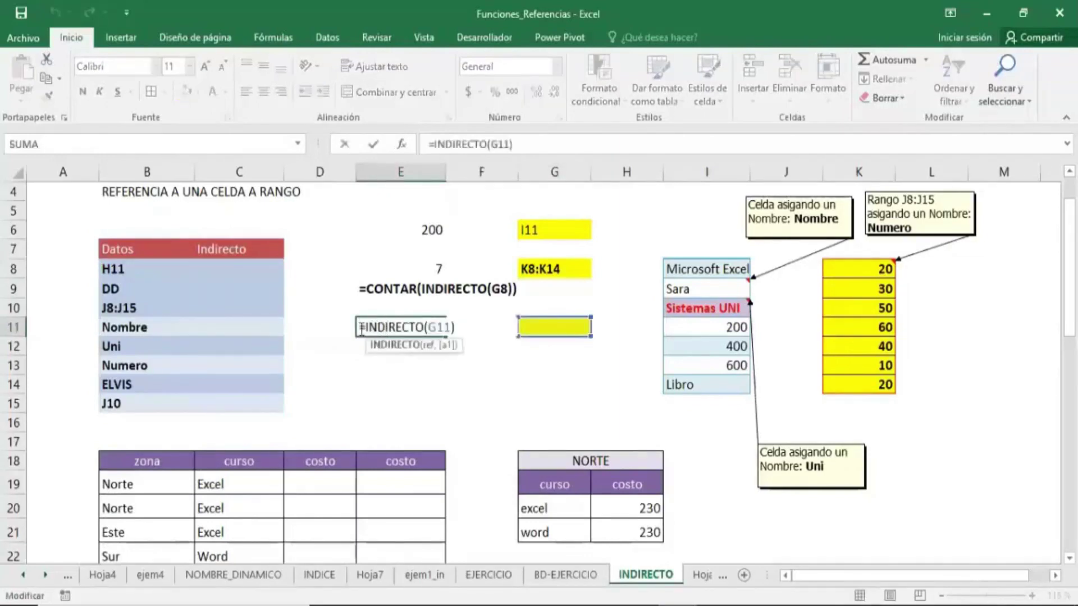
click(366, 328)
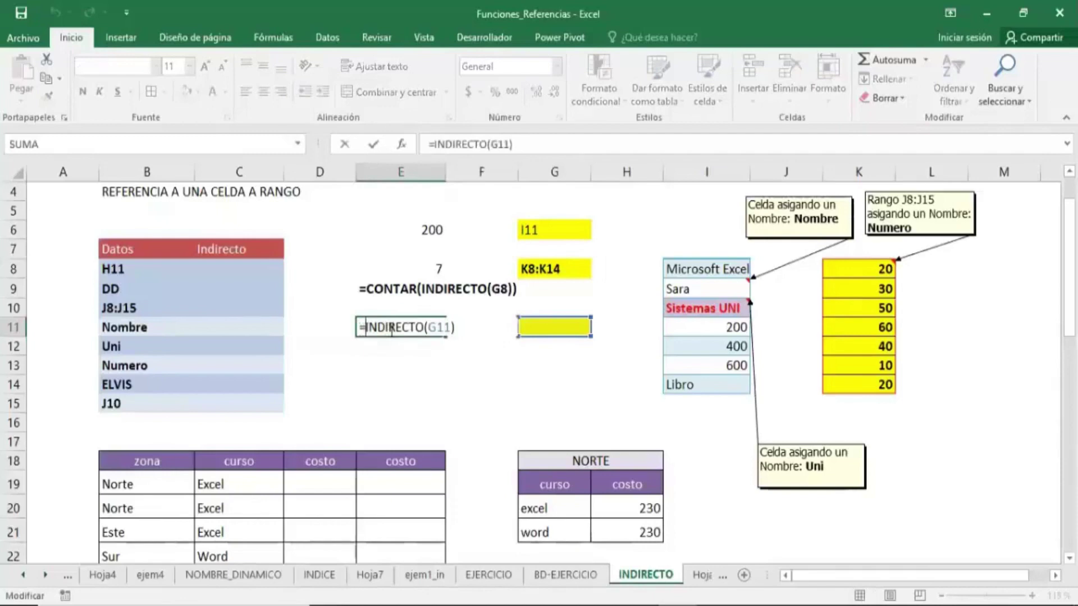
text(CONT)
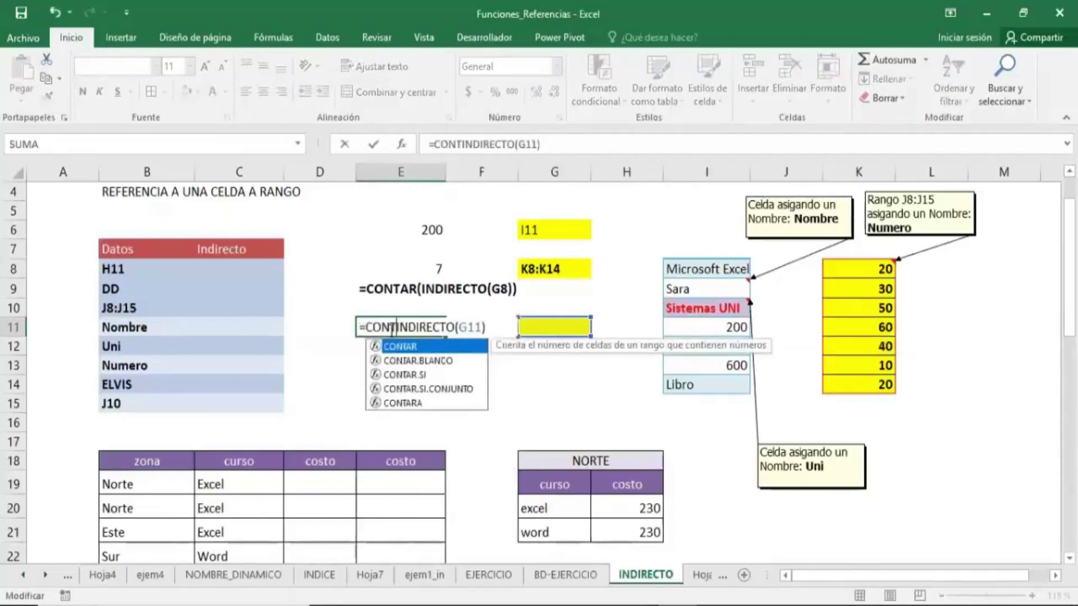
key(Tab)
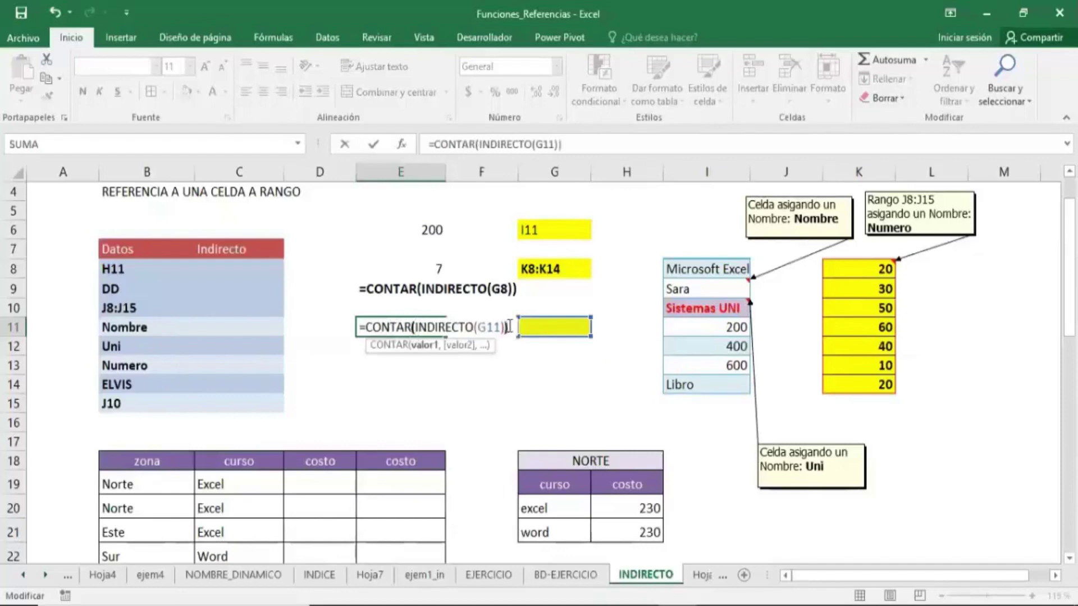
key(Return)
click(553, 328)
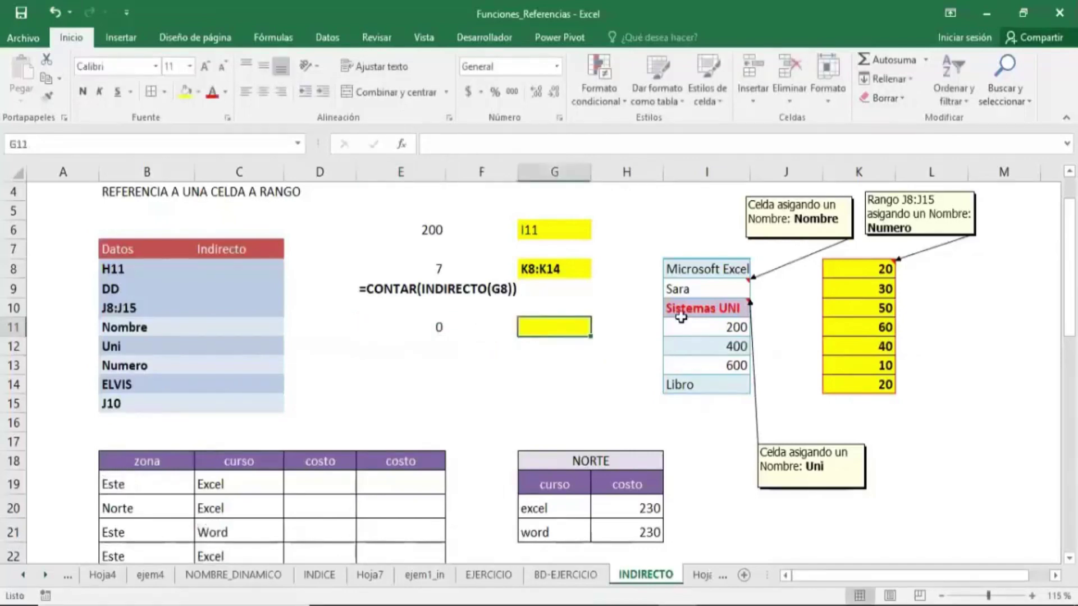
mouse_move(873, 269)
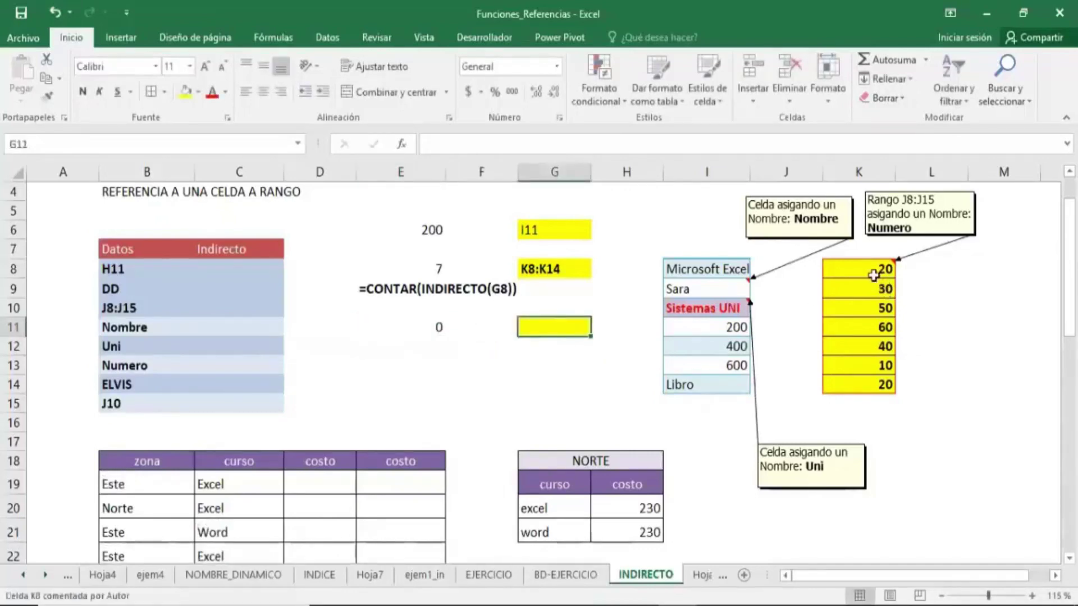
- Enter K8 in G11 and widen column G
text(K)
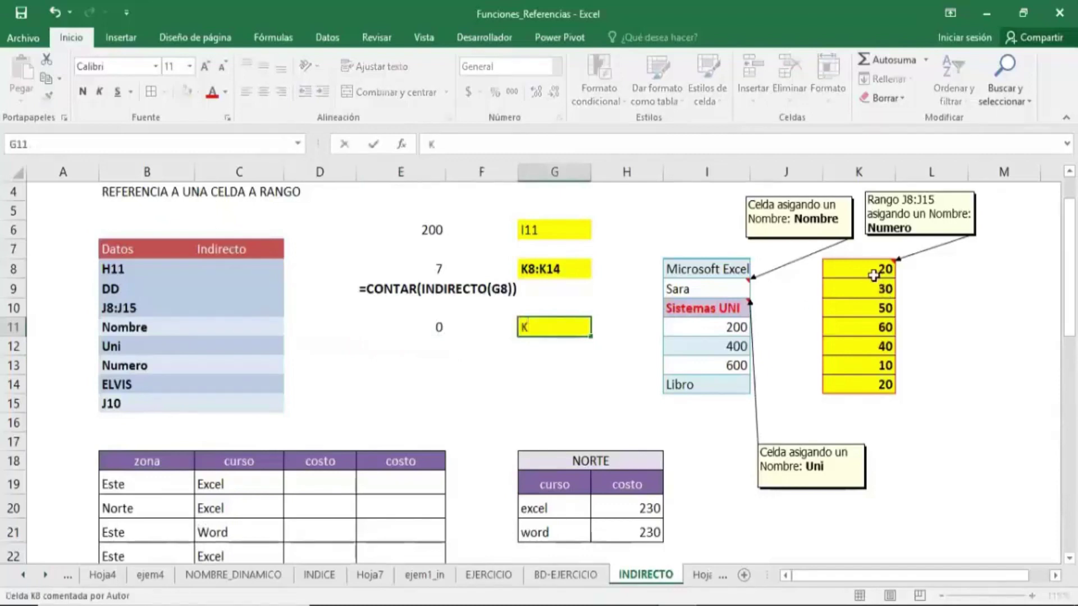
text(8)
key(Return)
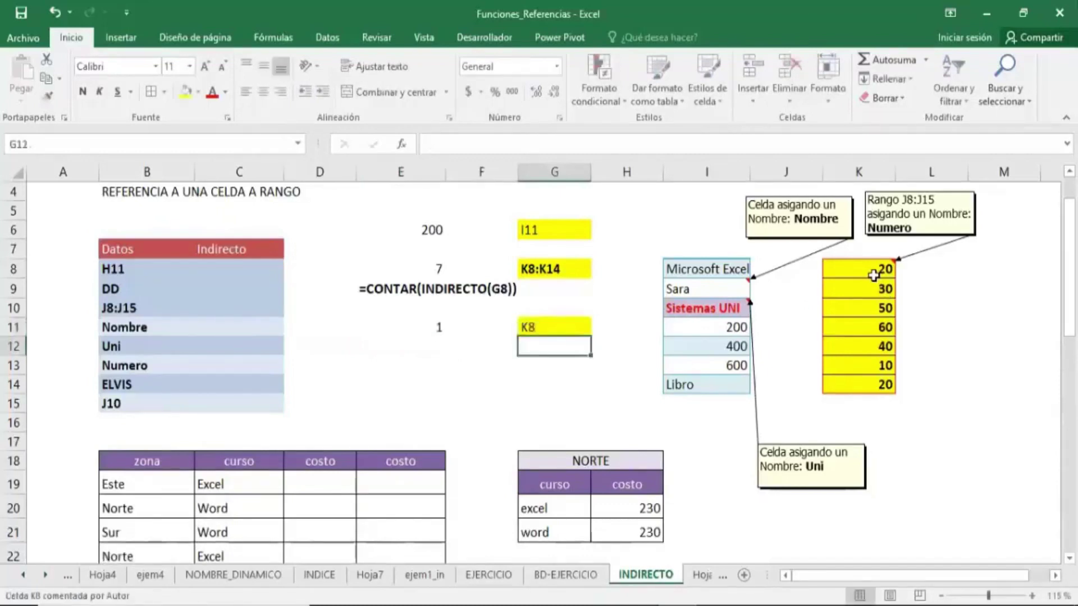
click(547, 326)
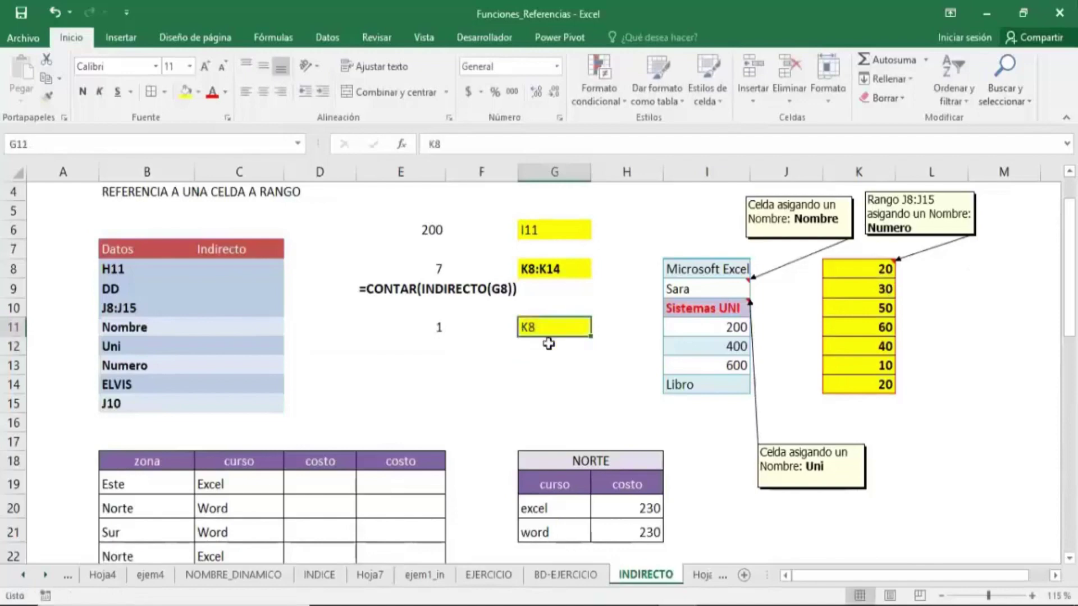
drag(591, 172, 633, 172)
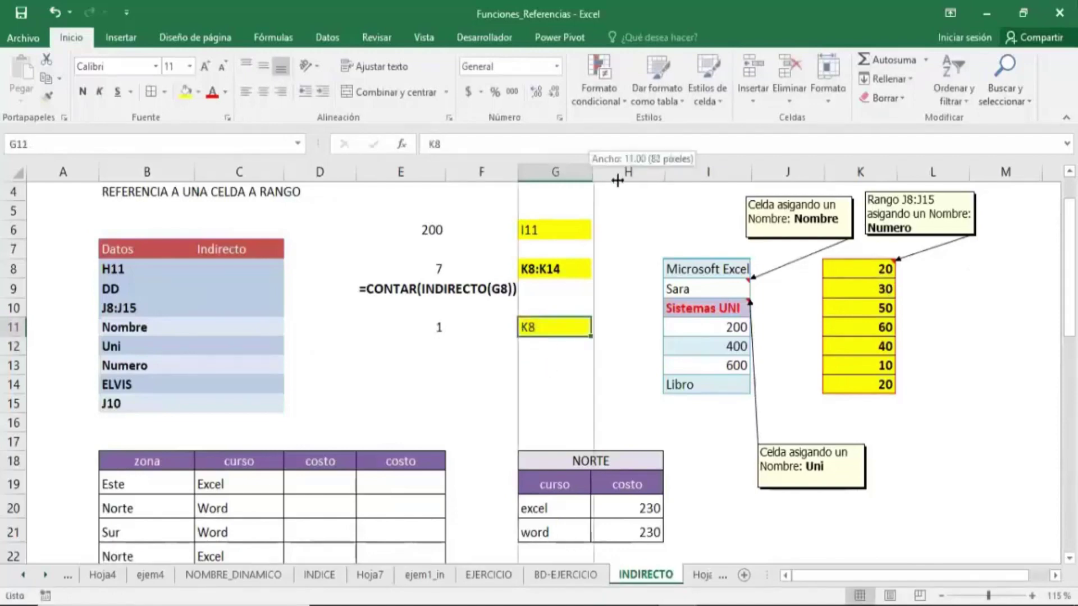
click(559, 379)
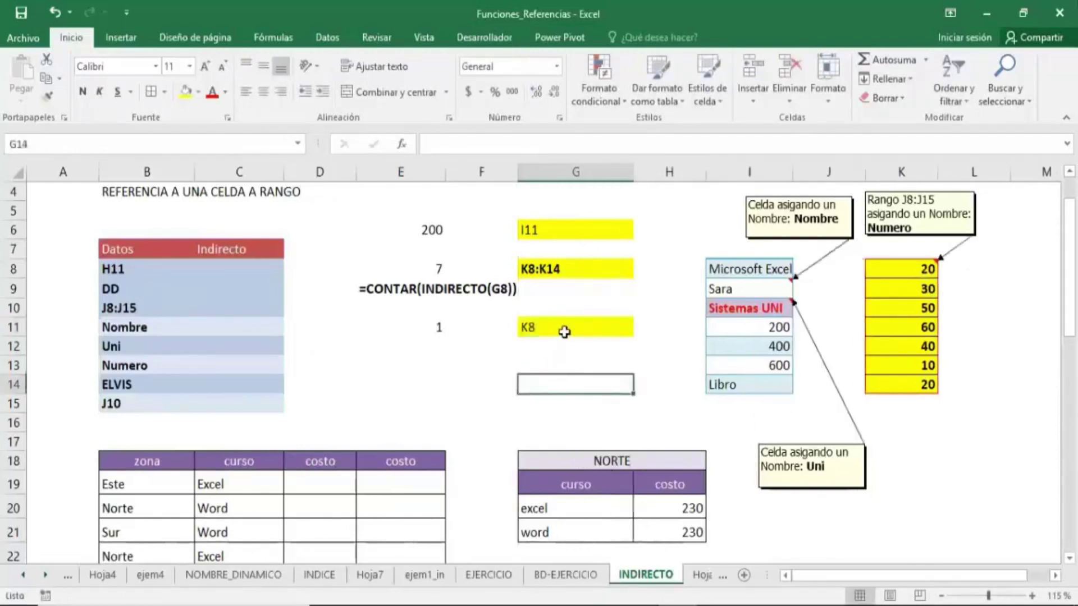
- Replace G11 with CANTIDADES so E11 counts 7 values
click(564, 331)
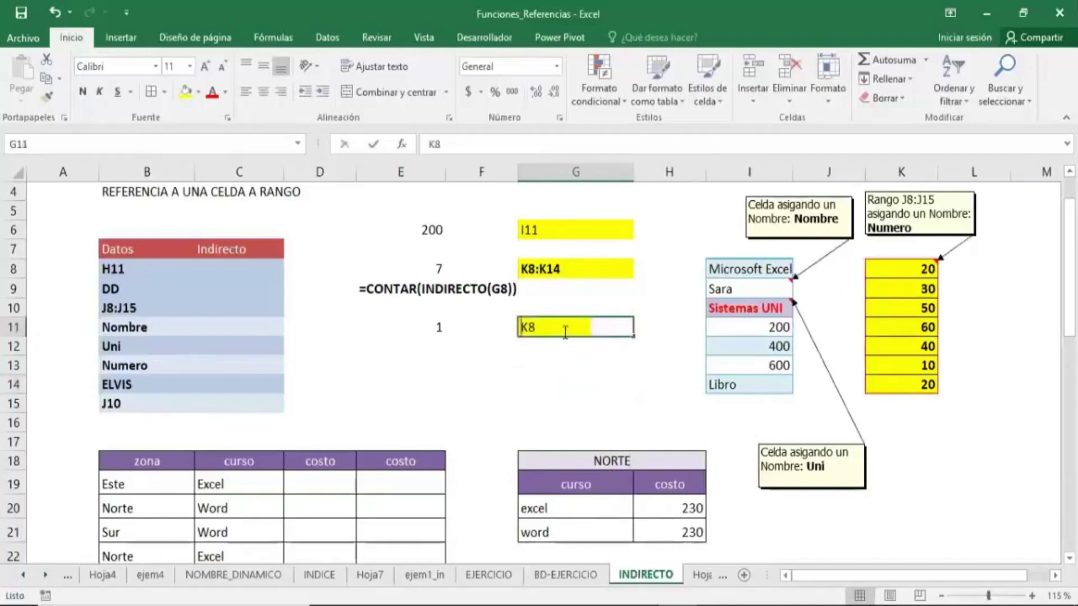
text(CANTI)
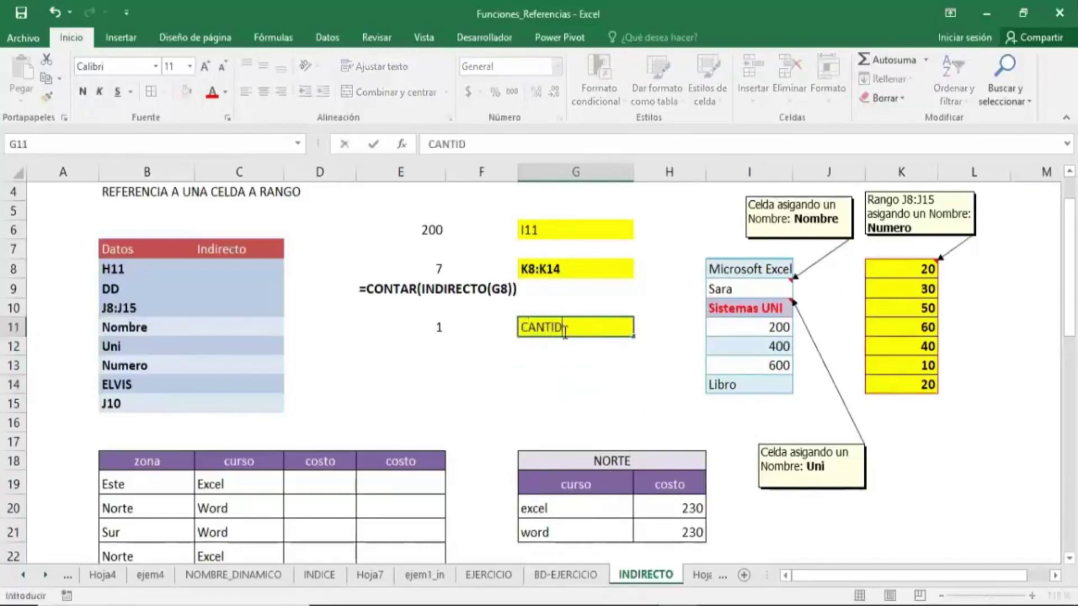
text(DES)
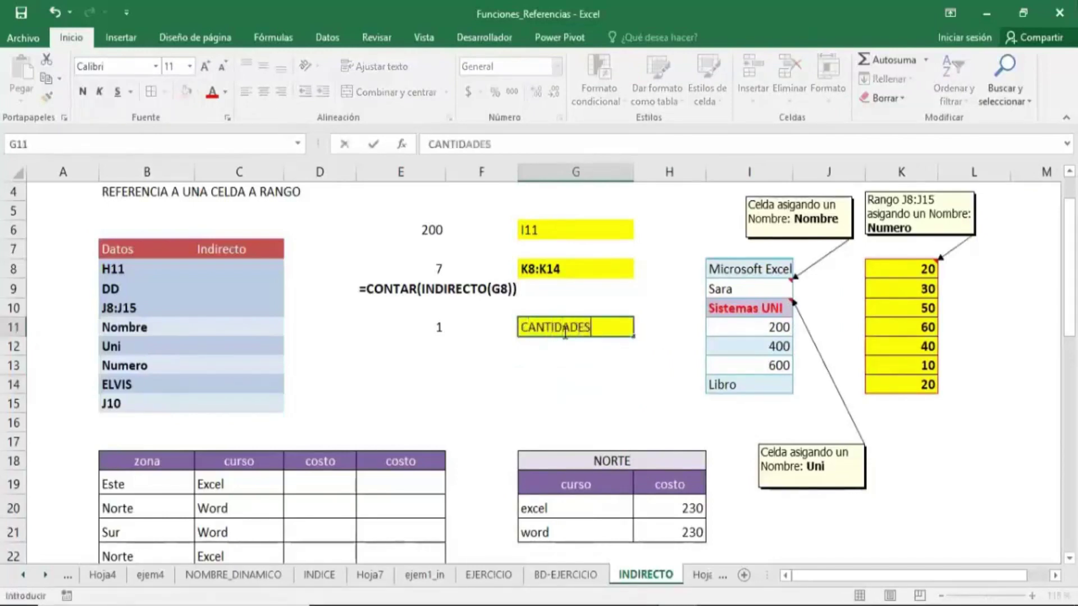
key(Return)
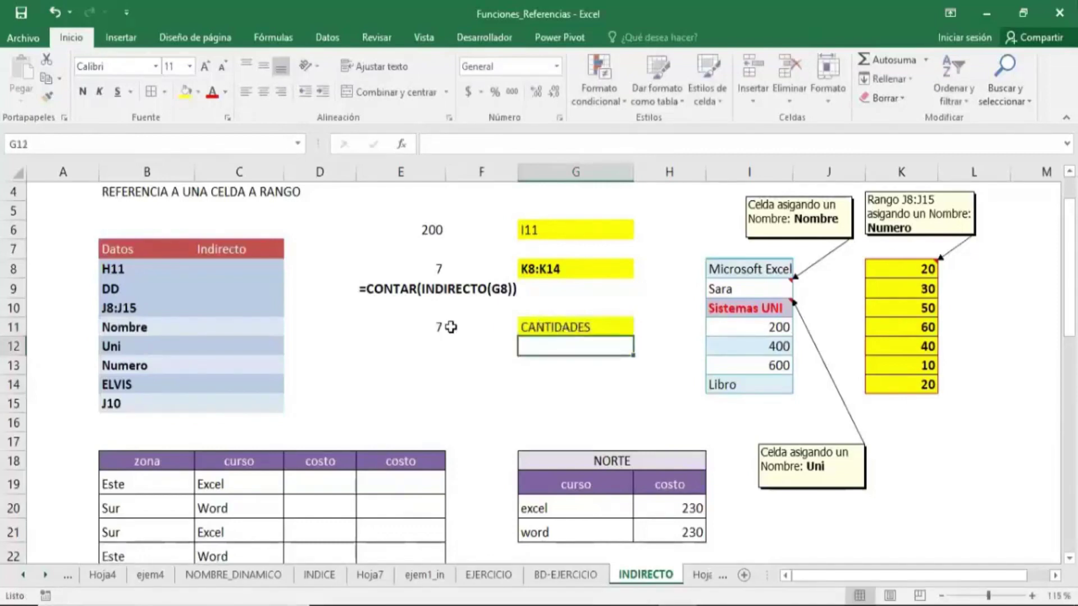
click(441, 326)
click(562, 331)
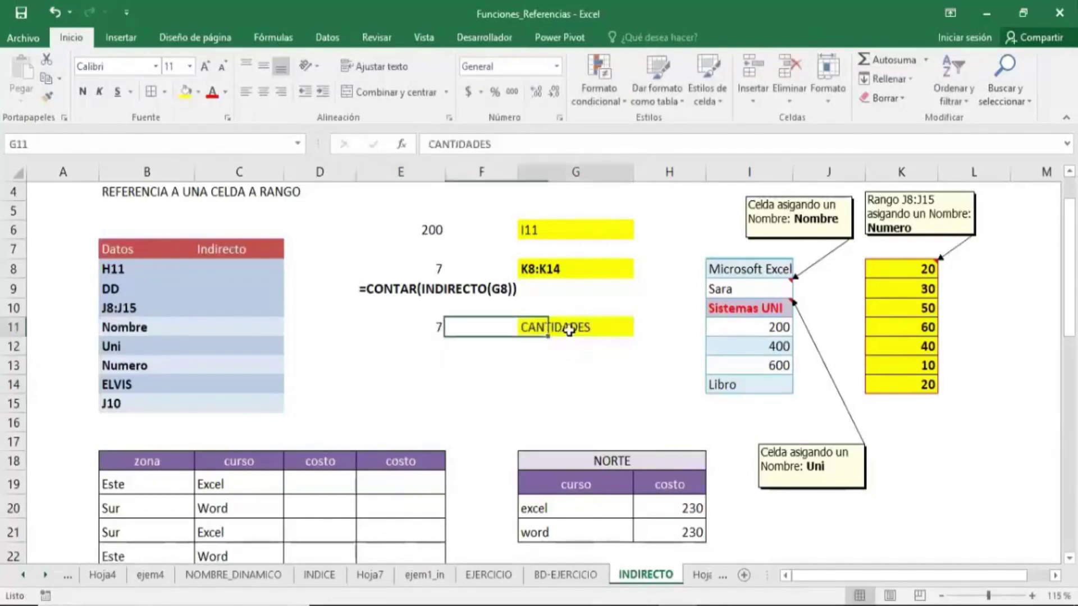
click(411, 353)
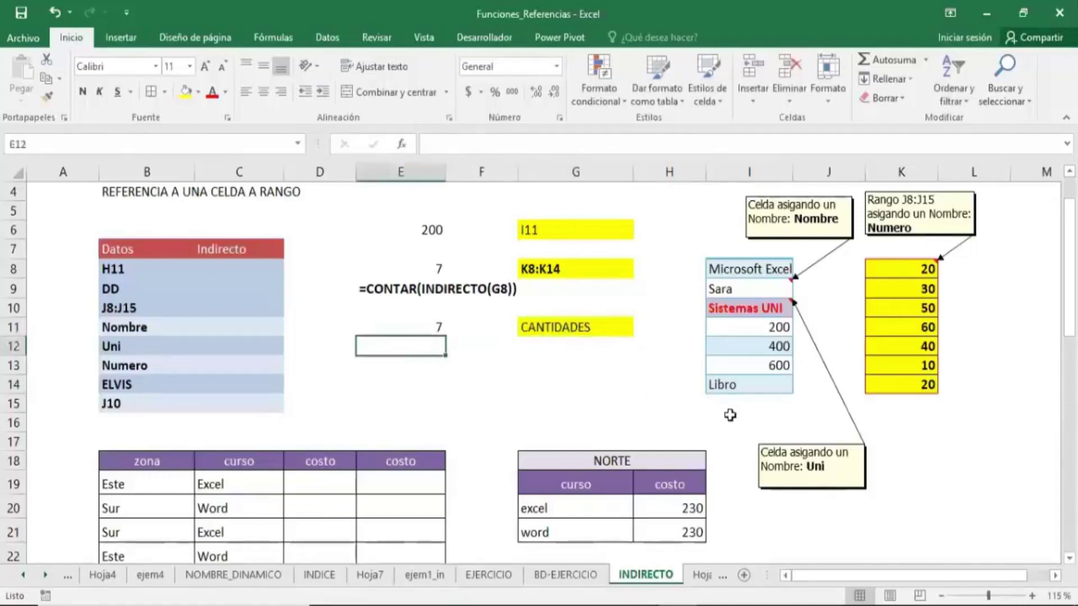
- Enter =FORMULATEXTO(E11) in E12 to show E11's formula as text
text(=FOR)
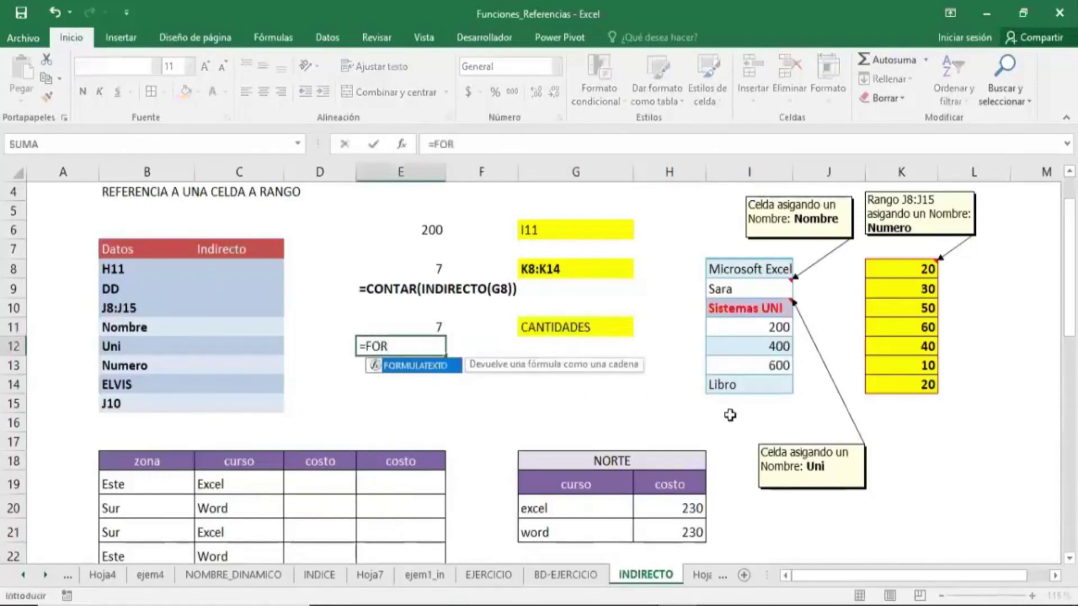
key(Tab)
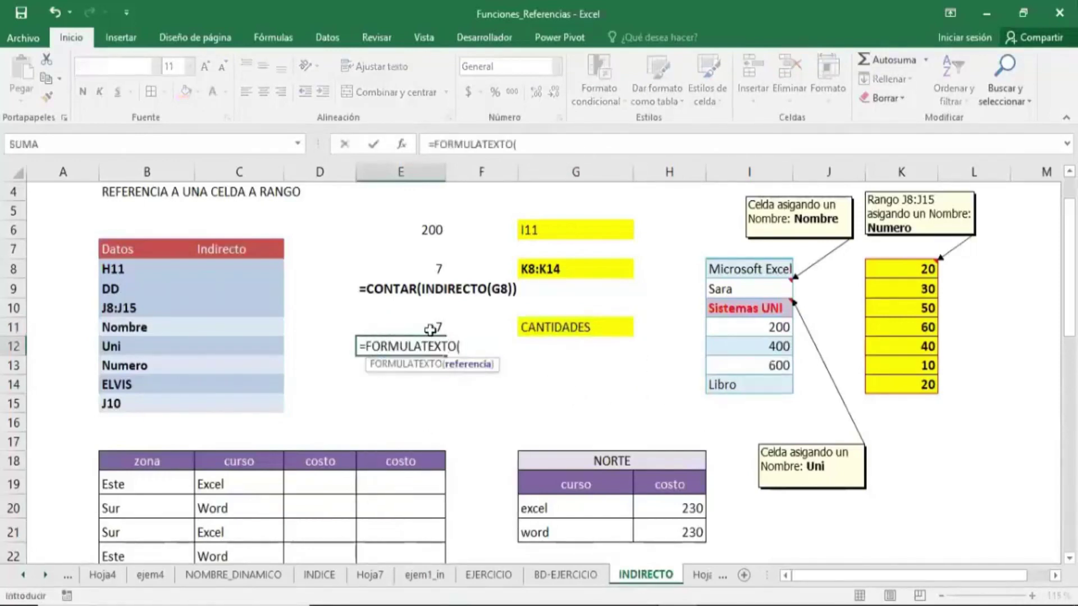
click(430, 329)
key(Return)
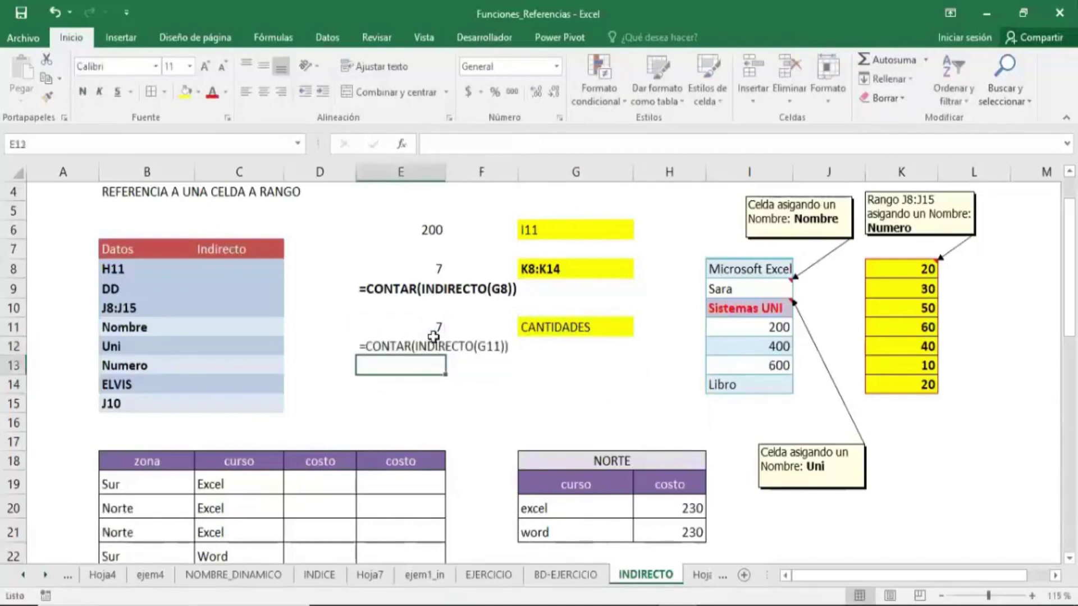
- Make E12 bold with a larger font, and increase E9's font size two steps
click(430, 346)
click(83, 91)
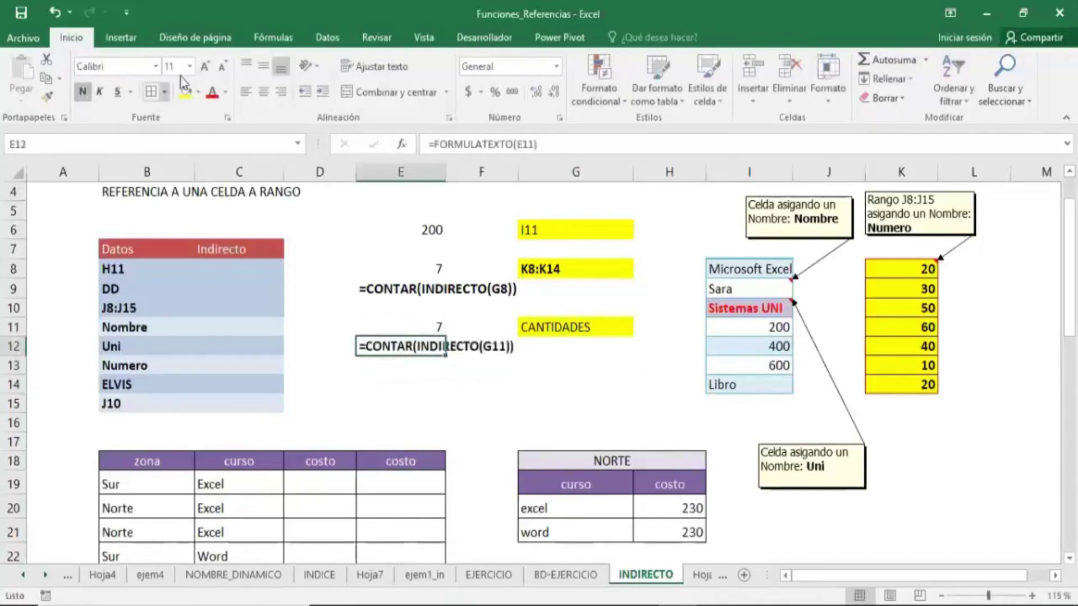
click(204, 69)
click(421, 289)
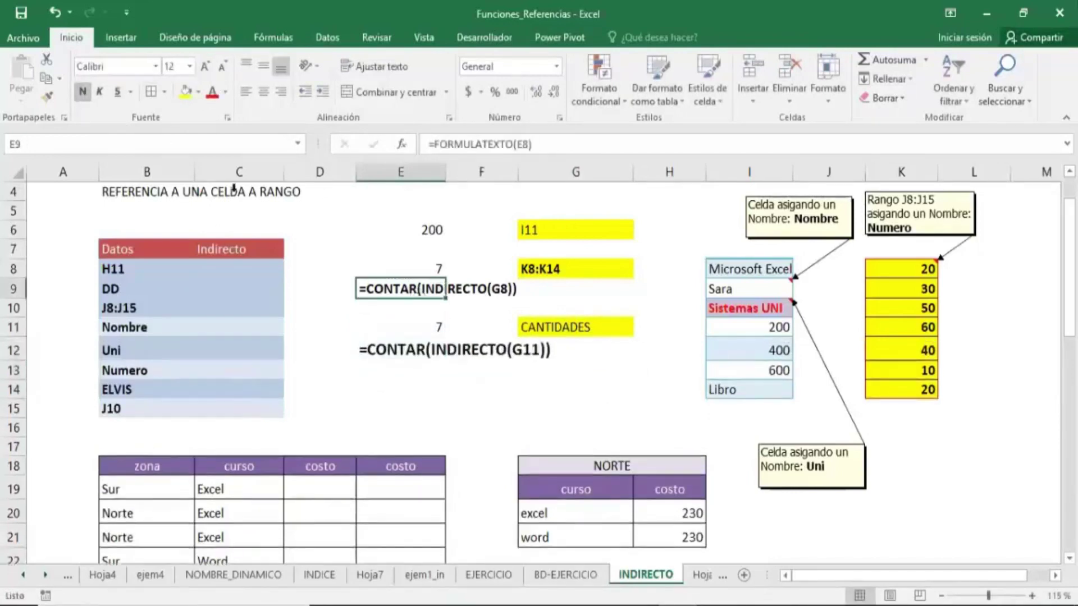
click(205, 66)
click(205, 66)
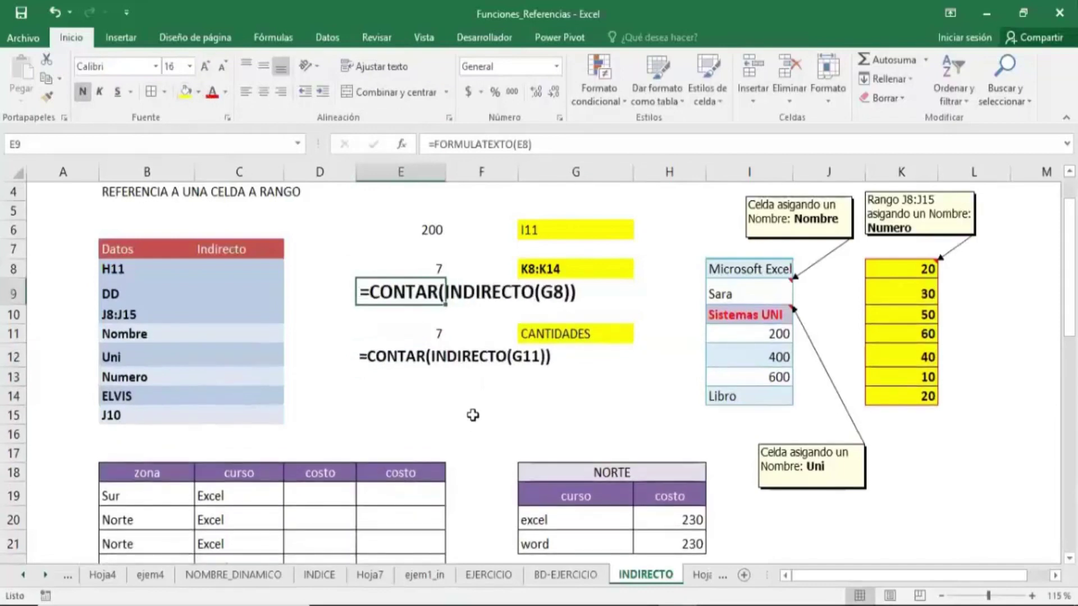
click(475, 415)
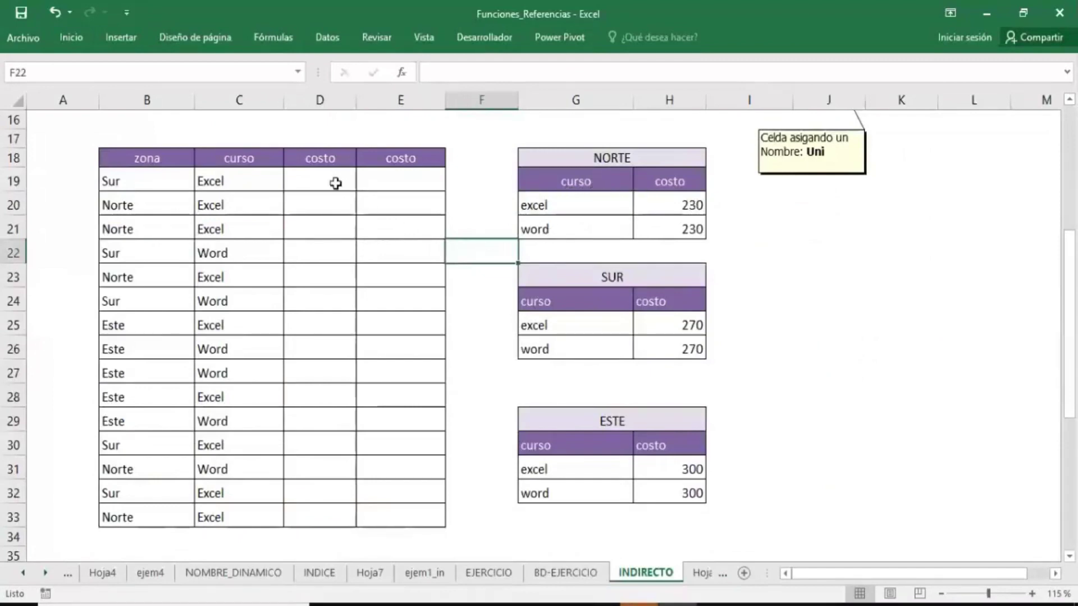
click(141, 180)
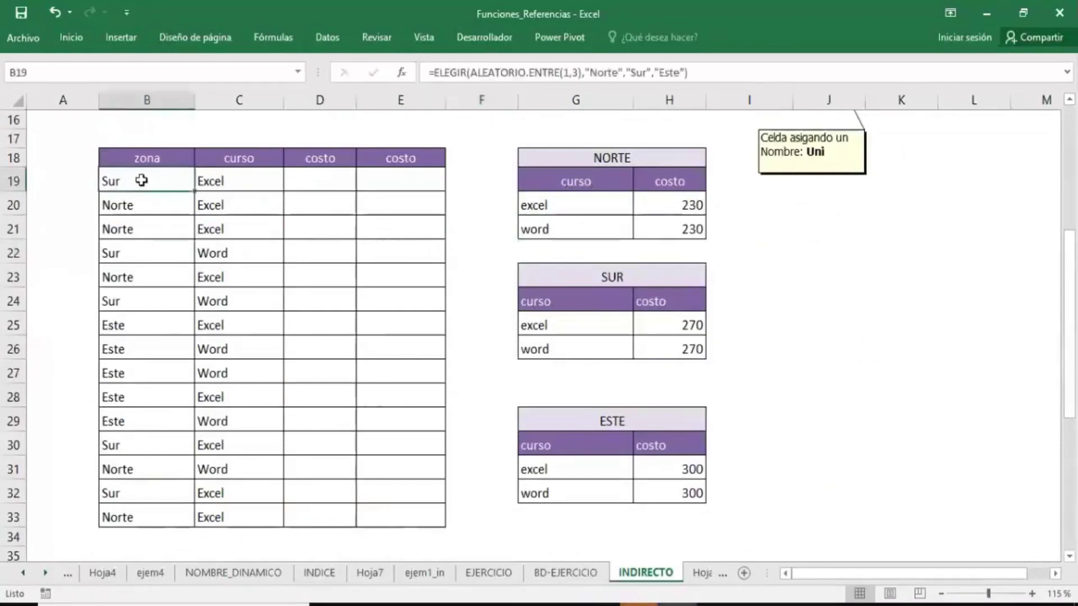
click(220, 179)
click(306, 179)
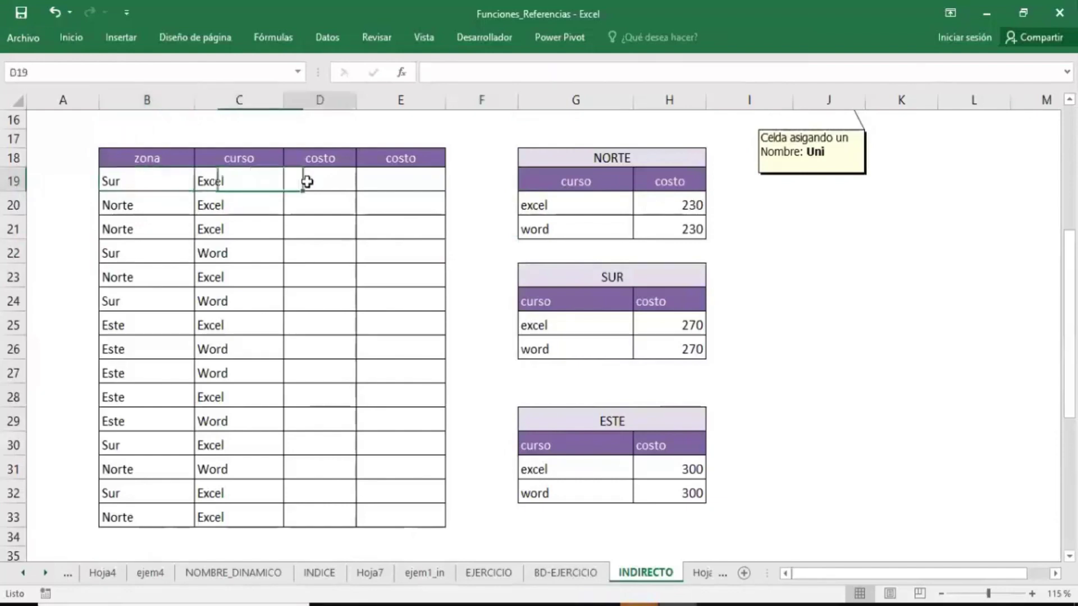
drag(613, 184, 654, 228)
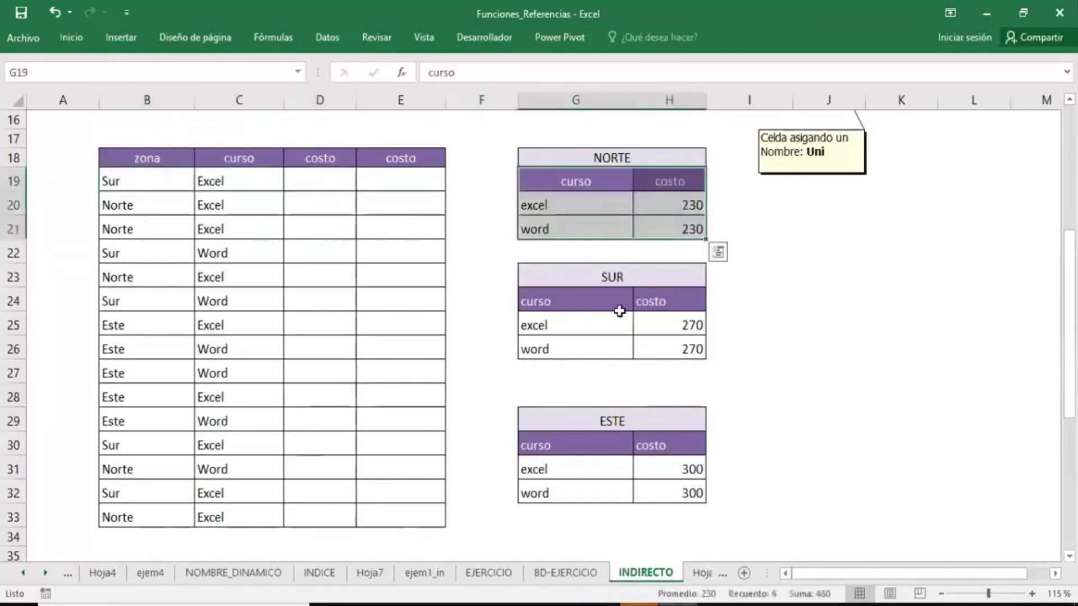
drag(617, 306, 658, 350)
mouse_move(609, 448)
mouse_down()
mouse_move(640, 453)
mouse_move(645, 494)
mouse_move(660, 493)
mouse_up()
click(616, 469)
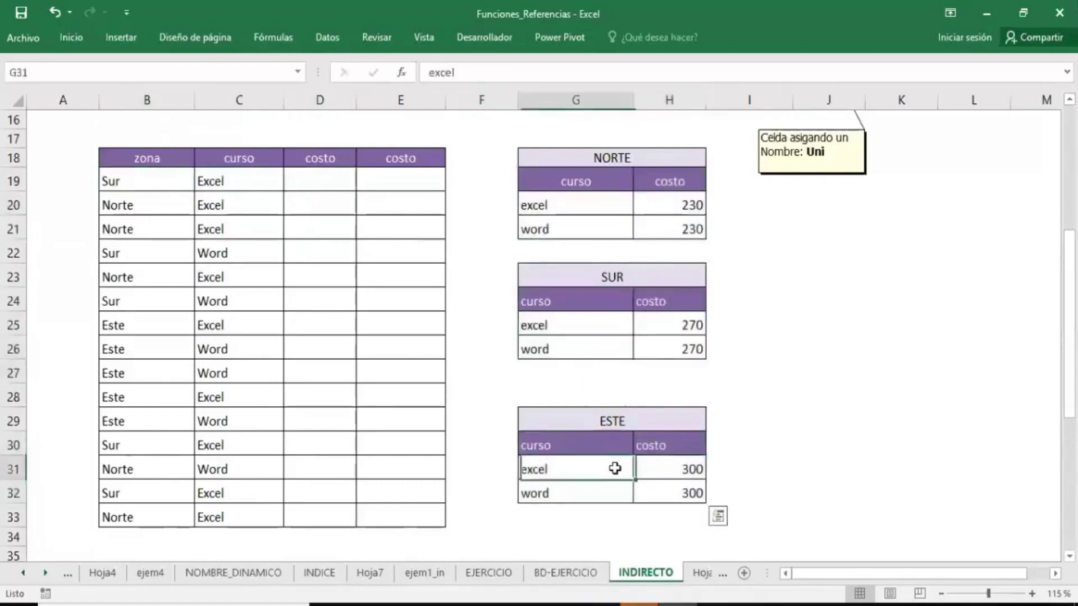
click(646, 469)
click(679, 326)
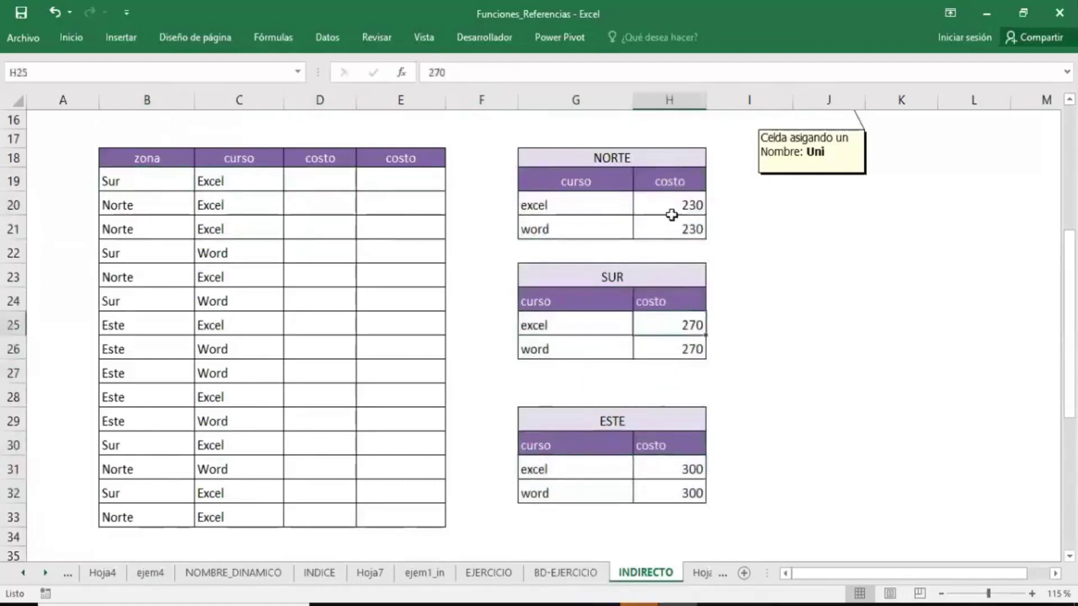
click(673, 208)
click(669, 232)
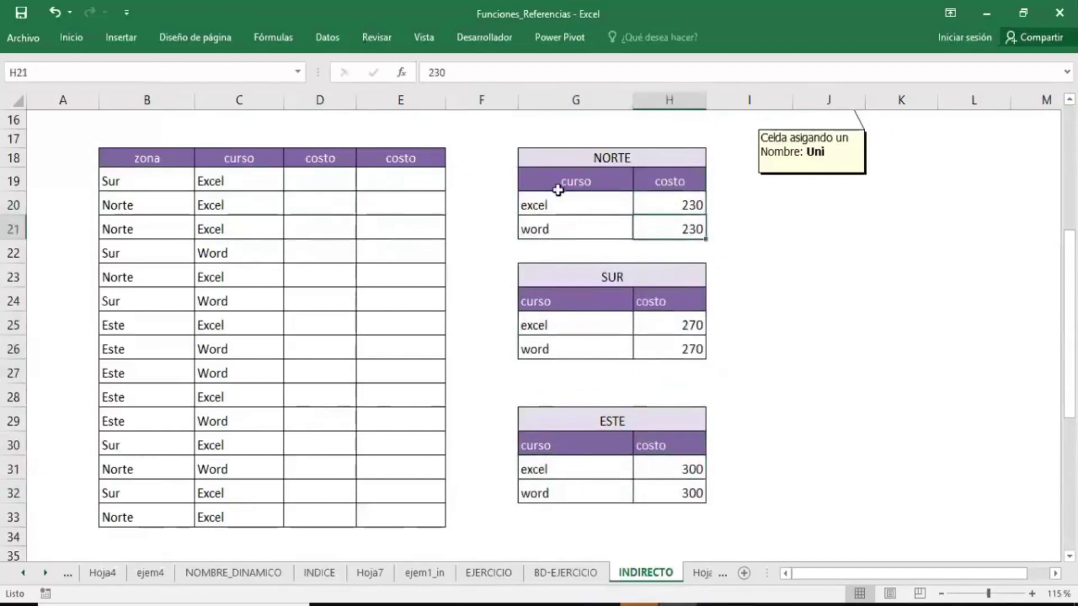
drag(558, 189, 657, 232)
drag(595, 184, 656, 228)
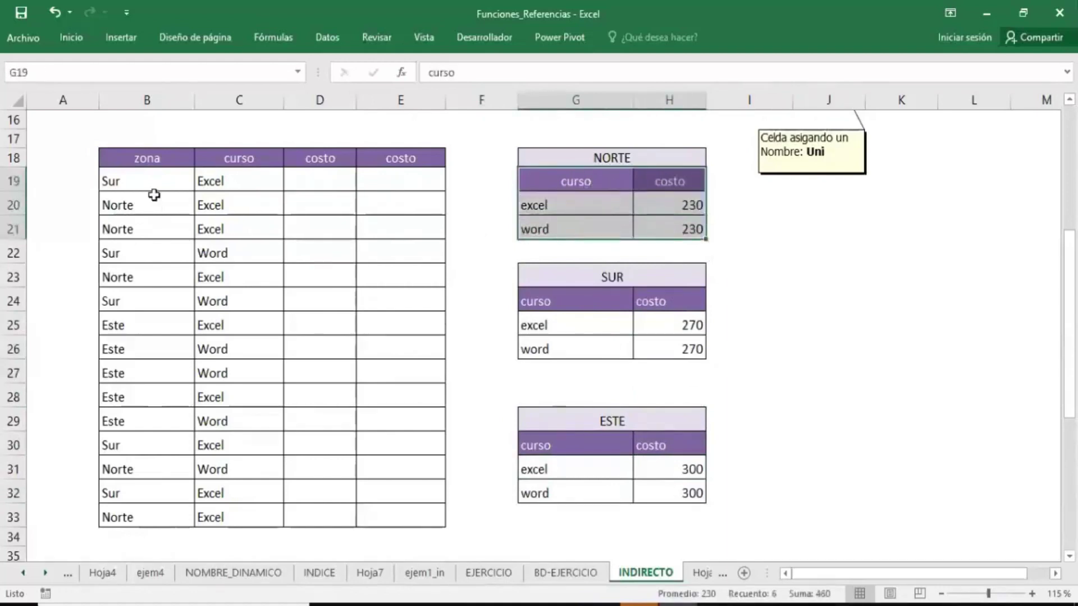
drag(146, 184, 137, 519)
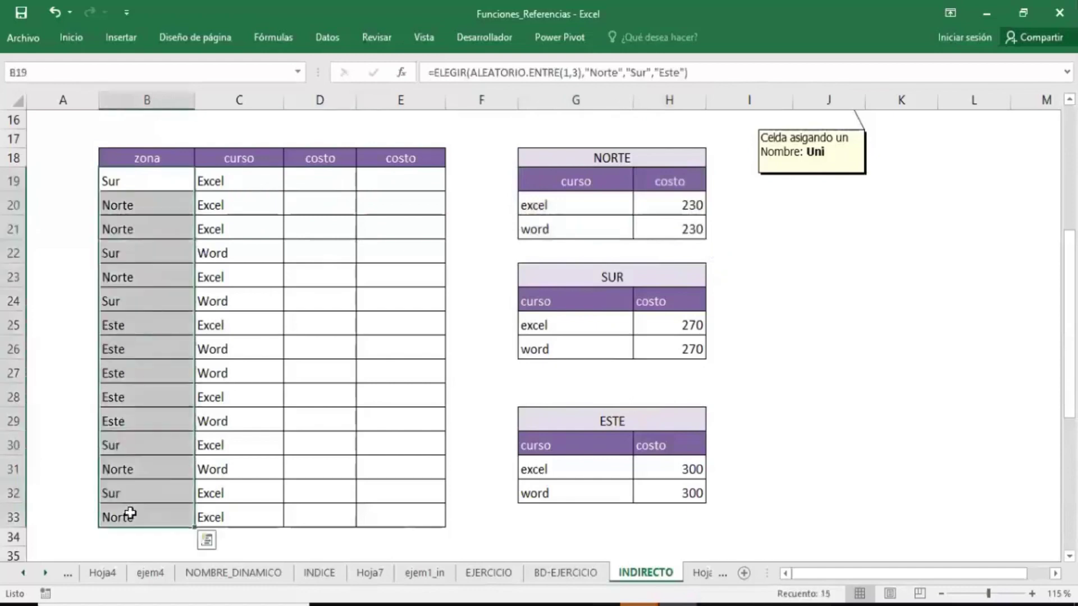
click(140, 183)
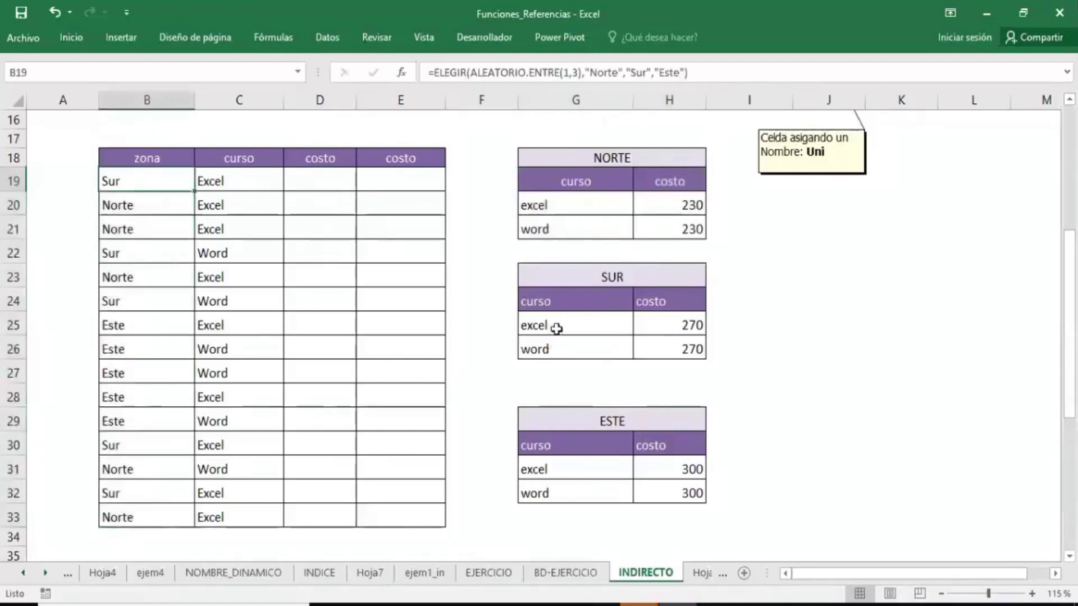
click(568, 309)
drag(569, 309, 652, 351)
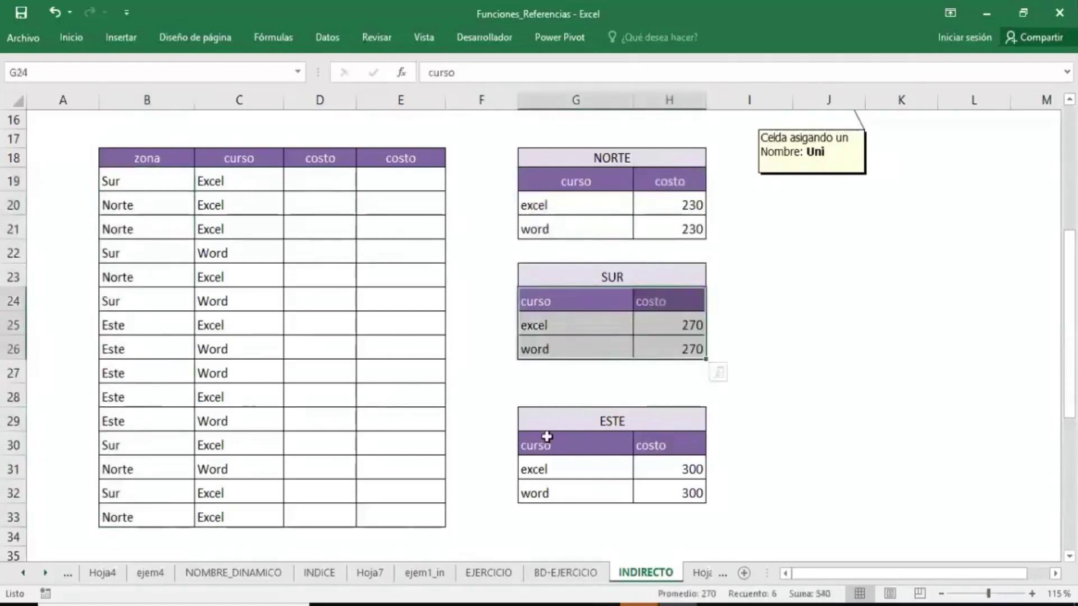
click(581, 456)
drag(581, 457, 668, 490)
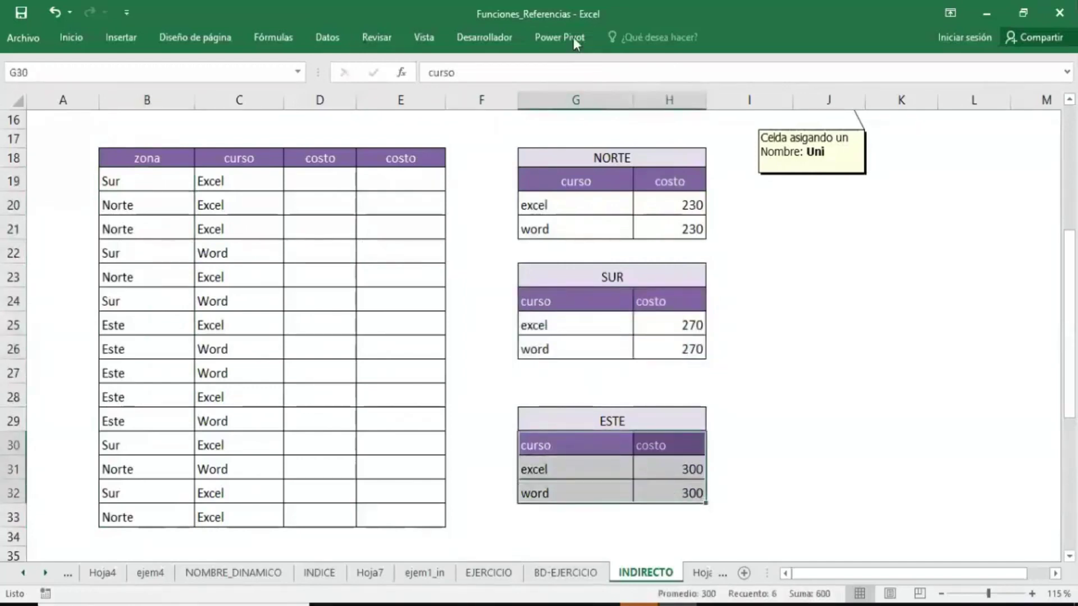
drag(575, 180, 662, 228)
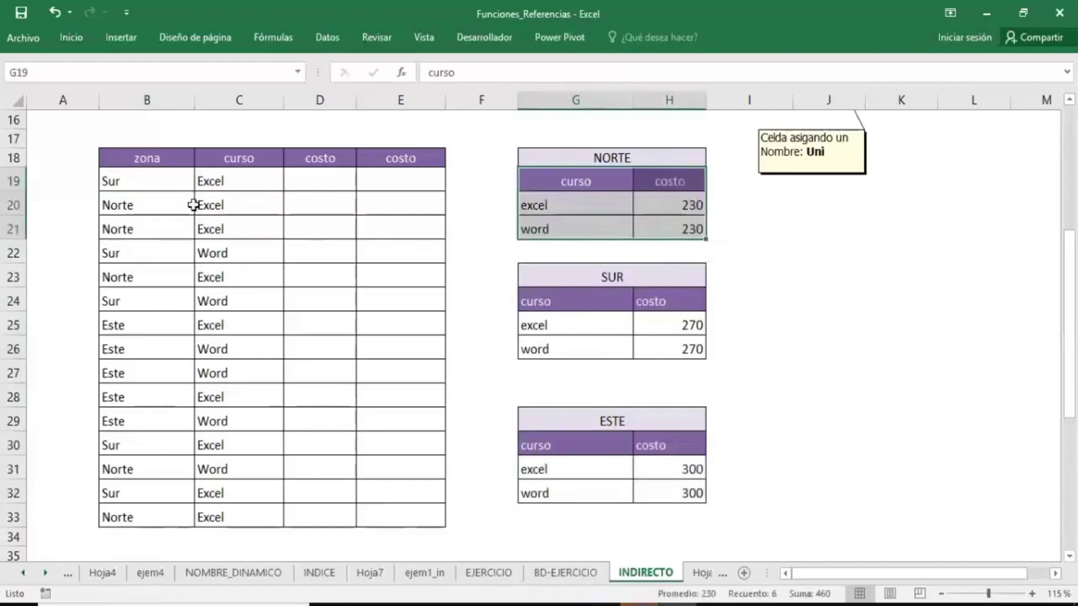
click(173, 183)
click(70, 37)
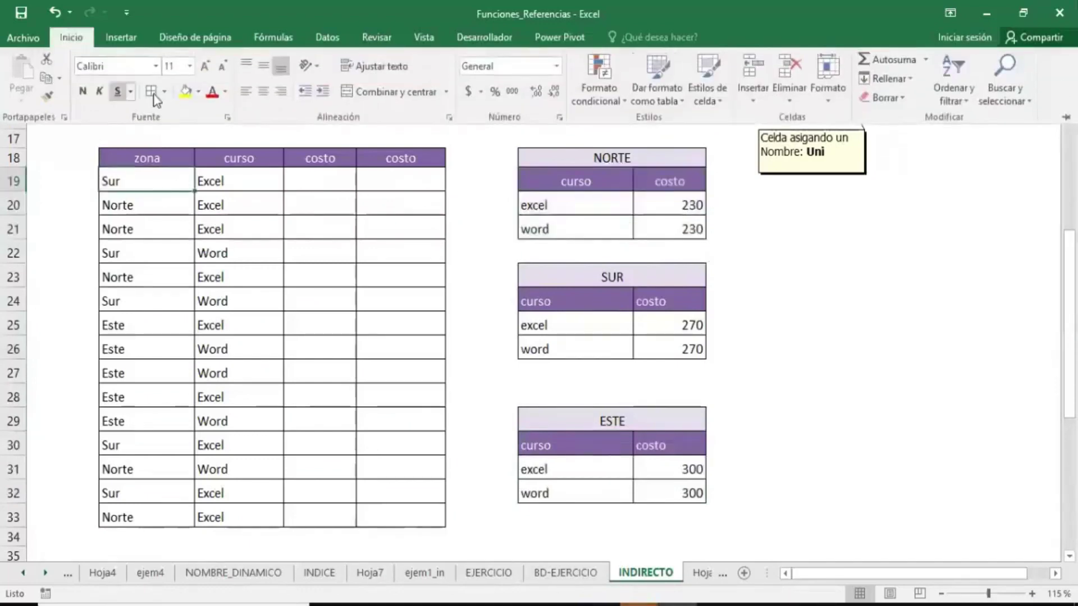
- Give cell B19 a yellow fill and bold text
click(182, 93)
click(83, 94)
click(276, 270)
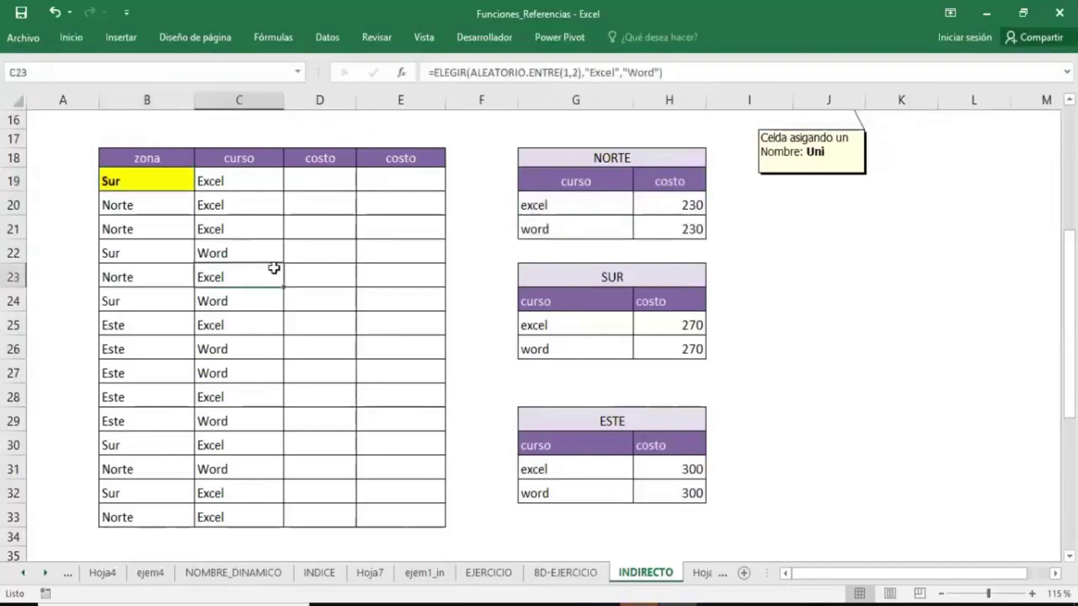
- Name the first two cost tables NORTE (G19:H21) and SUR (G24:H26) via the Name Box
drag(584, 183, 668, 229)
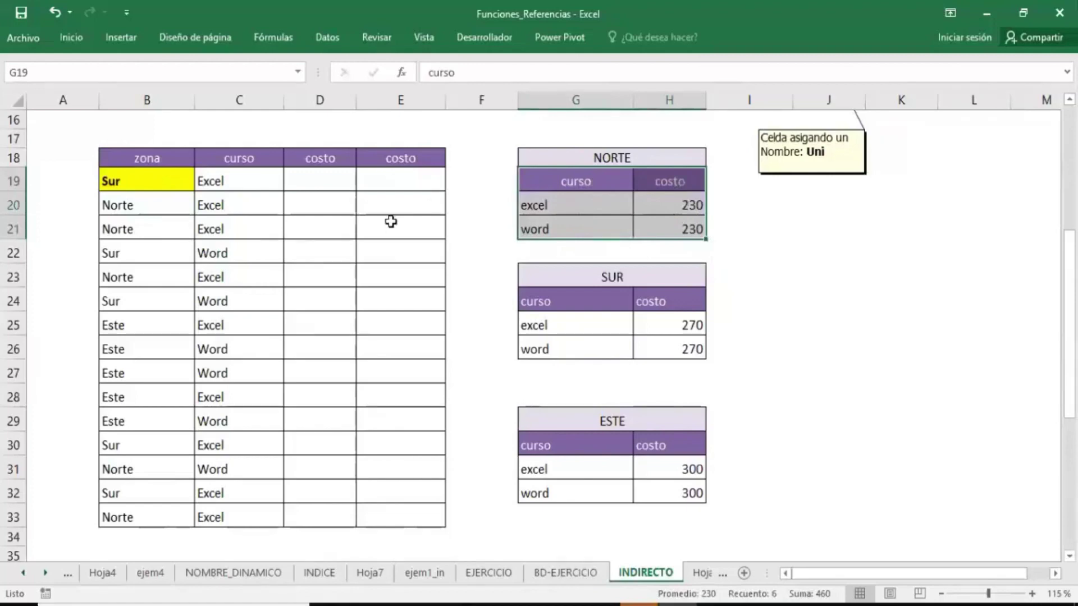
drag(567, 183, 656, 224)
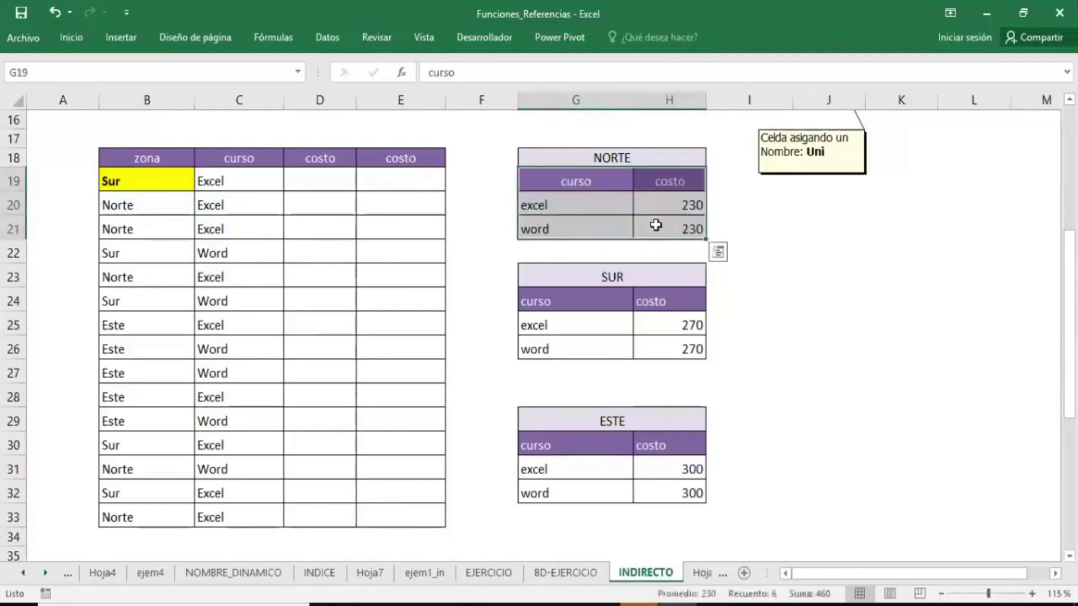
click(117, 73)
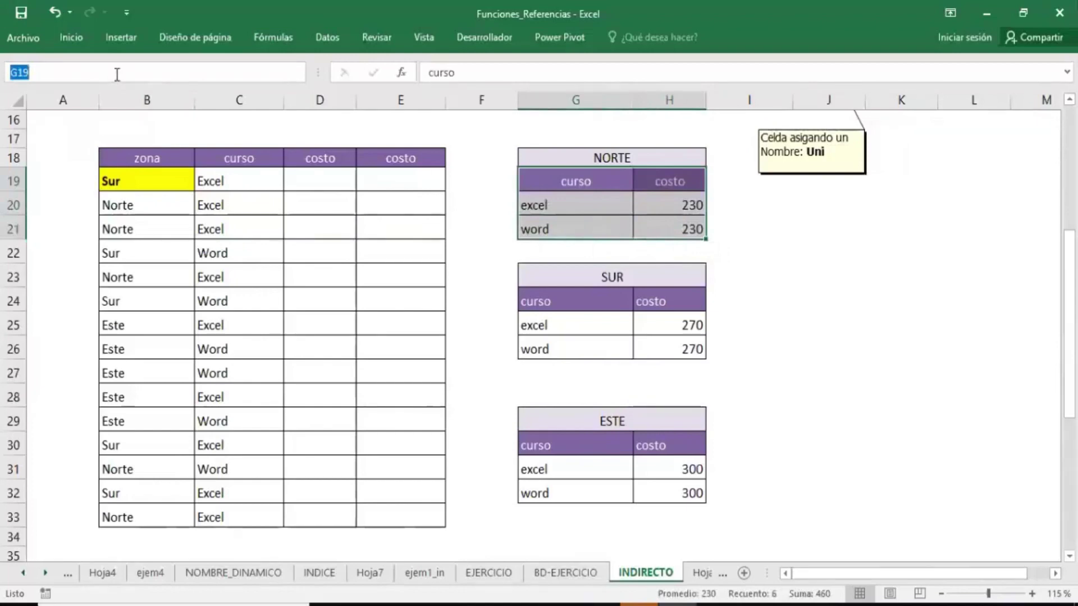
text(NORTE)
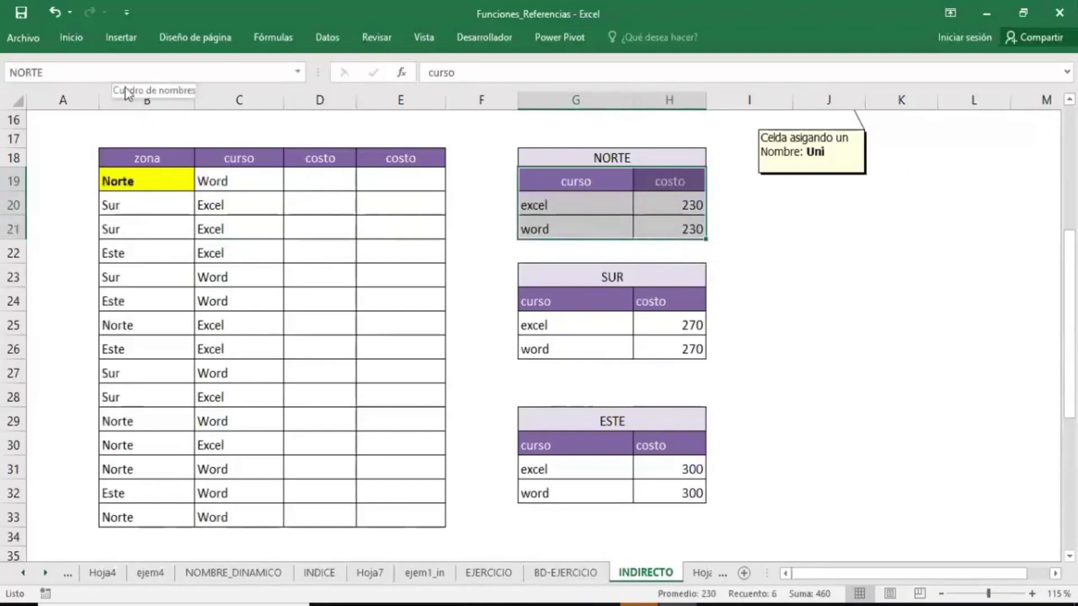
click(580, 307)
drag(625, 325, 645, 344)
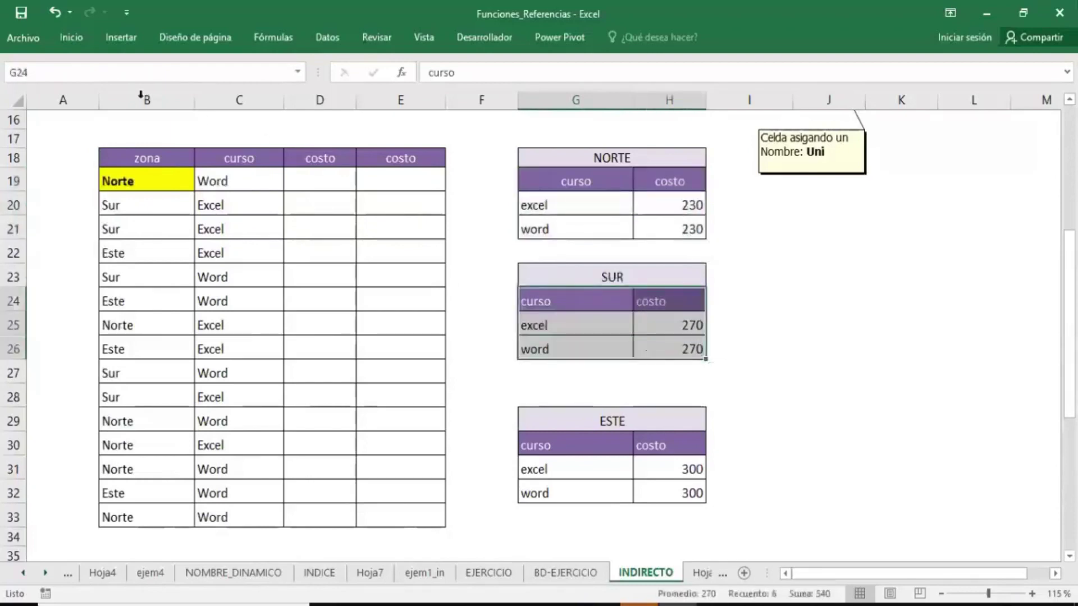
click(107, 81)
text(SUR)
key(Return)
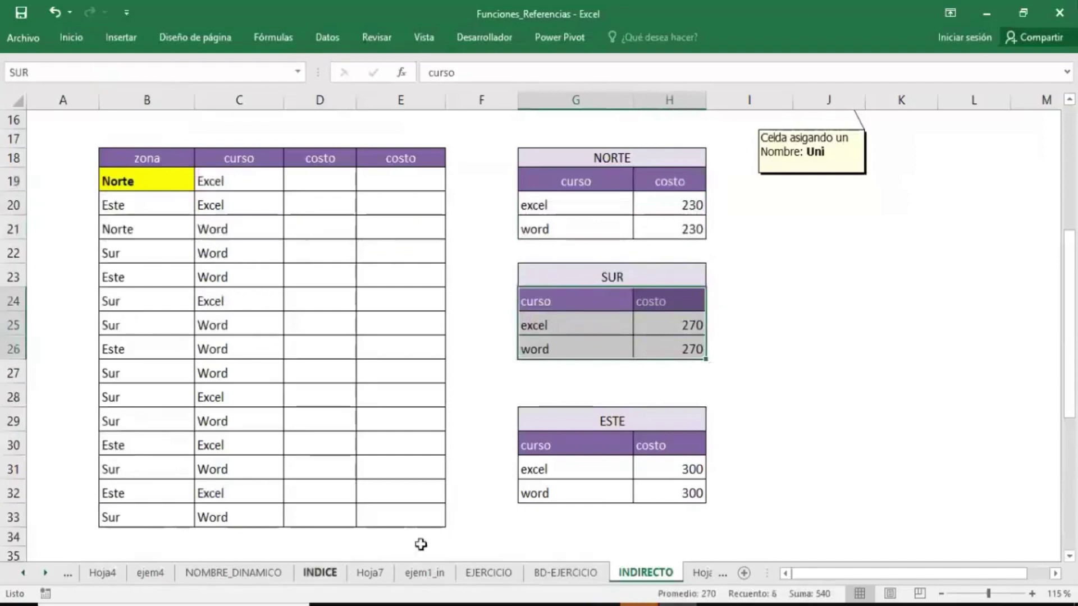
- Name the third cost table G30:H32 ESTE
drag(580, 447, 651, 493)
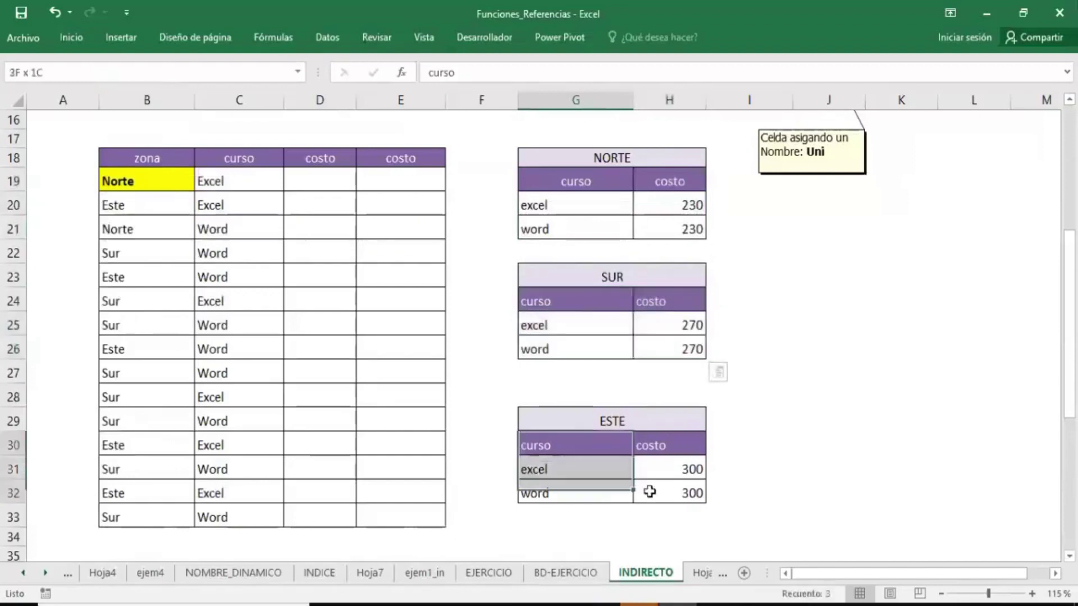
click(56, 73)
text(ESTE)
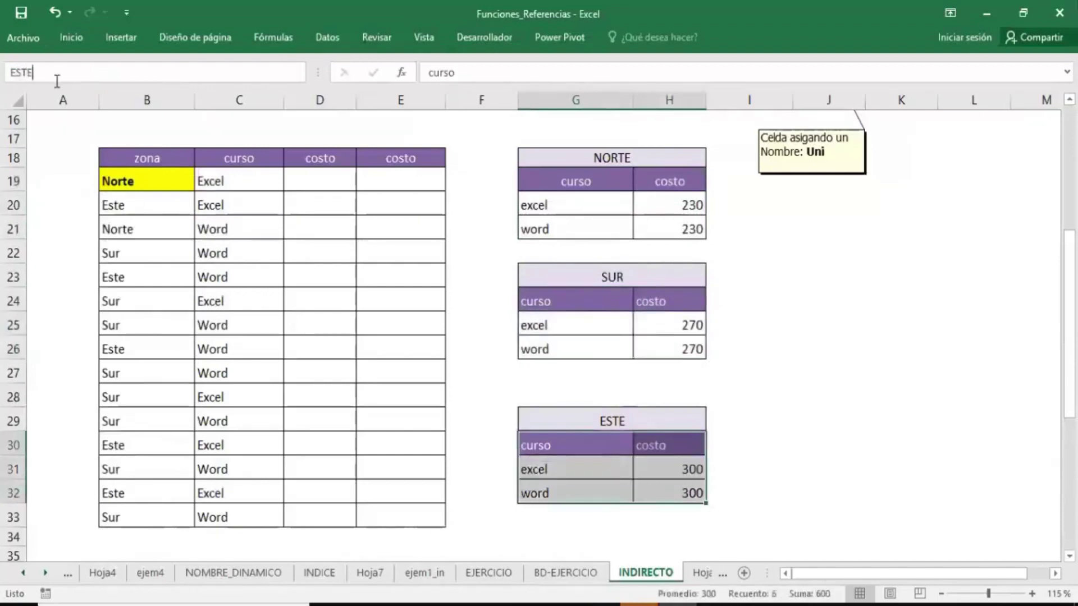
key(Return)
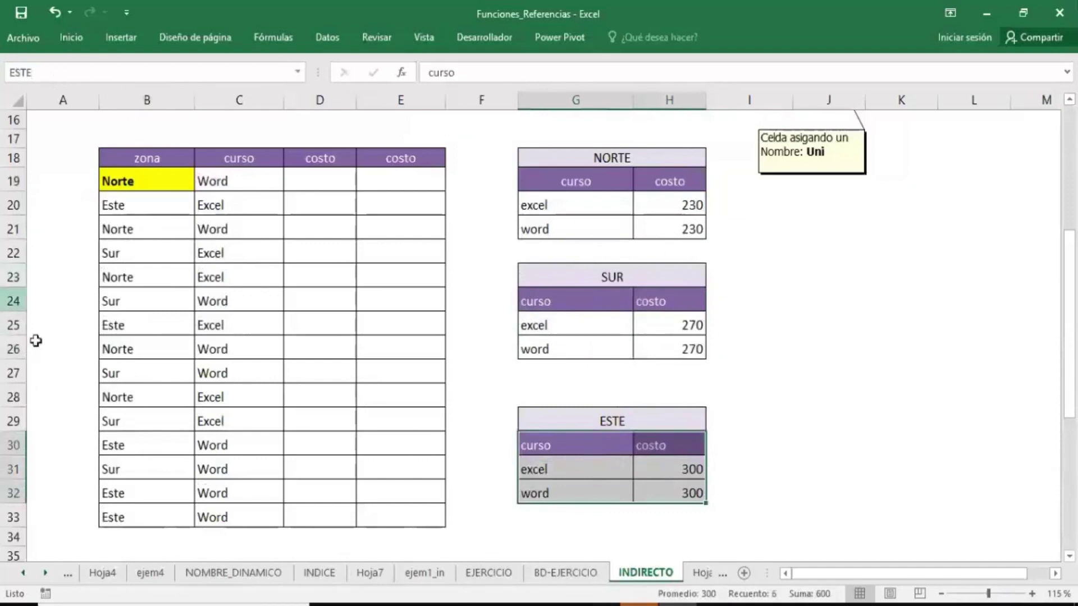
click(328, 184)
- Set D19 to font size 16 and enter a BUSCARV lookup of C19 in the NORTE table
click(72, 37)
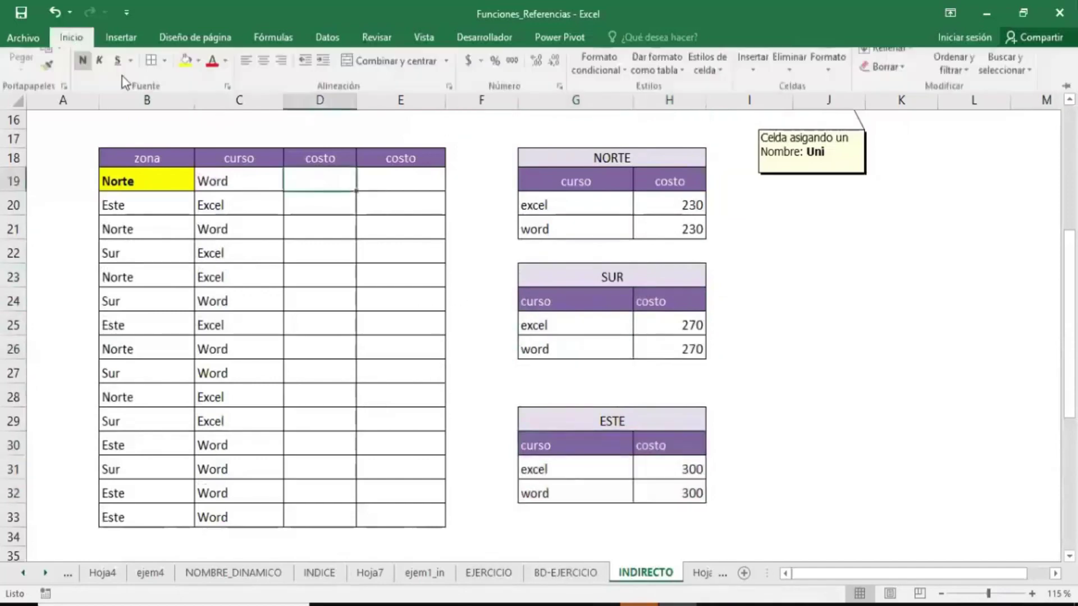
click(205, 66)
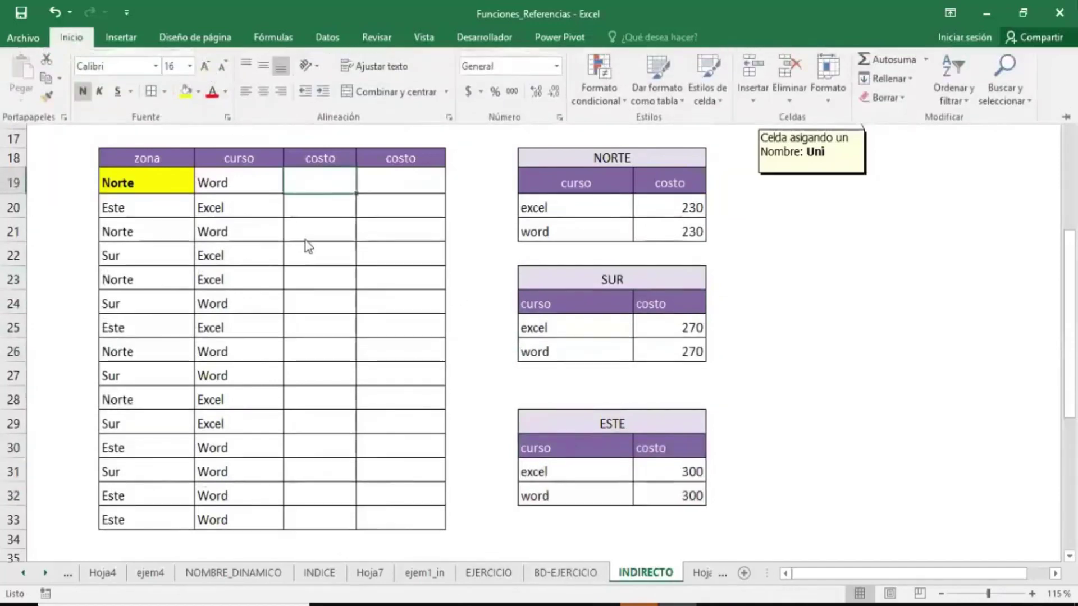
text(=)
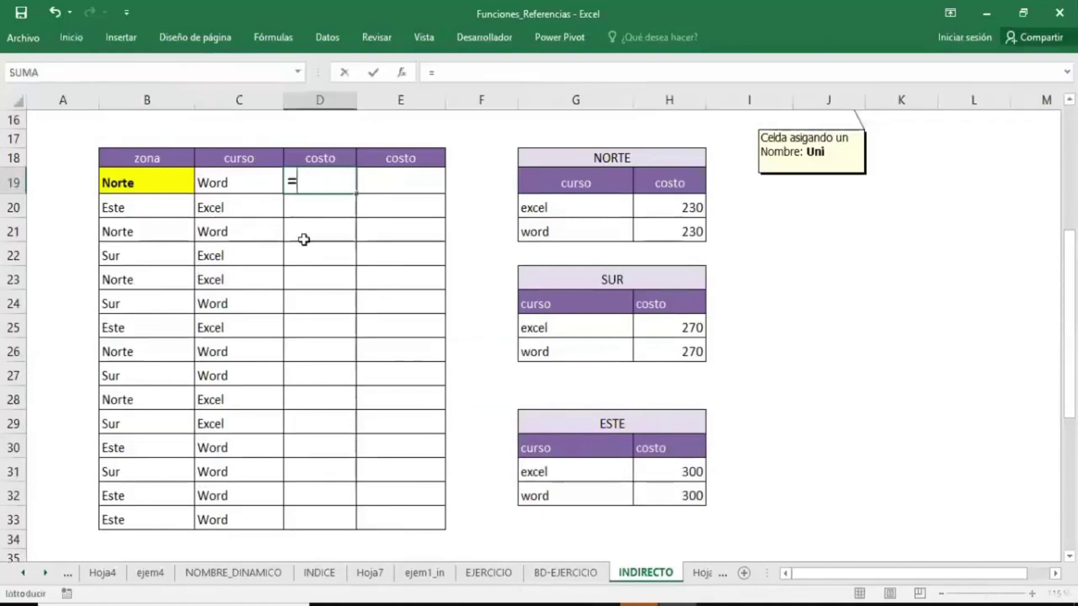
text(BUS)
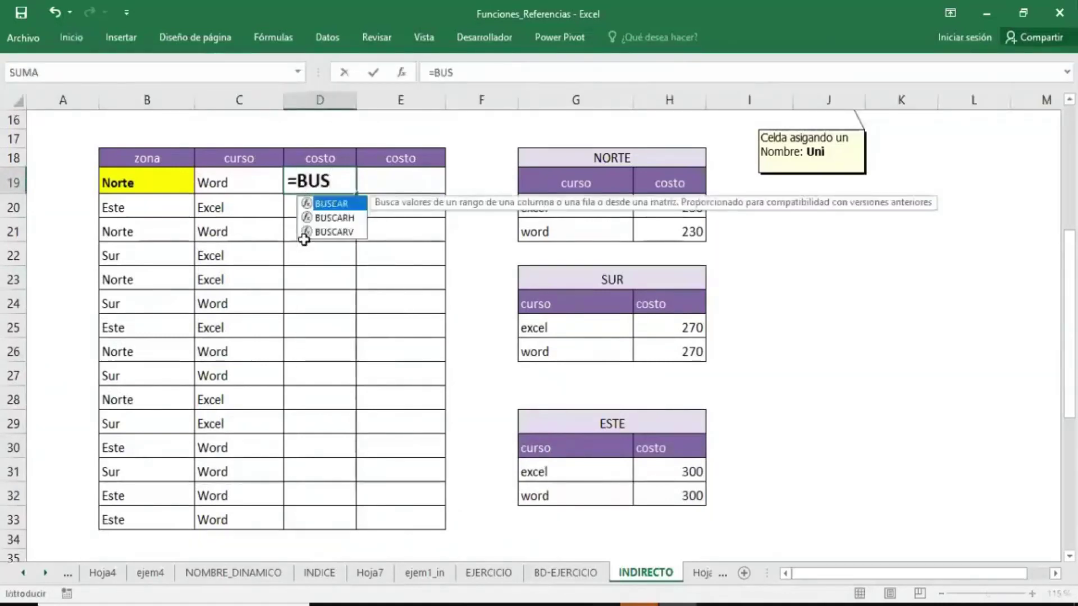
key(Down)
key(Down)
key(Tab)
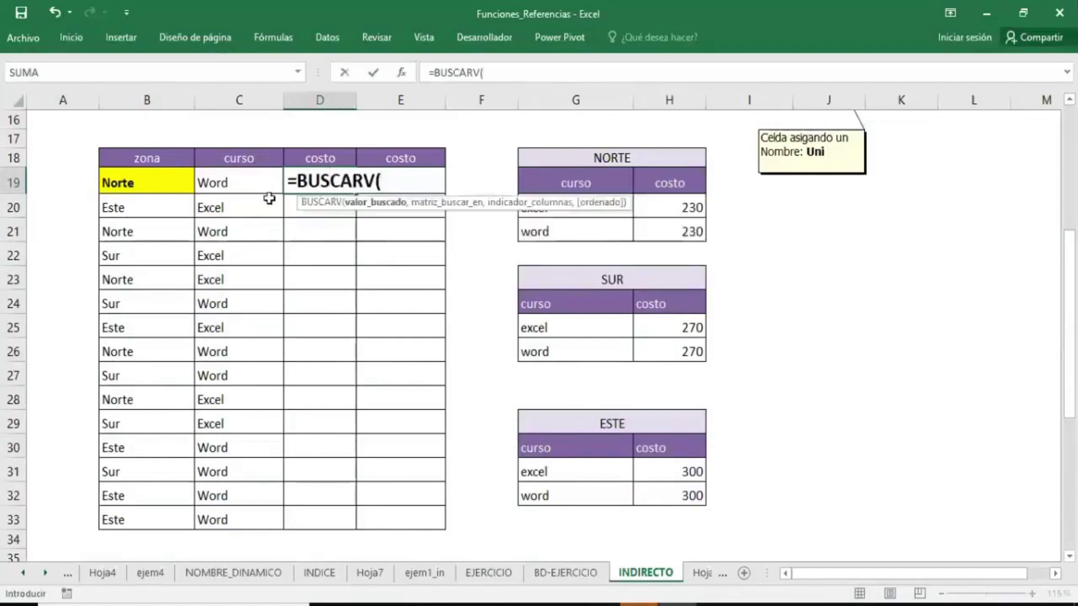
click(257, 185)
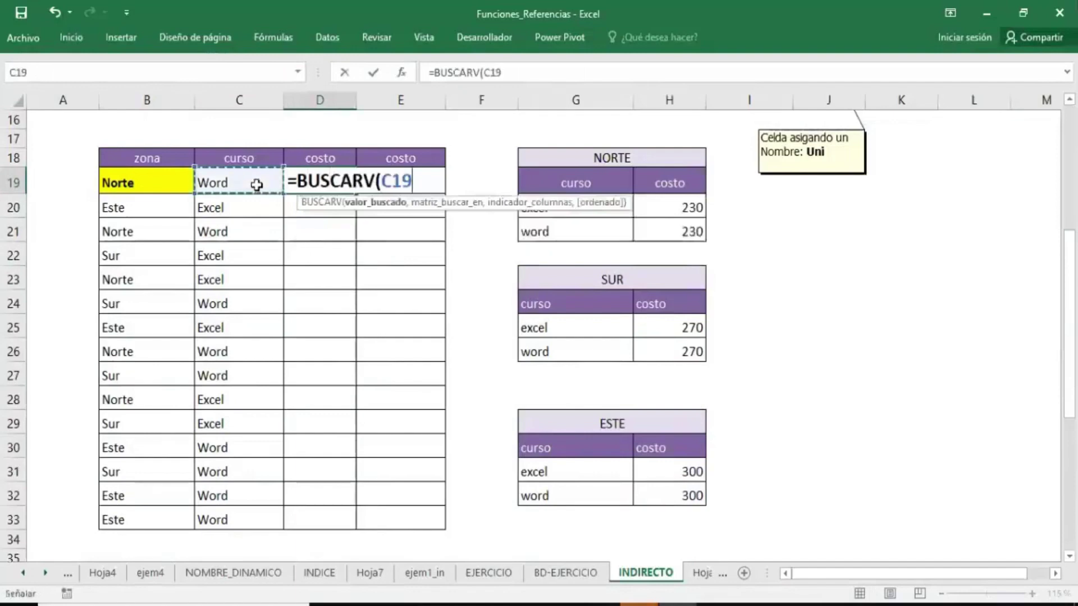
text(,NOR)
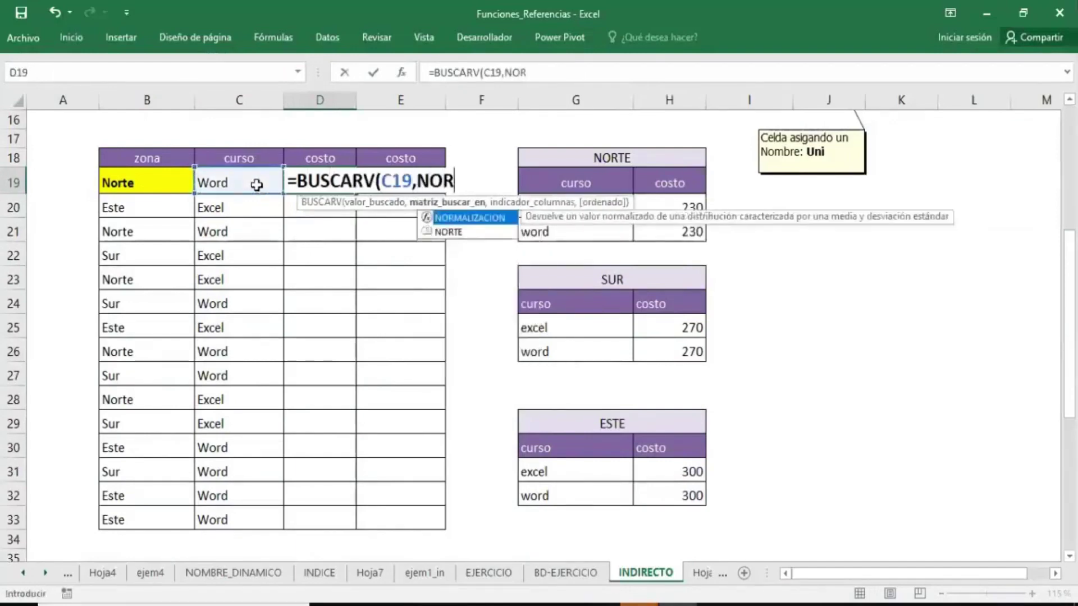
text(TE,2)
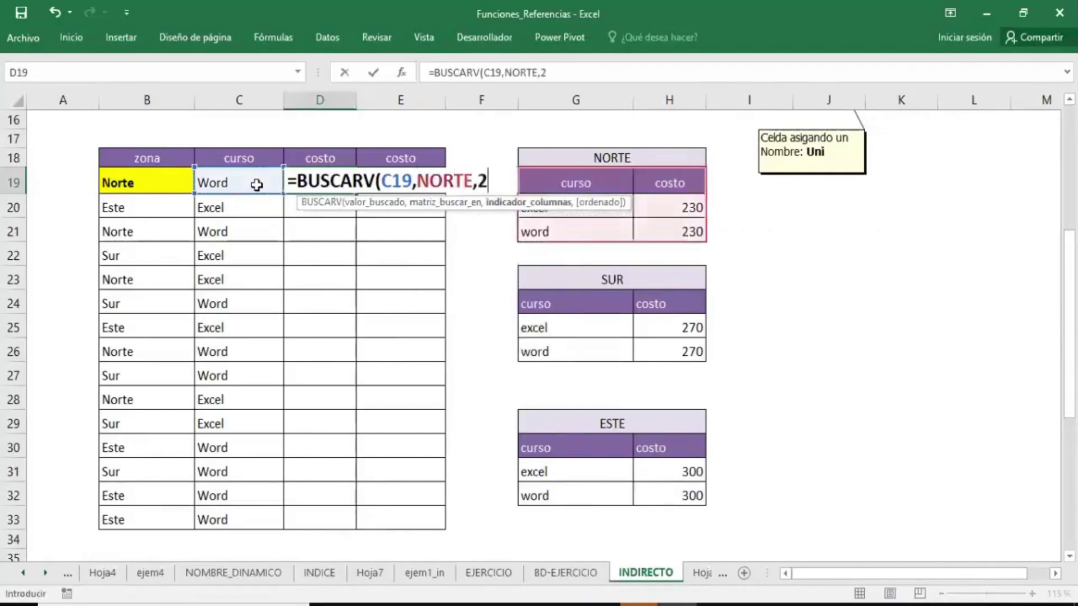
text(,0)
text())
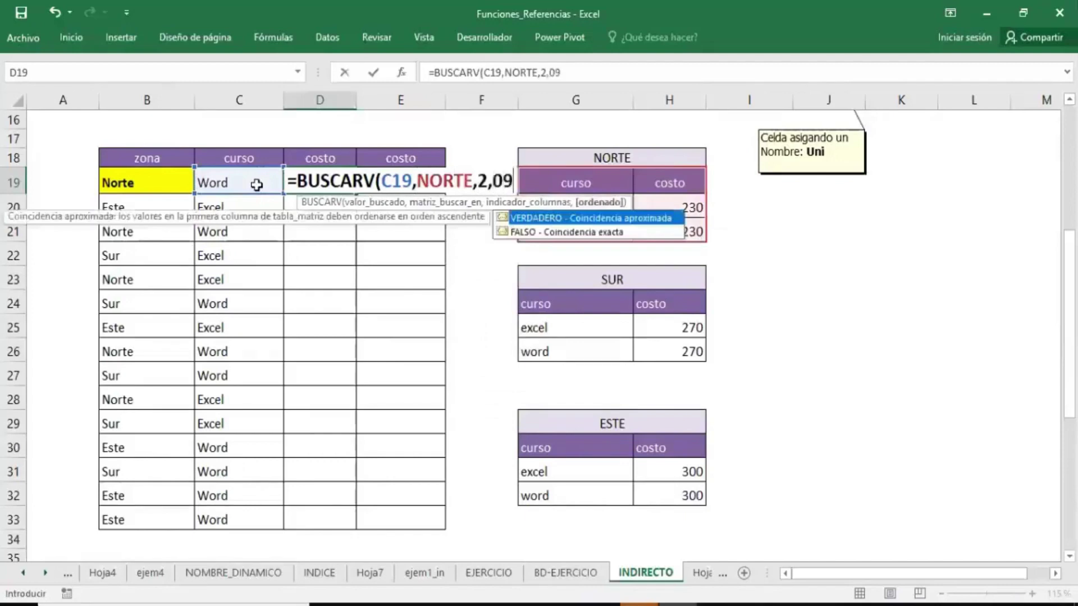
key(Return)
- Change D19's last BUSCARV argument from 9 to 0 for an exact match
click(300, 185)
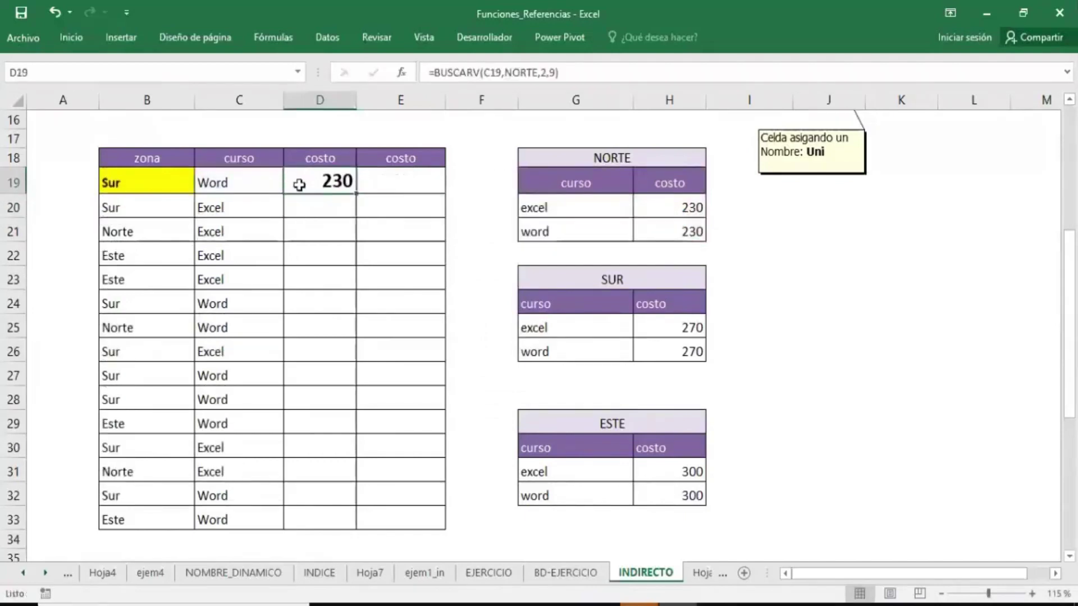
double_click(299, 185)
key(End)
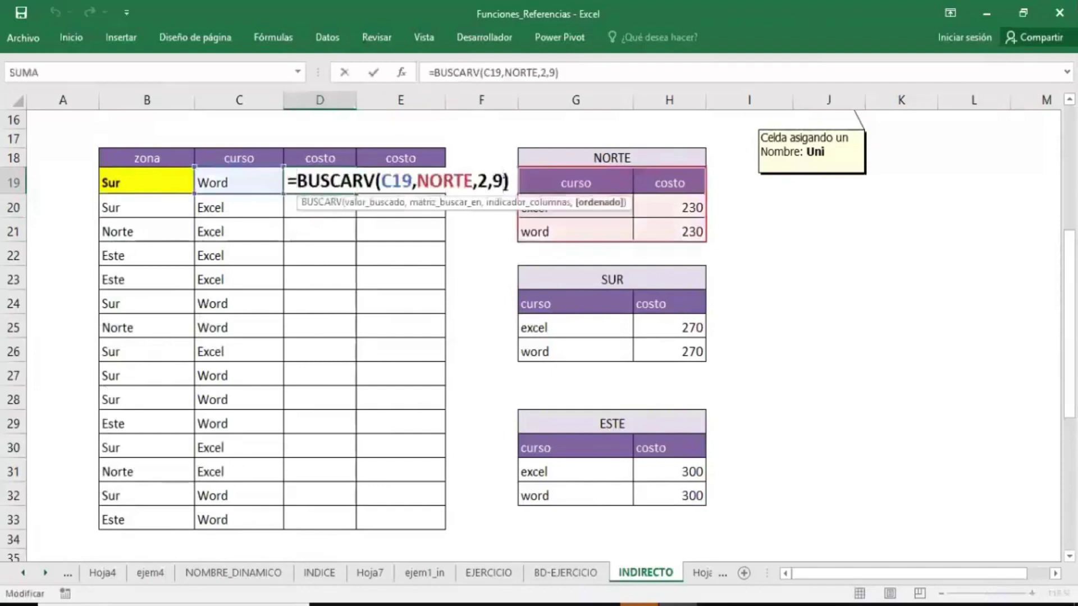
key(BackSpace)
text(0)
key(Return)
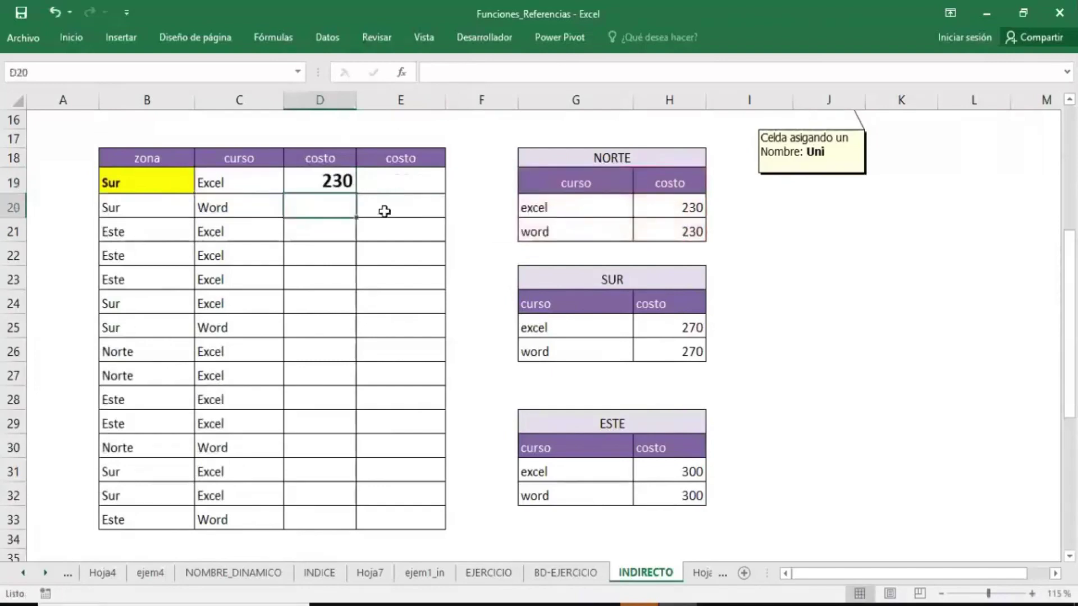
- Fill D19's formula down to D33, then review the zona cells B19:B22 and D19's formula
click(351, 188)
double_click(356, 194)
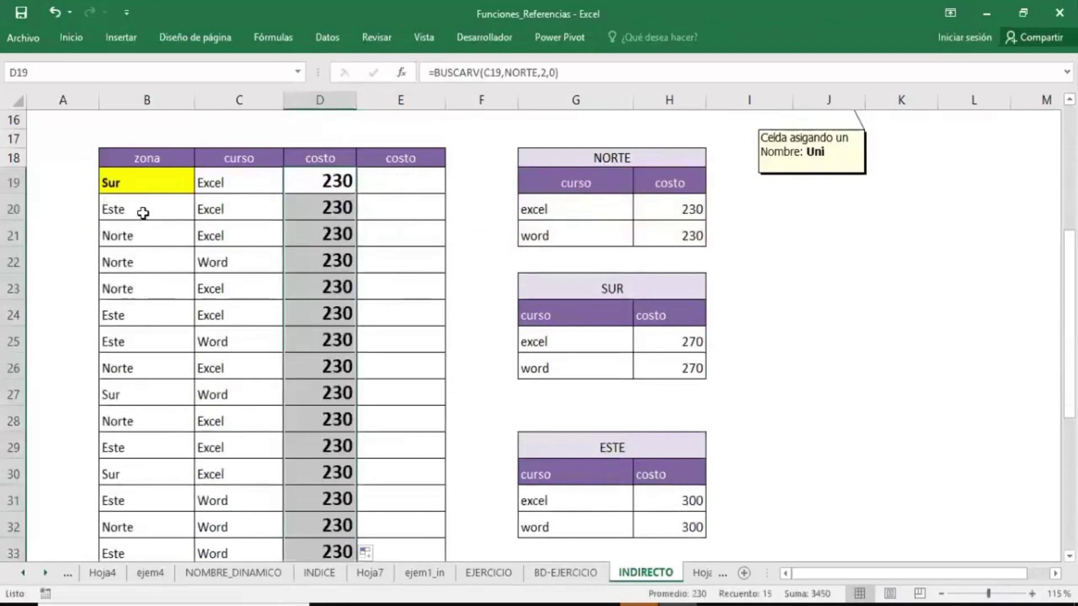
click(150, 186)
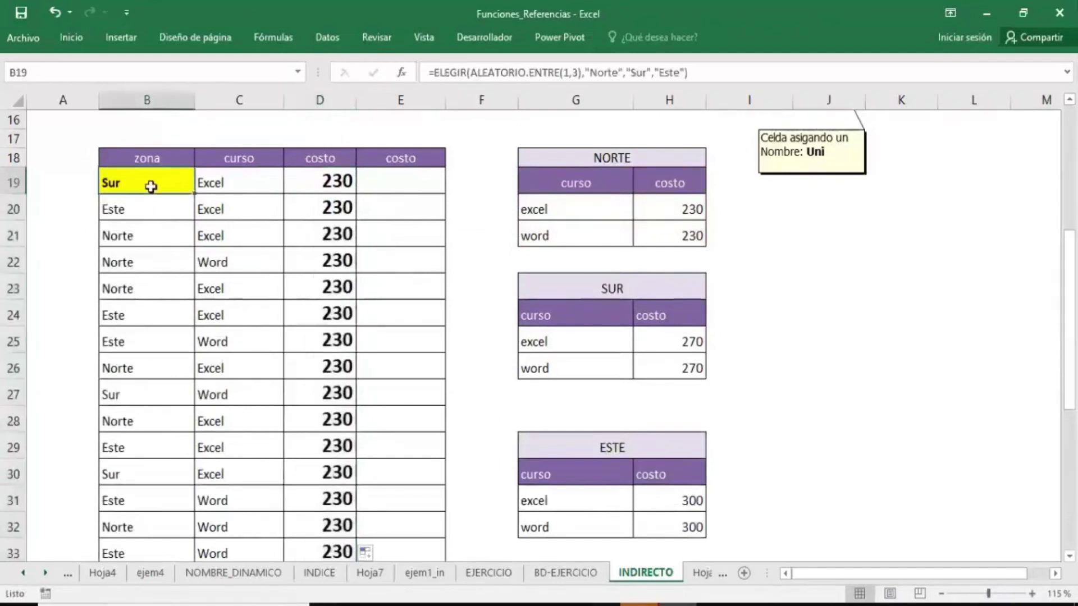
click(147, 205)
click(146, 251)
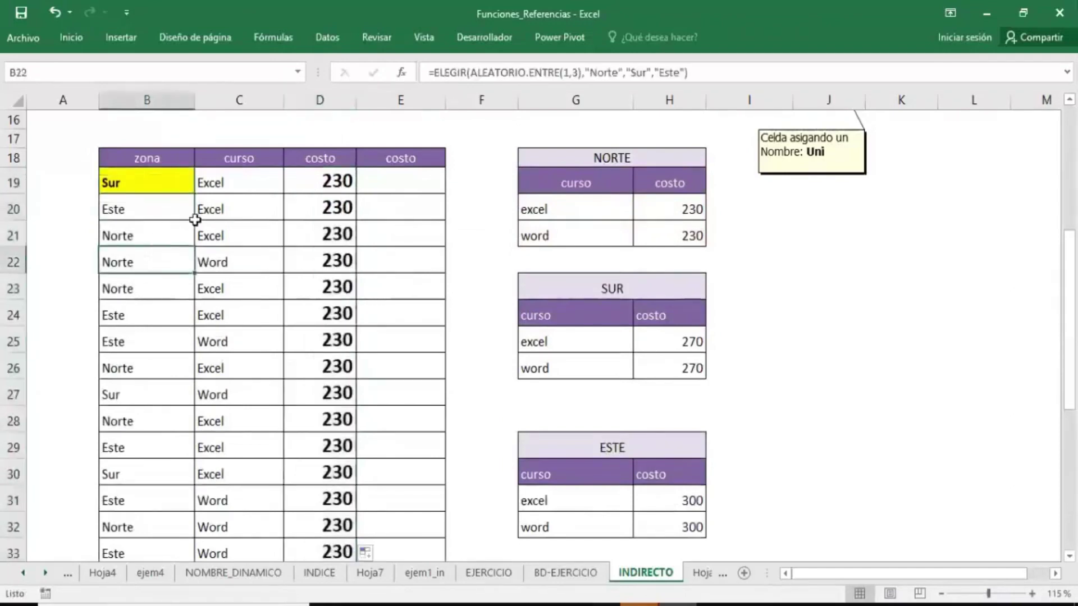
click(322, 187)
double_click(322, 185)
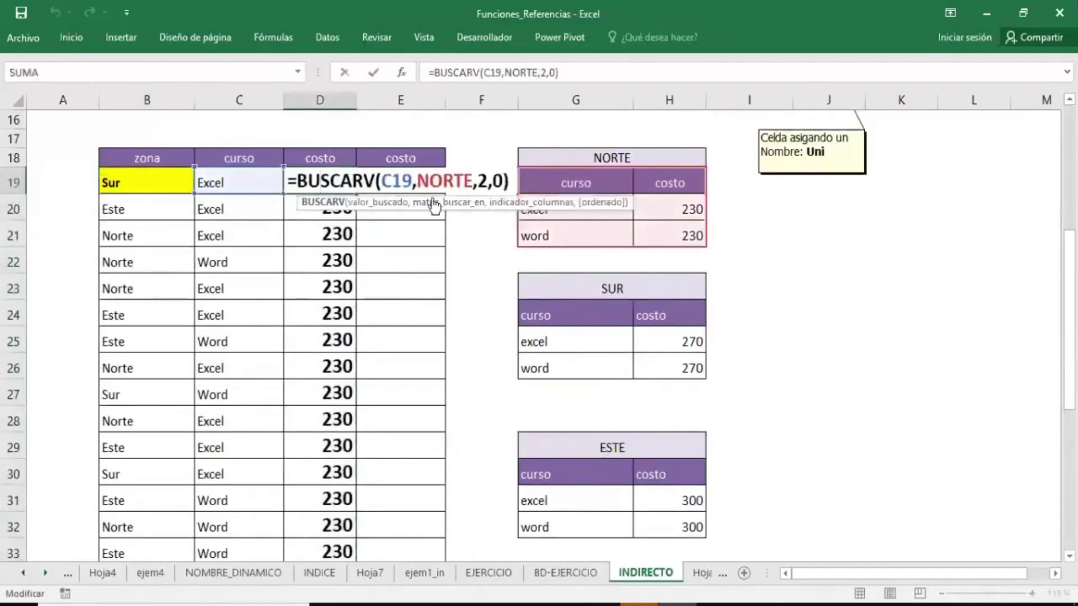
- Replace NORTE in D19's formula with INDIRECTO(B19)
double_click(462, 183)
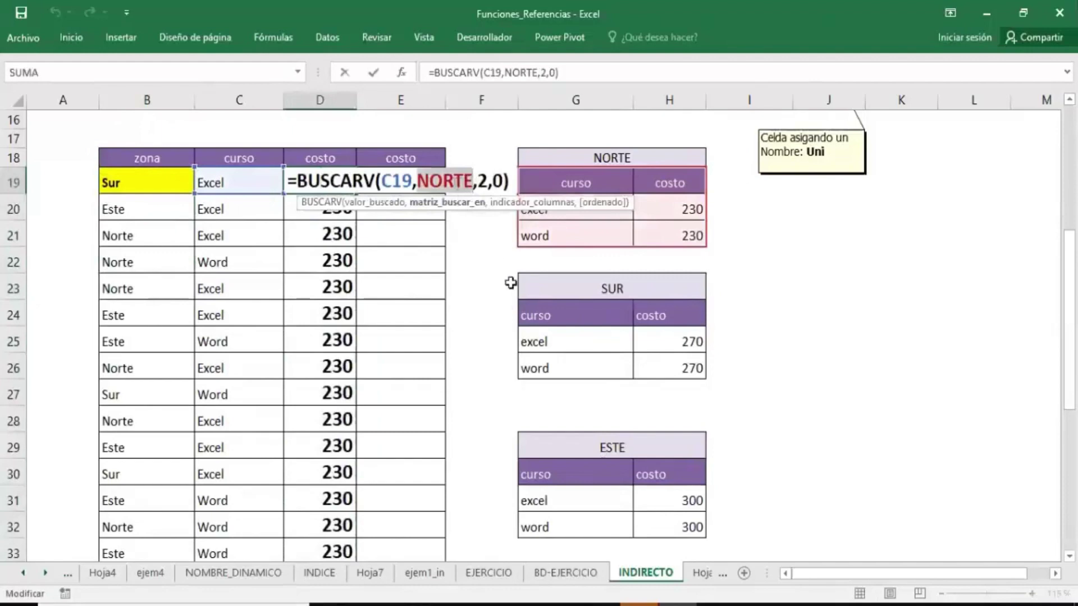
text(IND)
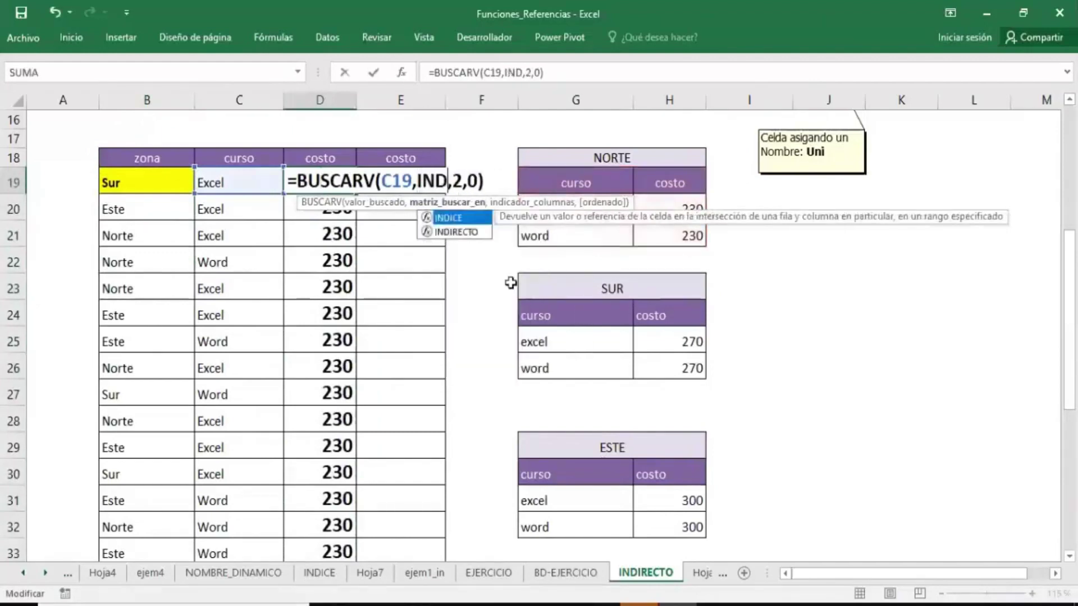
key(Down)
key(Tab)
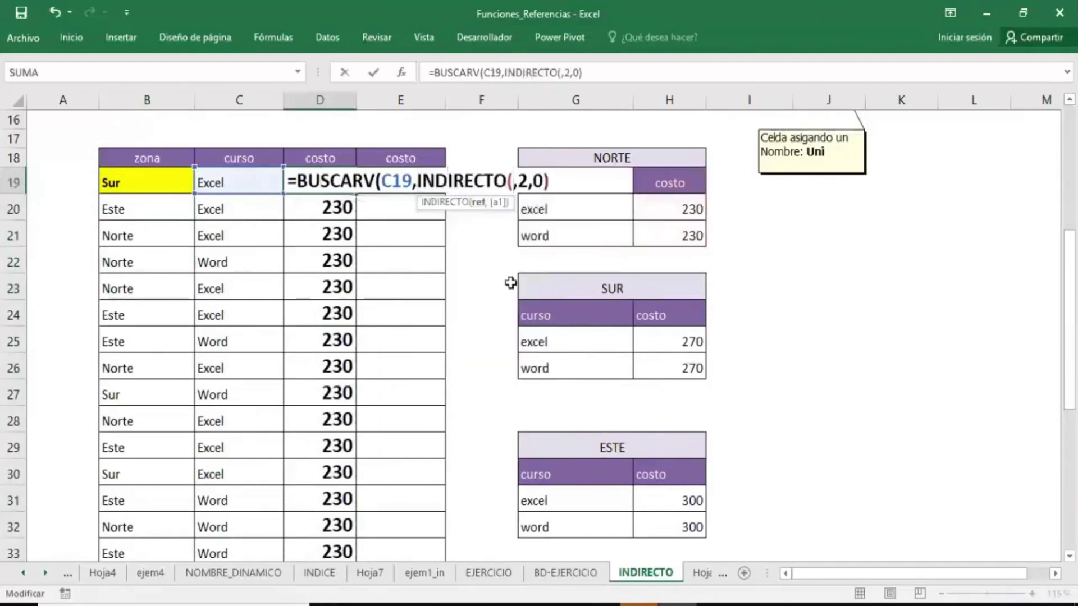
click(164, 183)
text())
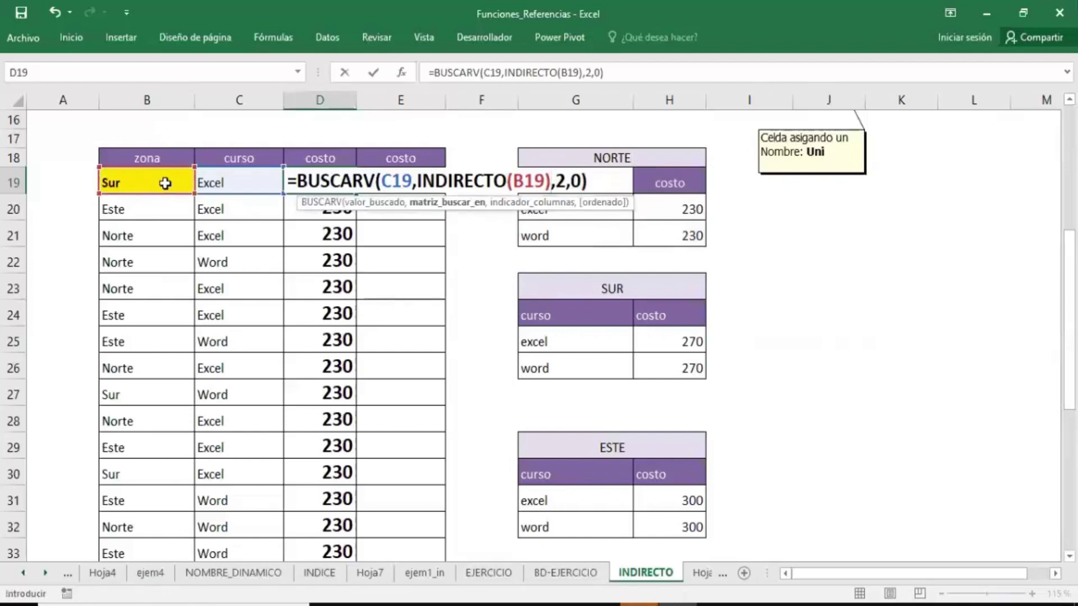
key(Return)
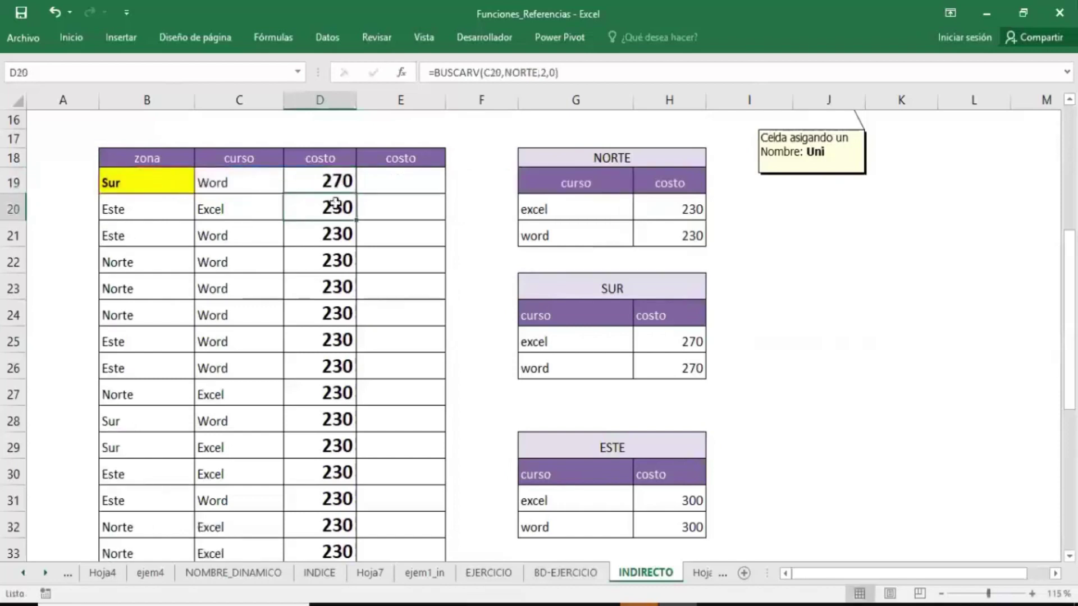
- Copy the INDIRECTO-based lookup down to D33 and check the copied formulas in D20 and D21
click(350, 179)
double_click(356, 193)
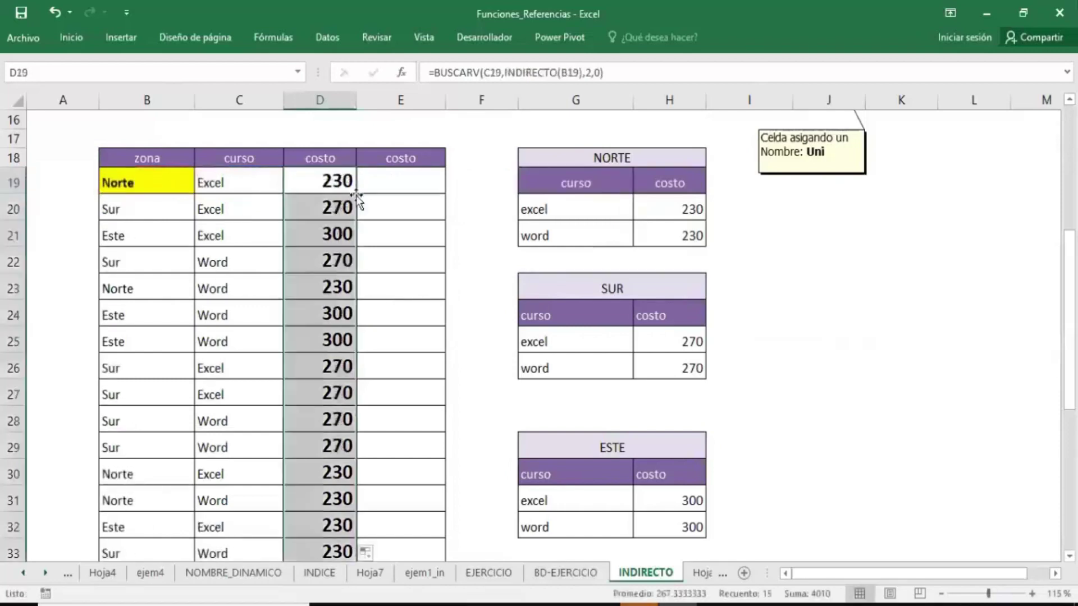
click(324, 208)
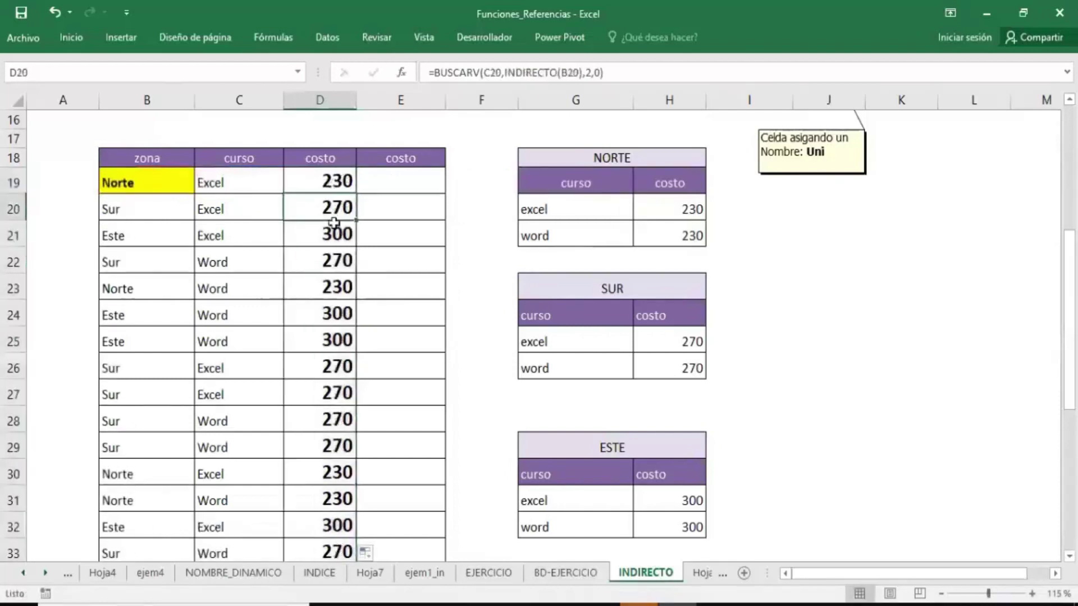
click(299, 230)
click(116, 208)
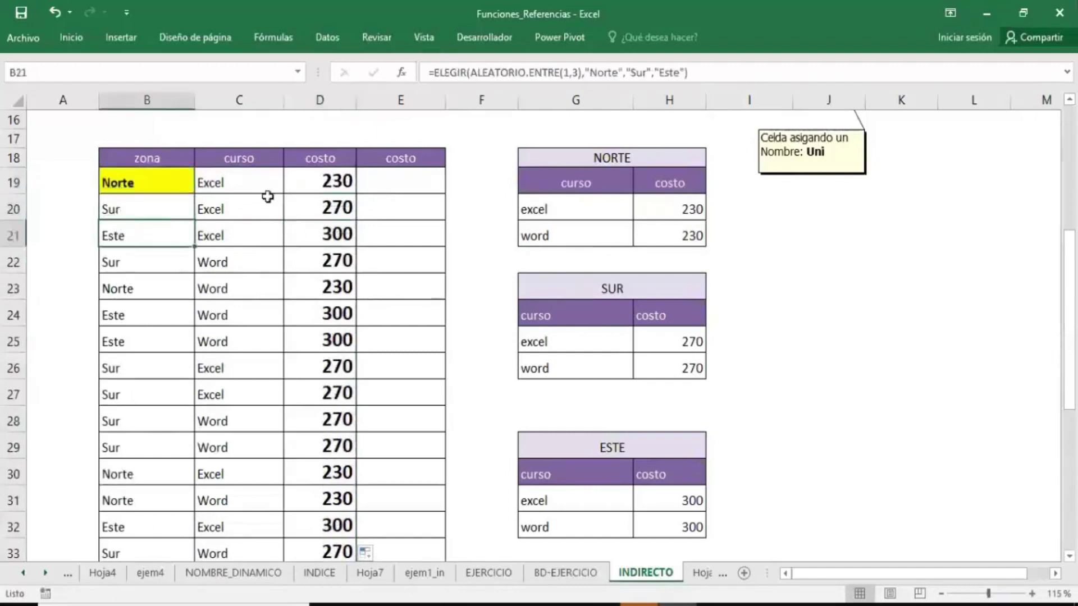
click(301, 178)
double_click(300, 178)
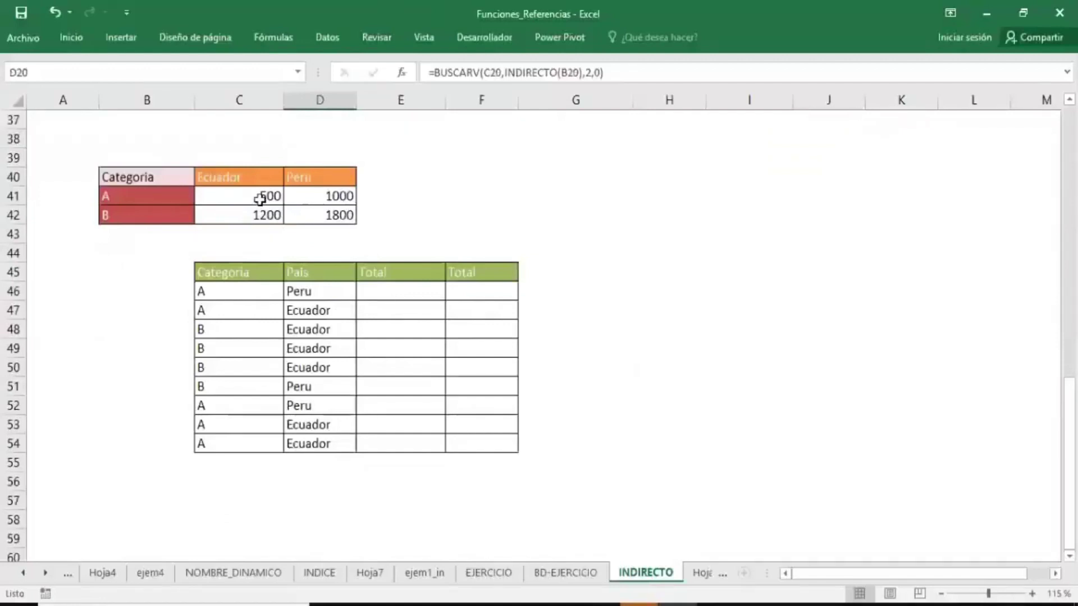
- Inspect row 46's Categoria, Pais and Total cells, then select the price table B40:D42
click(384, 287)
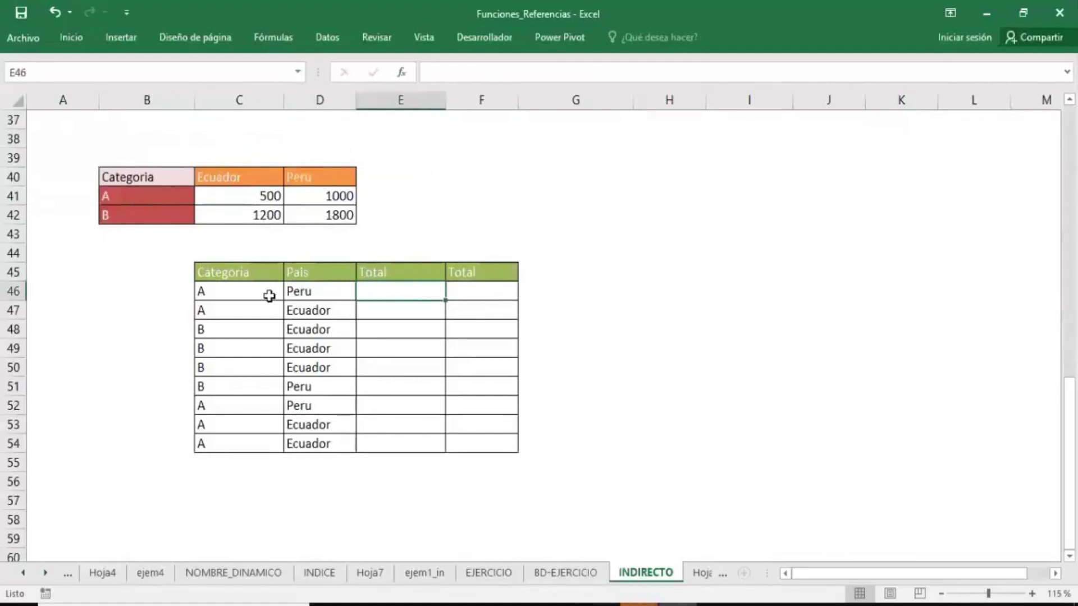
click(262, 293)
click(334, 293)
click(404, 292)
drag(183, 183, 317, 207)
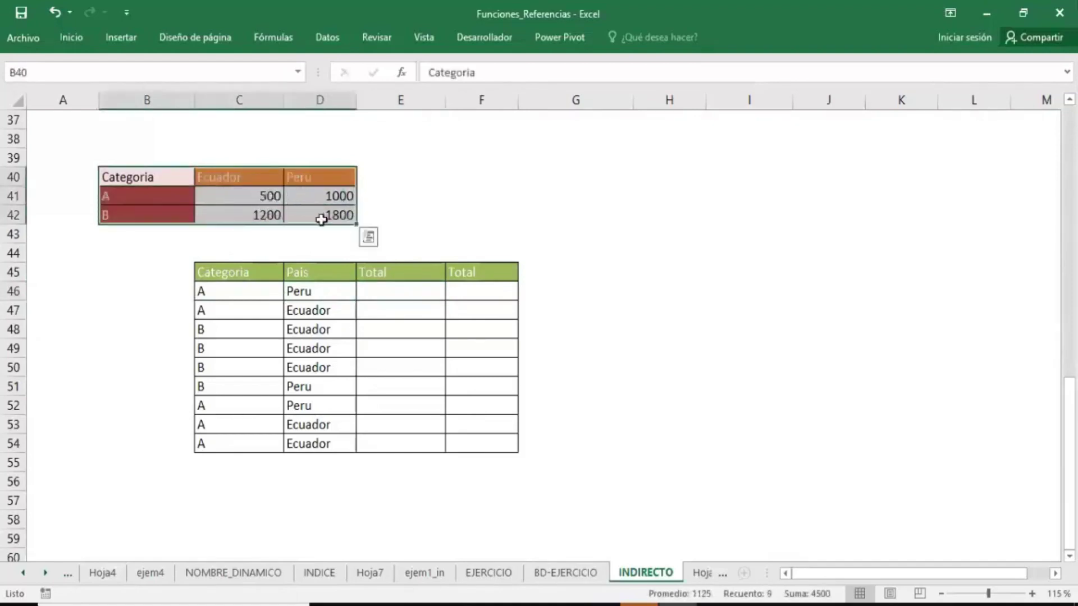
mouse_move(161, 178)
mouse_down()
mouse_move(253, 180)
mouse_move(326, 216)
mouse_up()
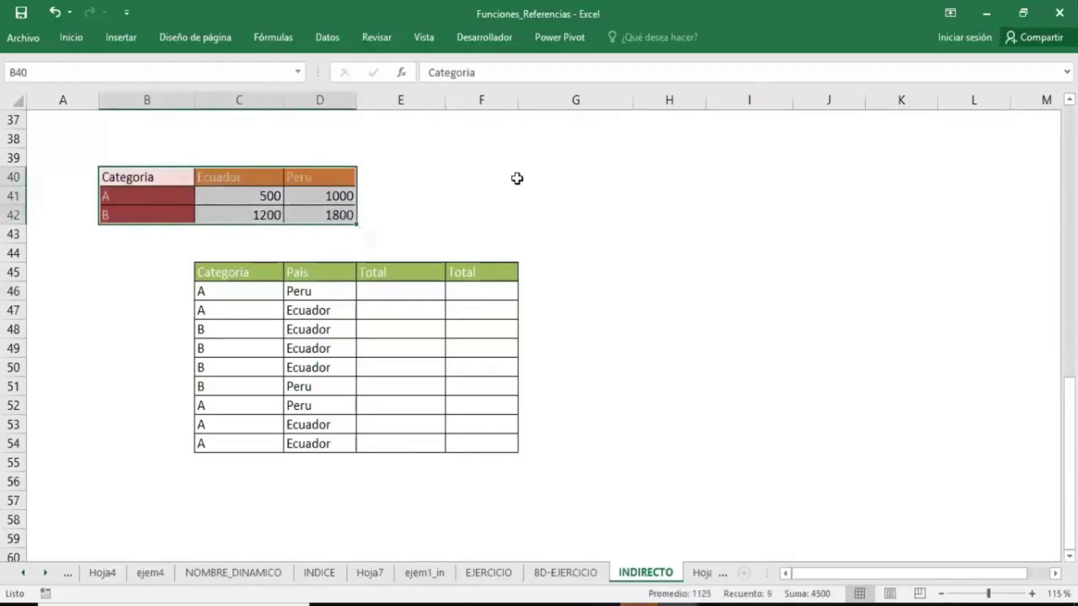
click(273, 37)
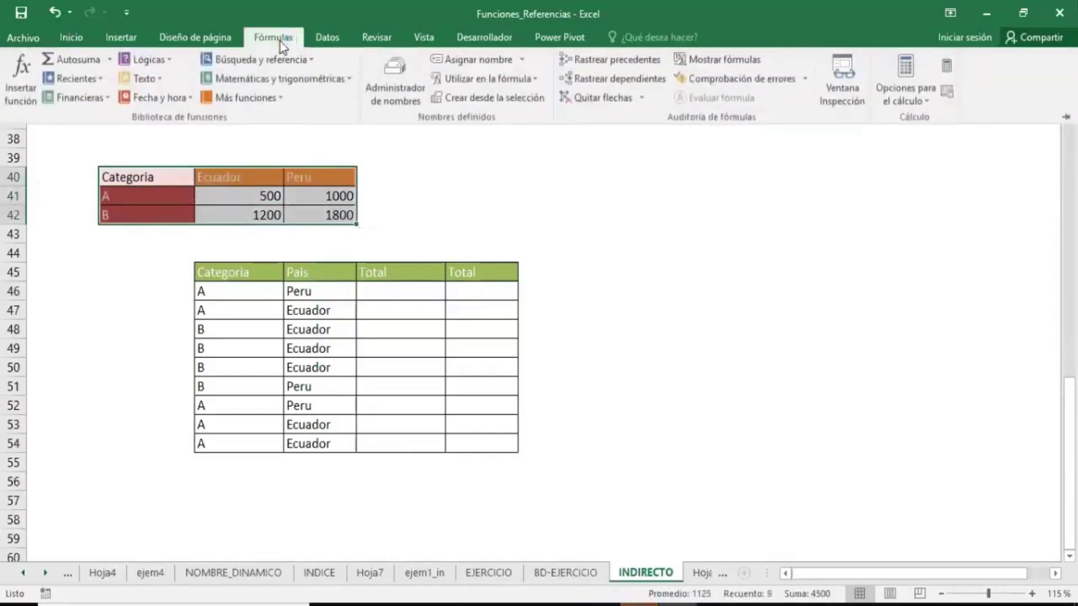
- Set up Crear desde la selección for B40:D42 using Fila superior and Columna izquierda
click(521, 98)
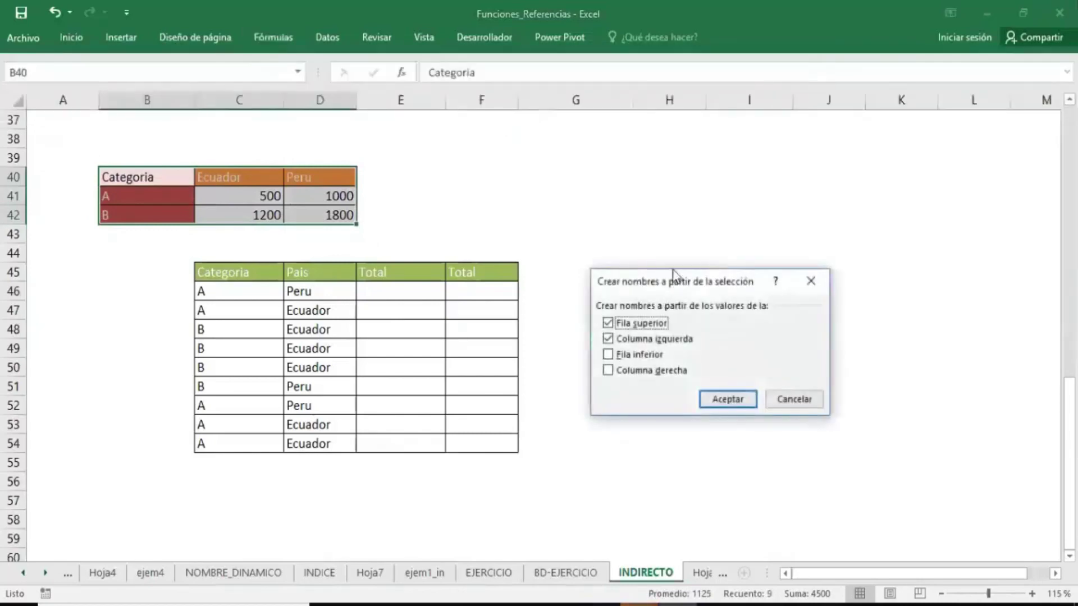
drag(674, 275, 499, 87)
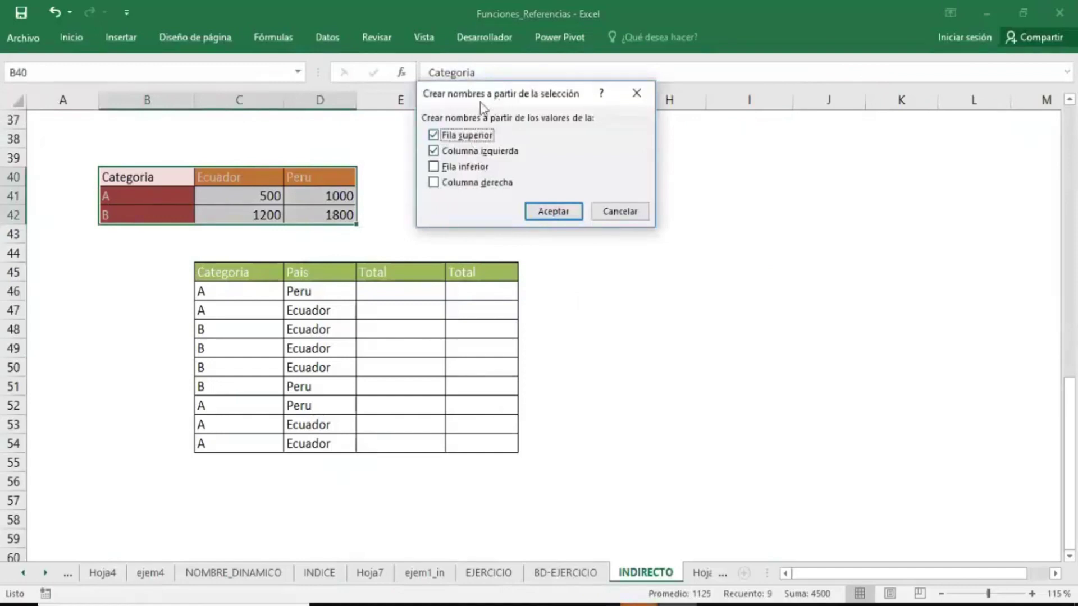
drag(500, 101, 481, 106)
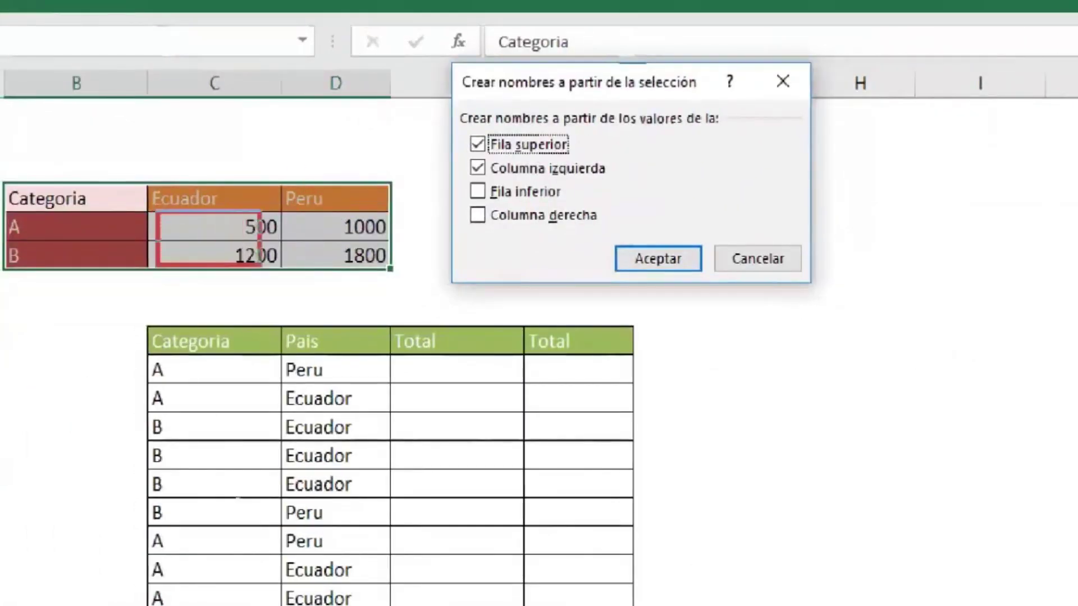
drag(156, 211, 276, 273)
mouse_move(238, 218)
mouse_down()
mouse_move(261, 240)
mouse_move(330, 243)
mouse_move(389, 271)
mouse_up()
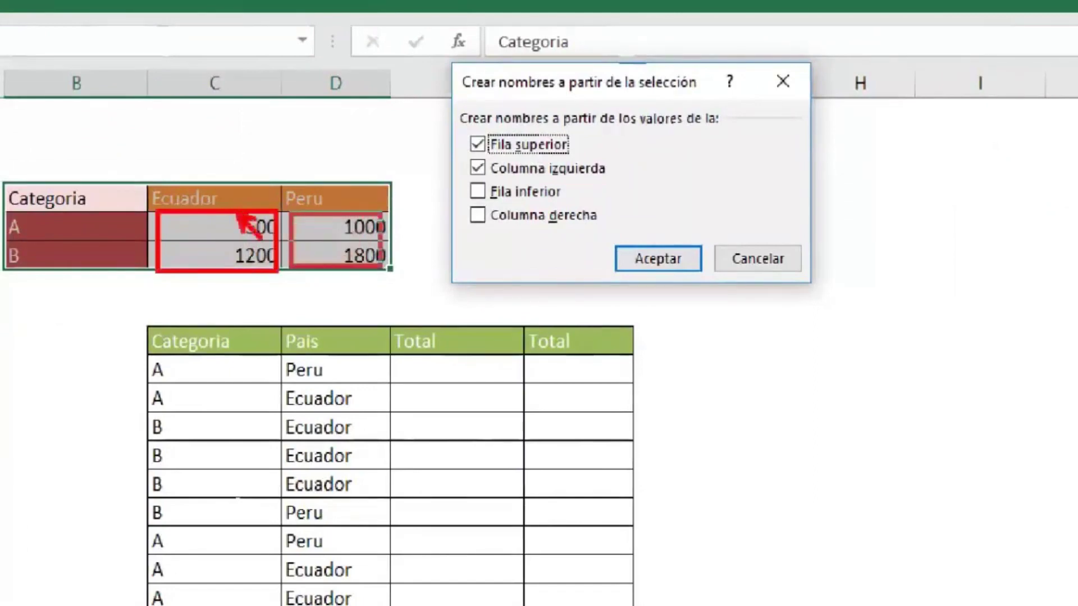
drag(346, 214, 361, 250)
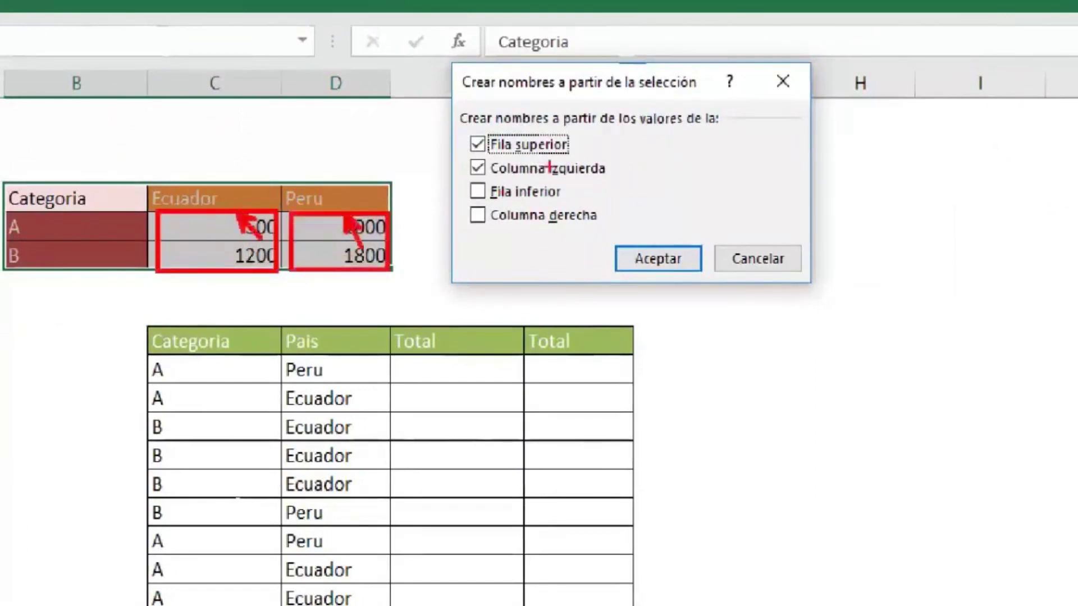
drag(574, 146, 609, 131)
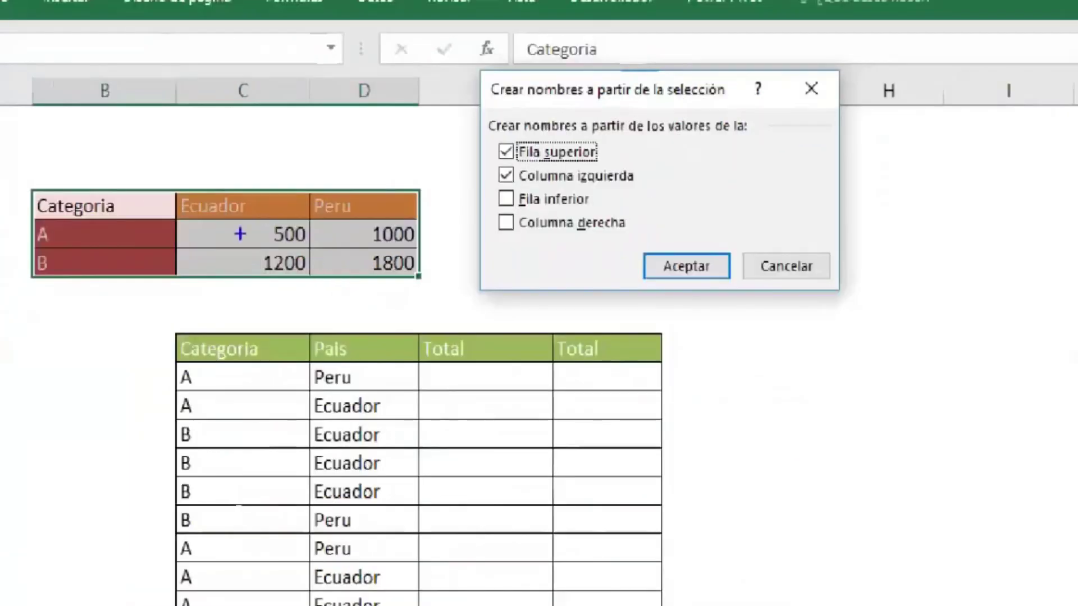
drag(185, 221, 419, 246)
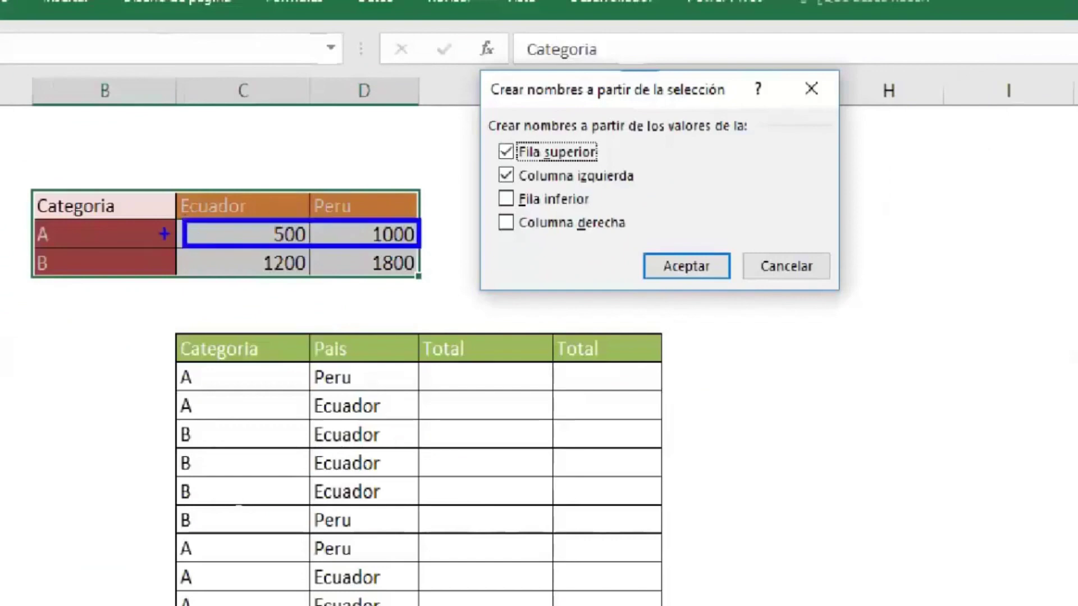
drag(164, 234, 420, 277)
drag(162, 264, 238, 259)
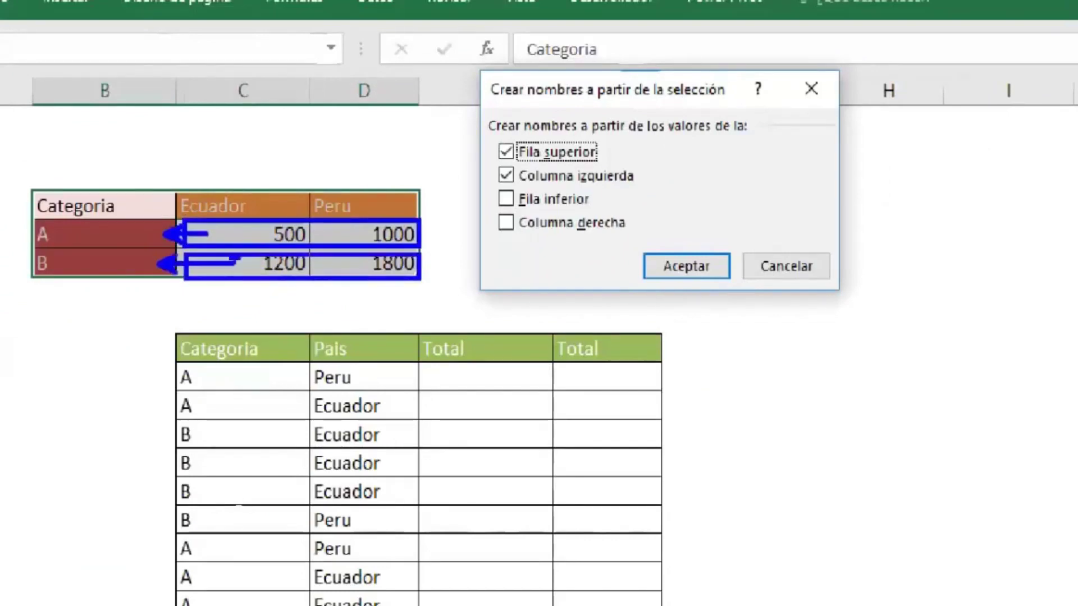
drag(640, 178, 680, 160)
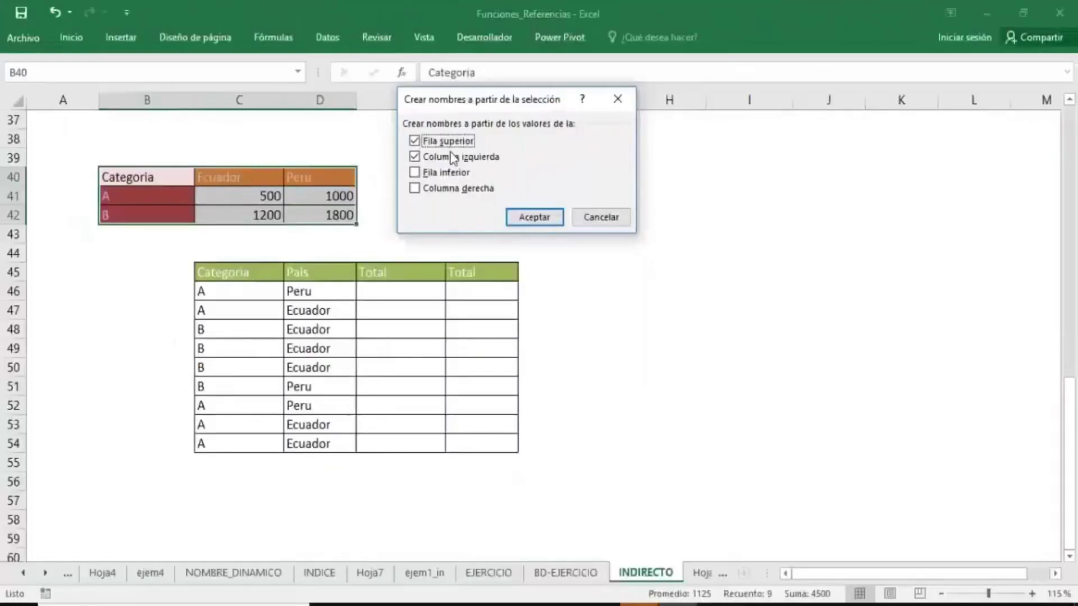
- Create the names A, B, Ecuador and Peru from the table labels and check them
click(520, 217)
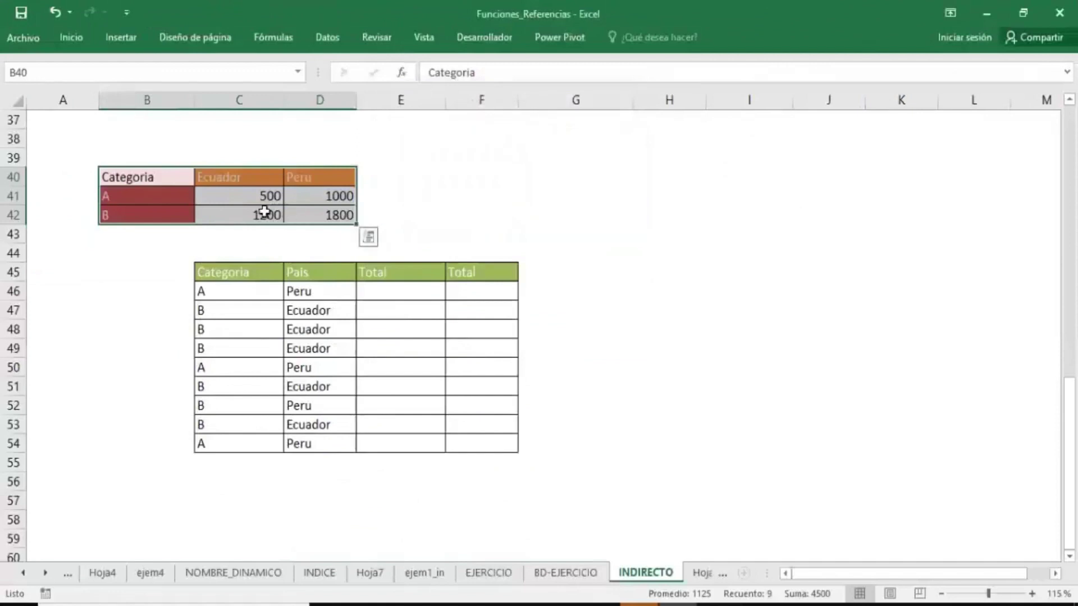
mouse_move(268, 199)
mouse_down()
mouse_move(268, 215)
mouse_move(311, 216)
mouse_move(331, 199)
mouse_up()
drag(257, 217, 320, 215)
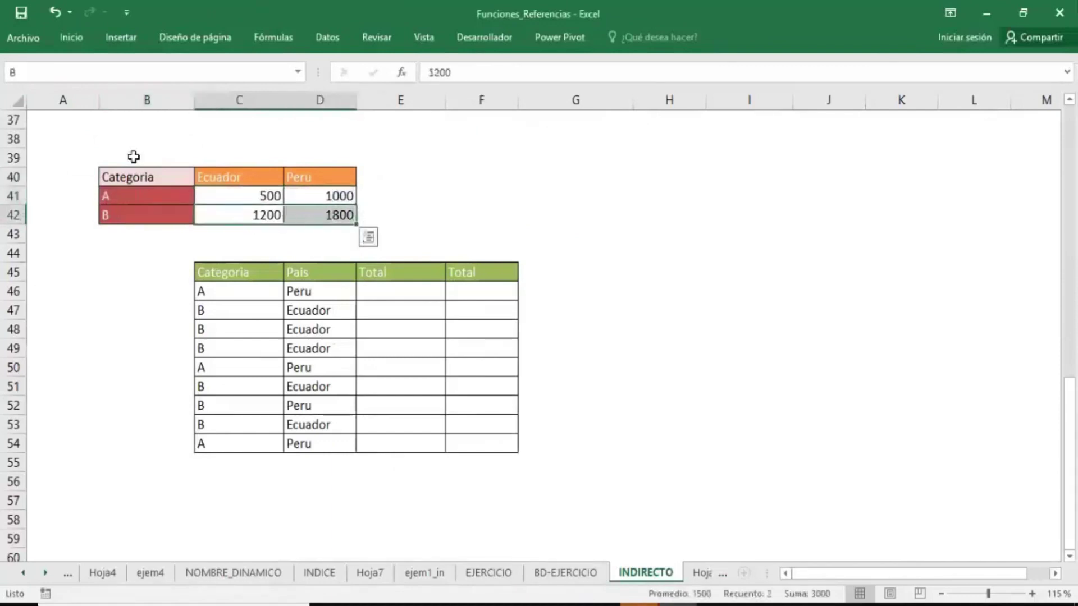
- Enlarge cell E46's text to size 14
click(390, 293)
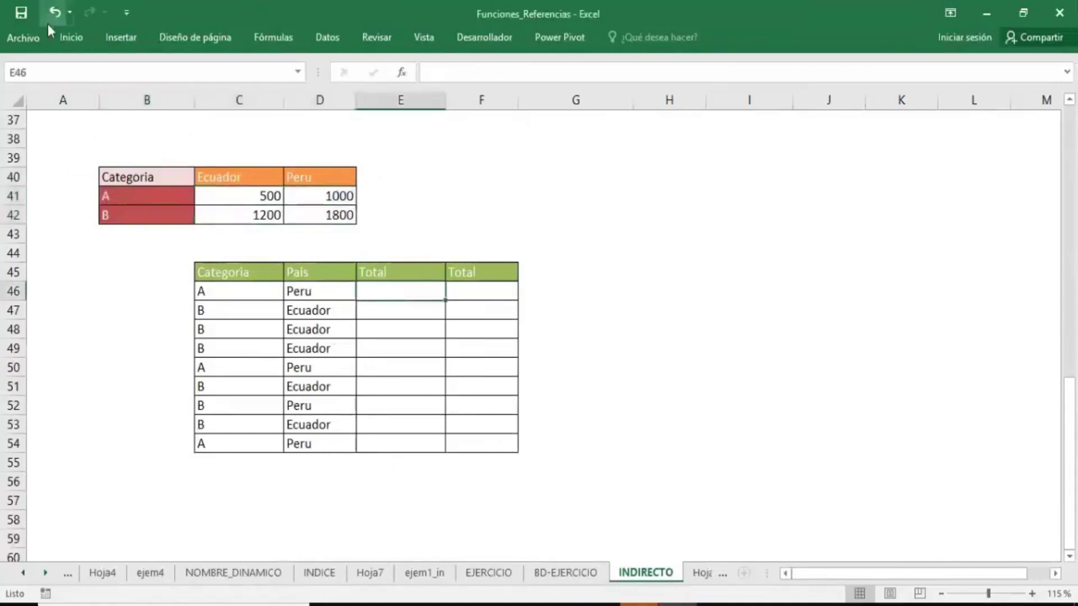
click(63, 37)
click(205, 66)
click(205, 66)
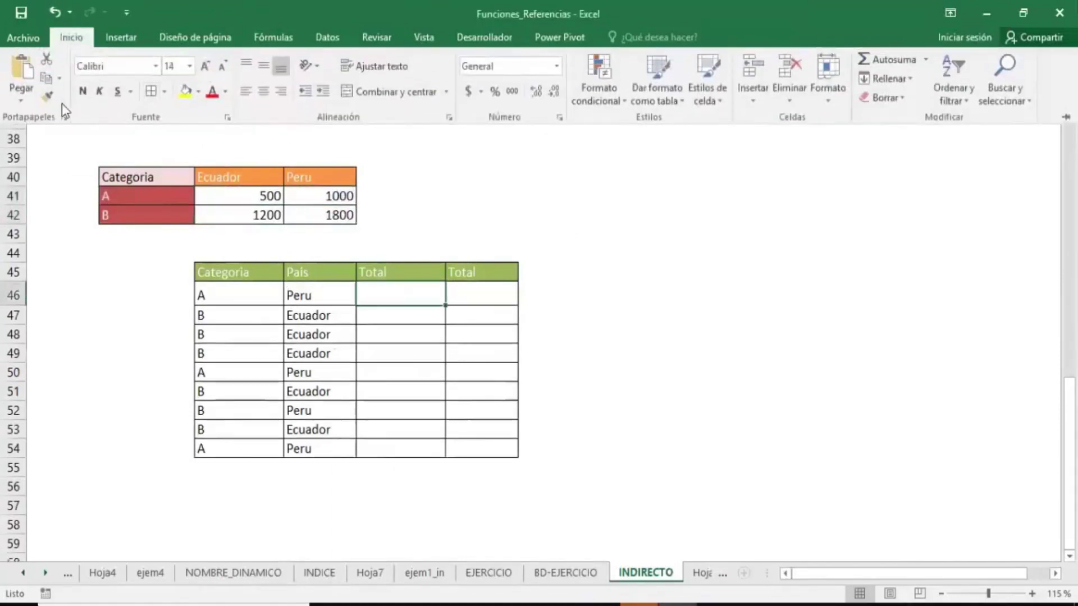
click(443, 332)
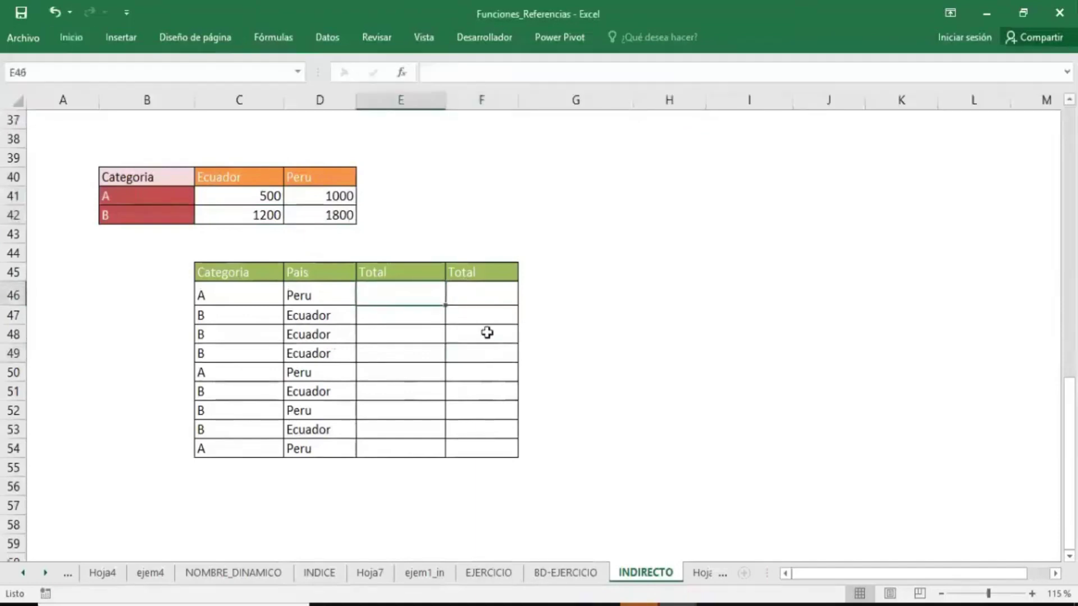
- Type =INDIRECTO(C46) INDIRECTO(D46) in E46 to intersect the Categoria and Pais names
text(=)
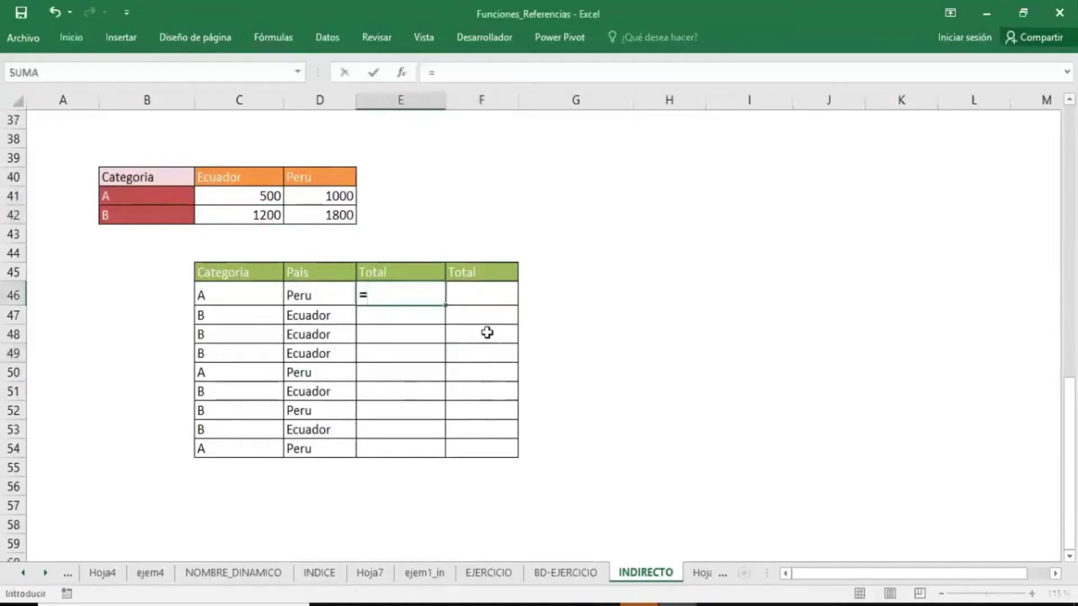
text(IN)
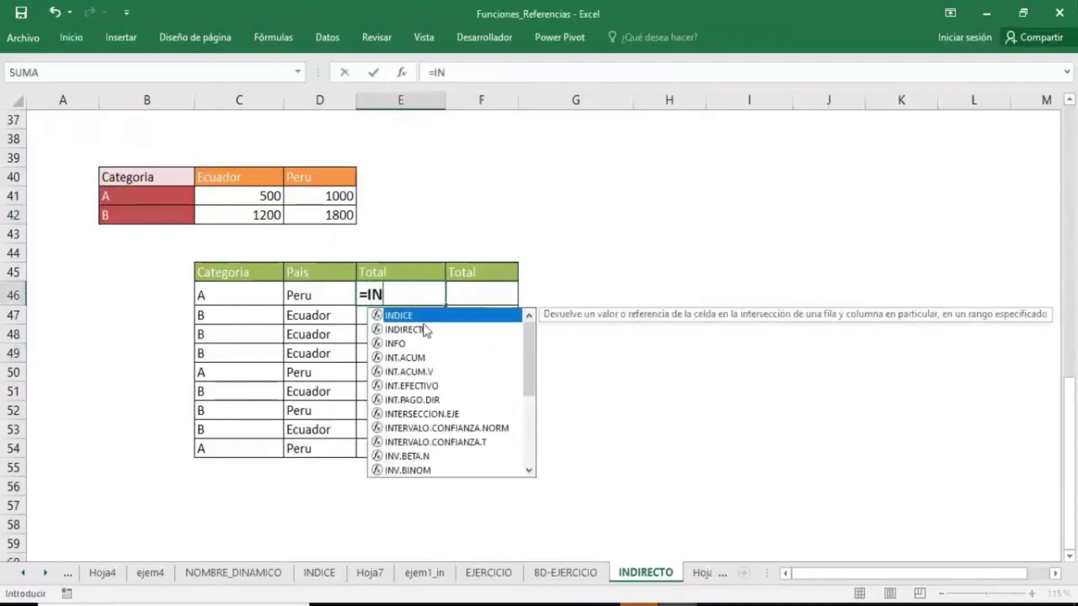
double_click(424, 330)
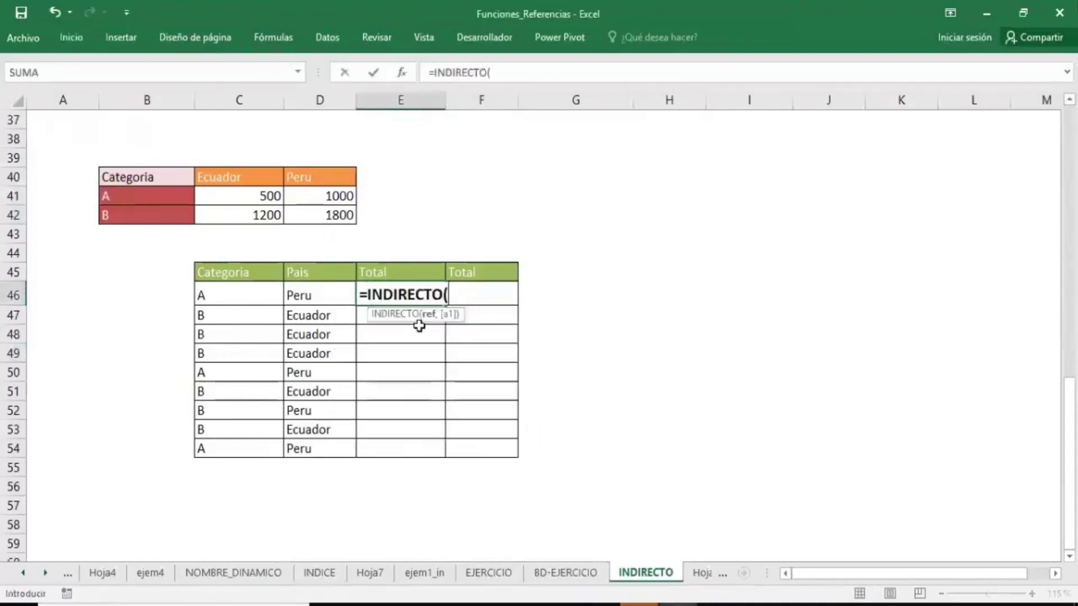
click(259, 297)
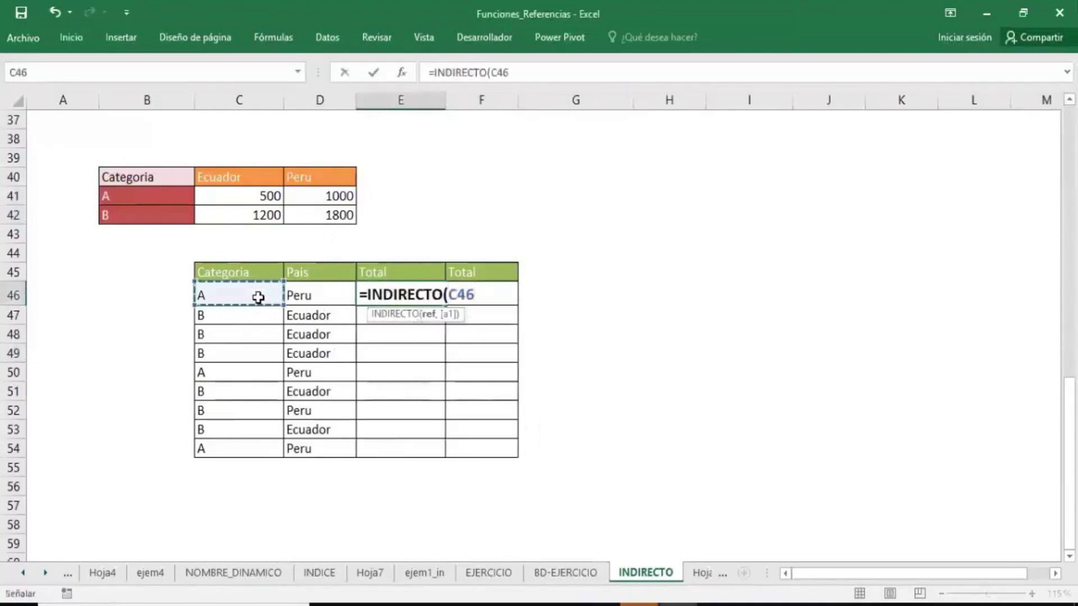
text())
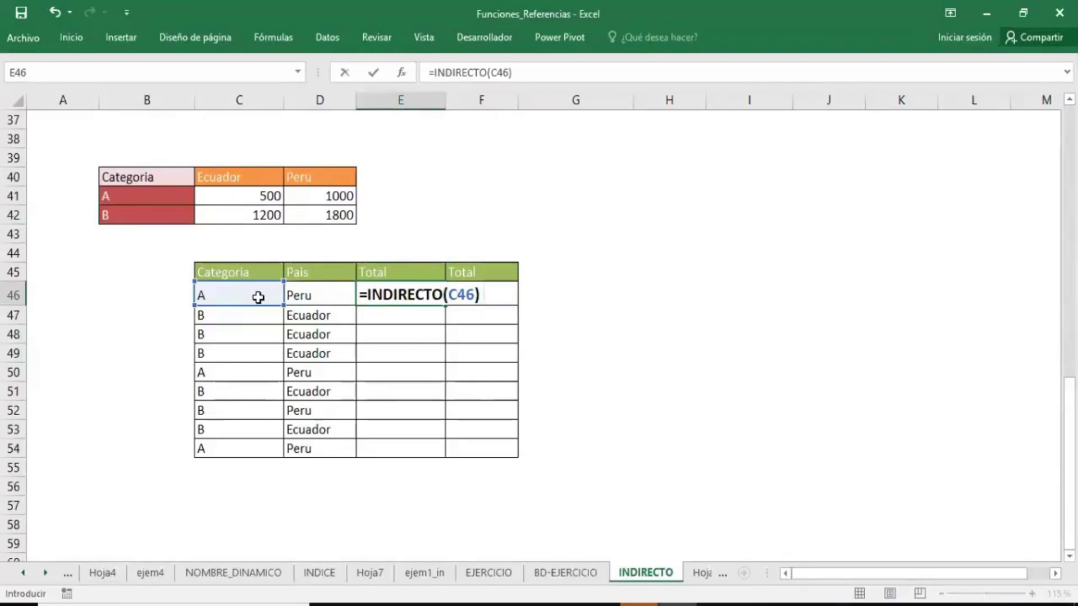
text( IN)
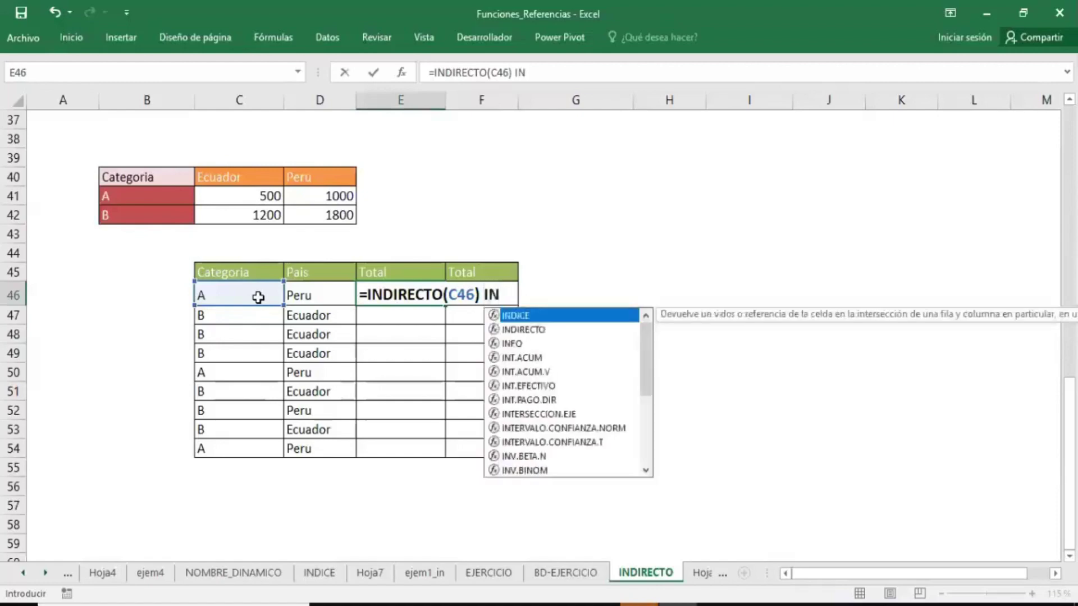
key(Down)
key(Tab)
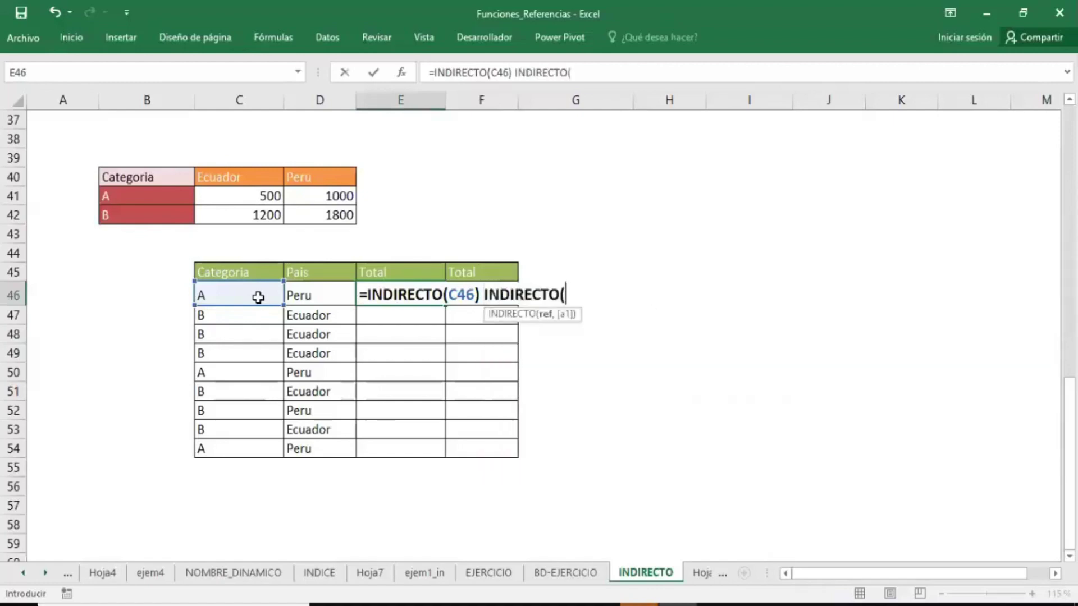
click(329, 299)
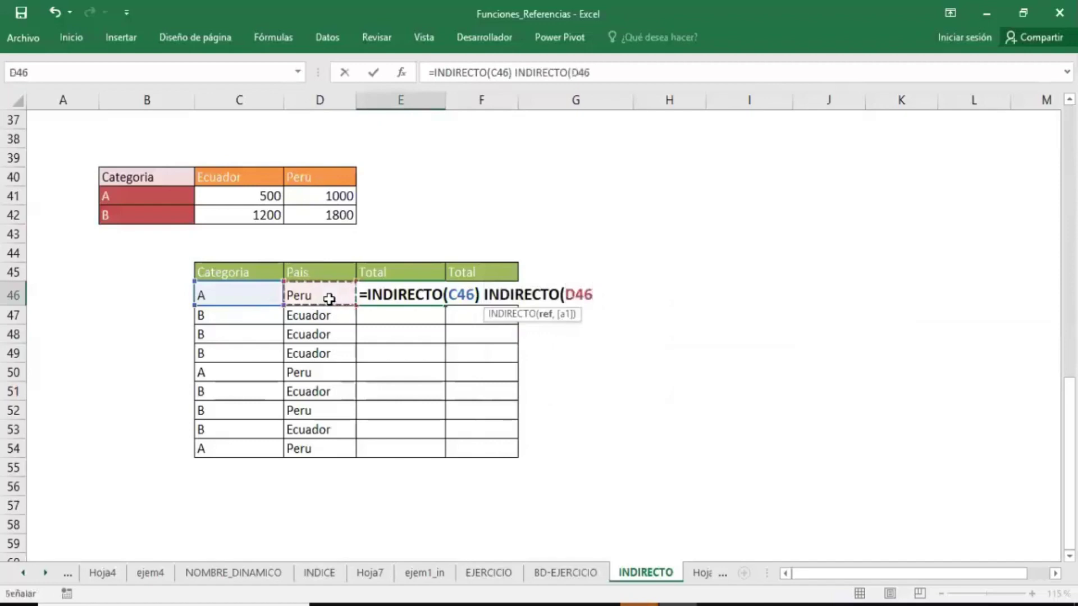
text())
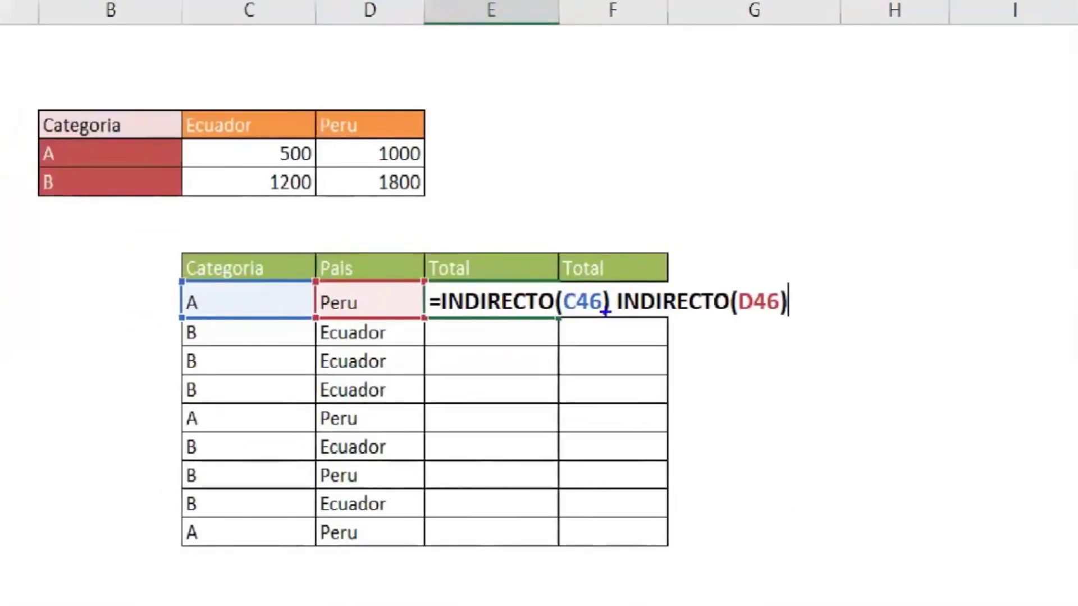
- Commit E46's intersection formula so it returns 500 for category A and Ecuador
drag(183, 139, 427, 167)
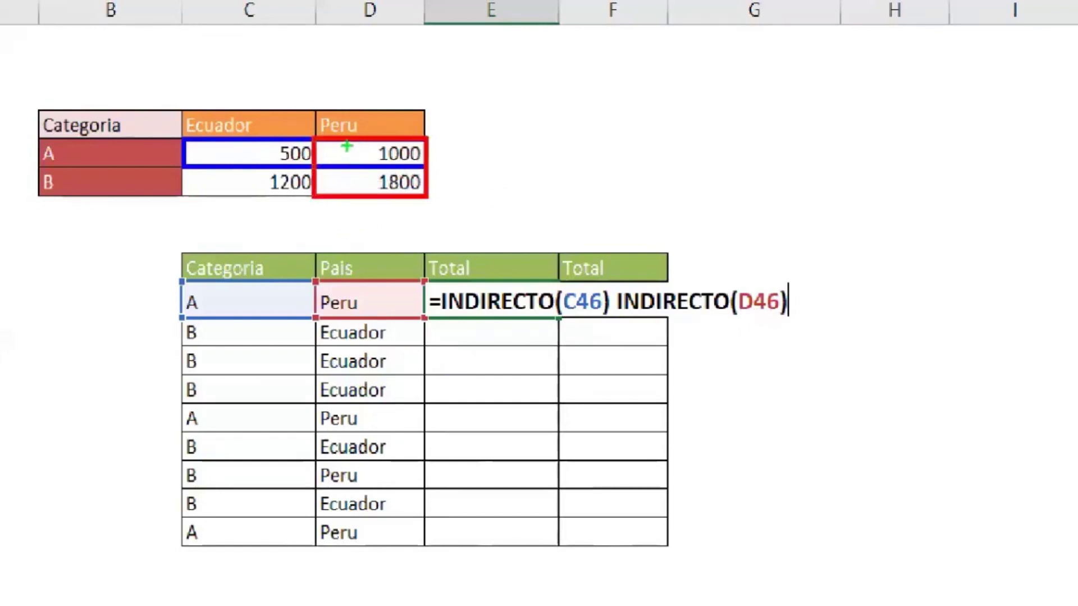
mouse_move(313, 139)
mouse_down()
mouse_move(361, 163)
mouse_move(425, 168)
mouse_up()
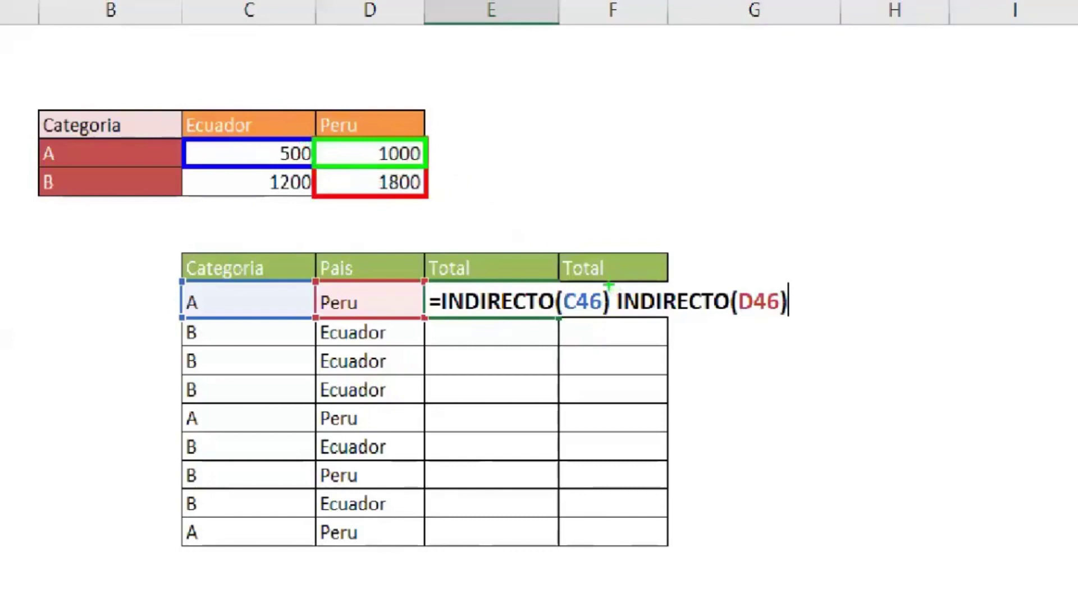
drag(609, 285, 438, 152)
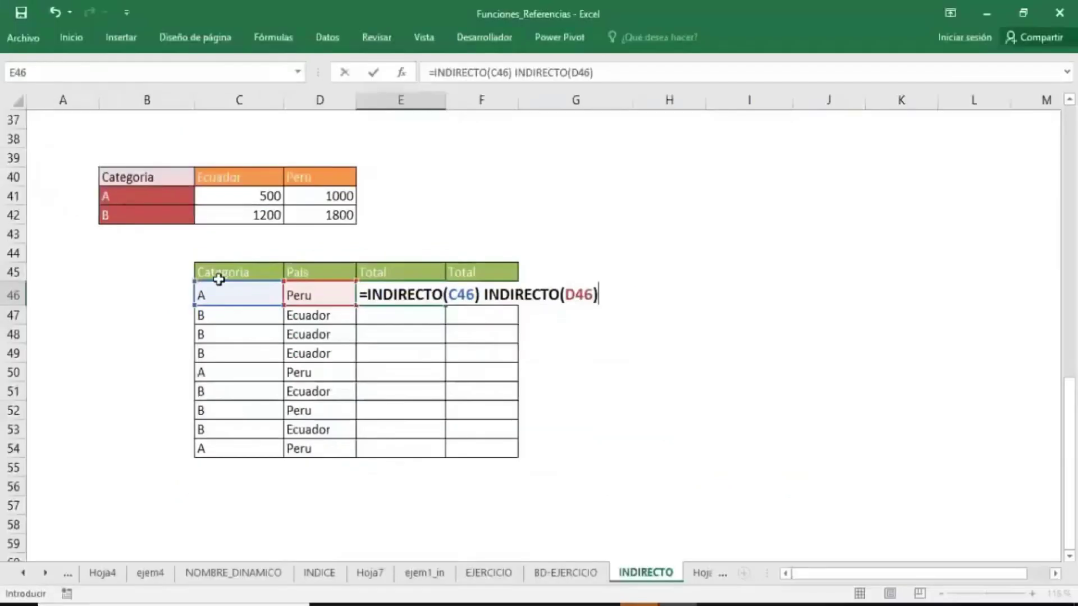
key(Return)
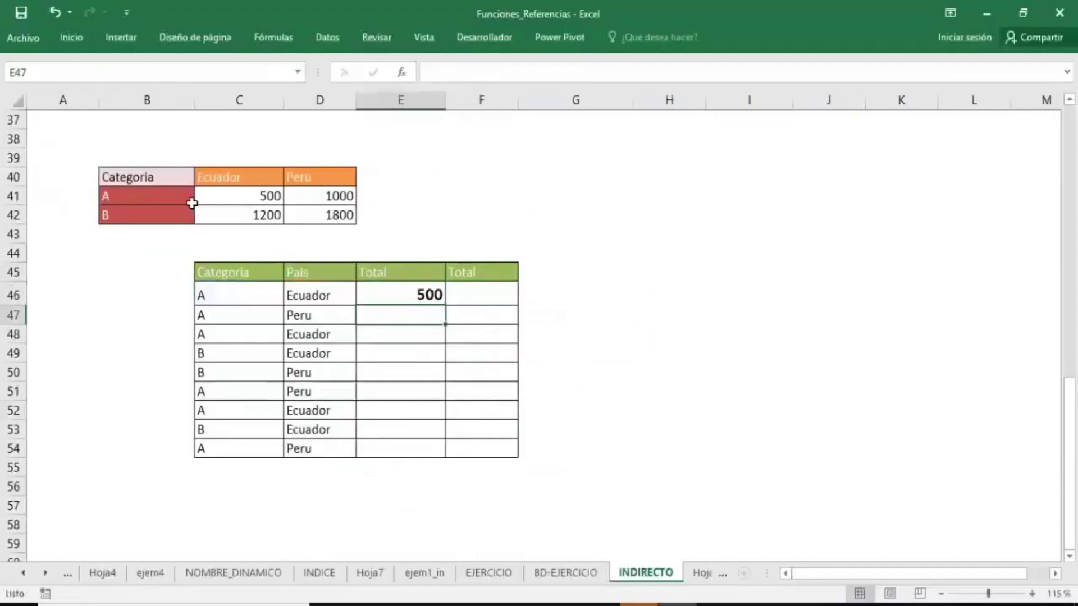
- Copy E46's intersection formula down to E54 and review E46's formula
click(435, 299)
drag(445, 305, 452, 494)
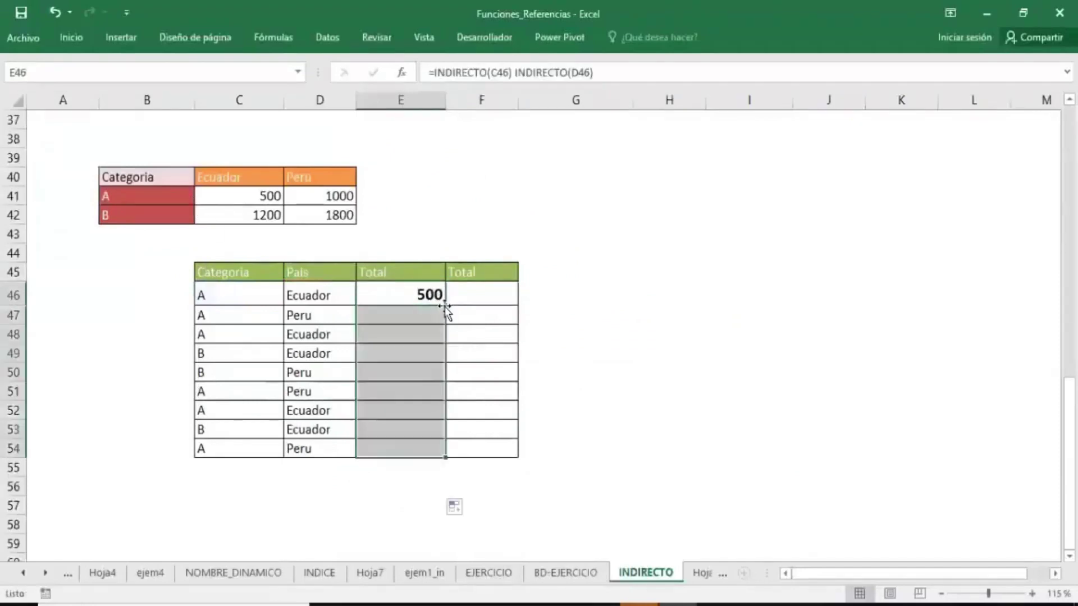
click(427, 302)
double_click(427, 300)
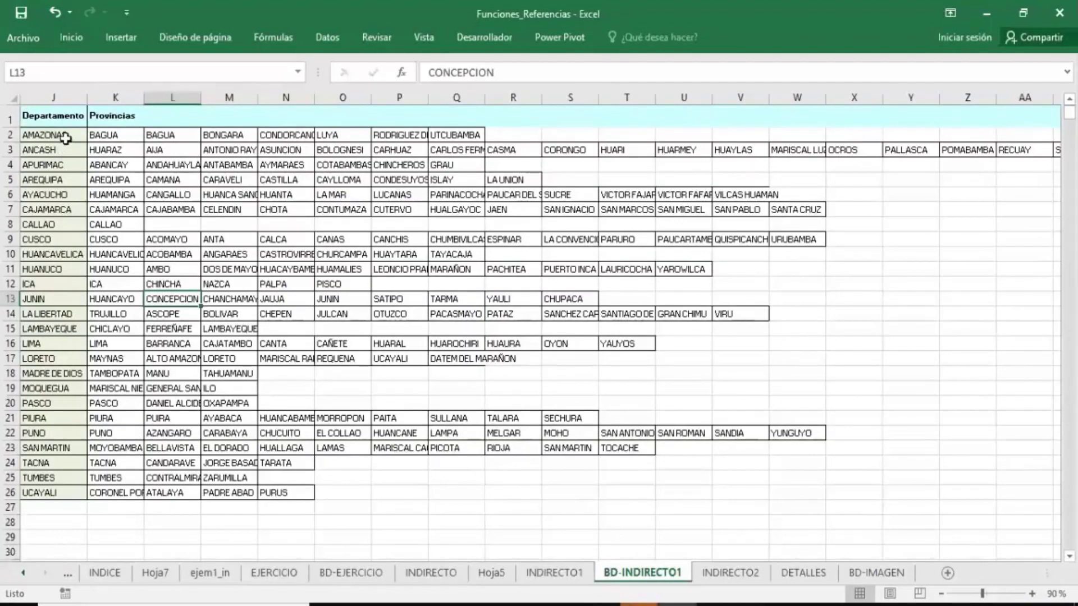
- Give J2:J26 the name DEPARTAMENTOS in the Name Box, then switch to INDIRECTO1
drag(66, 138, 49, 492)
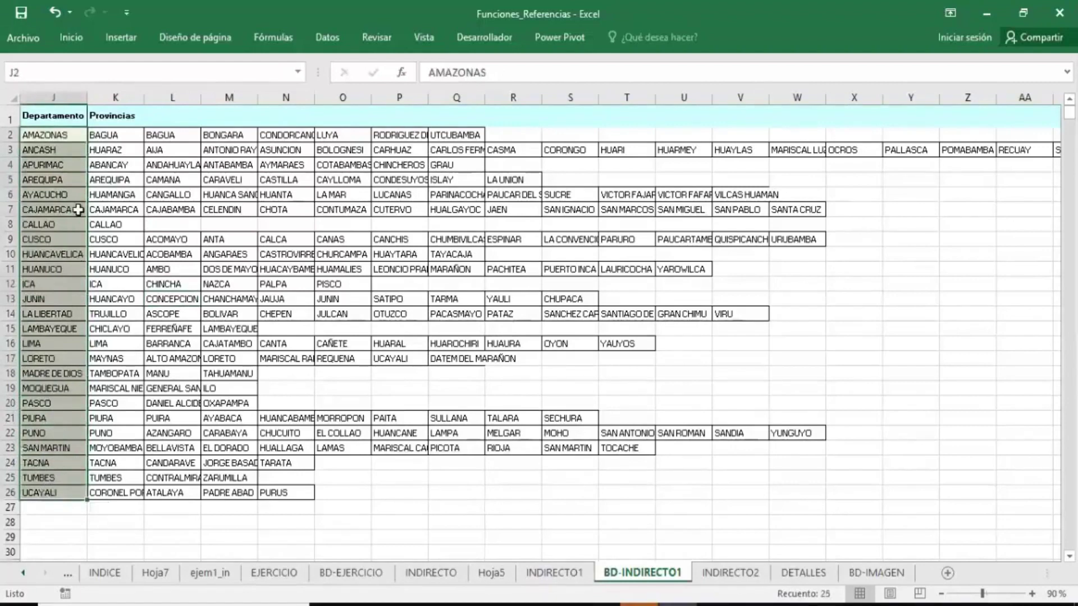
click(50, 76)
text(DEP)
text(ARTAM)
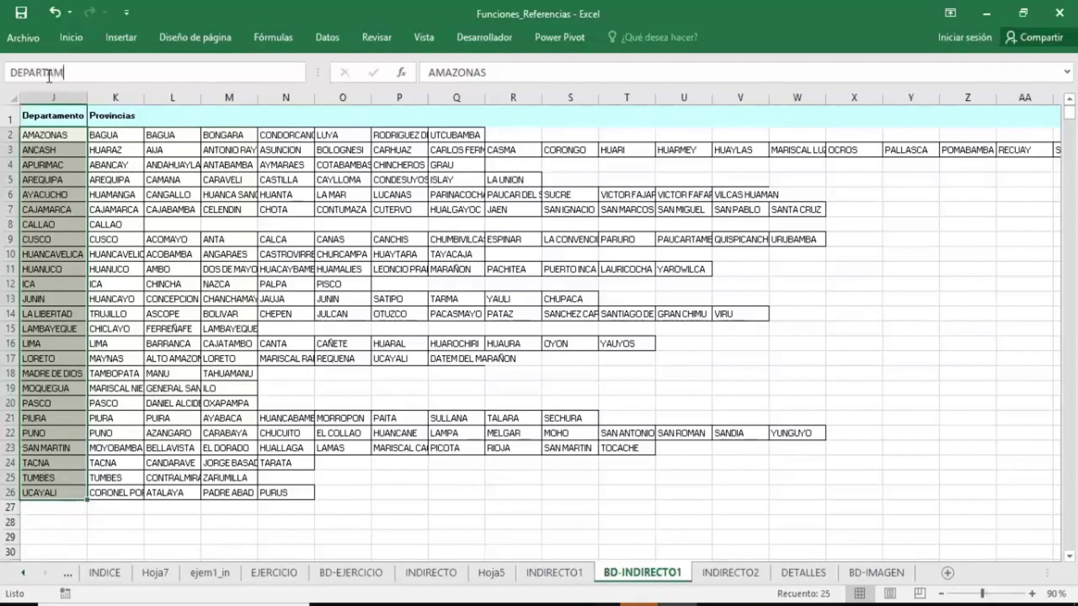
text(ENTOS)
key(Return)
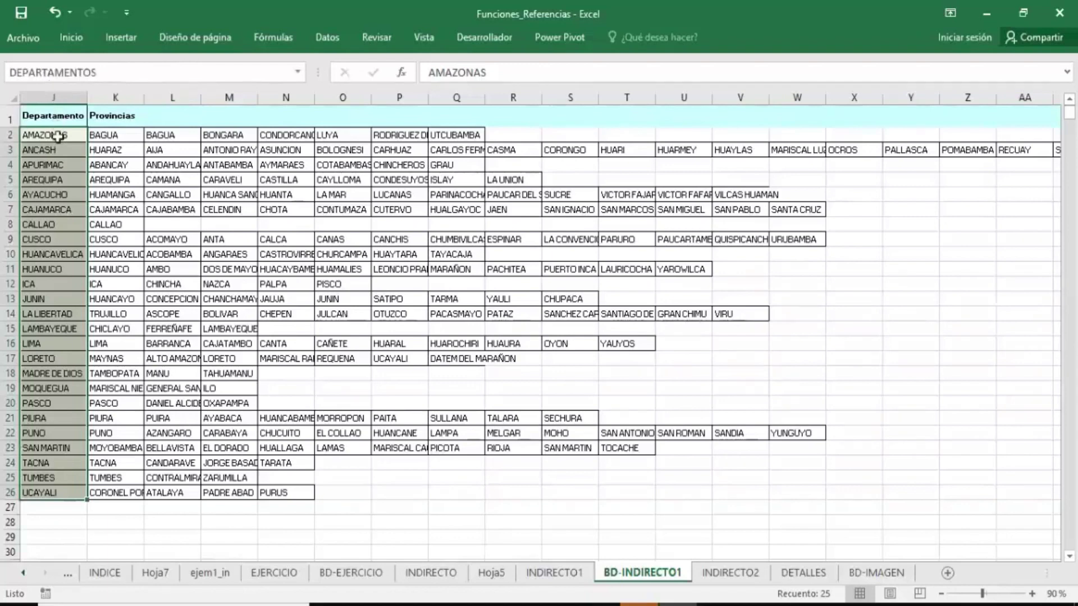
click(538, 572)
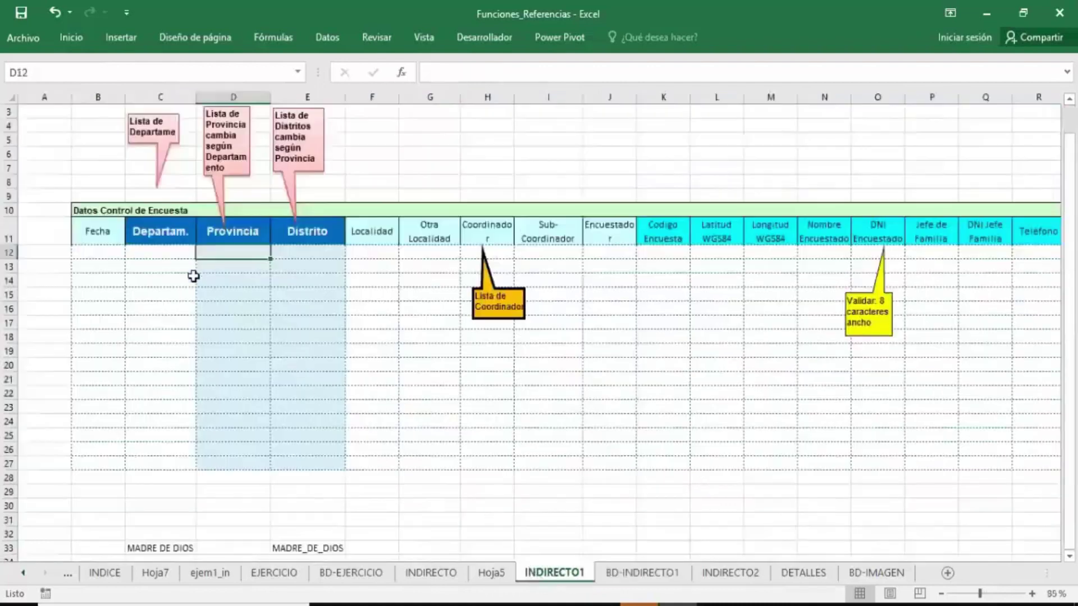
- Select the Departam. cells C12:C27 and open Validación de datos for them
click(177, 253)
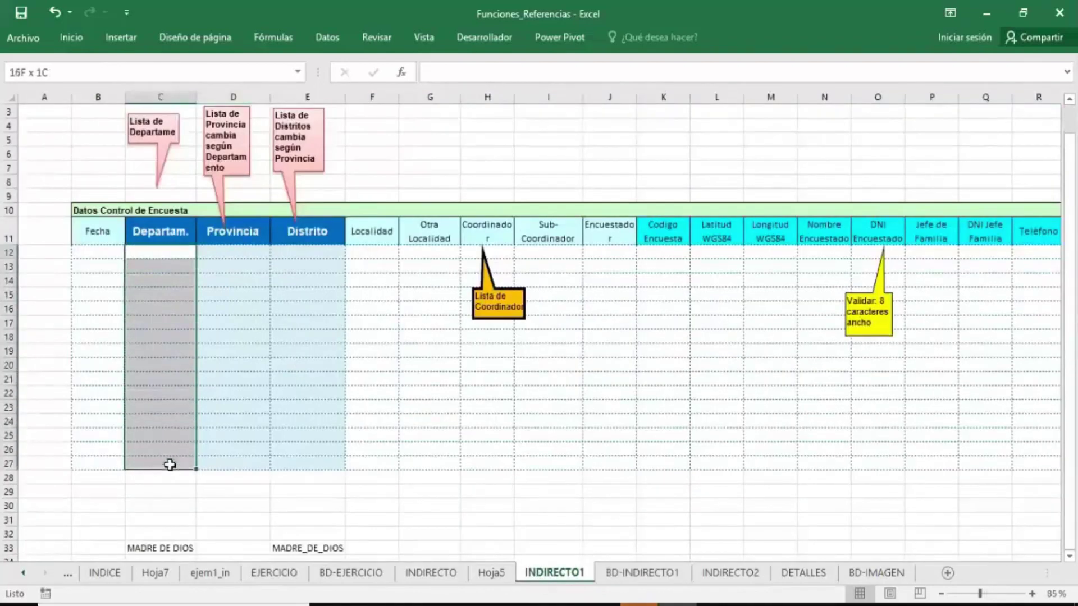
drag(178, 253, 168, 464)
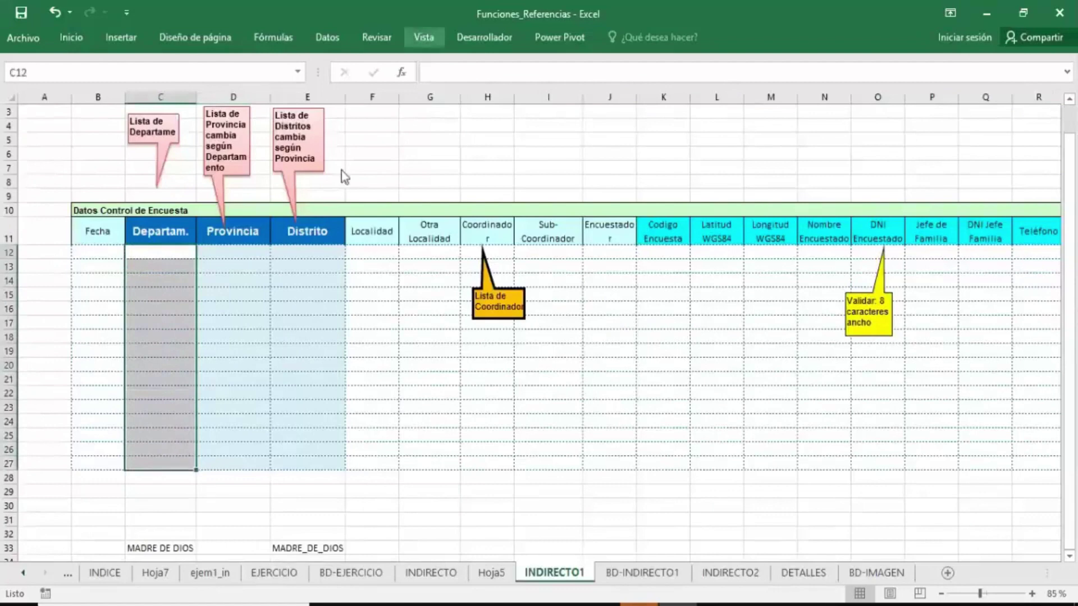
click(328, 38)
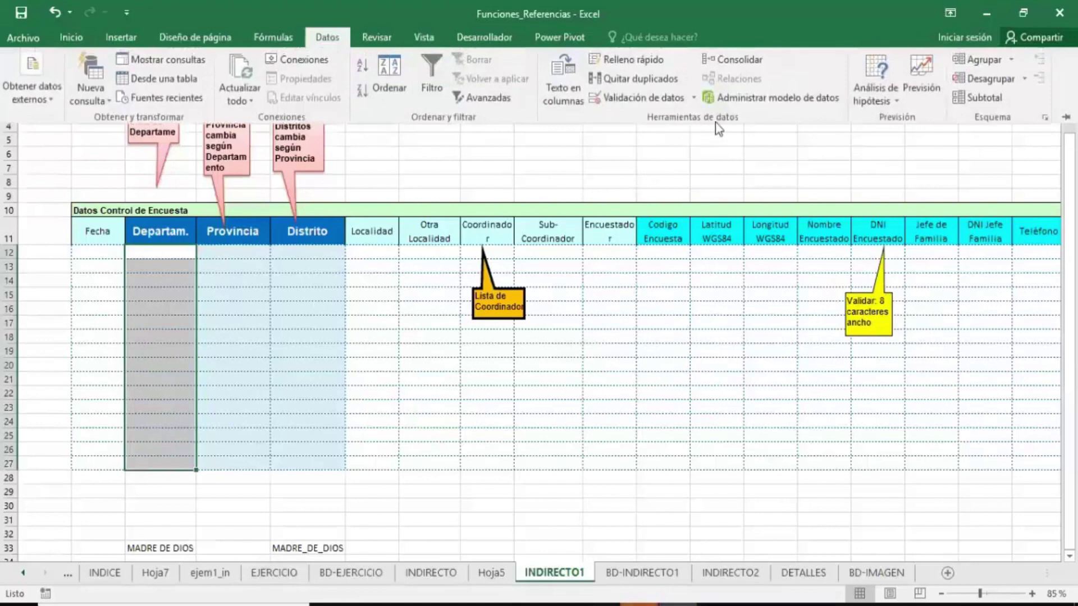
click(629, 103)
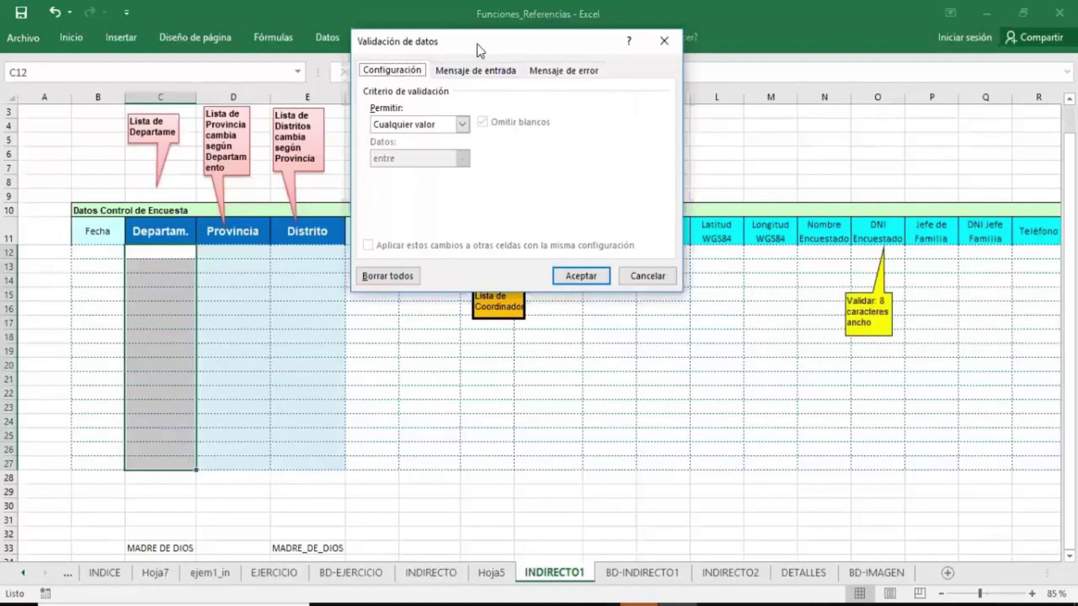
- Set the validation to Lista with source =DEPARTAMENTOS and apply it
drag(477, 49, 492, 84)
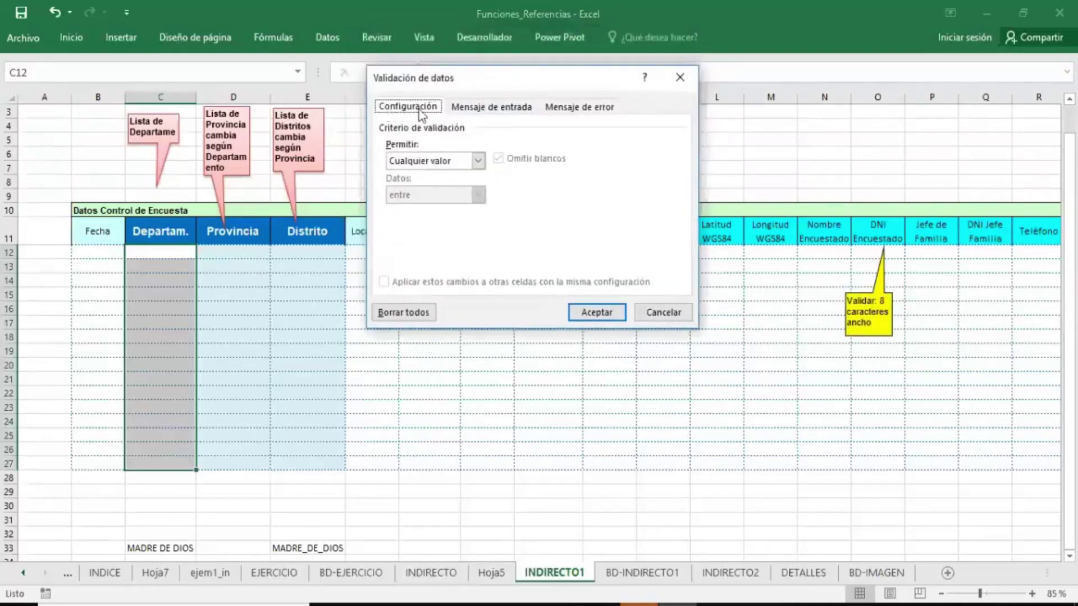
click(477, 161)
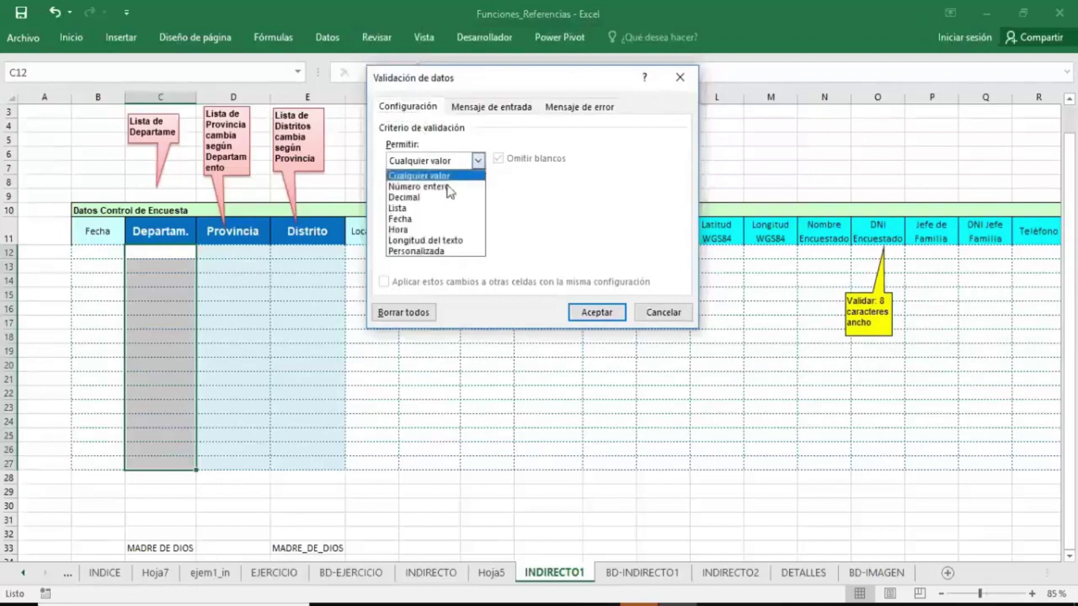
click(427, 204)
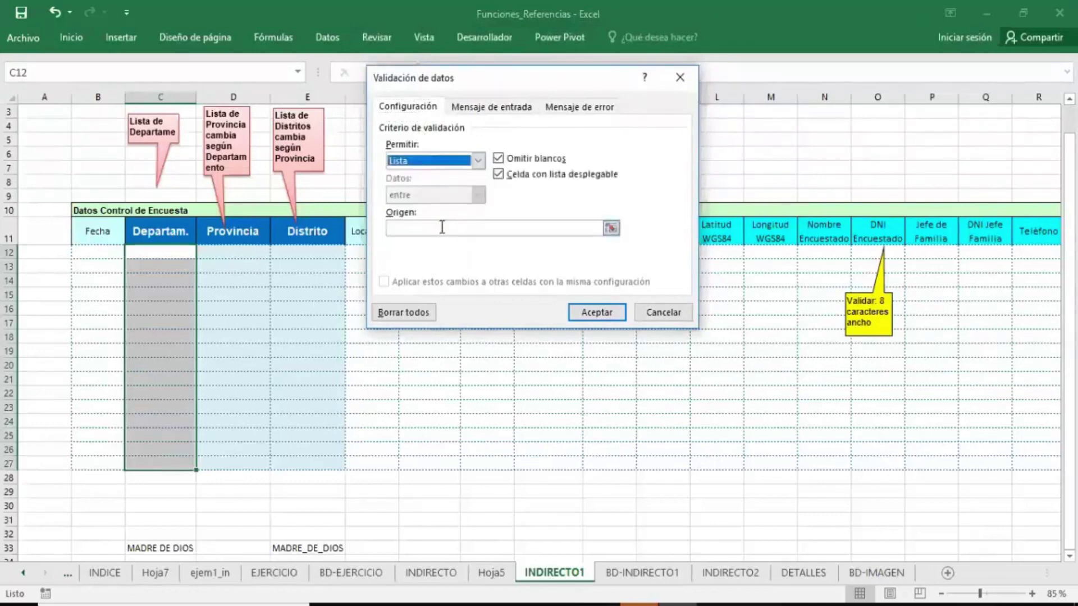
click(441, 228)
text(=DEPA)
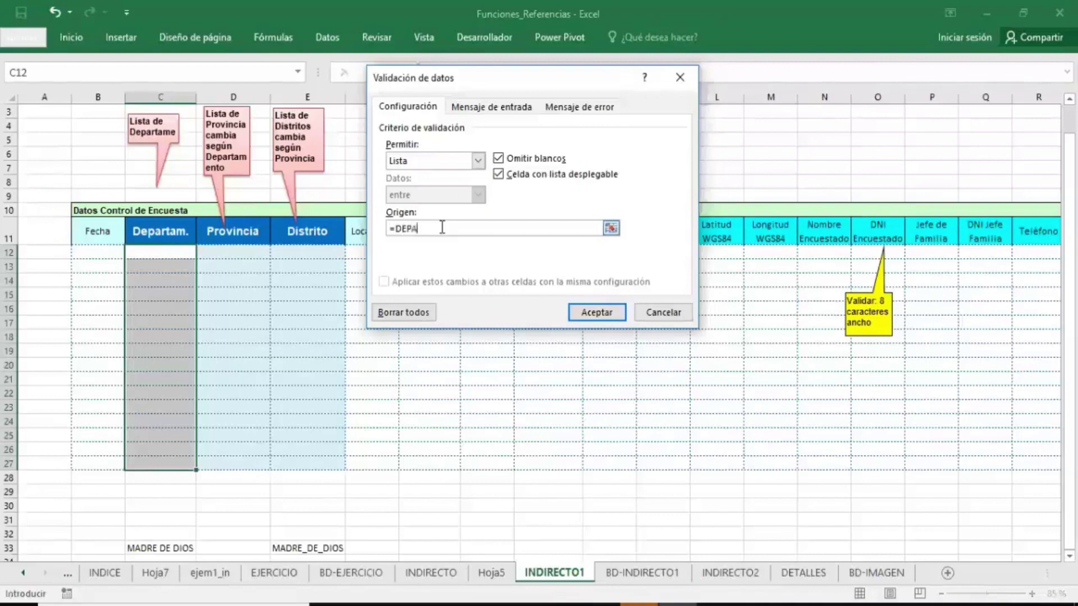
text(RT)
text(OS)
click(583, 312)
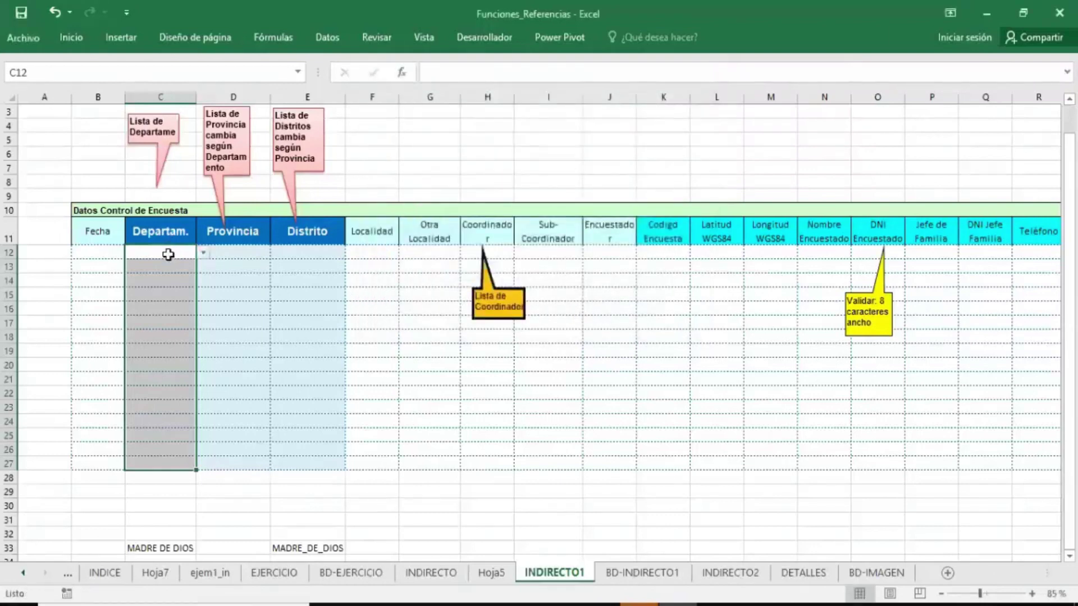
- Pick AYACUCHO for C12, ANCASH for C14 and CAJAMARCA for C16 from the department dropdowns
click(168, 254)
click(203, 253)
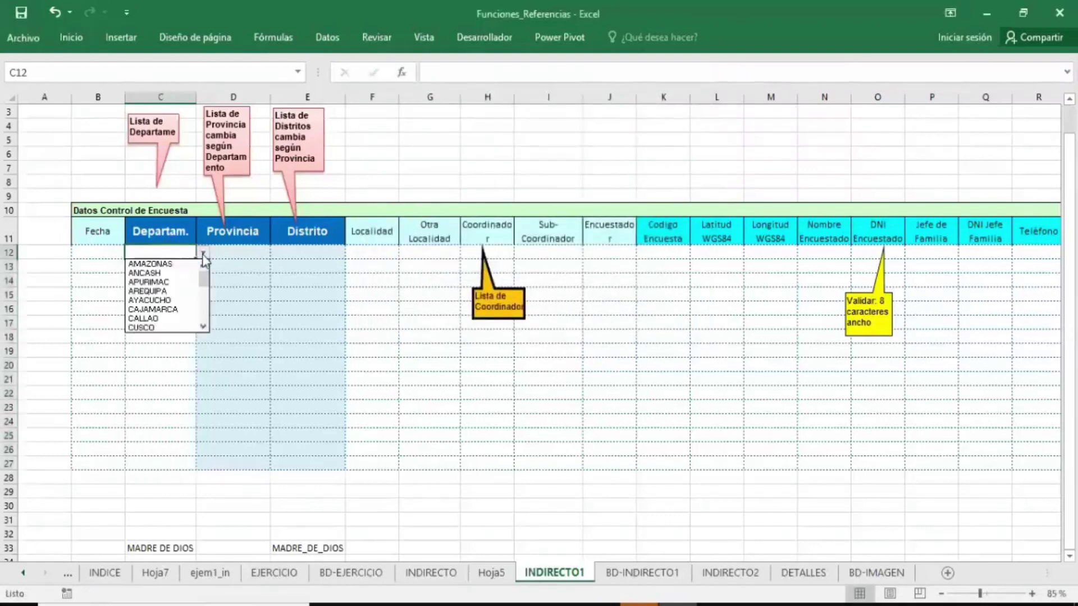
click(180, 301)
click(180, 280)
click(203, 280)
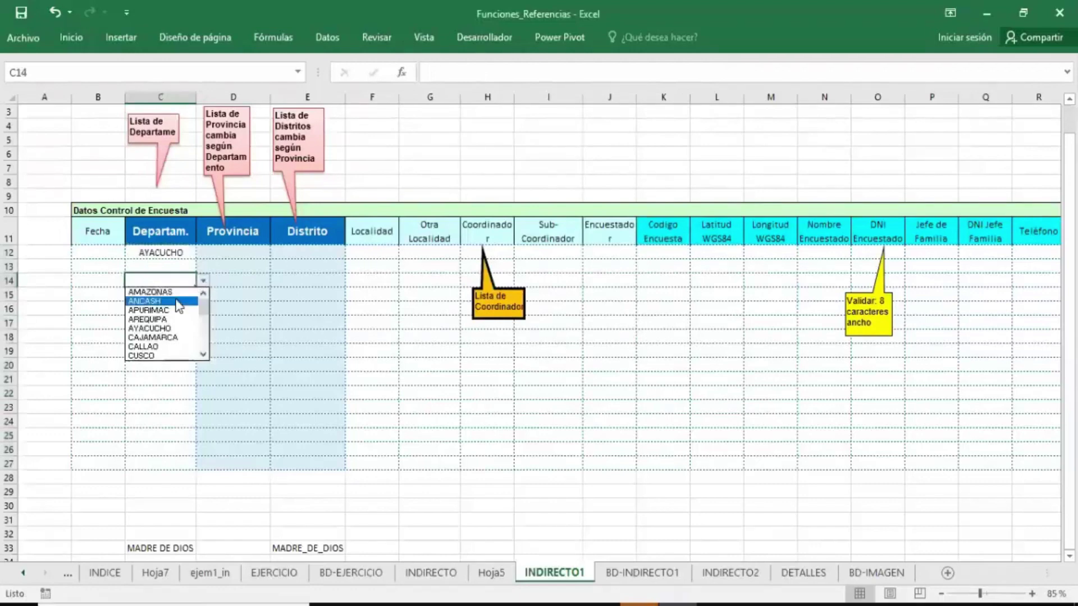
click(178, 301)
click(163, 309)
click(202, 309)
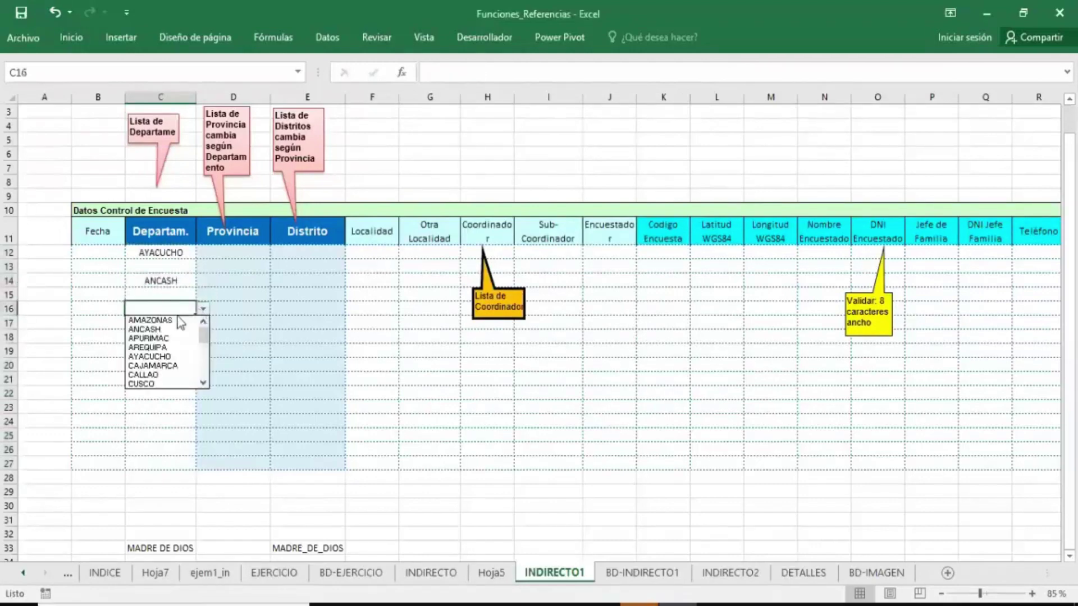
click(162, 365)
click(179, 354)
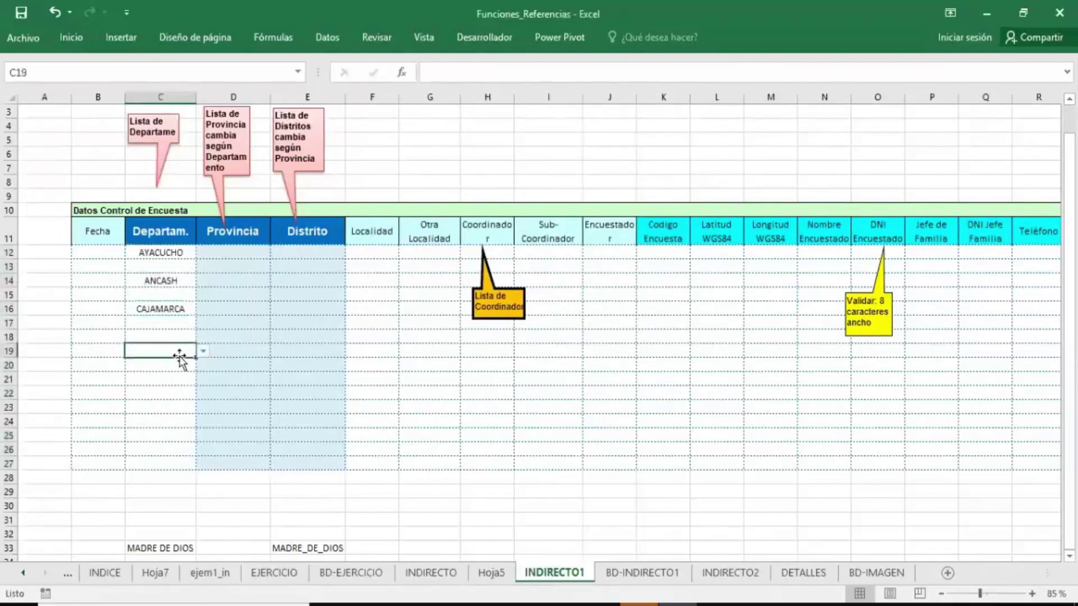
click(203, 350)
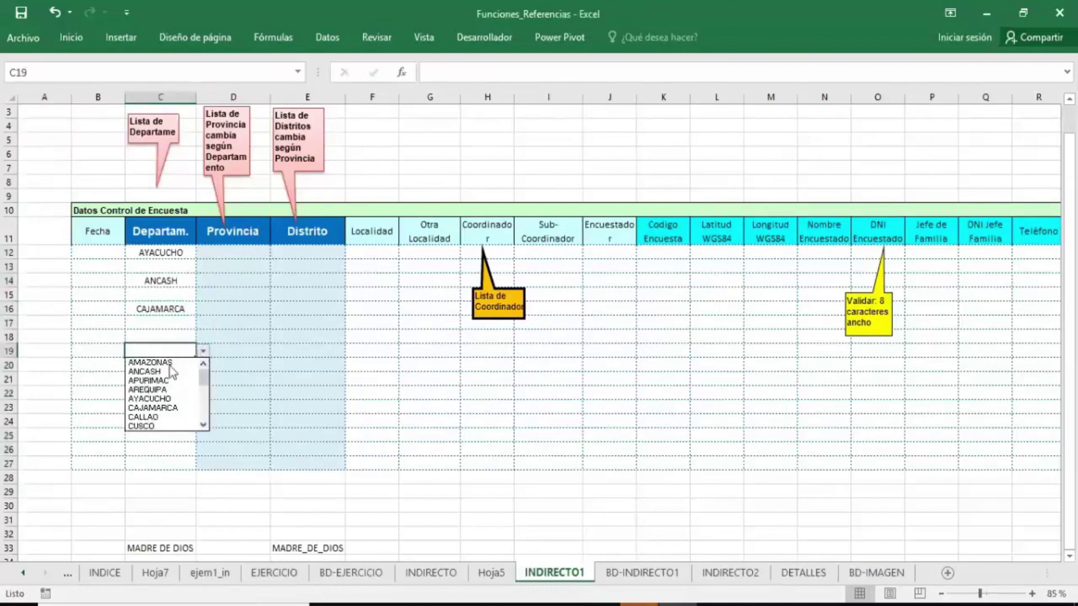
click(171, 426)
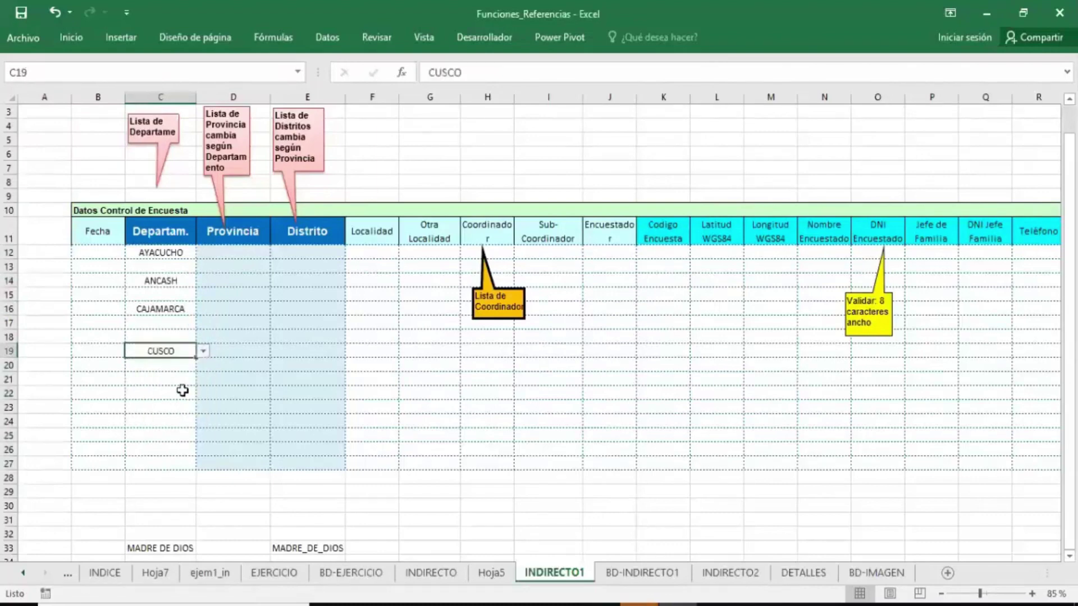
click(174, 253)
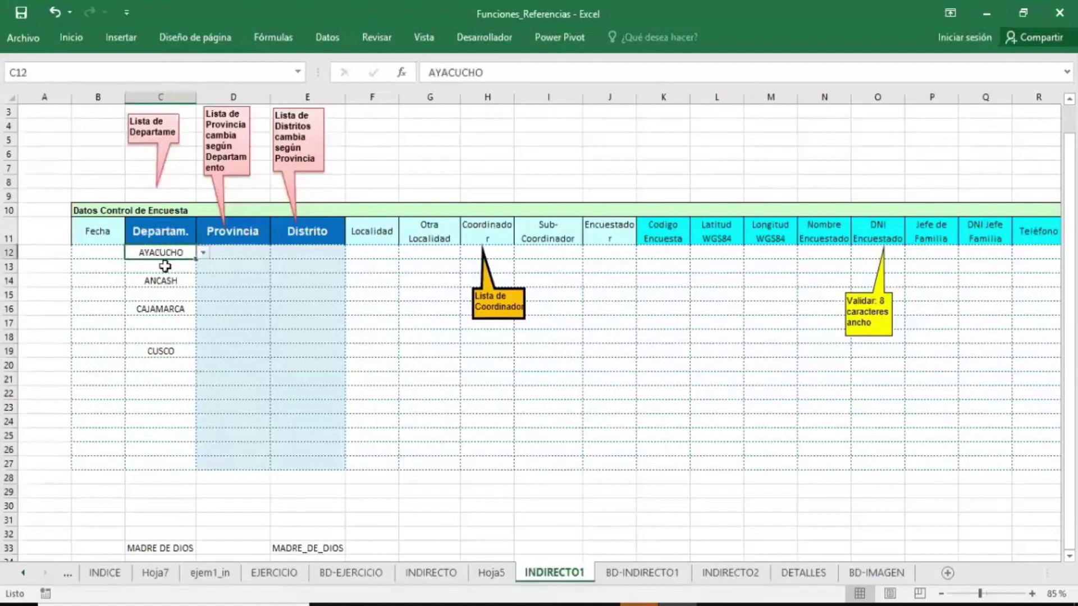
drag(162, 251, 161, 466)
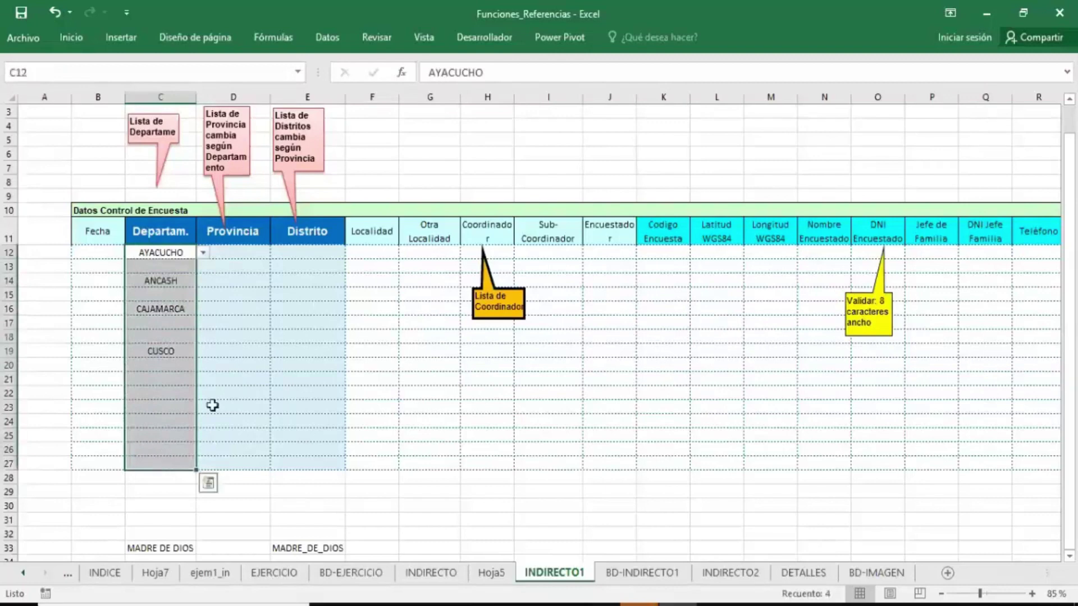
click(331, 42)
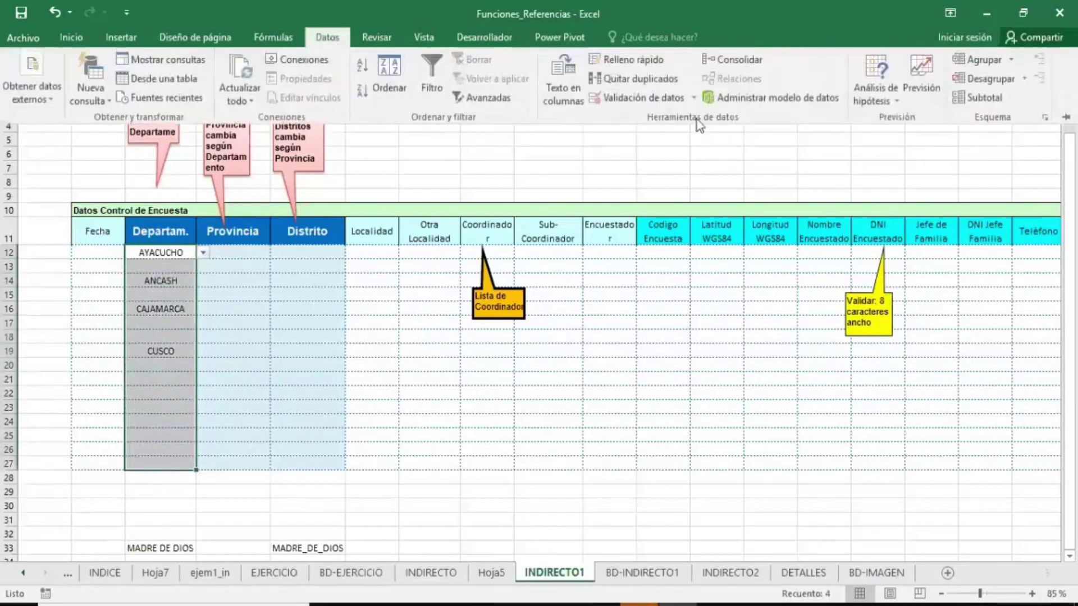
click(665, 103)
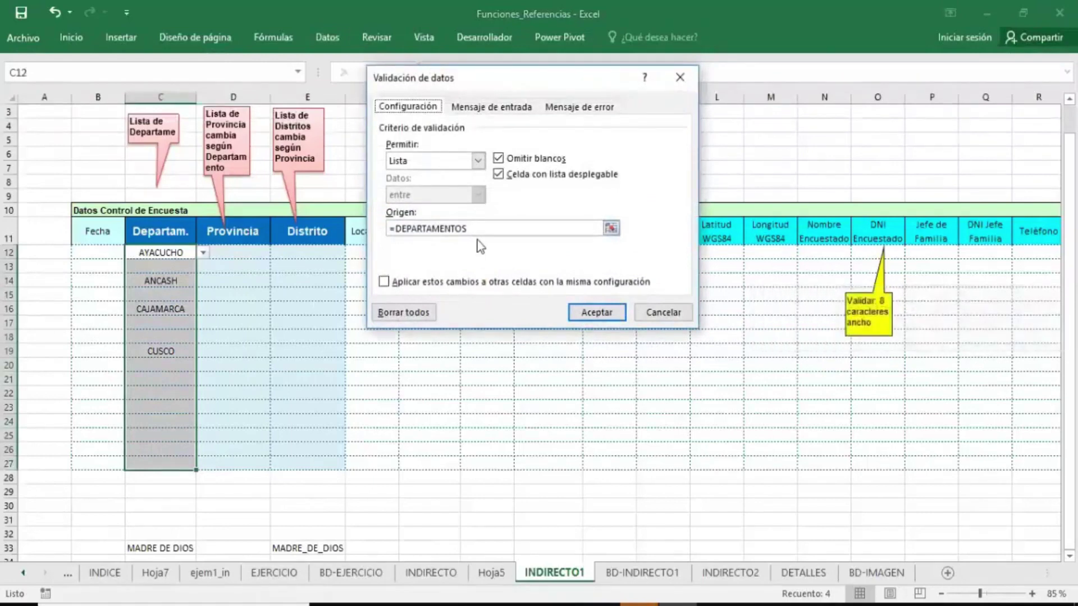
click(595, 315)
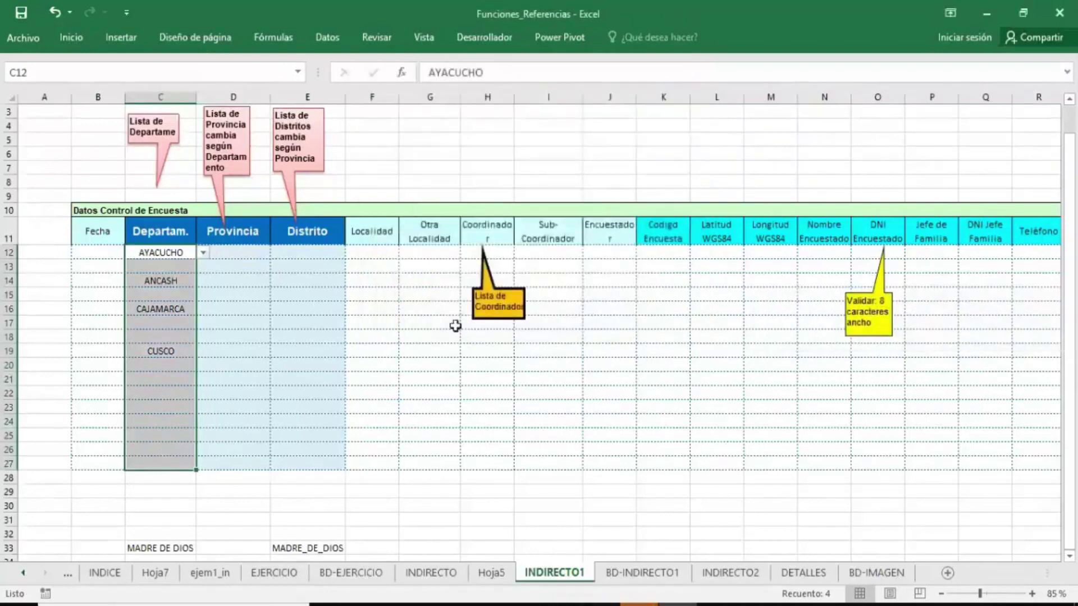
click(236, 258)
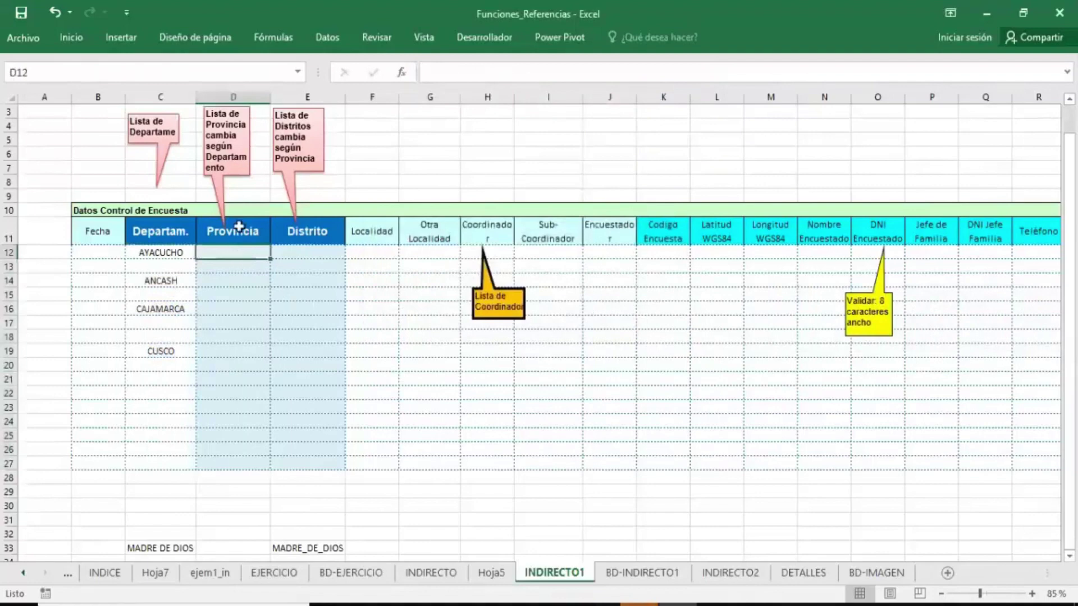
- Give cell D12 a light fill colour from Inicio
click(77, 43)
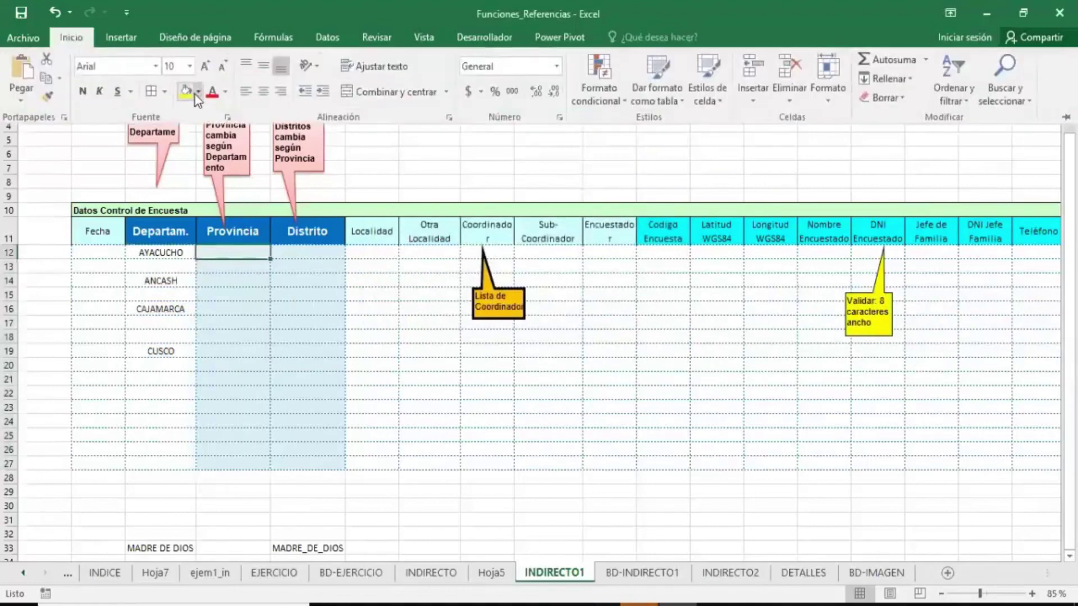
click(196, 93)
click(292, 167)
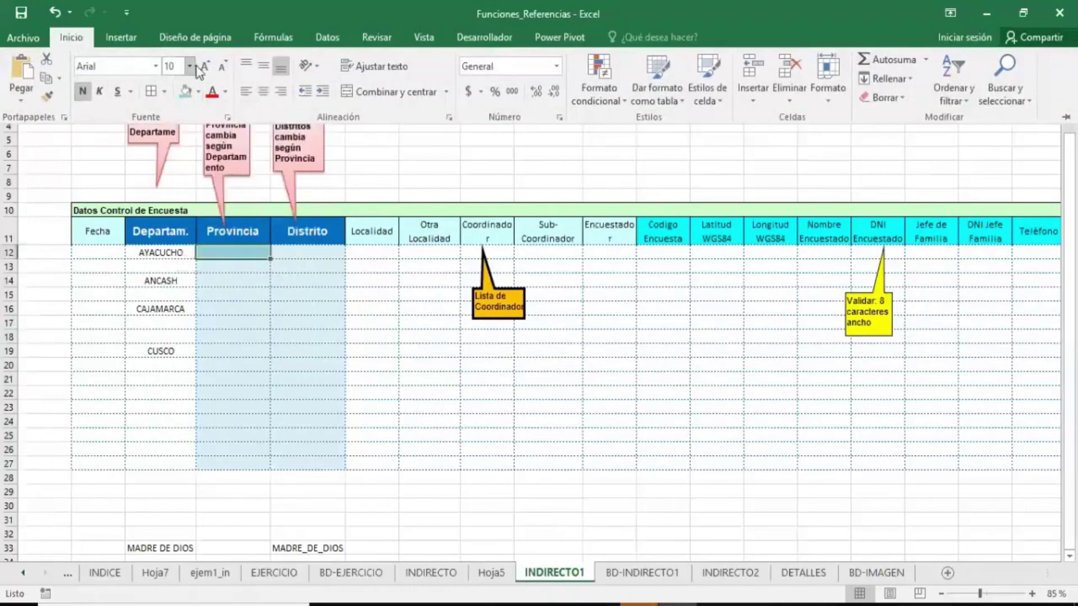
key(Escape)
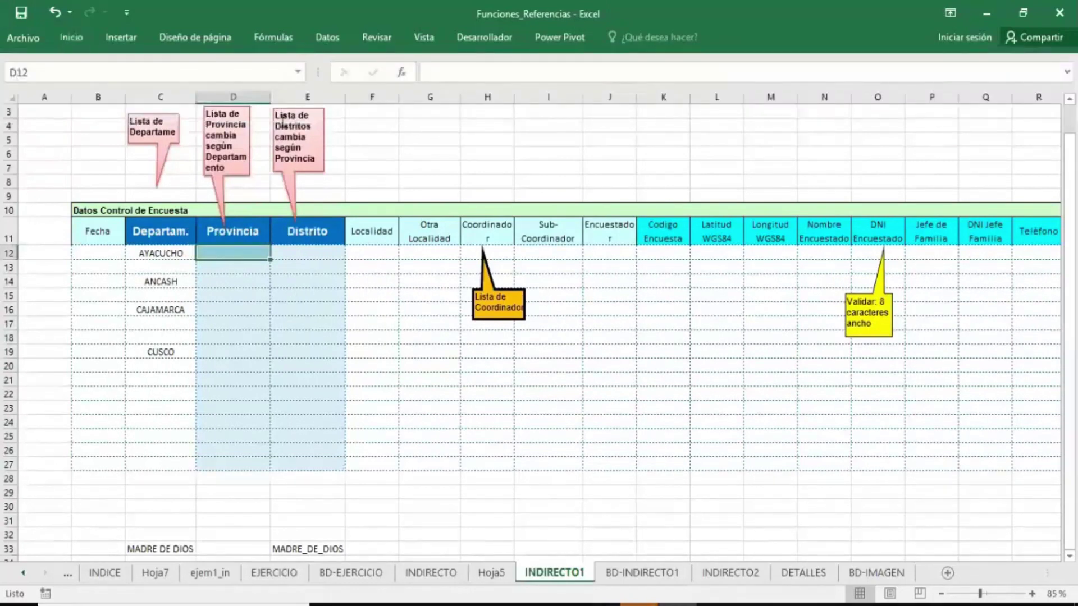
- Widen the Provincia column D by dragging its right border
drag(270, 97, 284, 97)
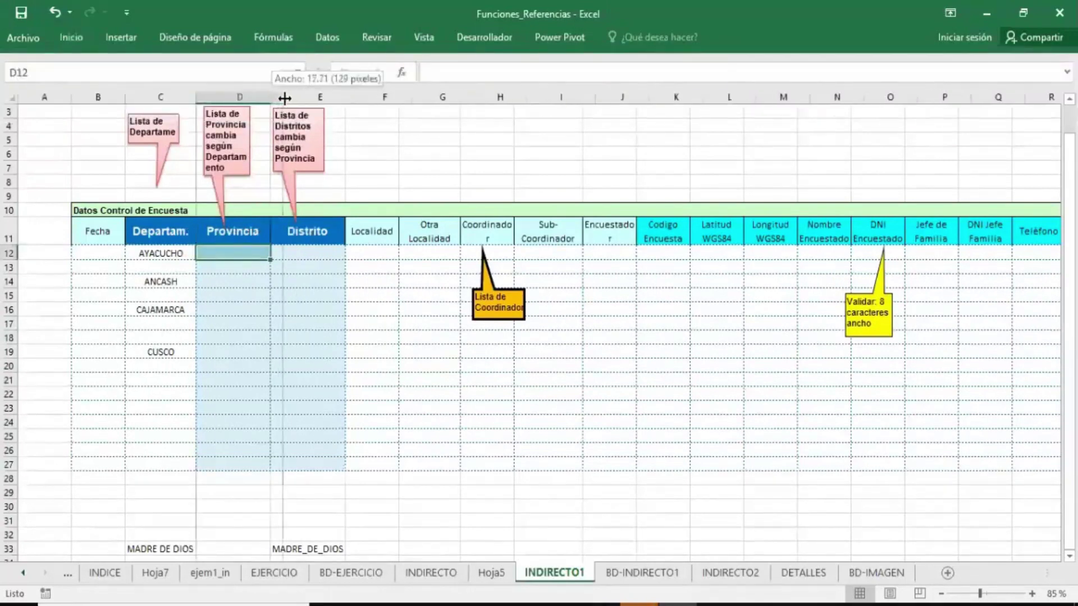
click(305, 342)
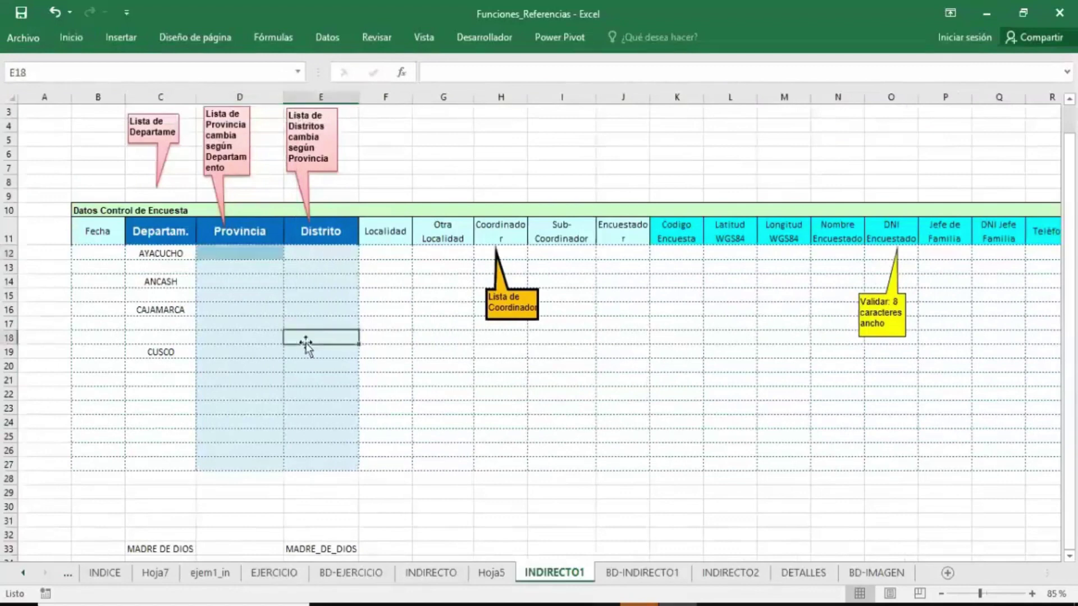
click(248, 251)
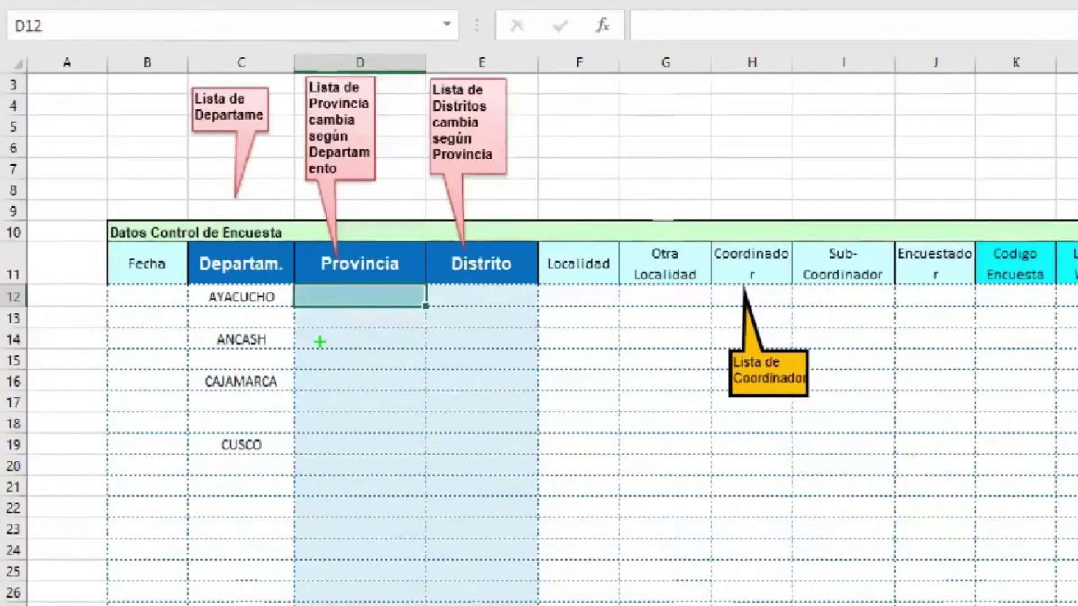
drag(316, 331, 316, 377)
text(I)
text(NDIREC)
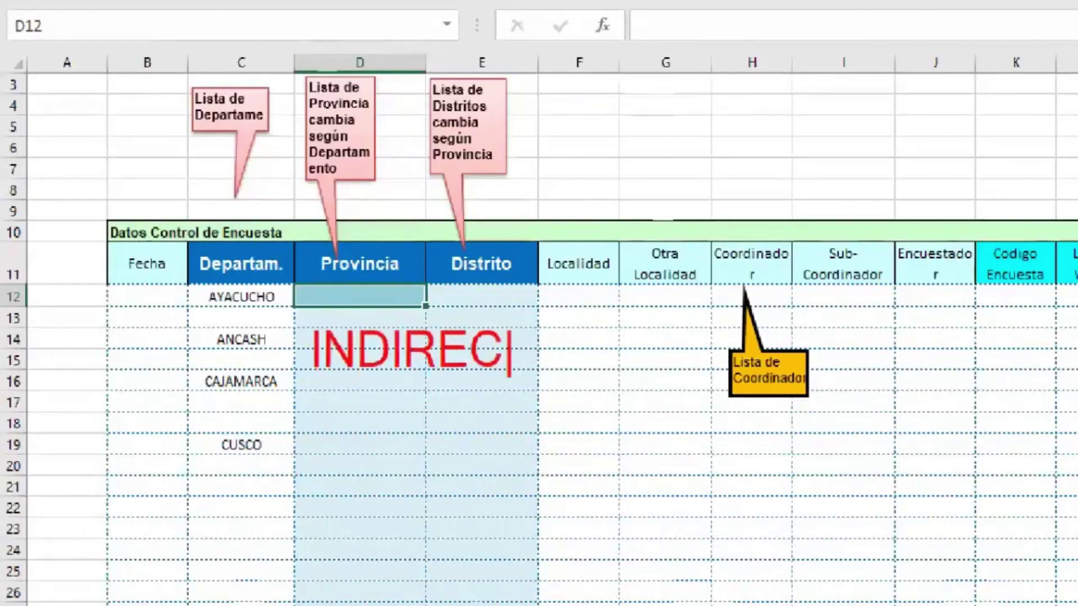
text(TO)
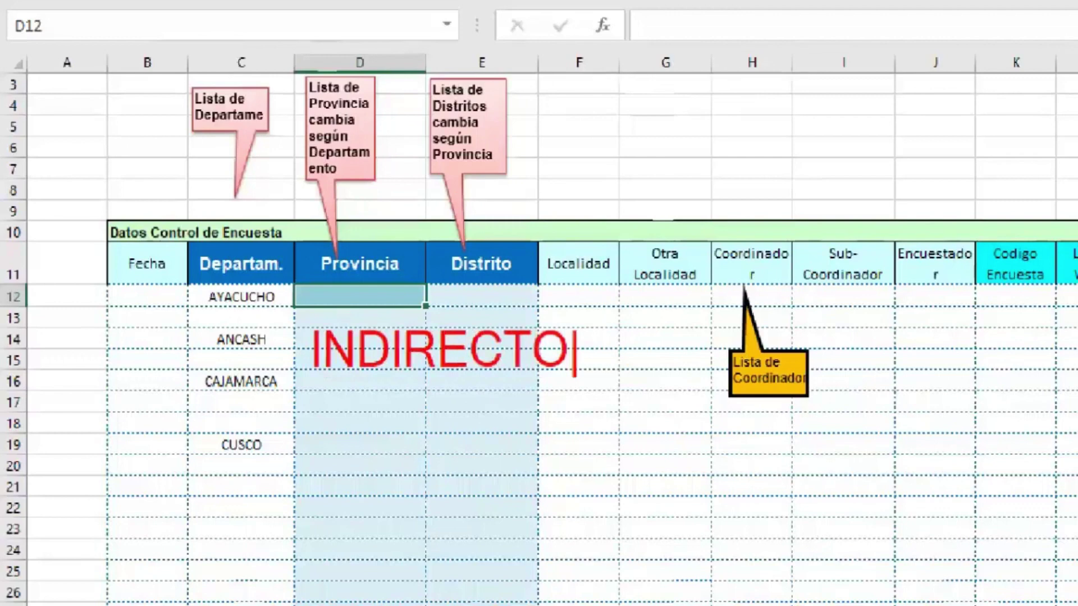
text(()
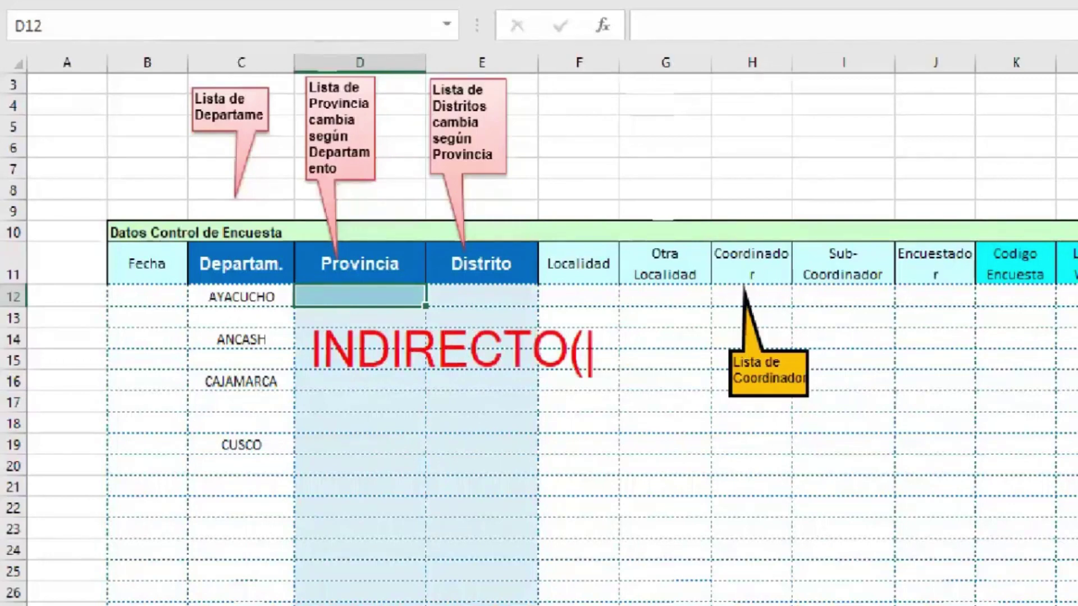
text(C12)
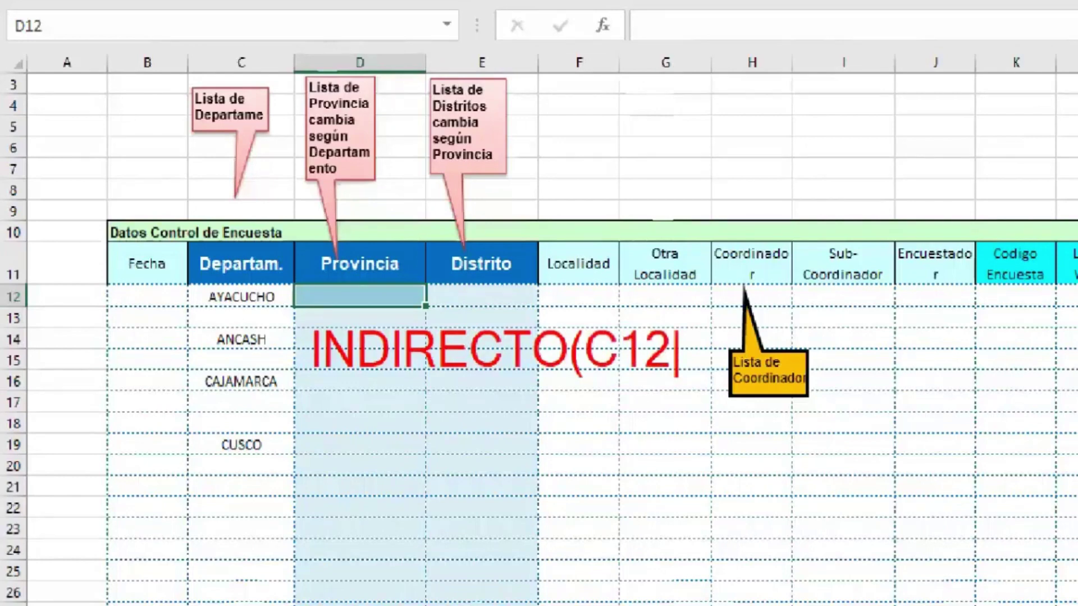
text())
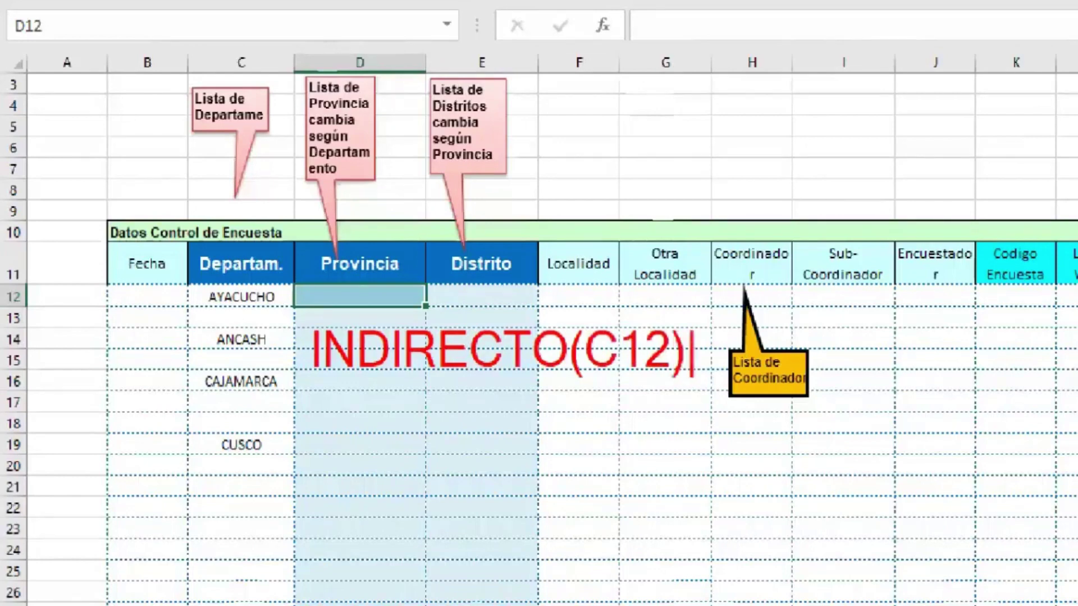
key(Escape)
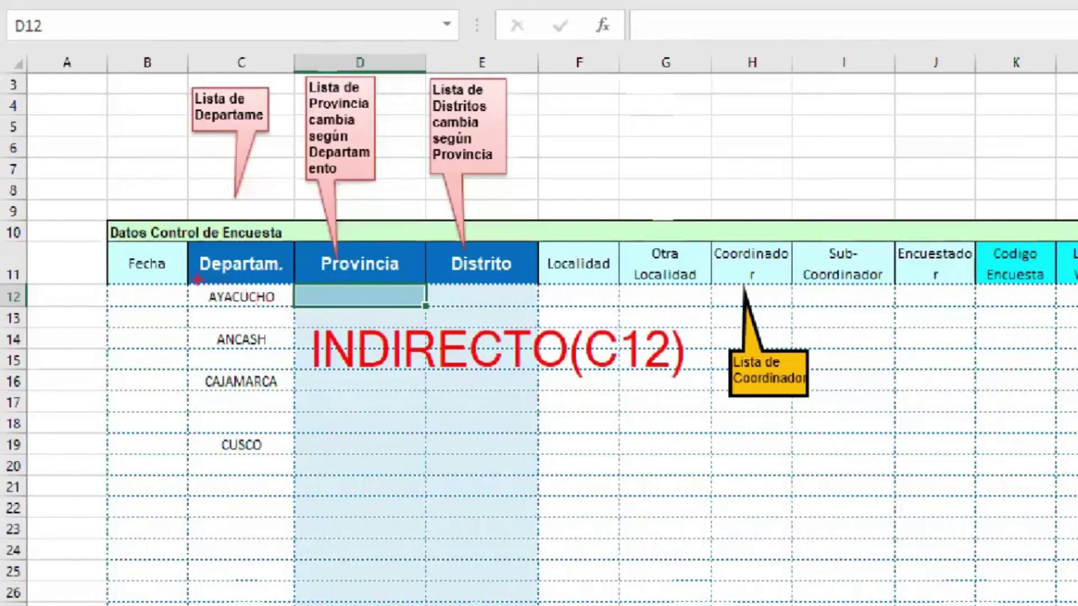
drag(188, 281, 292, 311)
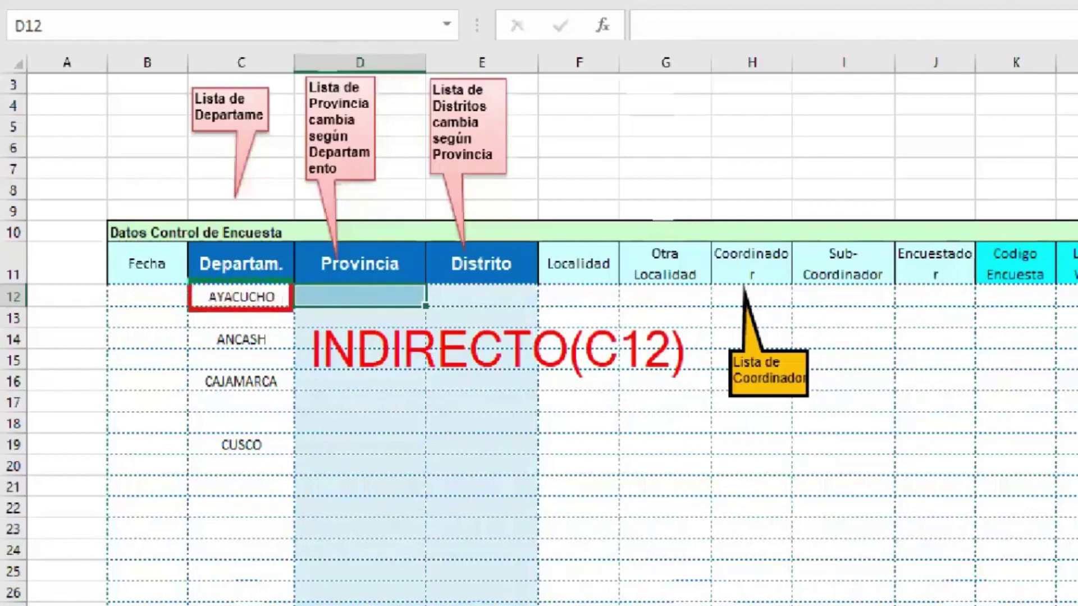
mouse_move(613, 382)
mouse_down()
mouse_move(271, 318)
mouse_move(289, 331)
mouse_up()
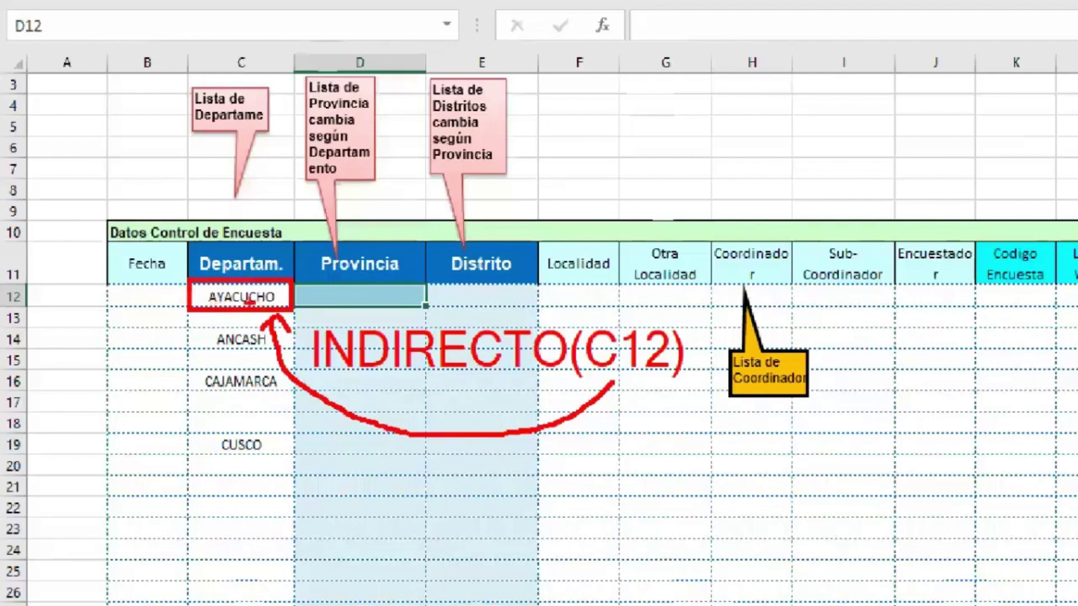
key(Escape)
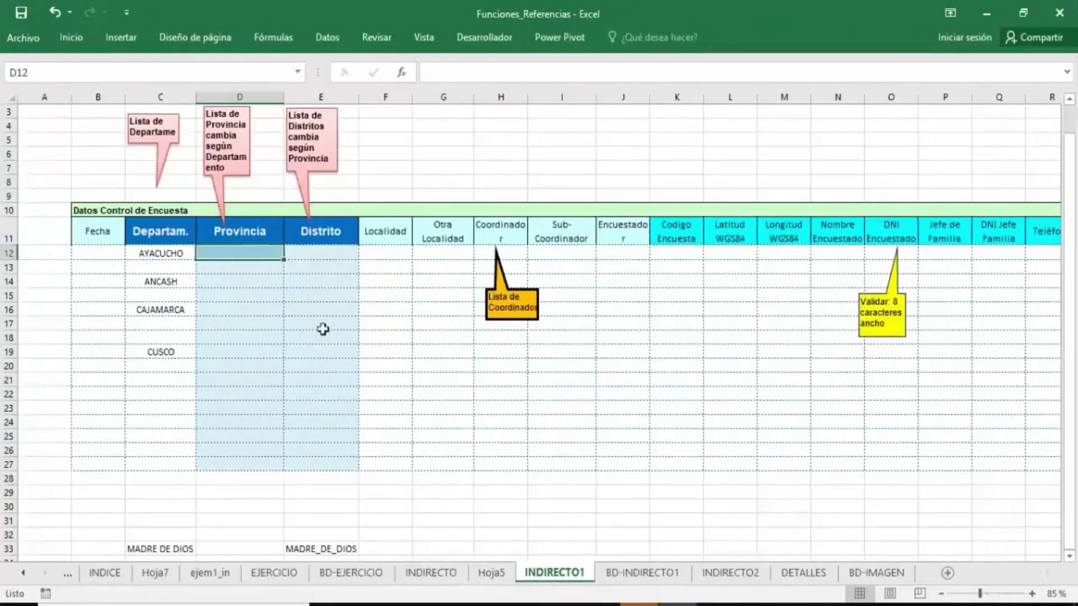
- On the BD-INDIRECTO1 sheet, fill the Amazonas province cells K2:Q2 light blue
click(636, 573)
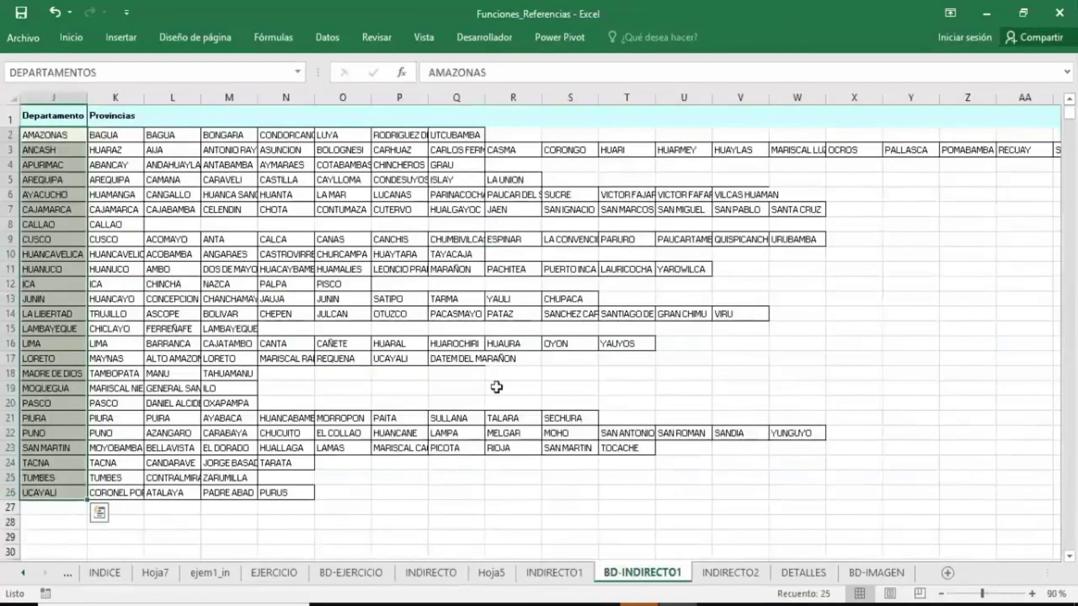
click(379, 312)
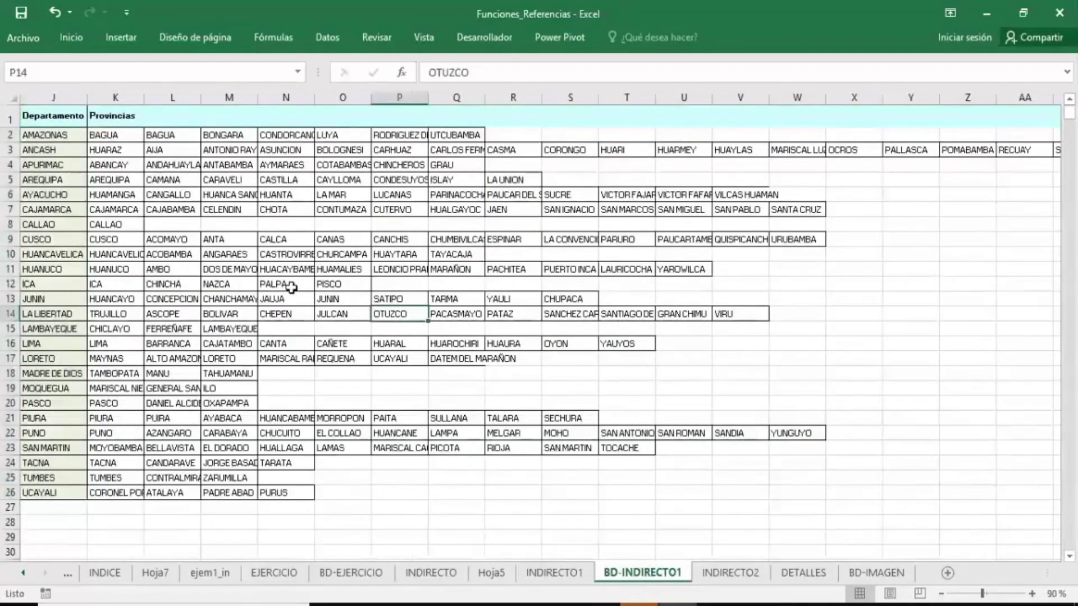
drag(111, 134, 458, 134)
click(72, 37)
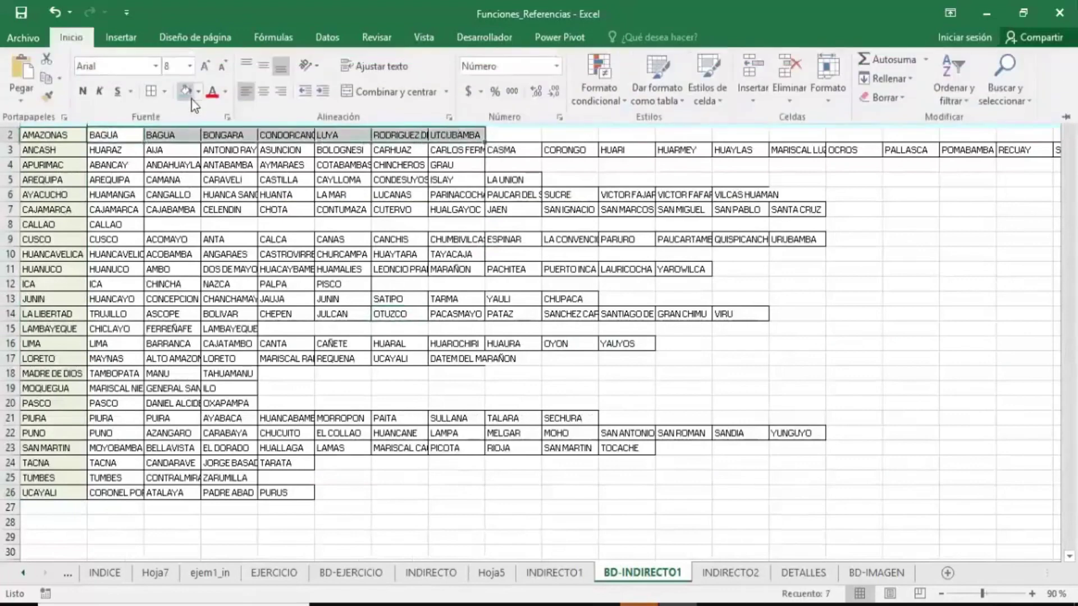
click(185, 90)
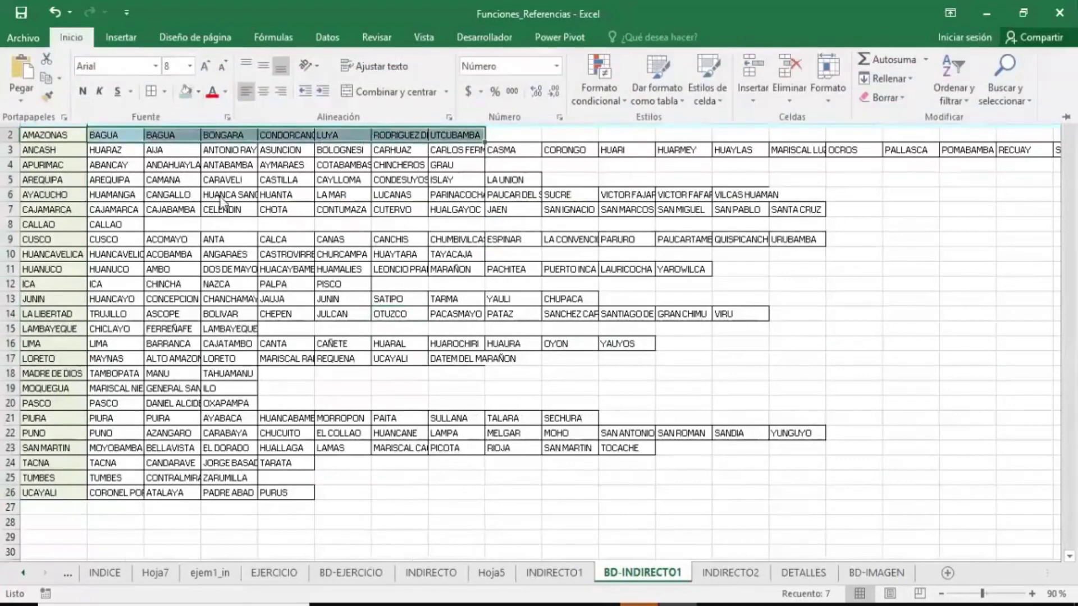
- Select the province cells of the Ancash, Apurimac, Ayacucho and Cajamarca rows
click(171, 185)
drag(116, 149, 746, 149)
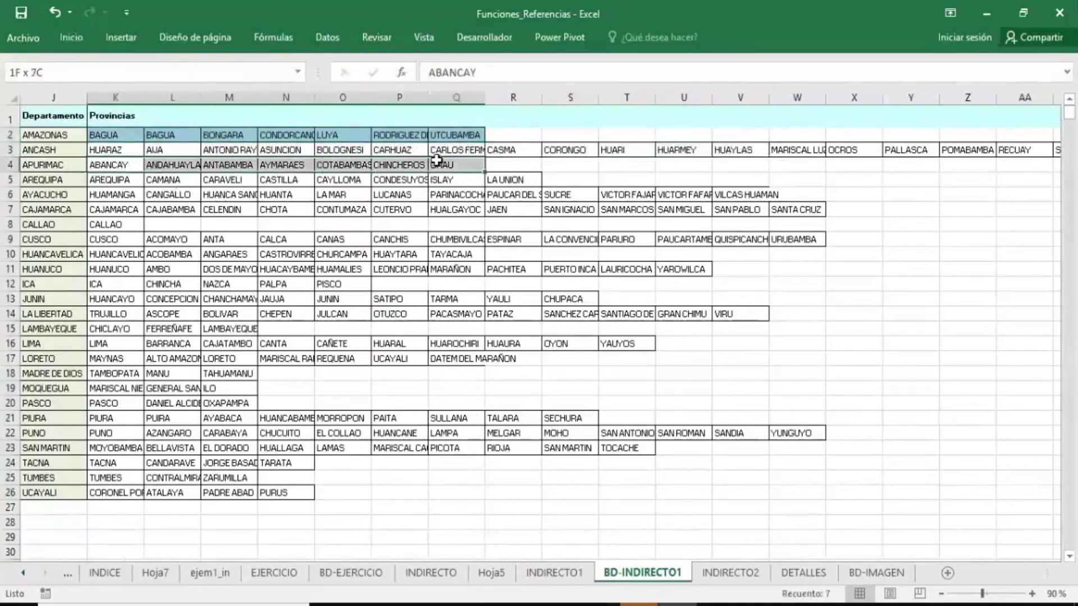
drag(108, 162, 167, 181)
mouse_move(388, 157)
mouse_down()
mouse_move(160, 176)
mouse_move(398, 194)
mouse_up()
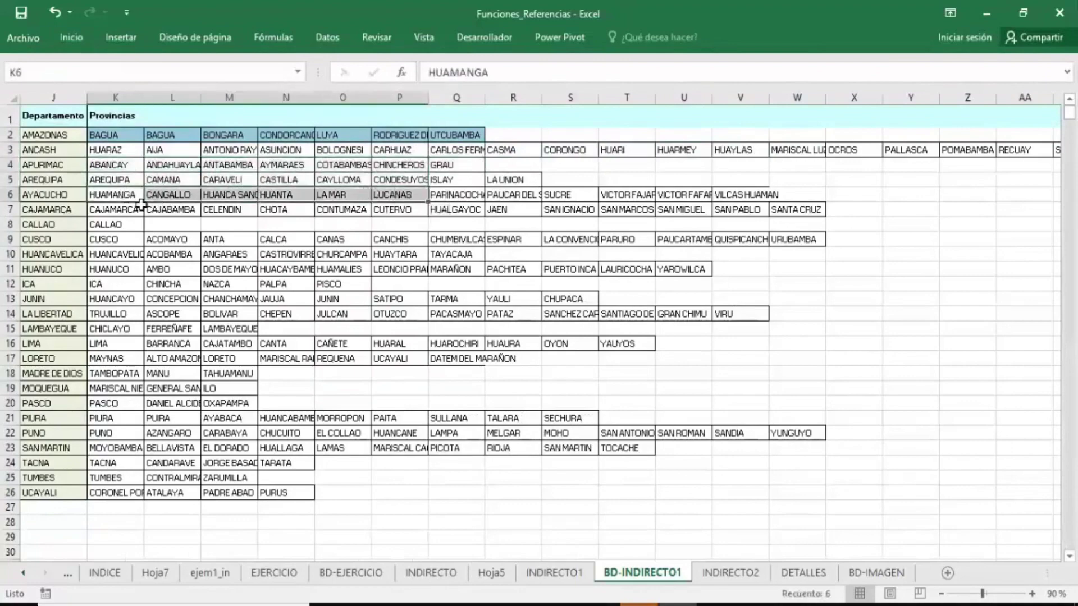
drag(125, 209, 168, 209)
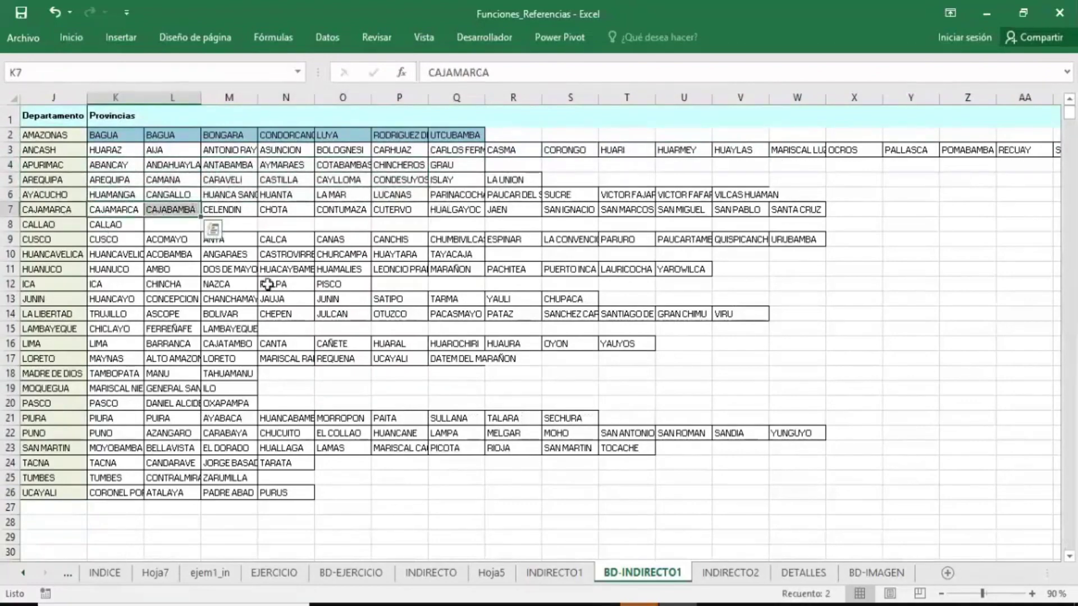
- Select the full table J2:AD26, AMAZONAS to UCAYALI, after trying row-by-row selection
ctrl+scroll(268, 285, down, 1)
ctrl+scroll(267, 285, down, 1)
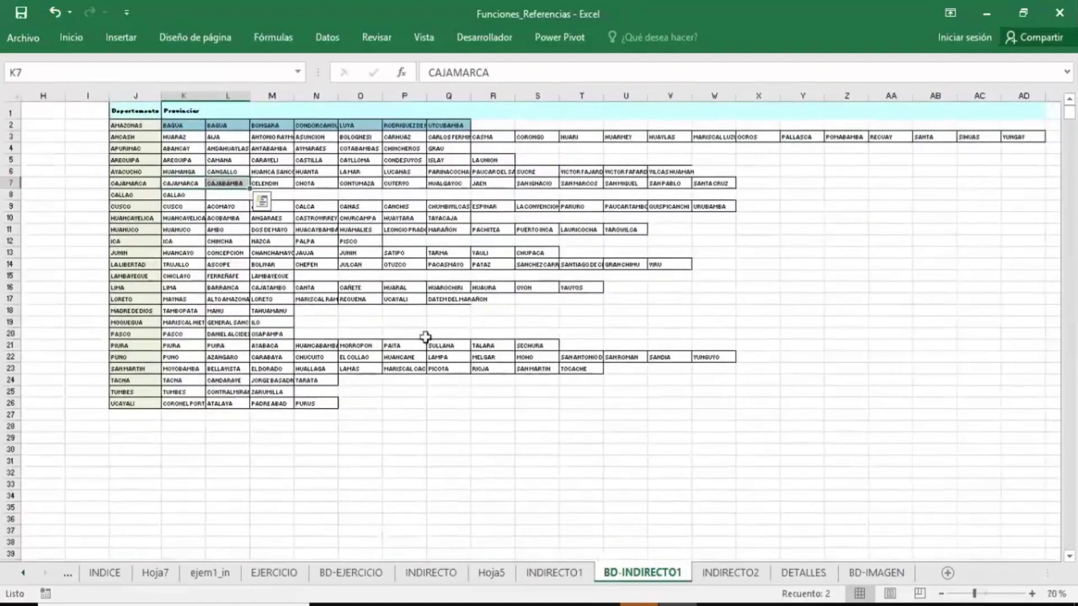
click(845, 381)
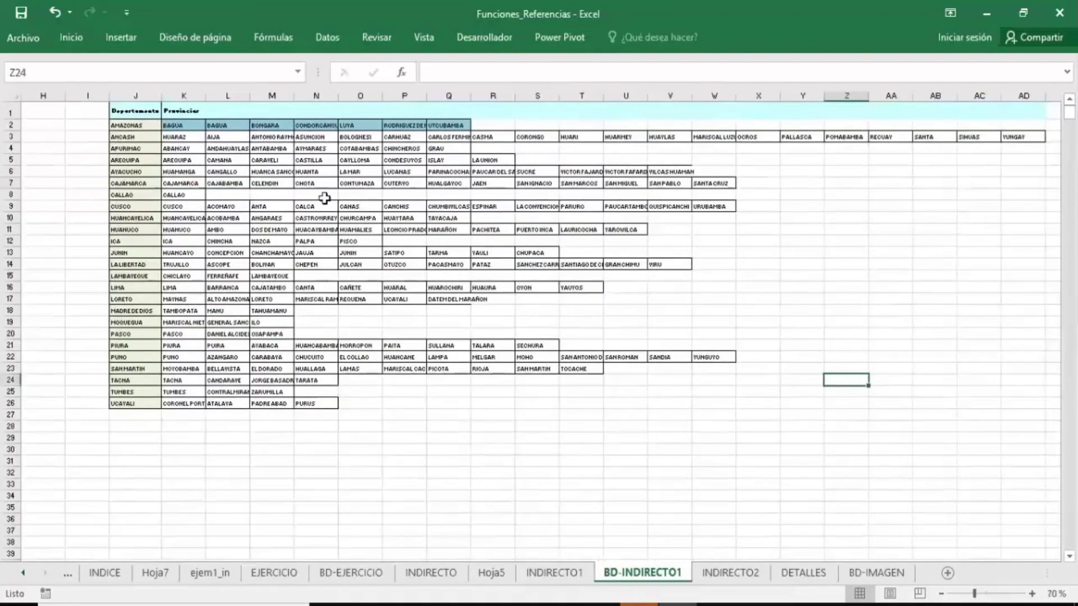
drag(146, 121, 460, 124)
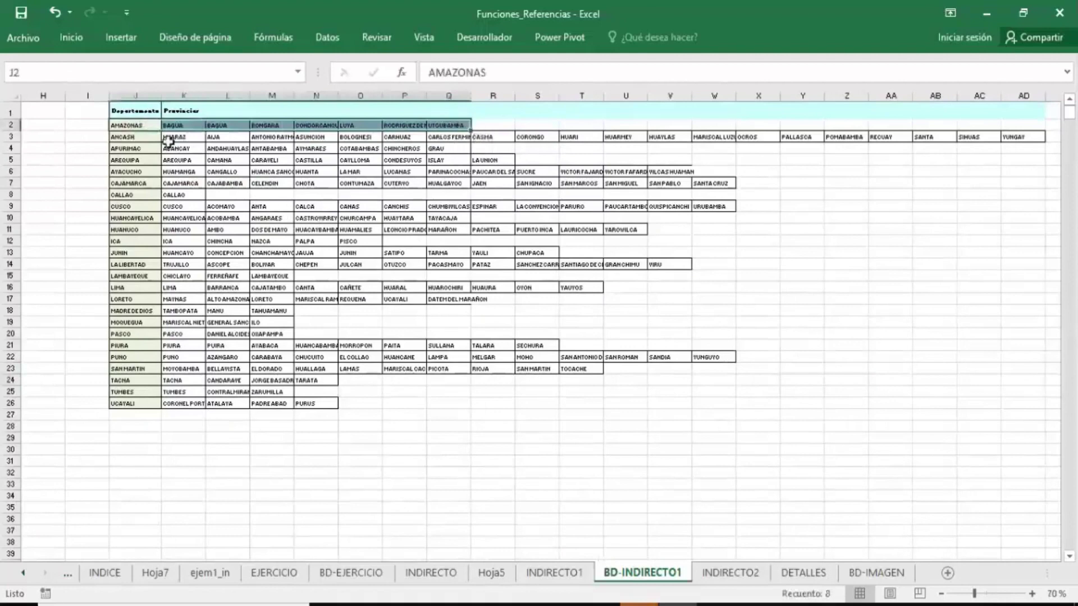
drag(152, 137, 1024, 136)
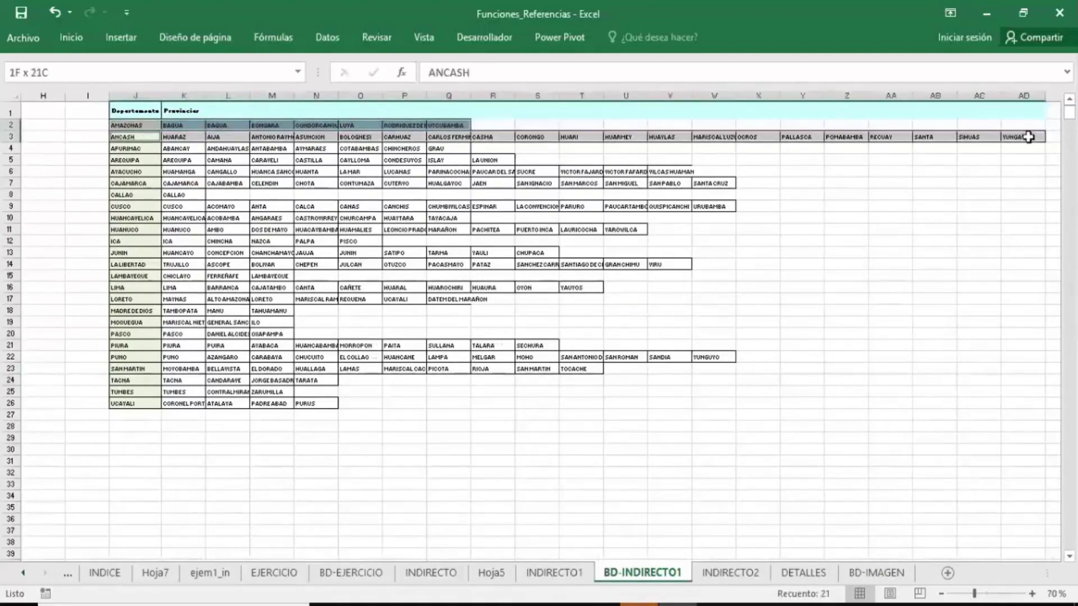
drag(135, 148, 463, 149)
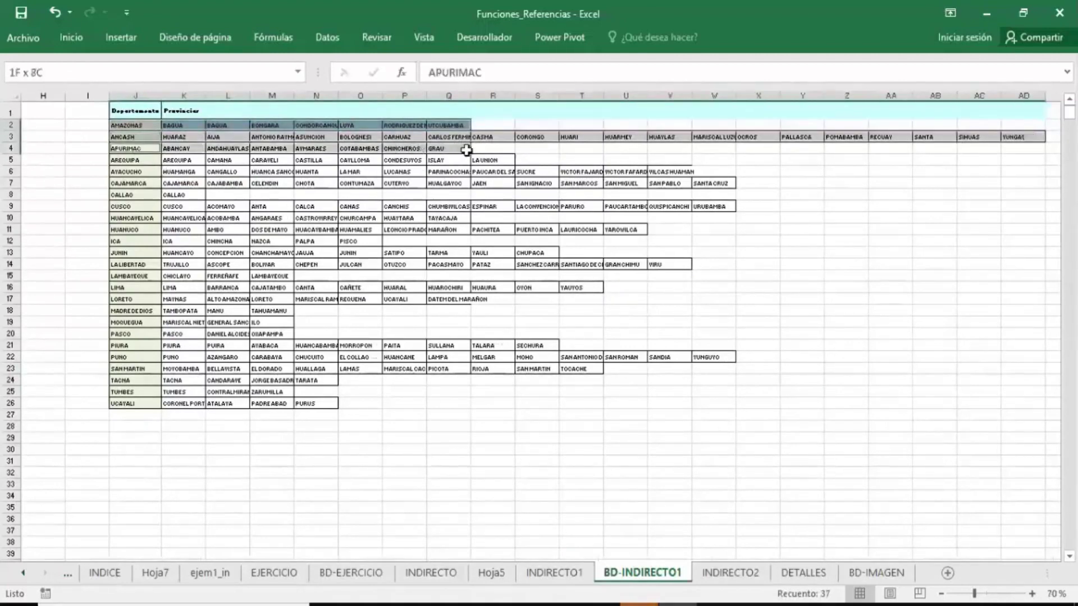
drag(137, 160, 485, 159)
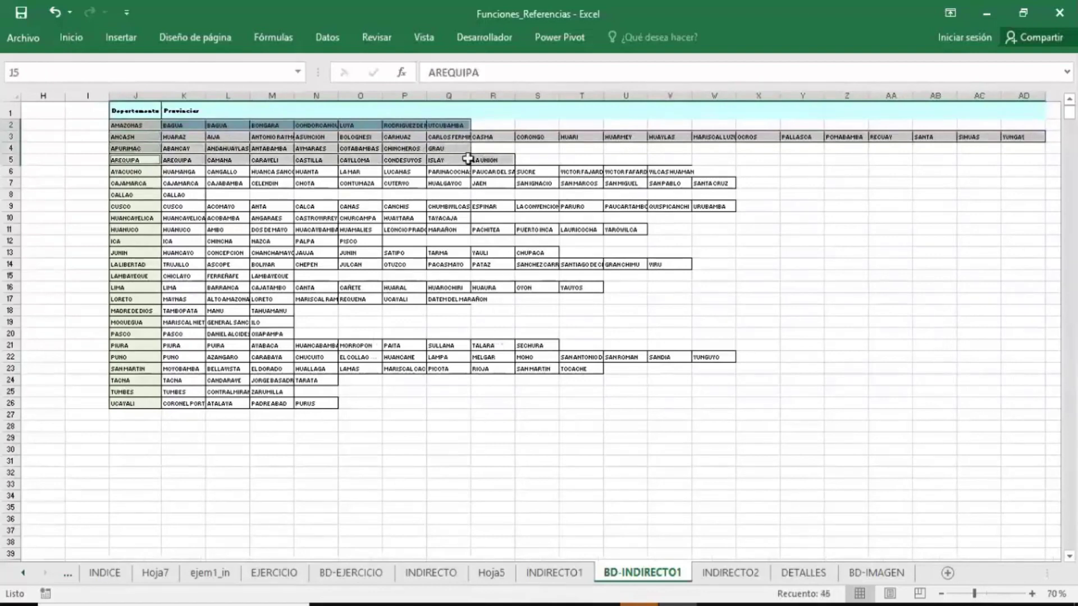
drag(137, 172, 668, 171)
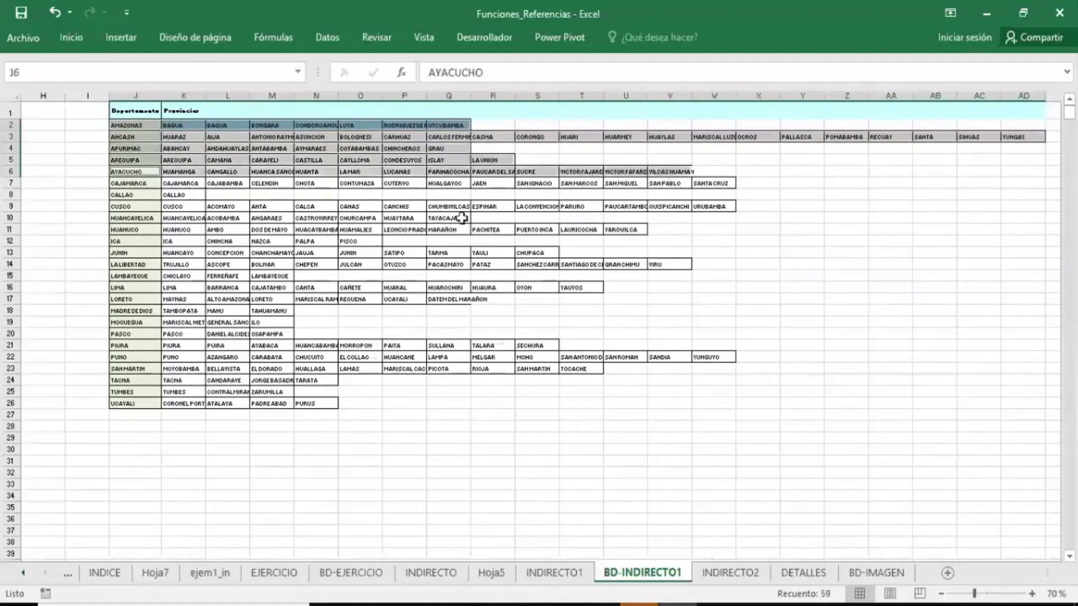
click(422, 203)
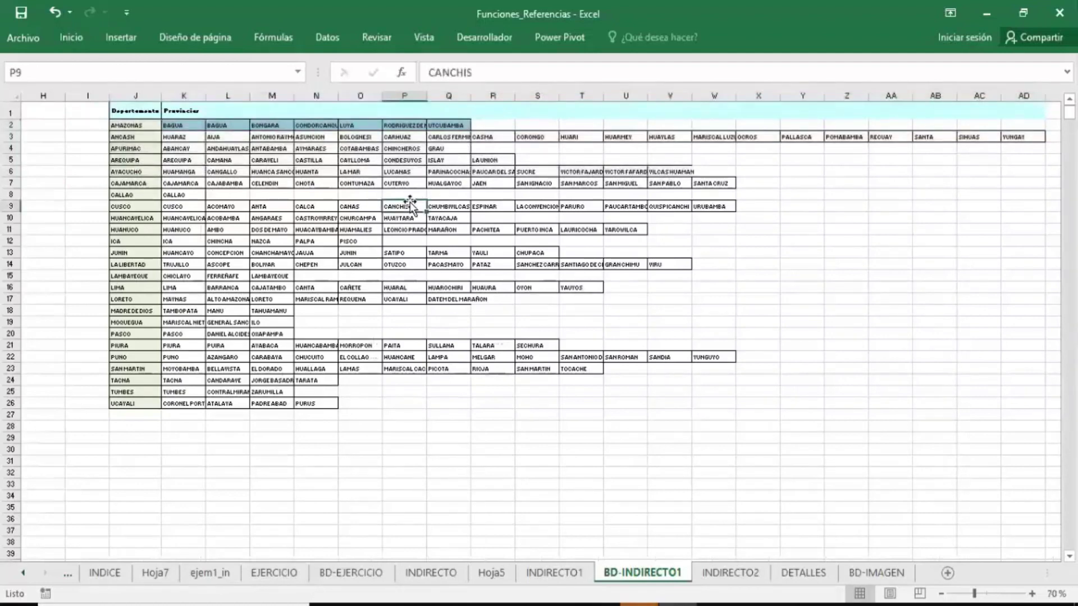
mouse_move(143, 124)
mouse_down()
mouse_move(992, 192)
mouse_move(1014, 401)
mouse_up()
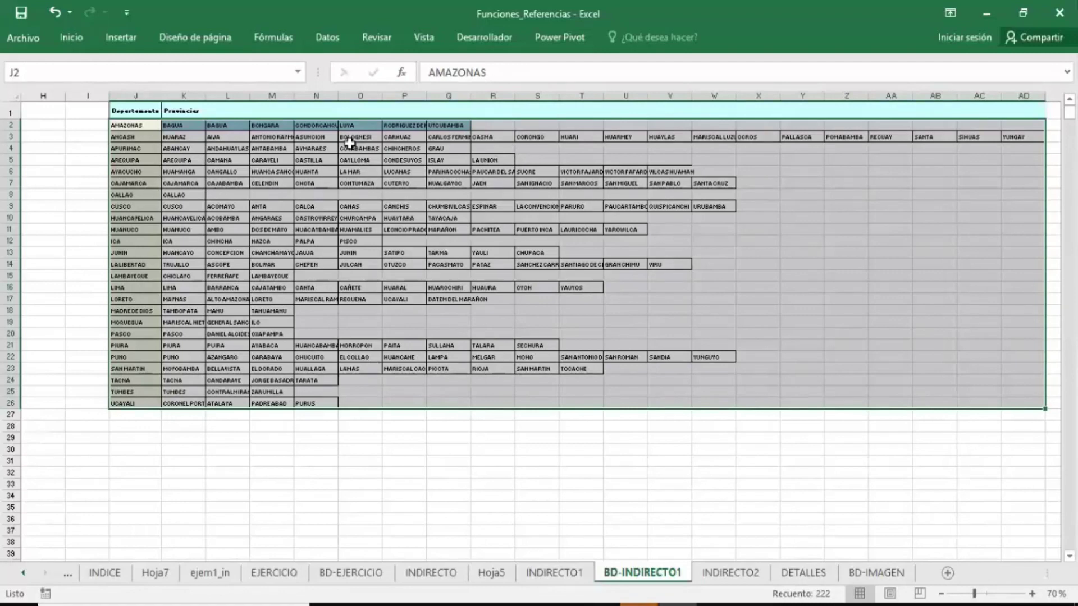
- Open Go To Special with F5 and choose the Constantes option
key(F5)
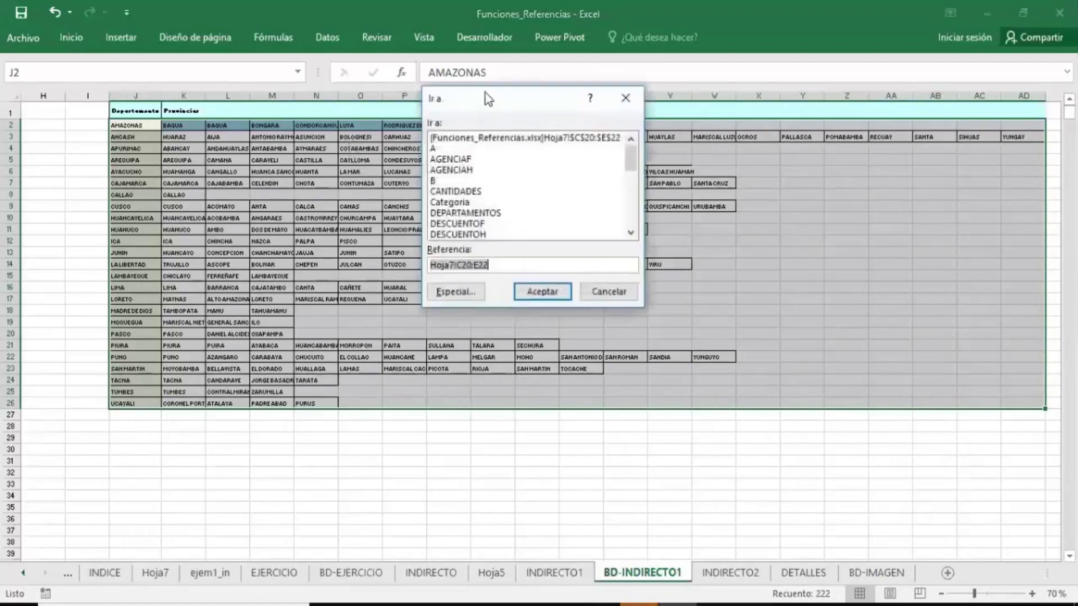
drag(487, 97, 437, 169)
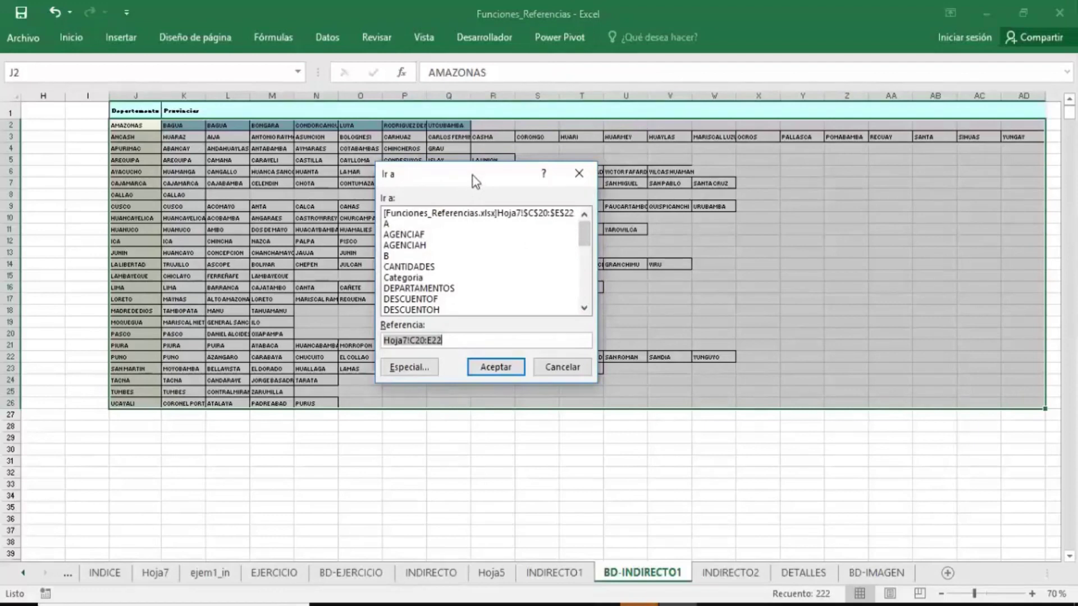
drag(473, 176, 513, 166)
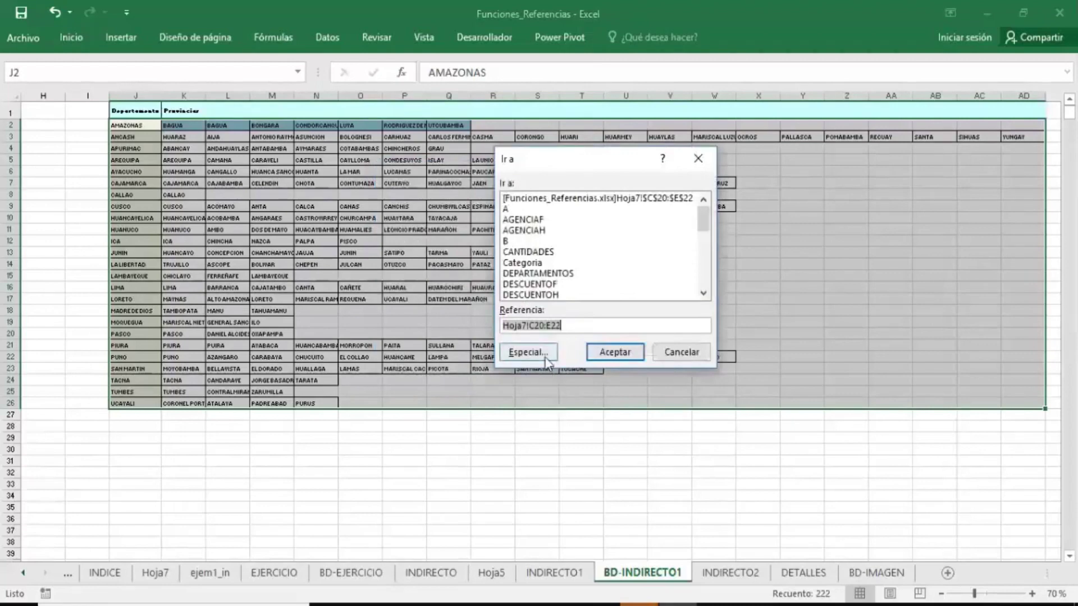
click(528, 352)
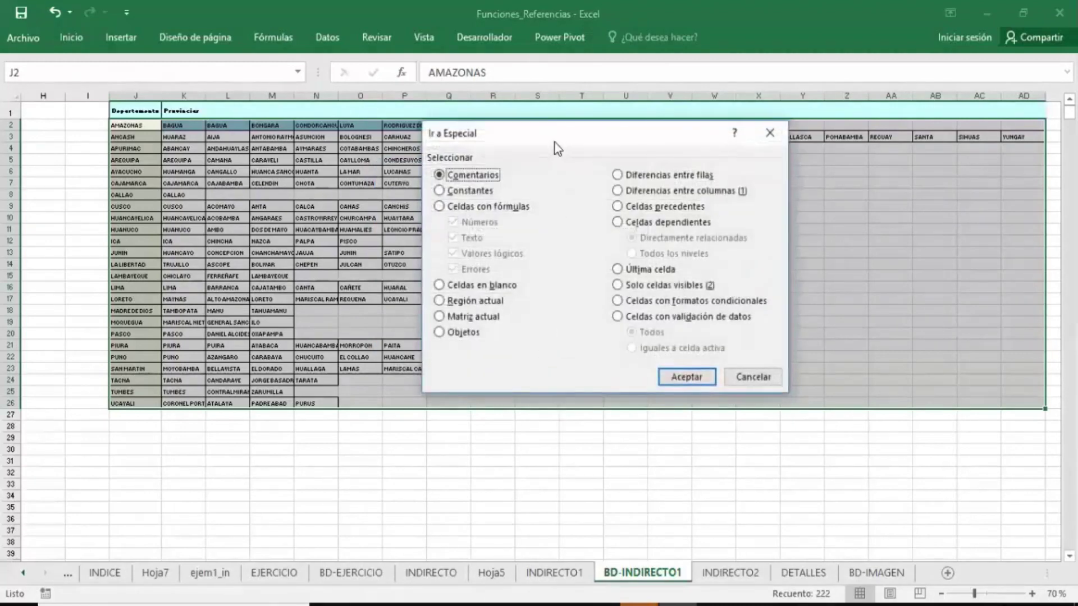
drag(554, 143, 507, 157)
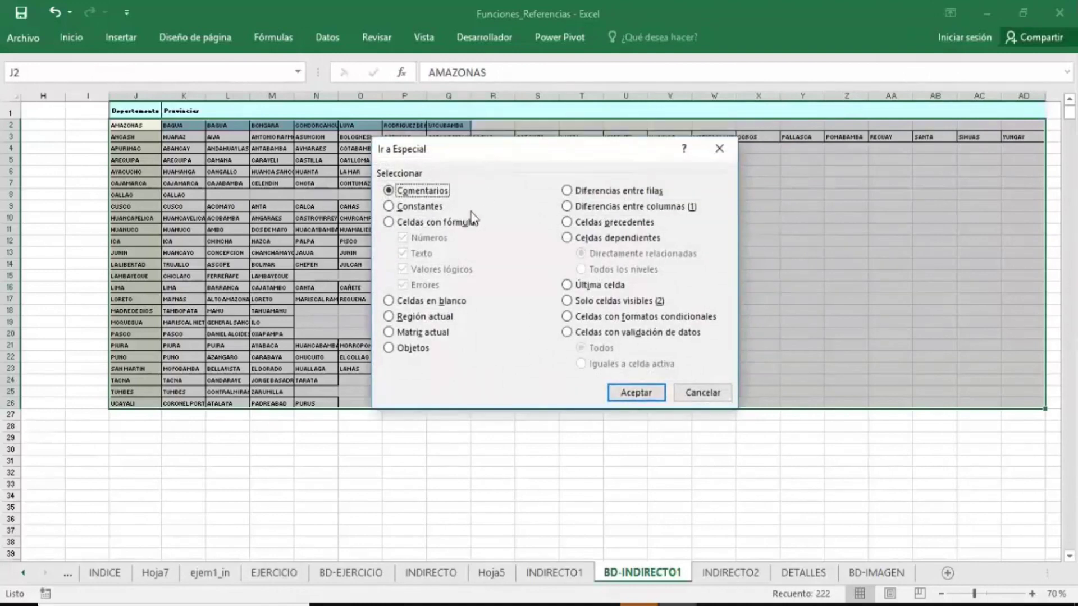
click(431, 208)
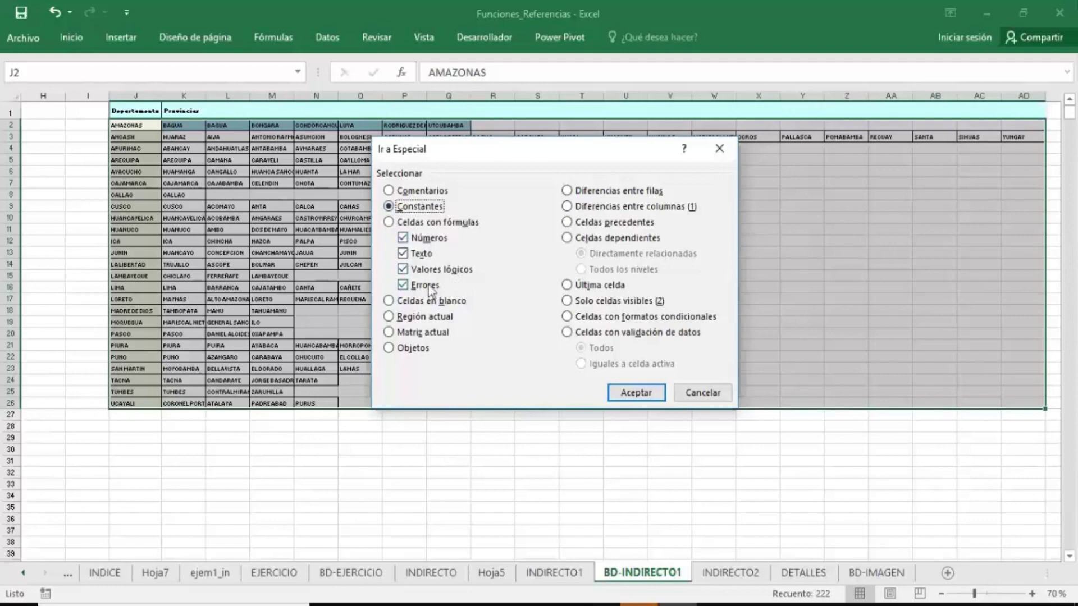
- Create named ranges from the table's constant cells, naming each province row after its left-column department
click(622, 393)
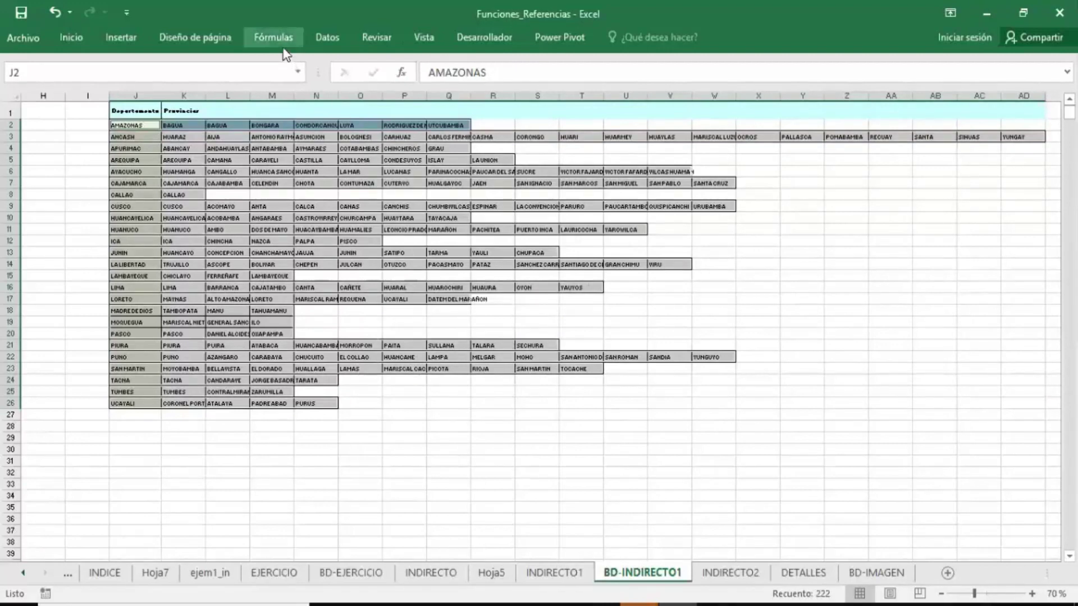
click(273, 37)
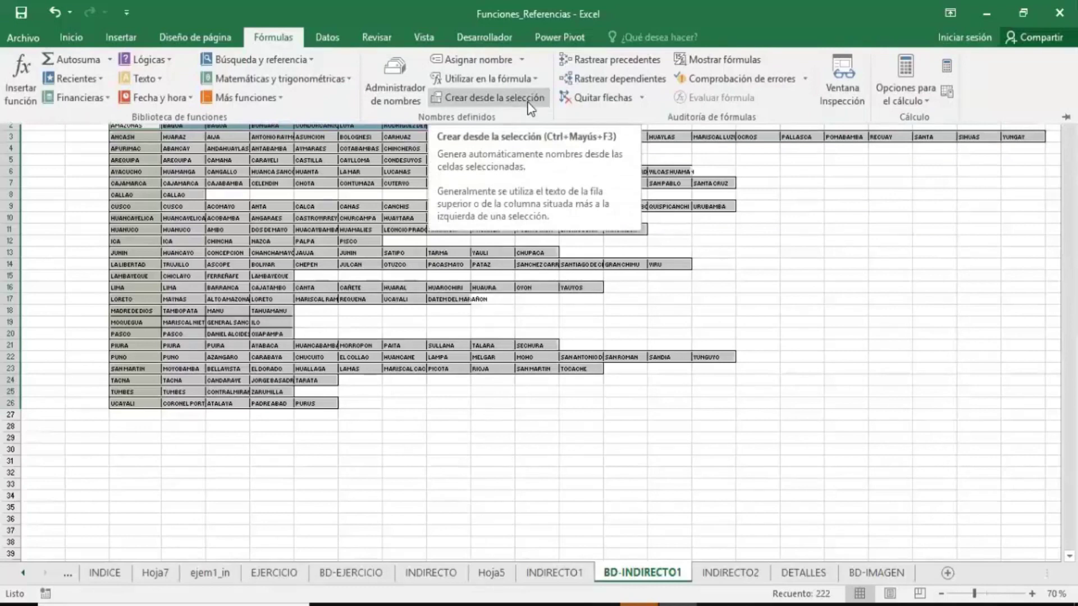
click(528, 104)
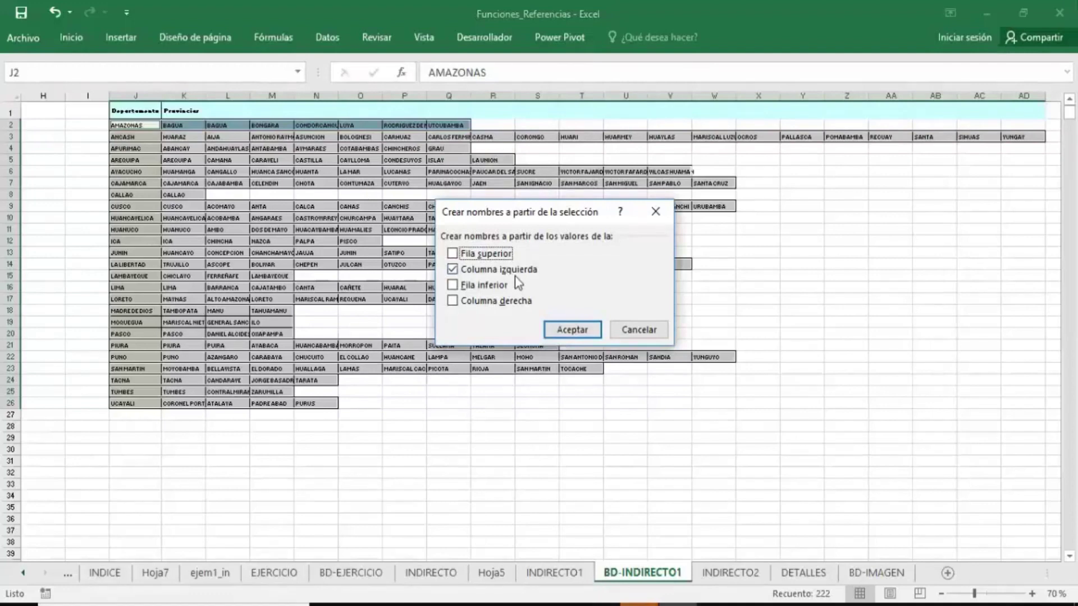
click(572, 331)
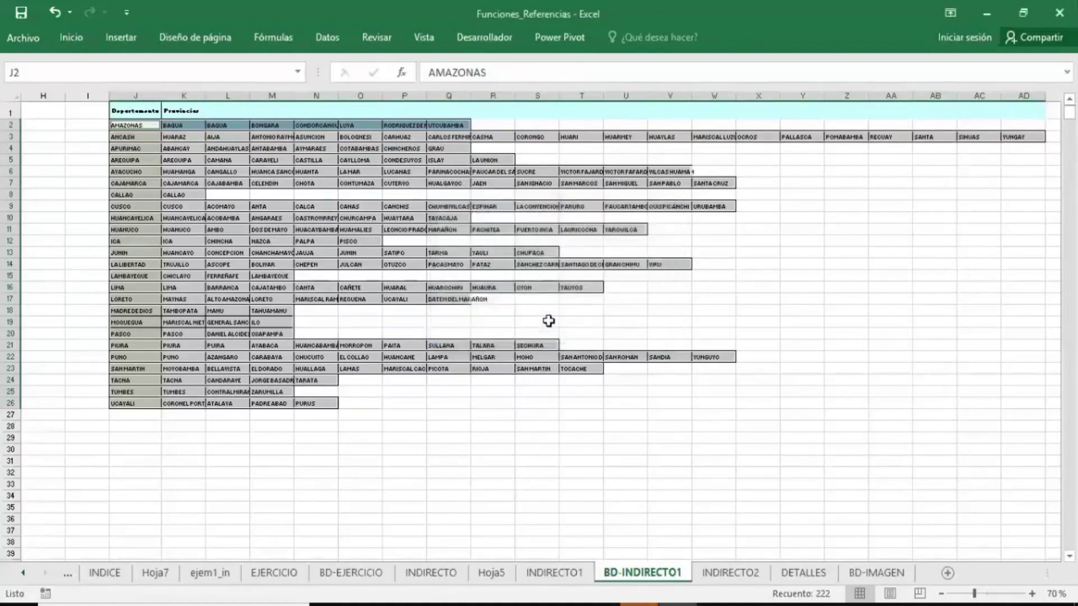
drag(178, 125, 458, 125)
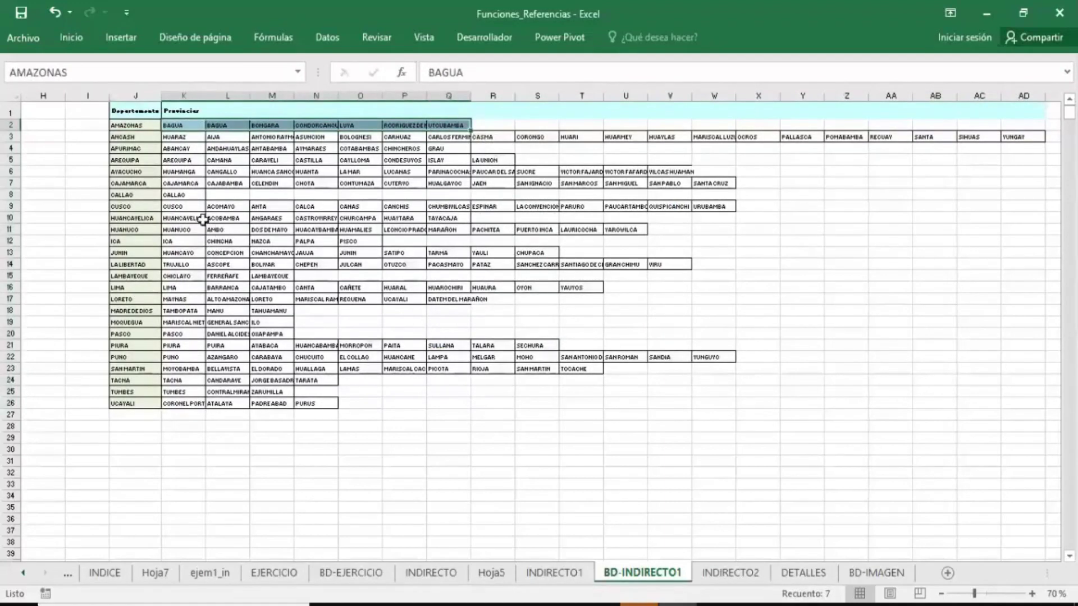
drag(183, 207, 722, 207)
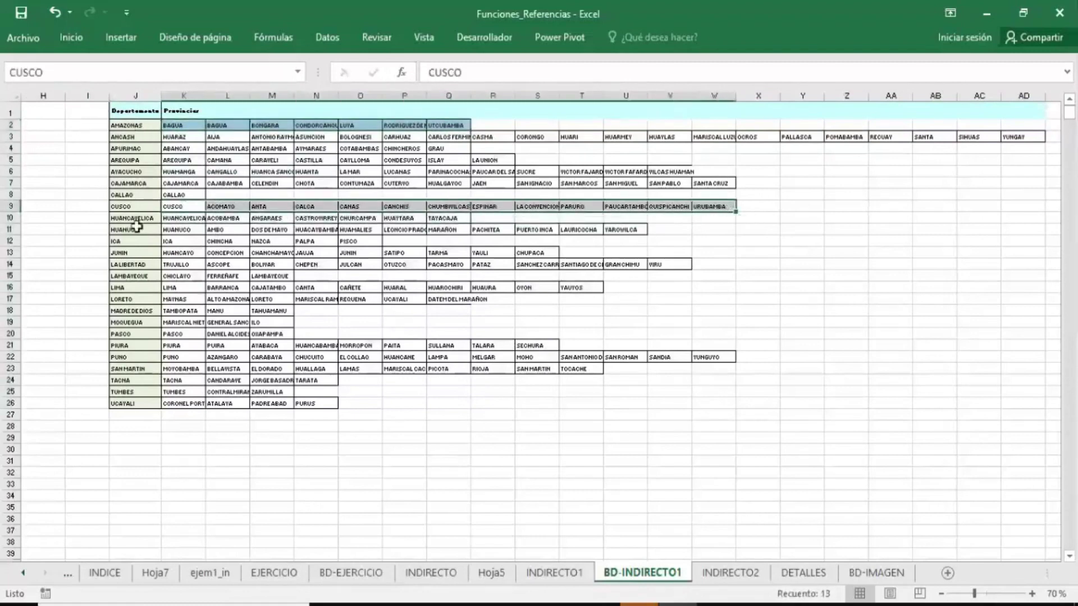
drag(177, 241, 359, 241)
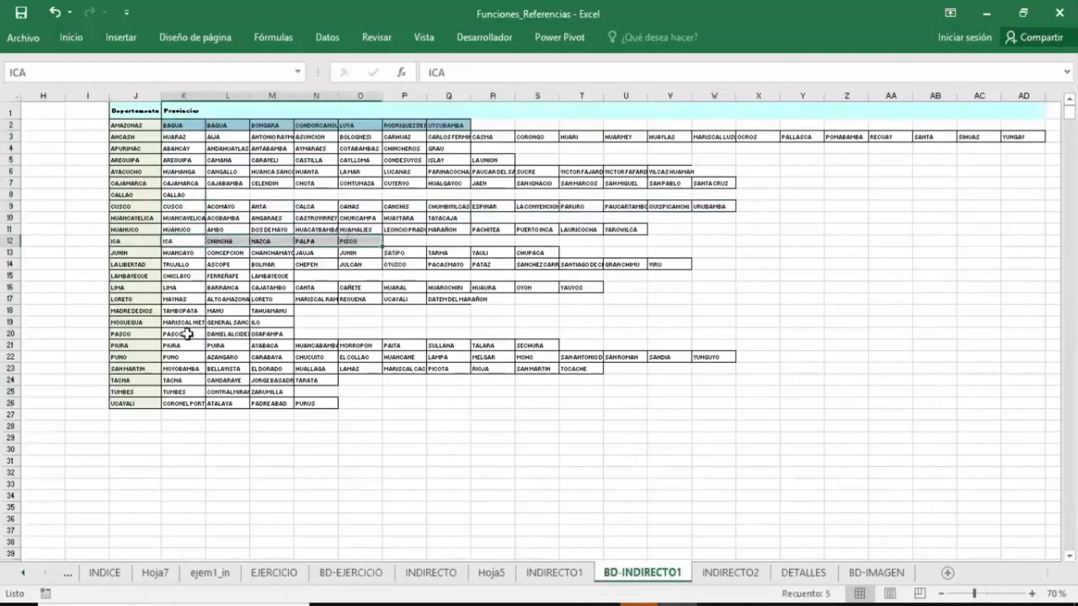
drag(181, 334, 275, 333)
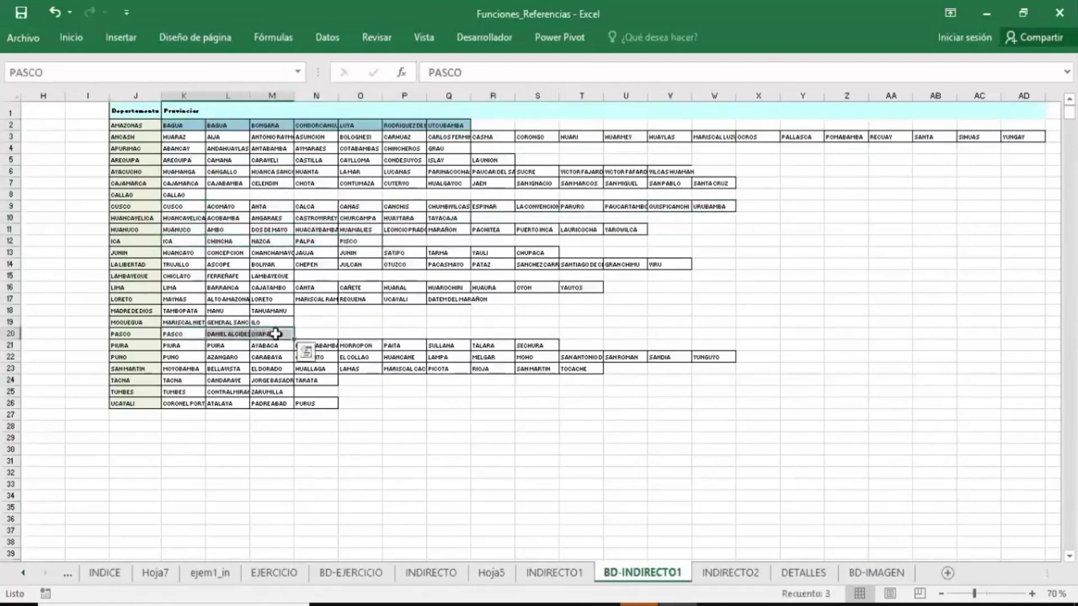
drag(180, 403, 309, 400)
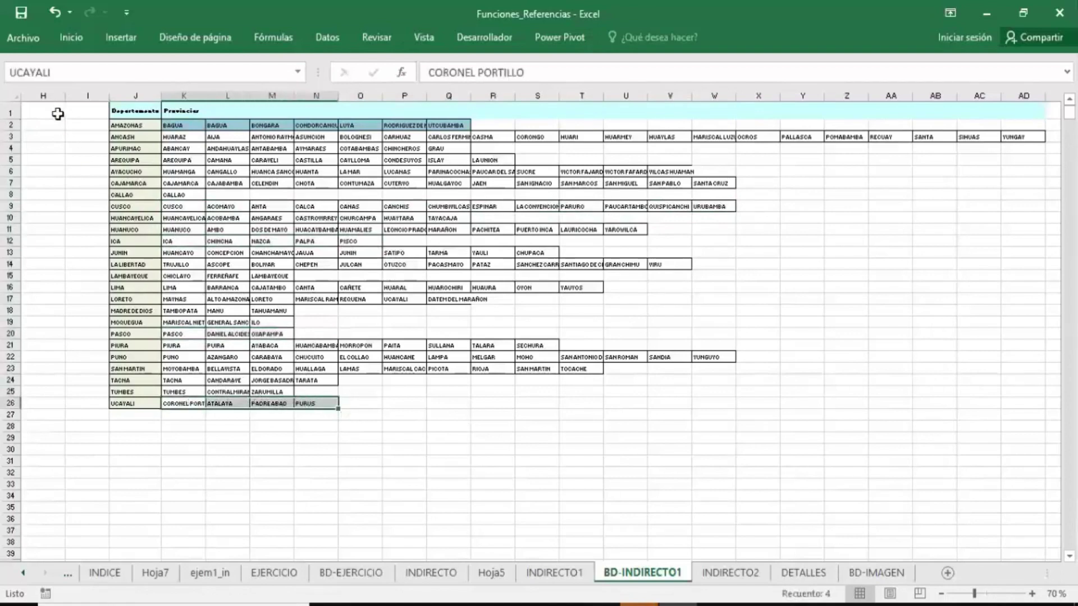
drag(186, 311, 282, 309)
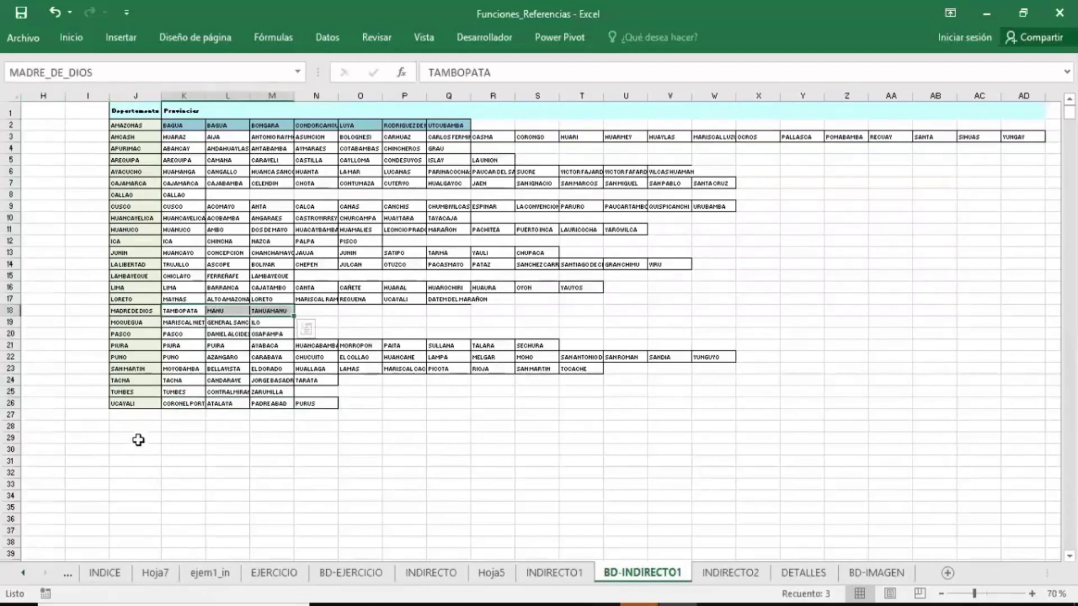
- Copy the MADRE DE DIOS label from J18 into J29
click(148, 312)
right_click(149, 313)
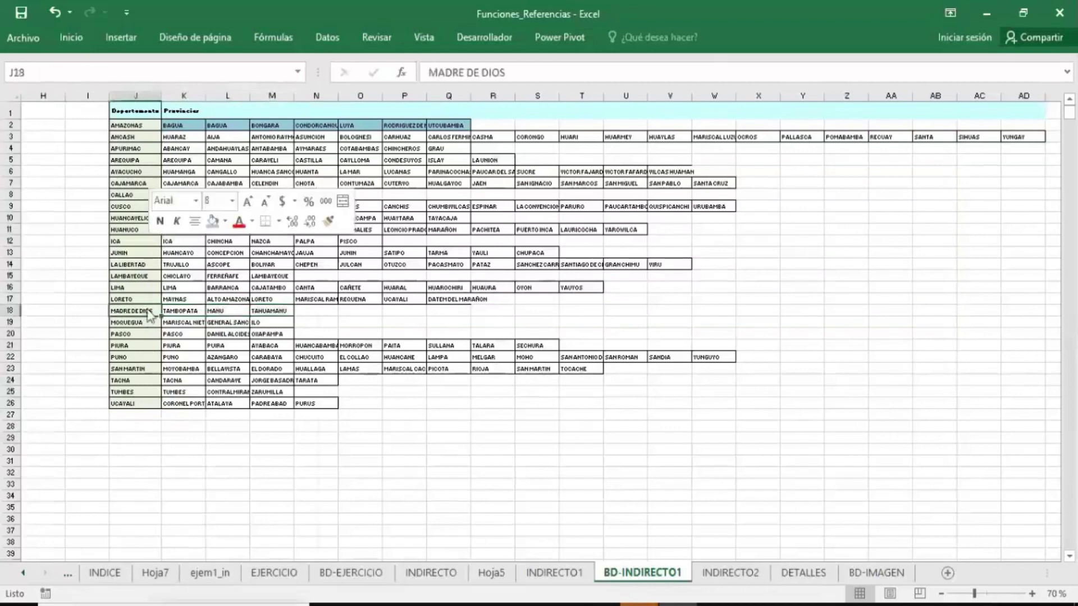
click(189, 278)
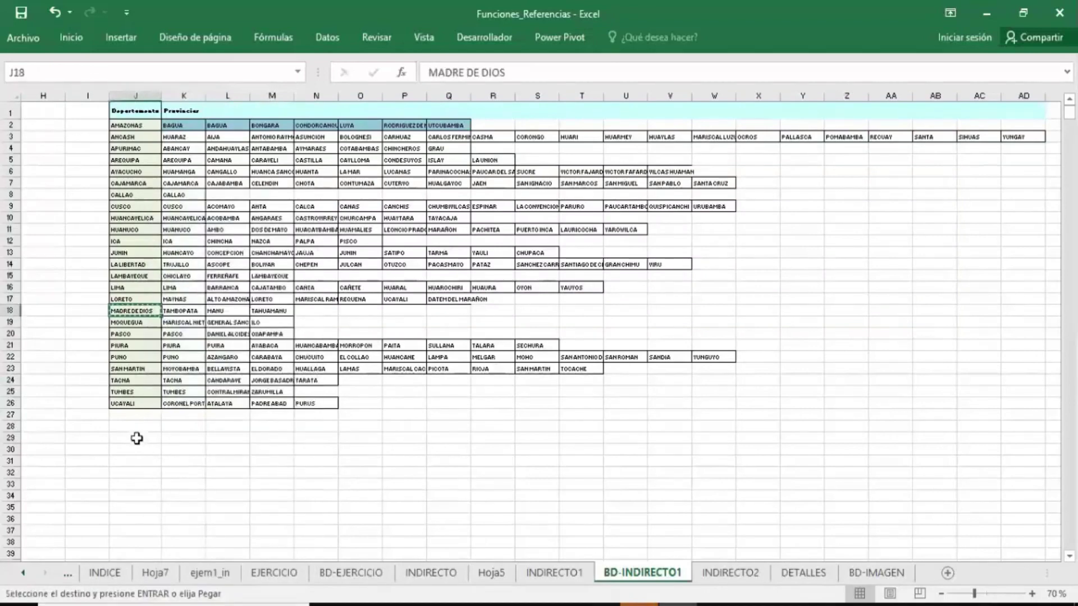
click(137, 438)
right_click(138, 439)
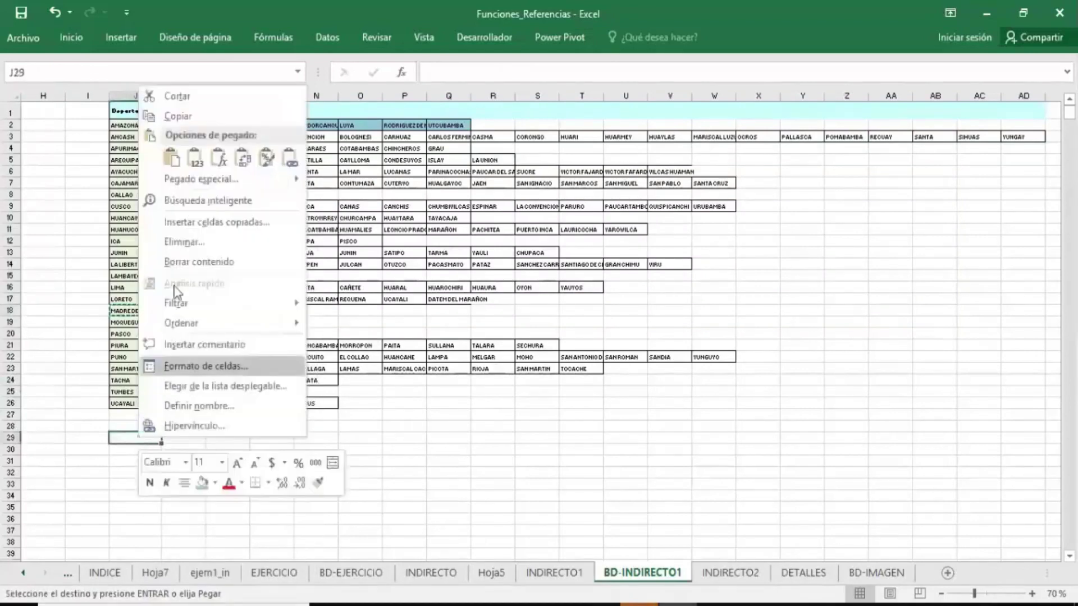
click(172, 158)
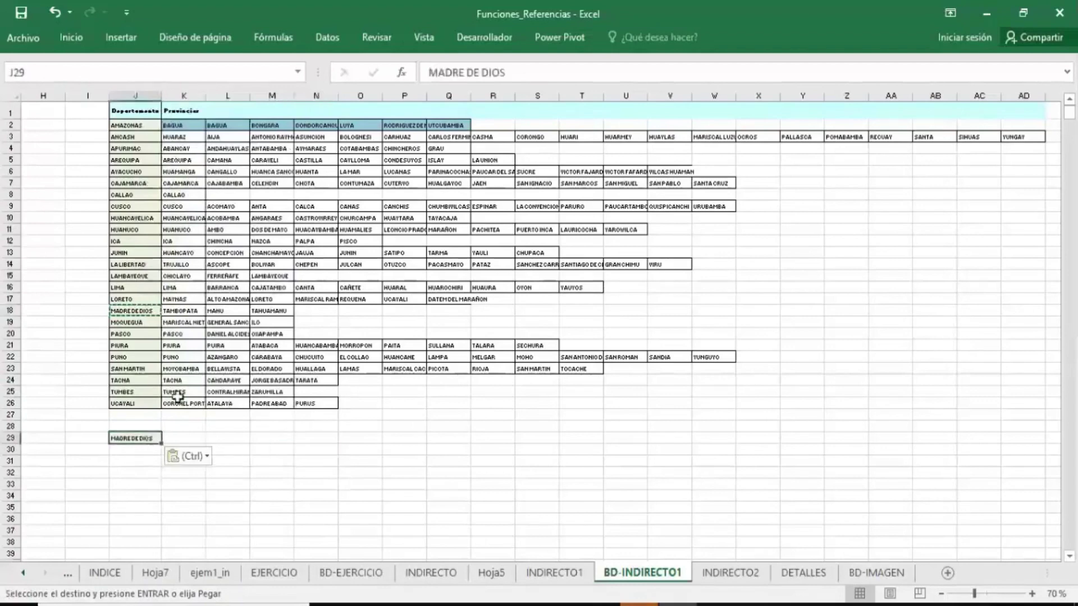
- Make the J29 label bold and two font sizes larger
click(71, 38)
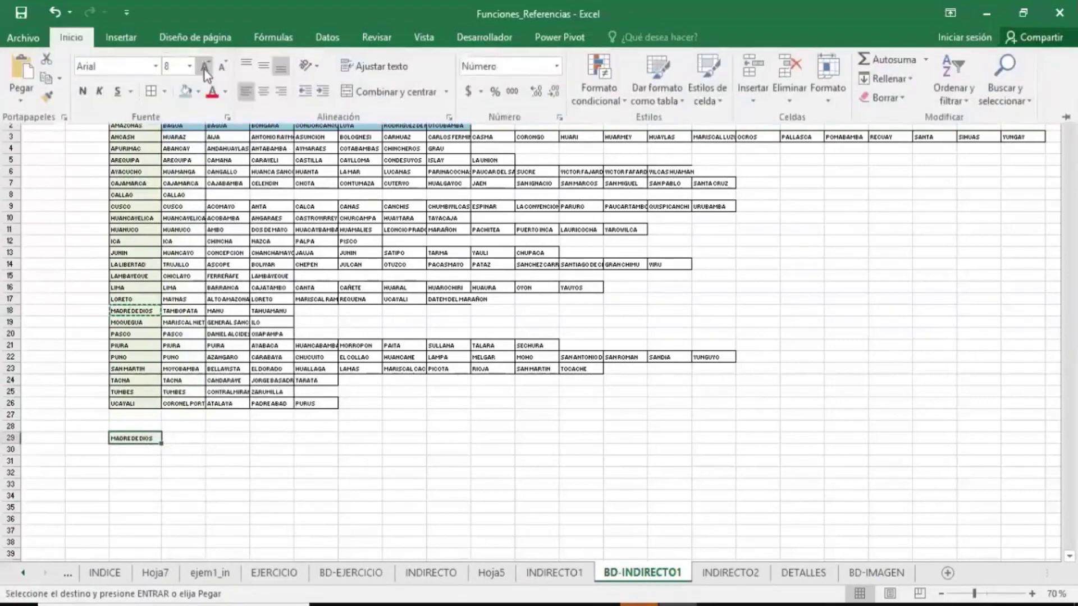
click(205, 67)
click(206, 67)
click(82, 91)
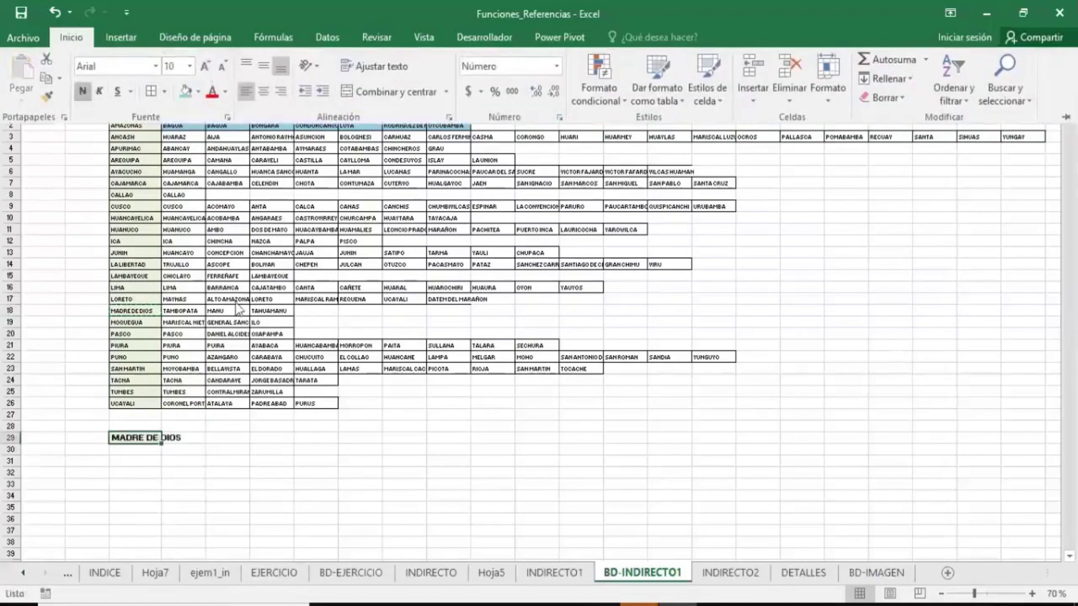
click(266, 485)
- Select cell L29 and adjust the worksheet view and zoom
click(240, 439)
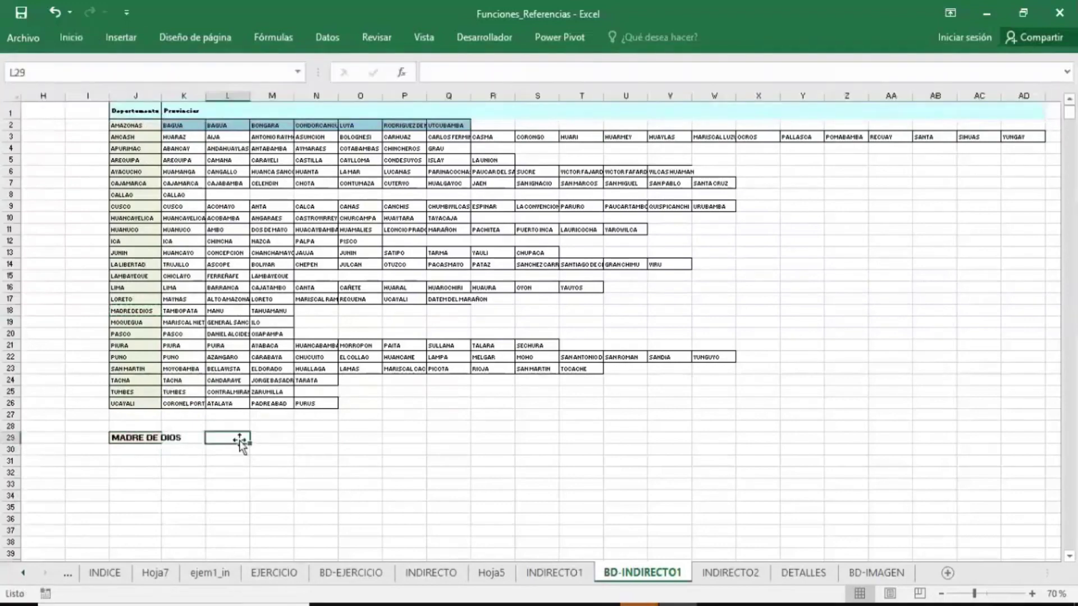
ctrl+scroll(246, 440, up, 1)
ctrl+scroll(245, 440, up, 1)
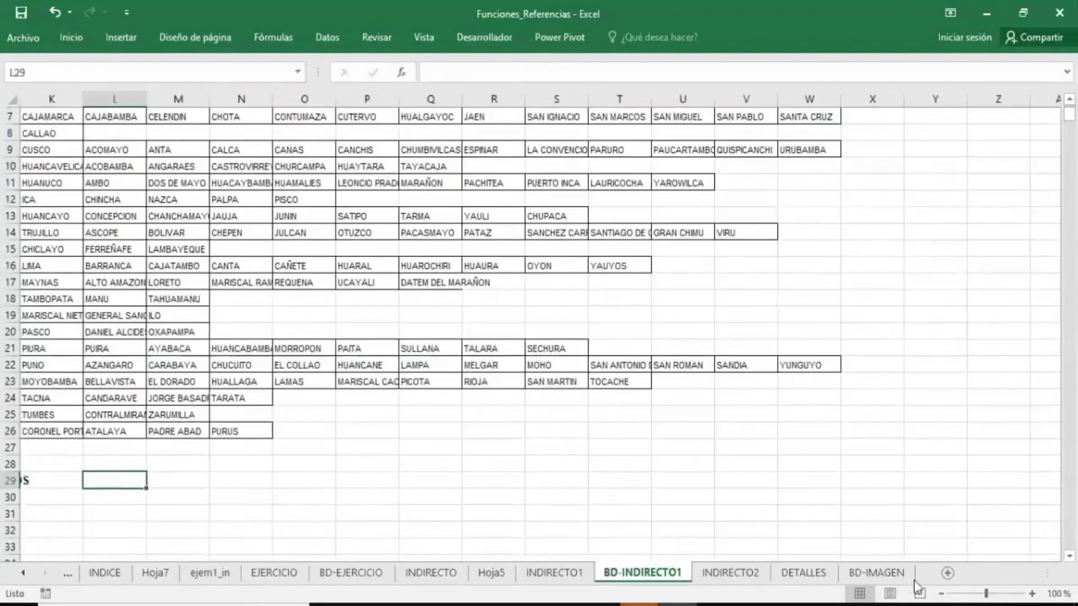
ctrl+scroll(245, 440, up, 1)
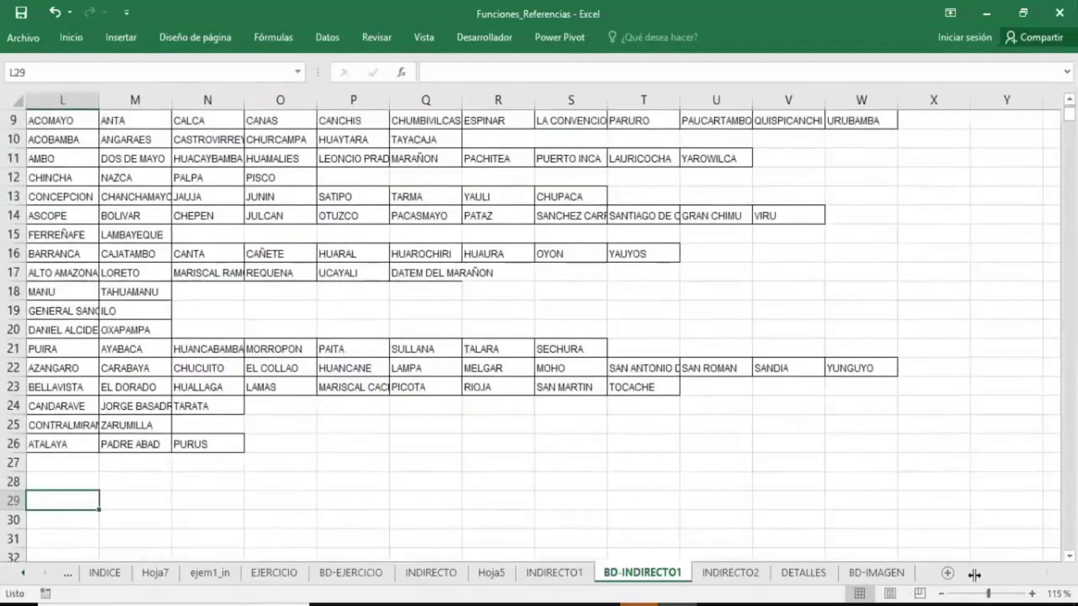
drag(1047, 572, 752, 568)
drag(877, 573, 832, 573)
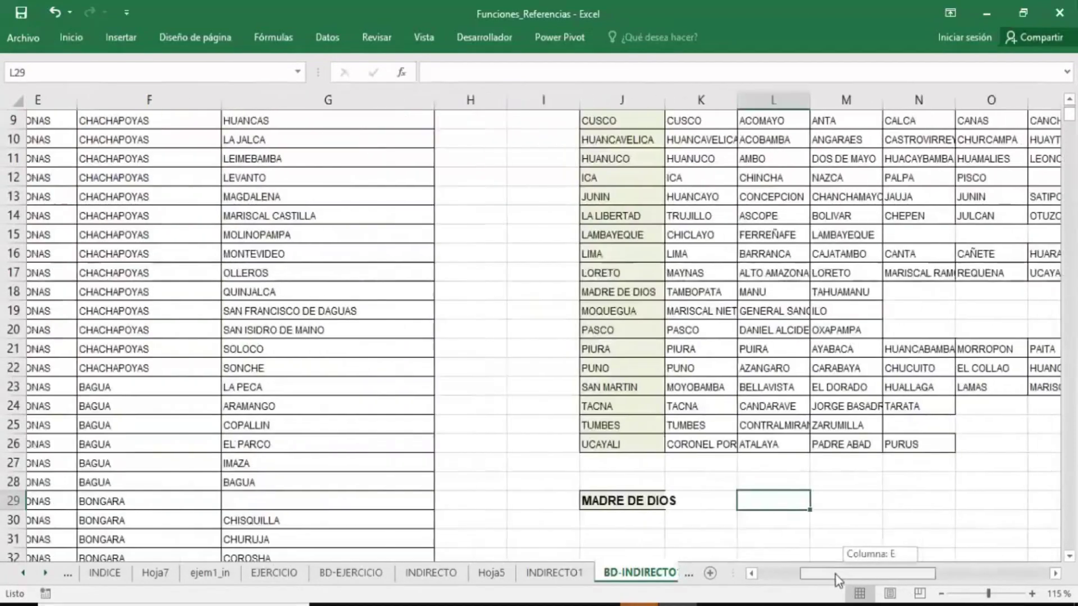
scroll(562, 471, down, 1)
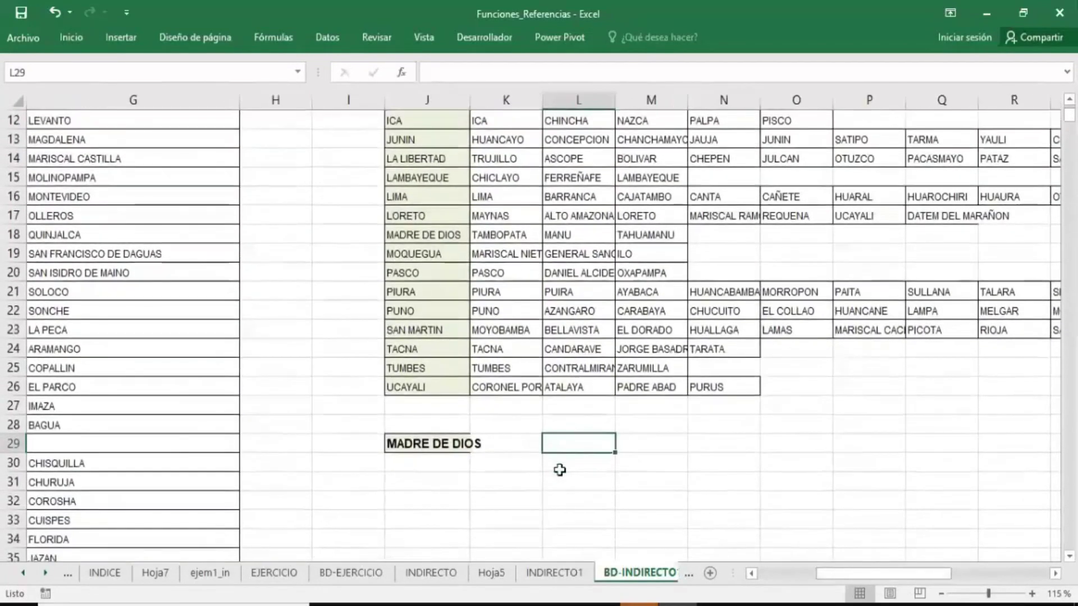
- Enter =INDIRECTO(J29) in L29, which returns #REF!
text(=IND)
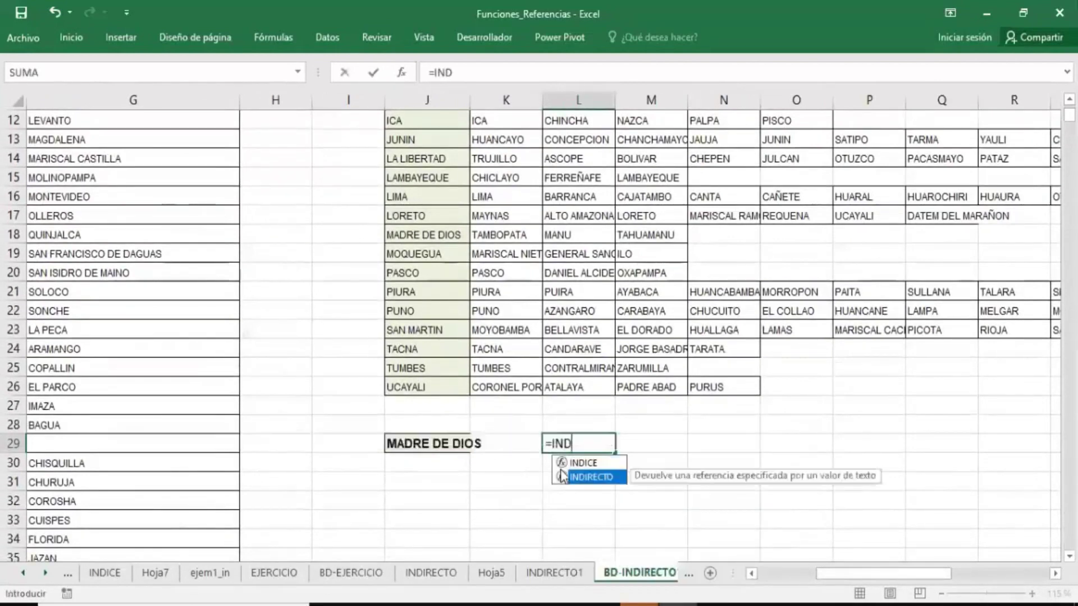
double_click(563, 476)
click(405, 445)
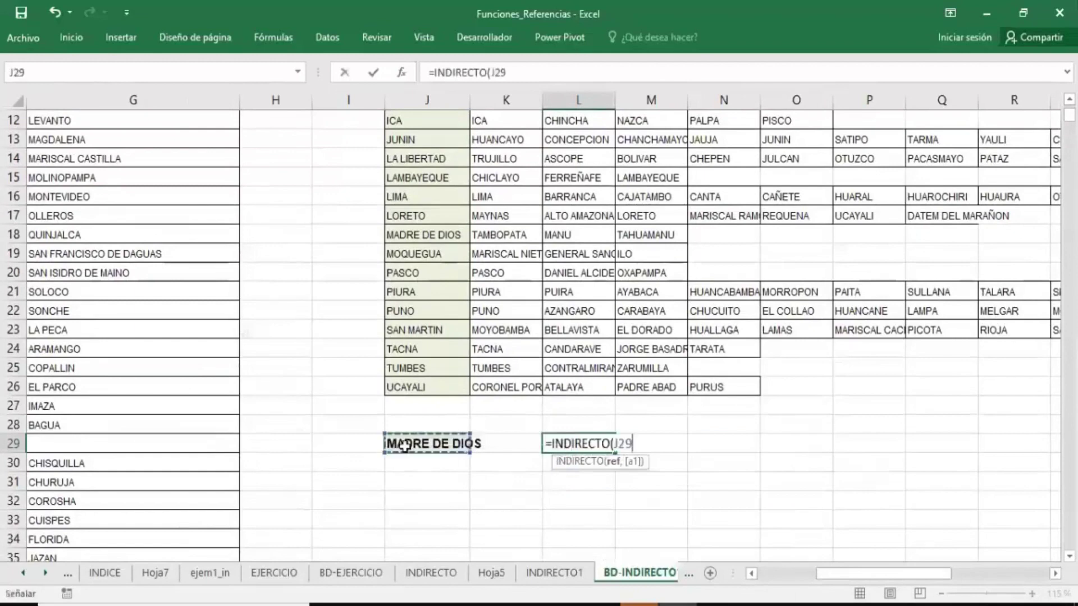
key(Return)
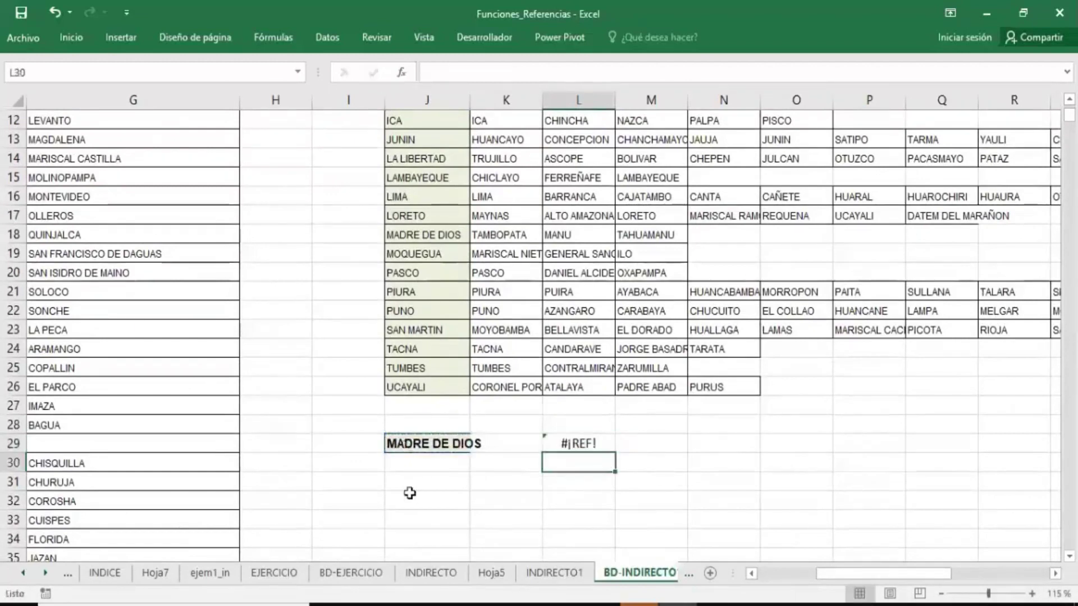
- Type MADRE_DE_DIOS into J32 for comparison
click(416, 499)
text(M)
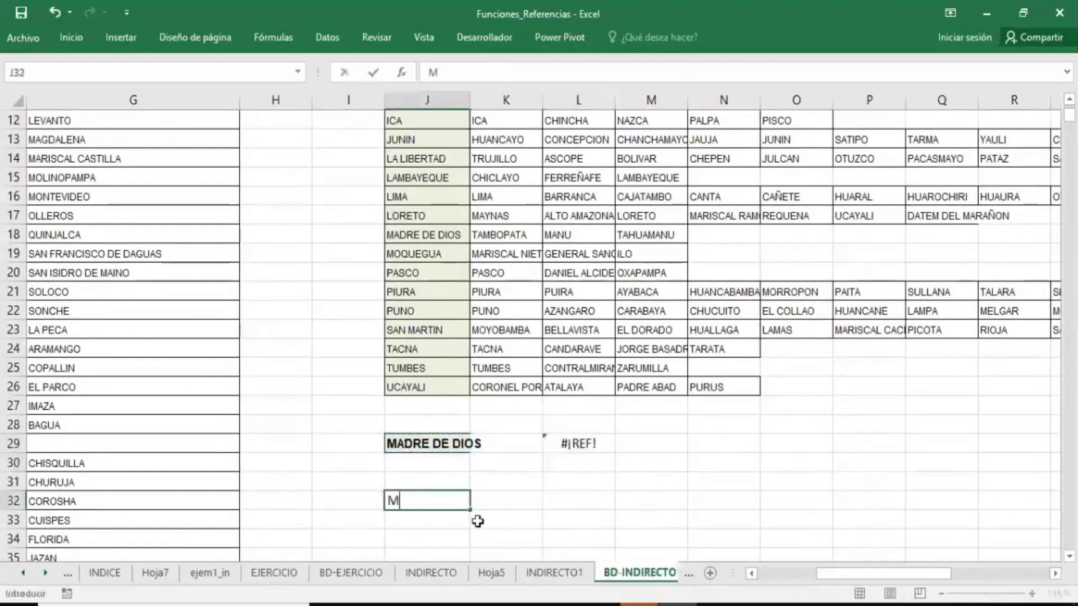
text(ADRE)
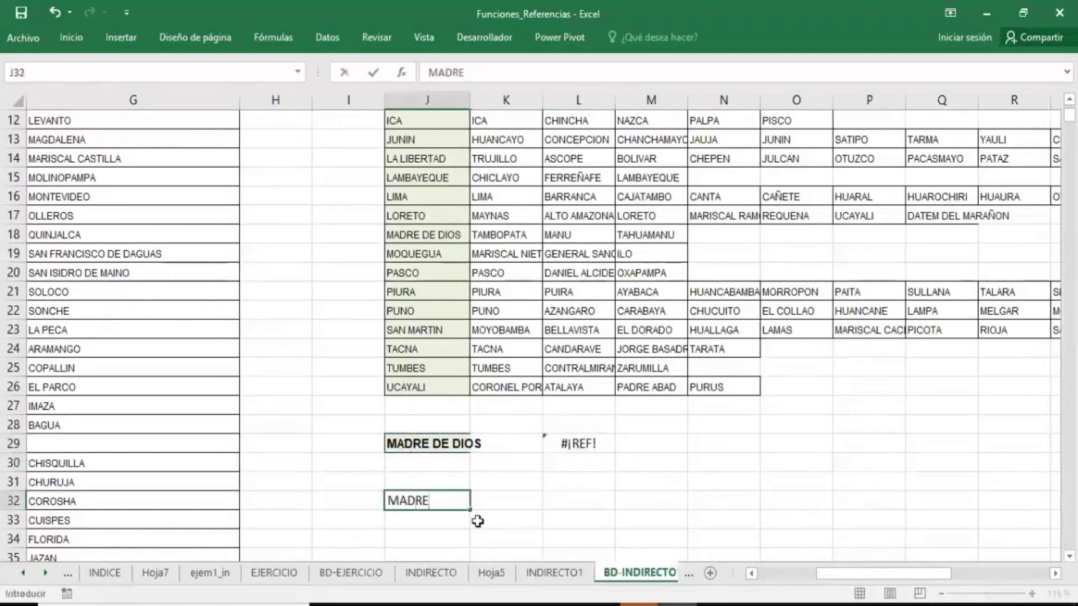
text(_DE_)
text(DIOS)
key(Return)
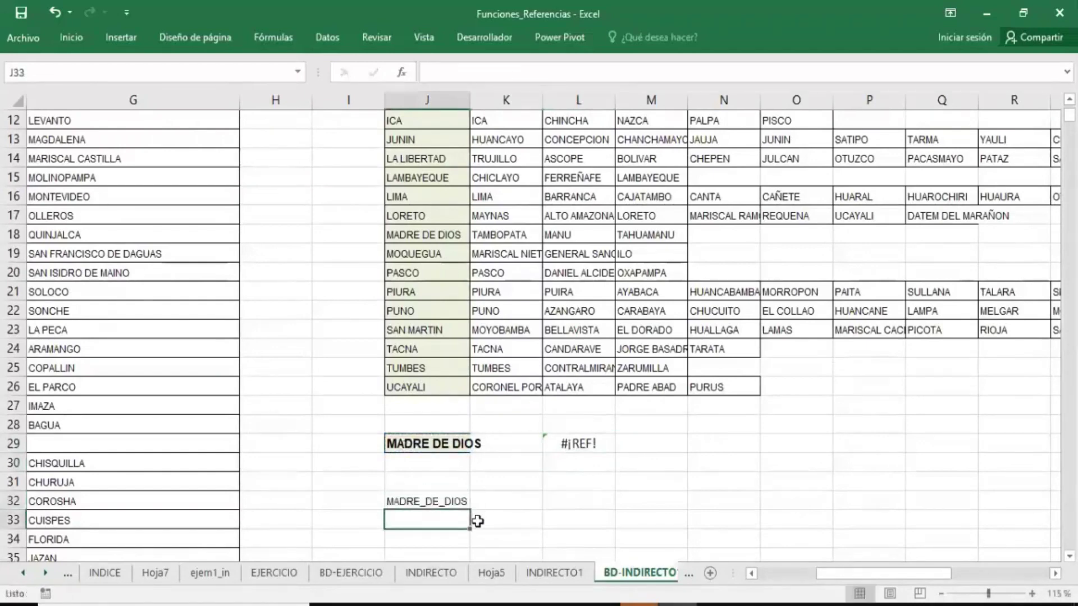
click(451, 497)
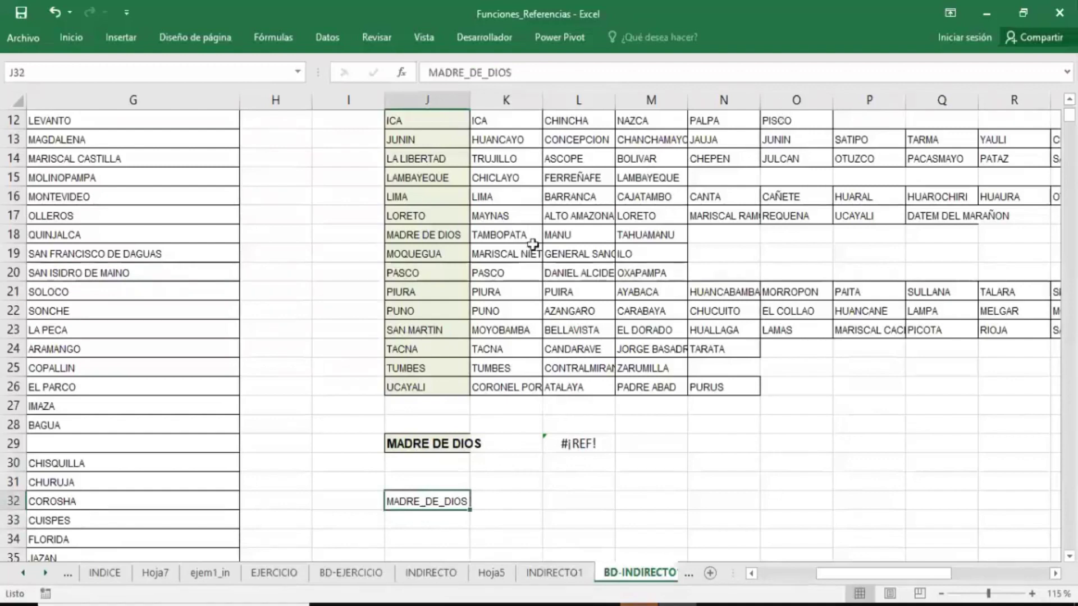
- Recheck J29 and L29's =INDIRECTO(J29), then show the Name Box list of defined names
click(214, 405)
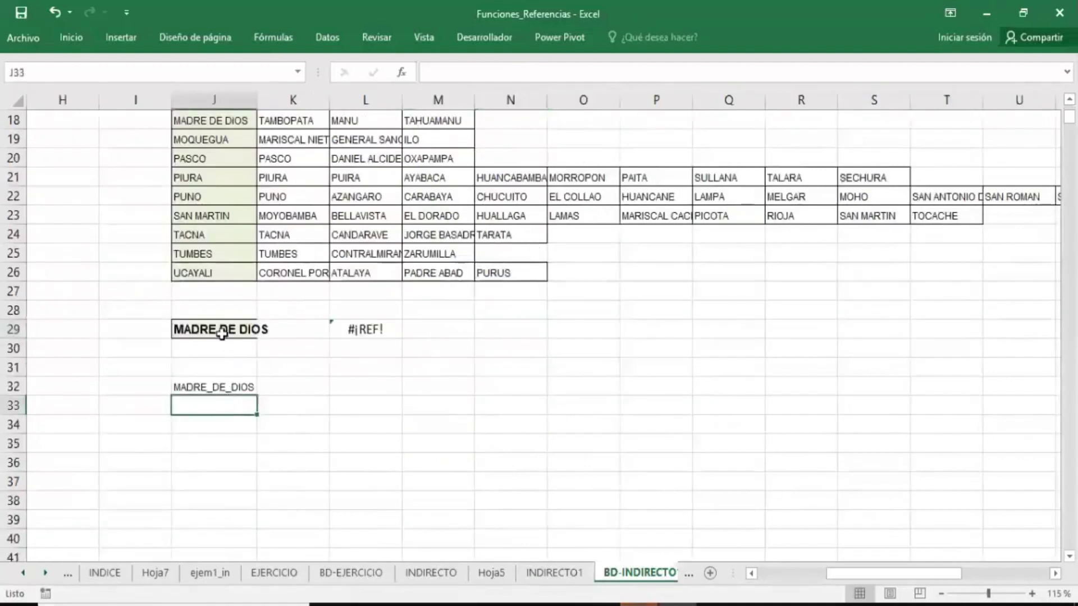
click(213, 343)
click(209, 335)
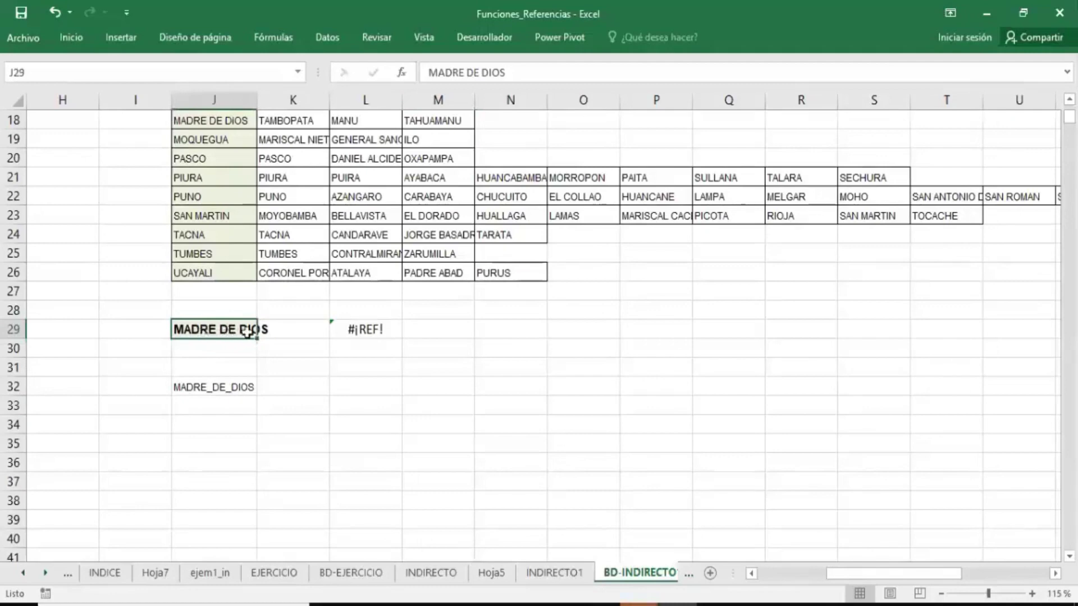
double_click(358, 330)
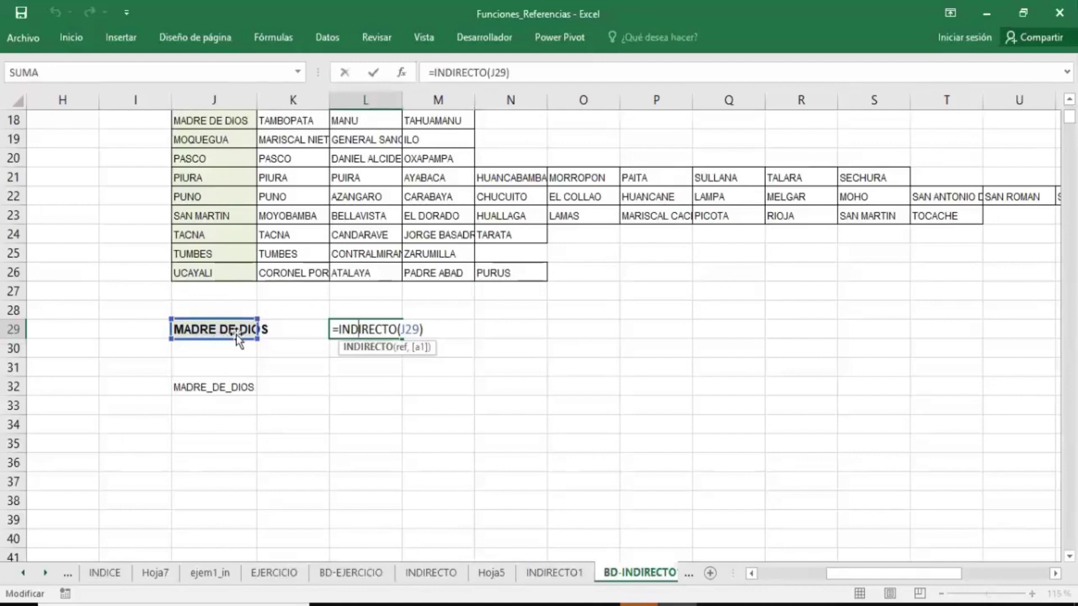
key(Return)
click(217, 386)
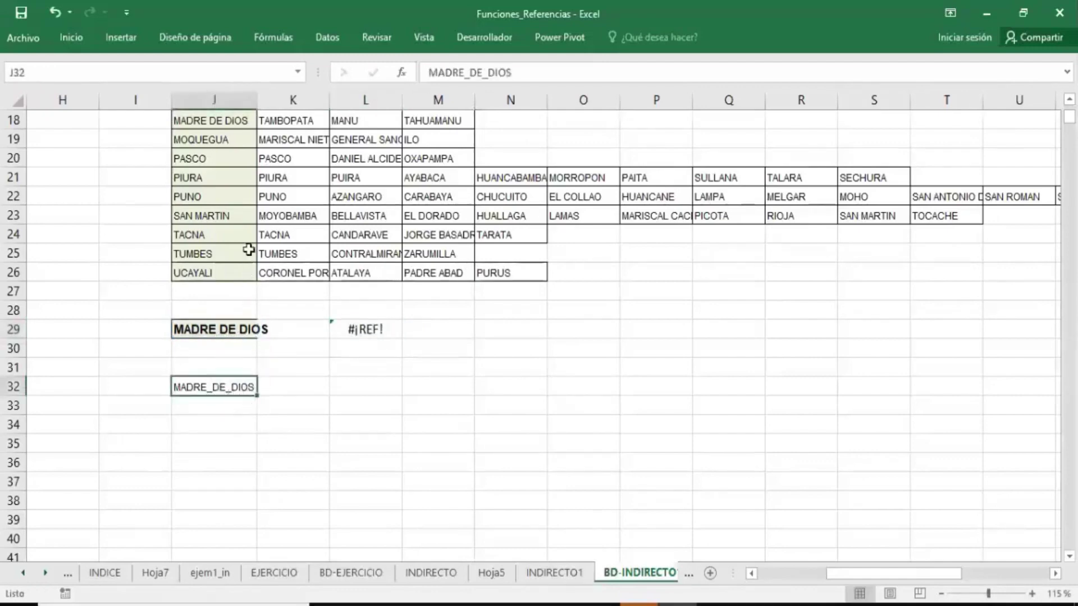
click(297, 72)
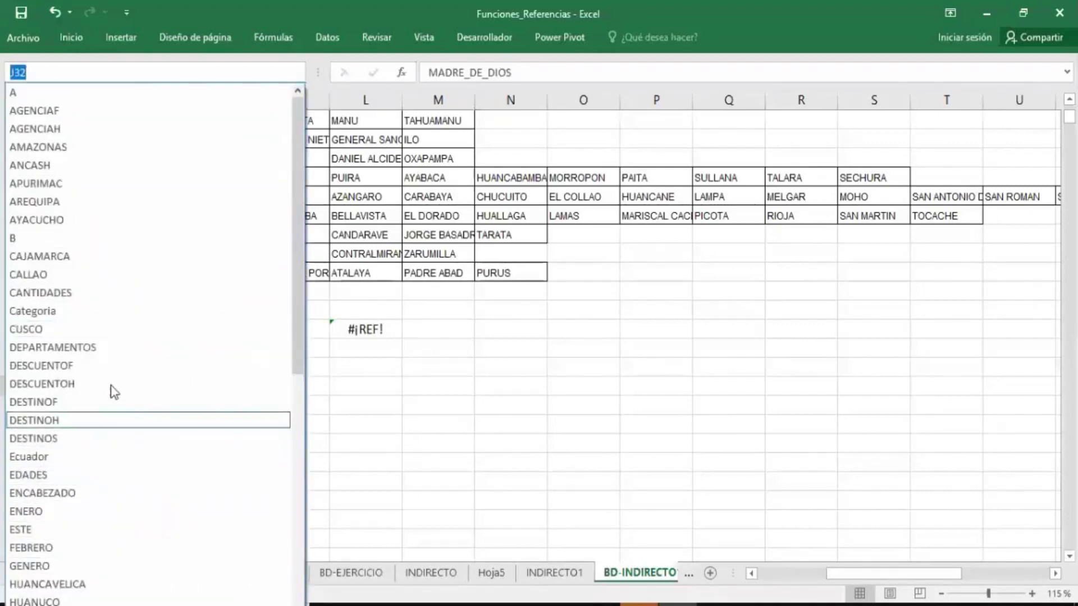
- Scroll the defined names list down to MADRE_DE_DIOS, then close it
scroll(110, 382, down, 4)
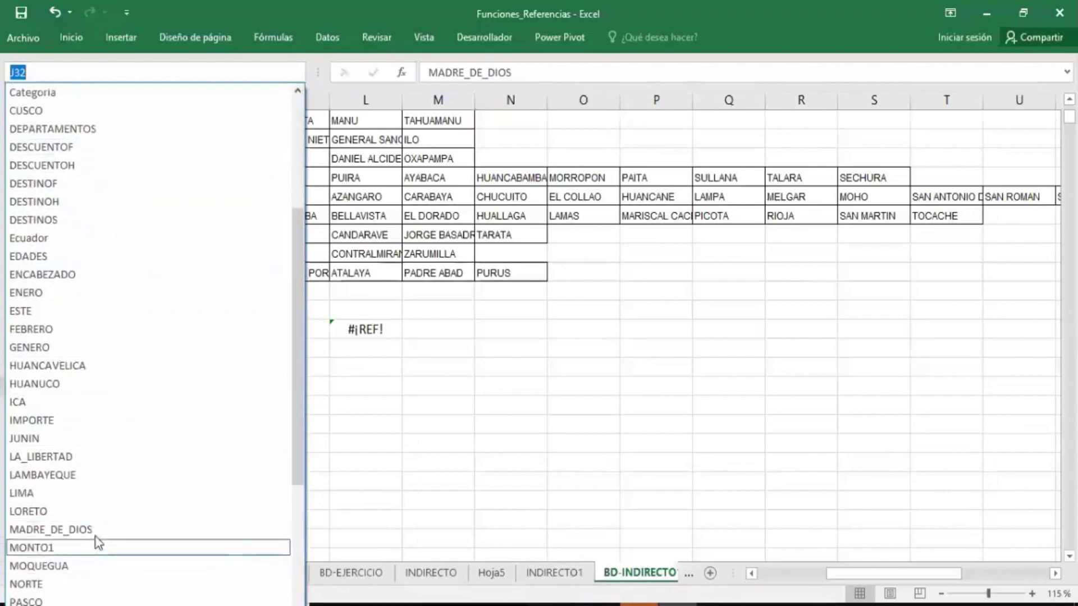
scroll(89, 463, down, 1)
scroll(90, 463, down, 1)
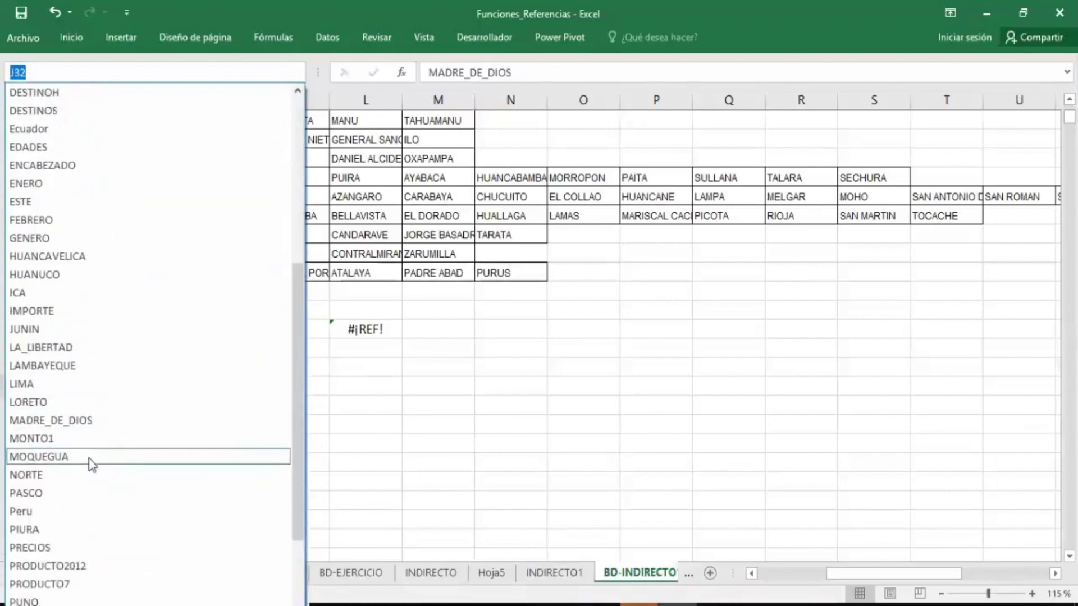
scroll(92, 464, down, 1)
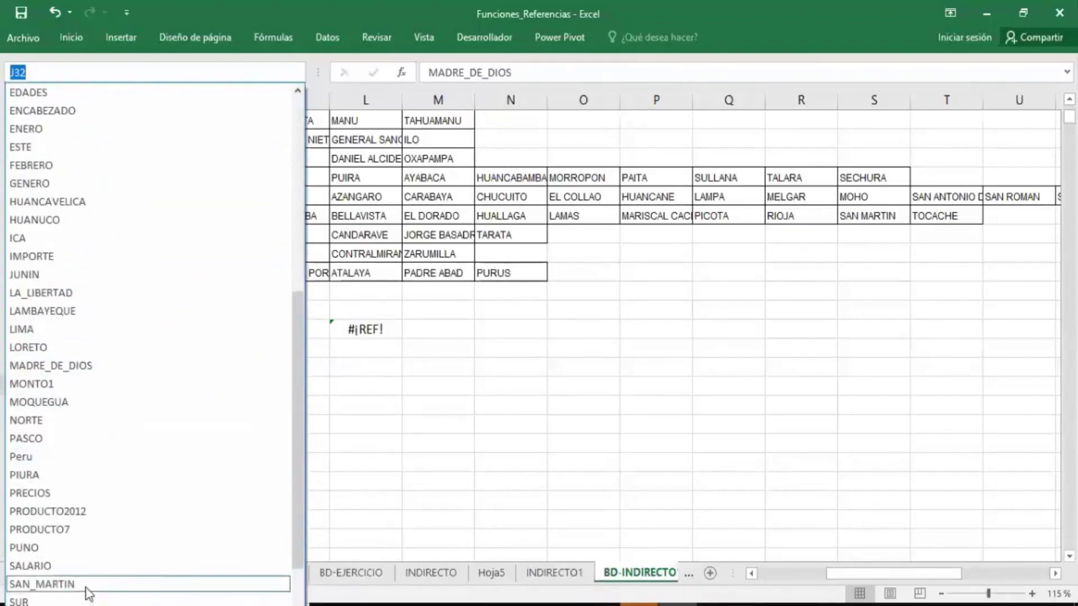
click(432, 409)
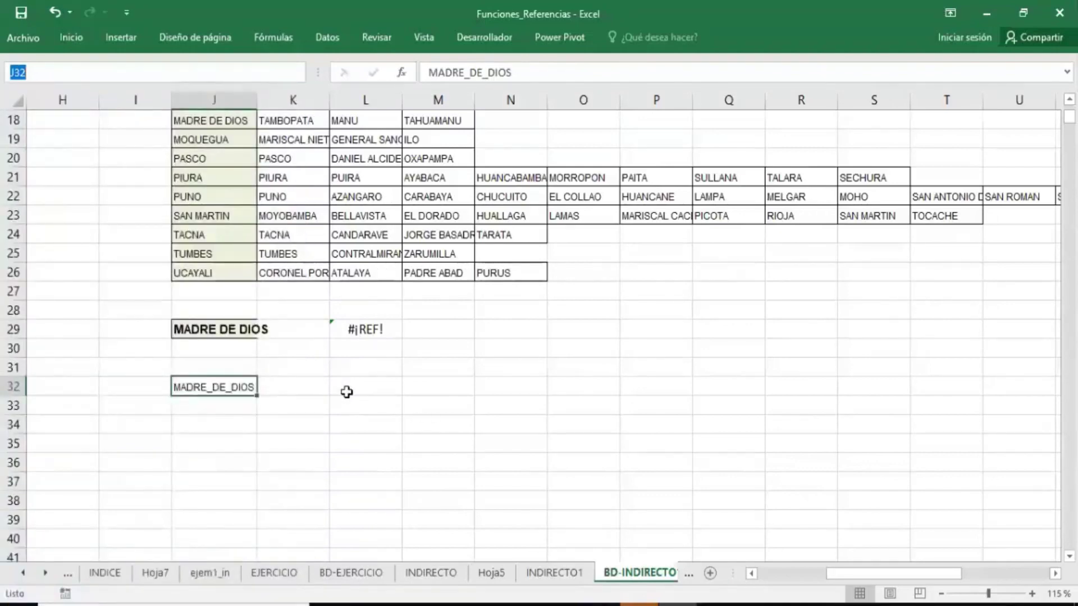
- Recommit L29's =INDIRECTO(J29), which still returns #¡REF!
click(347, 392)
click(356, 330)
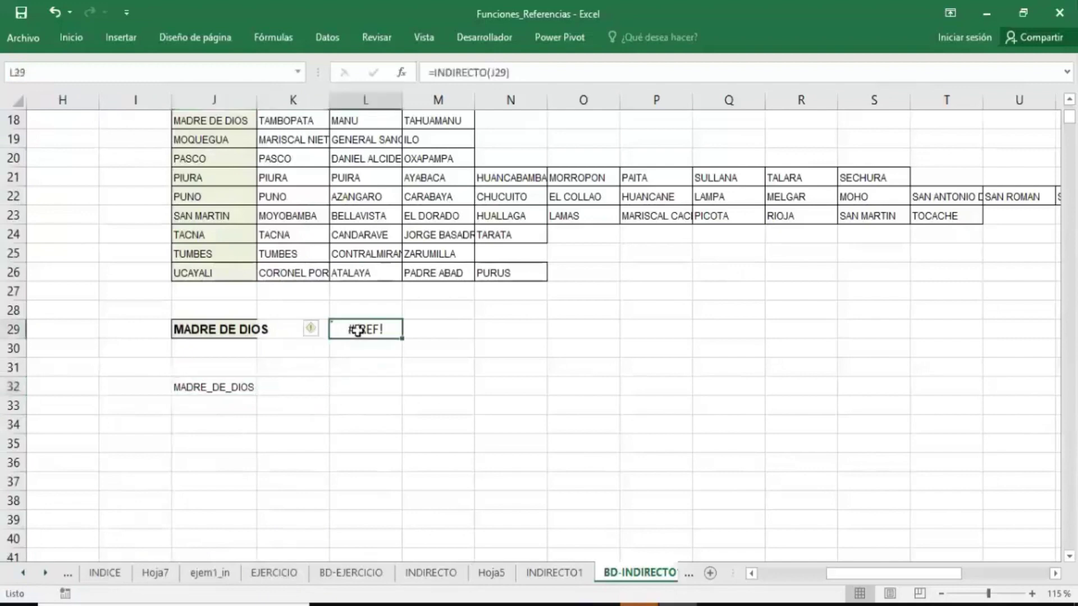
double_click(358, 330)
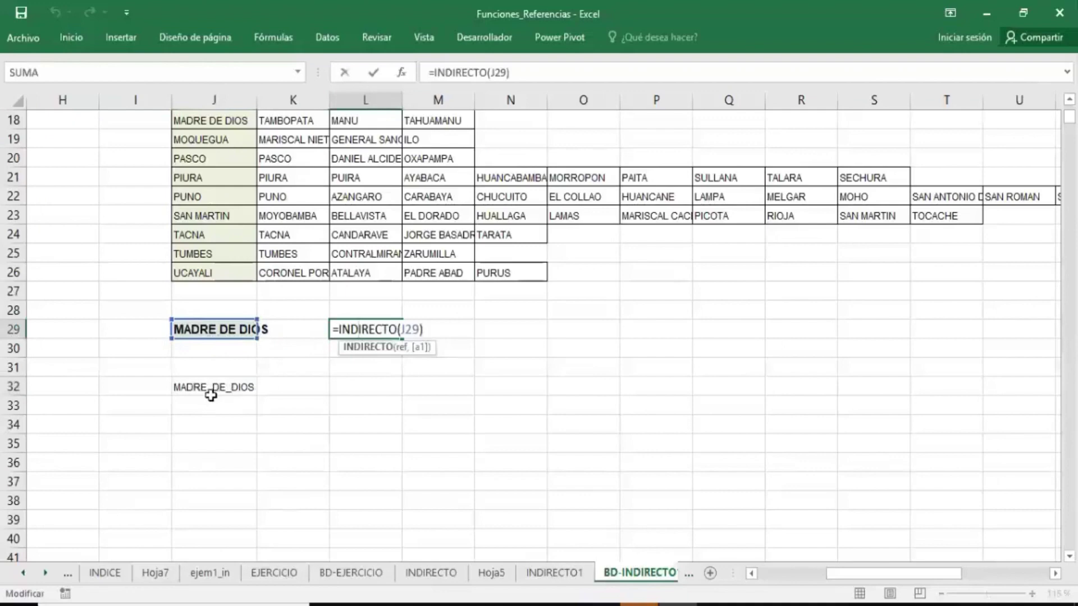
key(ctrl+Return)
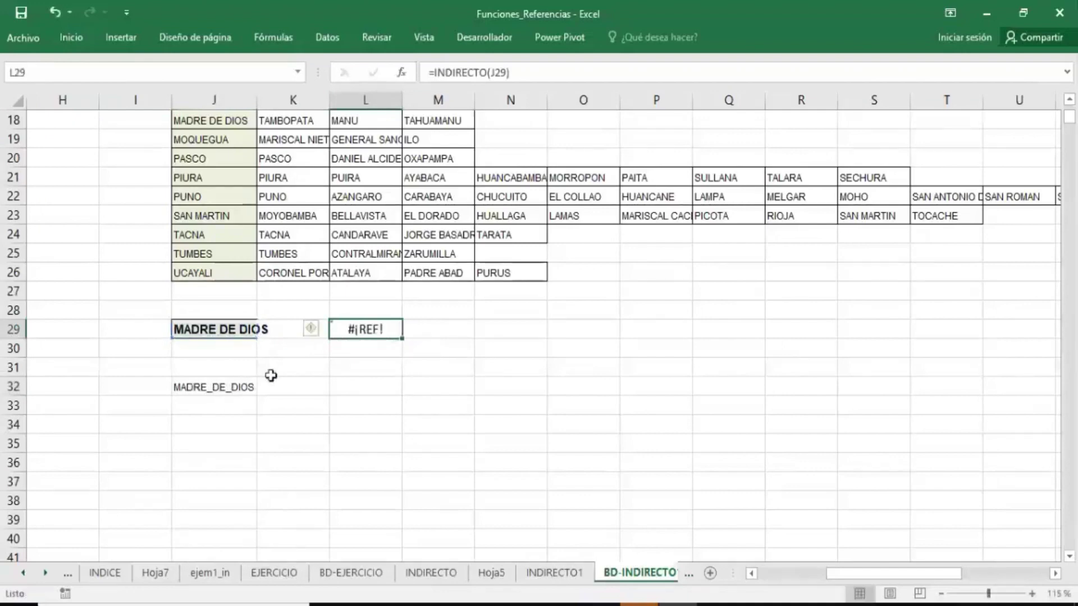
click(356, 370)
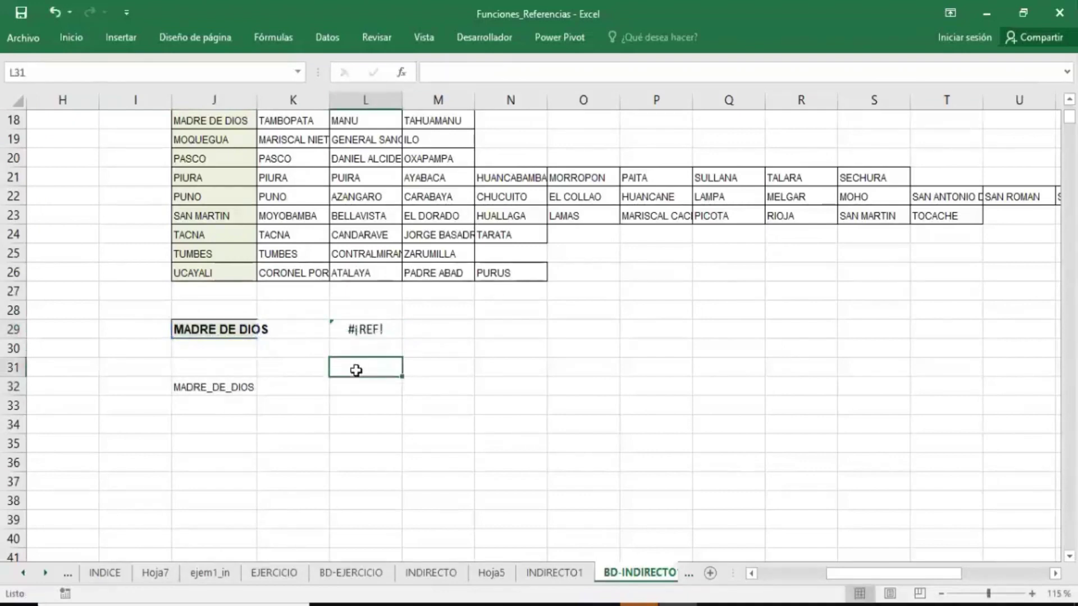
- Enter =SUSTITUIR(J29," ","_") in L31 to produce MADRE_DE_DIOS
text(=)
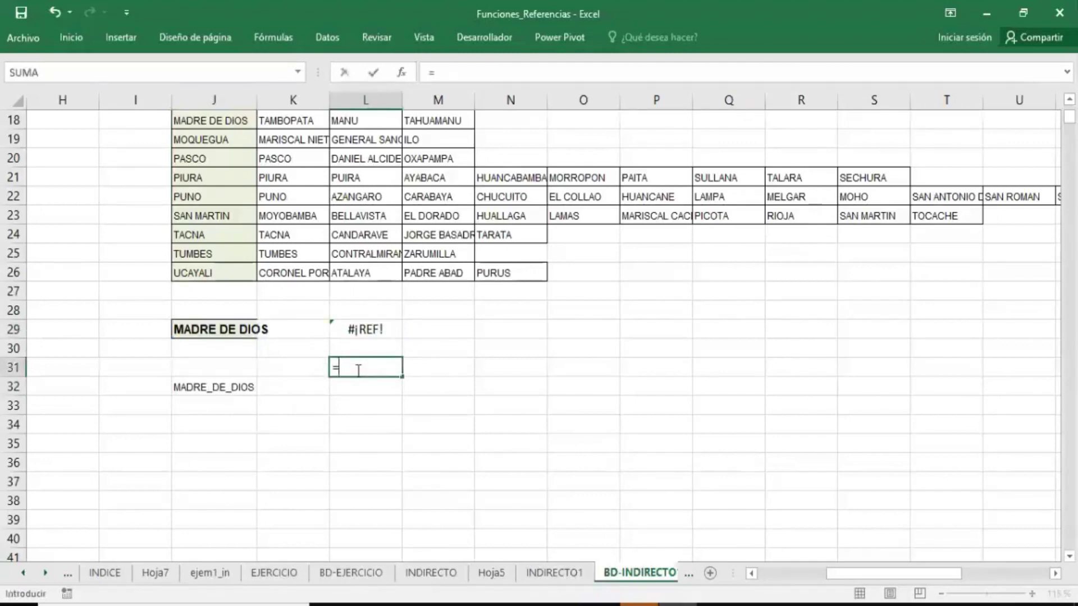
text(sus)
key(Tab)
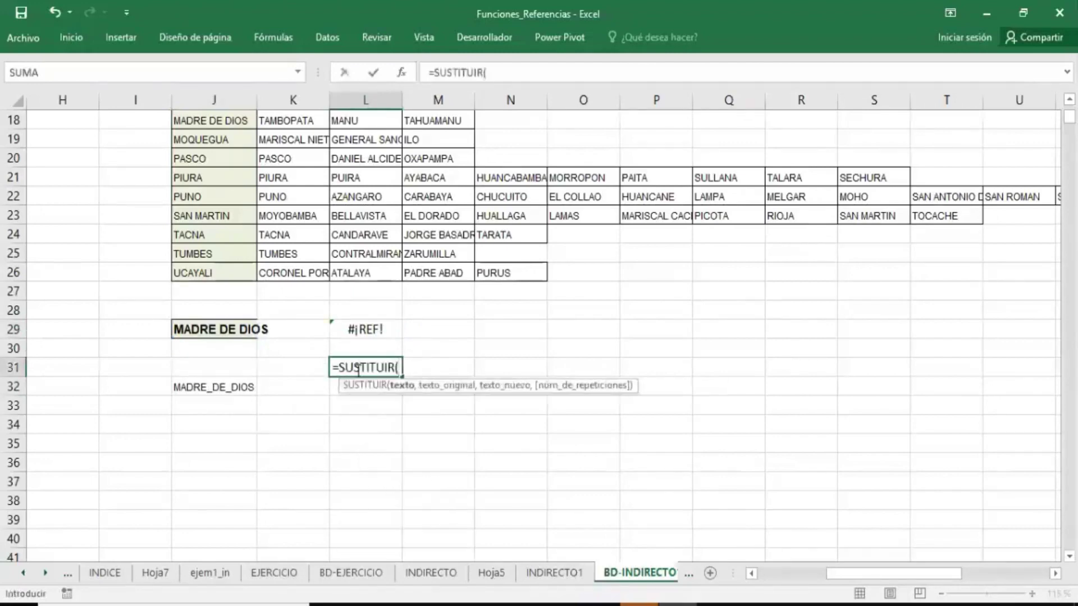
click(220, 332)
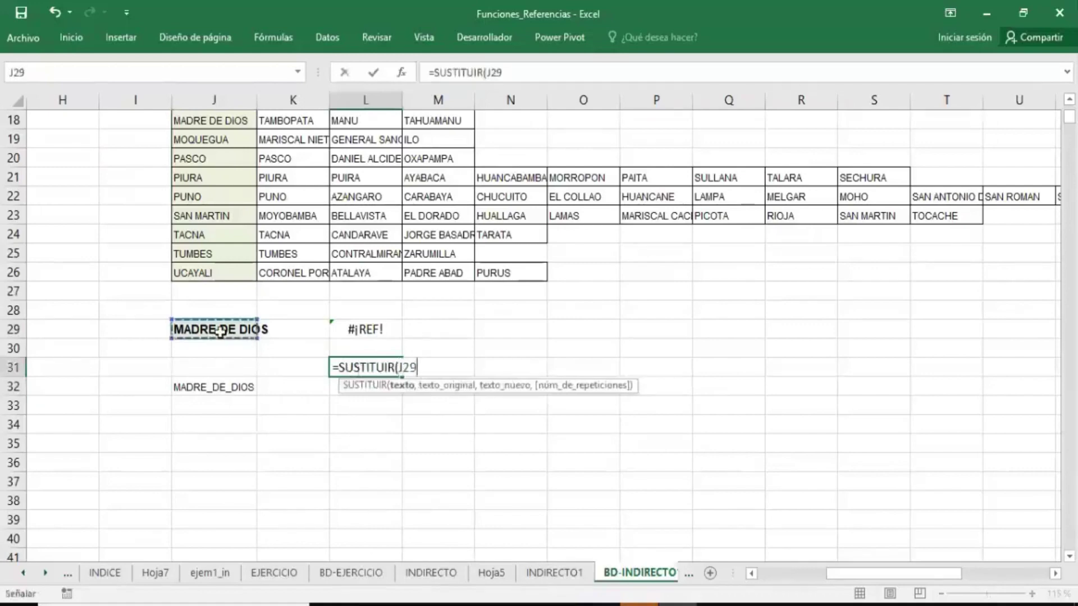
text(,)
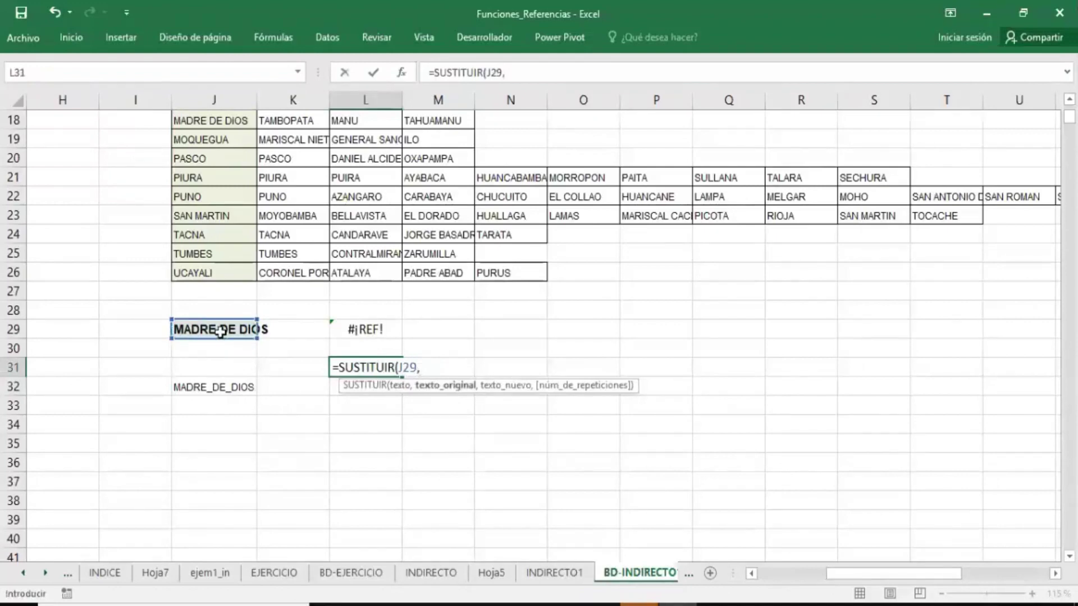
text(" ")
text(,)
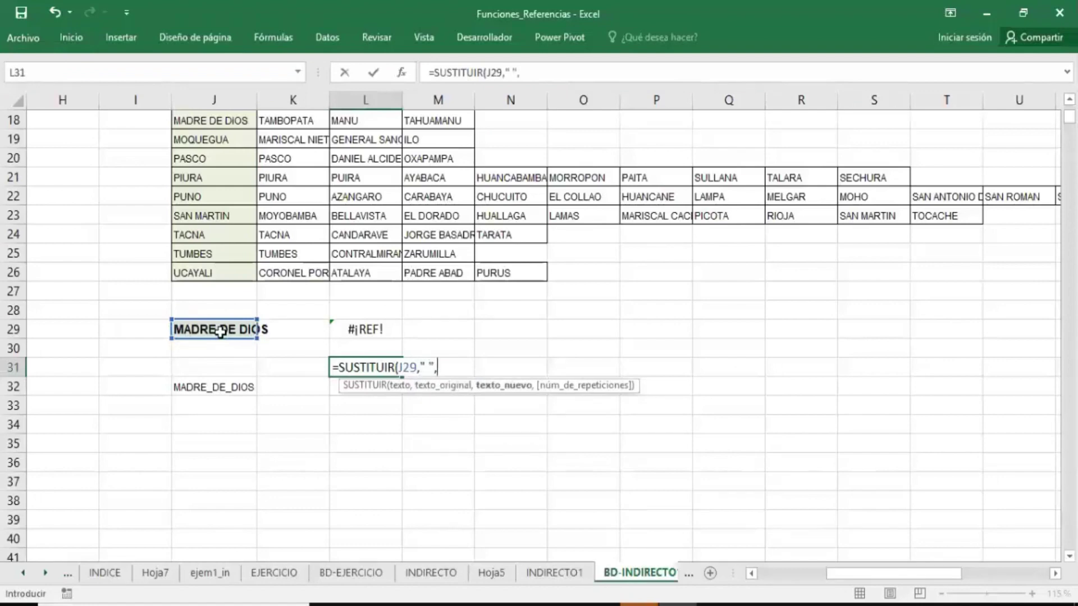
text("_")
text())
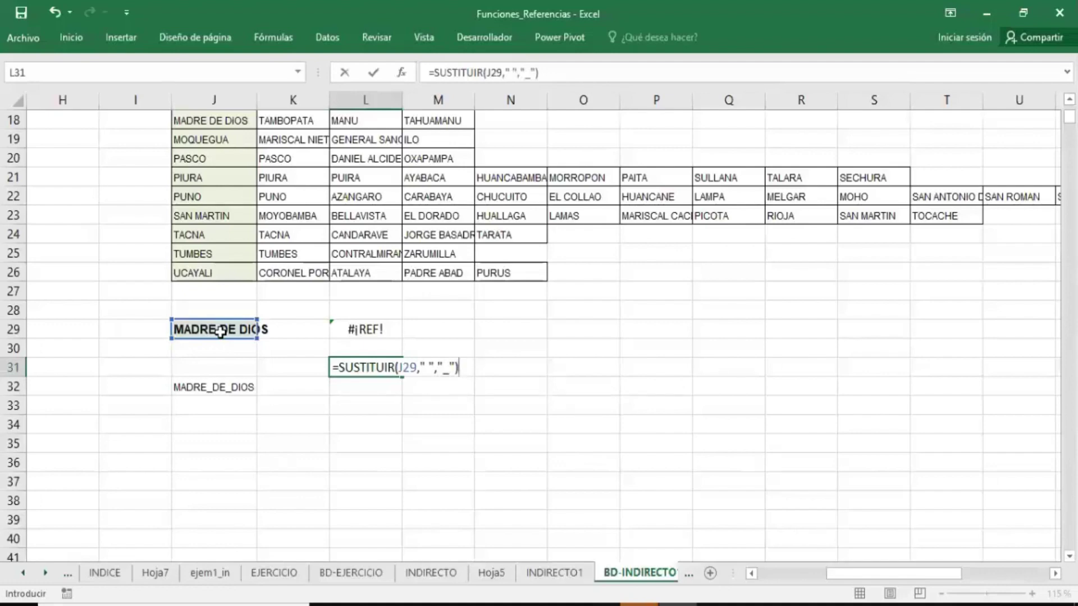
key(Return)
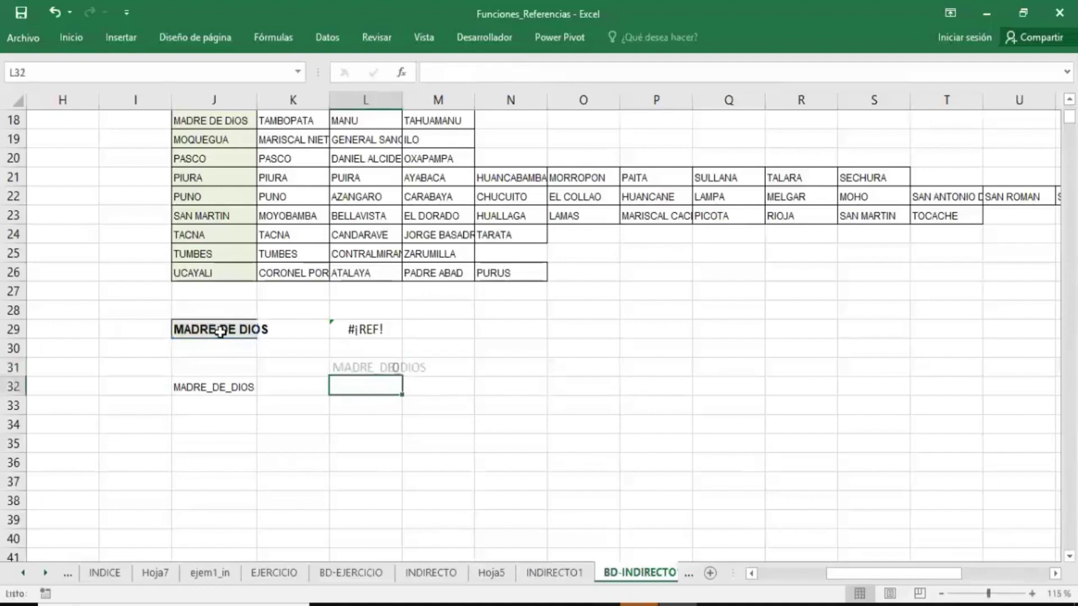
click(356, 372)
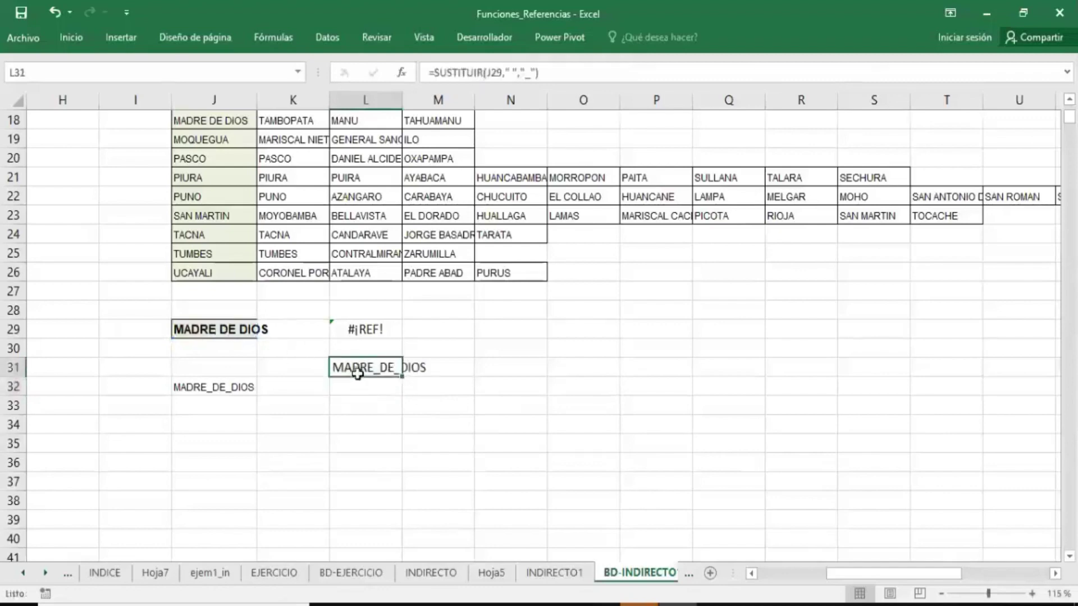
click(381, 331)
- Change L29 to =INDIRECTO(L31) so it returns MANU instead of #¡REF!
double_click(381, 331)
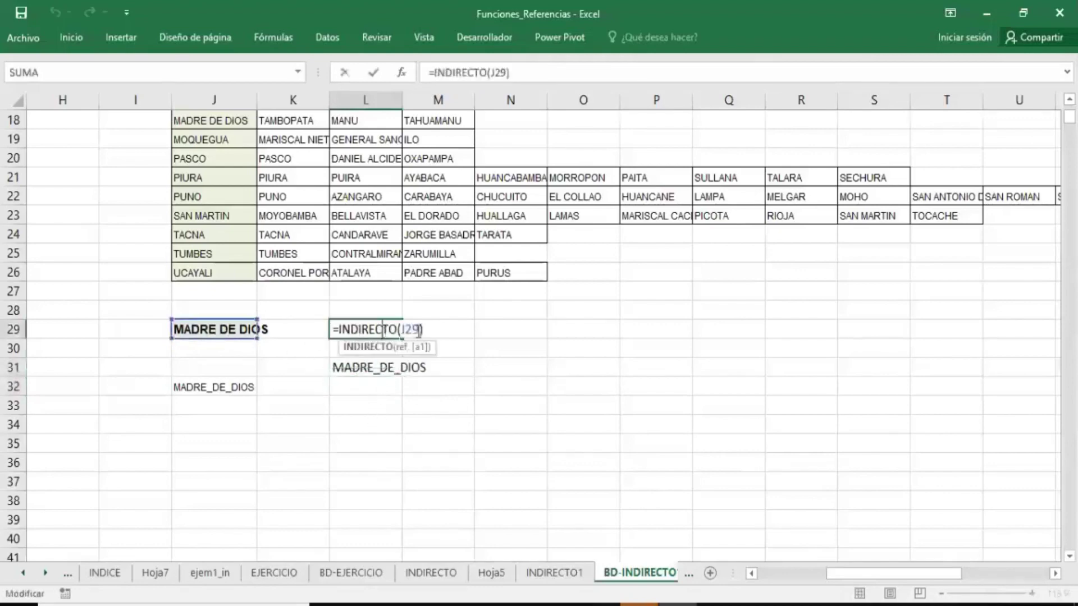
click(368, 369)
key(Return)
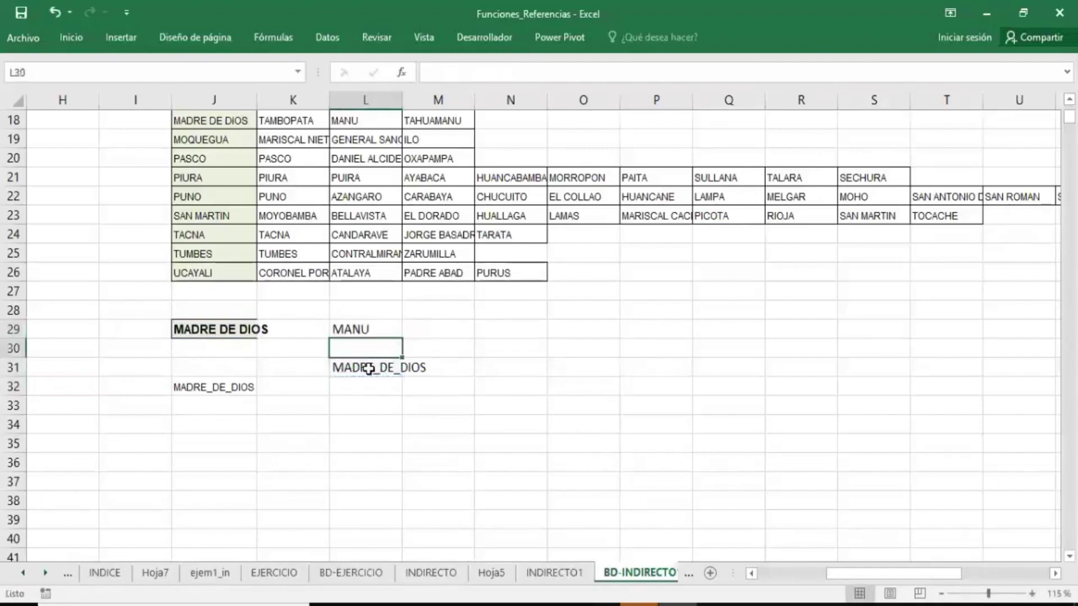
click(381, 330)
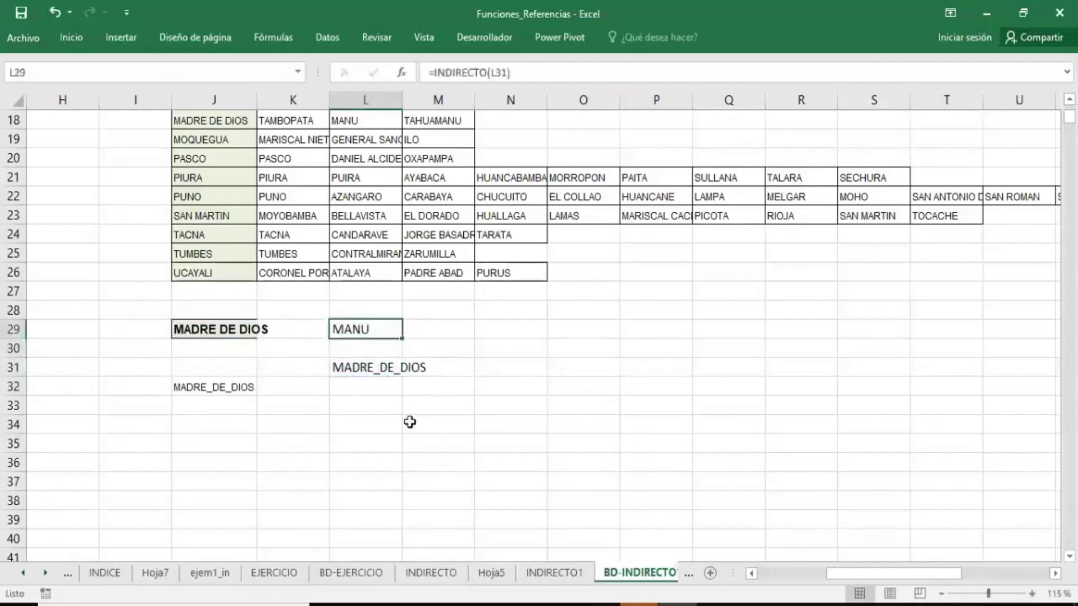
double_click(388, 330)
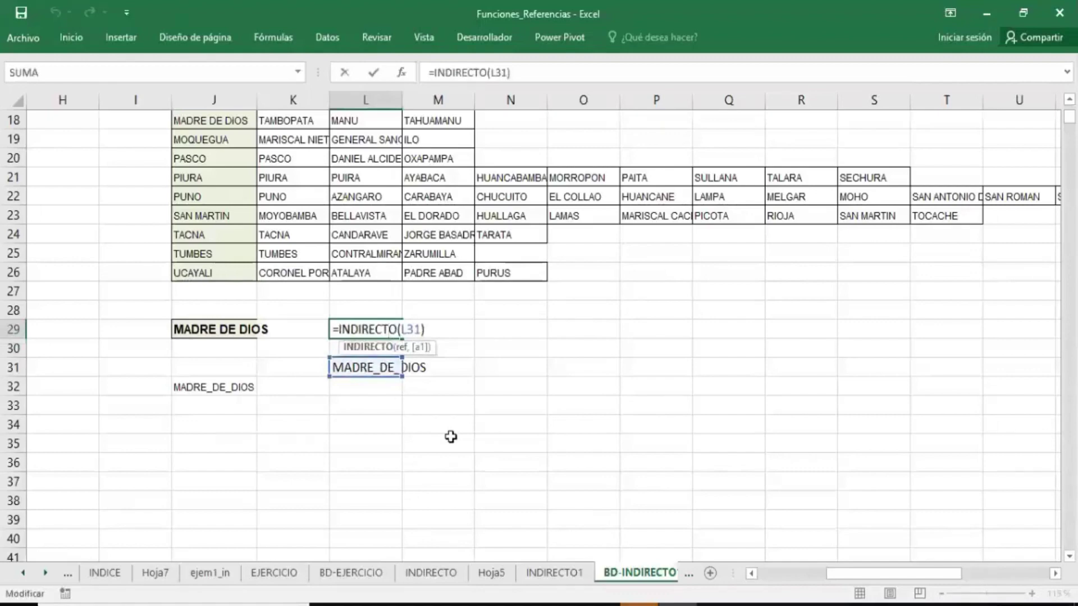
key(Return)
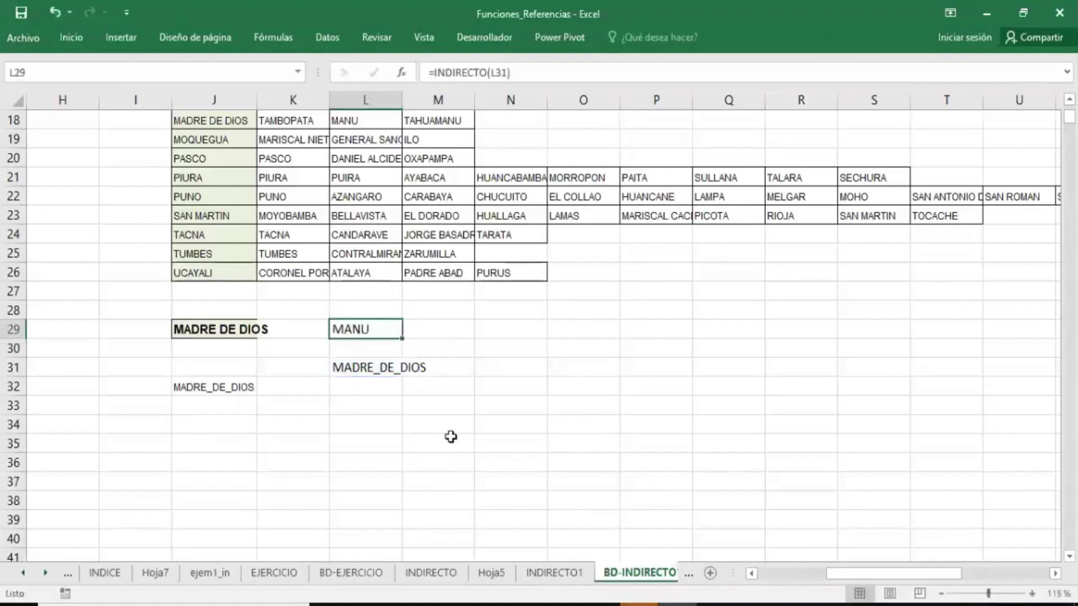
- Review the SUSTITUIR formula in L31 alongside L29's INDIRECTO formula
double_click(389, 368)
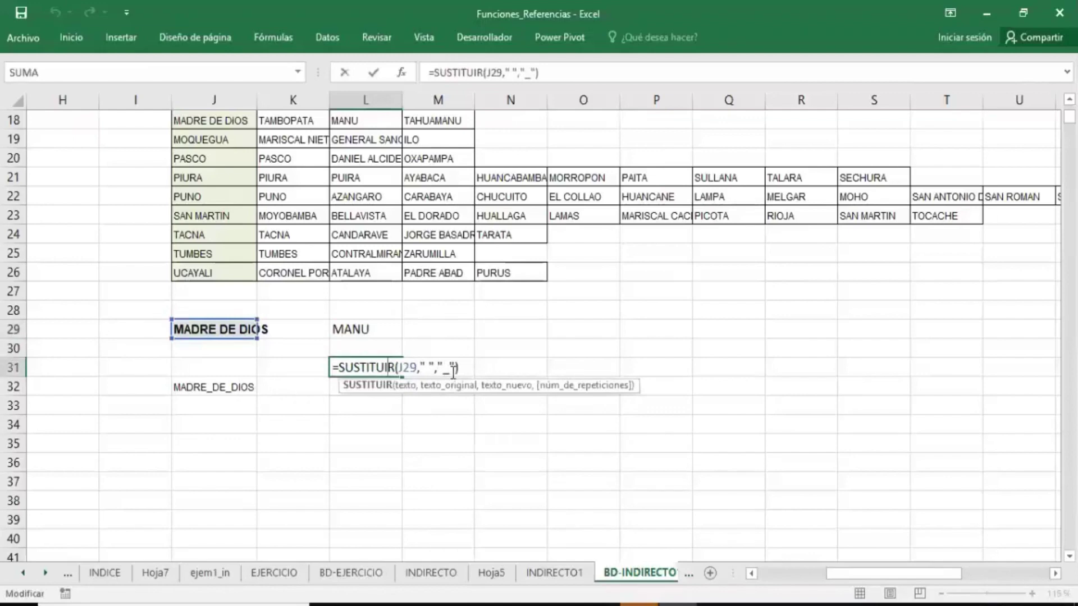
key(ctrl+Return)
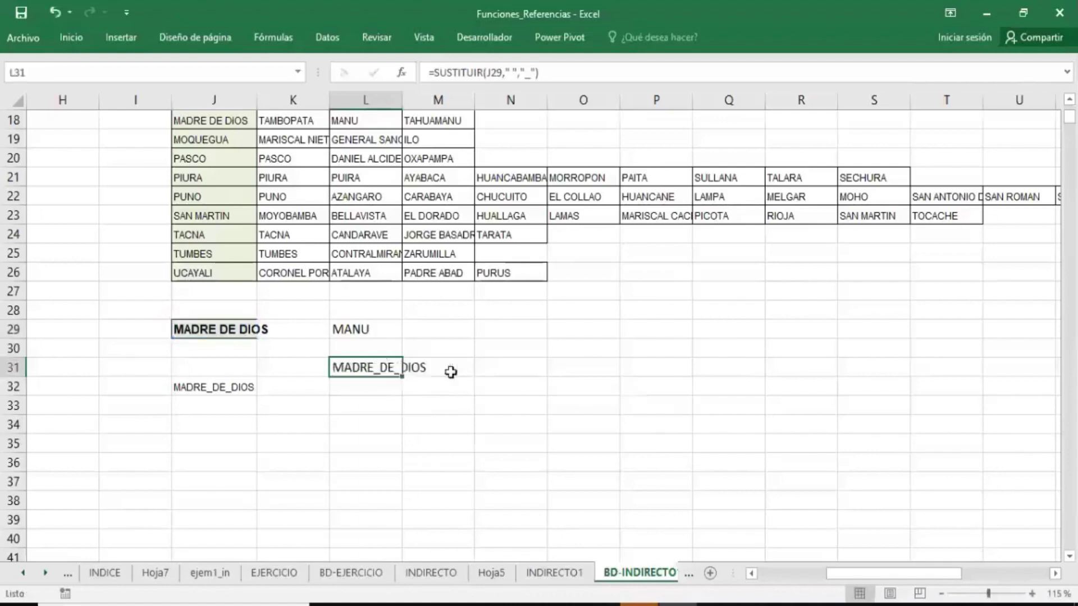
click(479, 392)
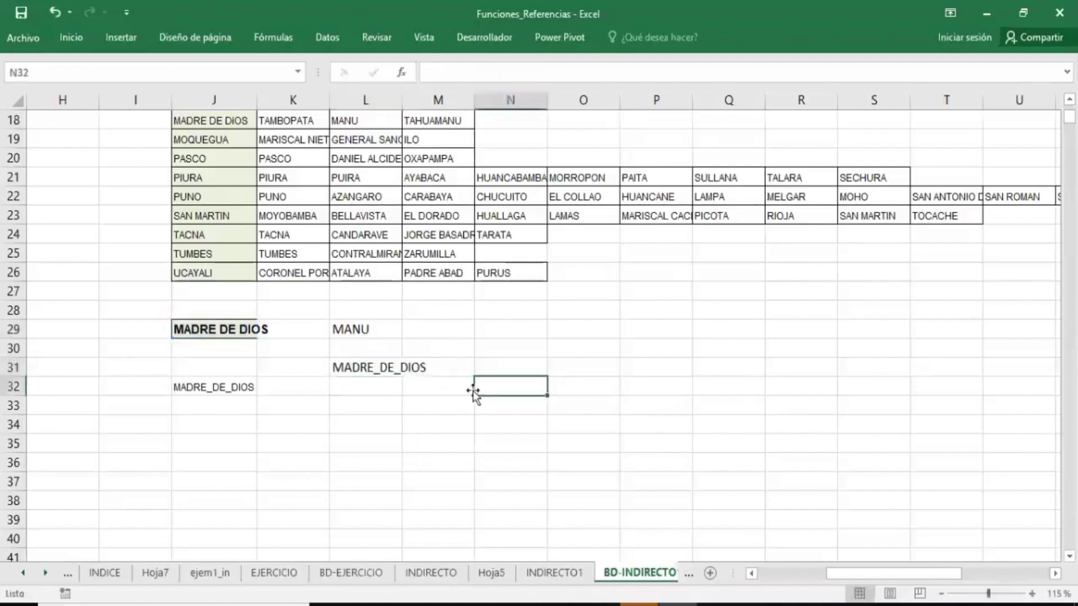
click(373, 368)
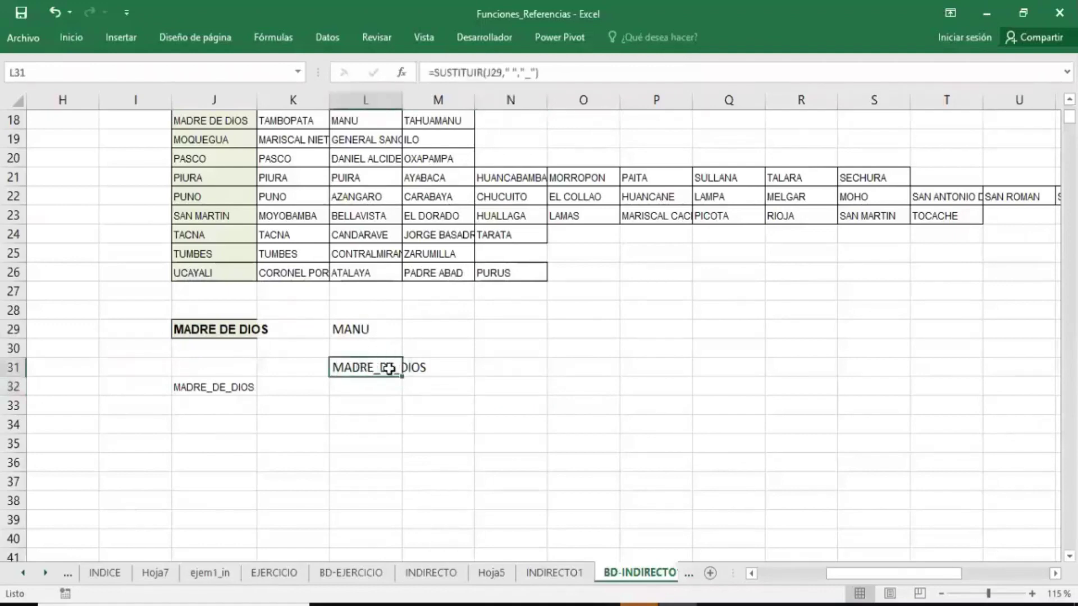
click(497, 330)
click(426, 364)
double_click(360, 367)
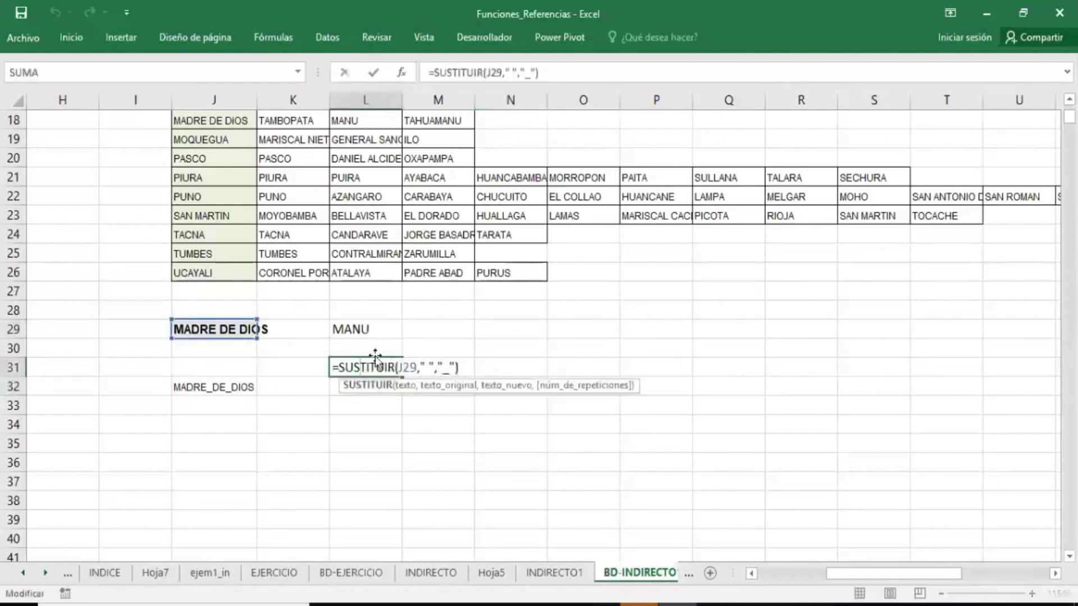
key(ctrl+Return)
click(375, 330)
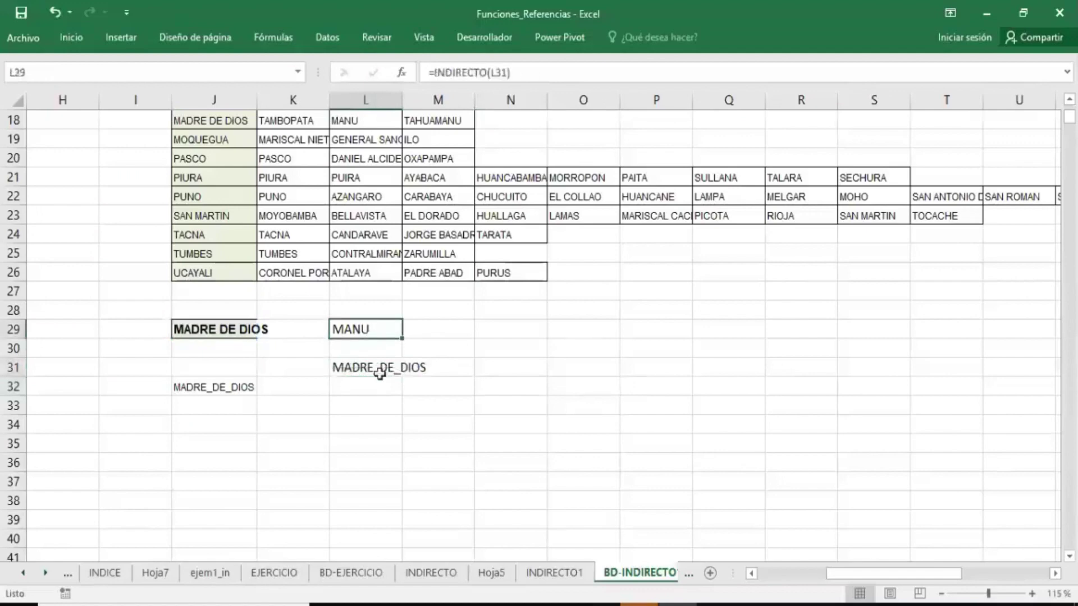
click(382, 369)
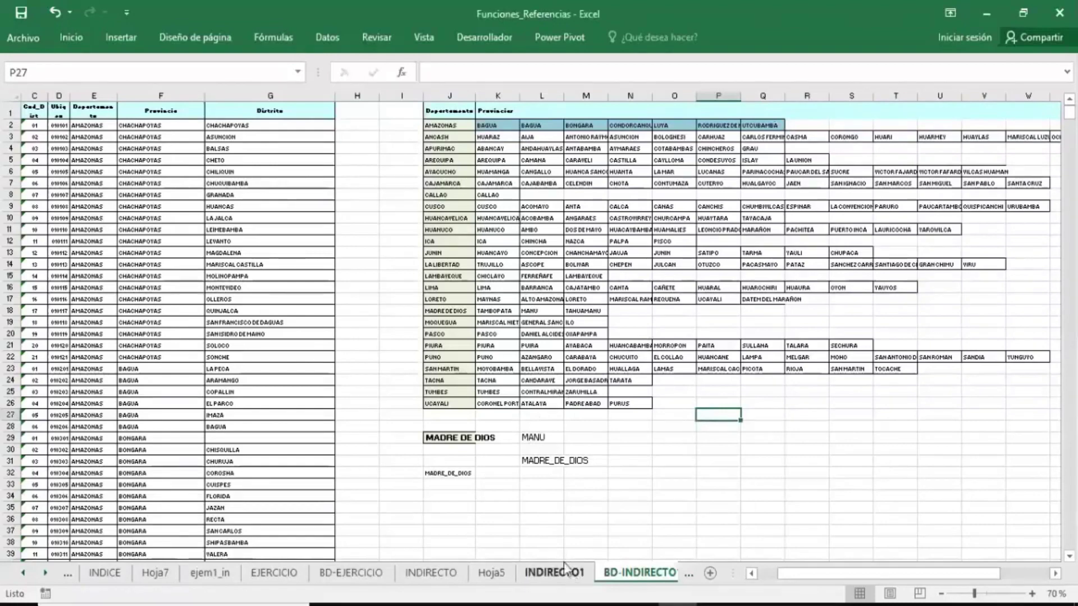
- Go to the INDIRECTO1 survey sheet, zoom in on the table, and show the Datos ribbon
click(573, 576)
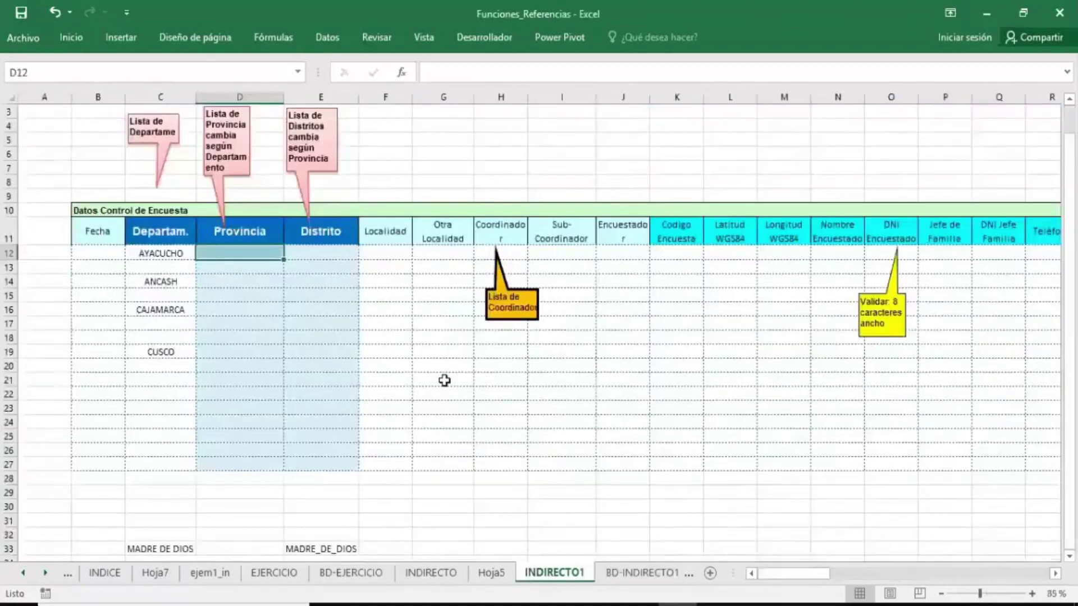
ctrl+scroll(444, 380, up, 2)
ctrl+scroll(644, 513, up, 2)
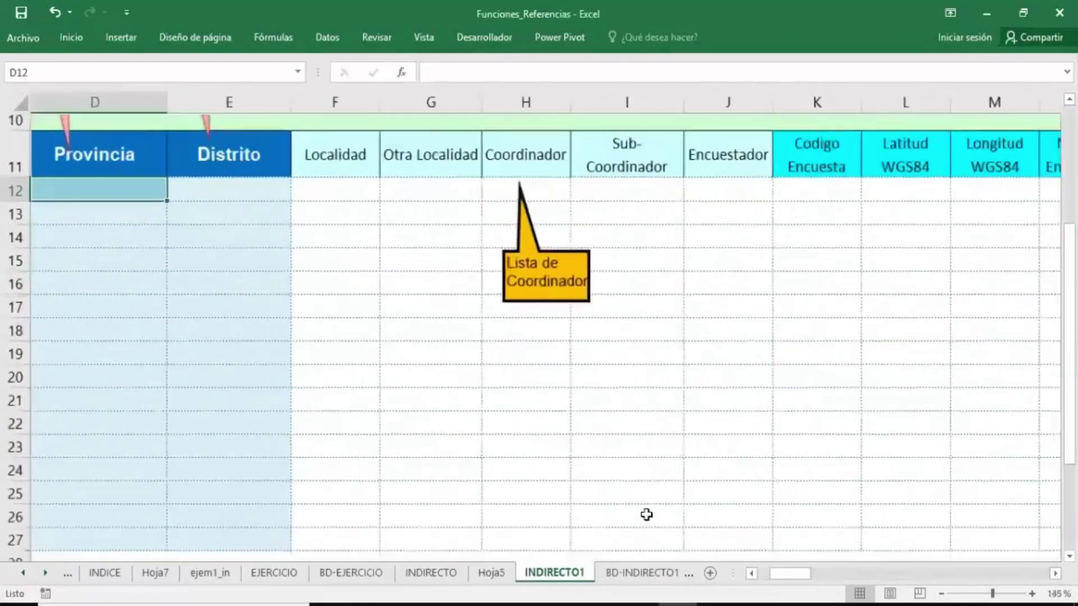
drag(793, 577, 772, 575)
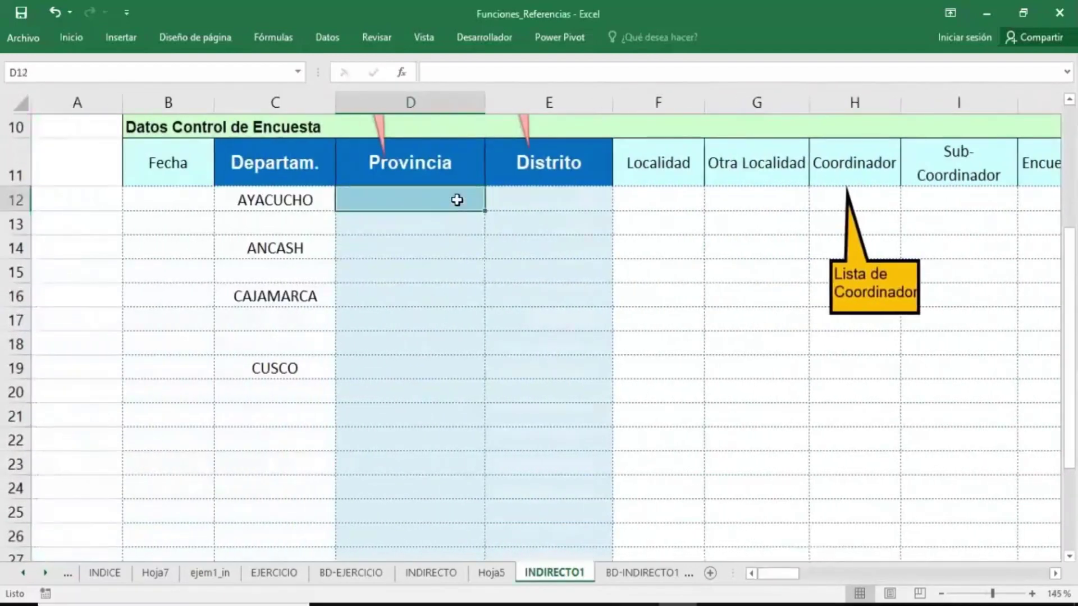
click(326, 45)
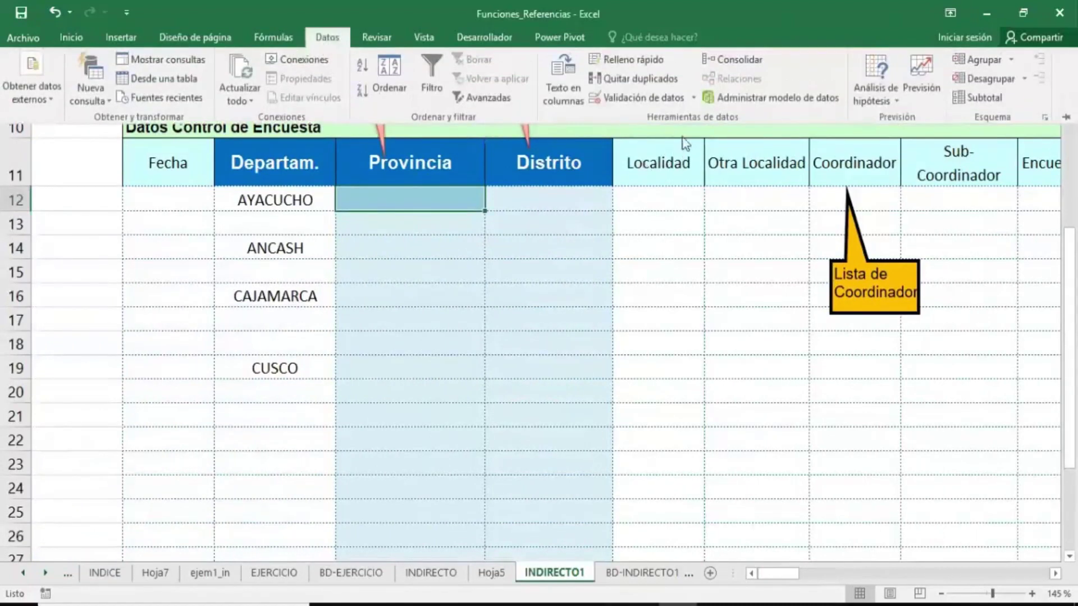
- Open Data Validation for D12 and set Allow to List
click(681, 102)
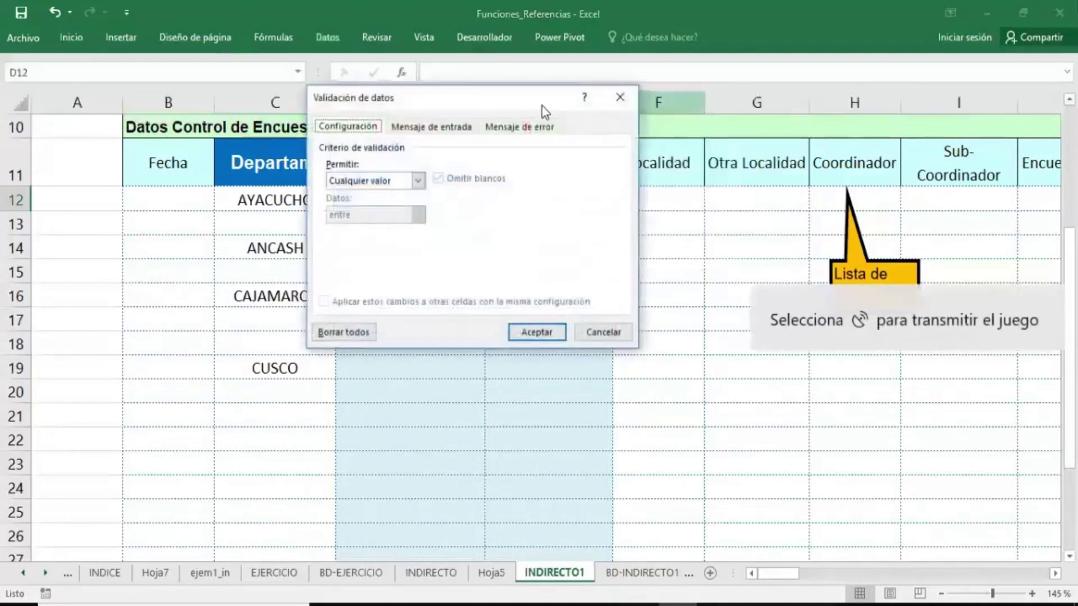
drag(541, 106, 742, 78)
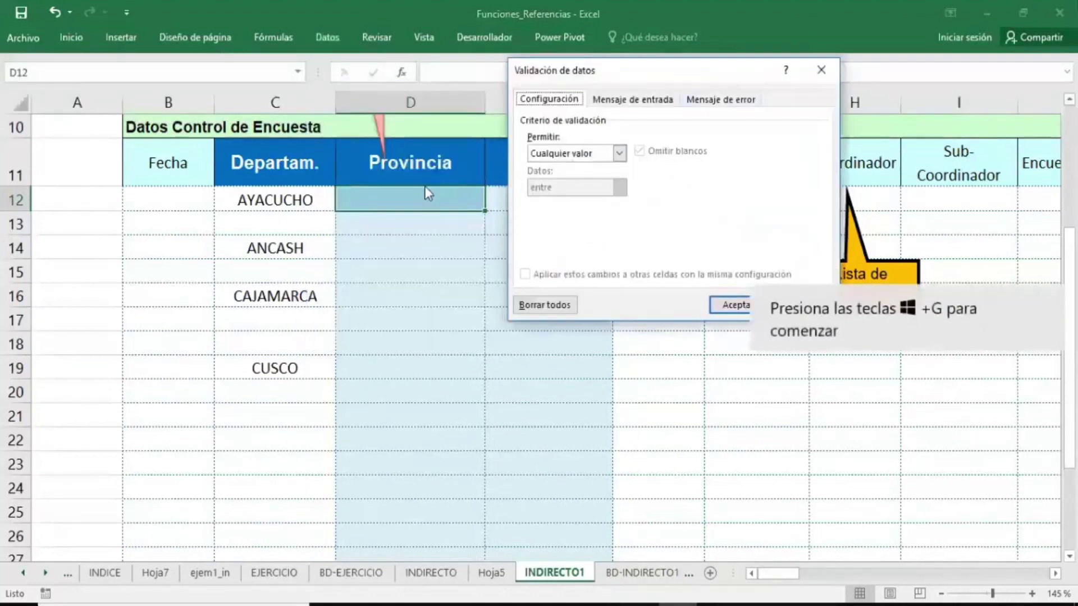
click(619, 153)
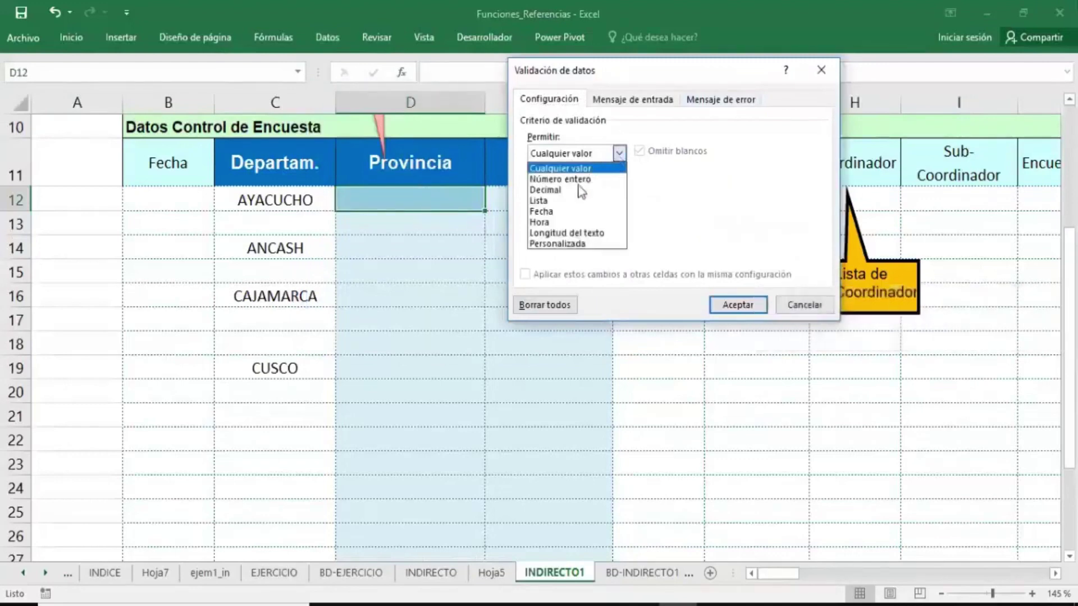
click(570, 199)
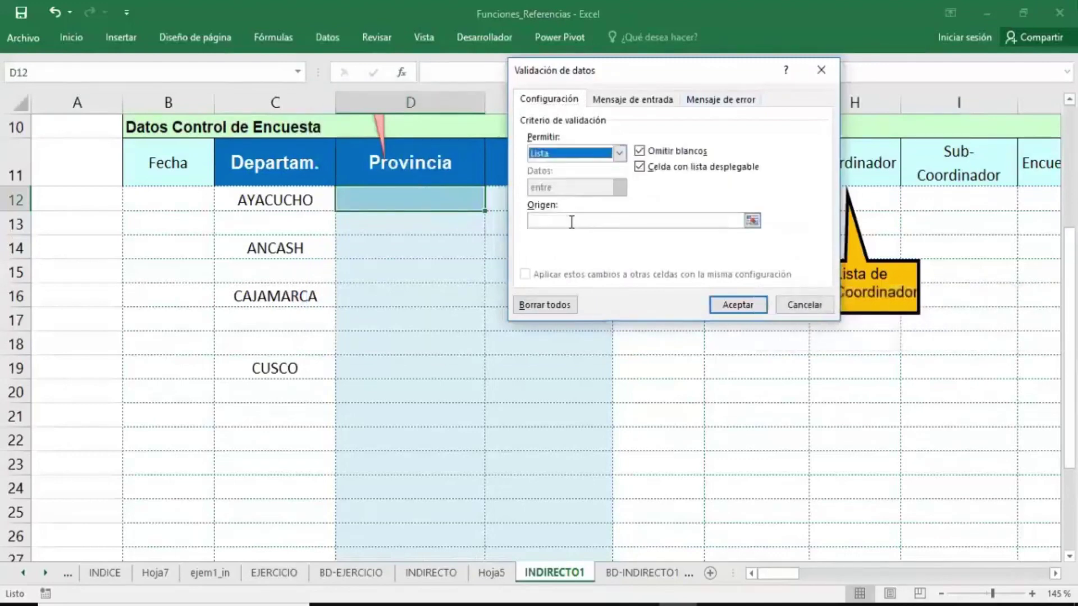
click(571, 222)
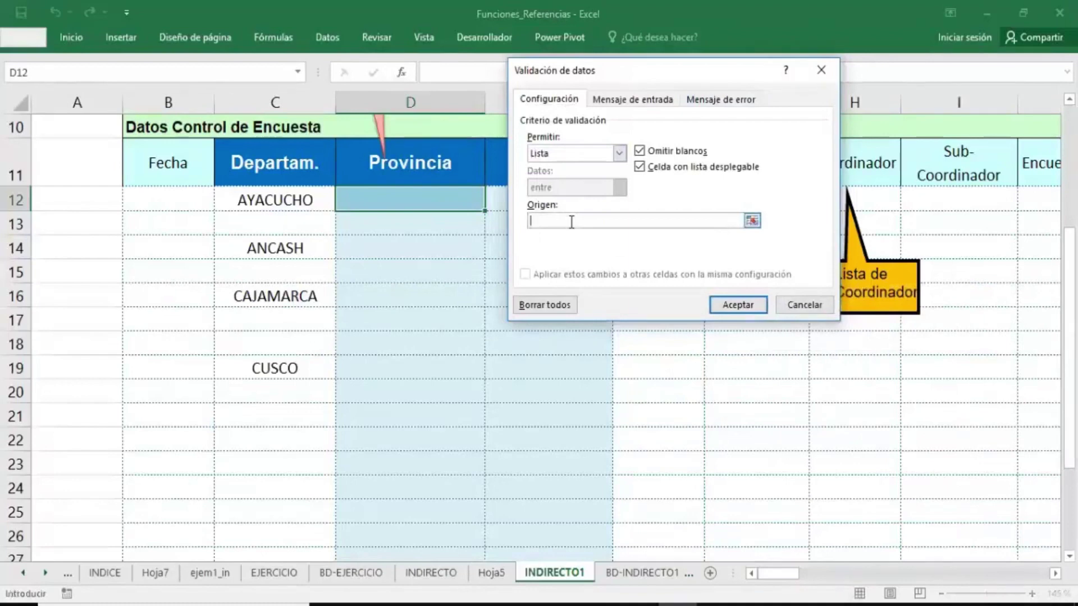
- Enter the list source =INDIRECTO(SUSTITUIR($C12," ","_")) with a relative C12 row
text(=)
text(INDIRE)
text(C)
text(TO()
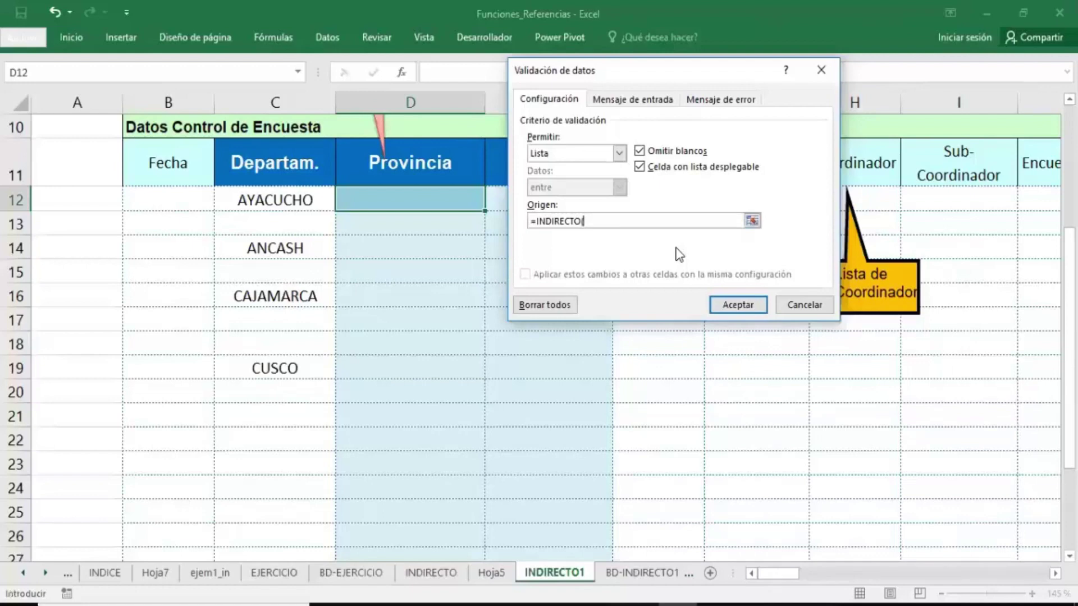
text(SUS)
text(TITU)
text(IR)
text(()
click(282, 203)
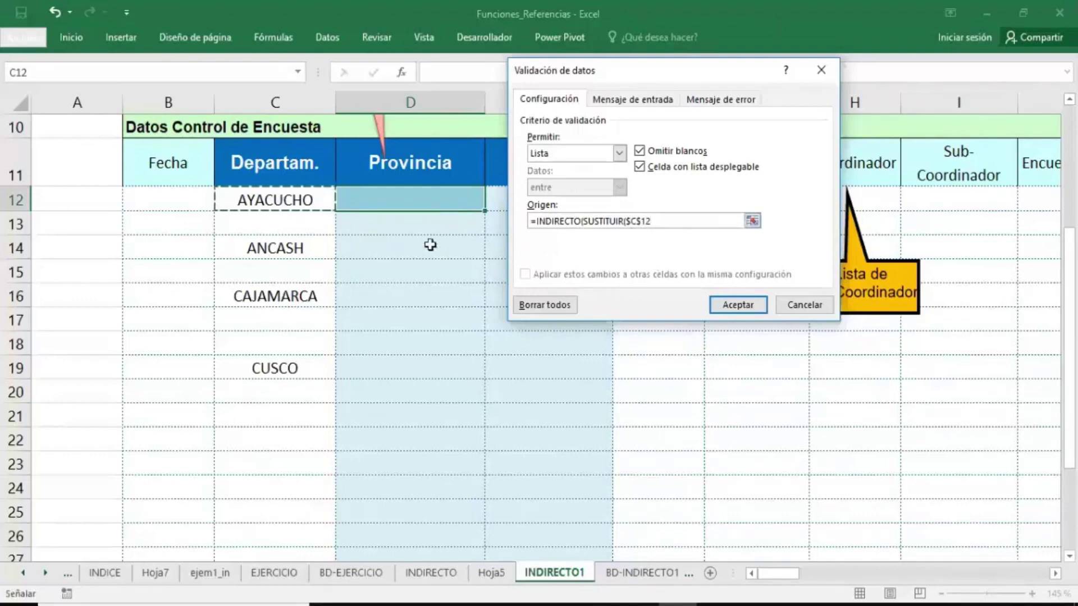
click(645, 224)
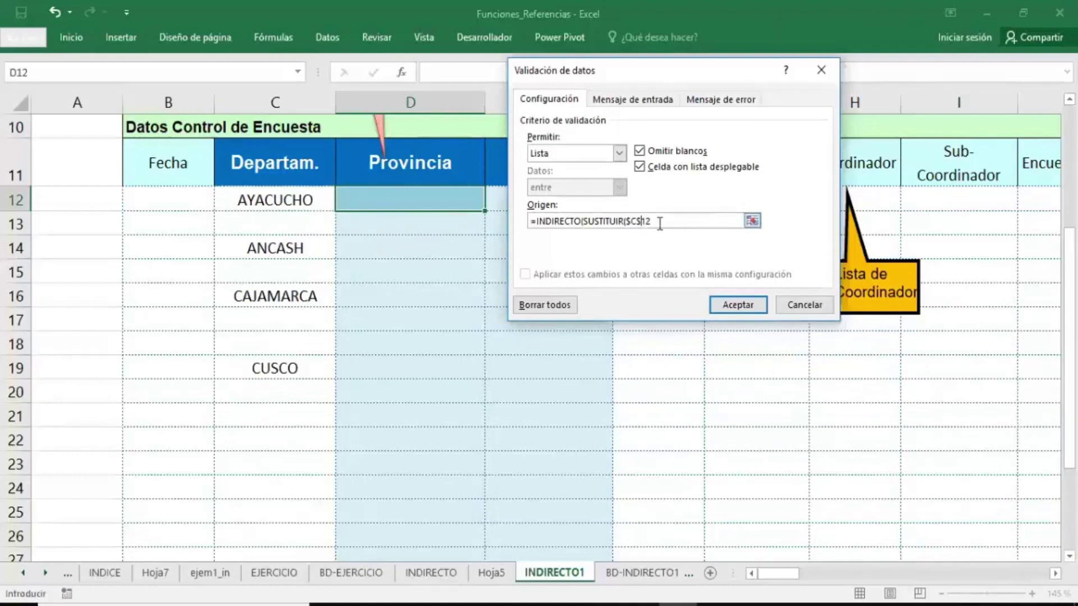
key(BackSpace)
click(660, 223)
text(,)
text(" )
text(")
text(,)
text("_)
text(")
text())
text())
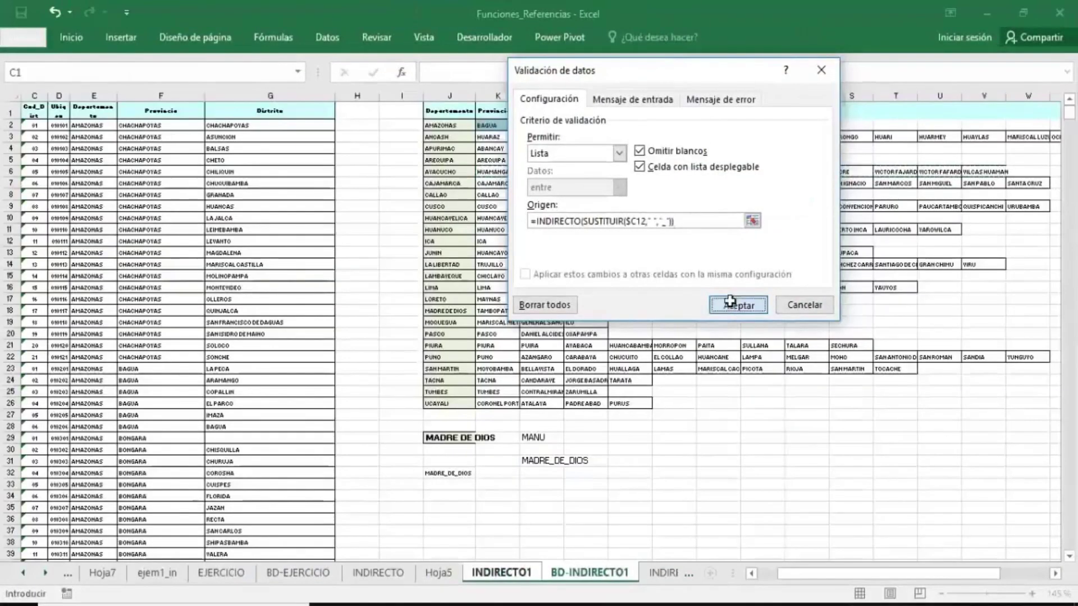
- Apply the validation and test D12: HUAMANGA first, then TAMBOPATA after switching C12 to MADRE DE DIOS
click(729, 303)
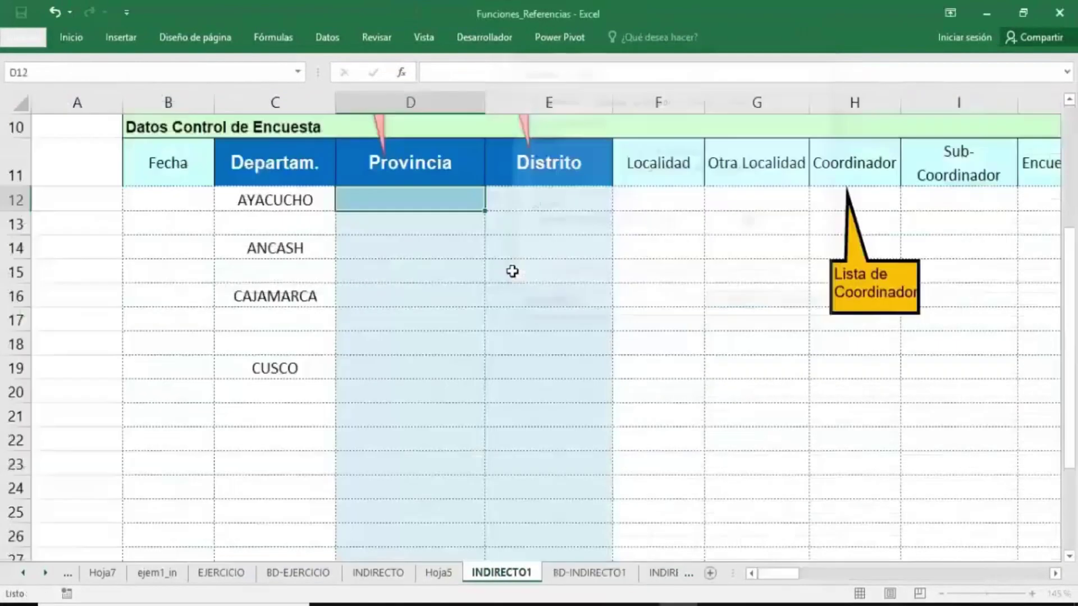
click(493, 203)
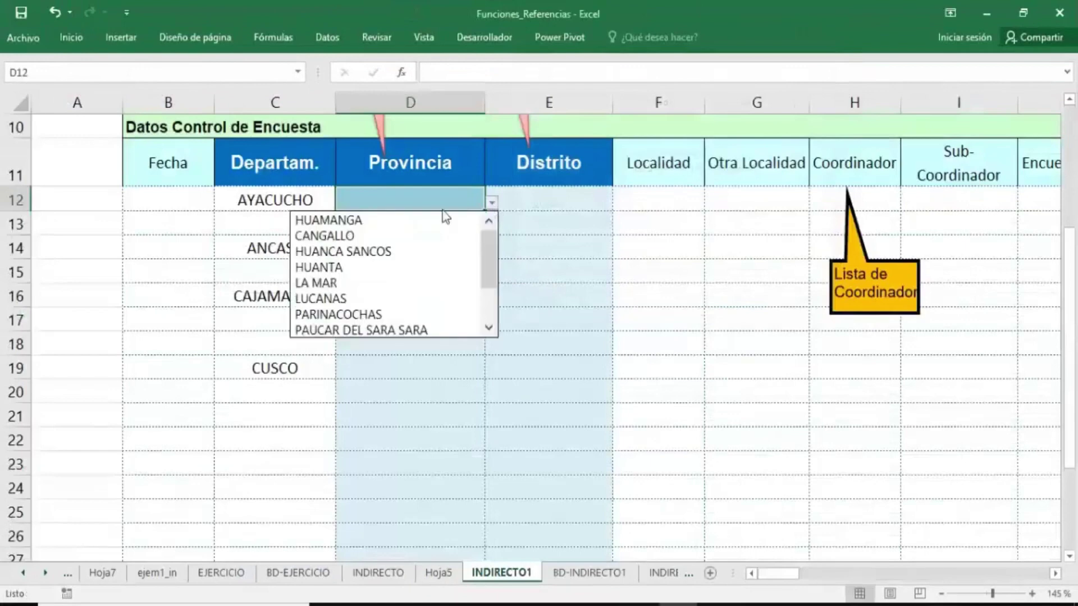
click(396, 217)
click(298, 208)
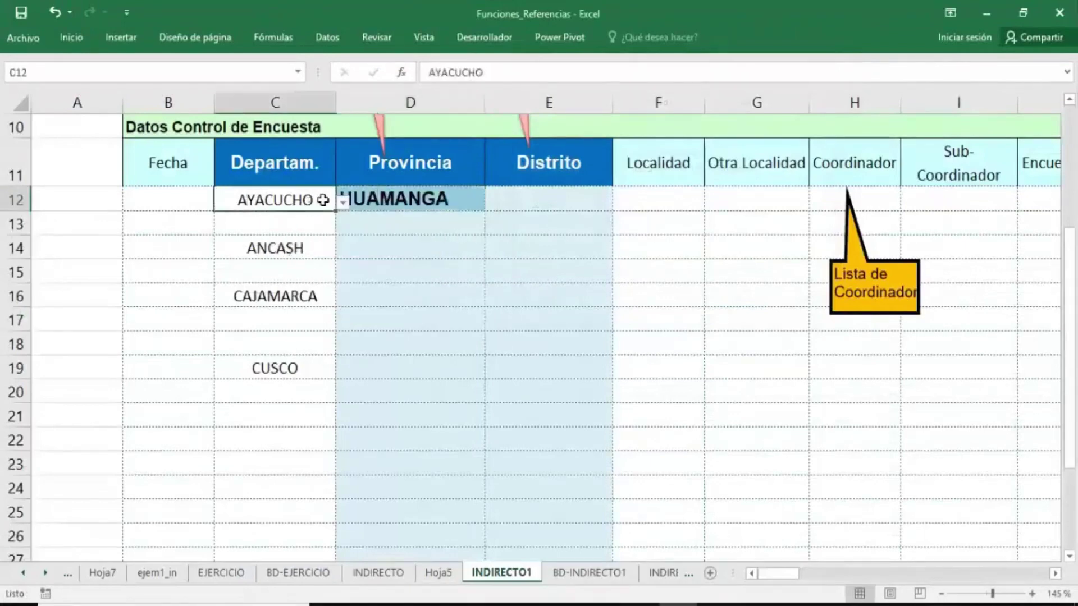
click(340, 202)
drag(339, 243, 339, 283)
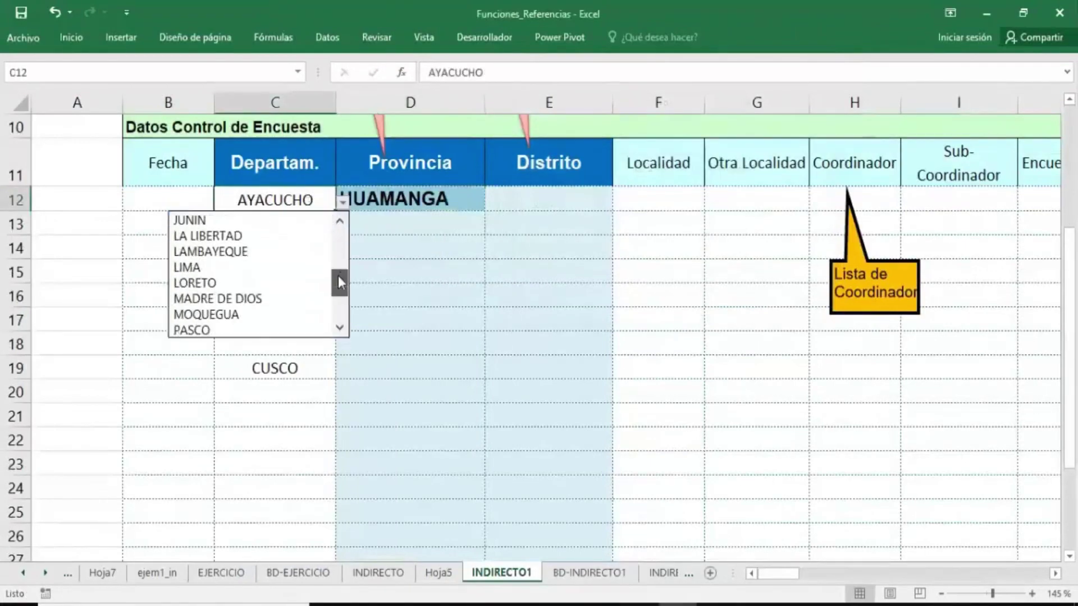
click(275, 298)
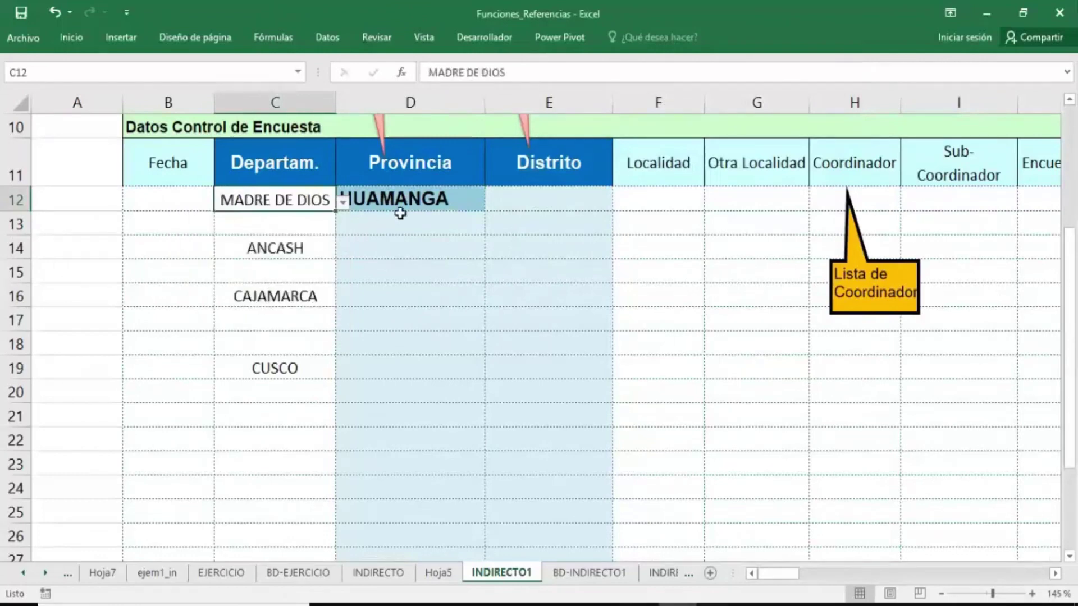
click(425, 201)
click(490, 202)
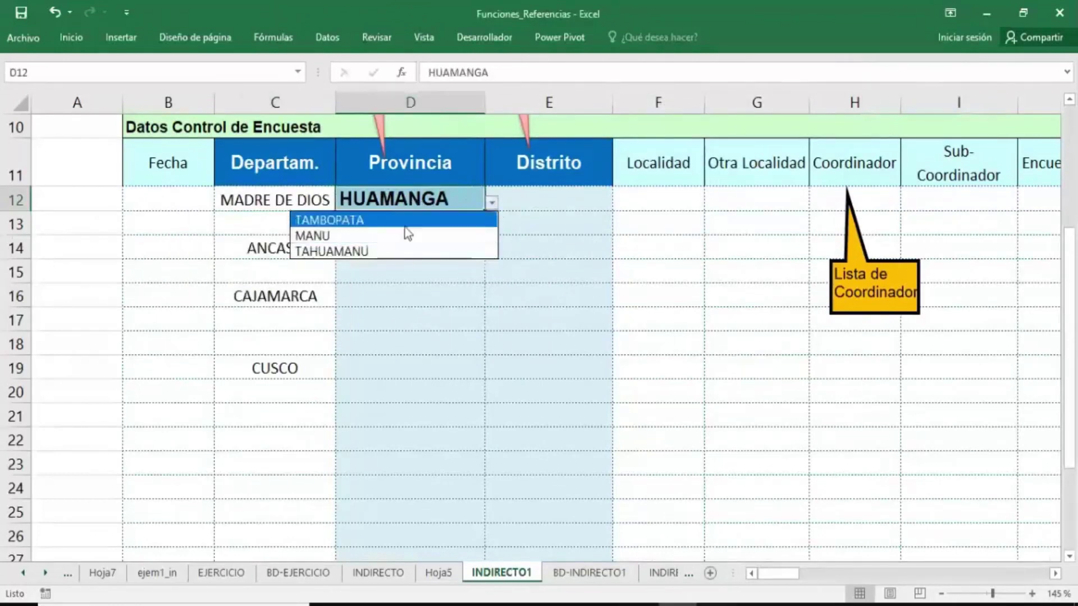
click(387, 220)
- Switch C12 to SAN MARTIN and pick MARISCAL CACERES from D12's list
click(318, 203)
click(343, 203)
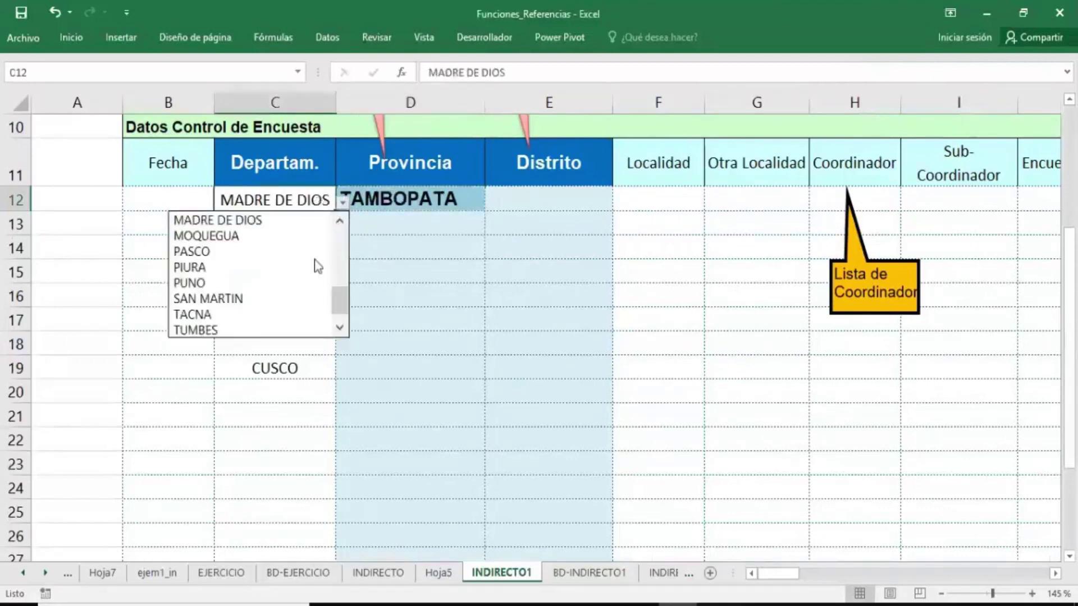
click(284, 298)
click(393, 200)
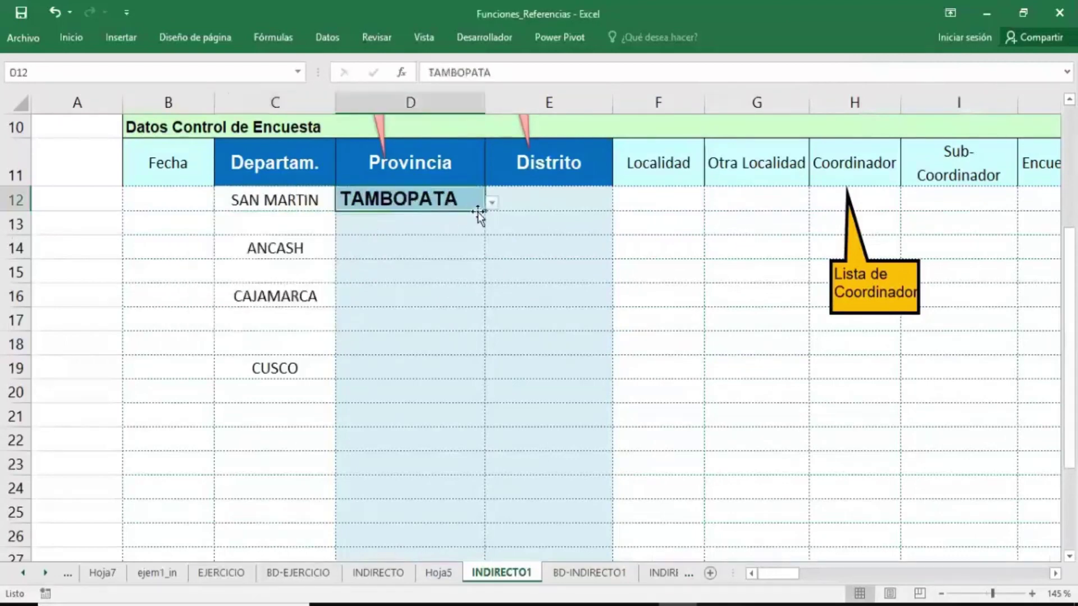
click(491, 205)
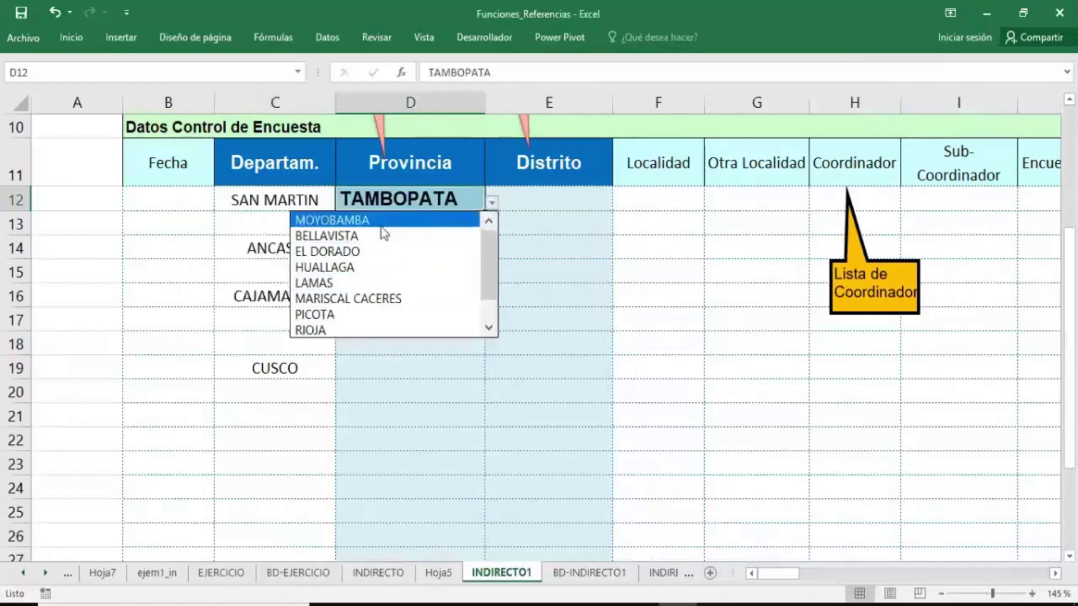
click(372, 298)
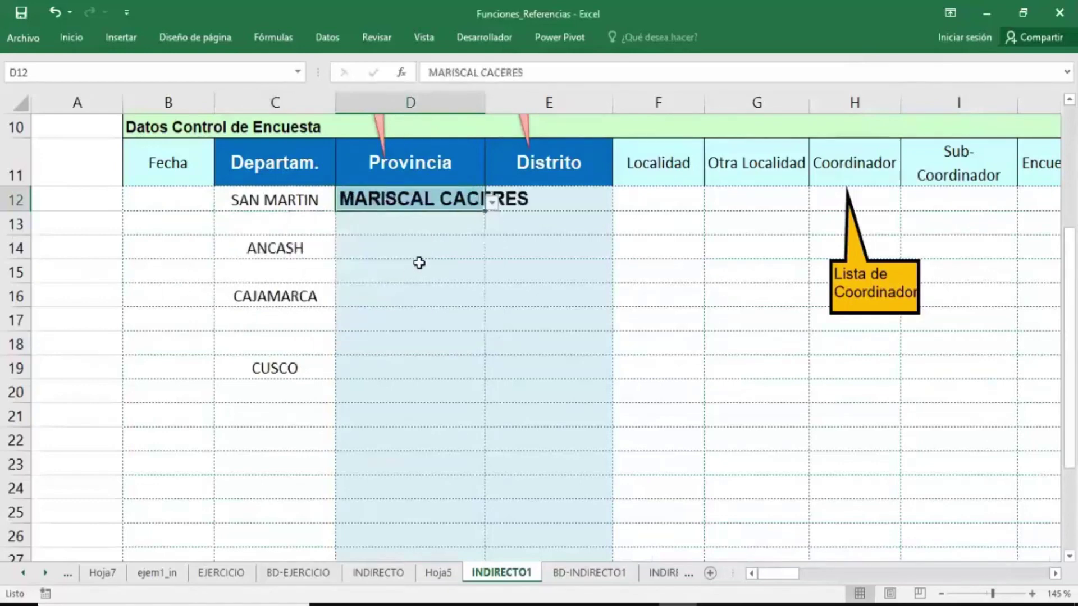
- Autofit column D to its contents and clear D12, leaving it empty
double_click(485, 103)
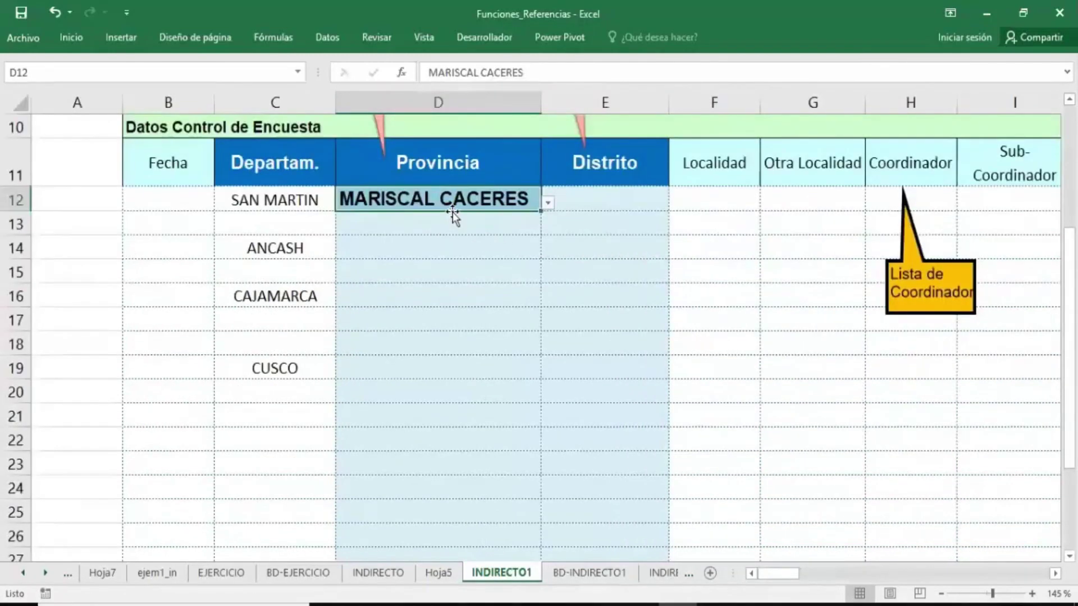
key(Delete)
key(Down)
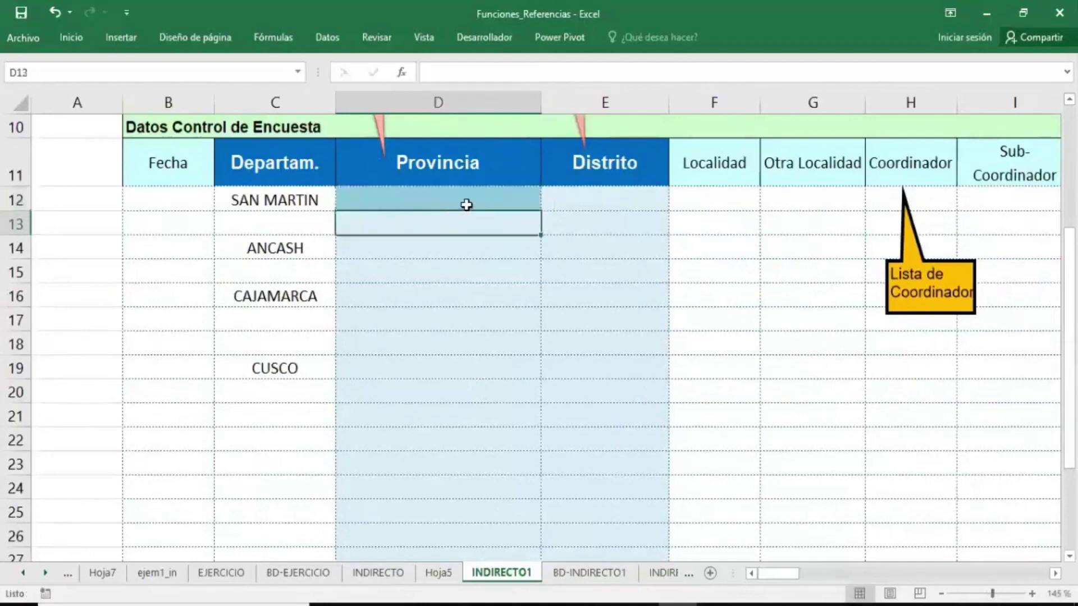
click(466, 204)
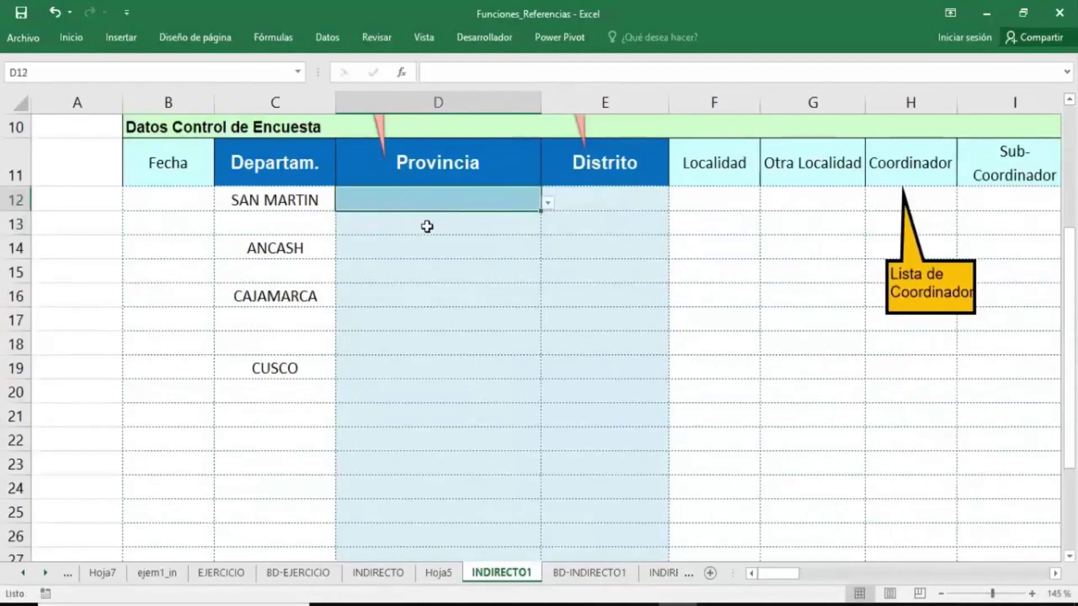
ctrl+scroll(427, 226, down, 1)
- Copy D12's province dropdown down to D27 and add borders to D12:D27
ctrl+scroll(431, 226, down, 1)
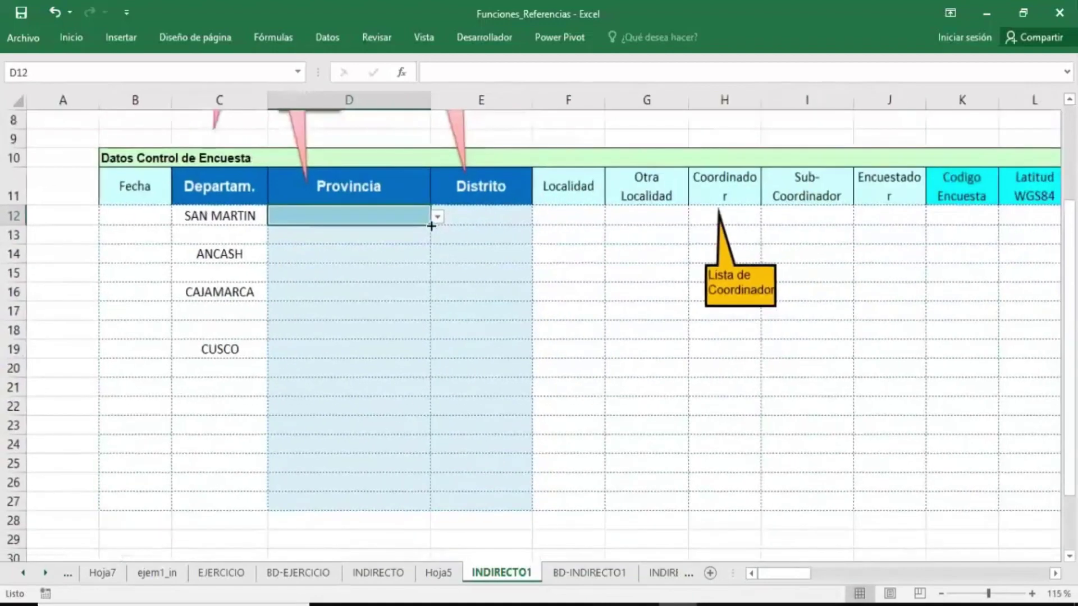
drag(431, 226, 431, 519)
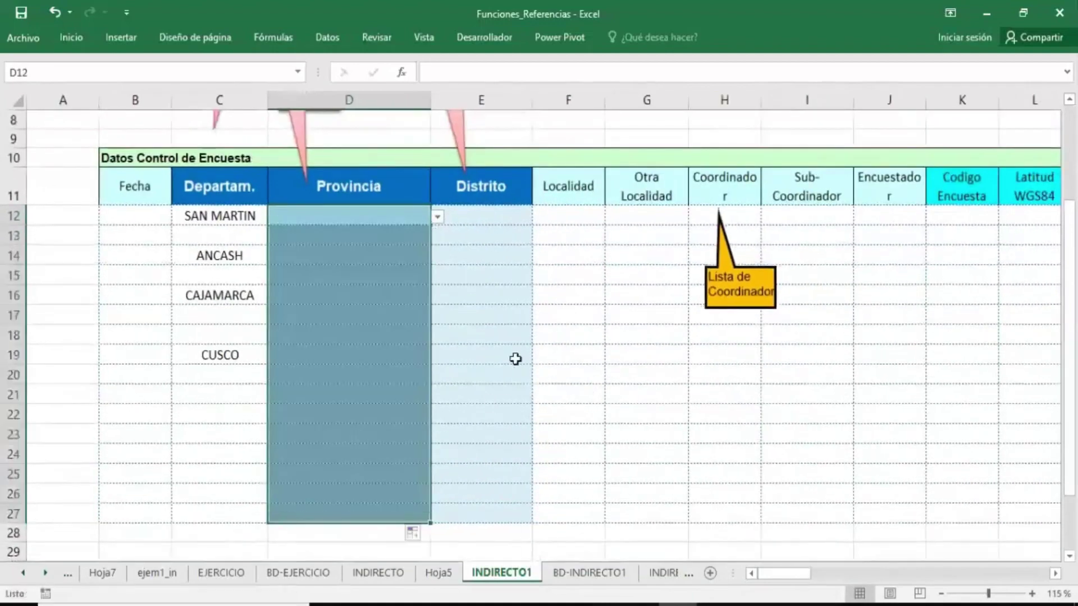
click(515, 359)
drag(395, 219, 384, 513)
click(71, 37)
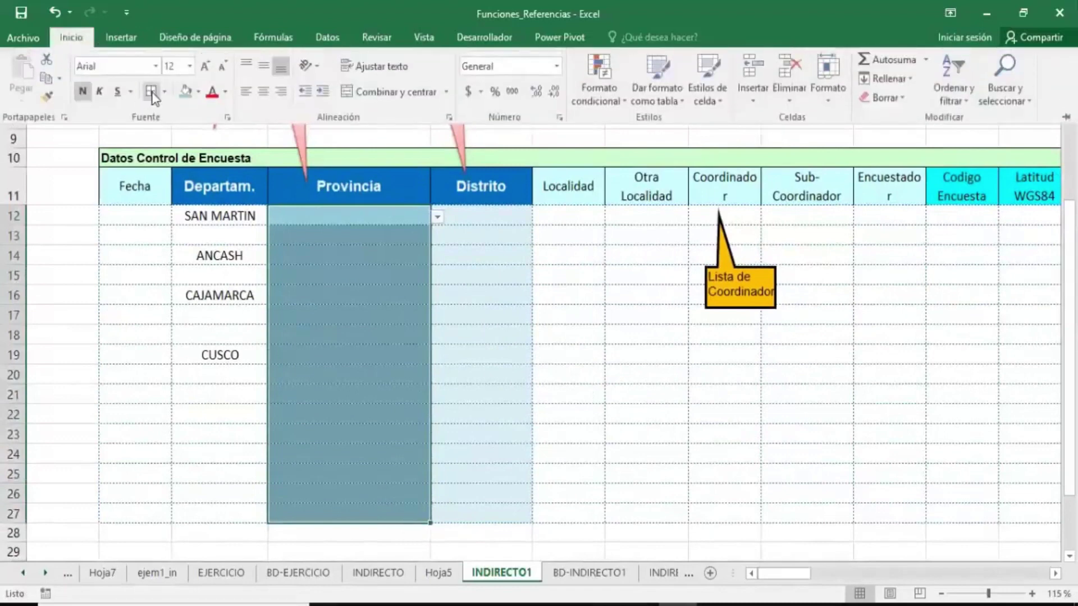
click(152, 92)
click(475, 274)
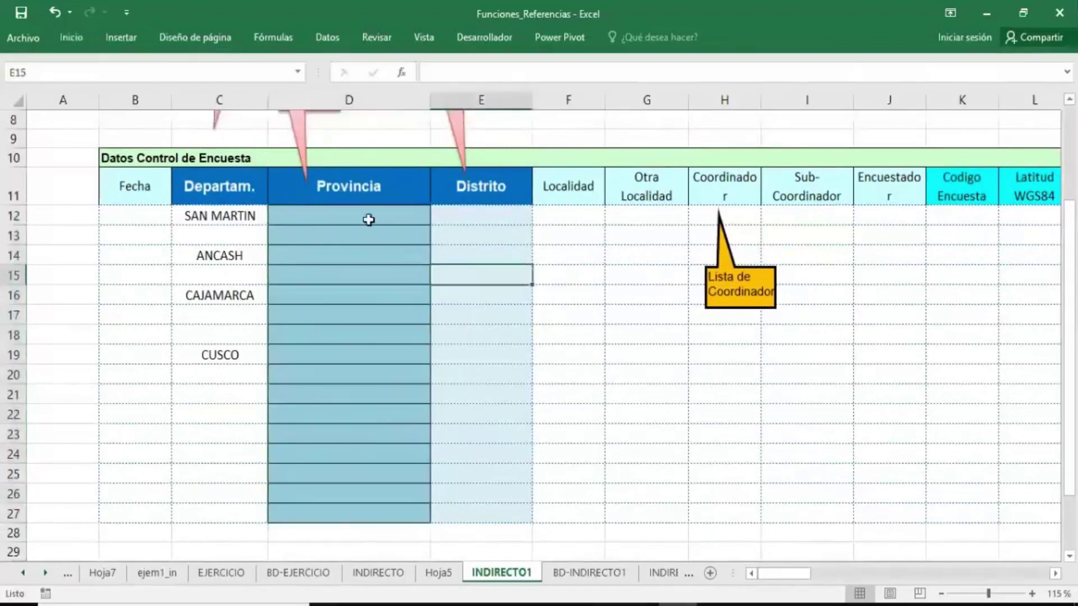
- Pick MOYOBAMBA for D12 and BOLOGNESI for the ANCASH row in D14
click(401, 220)
click(436, 217)
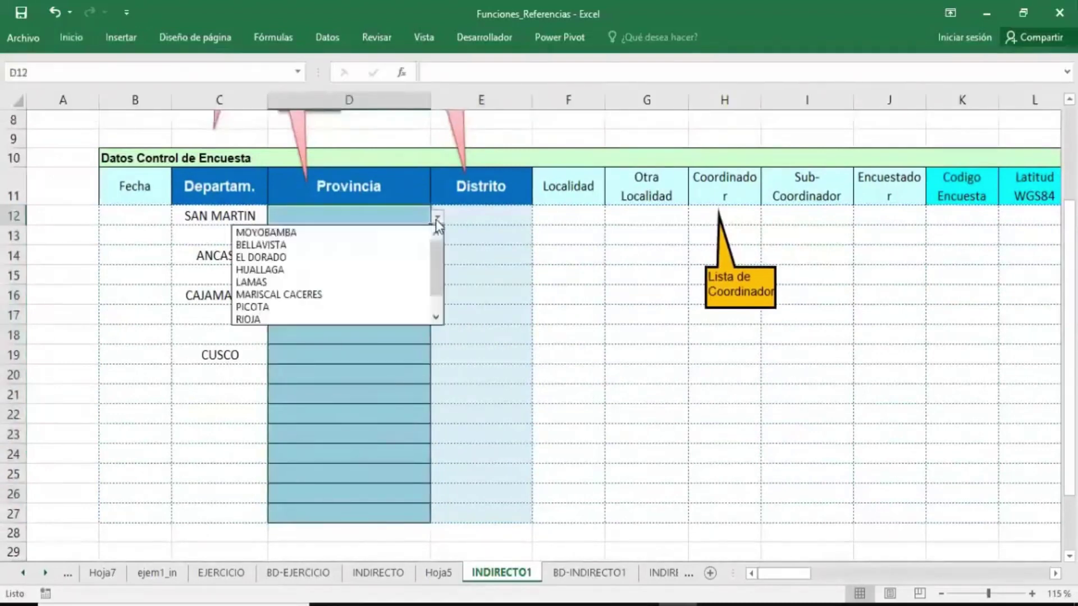
click(335, 231)
click(343, 253)
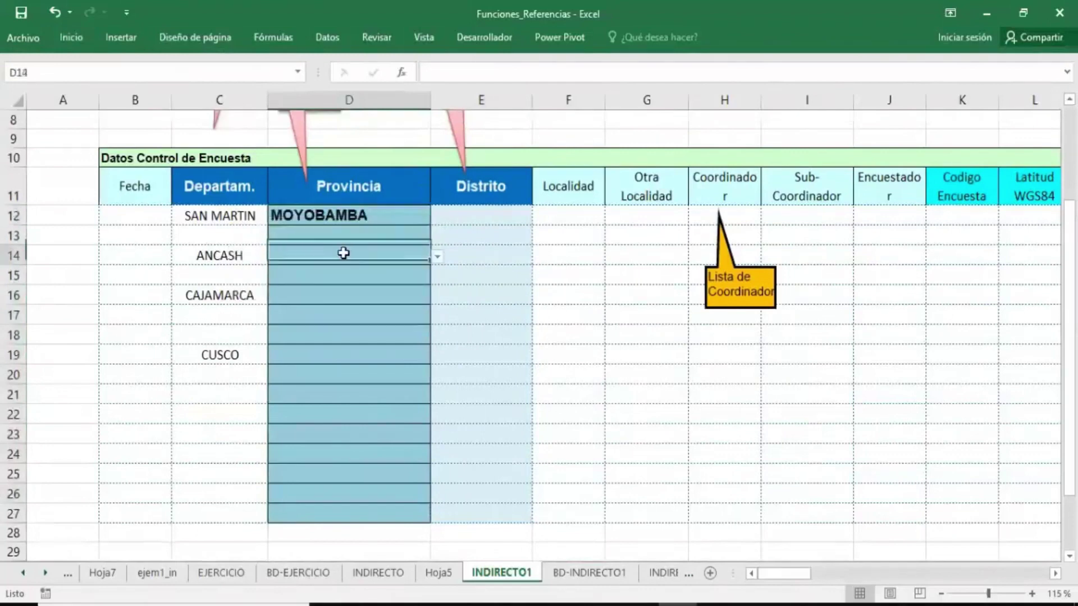
click(437, 256)
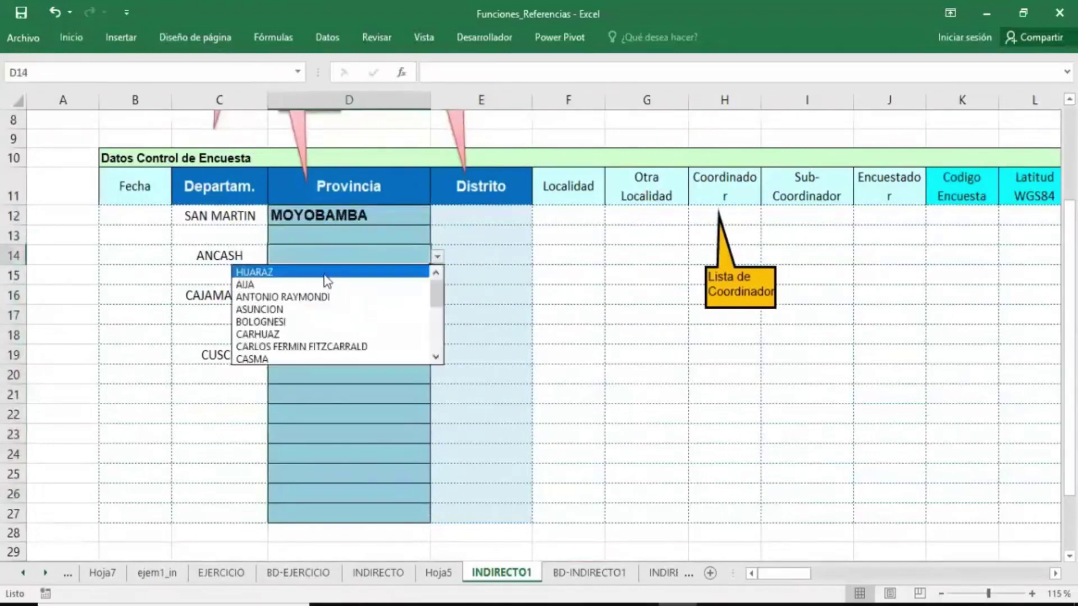
click(328, 321)
- Set D16 to CELENDIN for CAJAMARCA and D19 to ACOMAYO for CUSCO
click(380, 292)
click(437, 296)
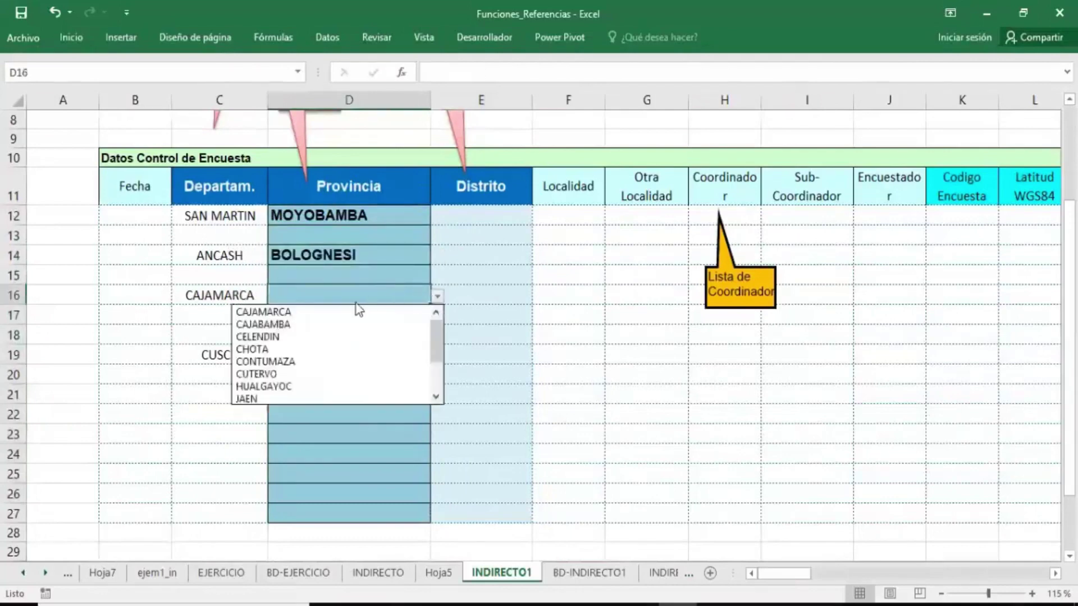
click(324, 329)
click(436, 297)
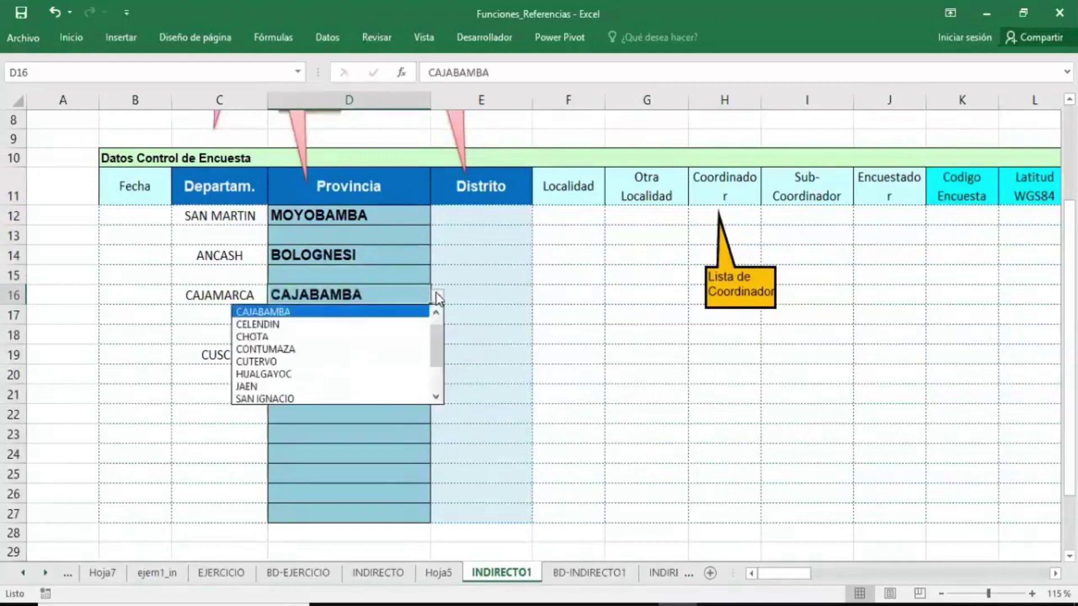
click(306, 324)
click(314, 356)
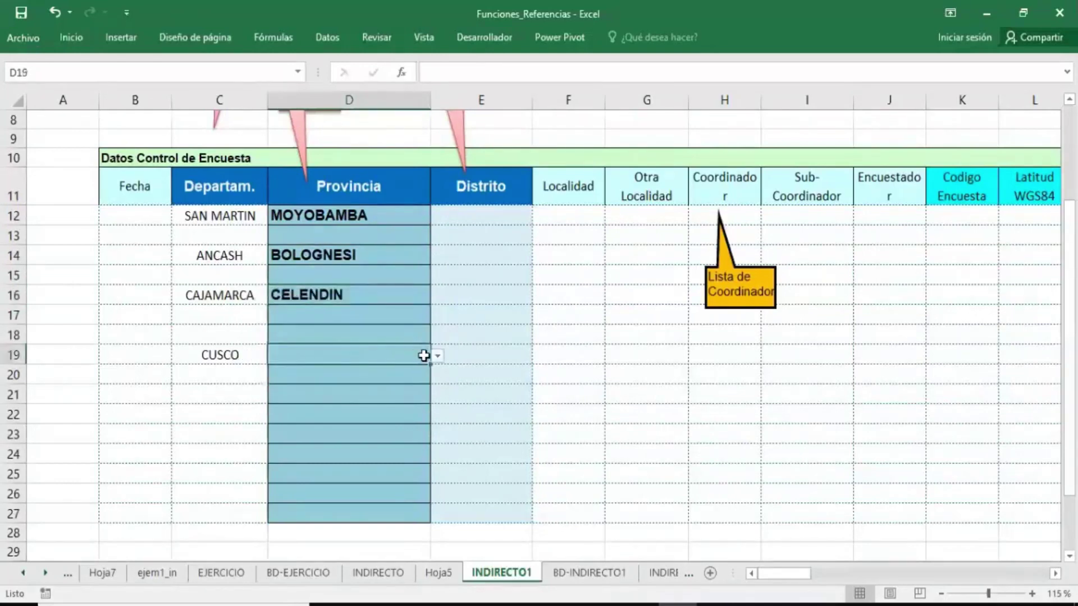
click(437, 356)
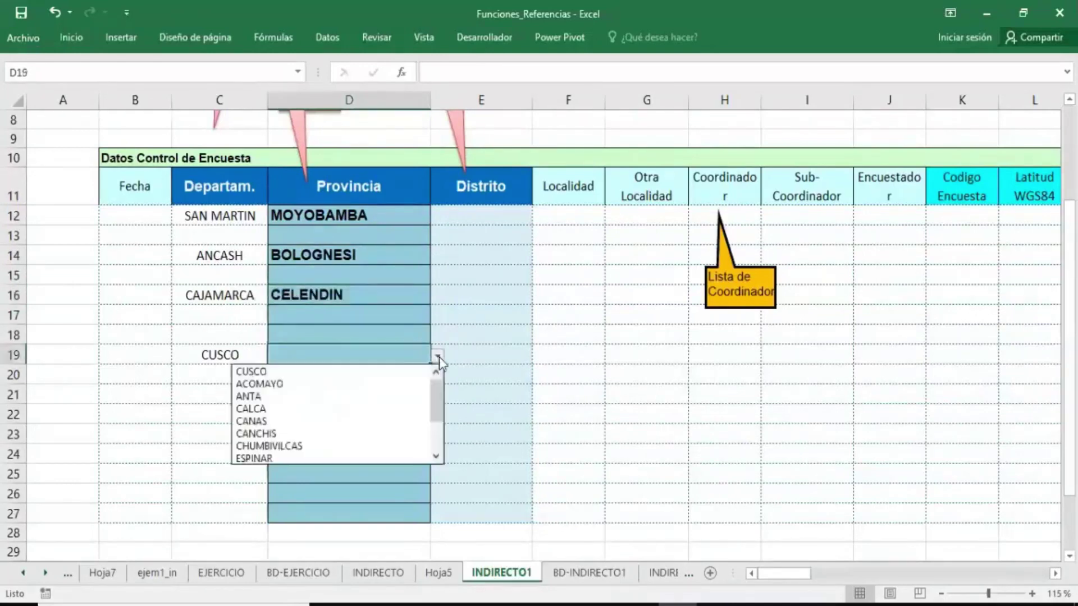
click(318, 383)
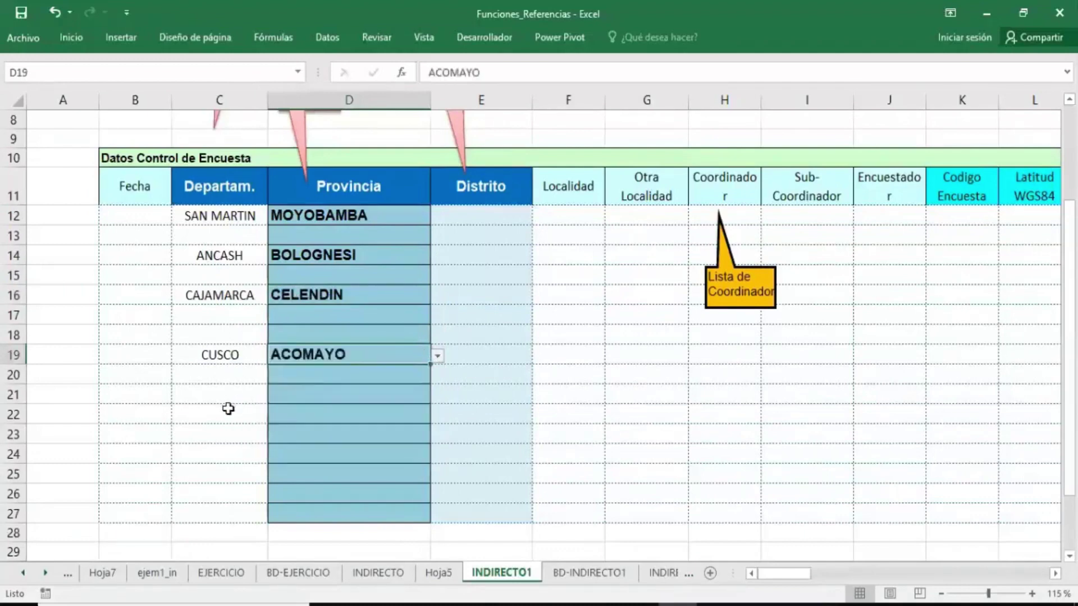
- Set C22 to MADRE DE DIOS and its province D22 to MANU
click(259, 414)
click(274, 416)
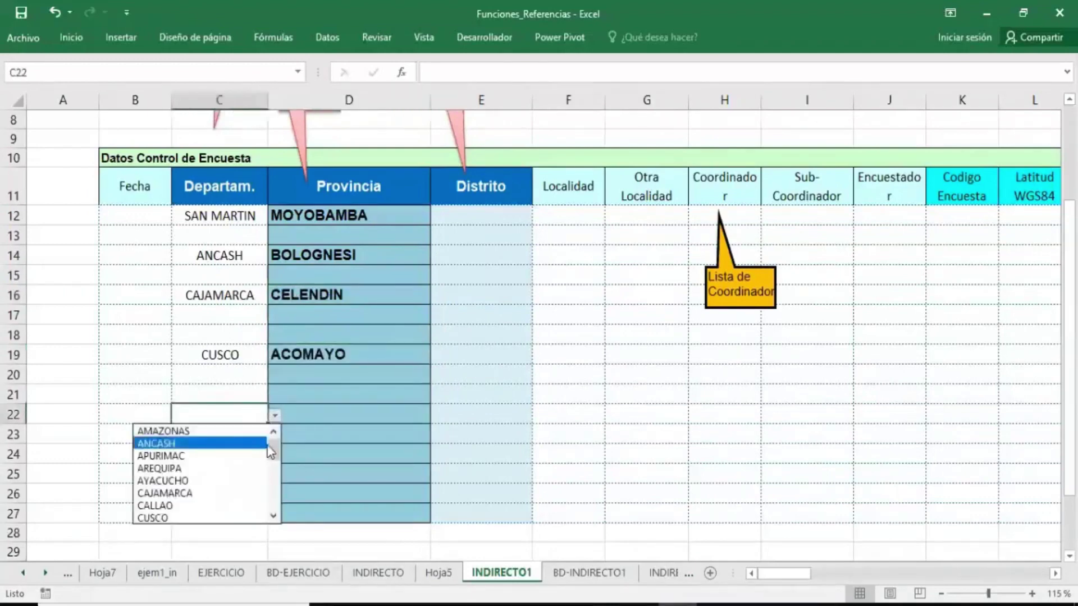
drag(273, 440, 272, 472)
click(224, 494)
click(329, 407)
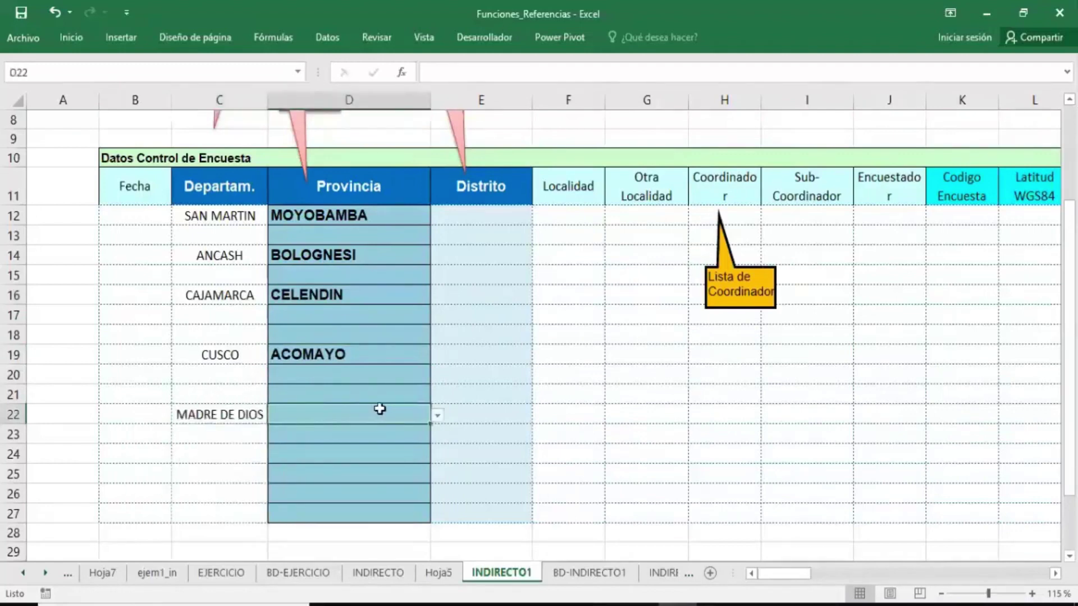
click(436, 410)
click(424, 413)
click(436, 416)
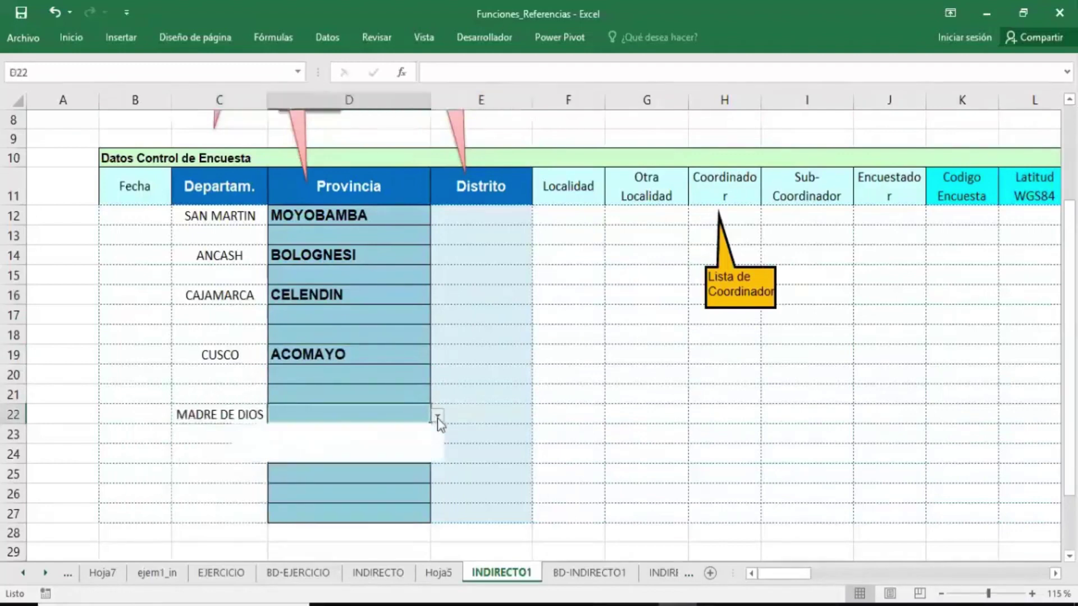
click(323, 445)
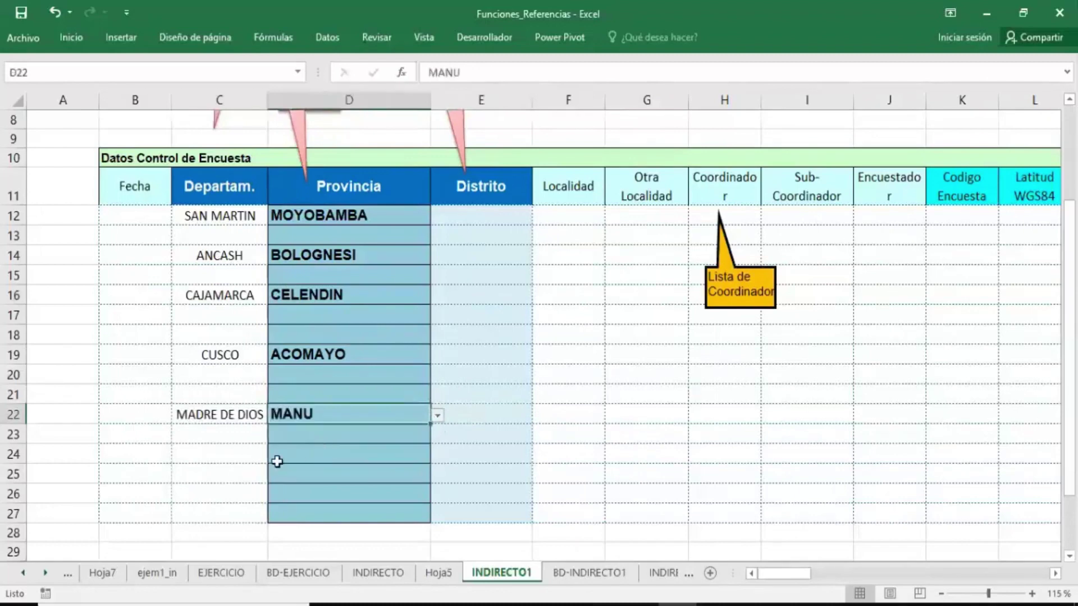
- Set C24 to LA LIBERTAD and its province D24 to TRUJILLO
click(240, 452)
click(275, 455)
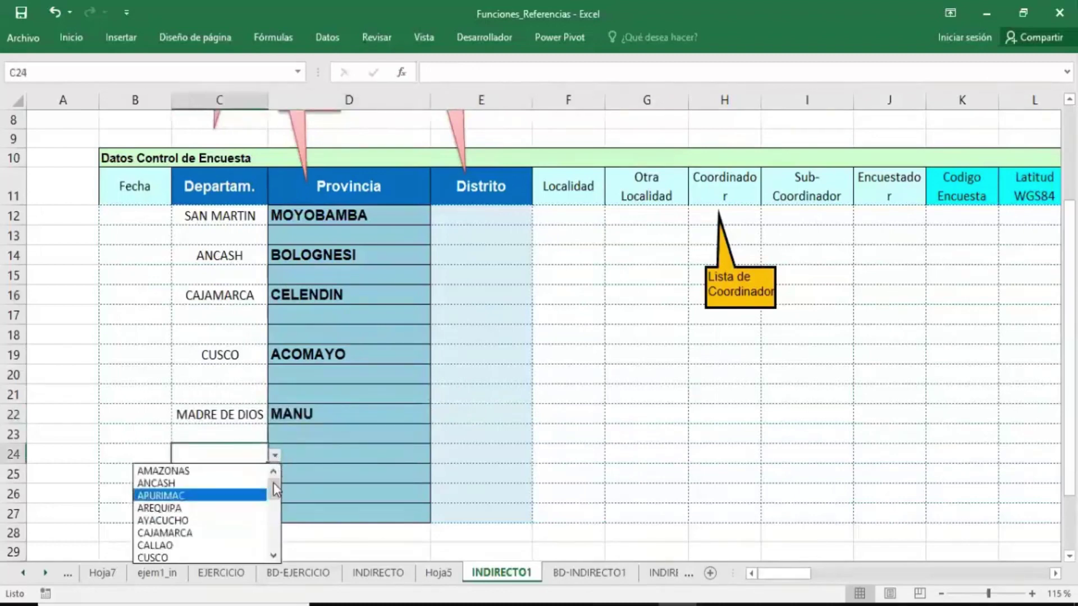
drag(274, 482, 276, 507)
click(234, 520)
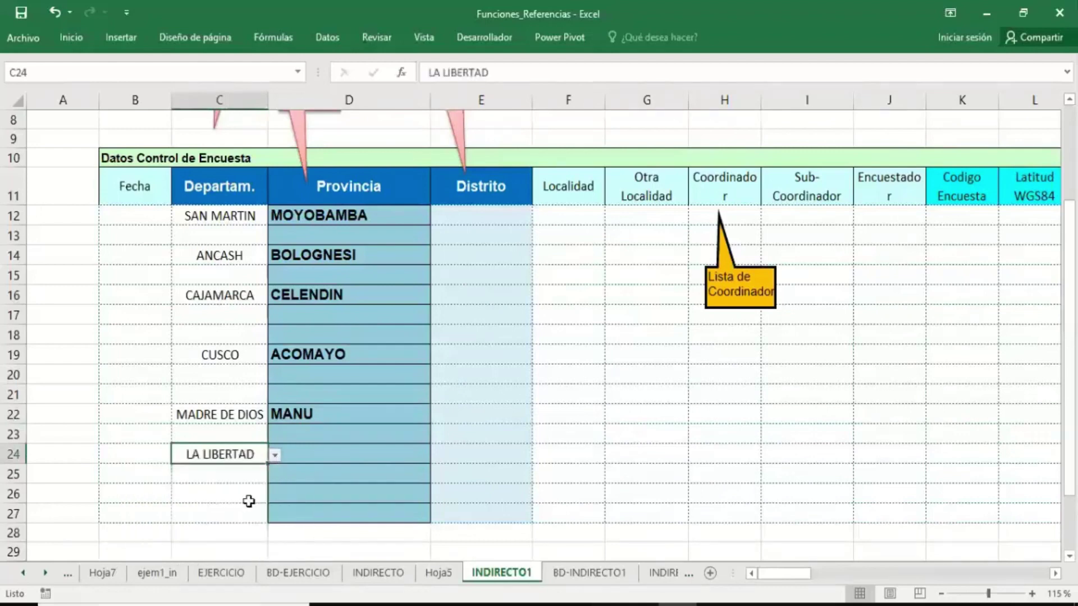
click(334, 454)
click(436, 455)
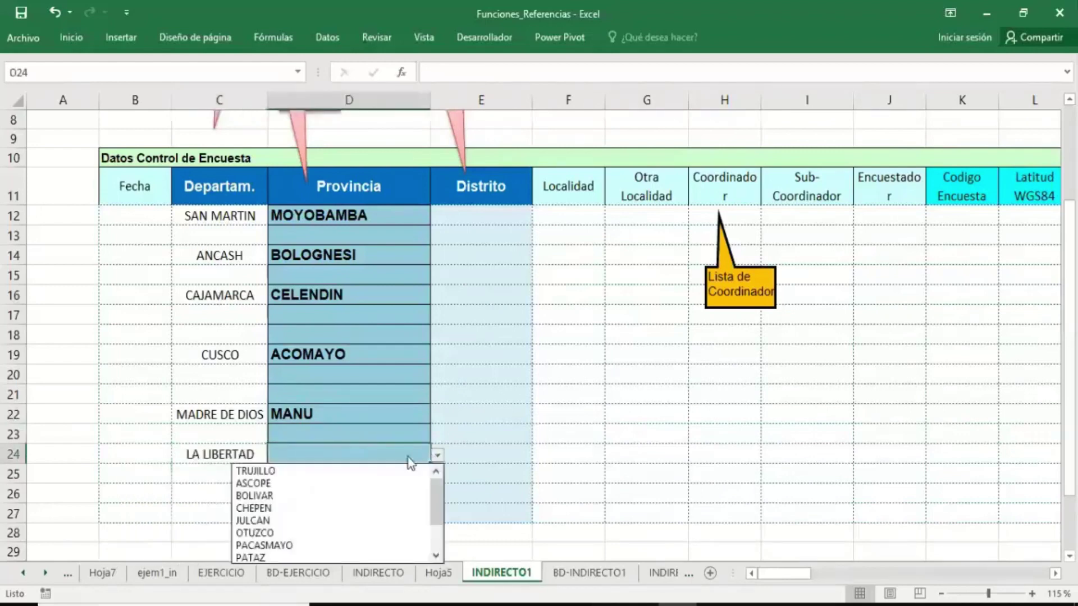
click(306, 470)
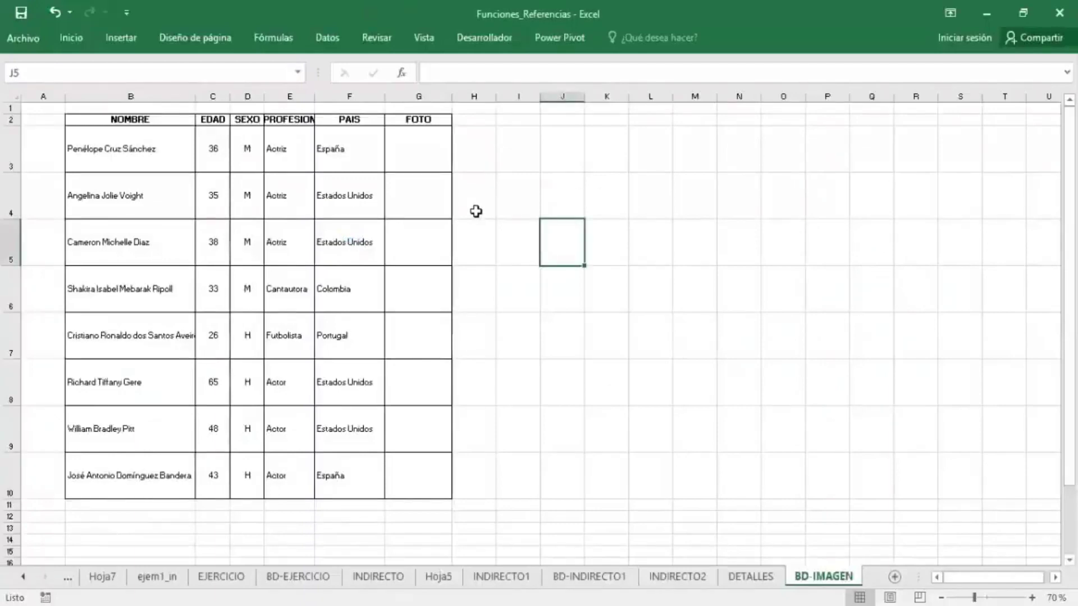
- Select the people table B2:G10 and name it BDFOTOS in the Name Box
scroll(476, 211, up, 1)
scroll(477, 211, up, 1)
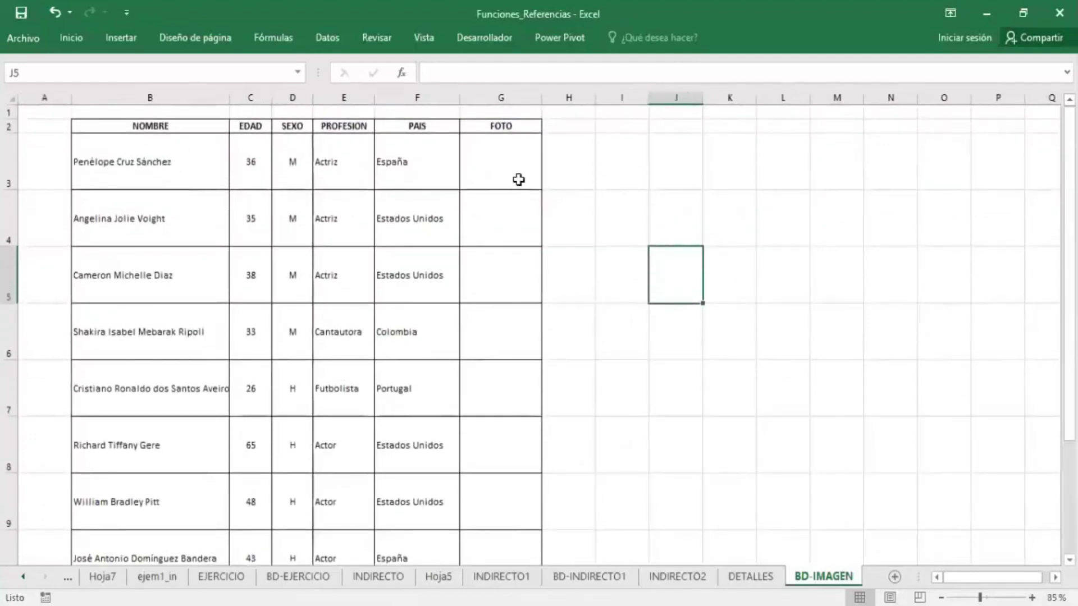
click(518, 178)
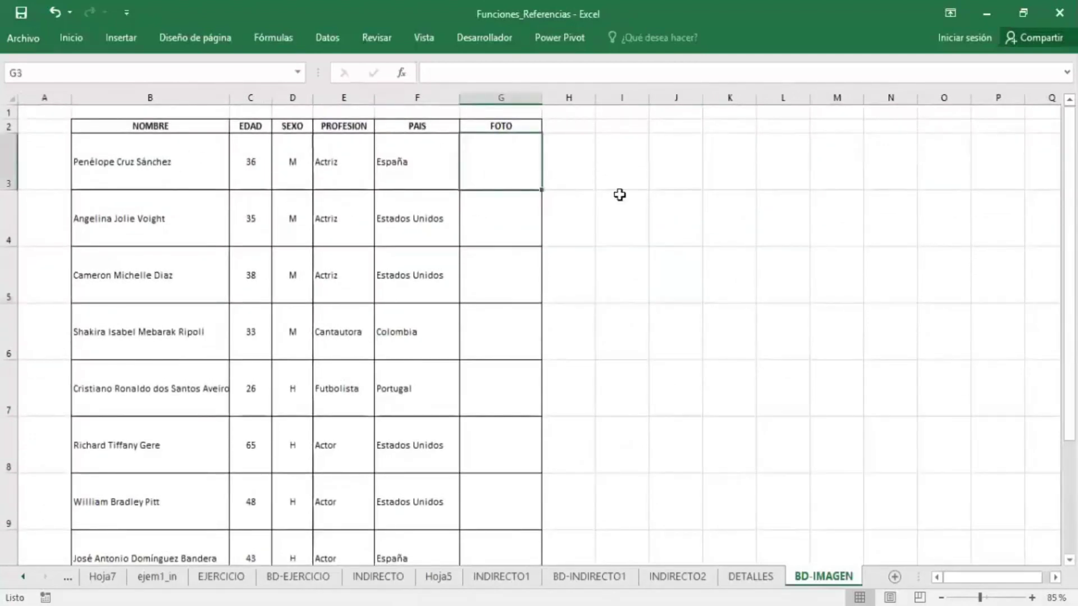
drag(194, 130, 518, 540)
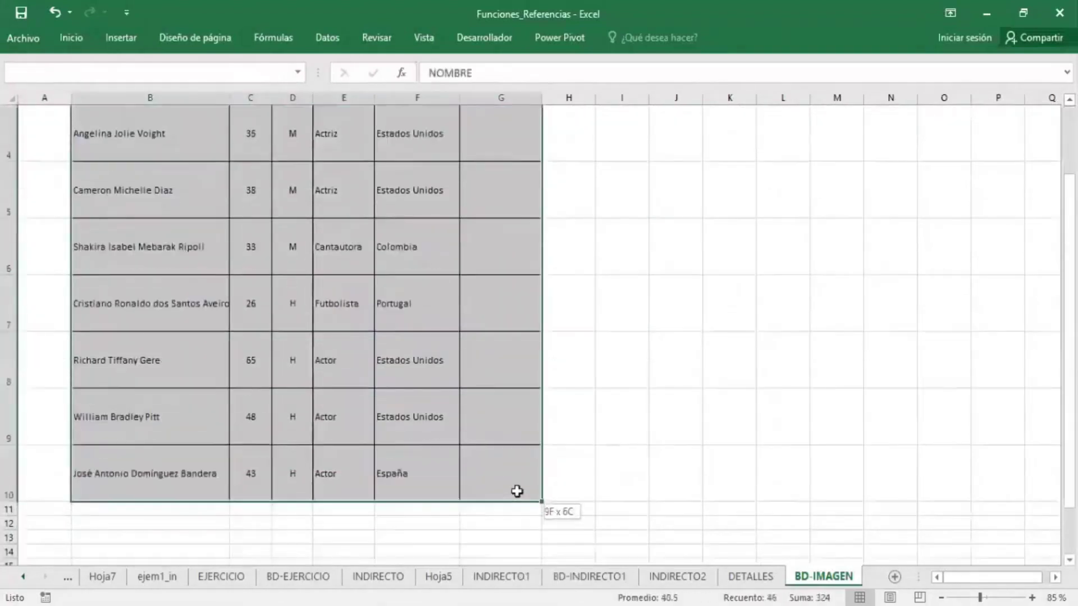
drag(518, 540, 517, 488)
scroll(406, 379, up, 1)
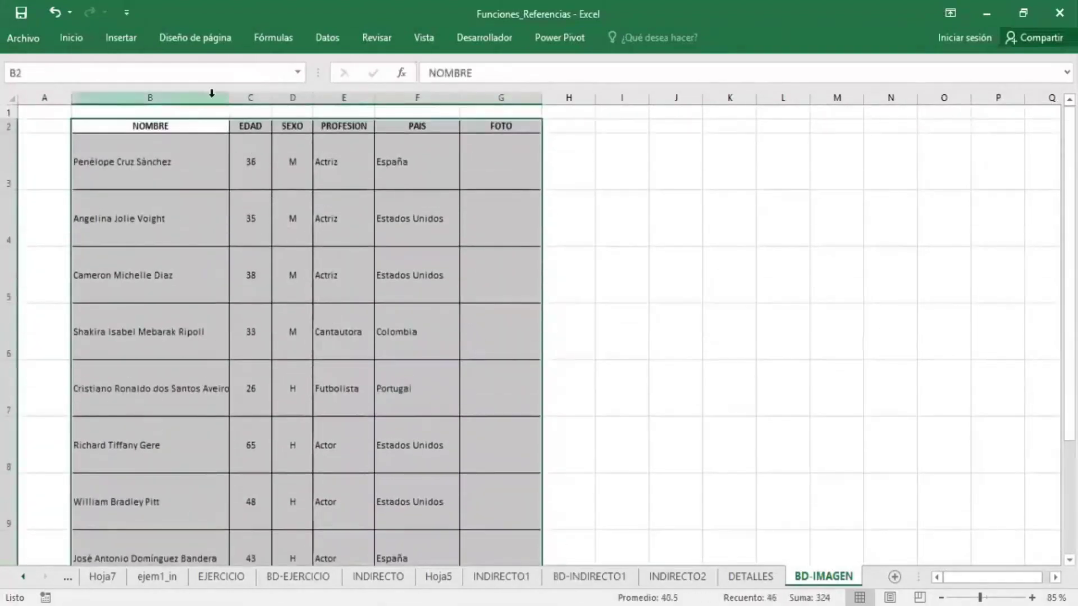
click(196, 76)
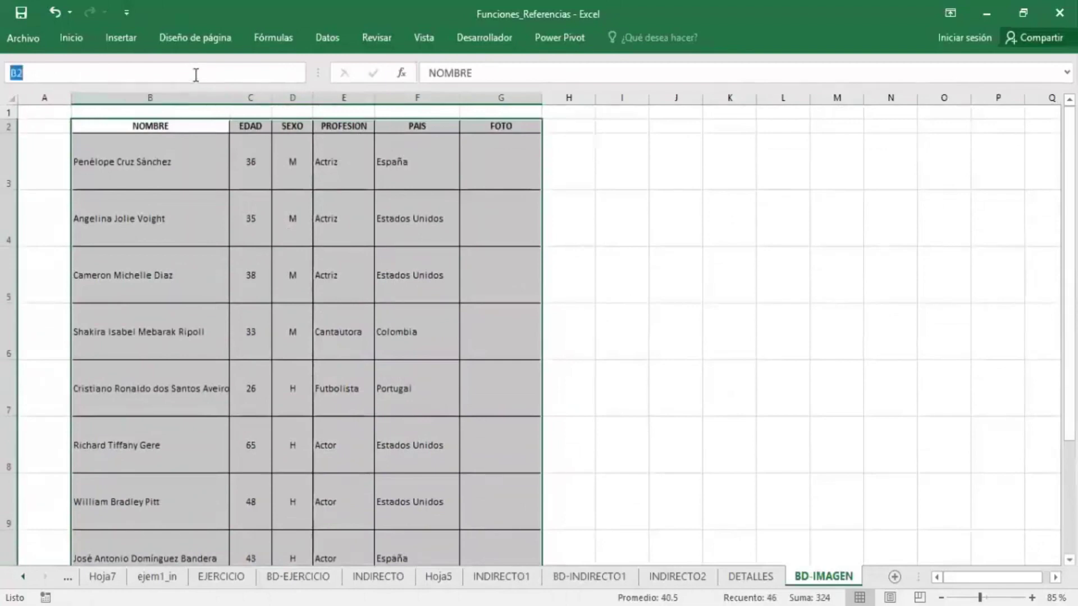
text(B)
key(Return)
- Enter 1 and 2 in G3:G4 and fill the series down to 8 in G10
click(503, 183)
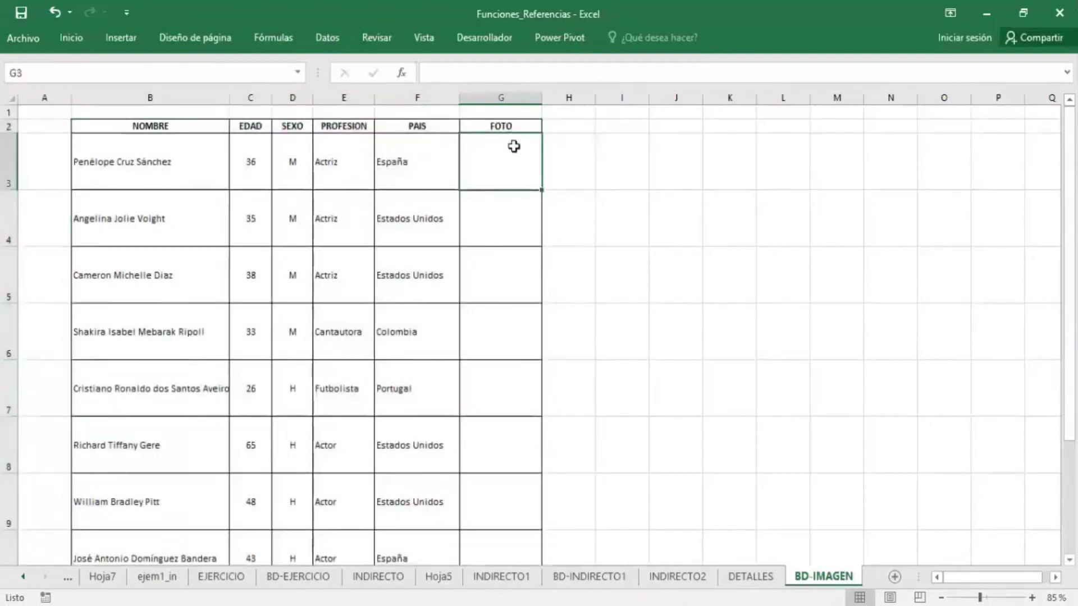
text(1)
key(Return)
text(2)
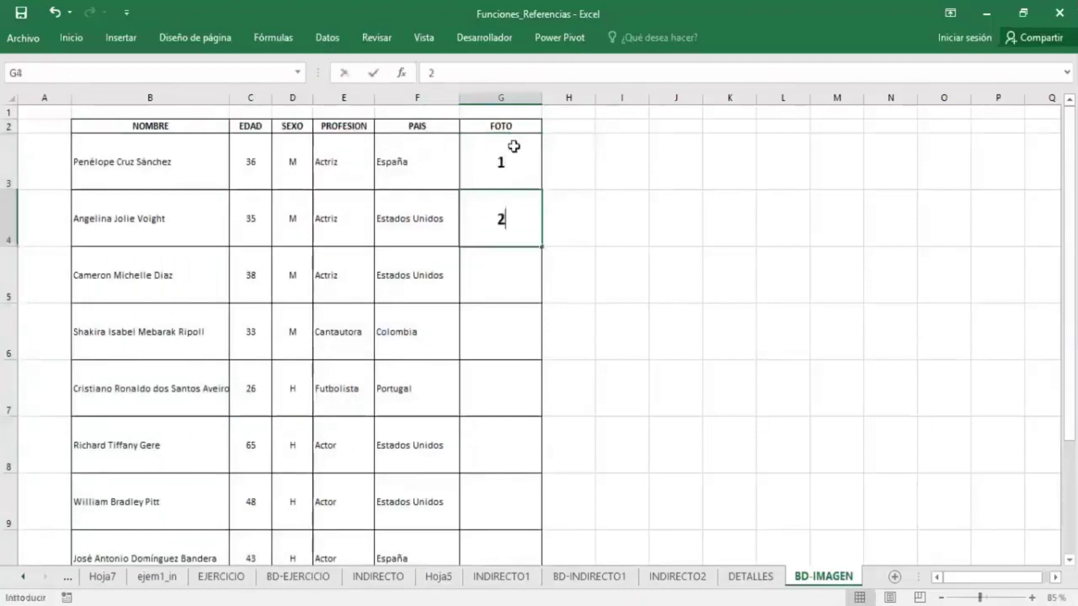
key(Return)
drag(514, 147, 533, 235)
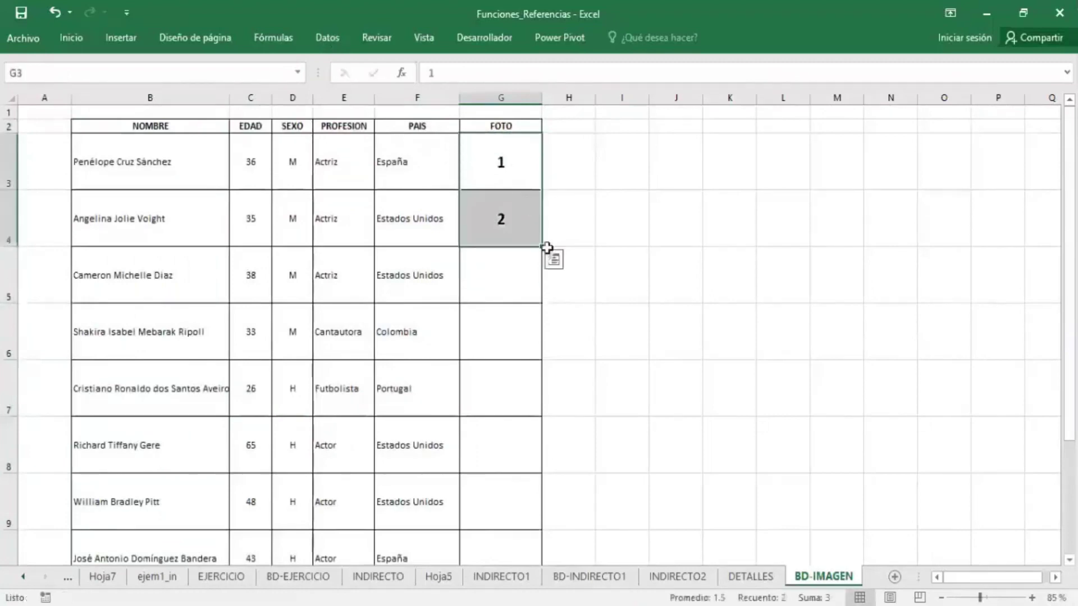
double_click(545, 243)
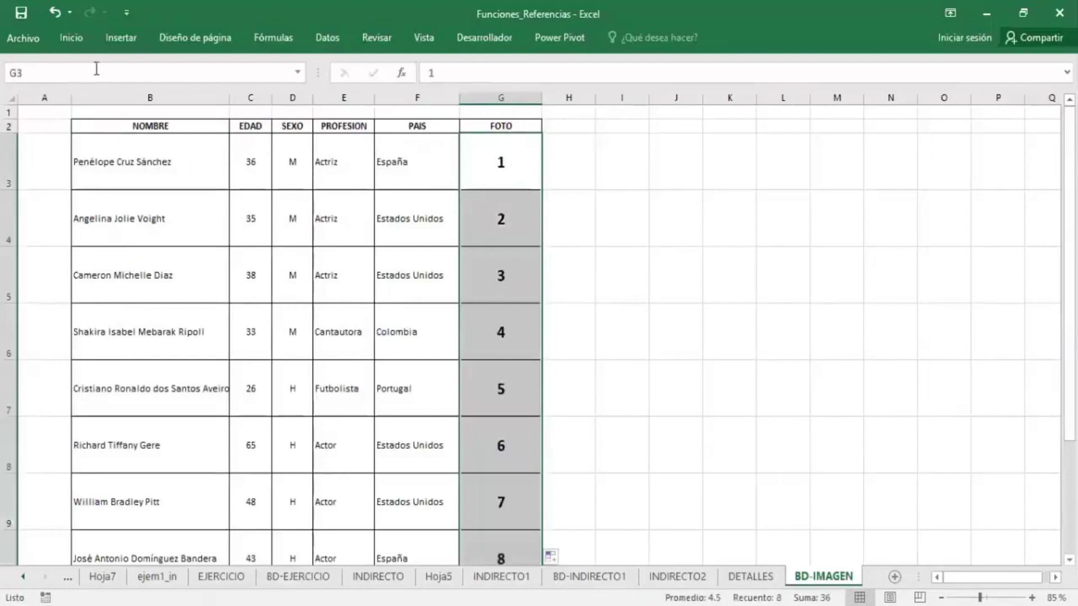
- Make the FOTO numbers 1–8 red
click(71, 38)
click(209, 92)
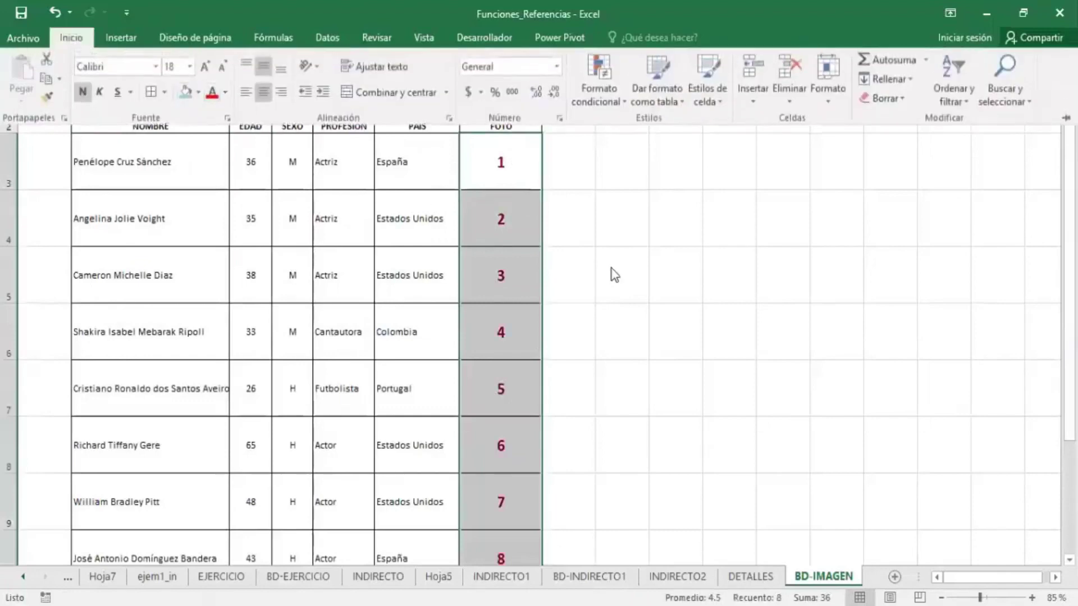
click(507, 171)
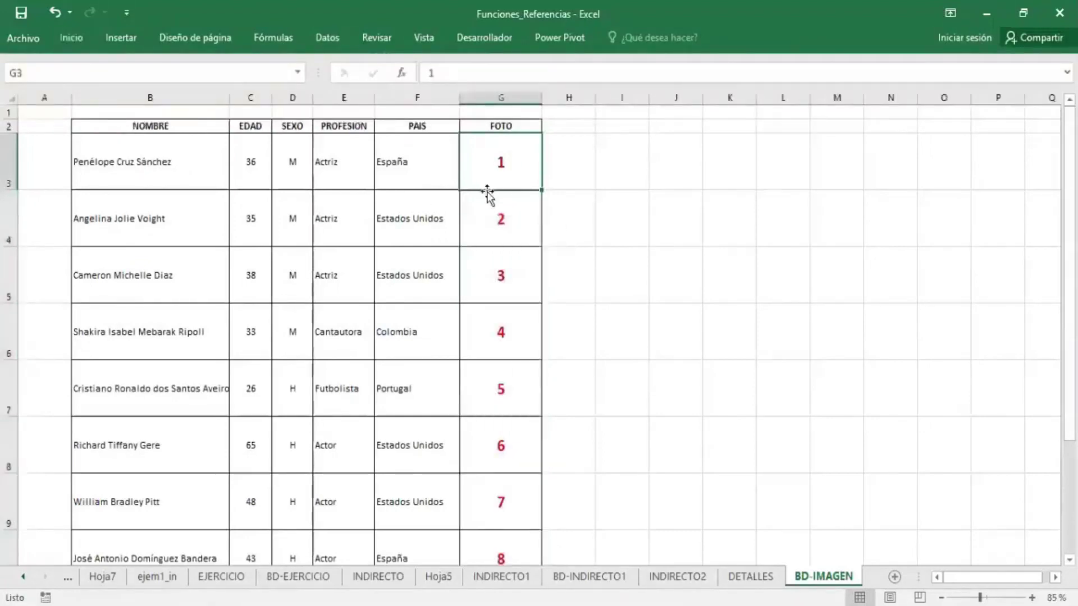
click(515, 236)
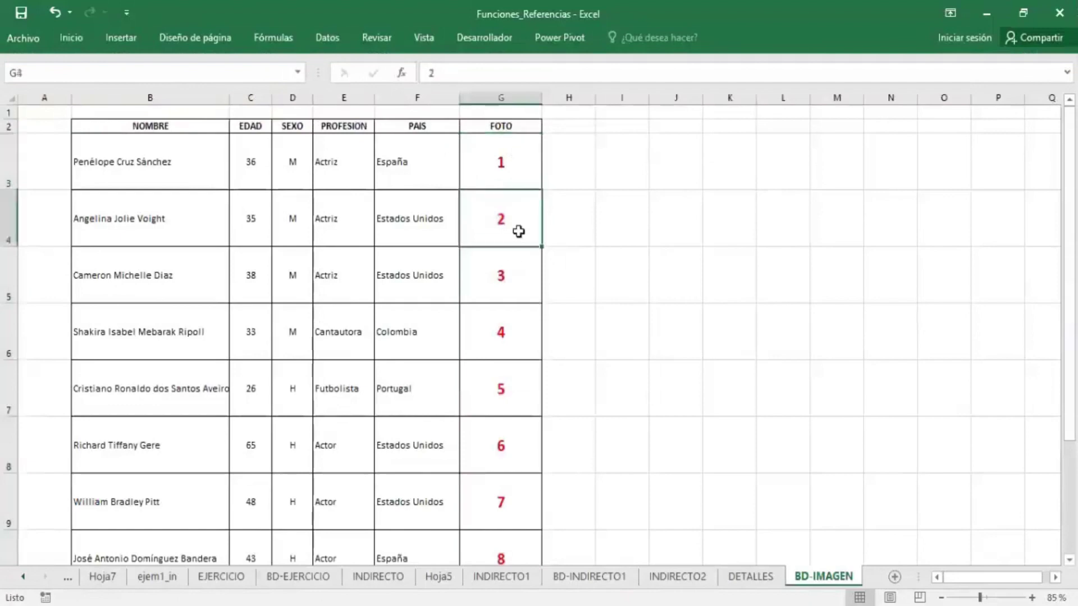
click(520, 175)
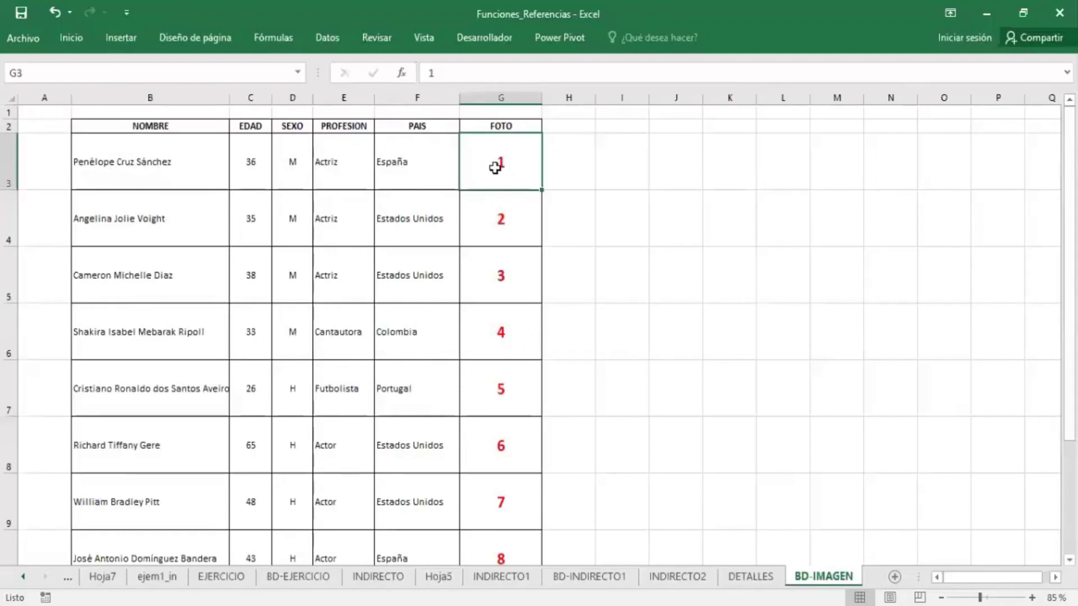
- Shade G3 light orange and name it FOTO1
click(92, 44)
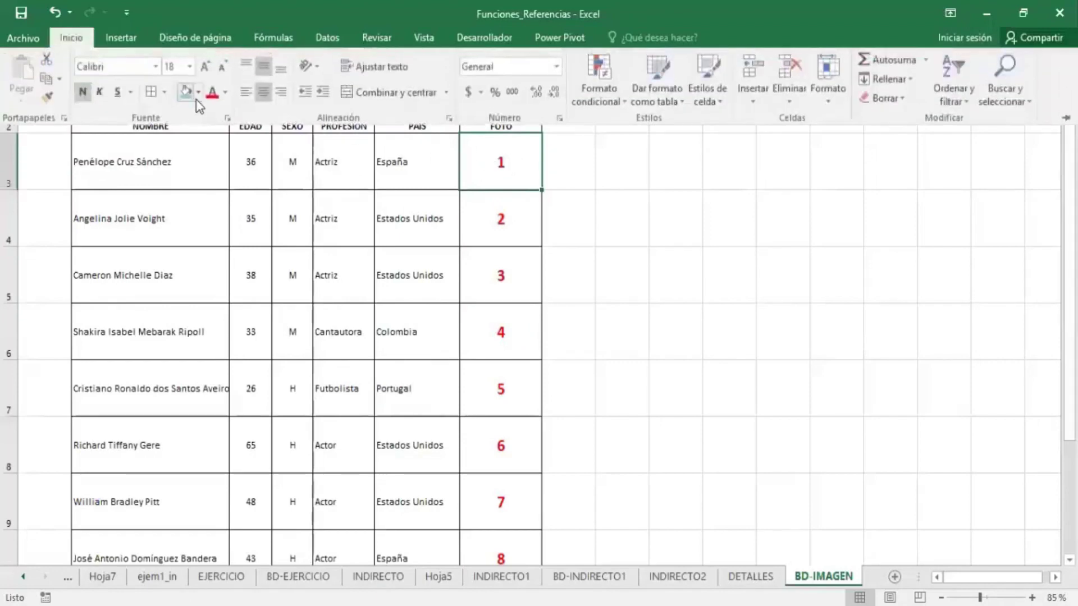
click(198, 92)
click(306, 153)
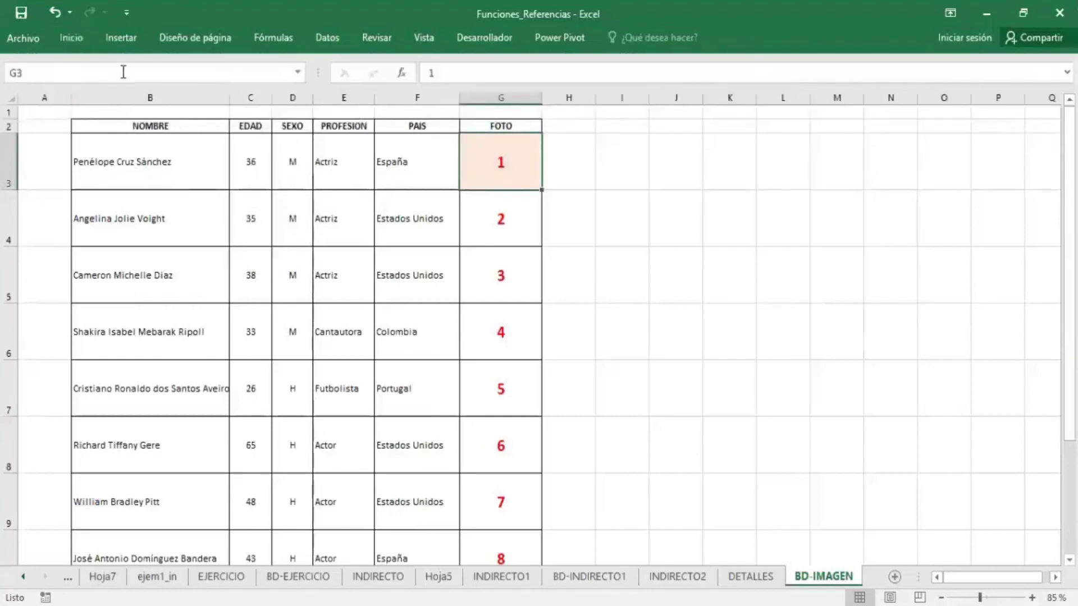
click(126, 70)
text(FOTO1)
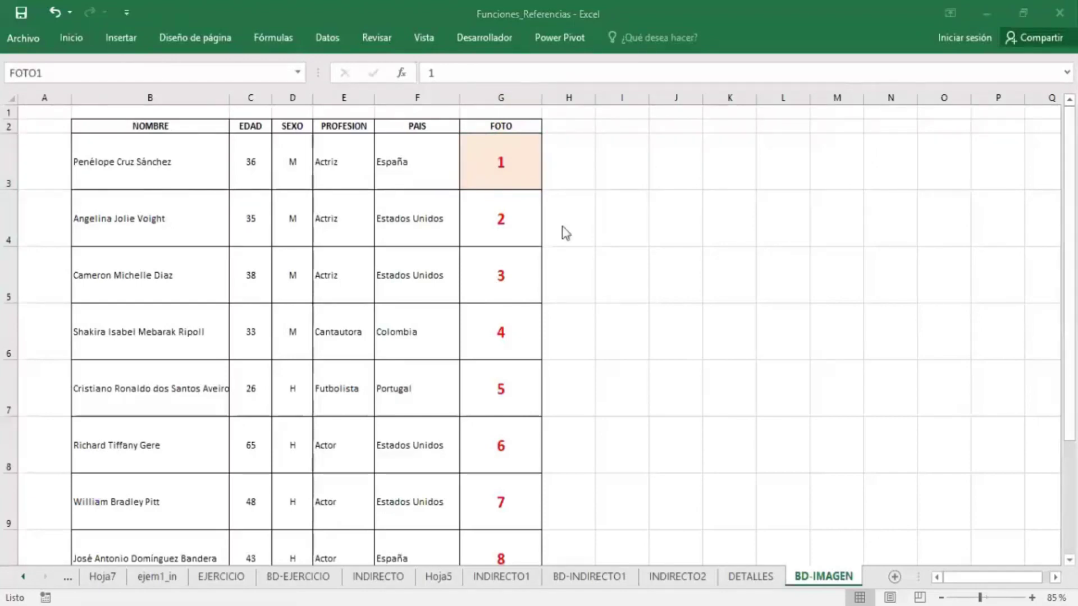
- Name G4, G5 and G6 as FOTO2, FOTO3 and FOTO4
click(518, 225)
click(507, 227)
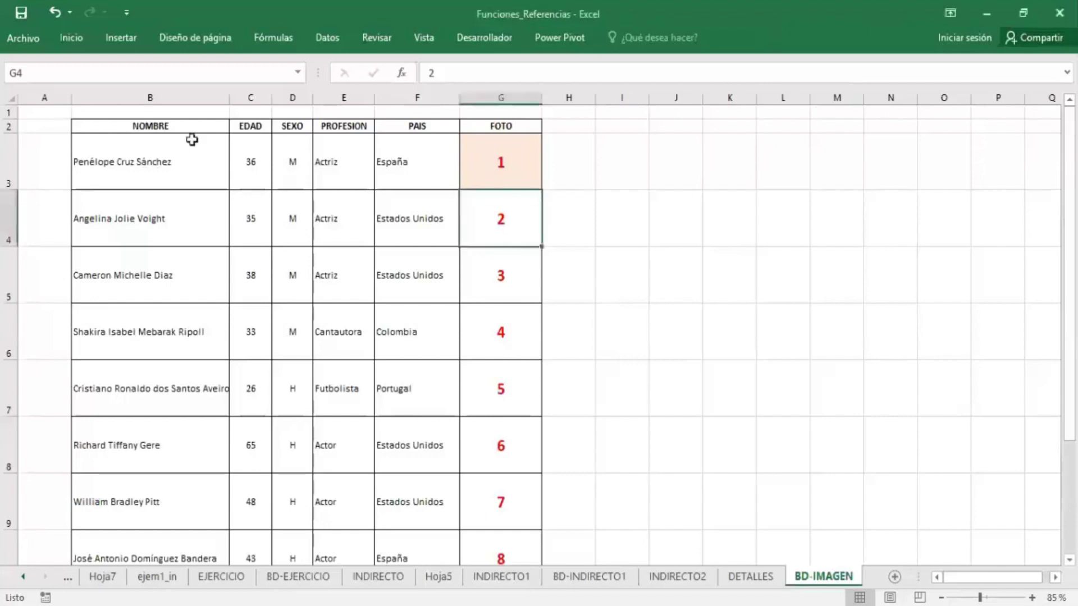
click(135, 78)
text(F)
text(OTO2)
key(Return)
click(468, 268)
click(185, 80)
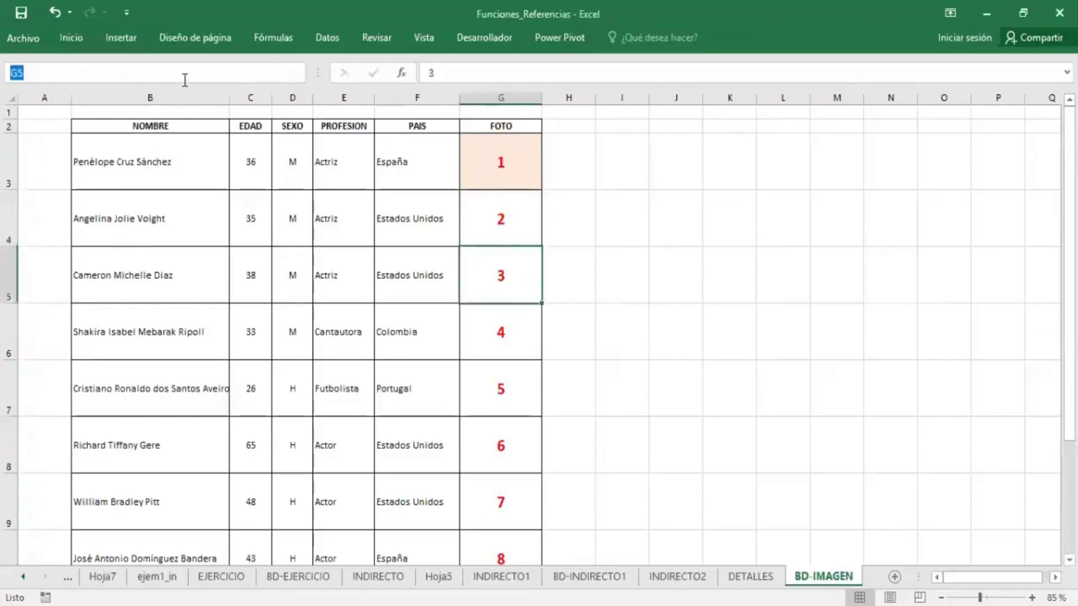
text(FOTO3)
key(Return)
click(524, 335)
click(87, 78)
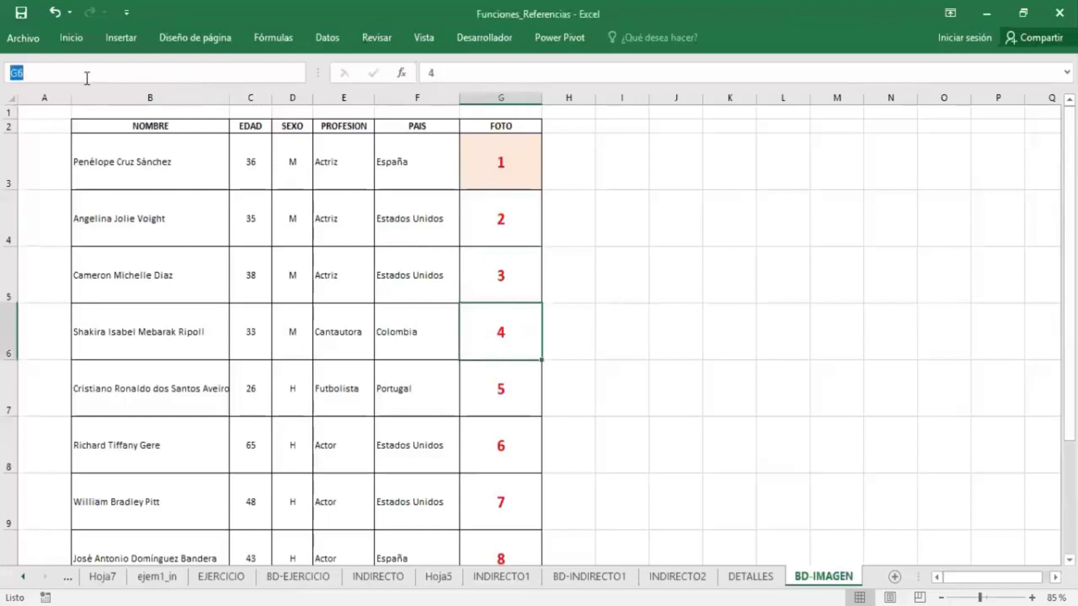
text(FOTO4)
key(Return)
- Name G7 FOTO5 and G8 FOTO6
click(500, 388)
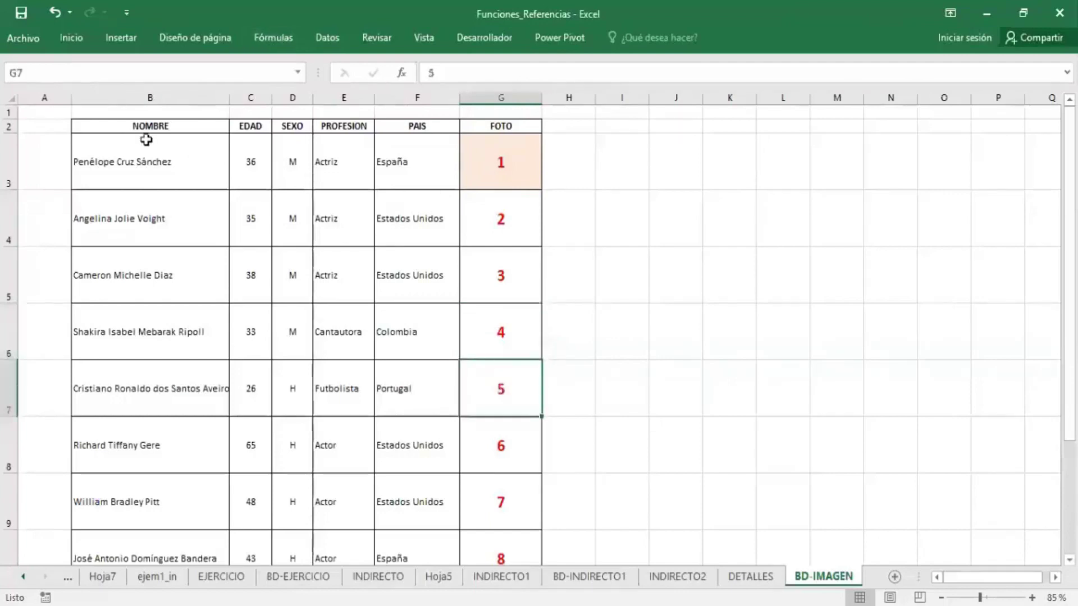
click(114, 73)
text(FOTO)
key(Return)
click(522, 455)
click(34, 75)
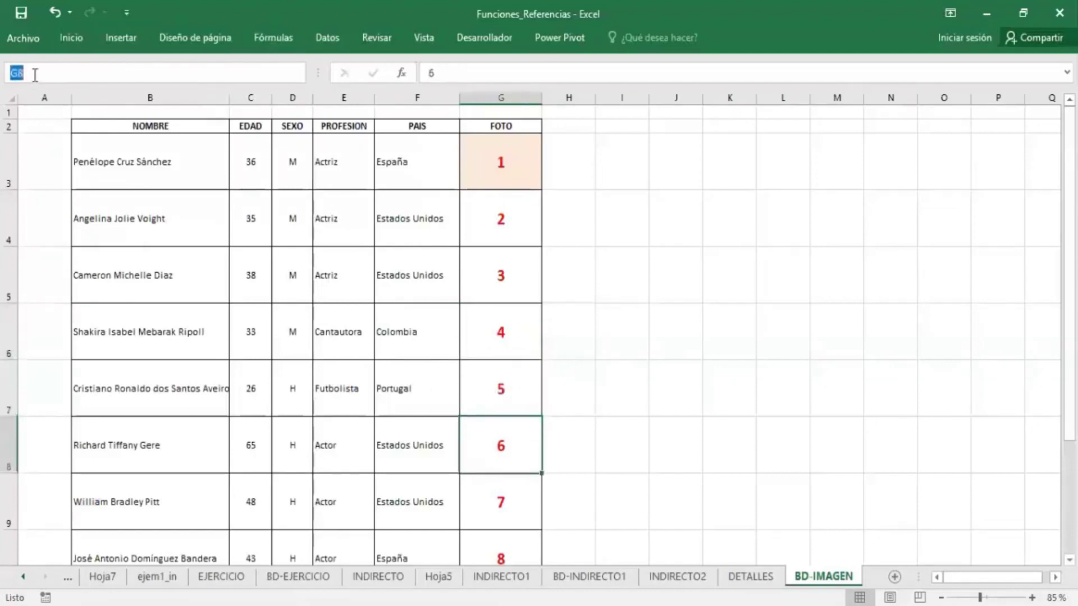
text(FOTO6)
key(Return)
- Name G9 FOTO7 and G10 FOTO8, then deselect the photo cells
click(507, 506)
click(49, 77)
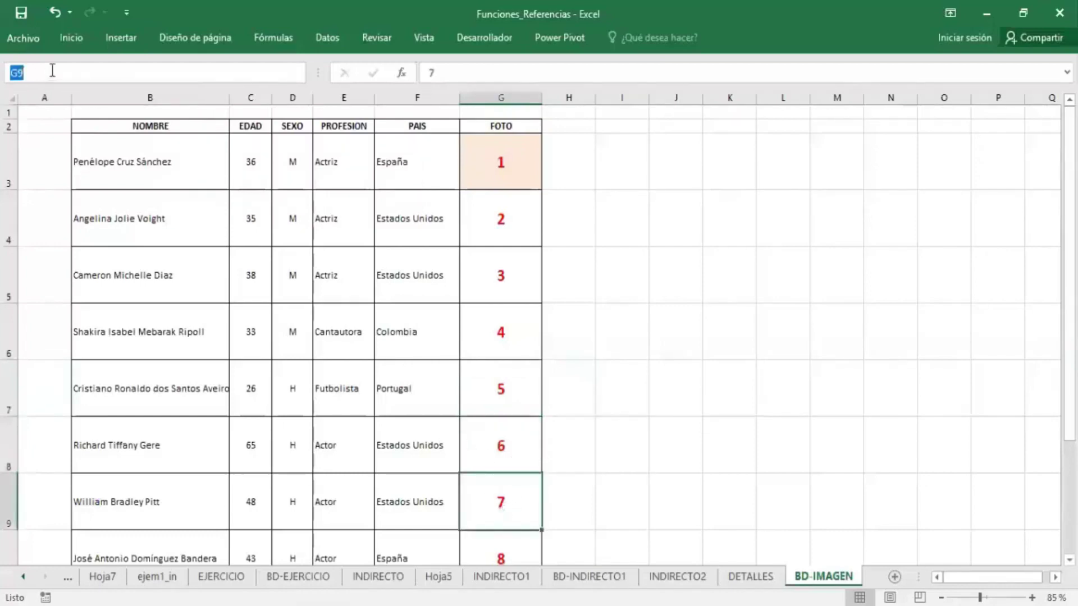
text(FOTO7)
key(Return)
click(522, 547)
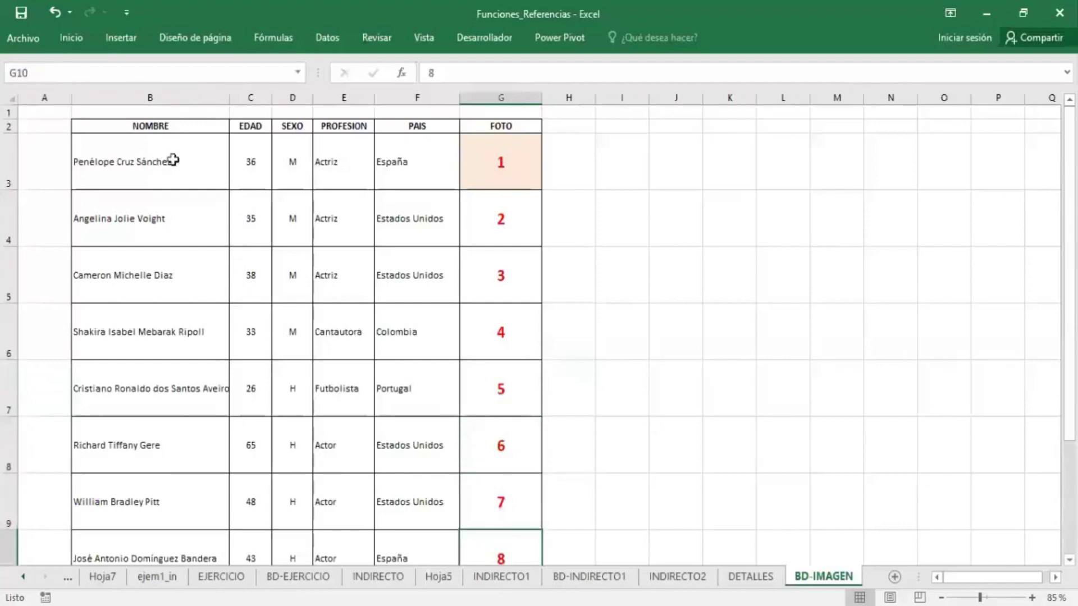
click(95, 73)
text(FOT)
text(O)
key(Return)
scroll(94, 73, down, 1)
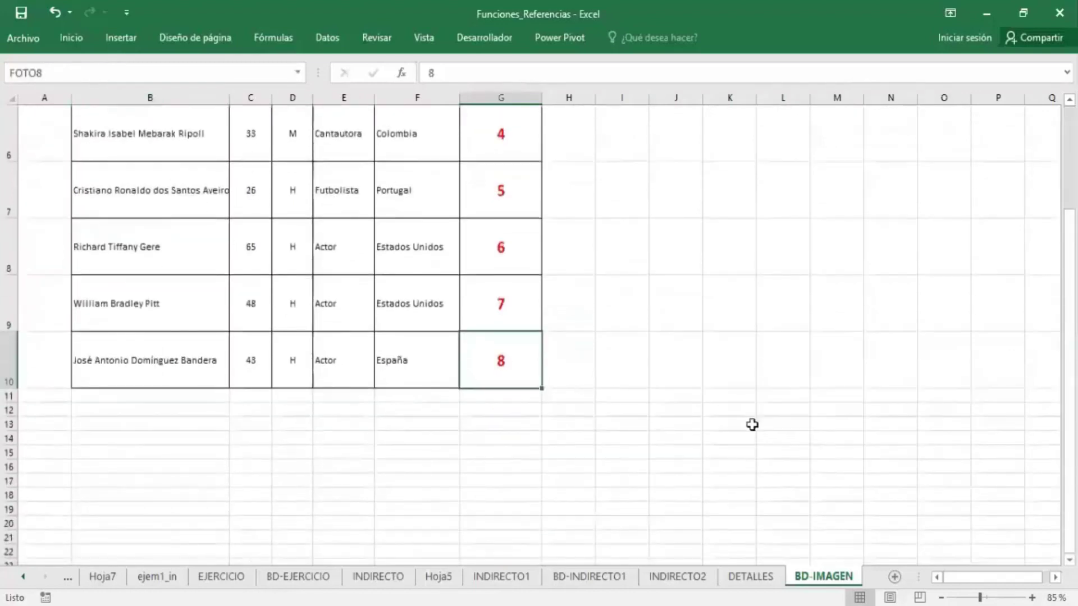
click(752, 424)
scroll(455, 339, up, 2)
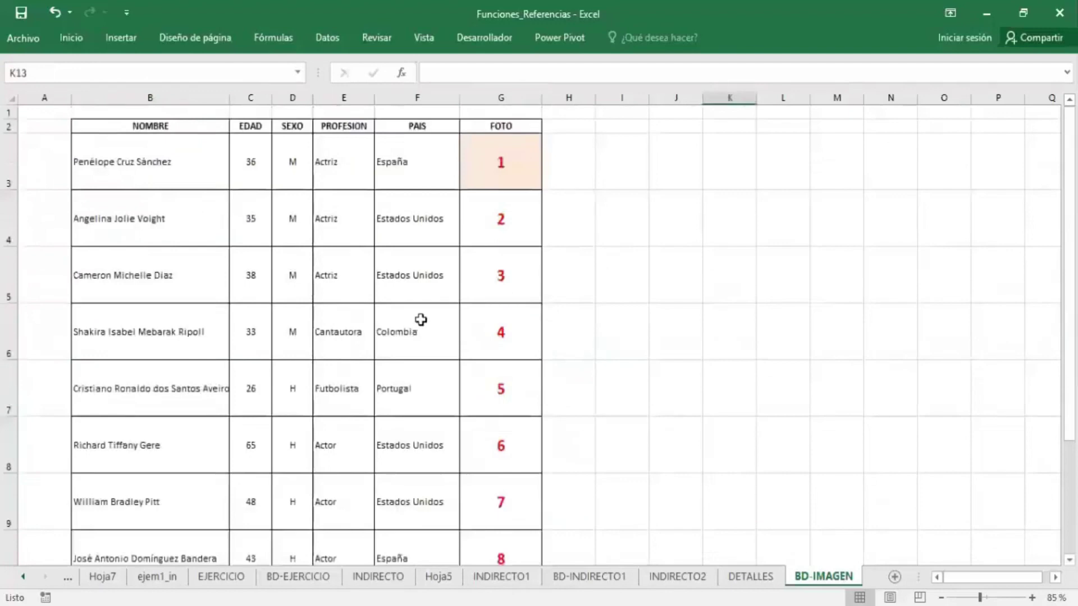
- Fill the NOMBRE cells B3:B10 green
mouse_move(190, 161)
mouse_down()
mouse_move(209, 579)
mouse_move(185, 485)
mouse_up()
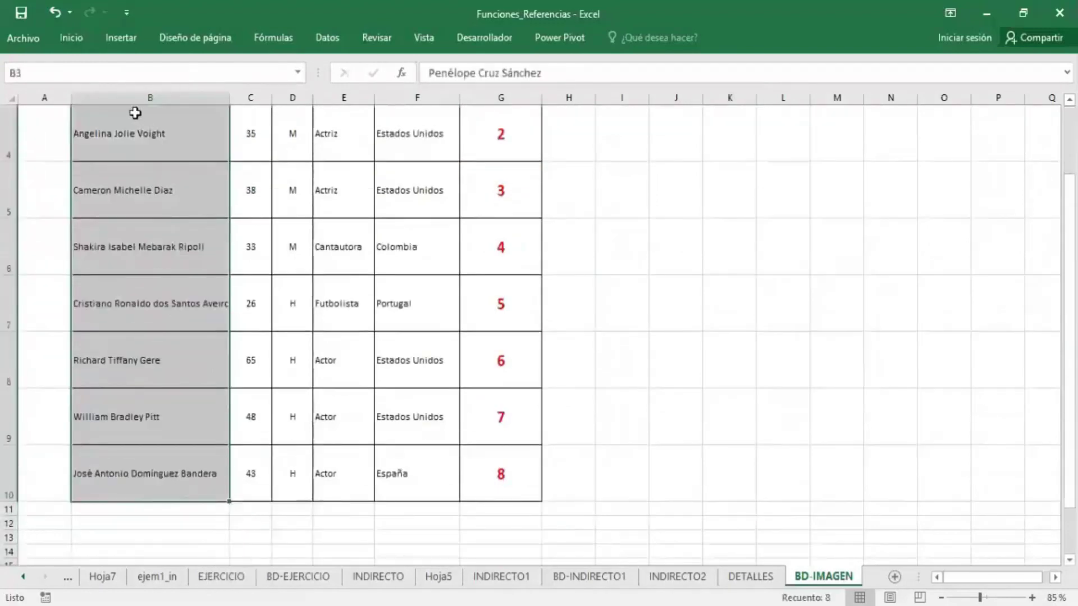
click(71, 38)
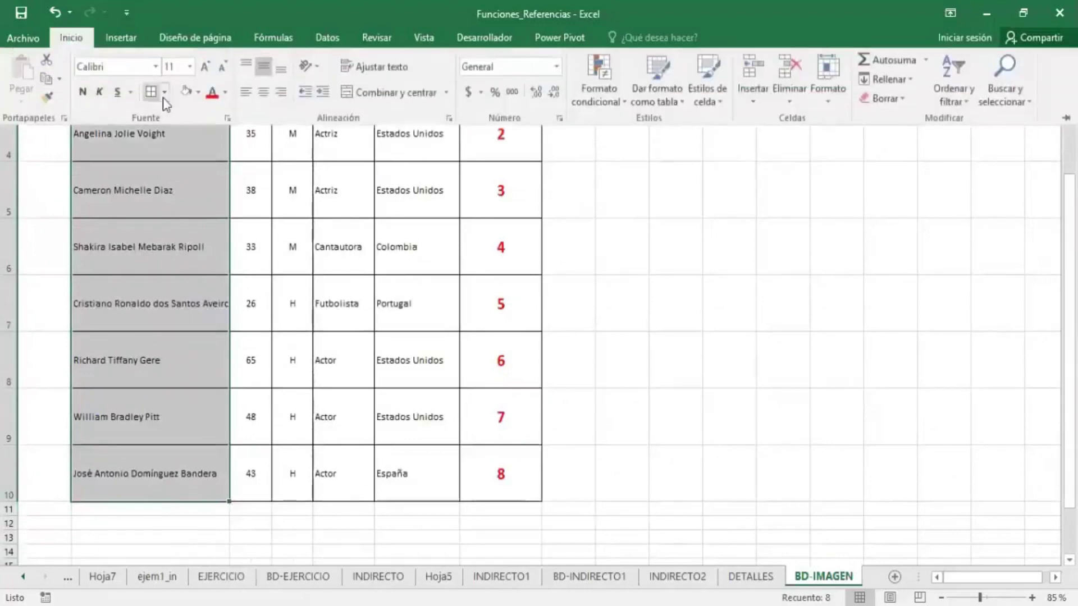
click(198, 92)
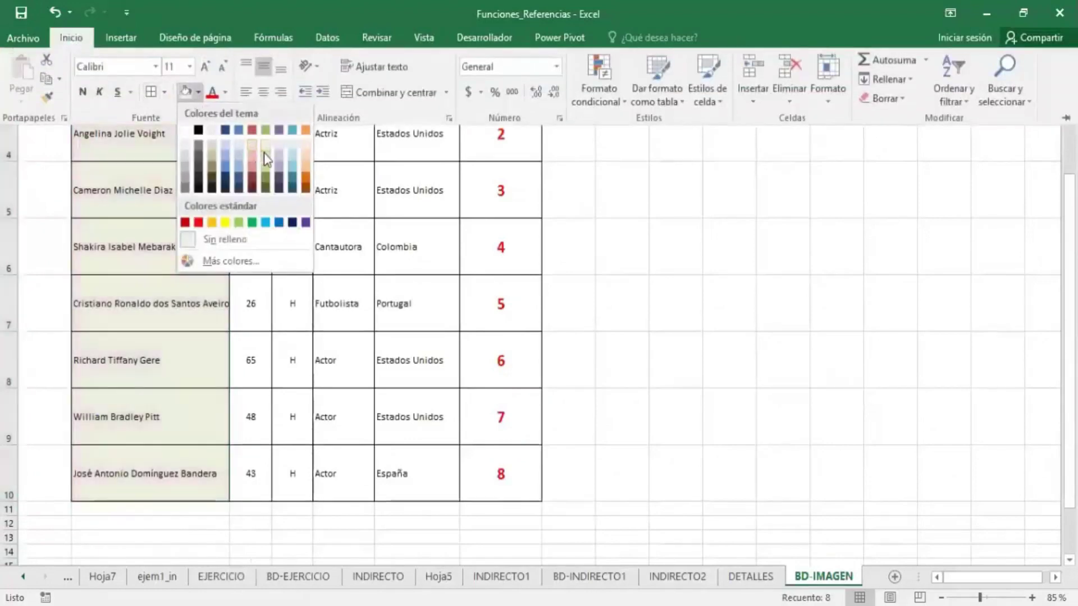
click(212, 165)
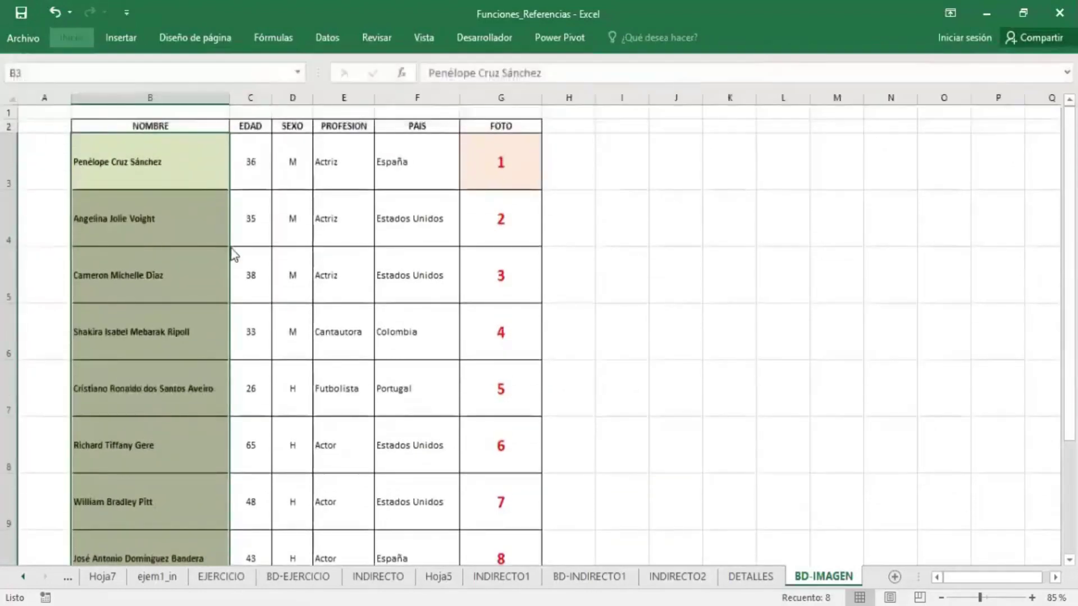
click(182, 207)
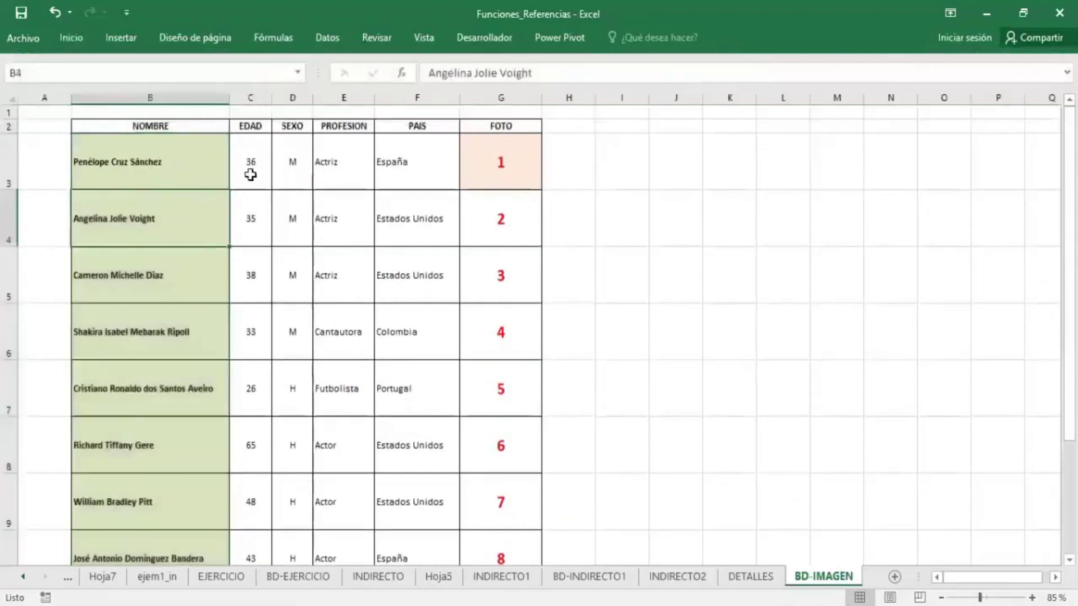
- Fill the header row B2:G2 yellow
drag(251, 163, 251, 347)
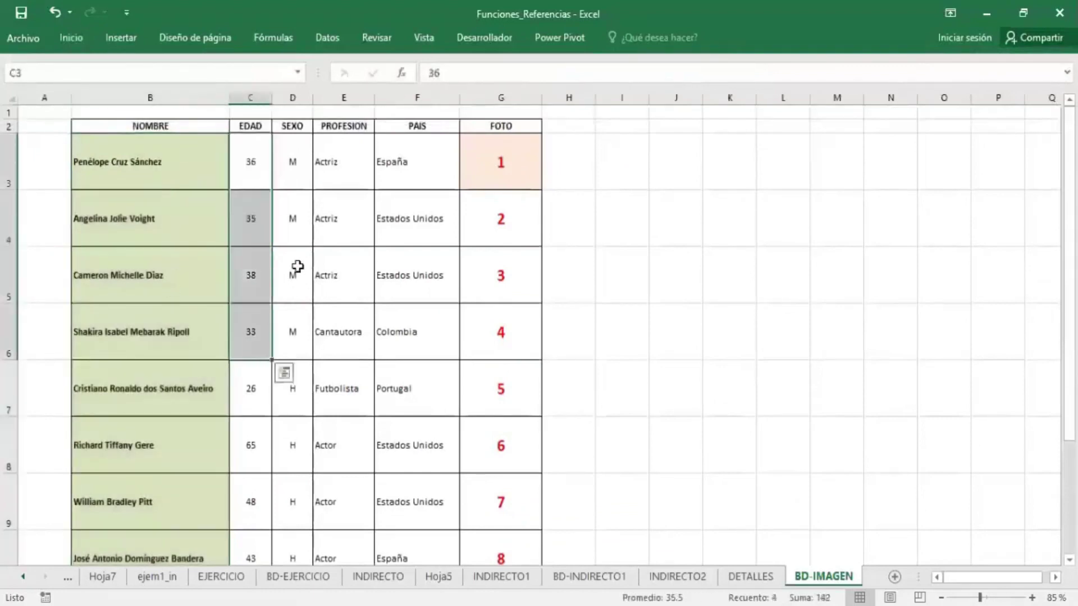
drag(301, 177, 292, 392)
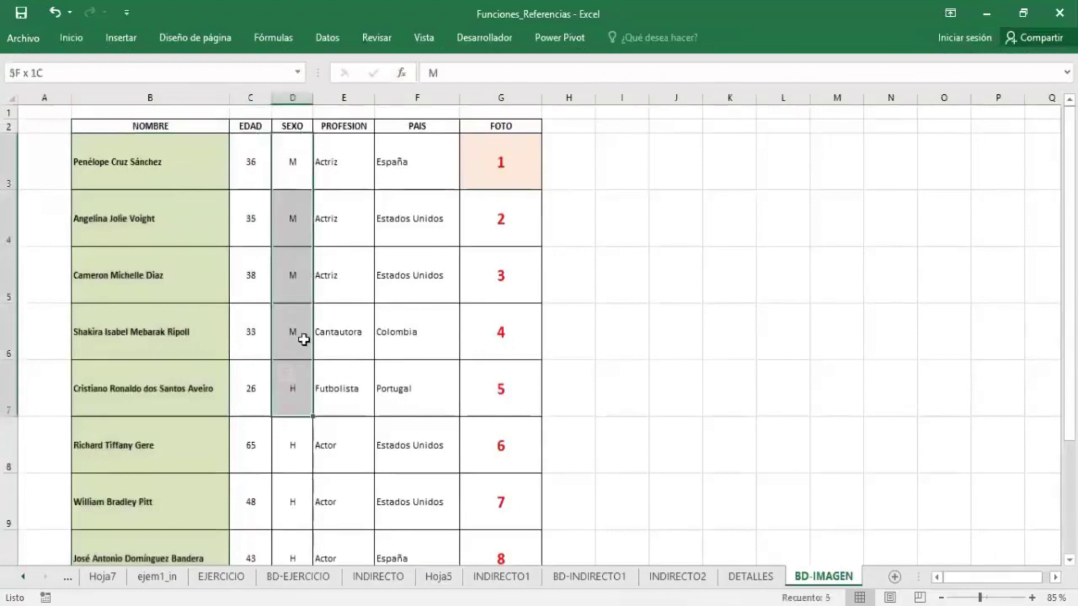
drag(342, 223, 343, 337)
drag(449, 219, 421, 354)
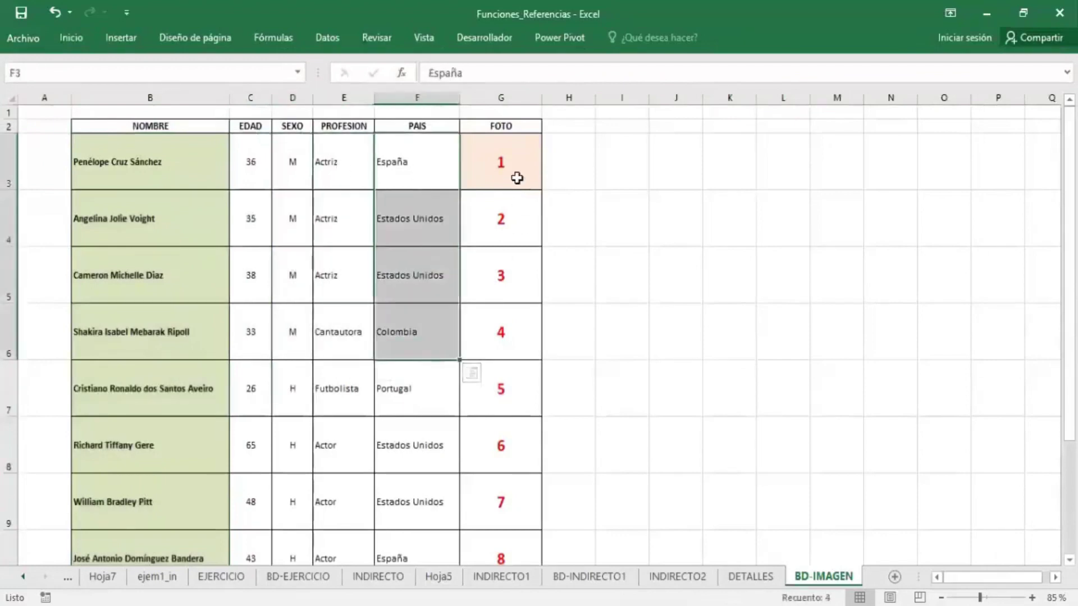
drag(511, 219, 515, 341)
click(640, 294)
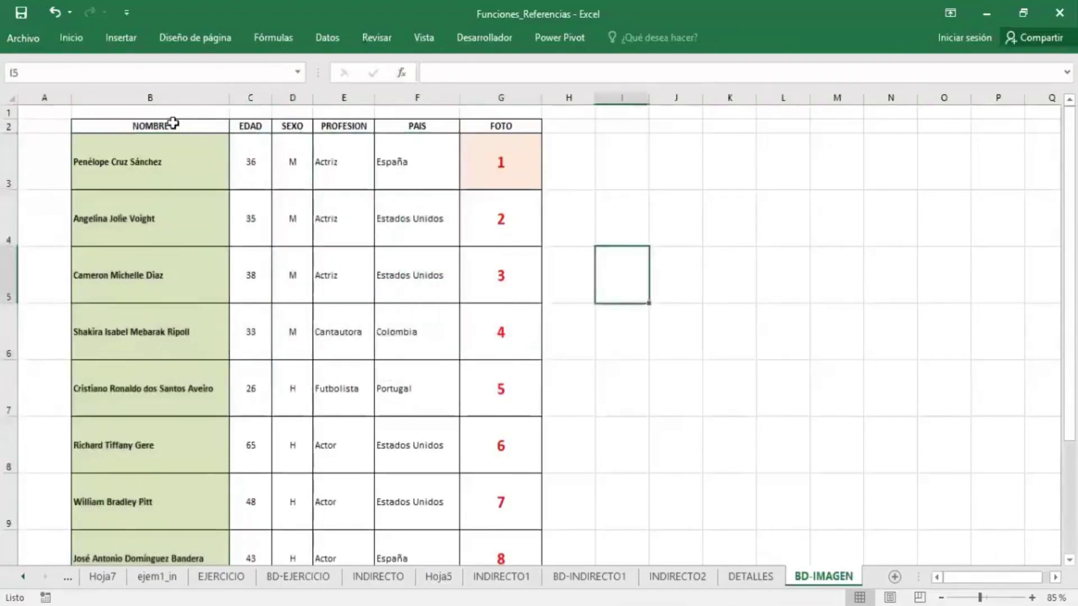
drag(169, 125, 501, 123)
click(70, 38)
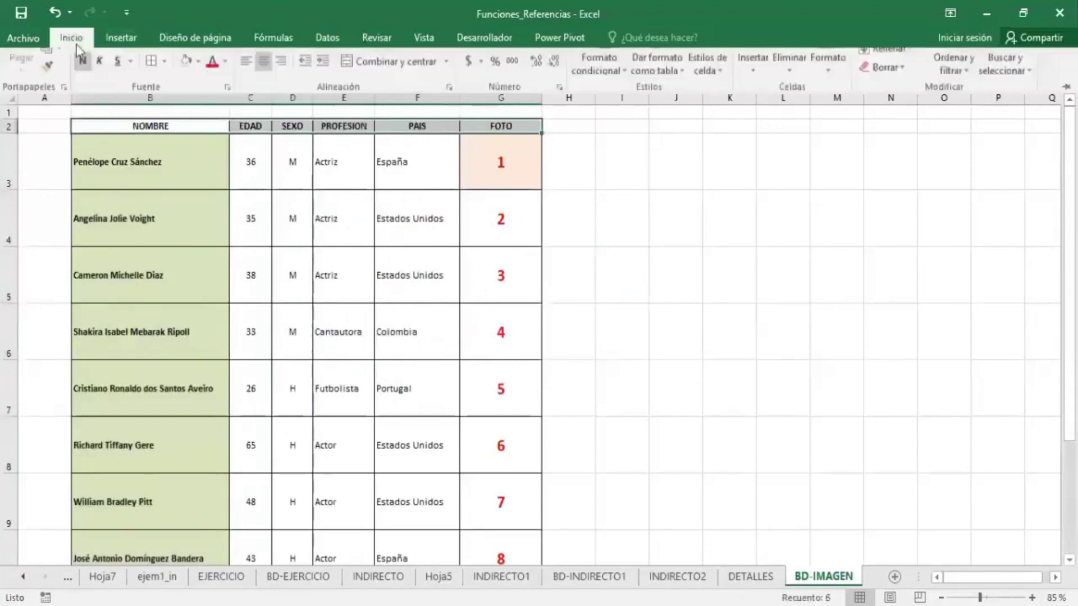
click(198, 92)
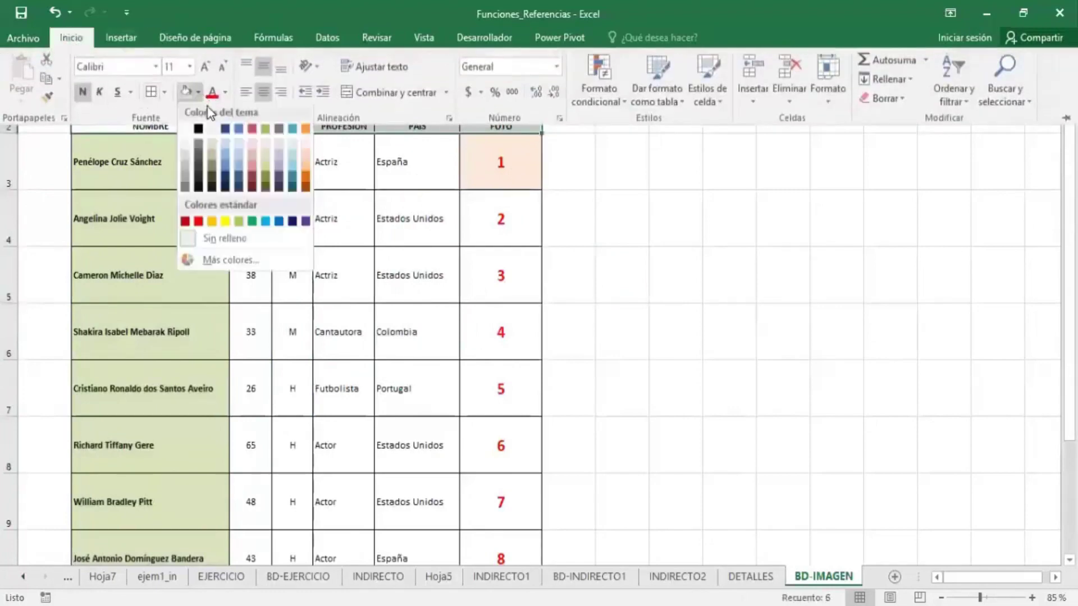
click(229, 223)
click(264, 180)
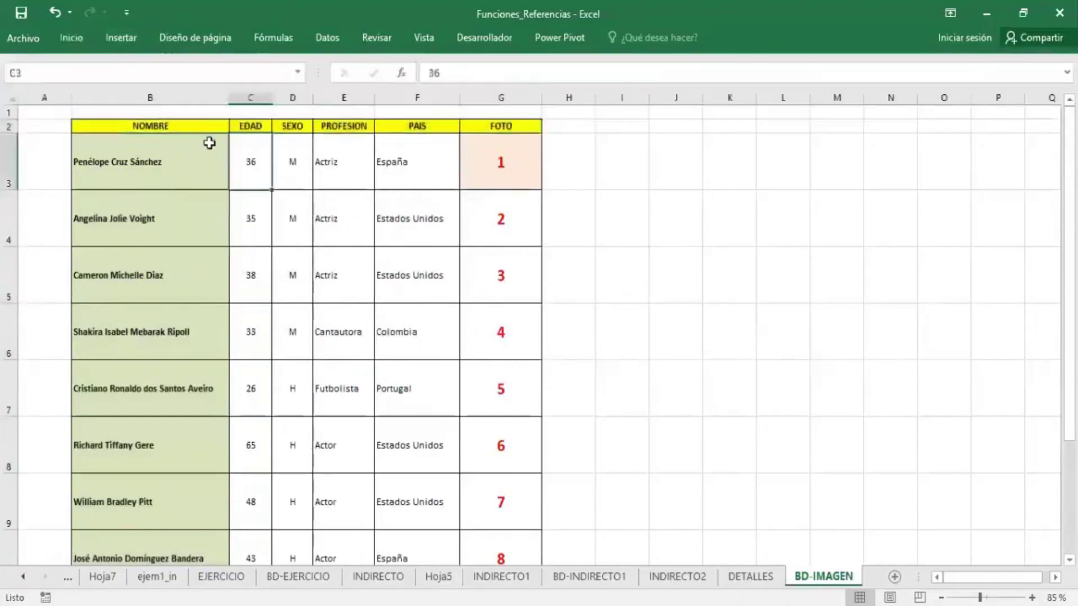
- Reselect the header row B2:G2 and review the list of defined names
click(191, 129)
drag(190, 130, 536, 130)
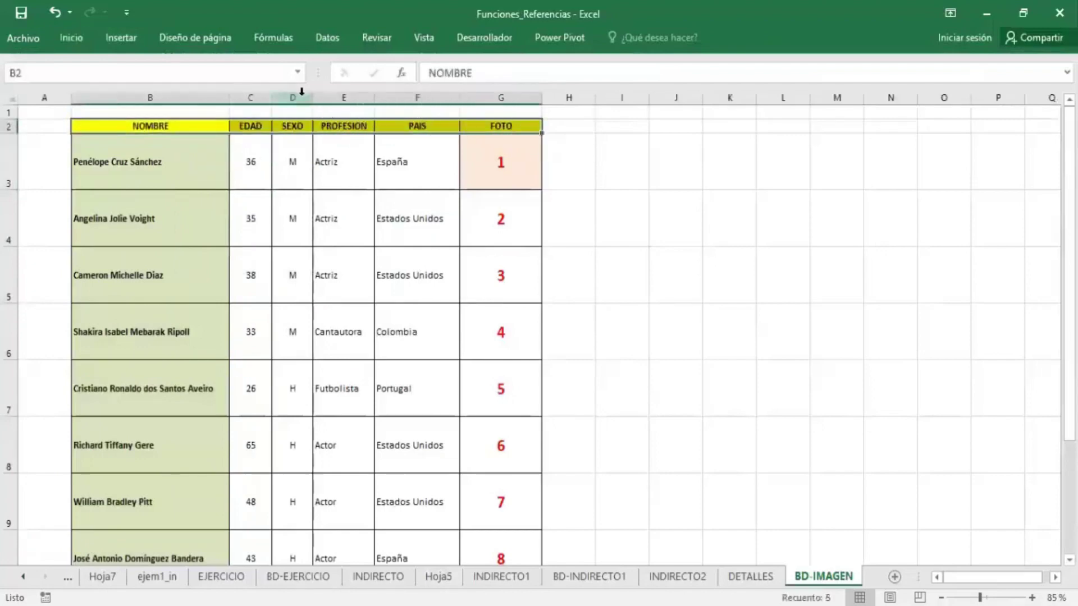
click(298, 73)
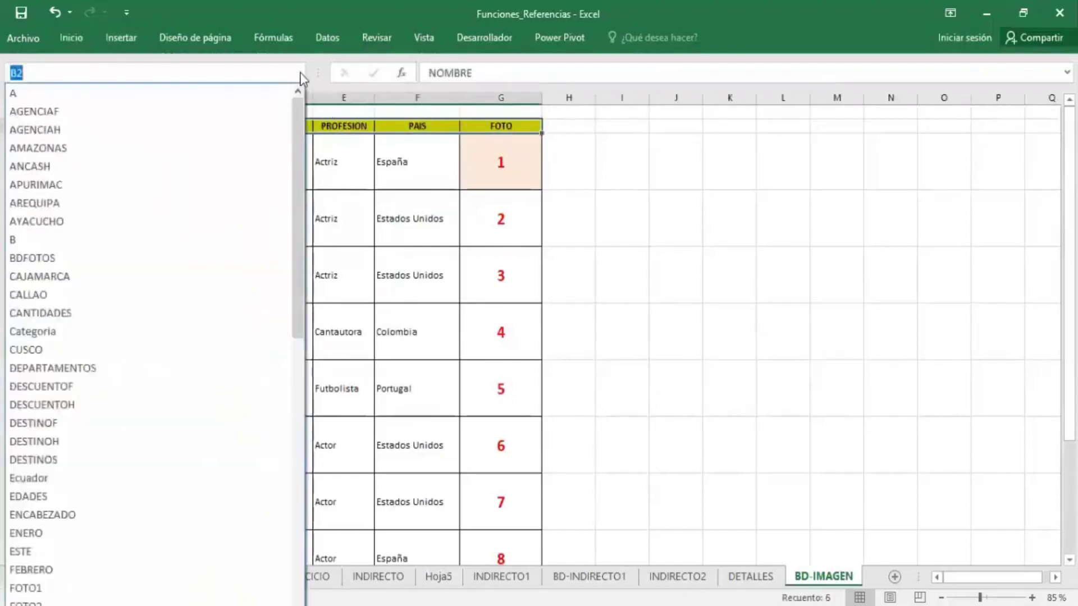
click(298, 73)
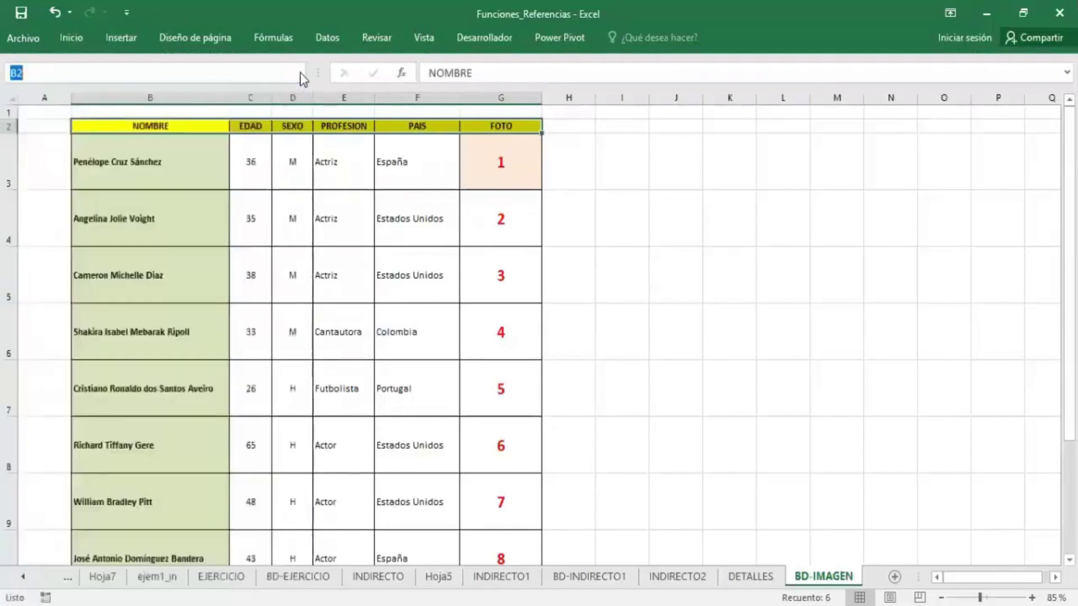
drag(180, 129, 479, 130)
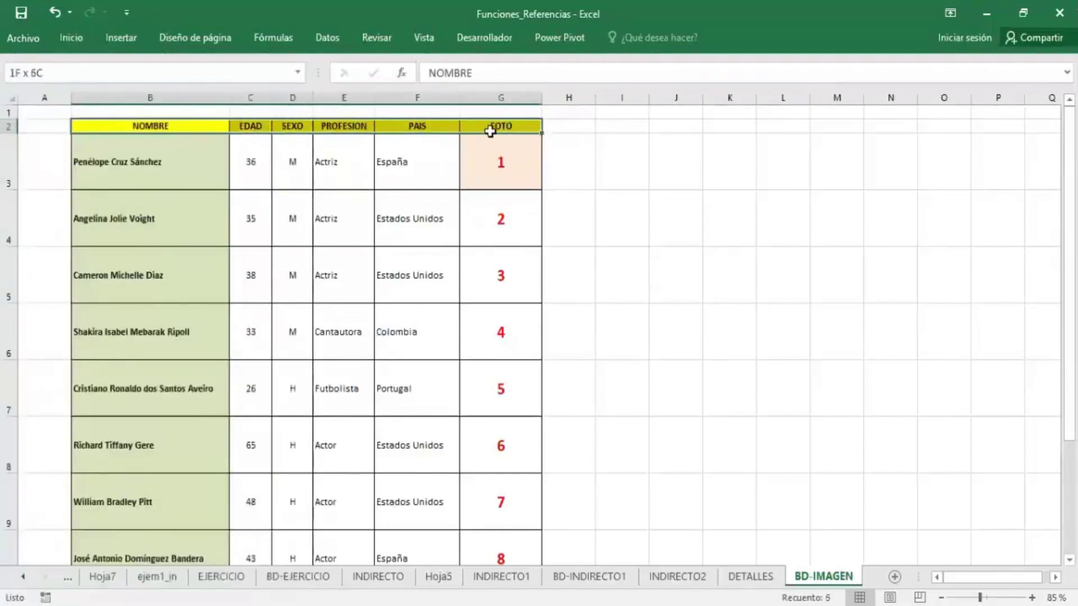
- Name the selected header row ENCABEZADO1
click(165, 72)
text(BEZADO1)
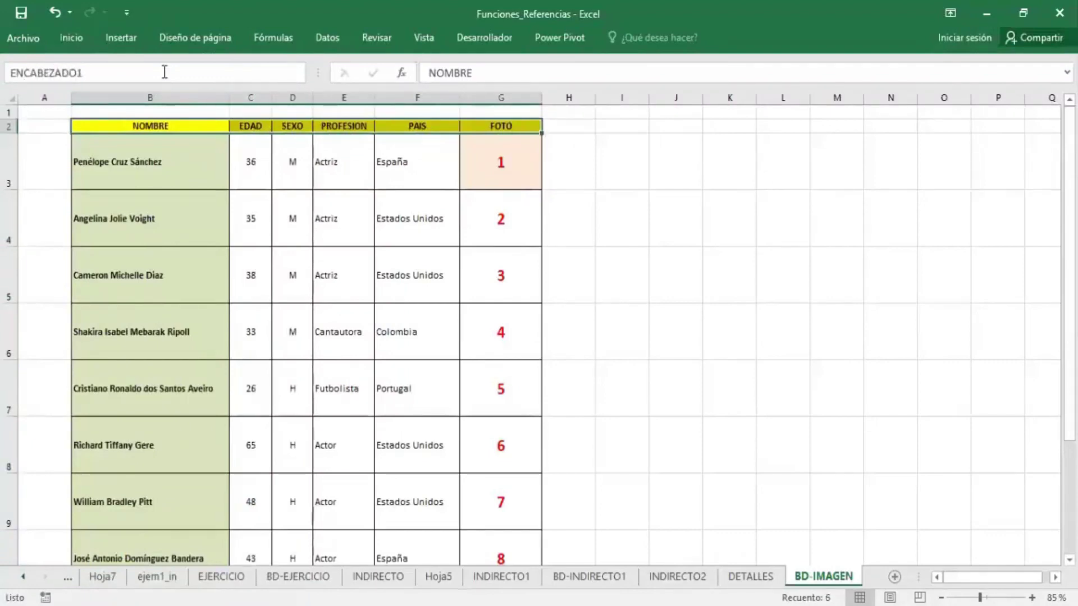
key(Return)
click(268, 225)
- Reselect the table and header to verify BDFOTOS, then switch to the DETALLES sheet
mouse_move(213, 127)
mouse_down()
mouse_move(507, 560)
mouse_move(512, 517)
mouse_up()
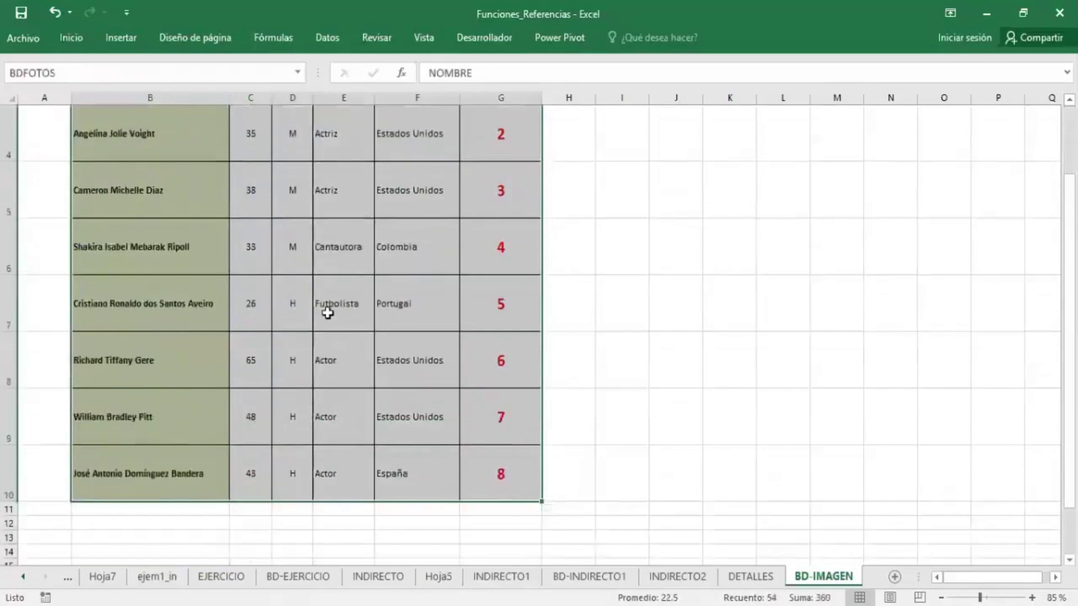
scroll(294, 270, up, 1)
drag(151, 125, 497, 126)
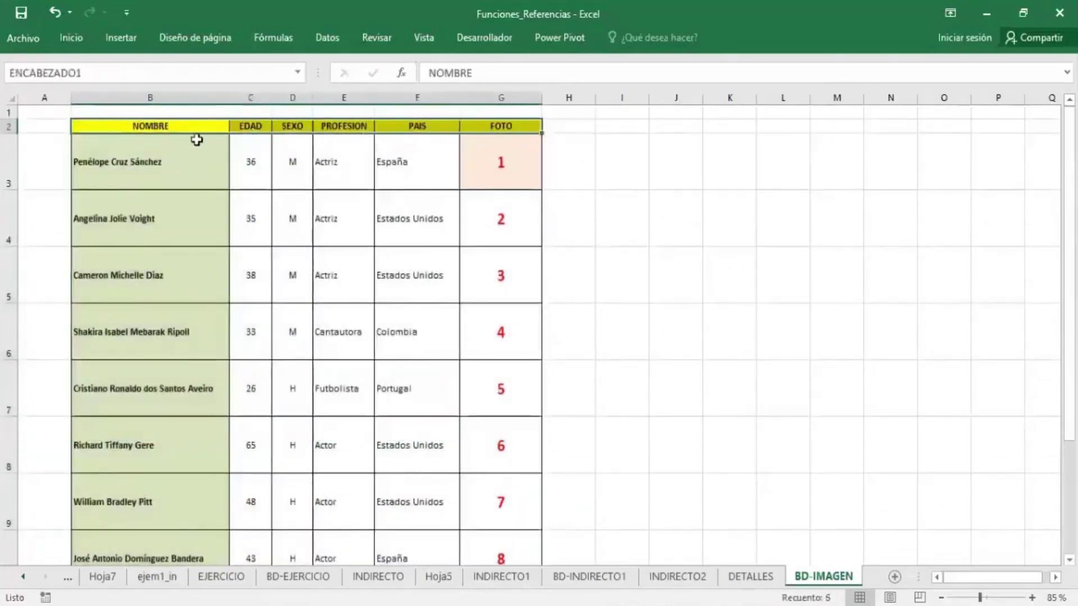
click(297, 263)
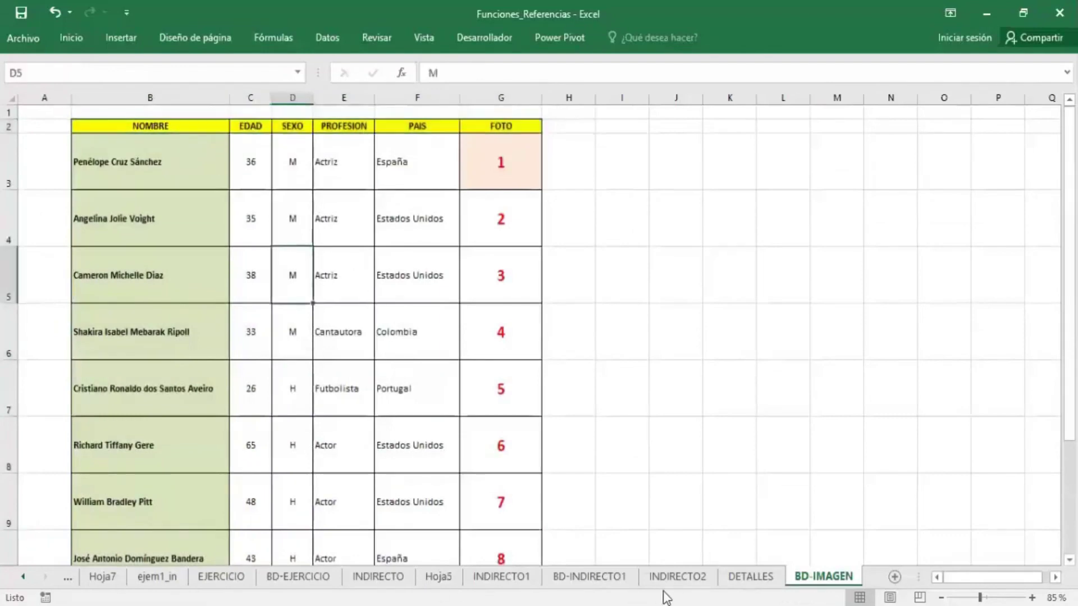
click(742, 577)
- On the DETALLES sheet, fill the name cell C2 with yellow
click(319, 165)
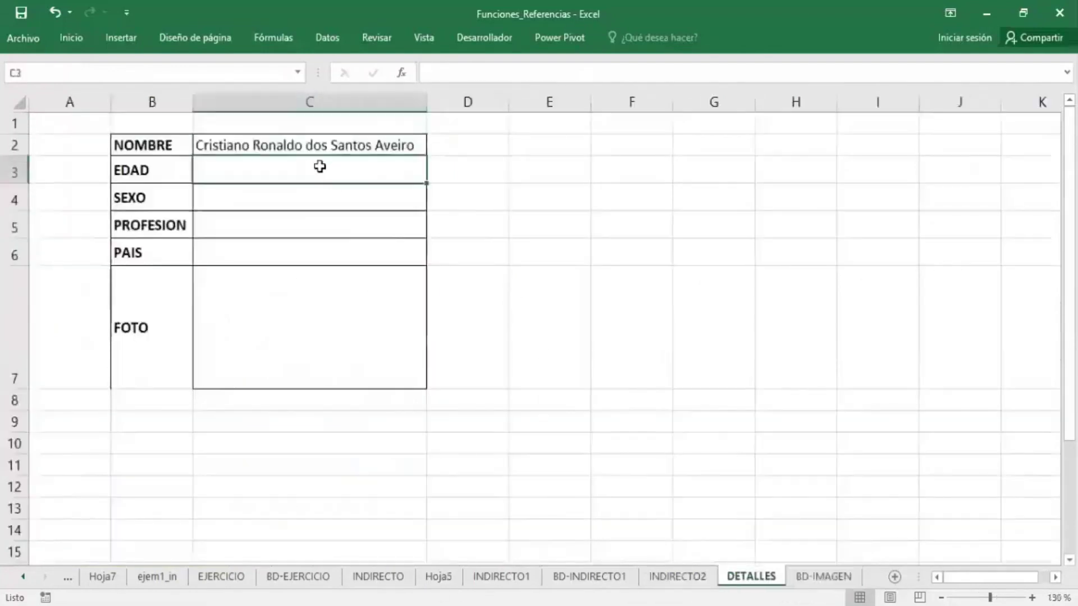
click(83, 38)
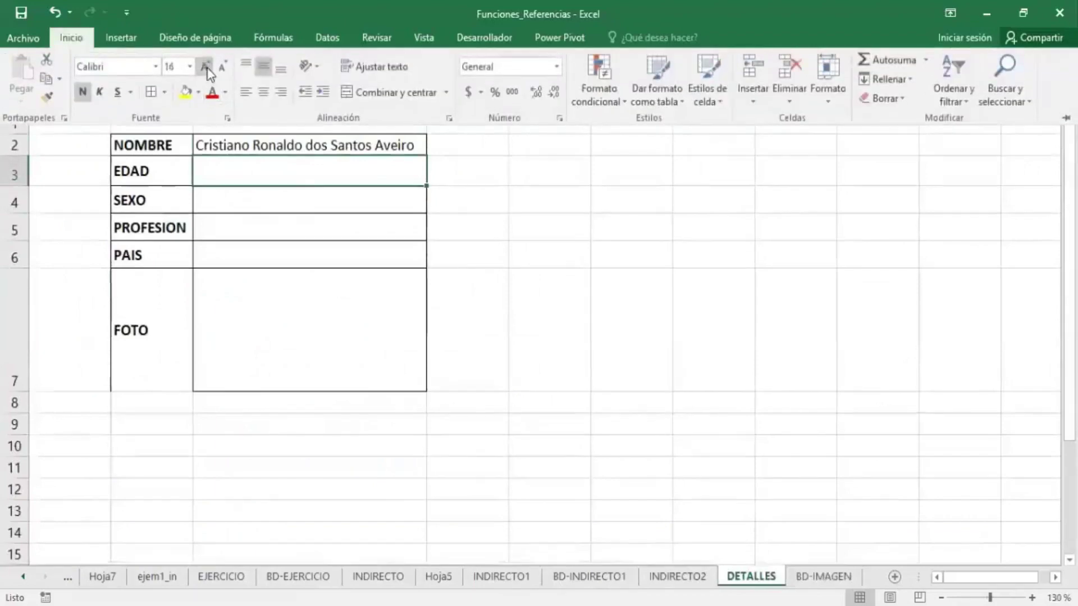
click(339, 168)
click(354, 144)
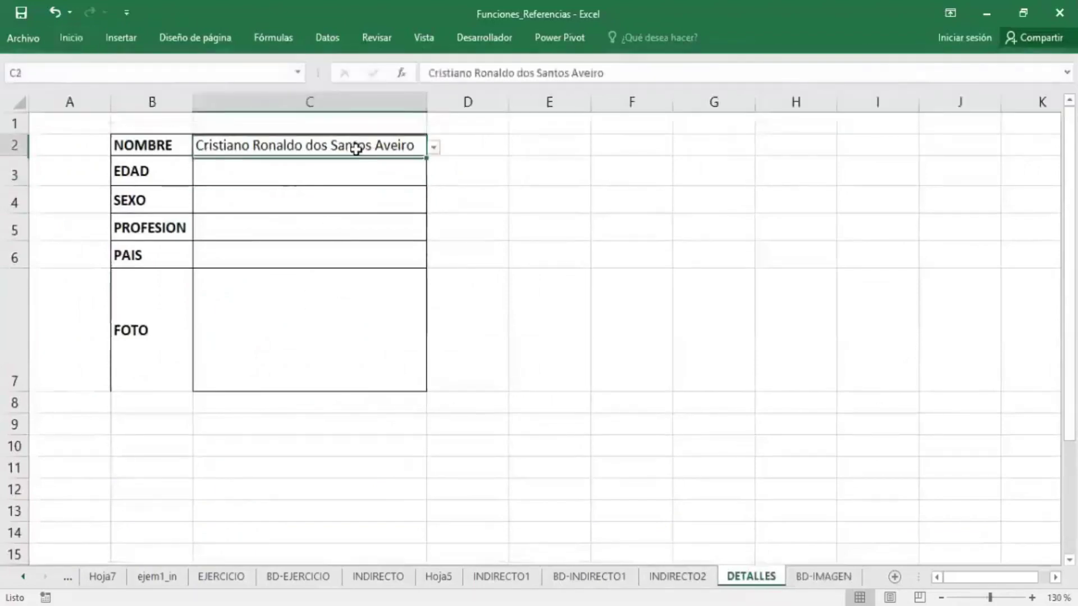
click(59, 35)
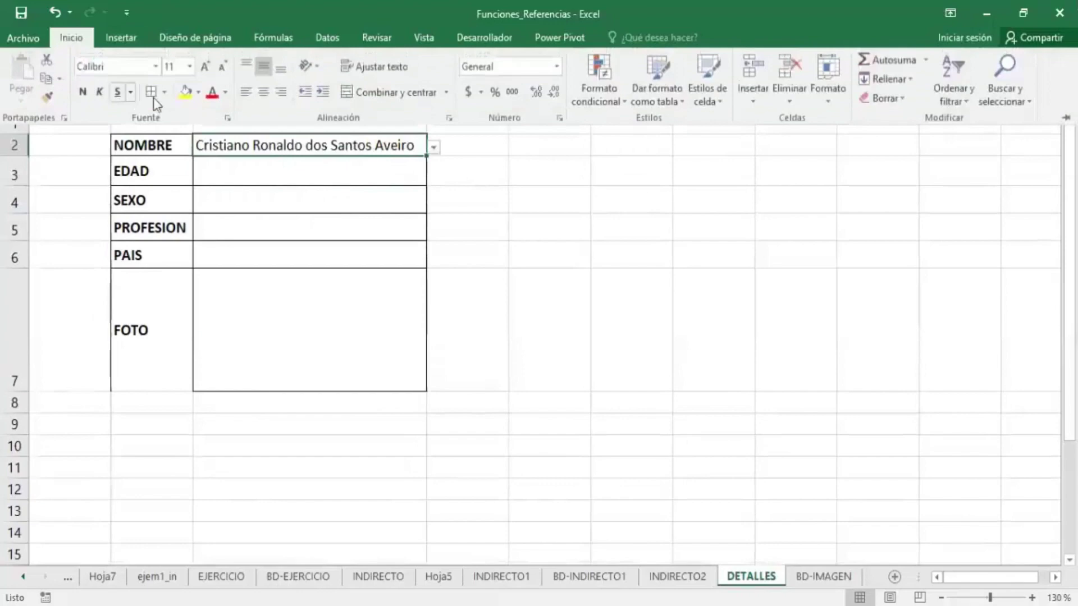
click(183, 89)
- In C3, start the EDAD lookup =BUSCARV($C$2,BDFOTOS, with an absolute name reference
click(319, 173)
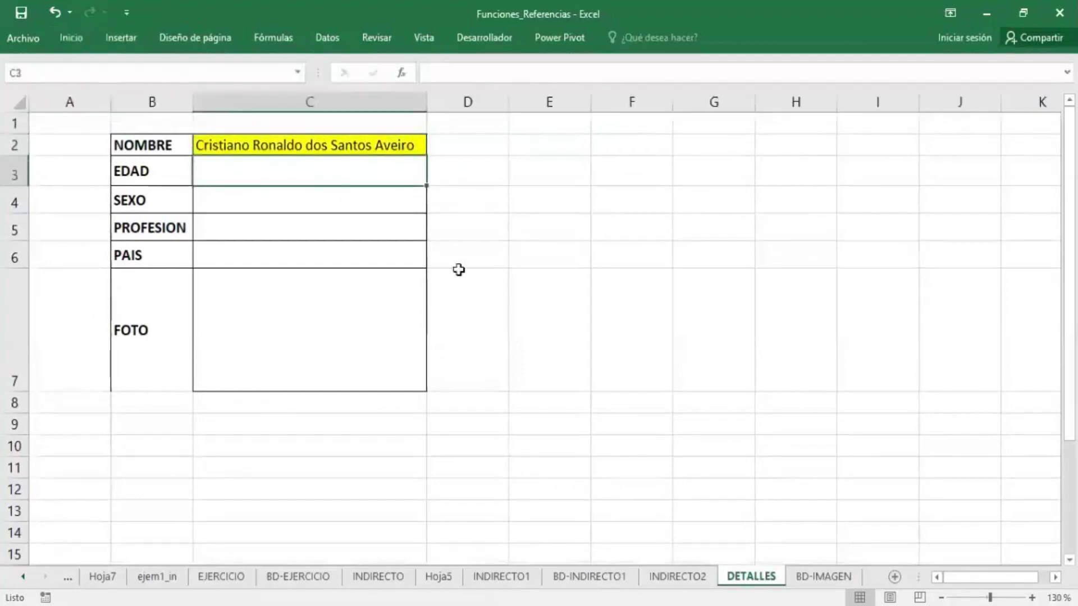
text(=)
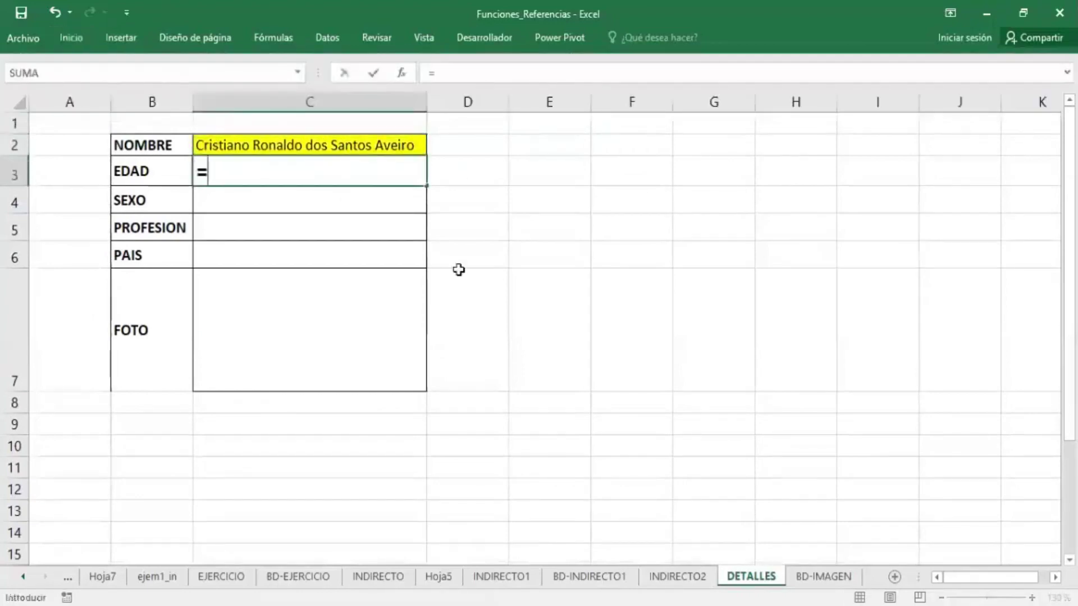
text(BUS)
key(Down)
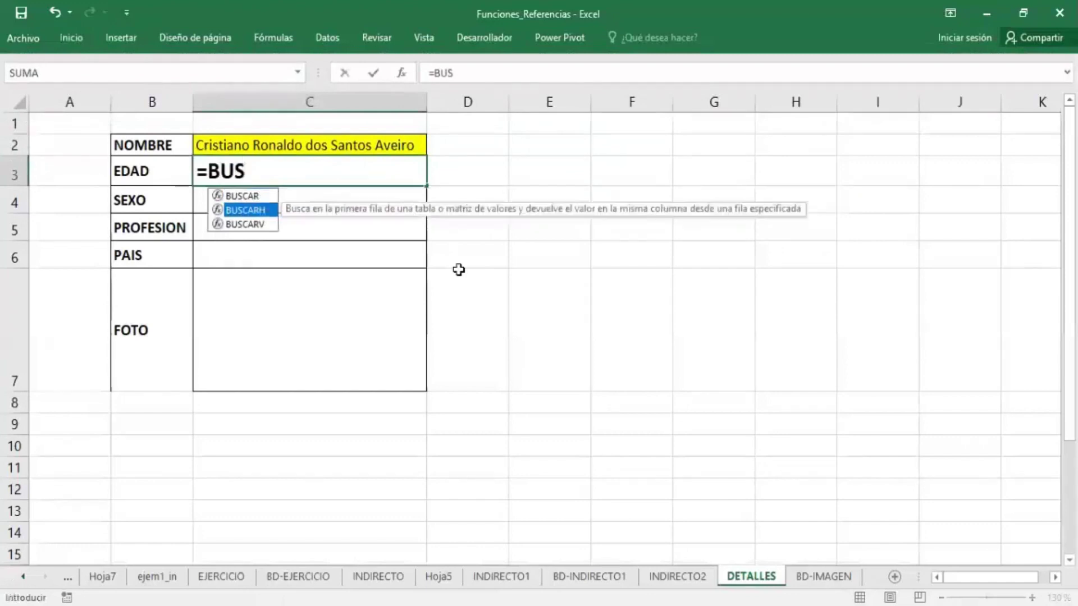
key(Down)
key(Tab)
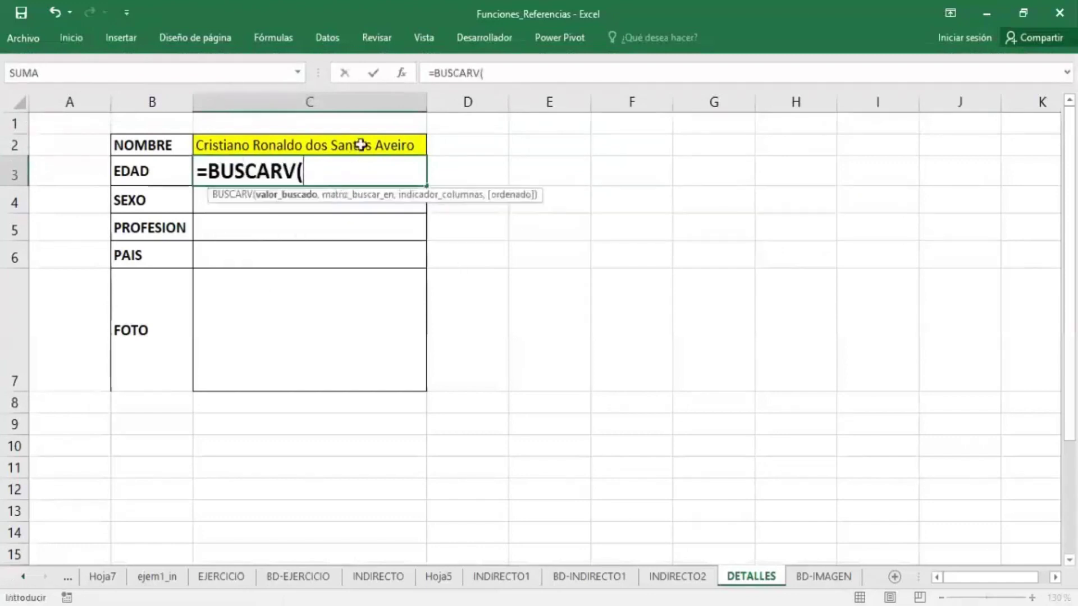
click(360, 145)
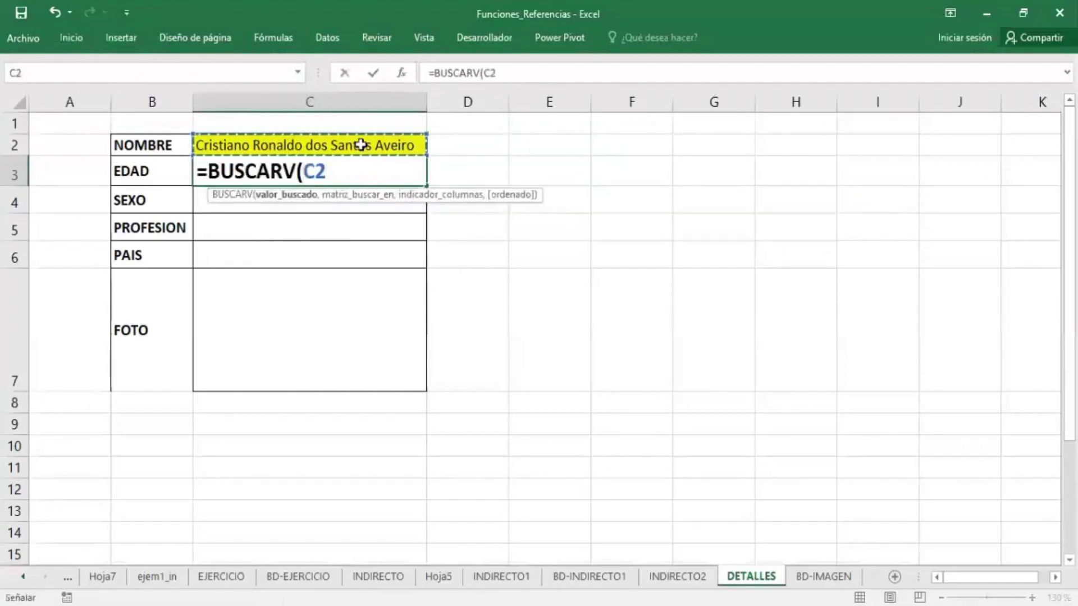
key(F4)
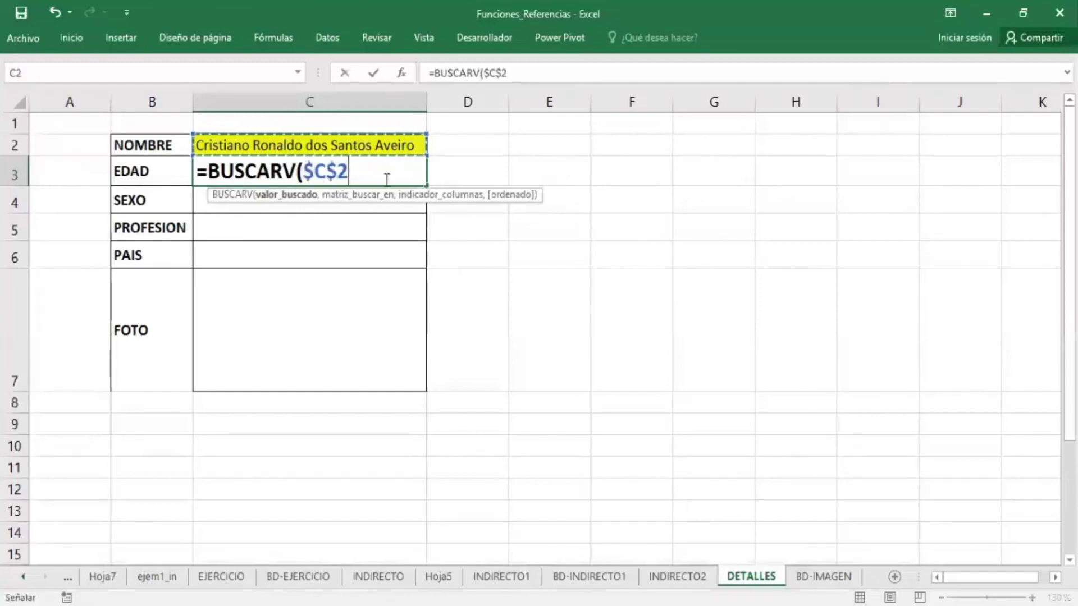
text(,BD)
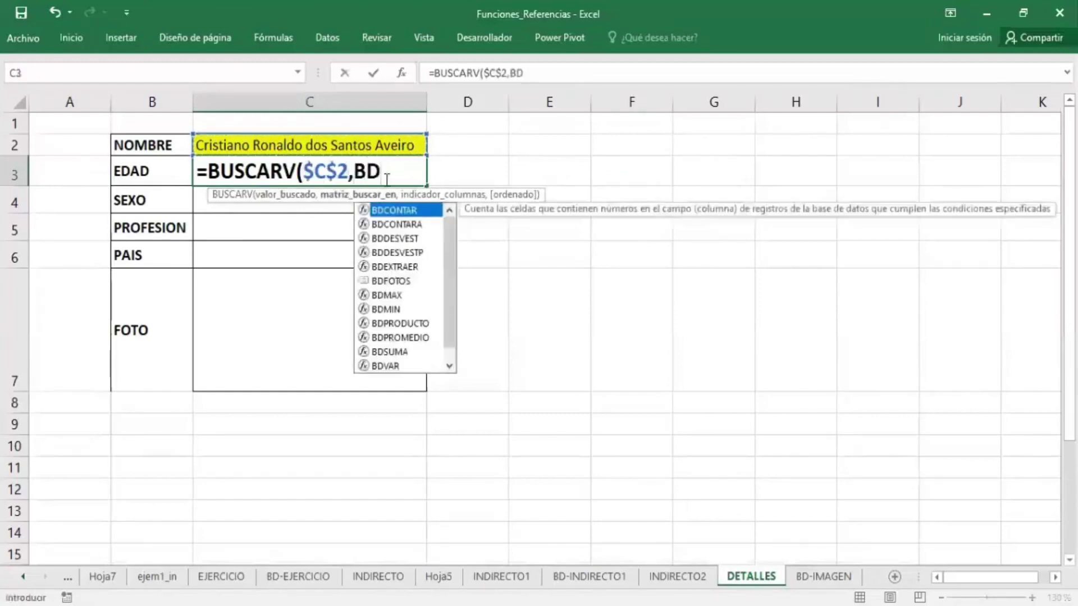
text(FOTOS)
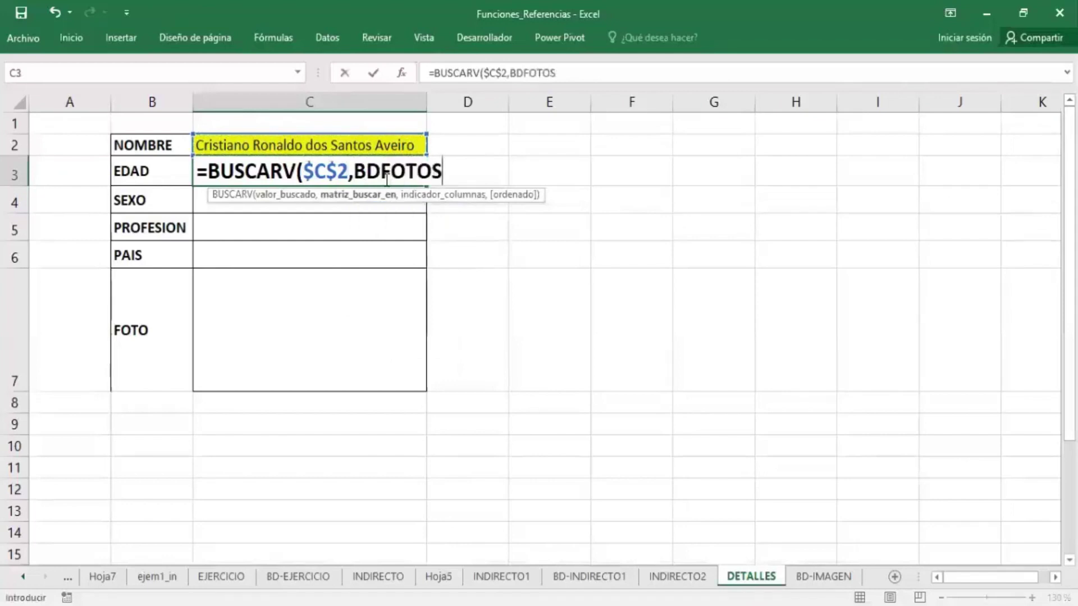
text(,)
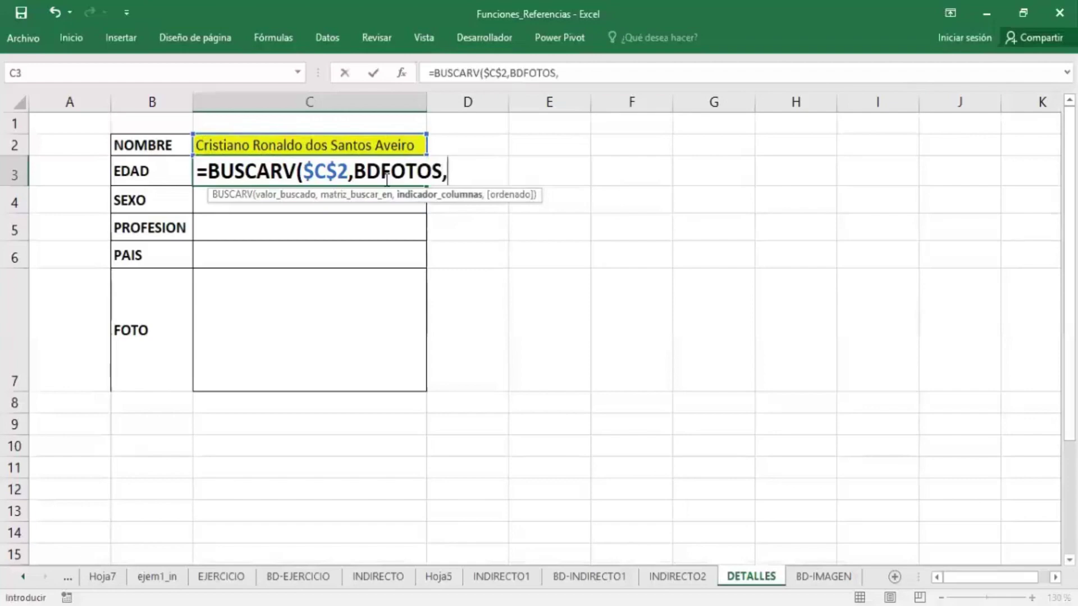
- Complete it with COINCIDIR(B3,ENCABEZADO1,0) as column index and exact match 0
text(COI)
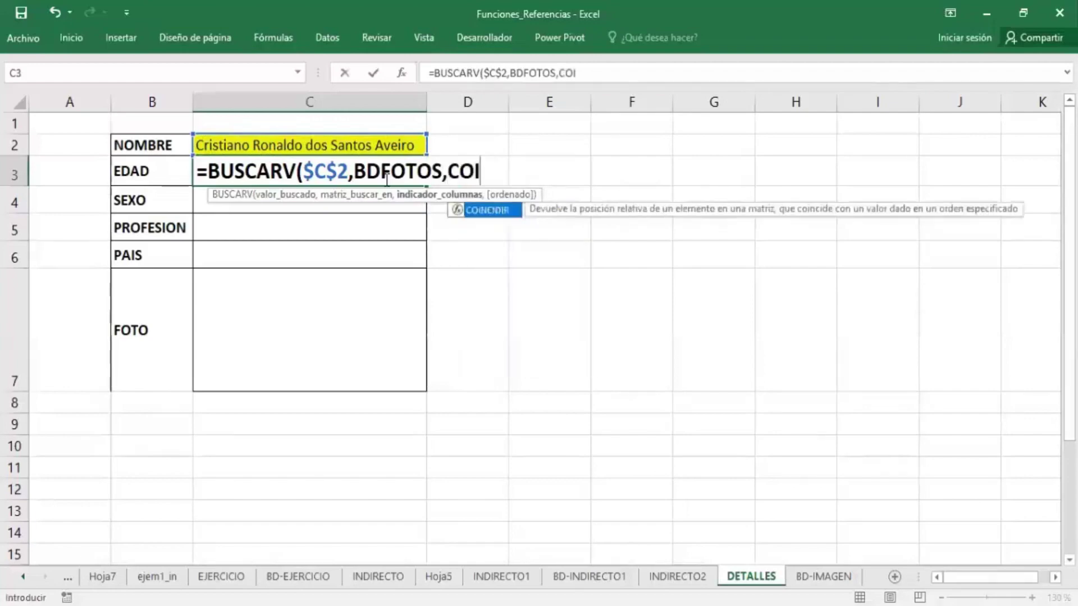
text(N)
key(Tab)
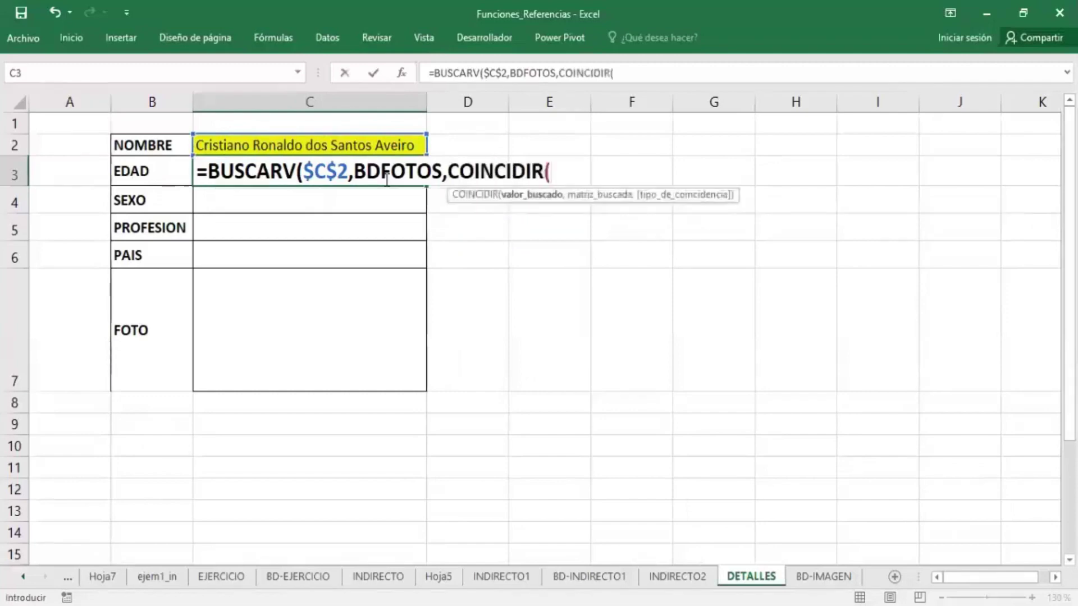
click(162, 174)
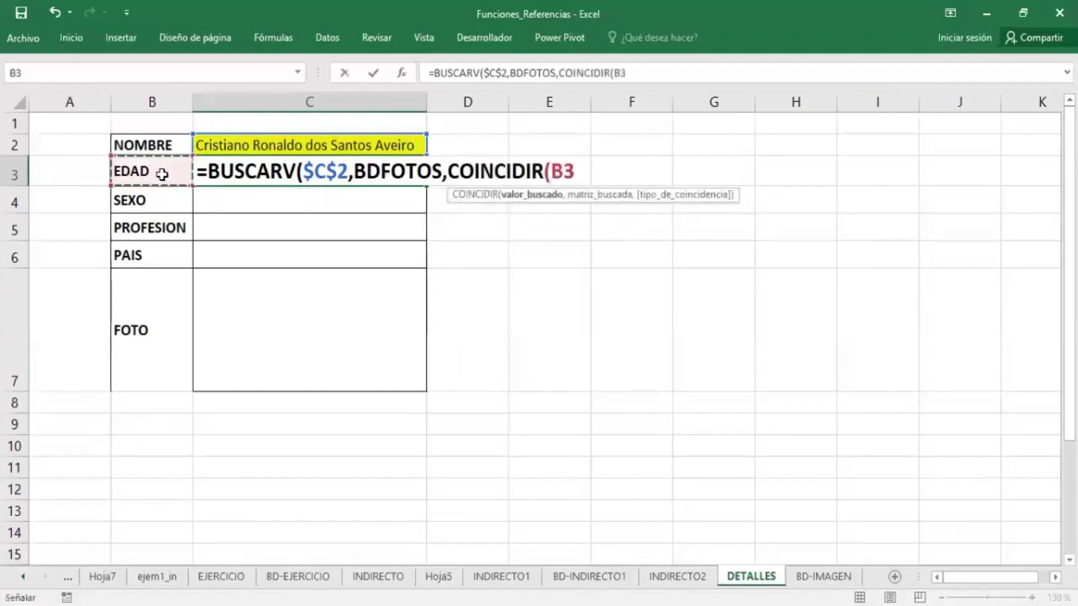
text(,)
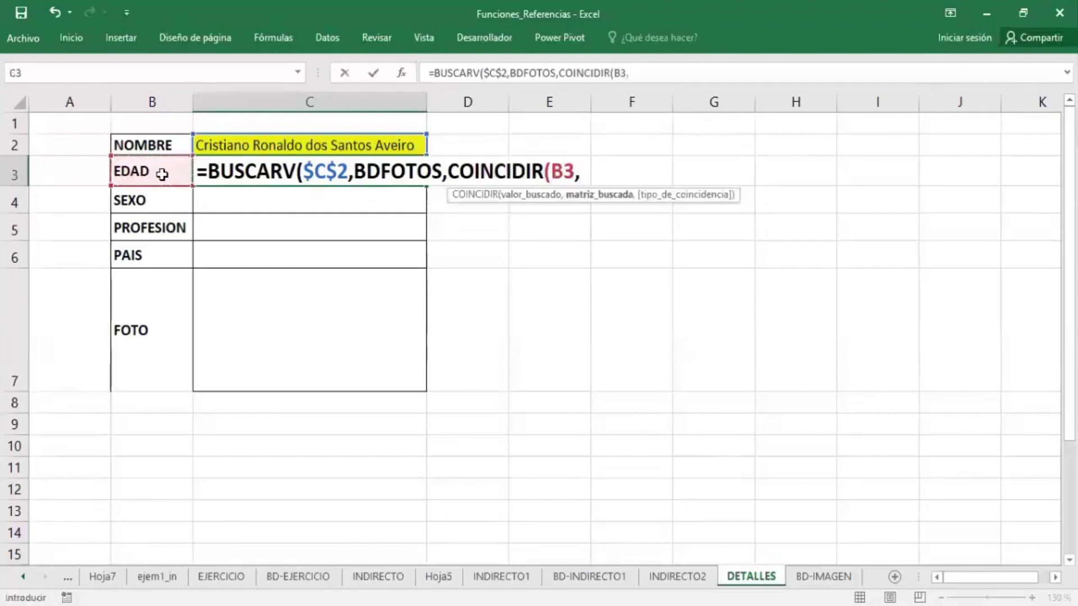
text(EN)
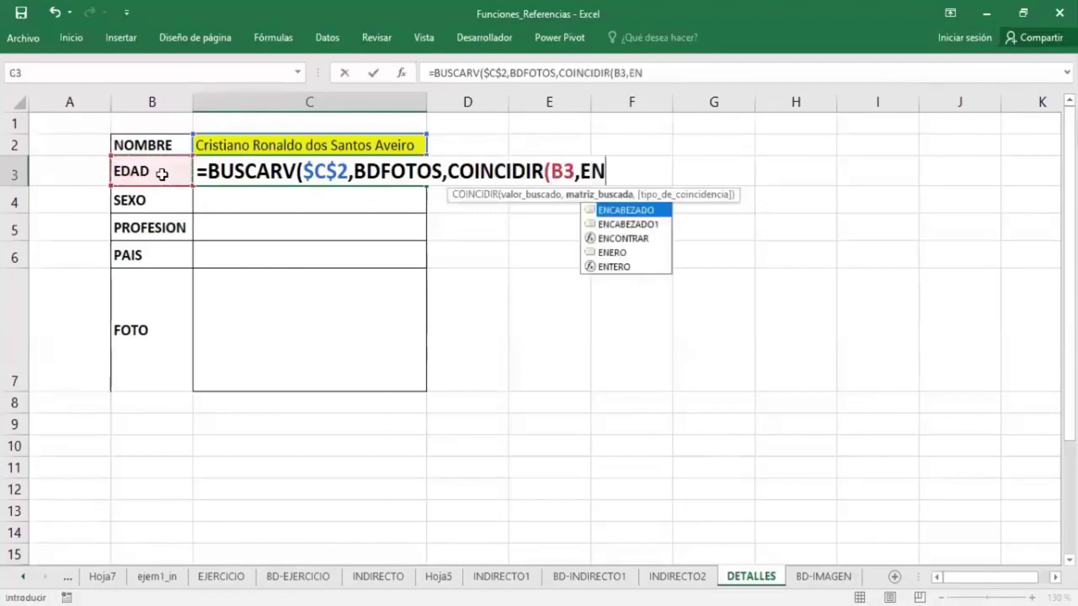
key(Down)
key(Tab)
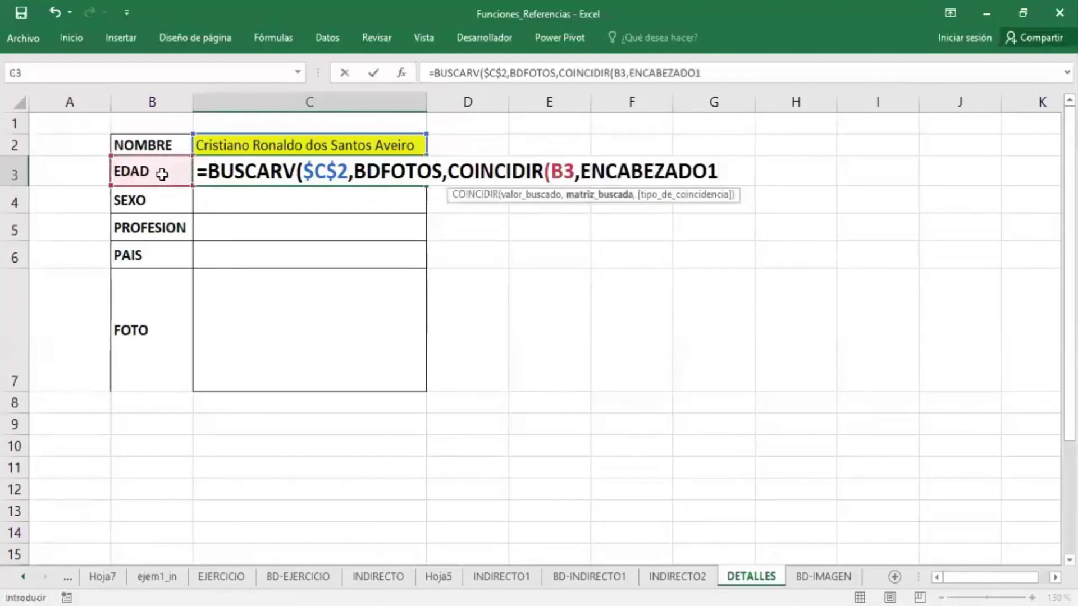
text(,0)
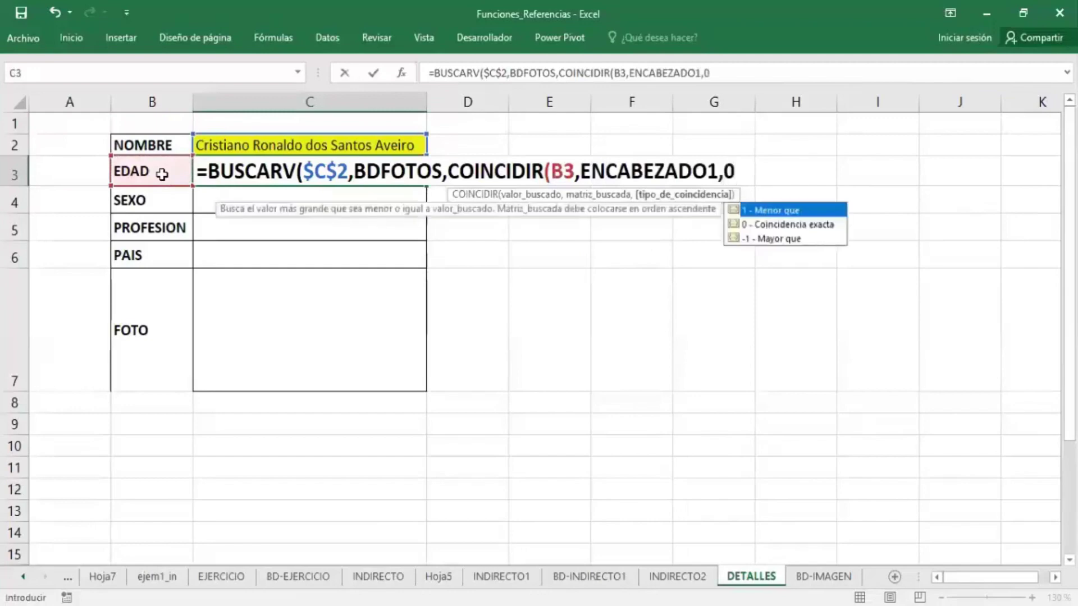
text())
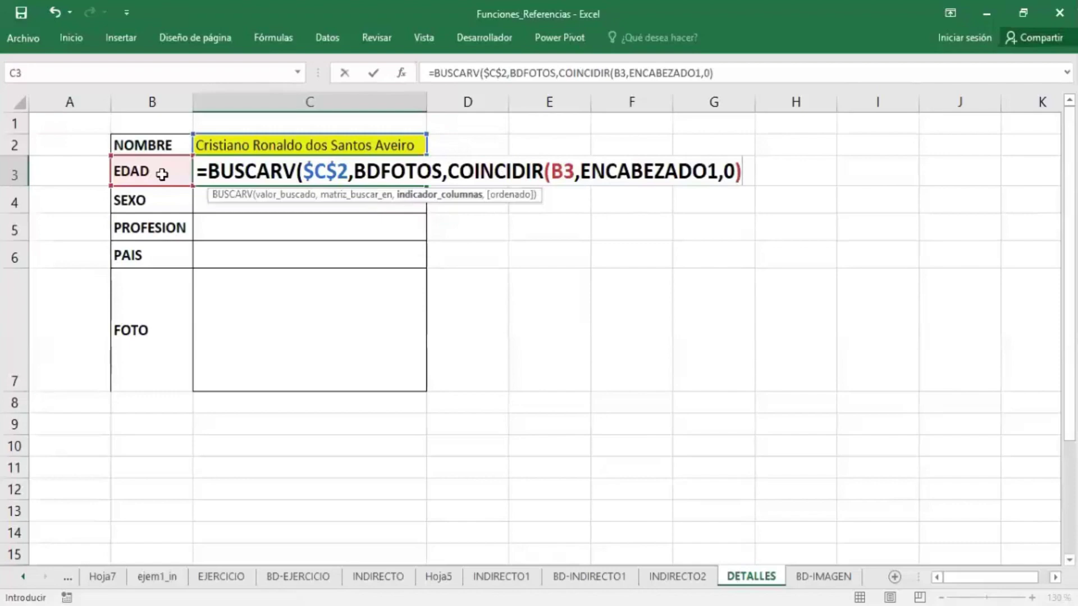
text(,0)
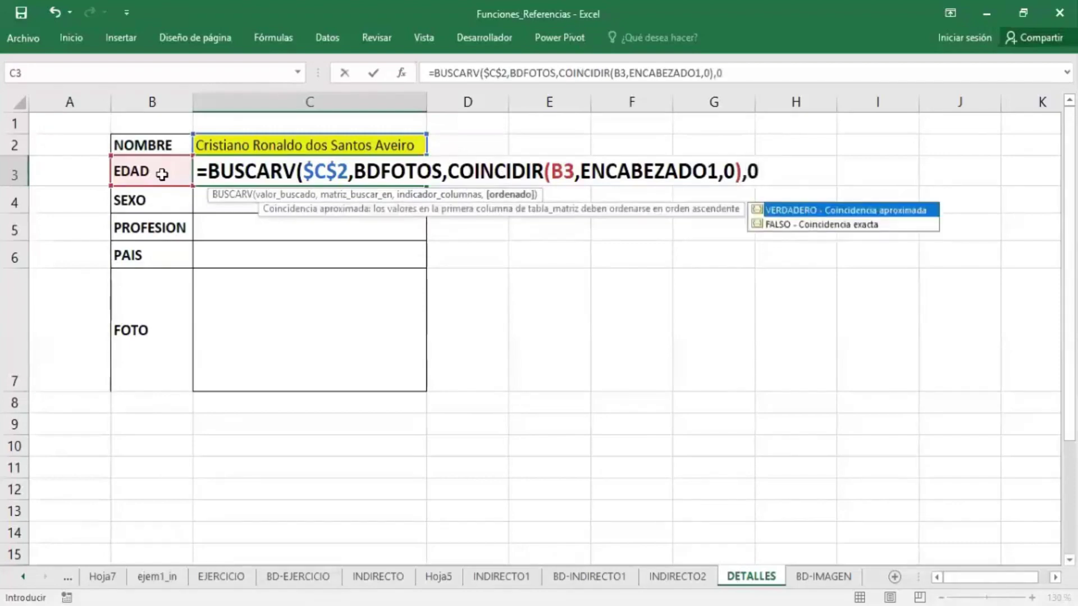
text())
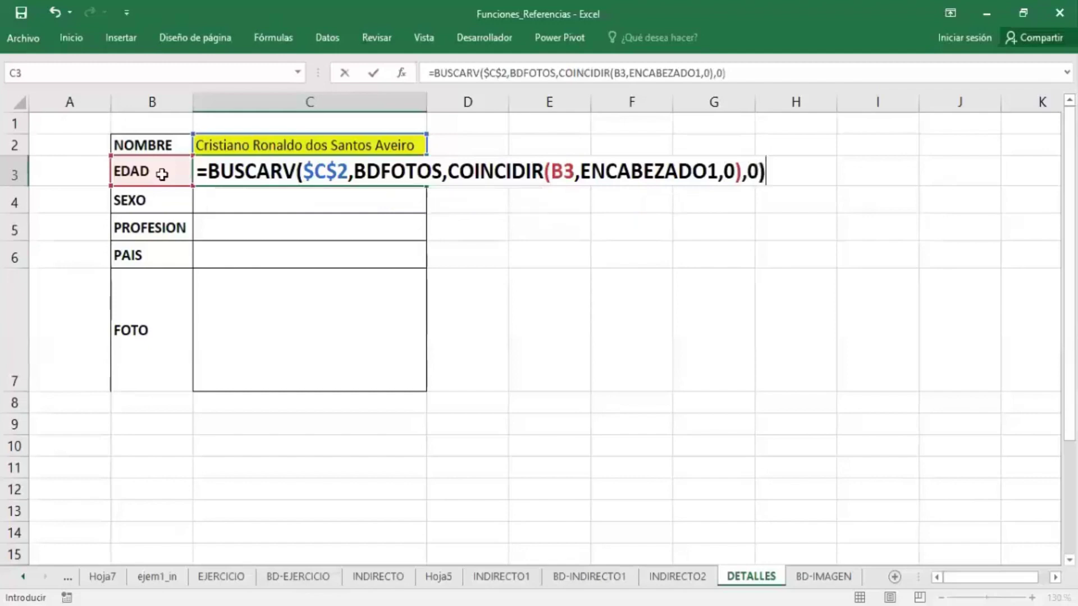
key(Return)
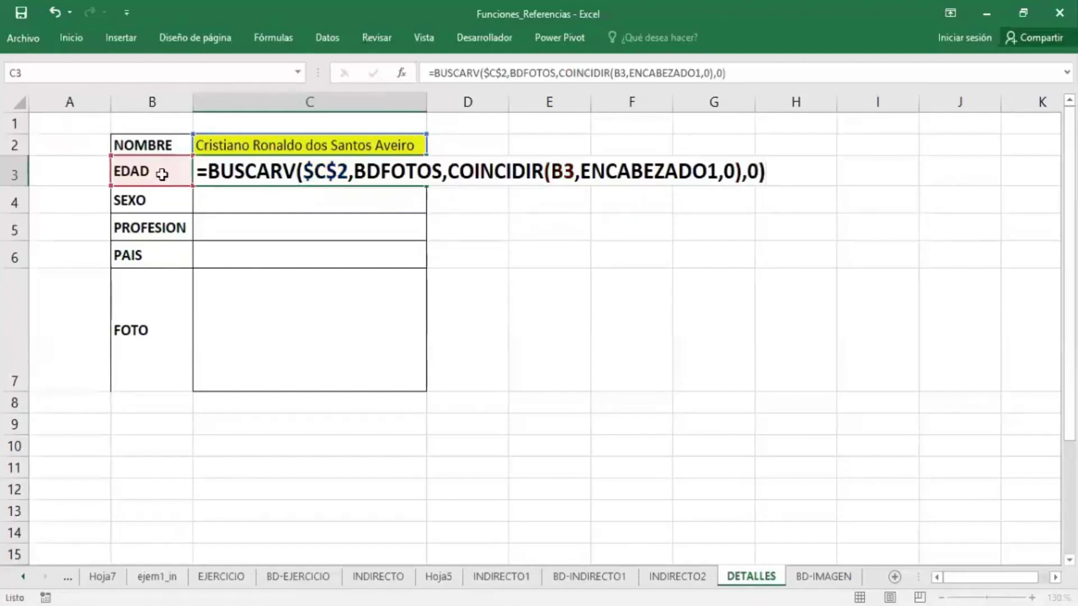
- Copy the C3 lookup formula down through C7 to fill SEXO, PROFESION, PAIS and FOTO
click(385, 177)
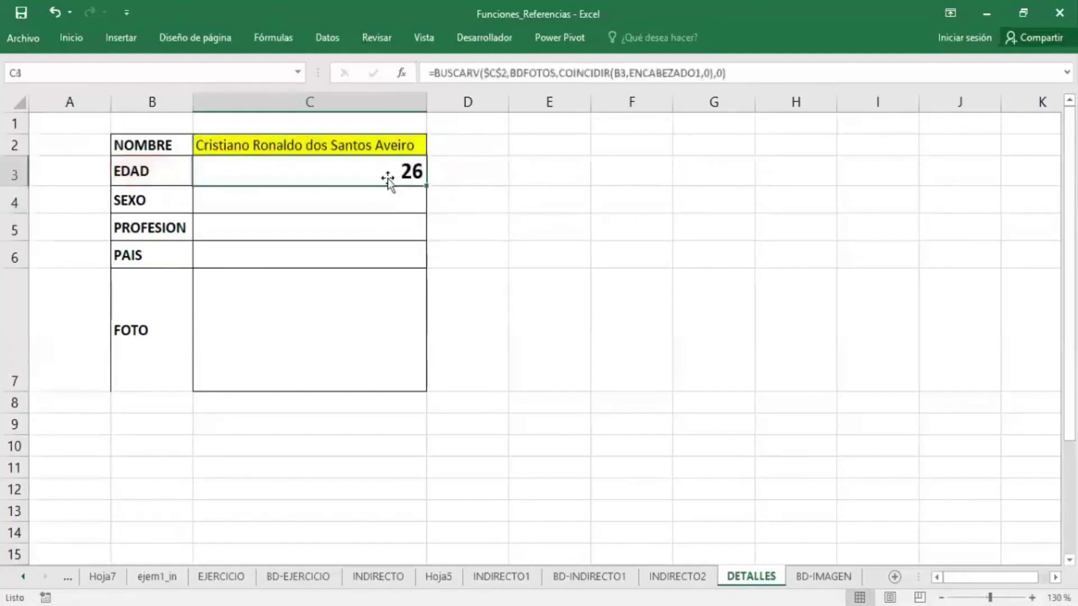
drag(425, 189, 420, 359)
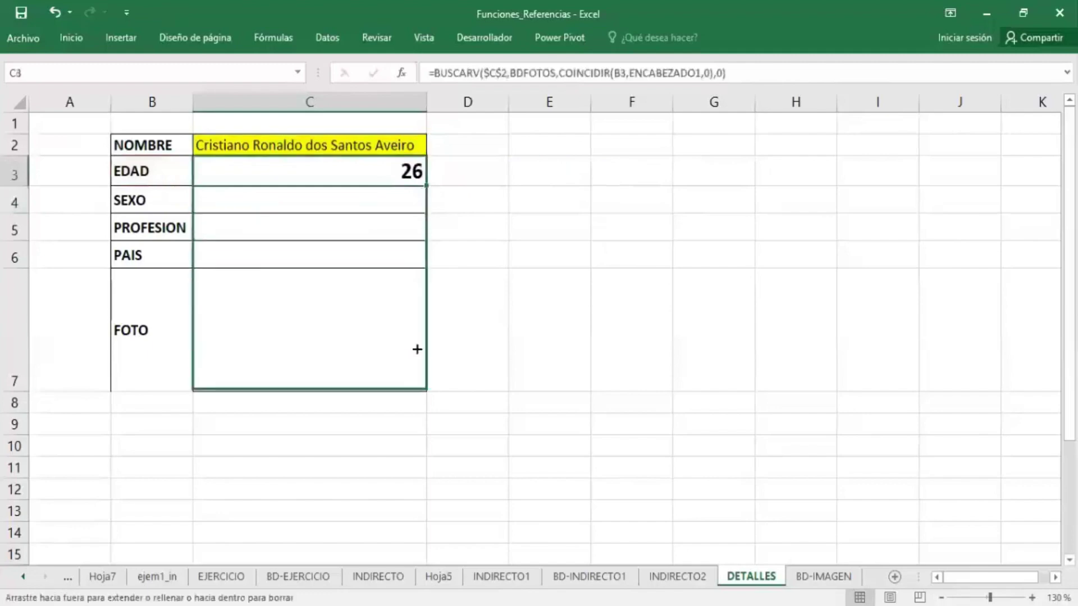
click(536, 349)
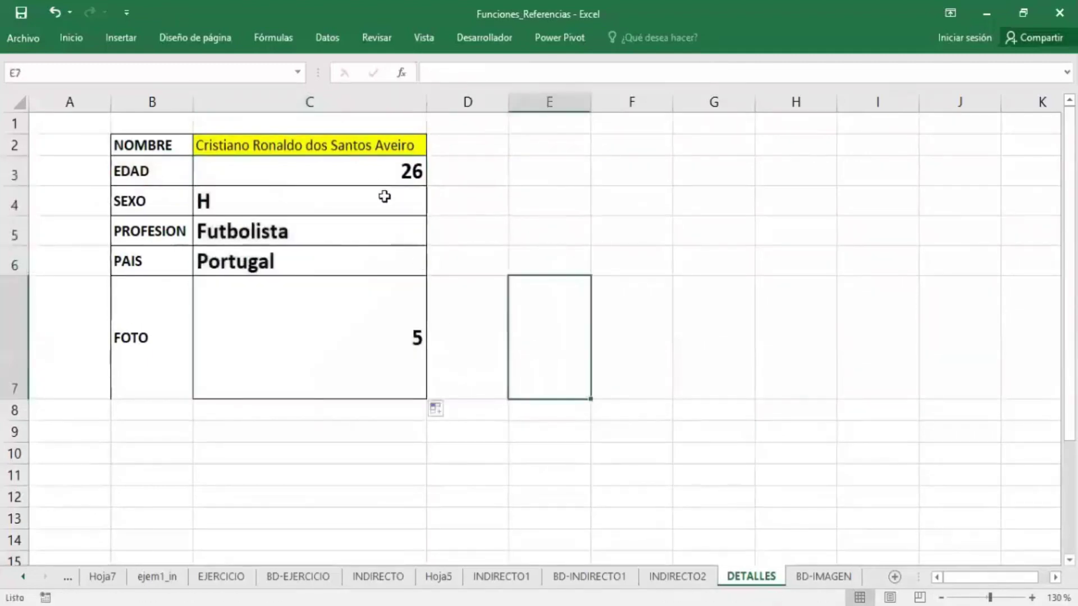
click(377, 171)
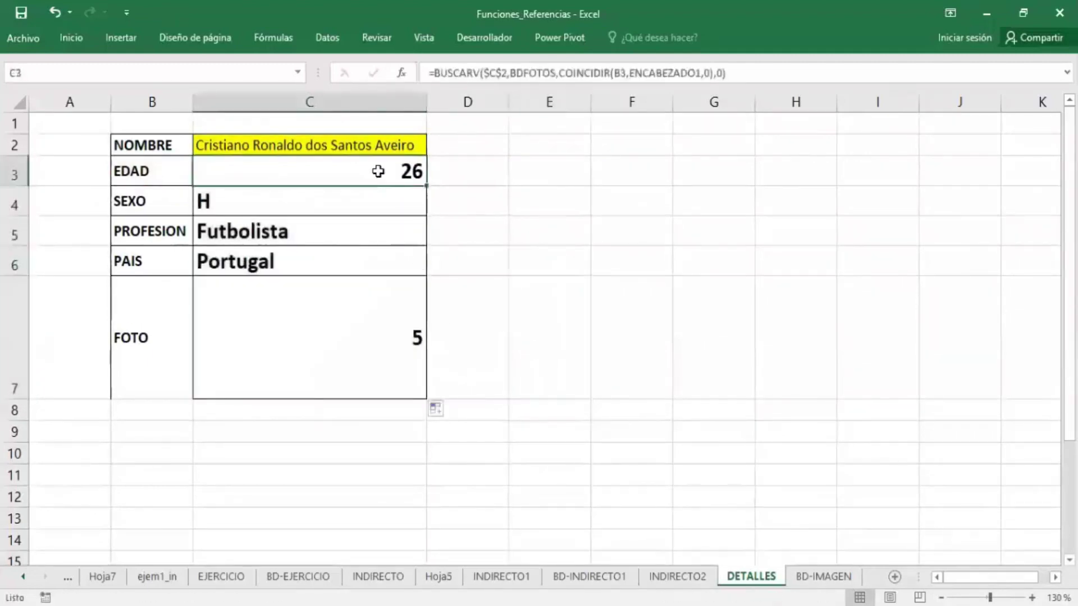
- Test the lookups by choosing another name in C2, then switching back to the original person
click(414, 144)
click(433, 147)
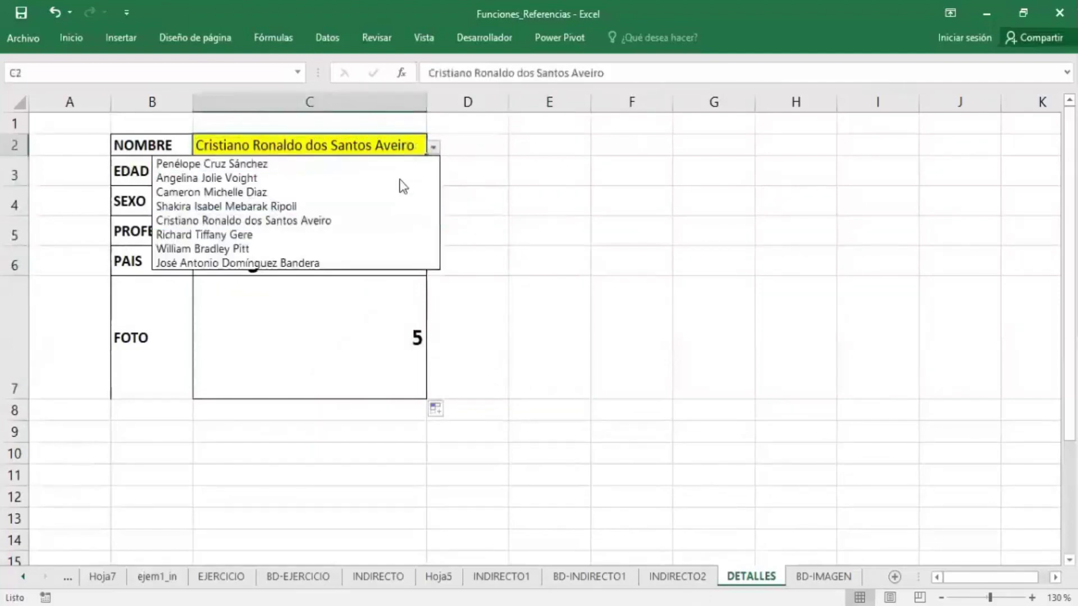
click(402, 178)
click(432, 148)
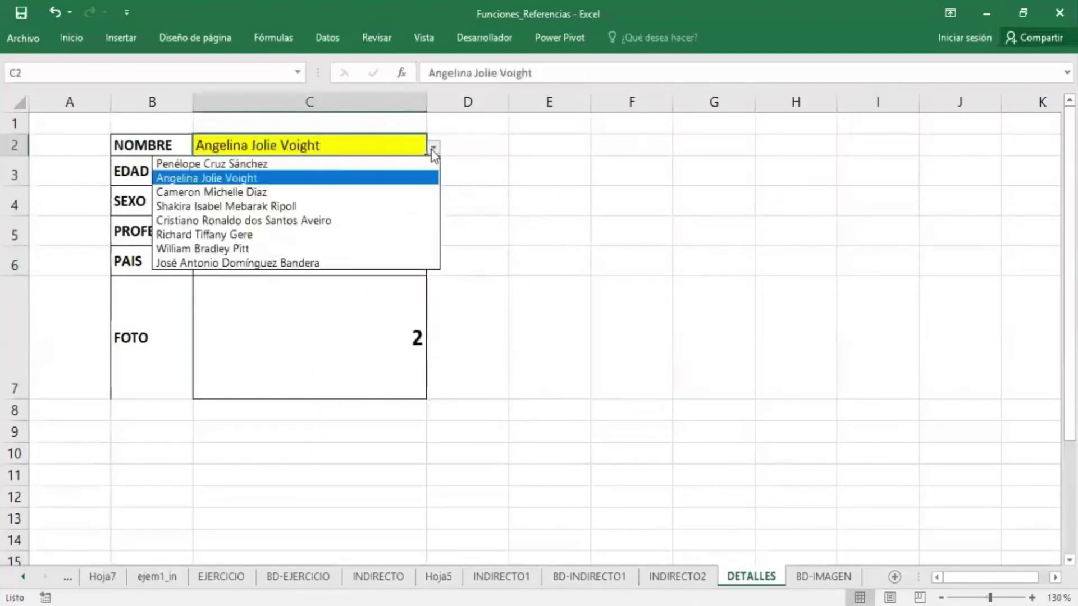
click(405, 220)
click(467, 178)
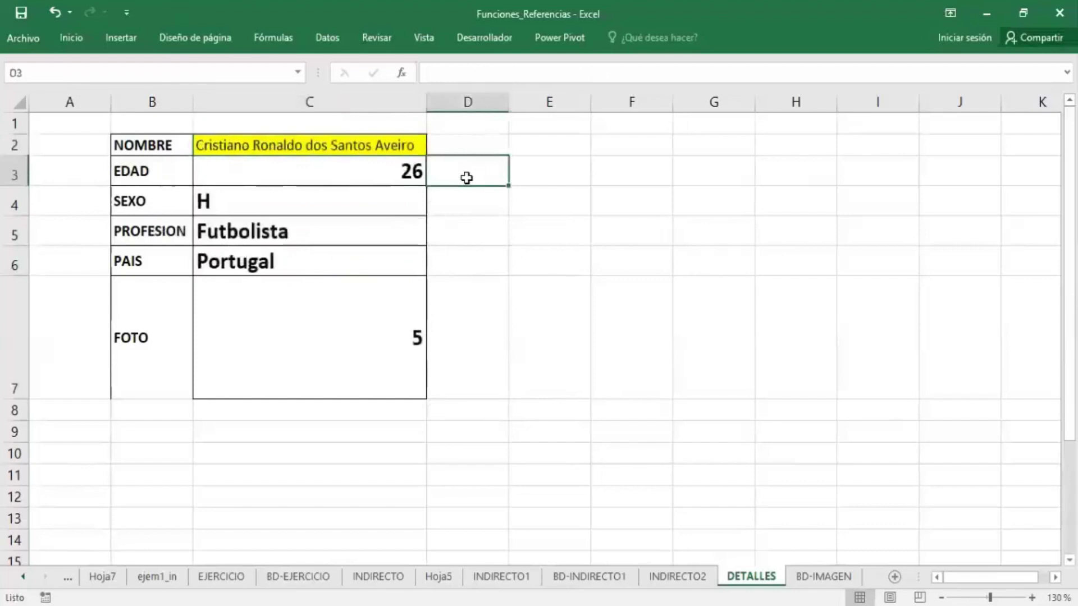
- In D3, enter =FORMULATEXTO(C3) to display C3's lookup formula as text
text(=FOR)
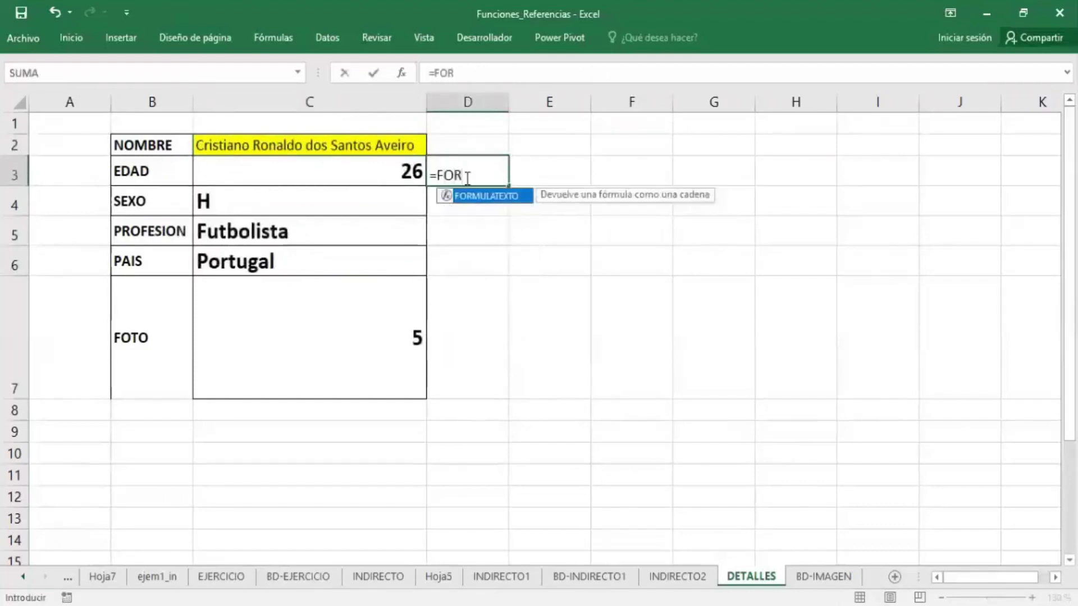
key(Tab)
key(Left)
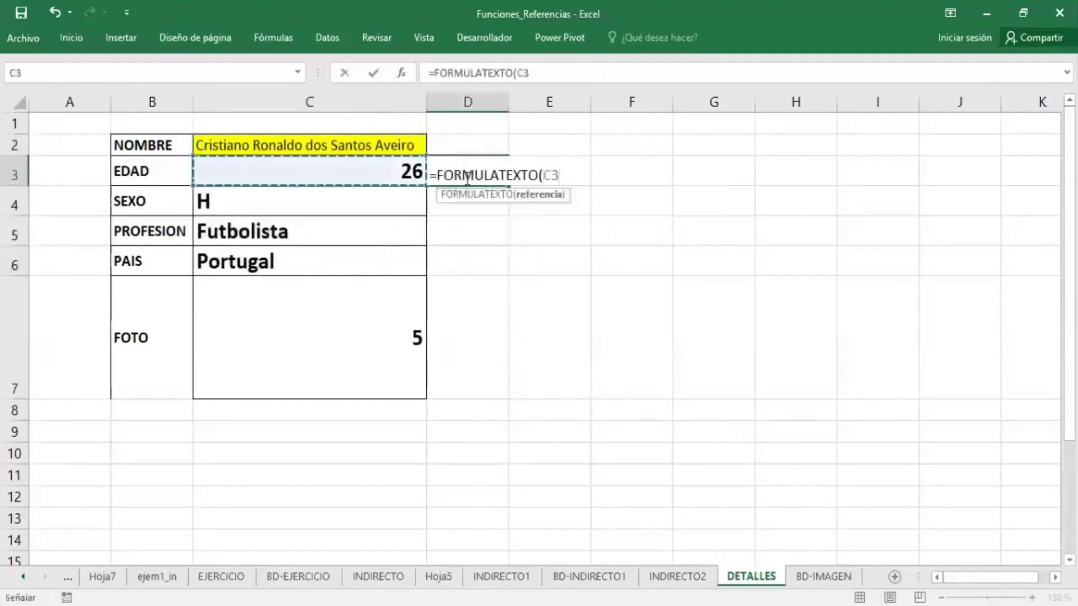
key(Return)
- Increase D3's font size two steps and make it bold
click(465, 177)
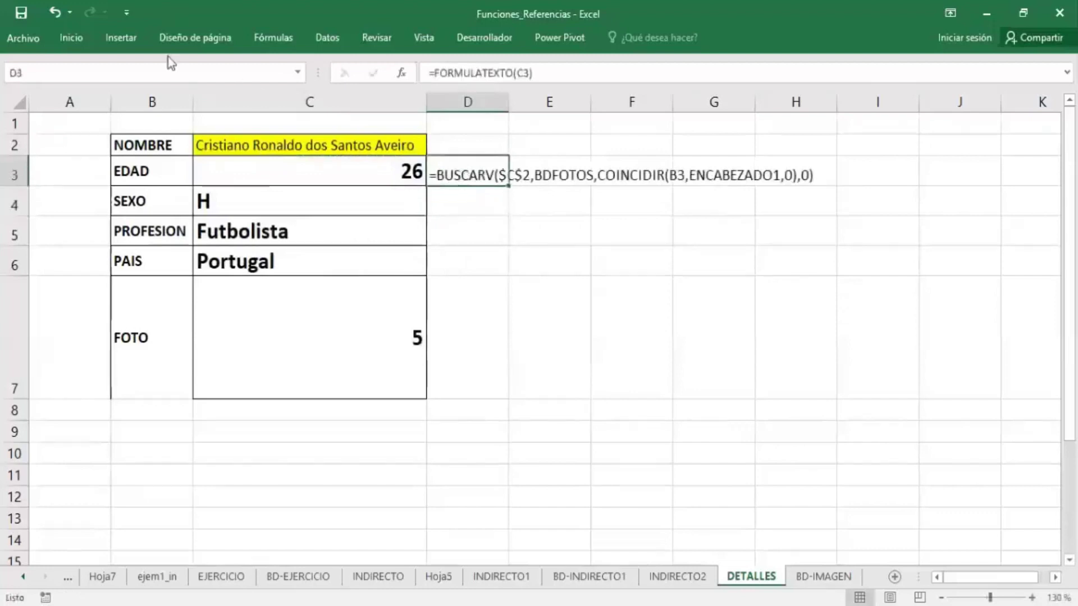
click(66, 36)
click(205, 70)
click(205, 70)
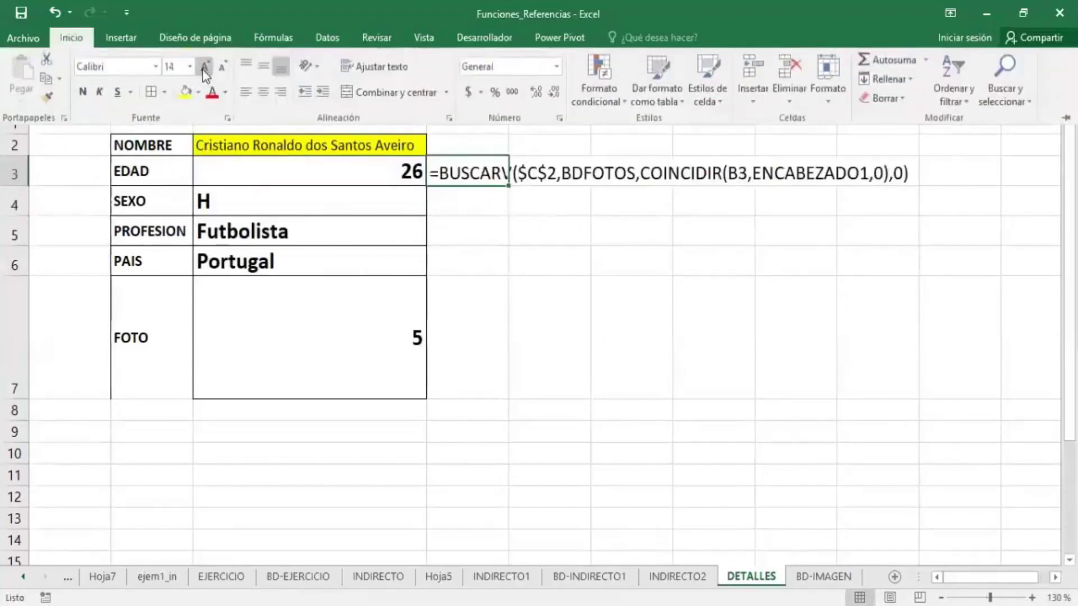
click(204, 70)
click(86, 91)
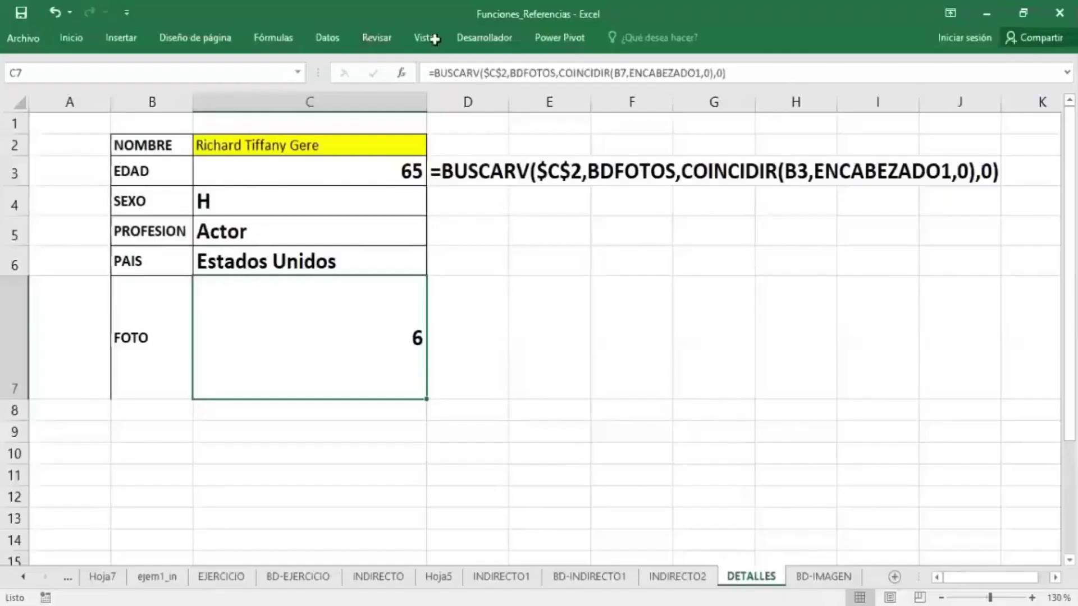
- Inspect the FOTO formula, then check the photo cell names such as FOTO4 on BD-IMAGEN
key(F2)
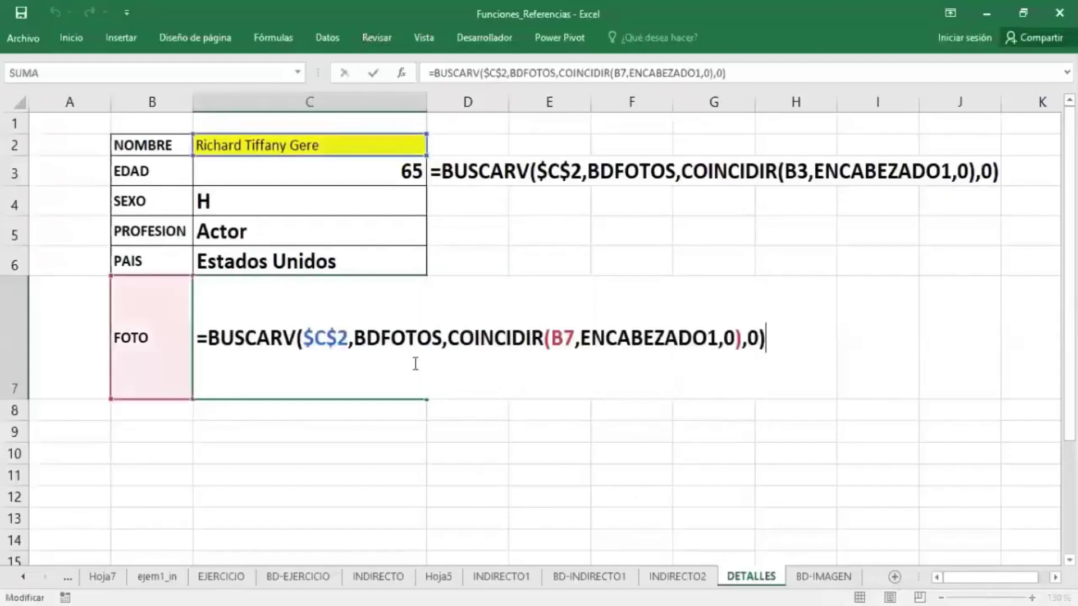
key(ctrl+Return)
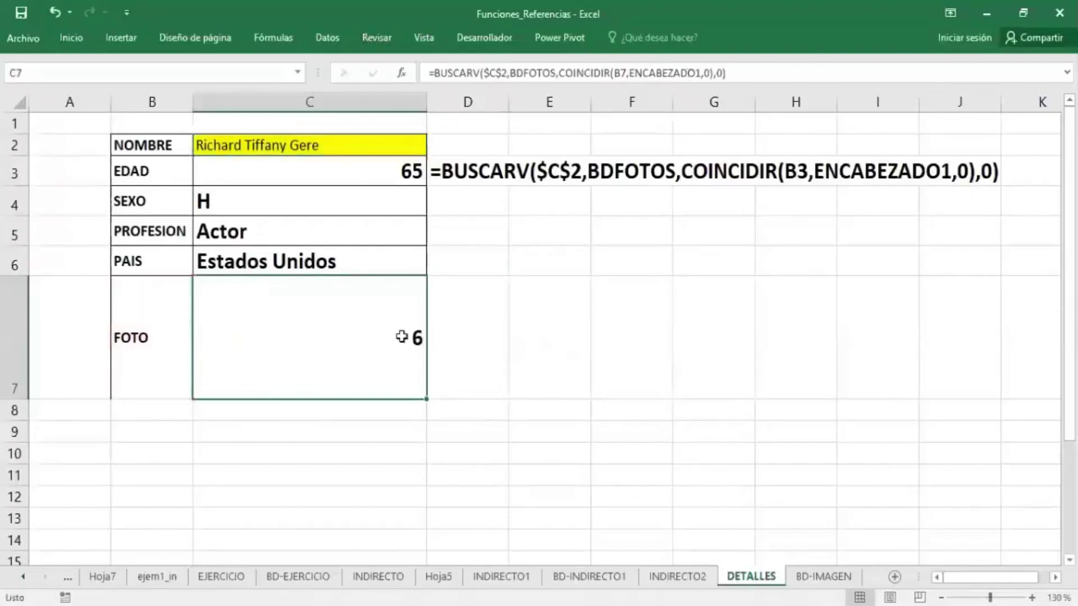
click(809, 578)
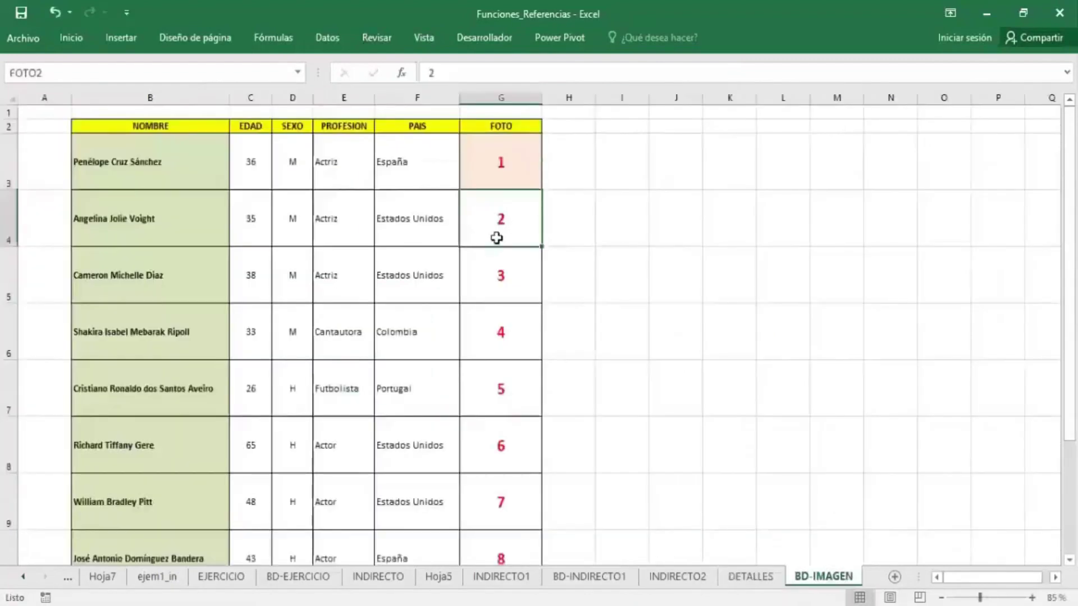
click(492, 285)
click(496, 337)
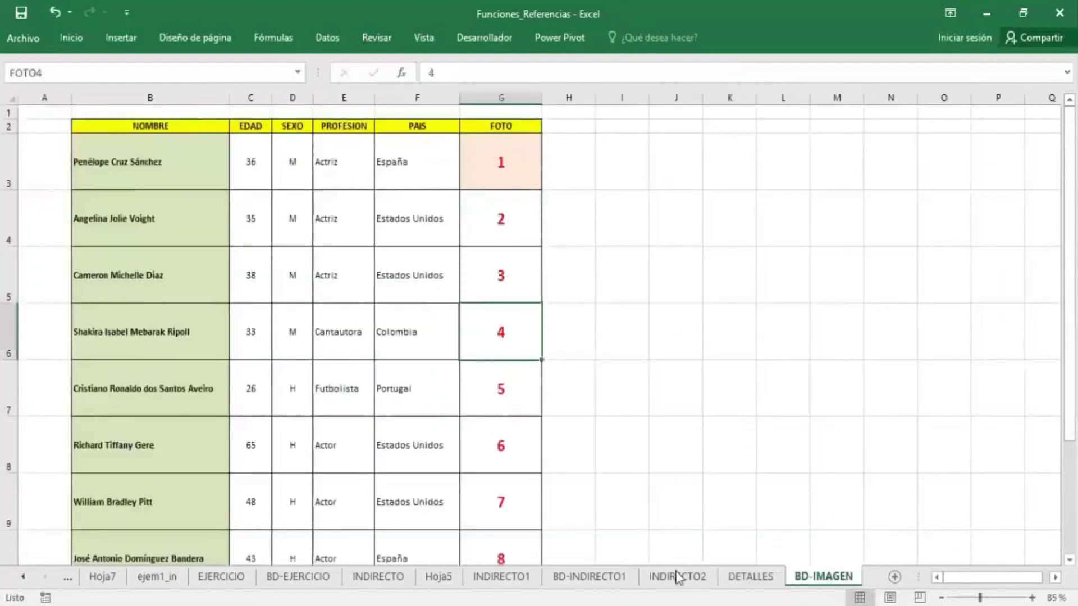
click(750, 577)
- Back on DETALLES, prefix "FOTO"& to the C7 formula so it shows FOTO6
double_click(365, 337)
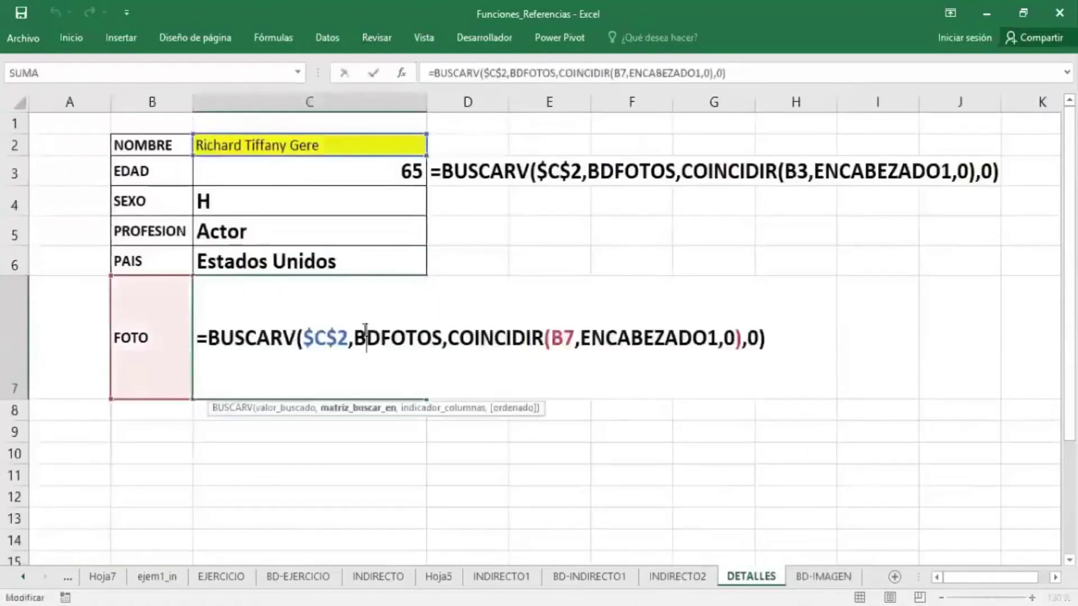
click(208, 338)
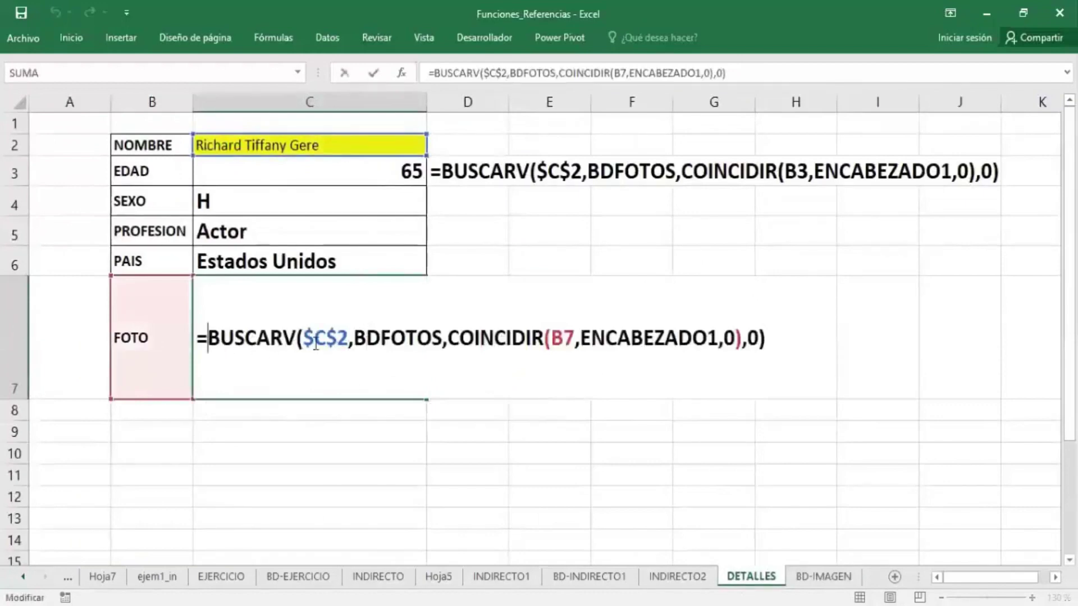
text("FO)
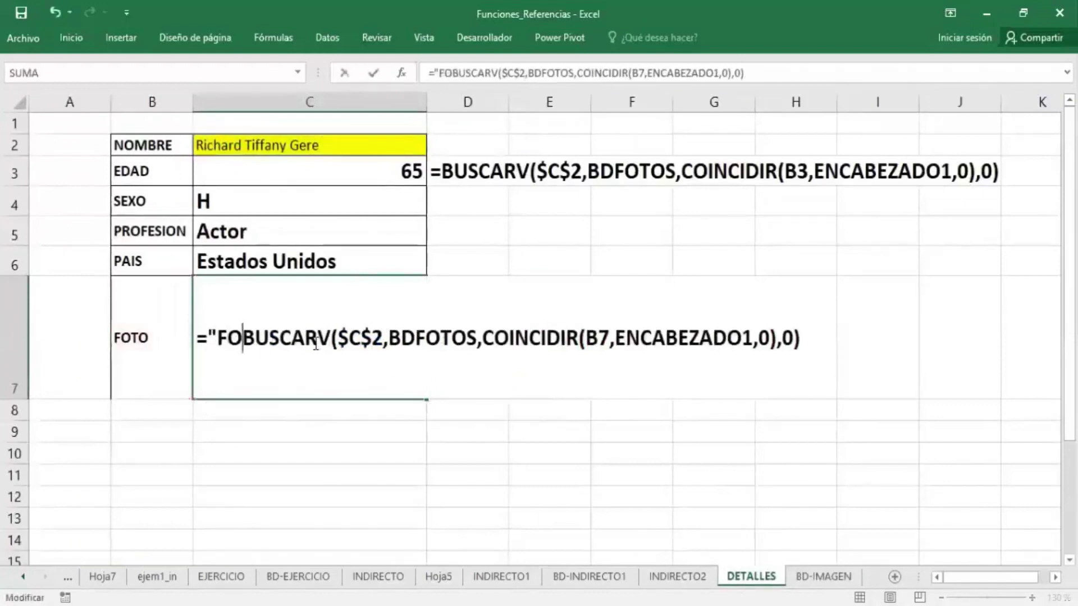
text(TO")
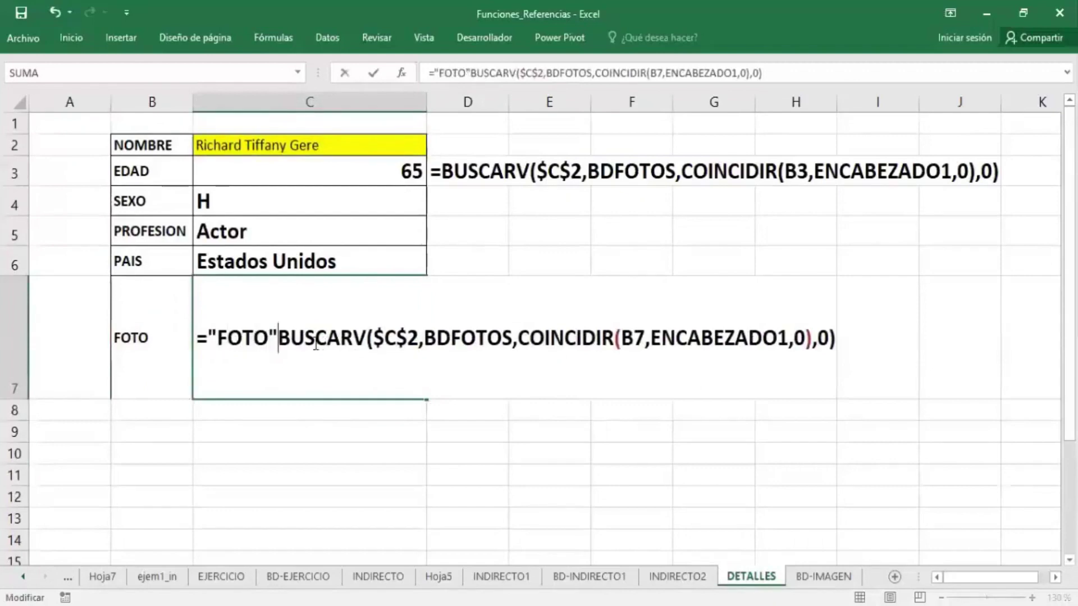
text(&)
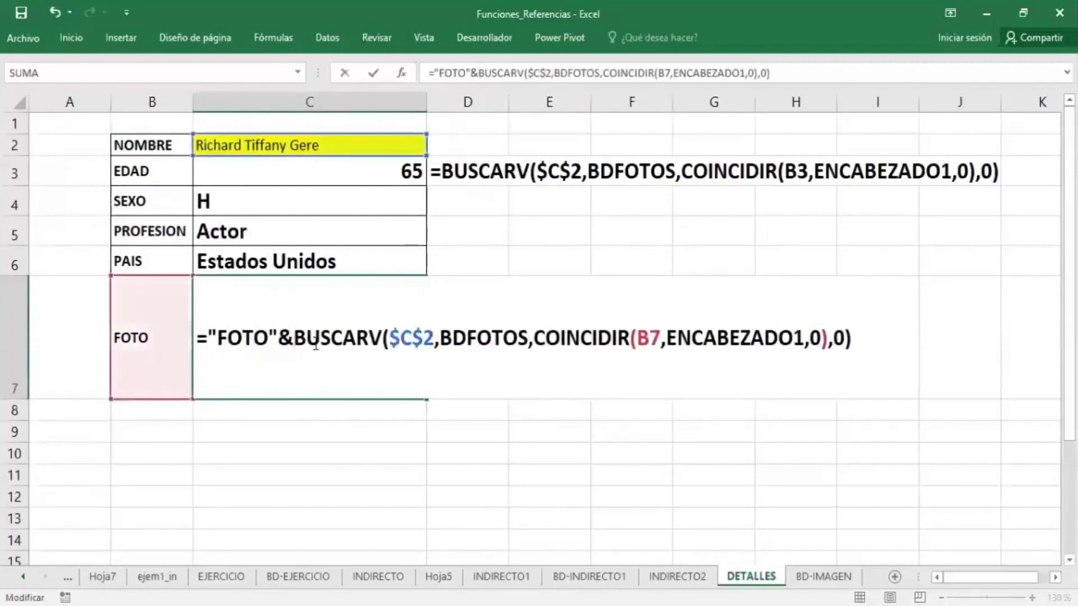
key(Return)
- Pick the second and fourth people in C2 to test the FOTO result
click(314, 343)
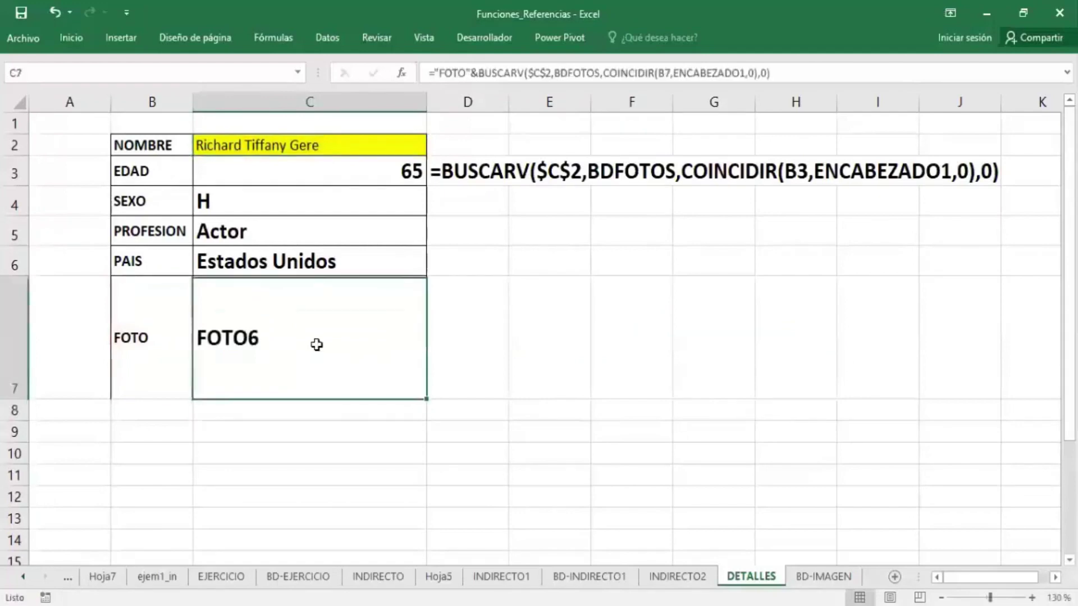
click(418, 146)
click(433, 149)
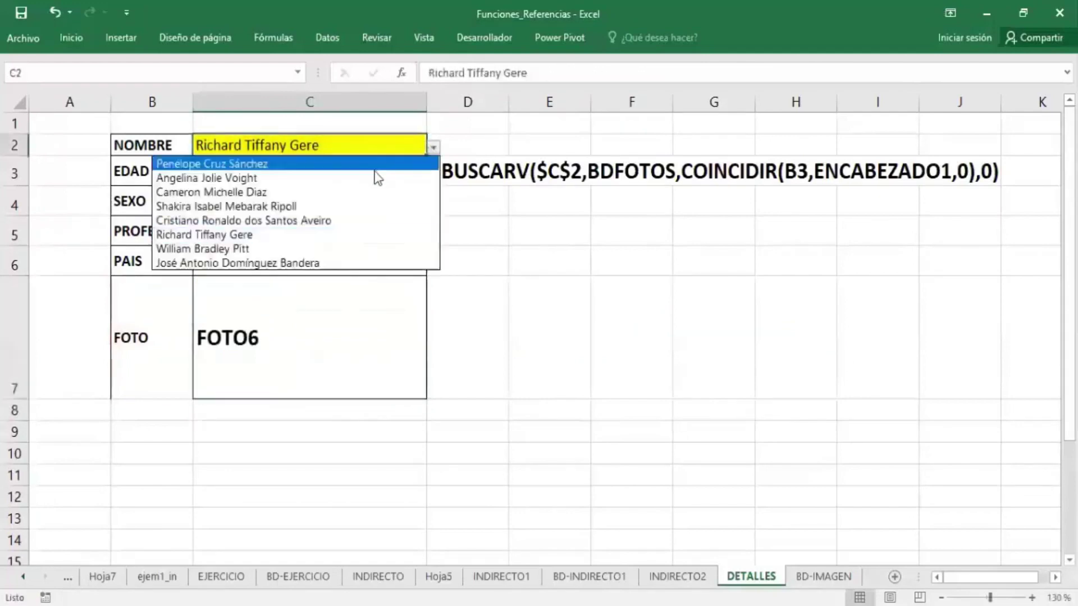
click(374, 175)
click(433, 148)
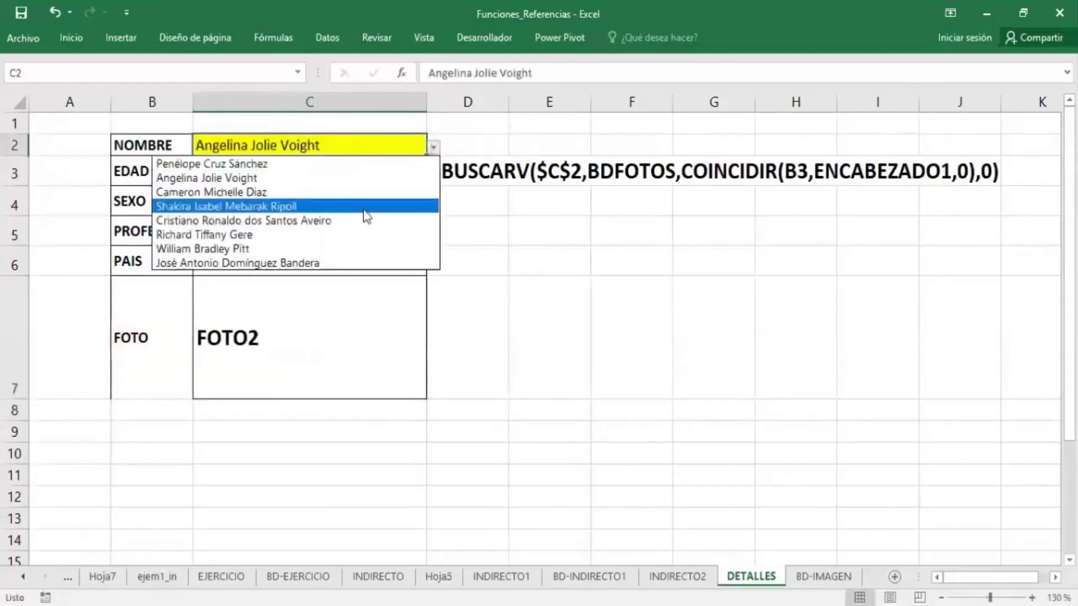
click(365, 212)
- Review the C7 FOTO formula and confirm it unchanged
click(298, 334)
double_click(298, 334)
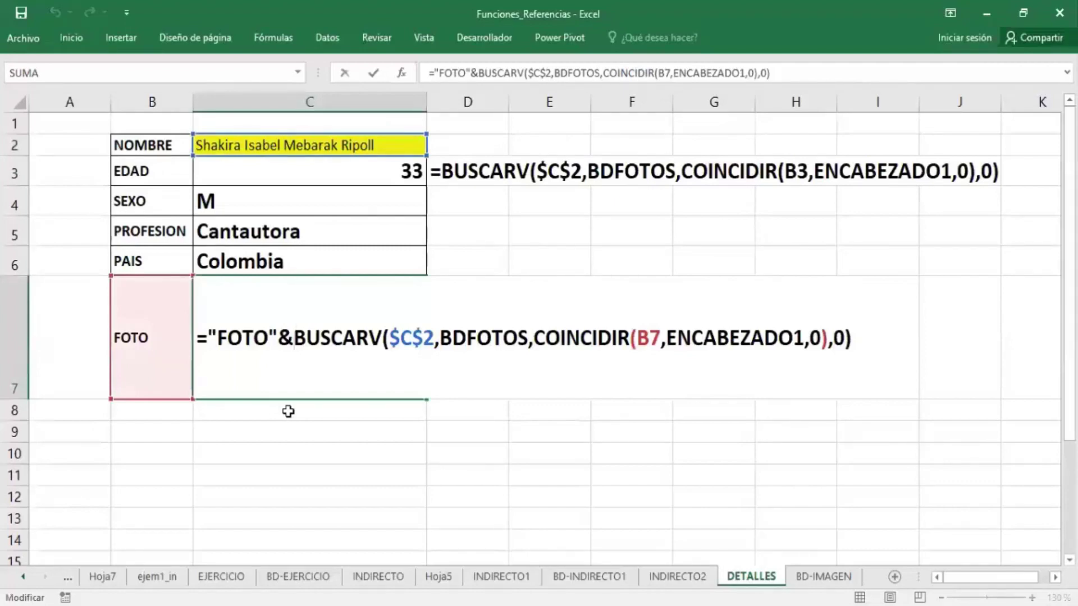
click(435, 343)
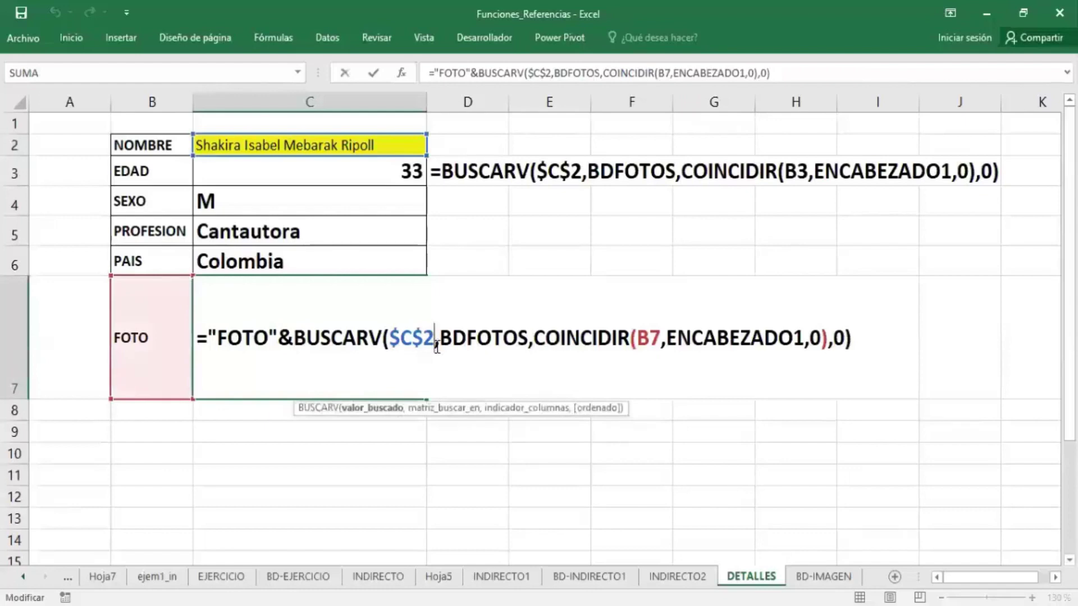
key(Return)
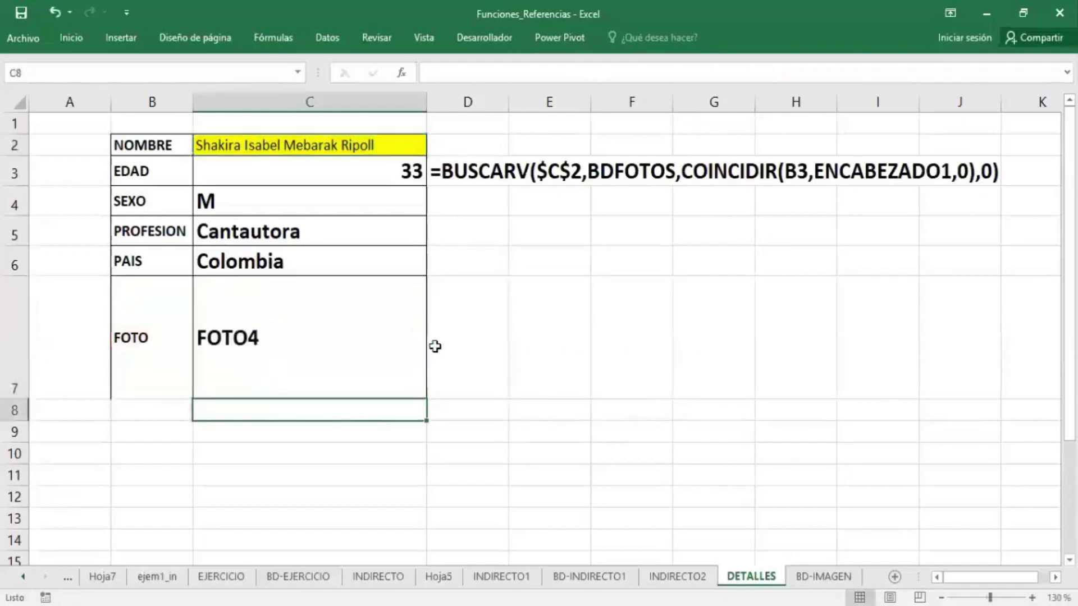
- Pick the third and sixth people to recheck FOTO, then go to BD-IMAGEN
click(415, 145)
click(434, 147)
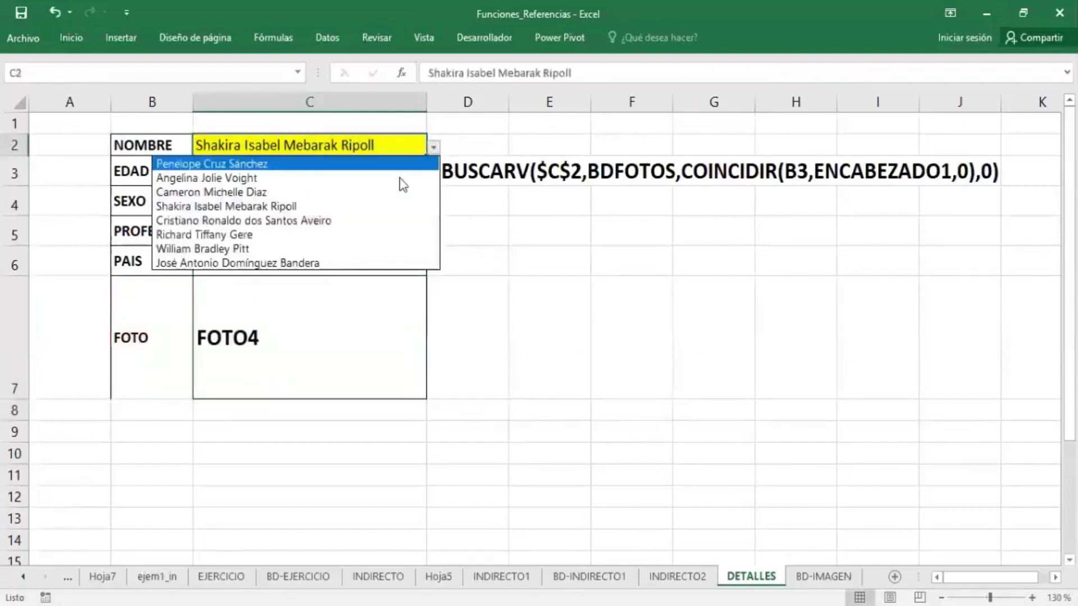
click(337, 195)
click(433, 147)
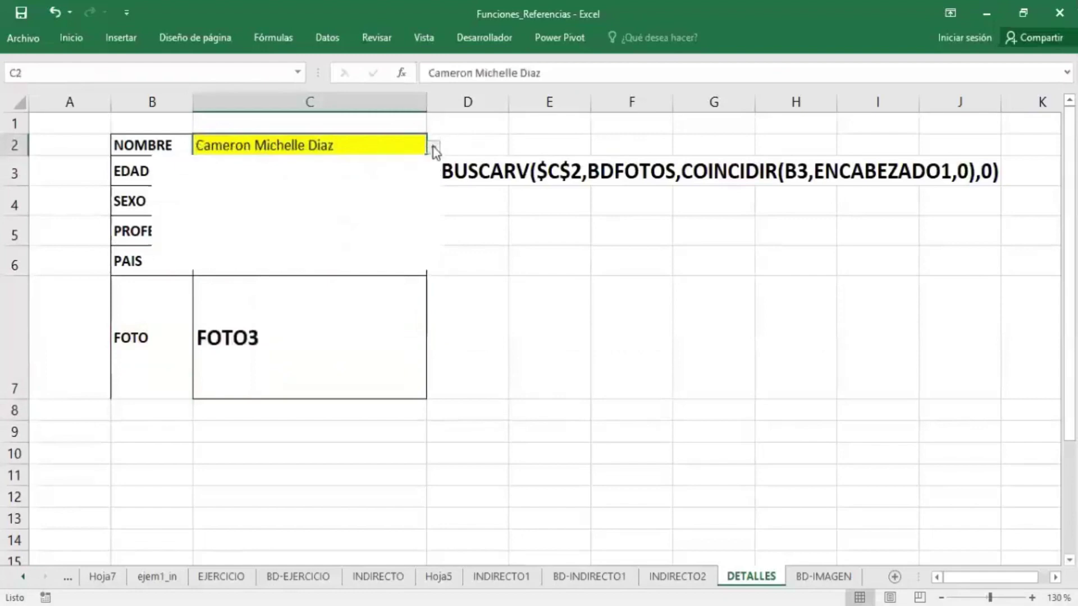
click(392, 230)
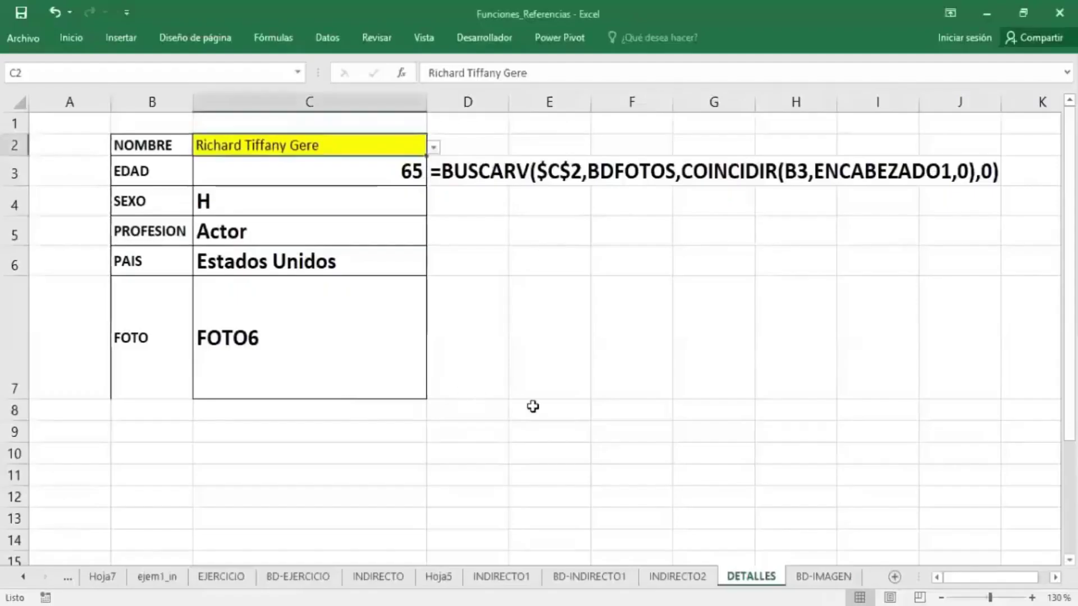
click(532, 407)
click(412, 354)
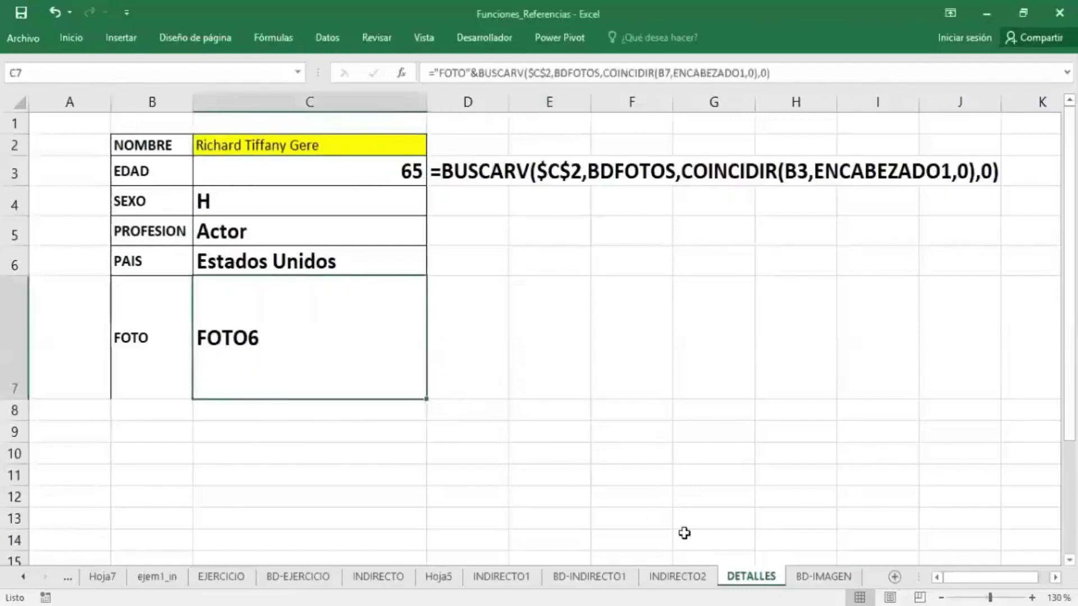
click(823, 577)
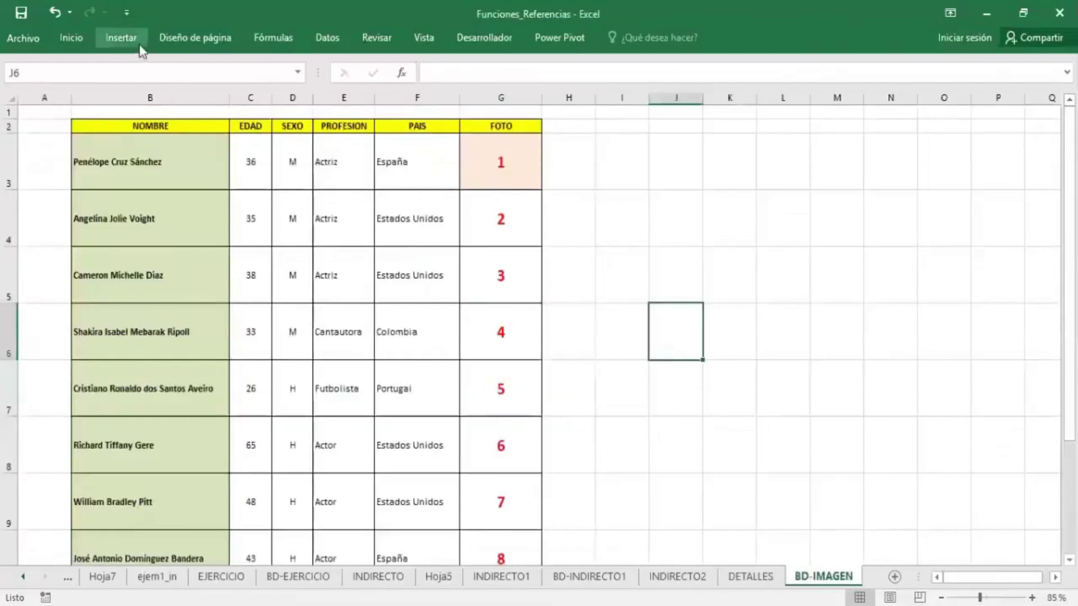
- Insert all photos from Escritorio > Excel Avanzado > FOTO via Insertar > Imágenes
click(121, 38)
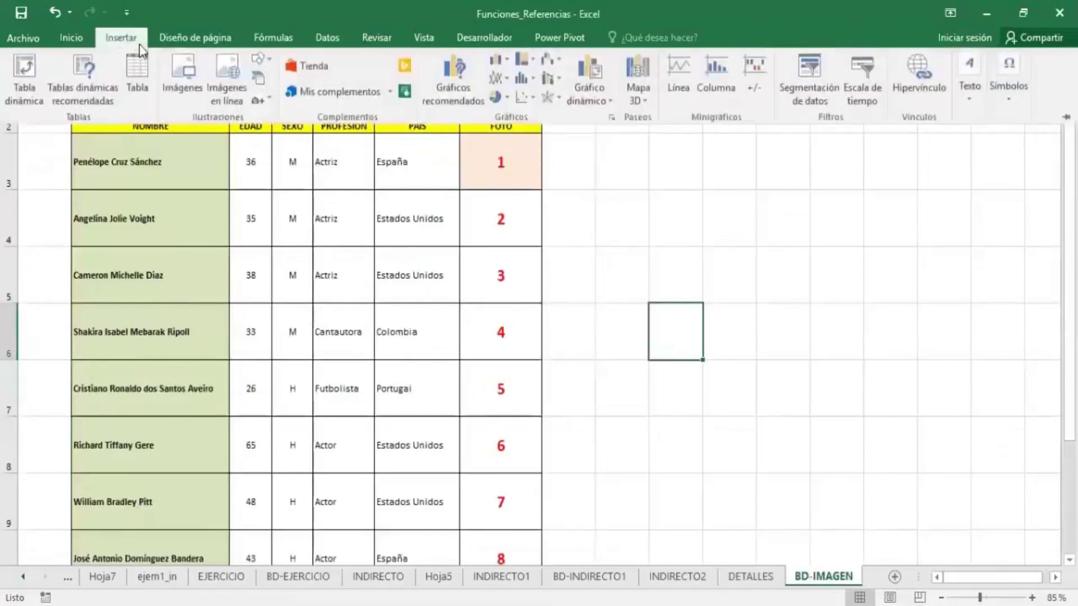
click(180, 103)
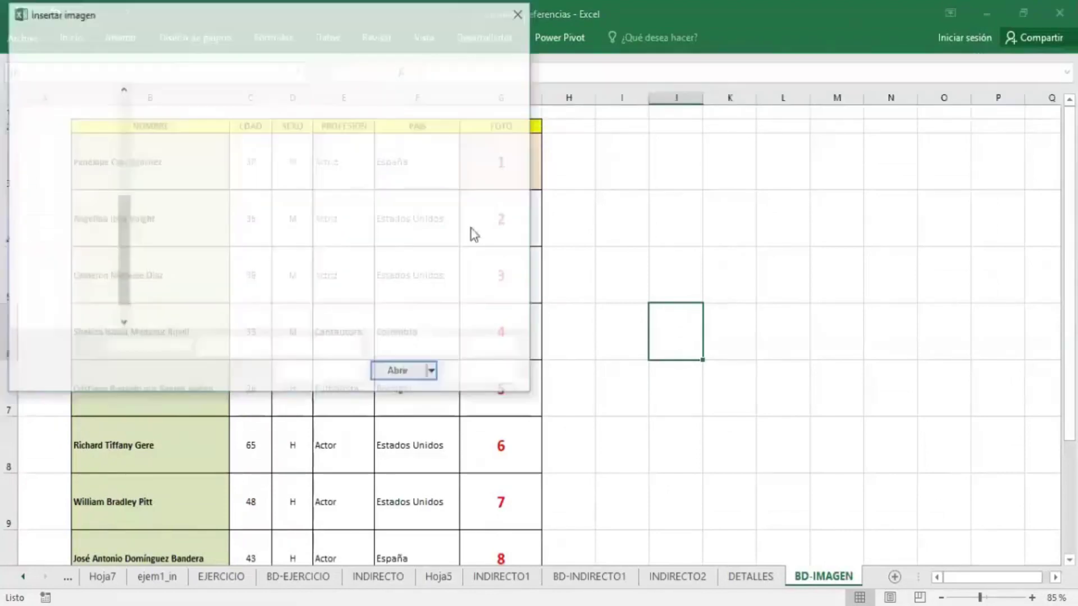
click(104, 183)
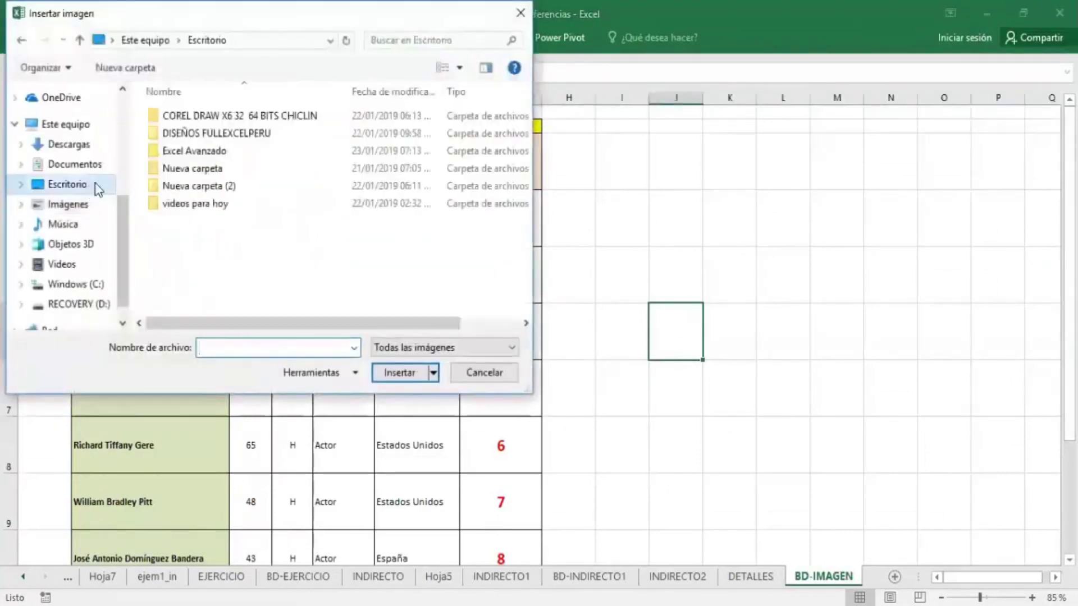
double_click(218, 153)
double_click(188, 114)
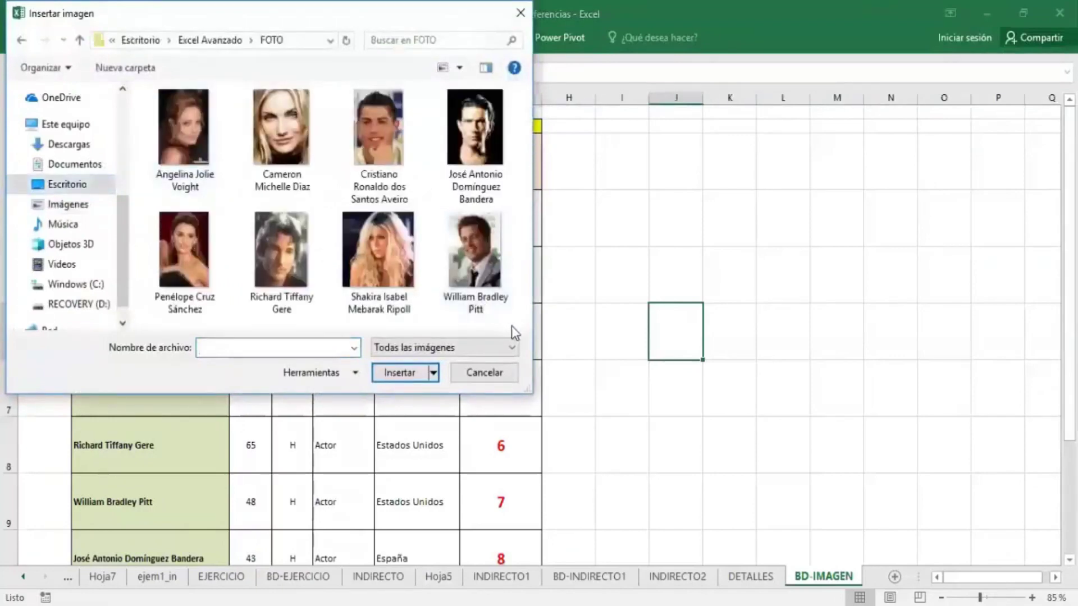
mouse_move(511, 325)
mouse_down()
mouse_move(173, 110)
mouse_move(508, 320)
mouse_up()
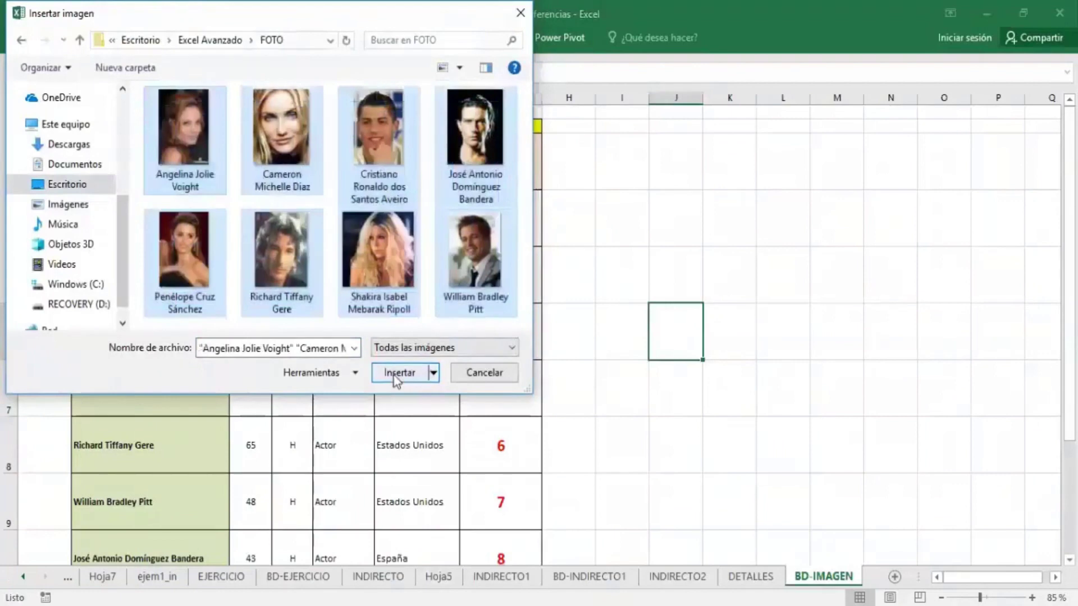
click(394, 376)
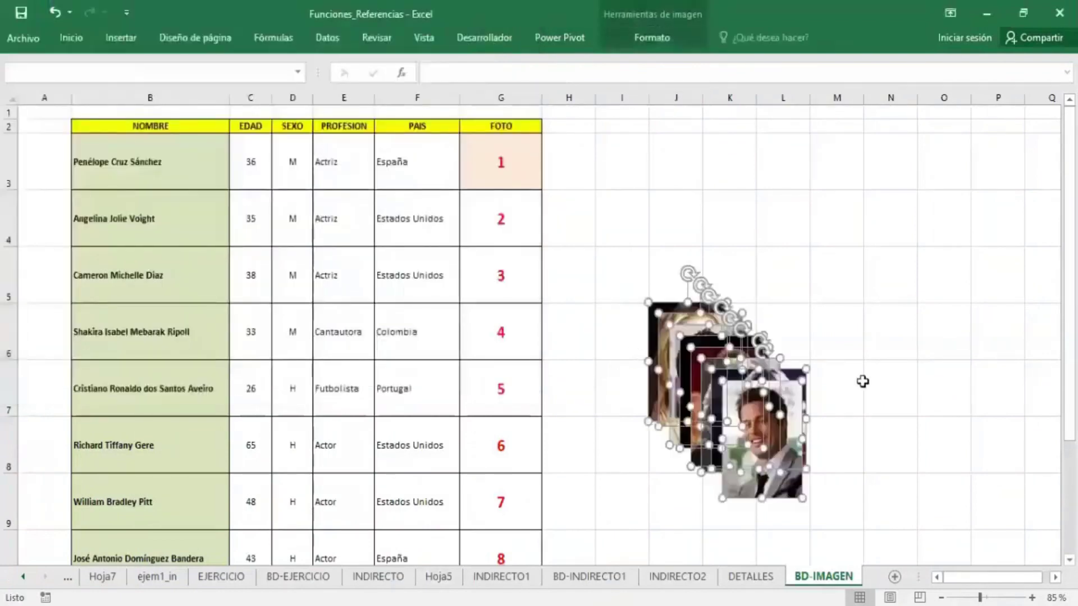
- Spread the stacked inserted photos out across columns I to O
click(907, 334)
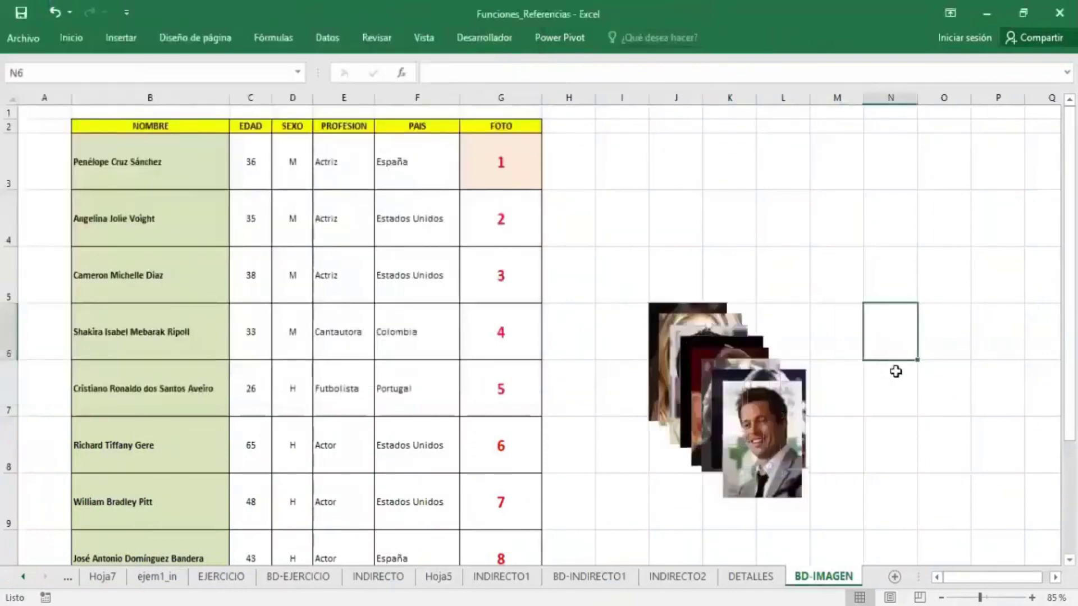
drag(763, 438, 901, 437)
mouse_move(763, 416)
mouse_down()
mouse_move(777, 476)
mouse_move(960, 318)
mouse_up()
drag(746, 387, 656, 337)
drag(735, 344, 678, 337)
drag(659, 457, 649, 486)
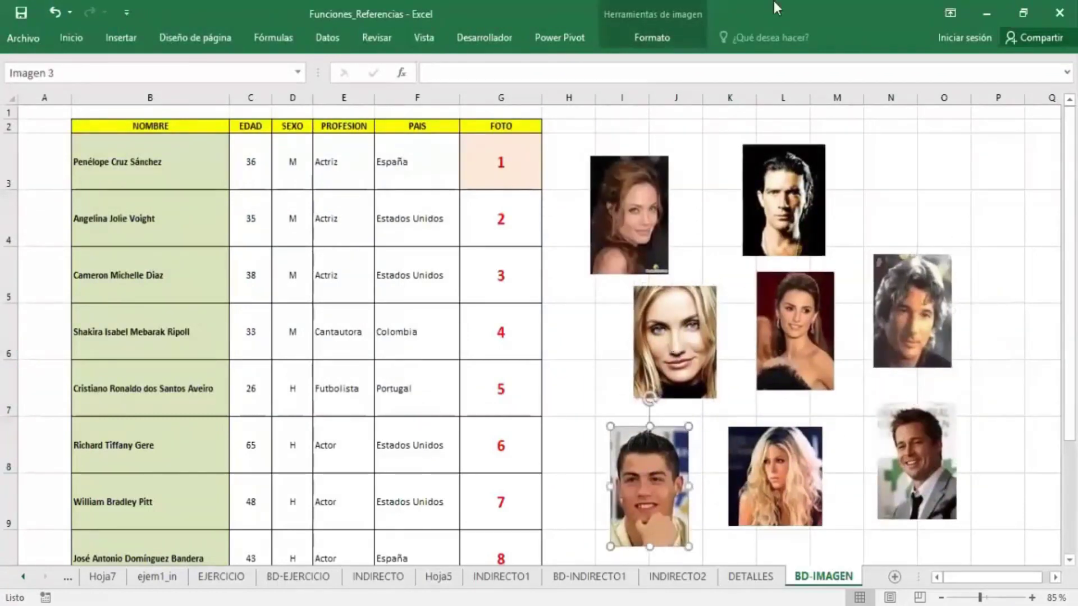
click(567, 314)
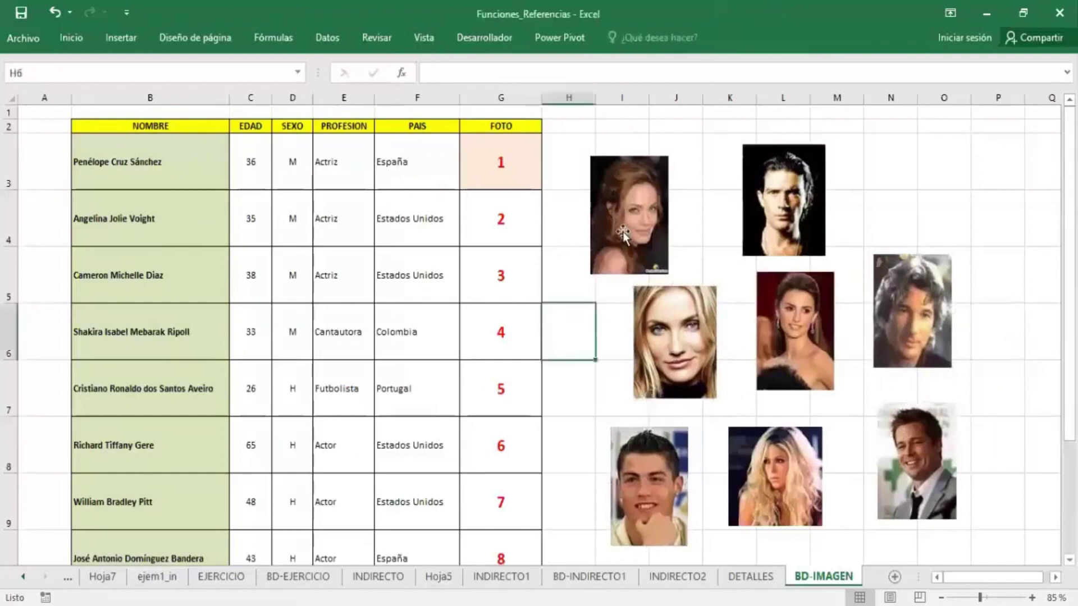
drag(620, 235, 635, 222)
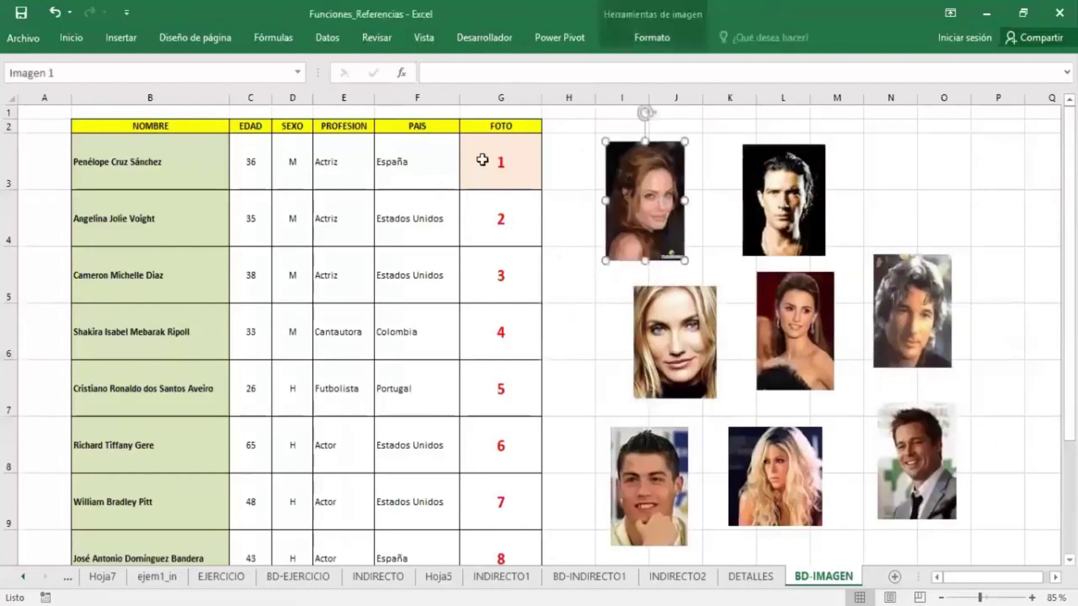
- Drag the row 3 actress's photo (Imagen 5) into the FOTO column at cell G3
click(481, 160)
click(802, 310)
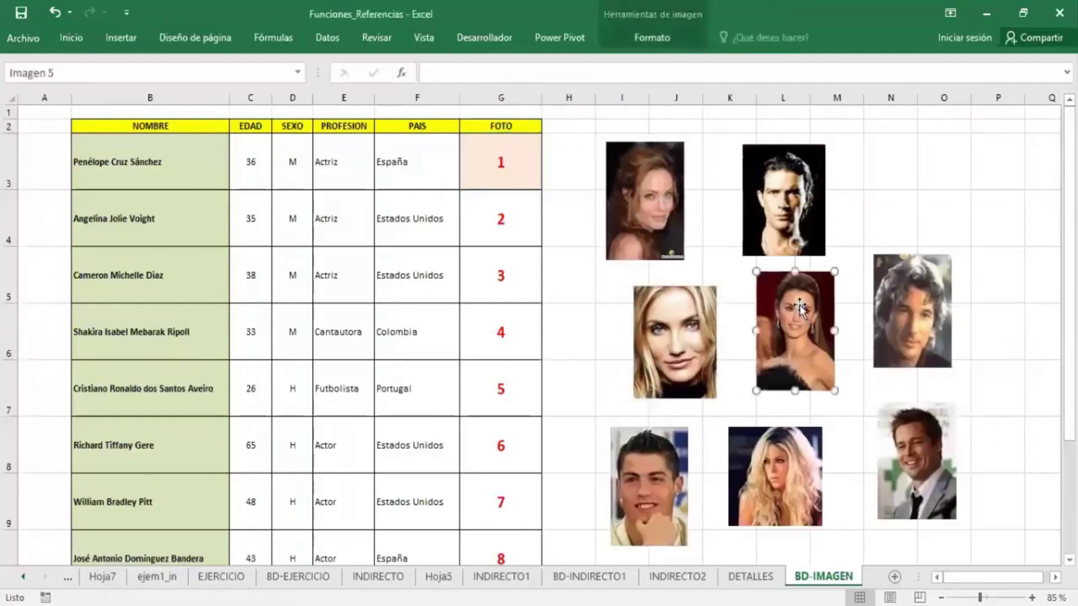
mouse_move(800, 308)
mouse_down()
mouse_move(541, 320)
mouse_move(504, 209)
mouse_up()
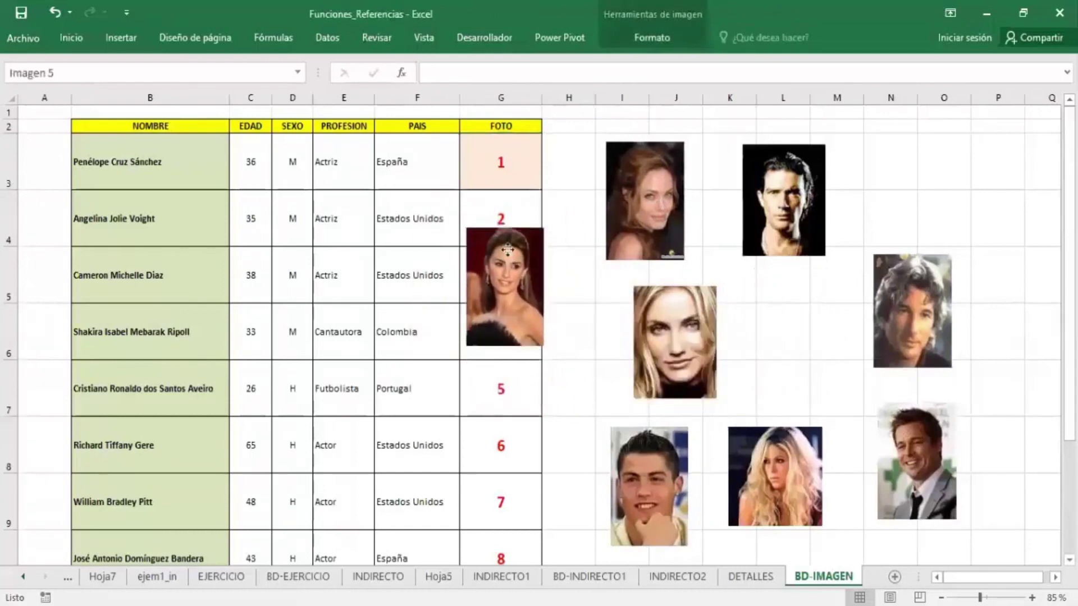
mouse_move(503, 209)
mouse_down()
mouse_move(504, 171)
mouse_move(569, 283)
mouse_move(562, 261)
mouse_up()
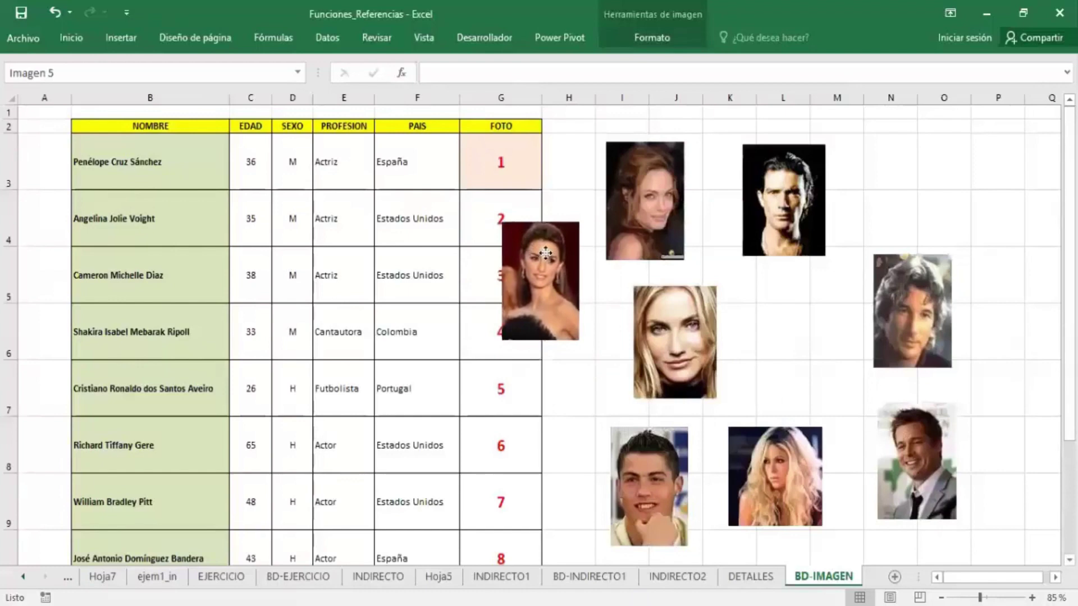
mouse_move(545, 254)
mouse_down()
mouse_move(511, 232)
mouse_move(526, 175)
mouse_up()
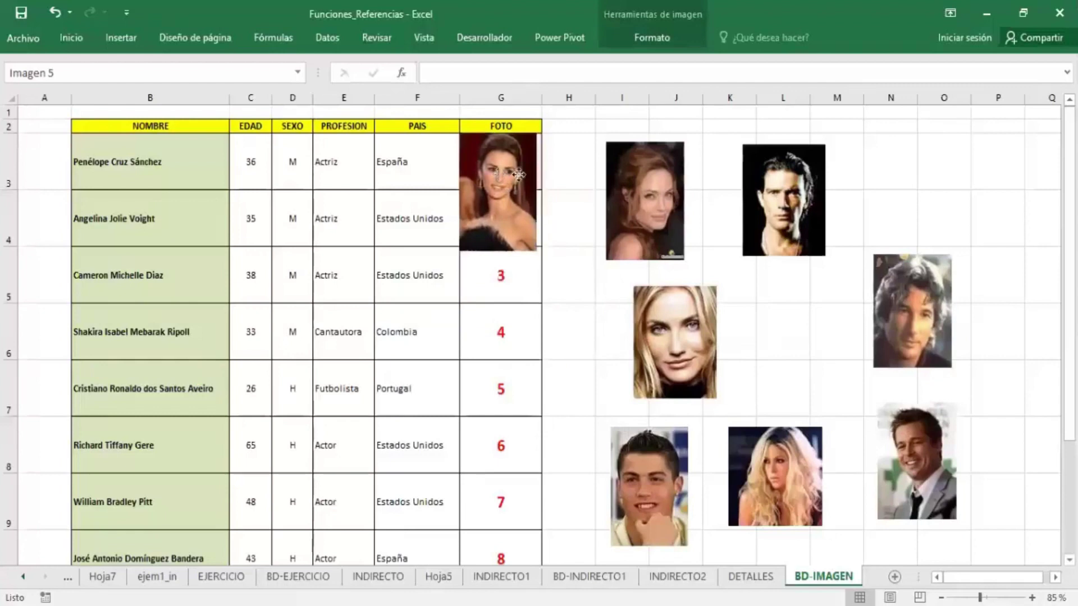
- Trim the first photo so it fits exactly within cell G3
drag(502, 175, 496, 176)
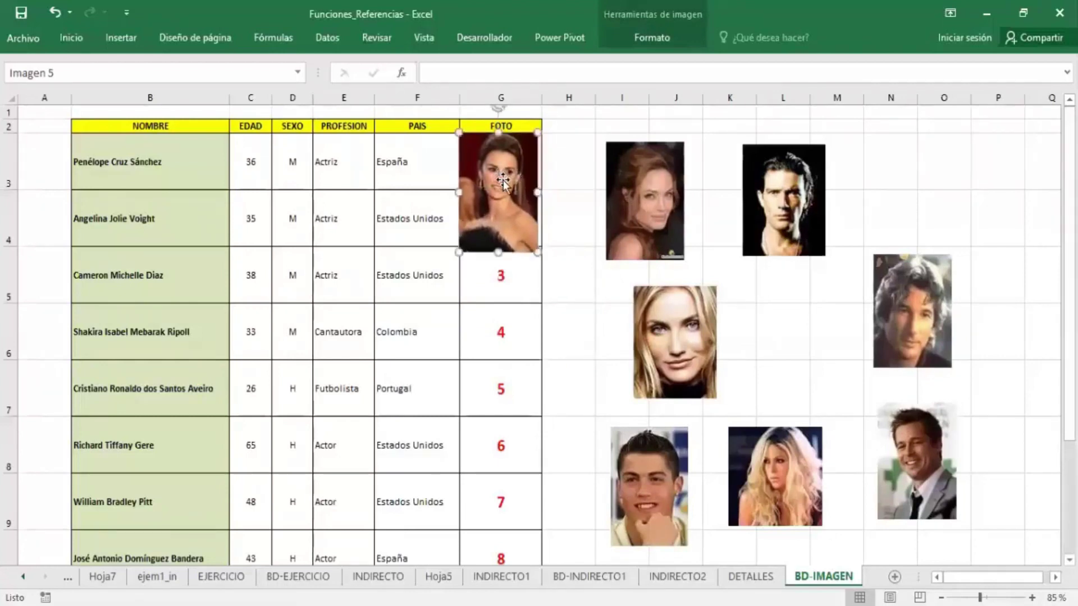
drag(498, 254, 498, 190)
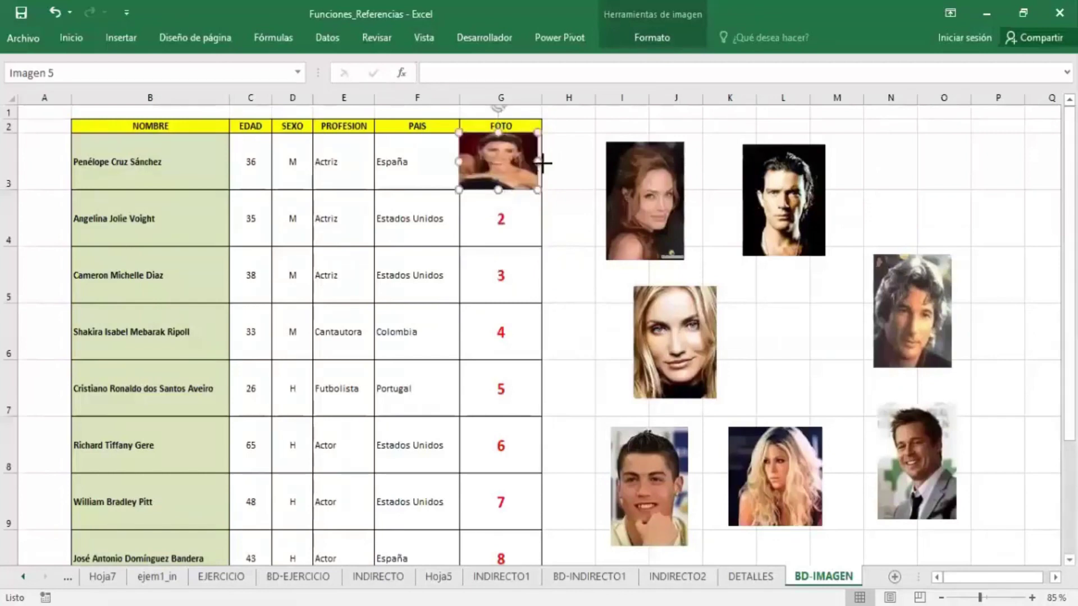
click(589, 275)
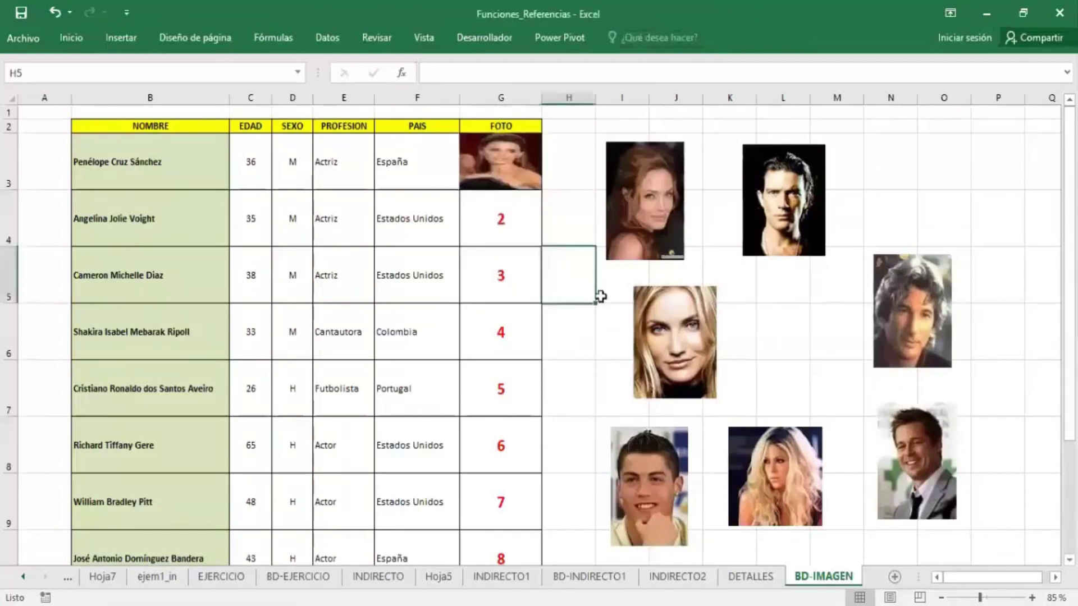
- Move Imagen 1 into cell G4 and resize it to fill the cell
click(641, 198)
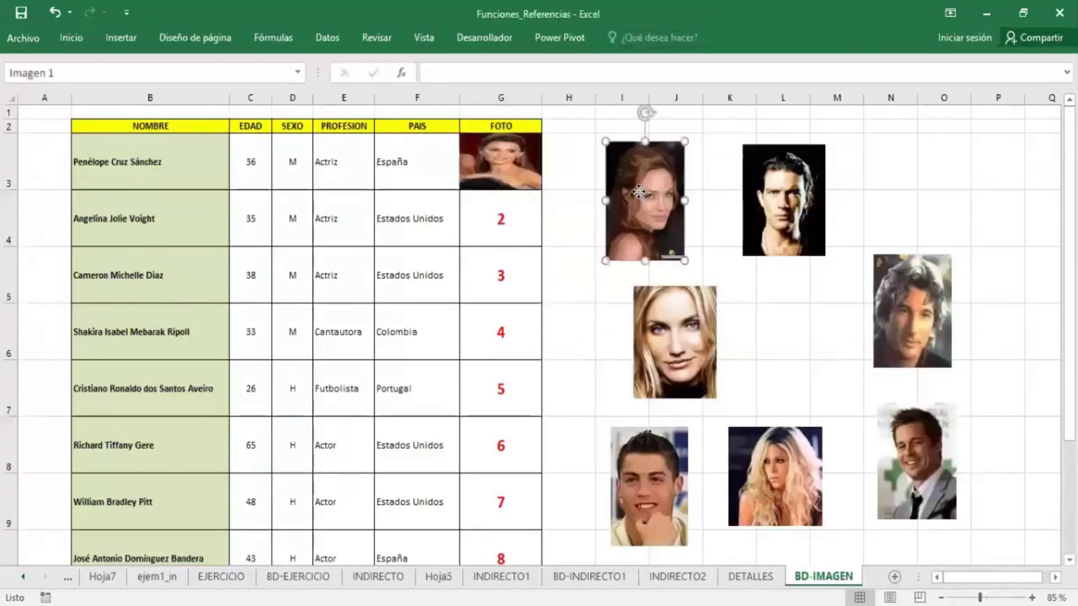
drag(638, 192, 572, 237)
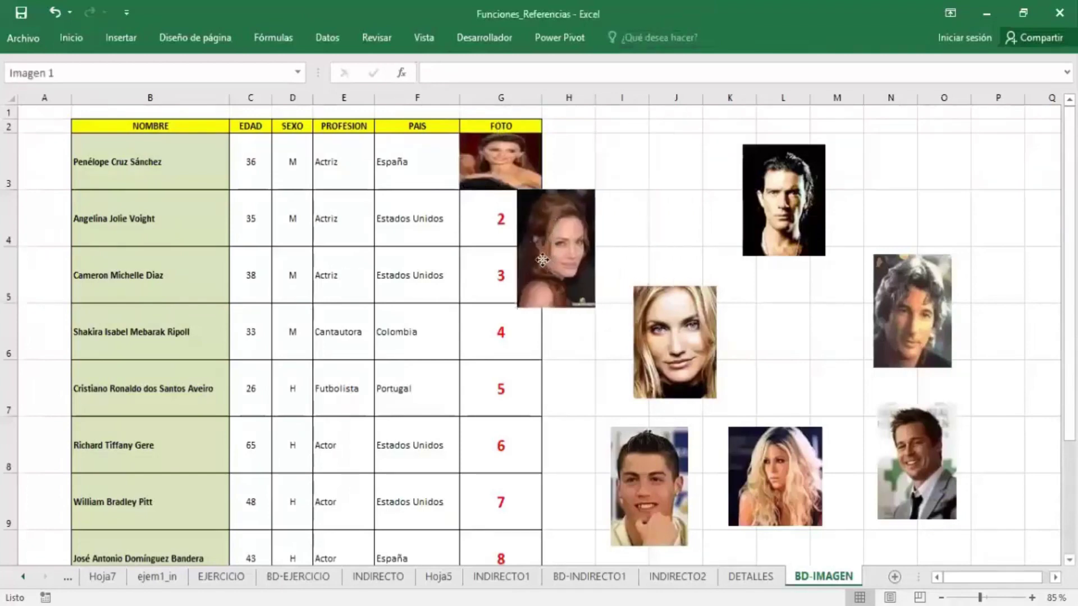
drag(571, 236, 473, 260)
drag(495, 307, 495, 245)
drag(538, 217, 542, 218)
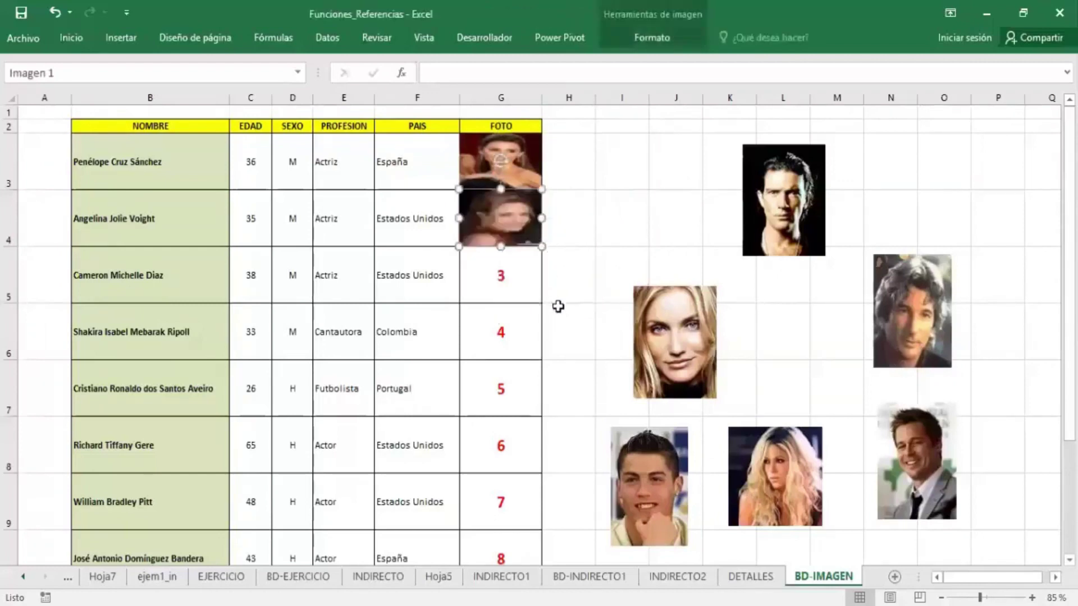
click(558, 306)
- Move Imagen 2 into cell G5 and resize it to fit
click(685, 326)
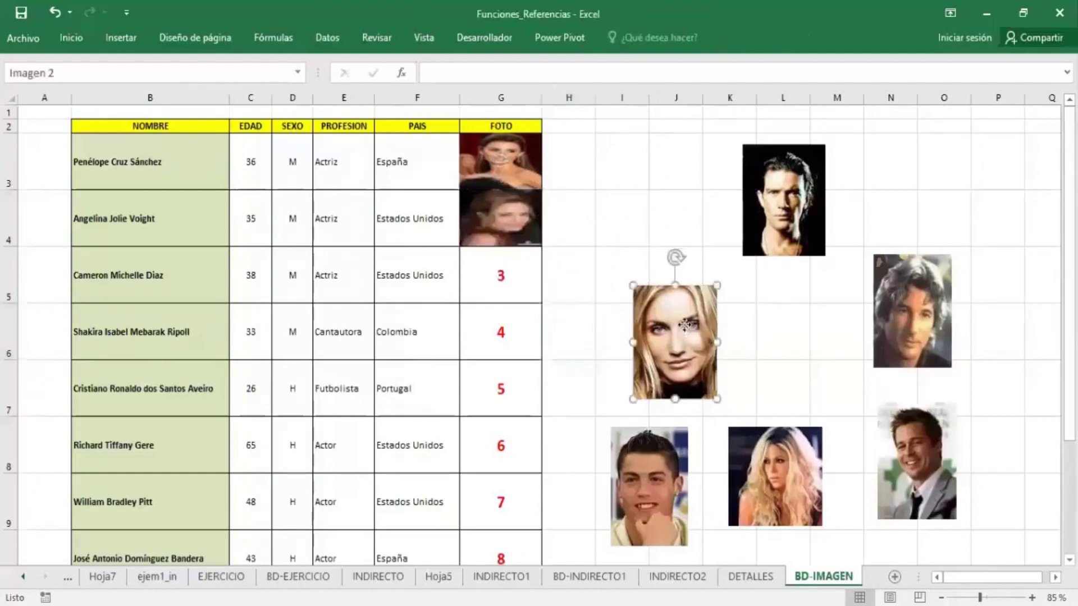
mouse_move(683, 326)
mouse_down()
mouse_move(661, 303)
mouse_move(471, 303)
mouse_up()
drag(499, 359, 500, 304)
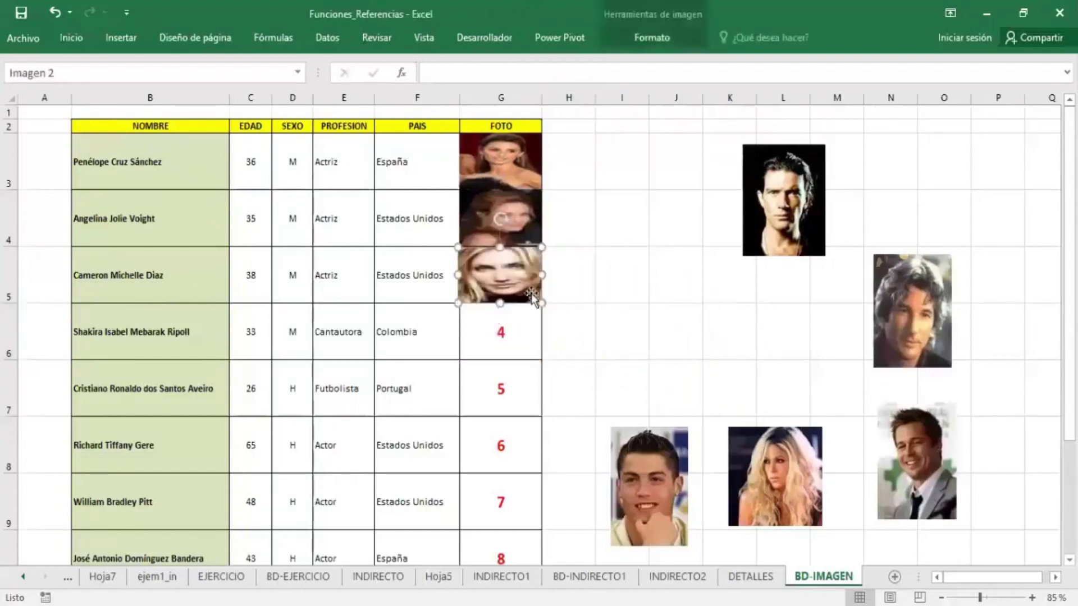
mouse_move(541, 275)
mouse_down()
mouse_move(594, 275)
mouse_move(542, 275)
mouse_up()
mouse_move(501, 247)
mouse_down()
mouse_move(501, 190)
mouse_move(500, 246)
mouse_up()
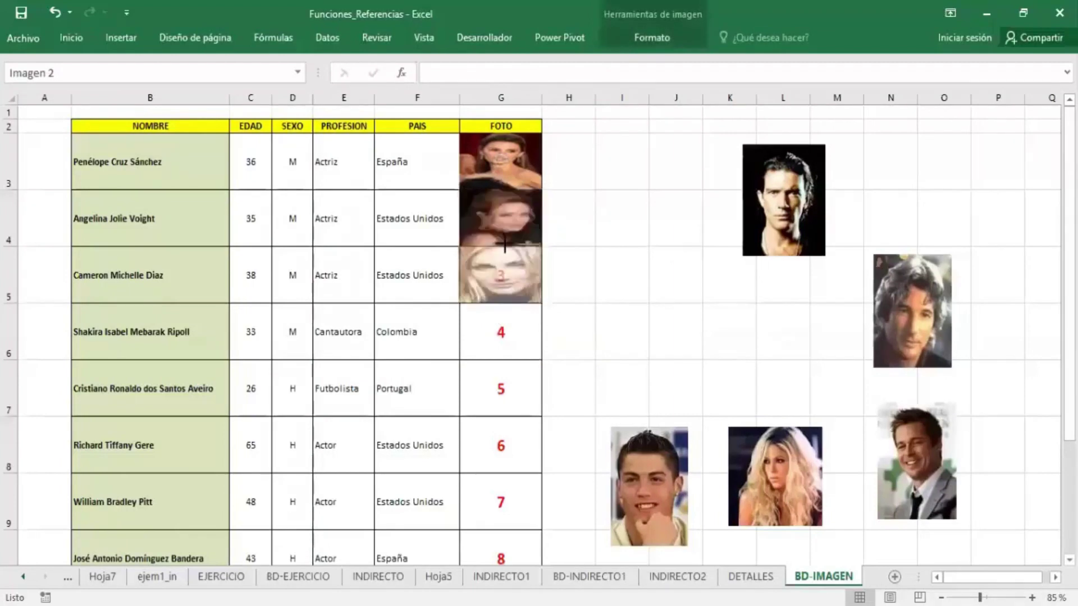
click(610, 281)
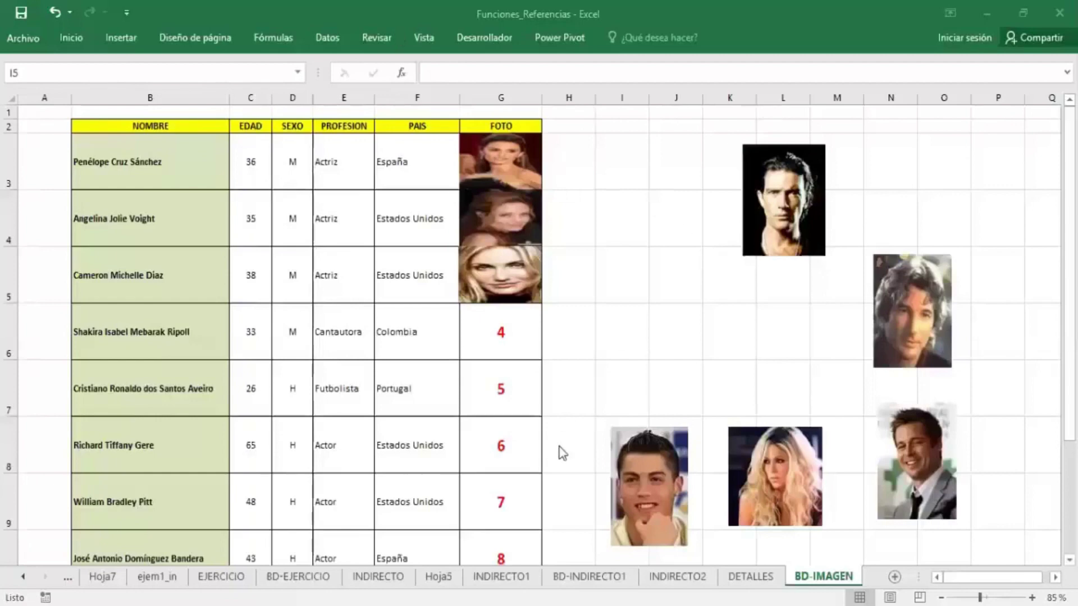
- Place the row 6 and row 7 photos in G6 and G7, sized to their rows
mouse_move(778, 469)
mouse_down()
mouse_move(596, 400)
mouse_move(510, 346)
mouse_up()
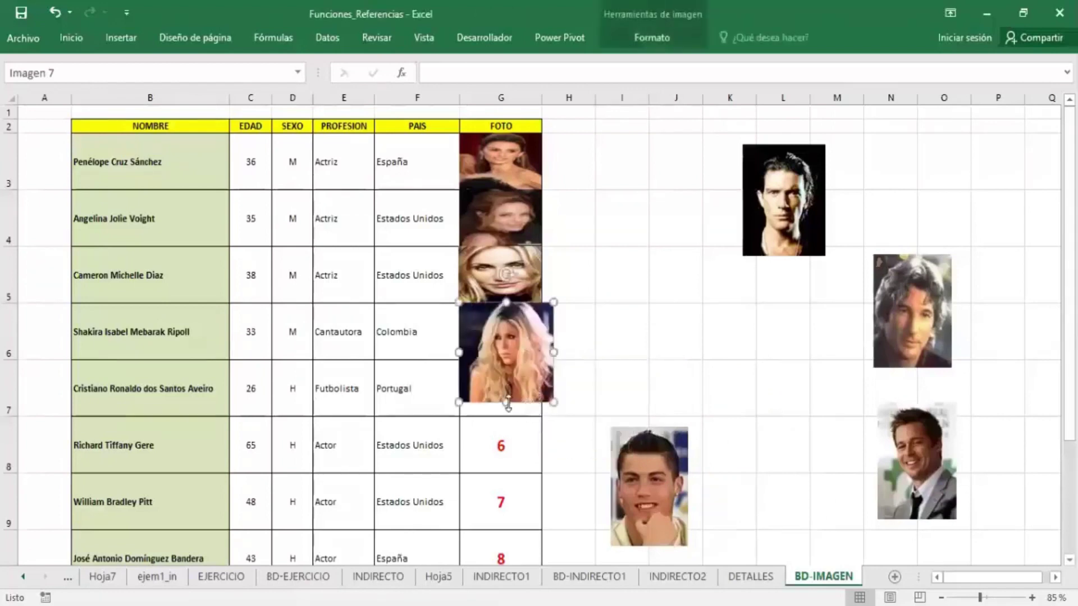
drag(506, 402, 506, 360)
drag(547, 331, 542, 332)
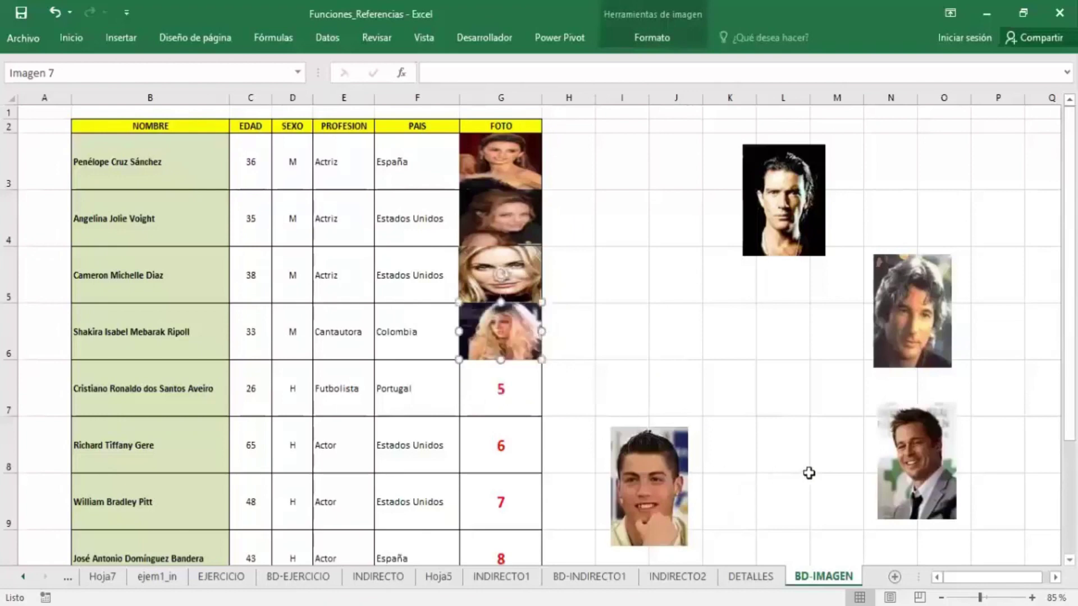
drag(633, 471, 479, 403)
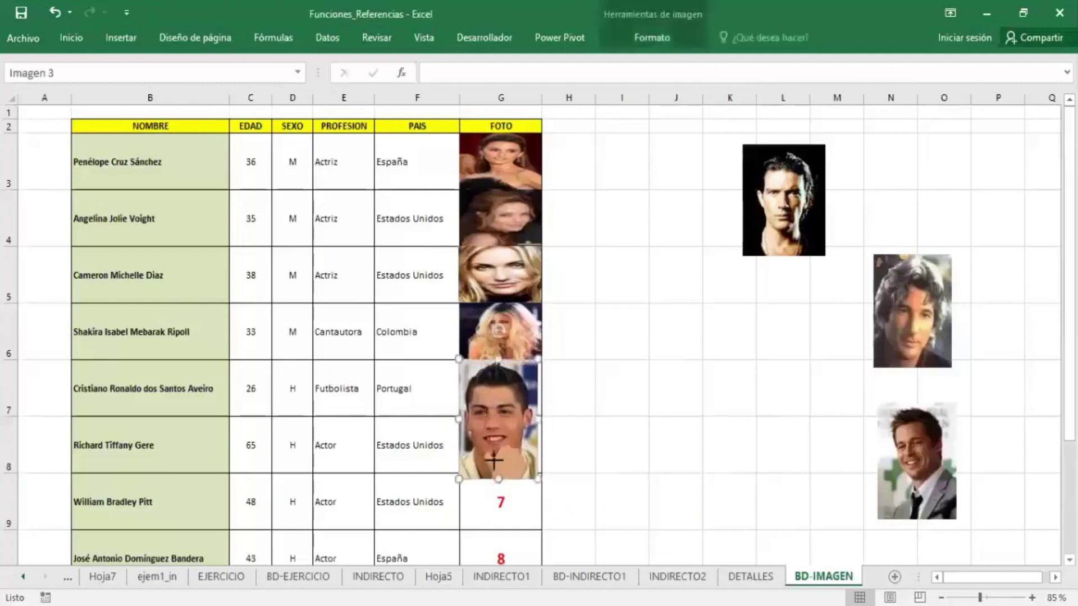
drag(498, 478, 498, 416)
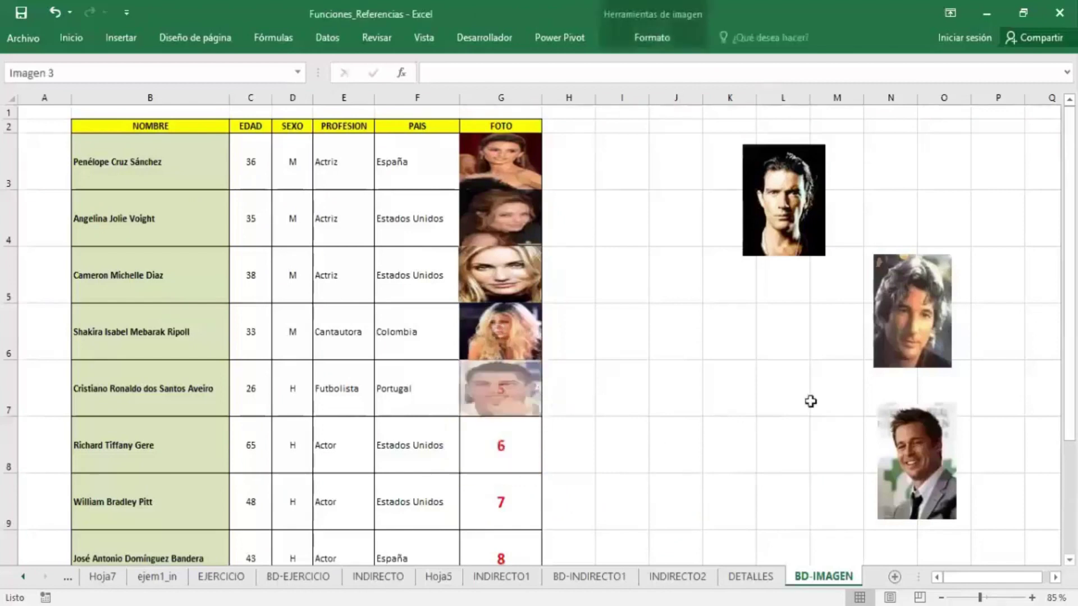
- Place the remaining photos in G8, G9 and G10, fitting each to its cell
click(903, 317)
mouse_move(903, 317)
mouse_down()
mouse_move(484, 495)
mouse_move(498, 473)
mouse_up()
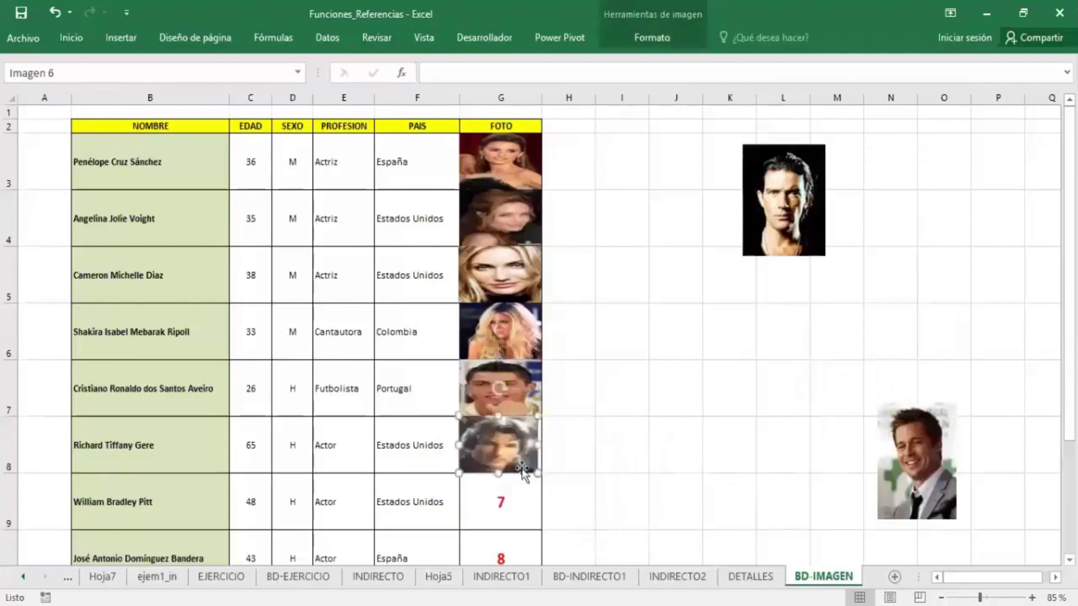
click(673, 499)
mouse_move(907, 483)
mouse_down()
mouse_move(536, 486)
mouse_move(489, 468)
mouse_move(499, 445)
mouse_up()
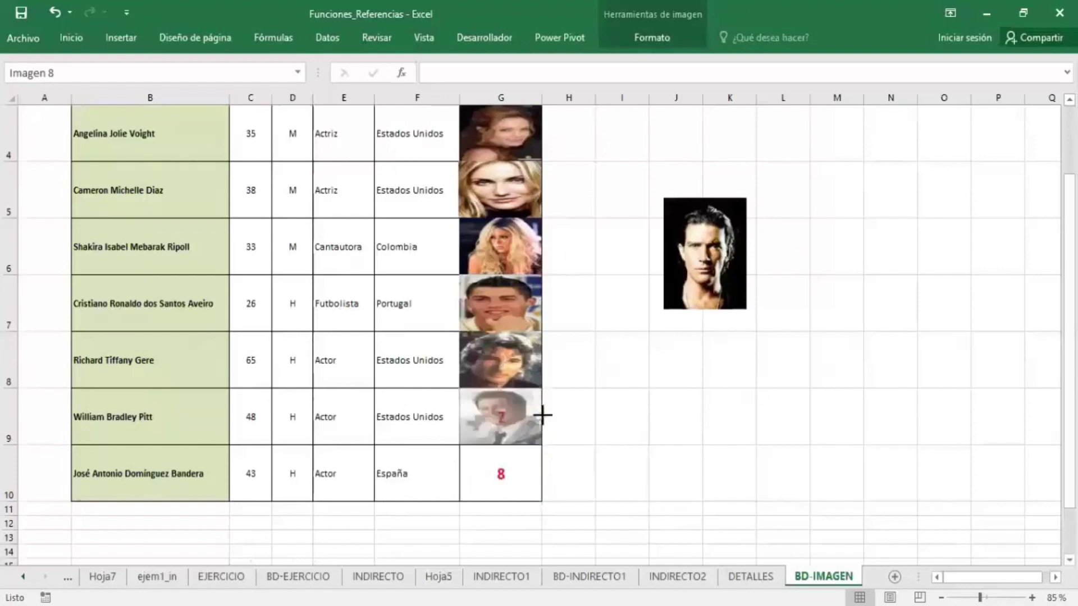
mouse_move(671, 304)
mouse_down()
mouse_move(650, 405)
mouse_move(598, 499)
mouse_move(506, 497)
mouse_up()
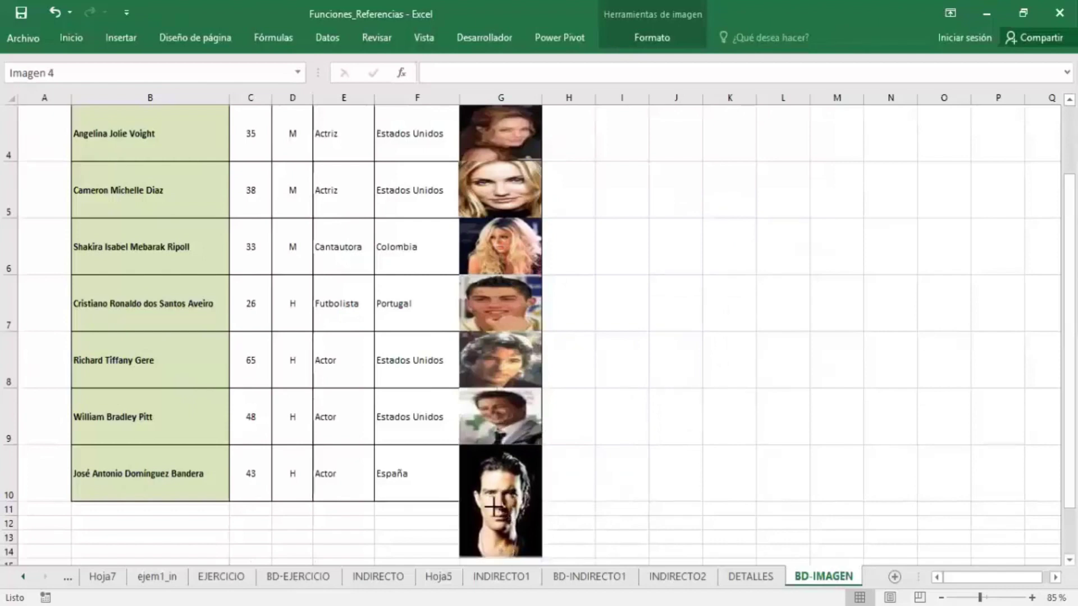
drag(500, 556, 497, 502)
mouse_move(543, 473)
mouse_down()
mouse_move(649, 474)
mouse_move(542, 474)
mouse_up()
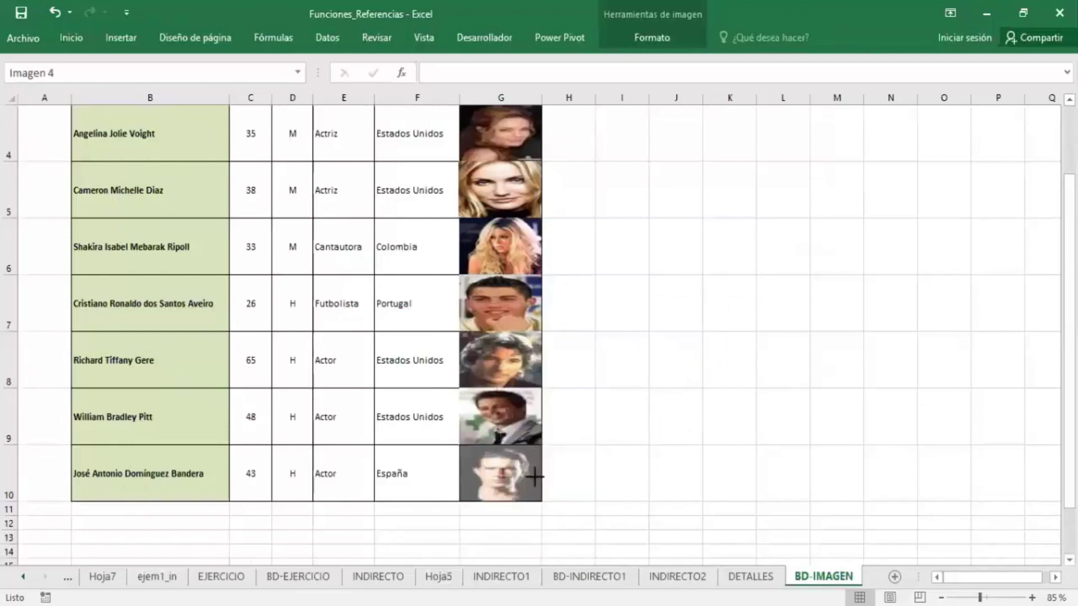
click(657, 427)
scroll(572, 349, up, 1)
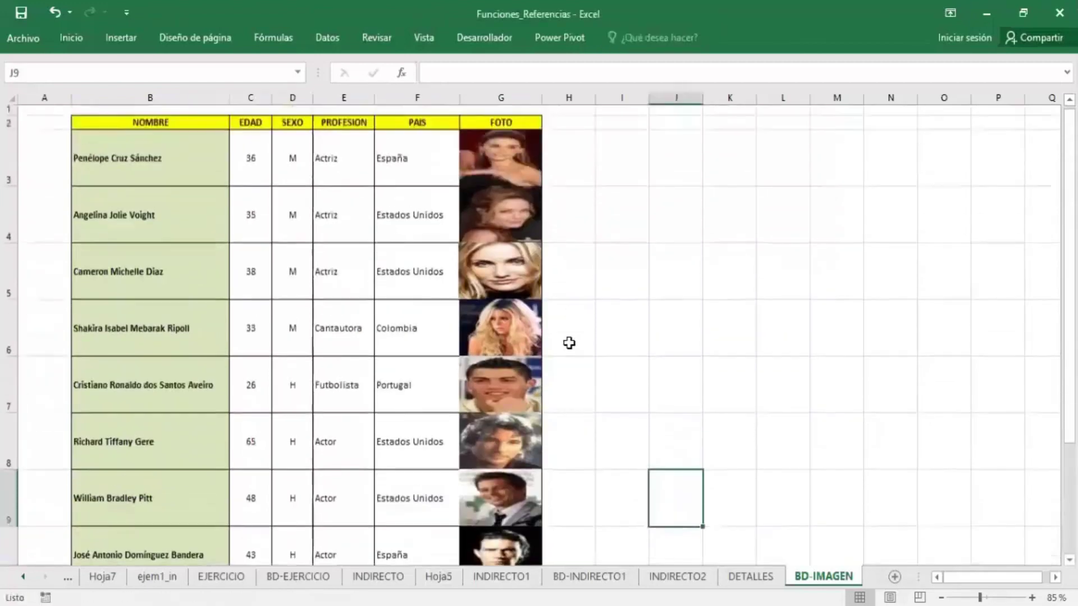
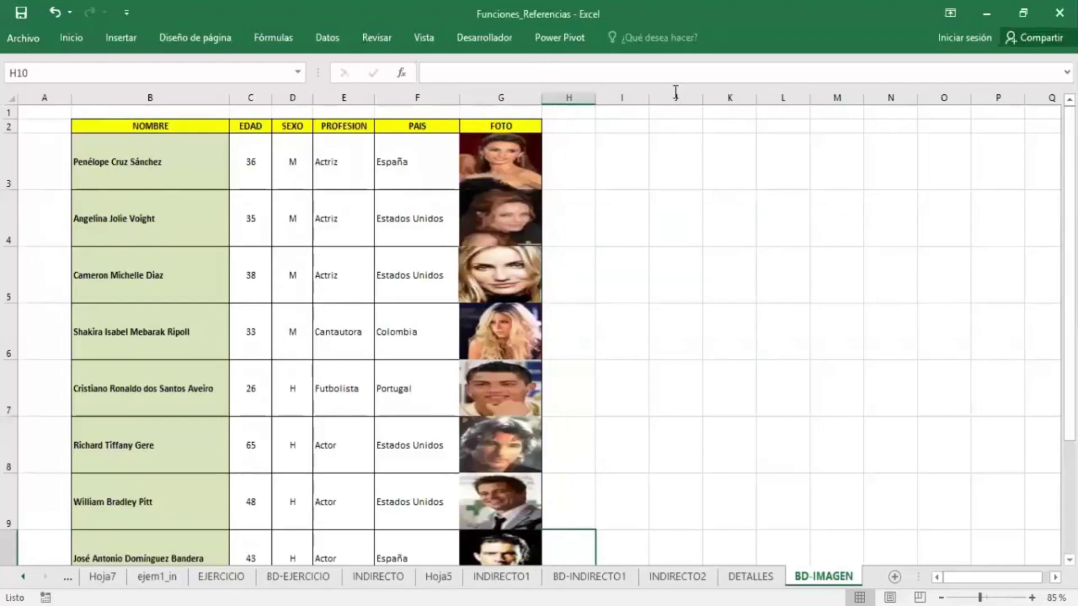
- On the DETALLES sheet, fill the FOTO cell C7 with pink
click(569, 335)
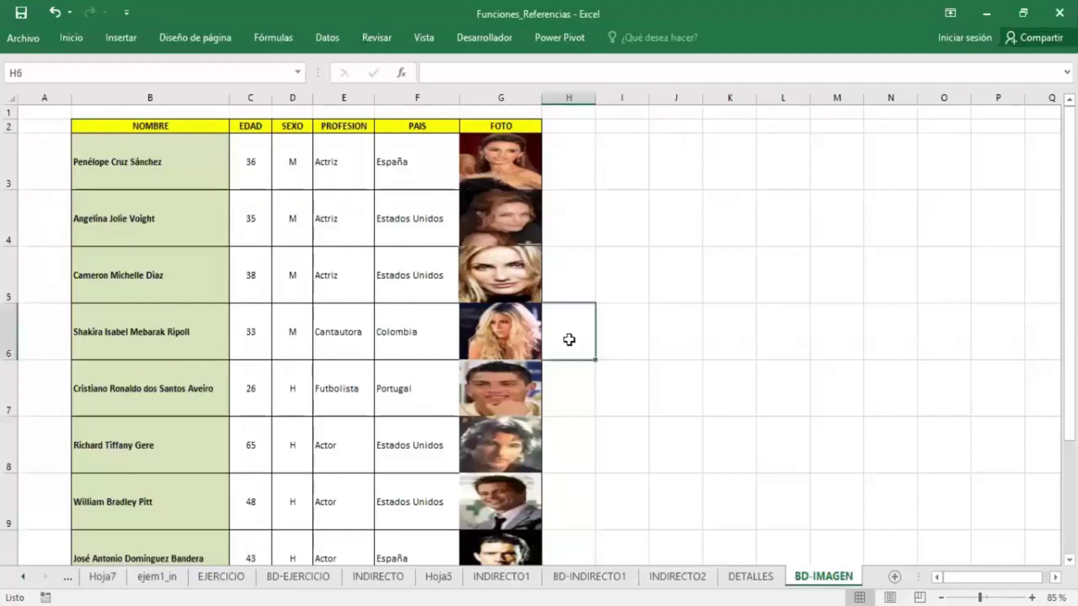
click(751, 577)
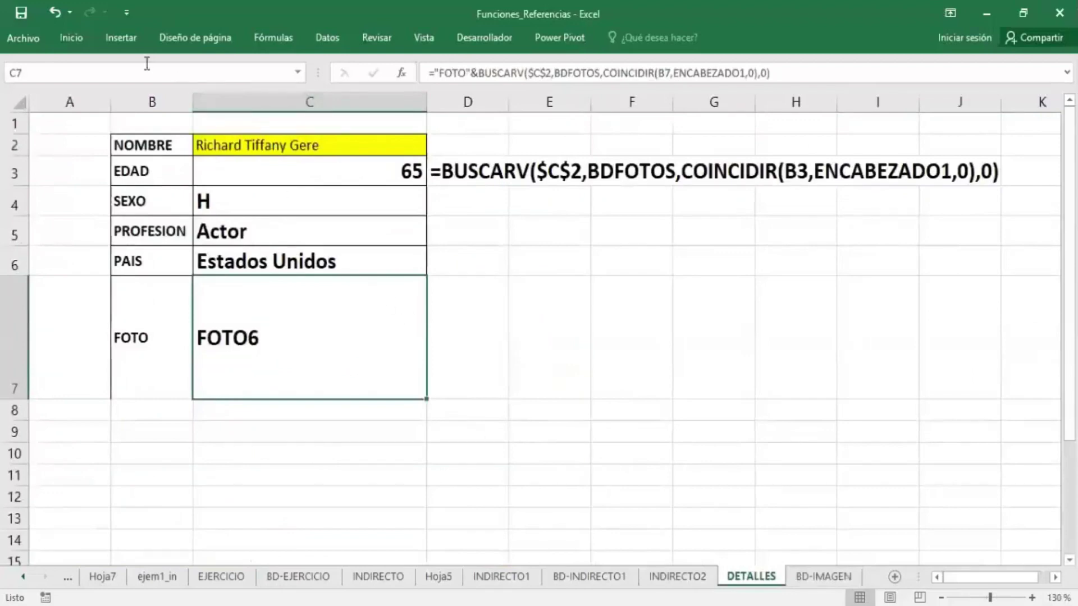
click(72, 38)
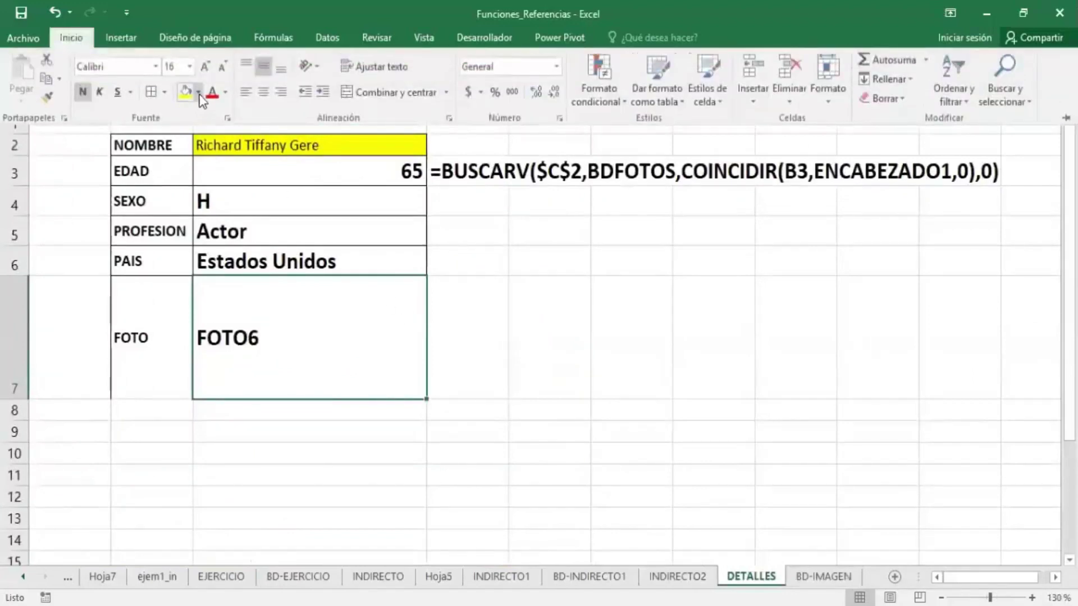
click(198, 92)
click(253, 156)
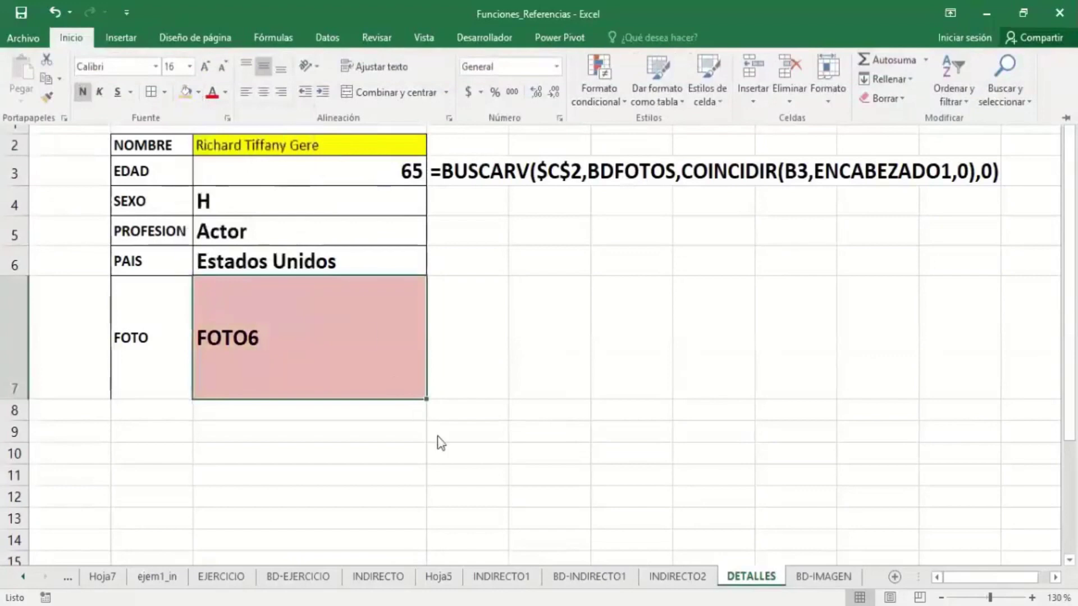
- Name cell C7 RETRATO using the Name Box
click(415, 435)
click(383, 346)
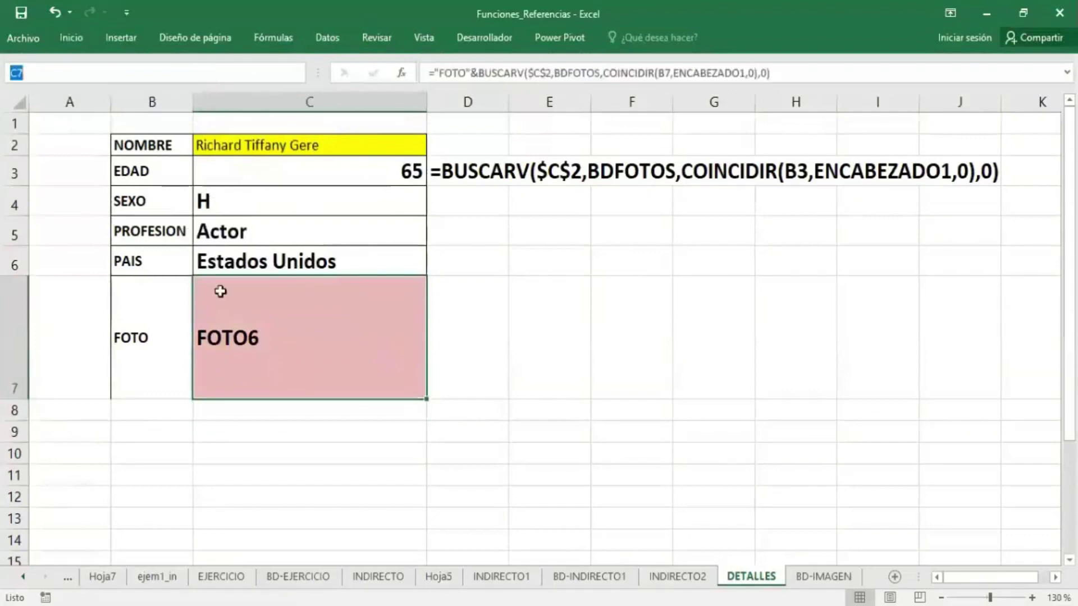
drag(219, 288, 354, 365)
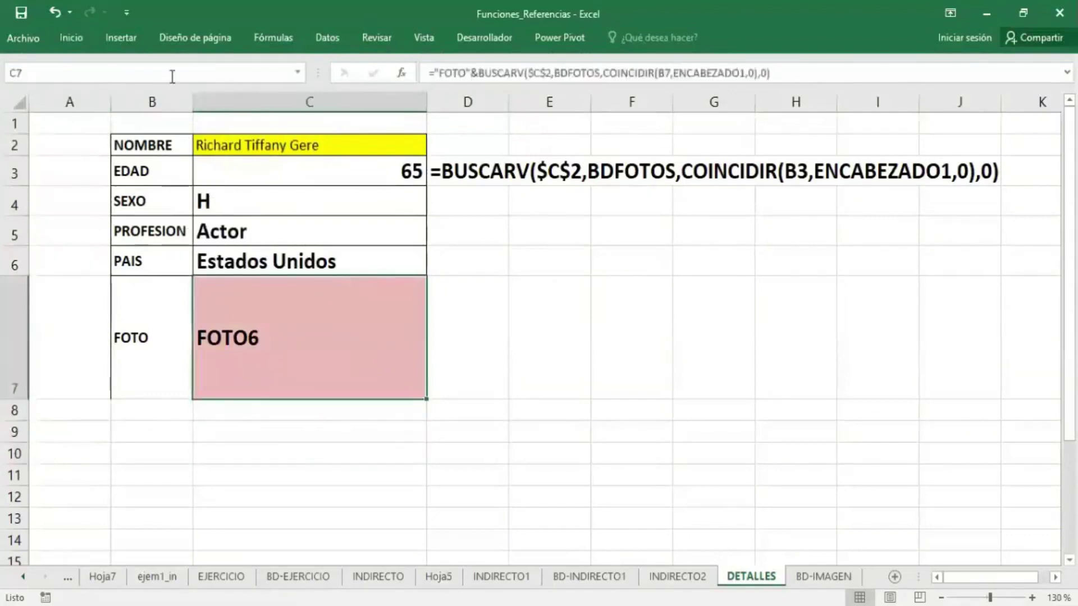
click(174, 73)
text(RETRATO)
key(Return)
- Check that C7 now shows the name RETRATO, comparing with the empty merged cell F7
click(490, 403)
click(370, 331)
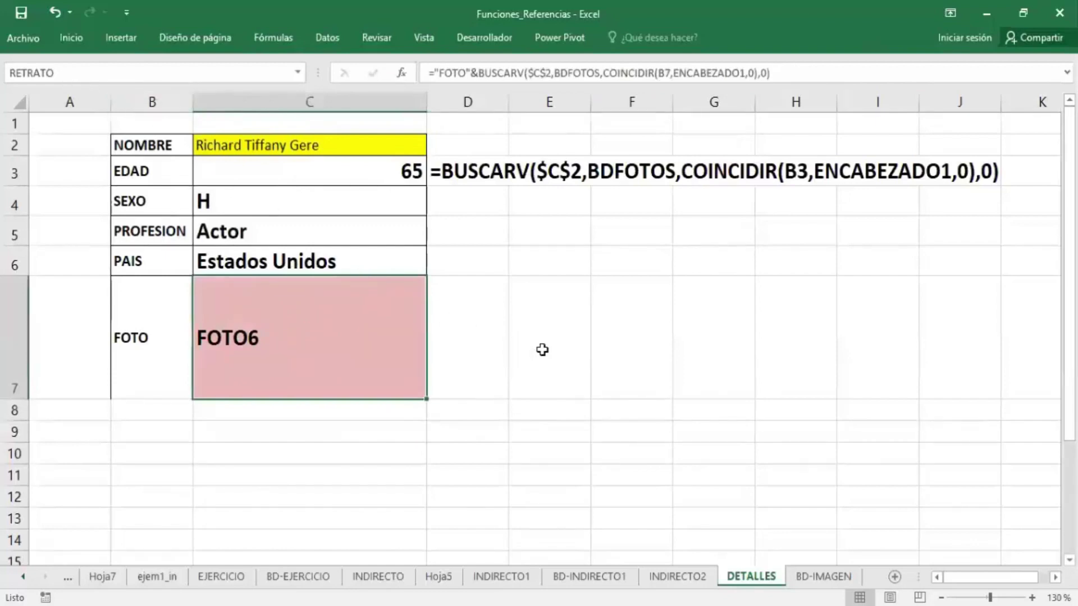
click(624, 367)
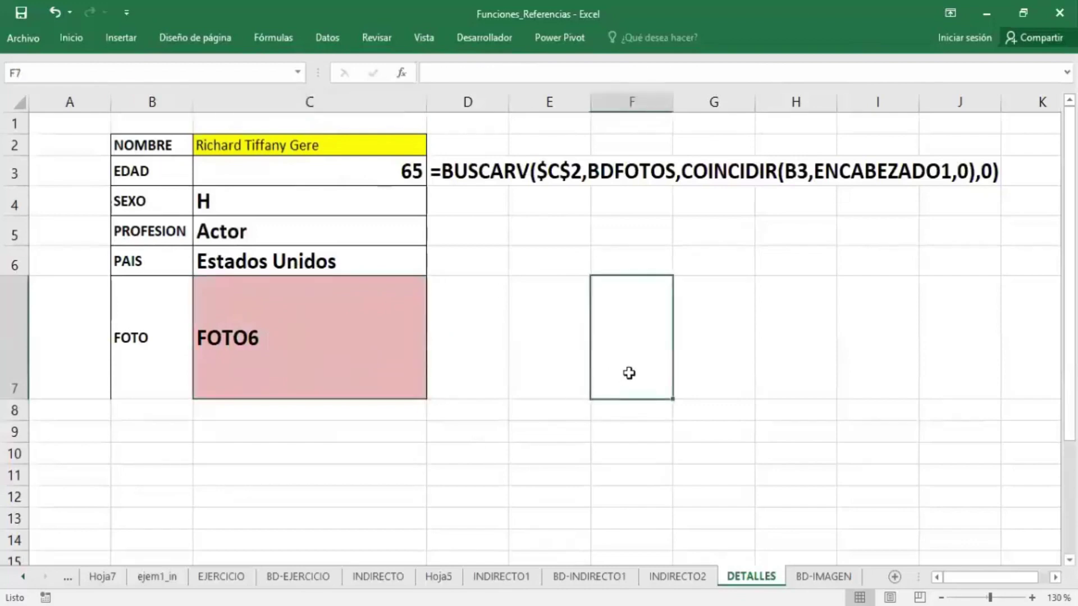
click(364, 331)
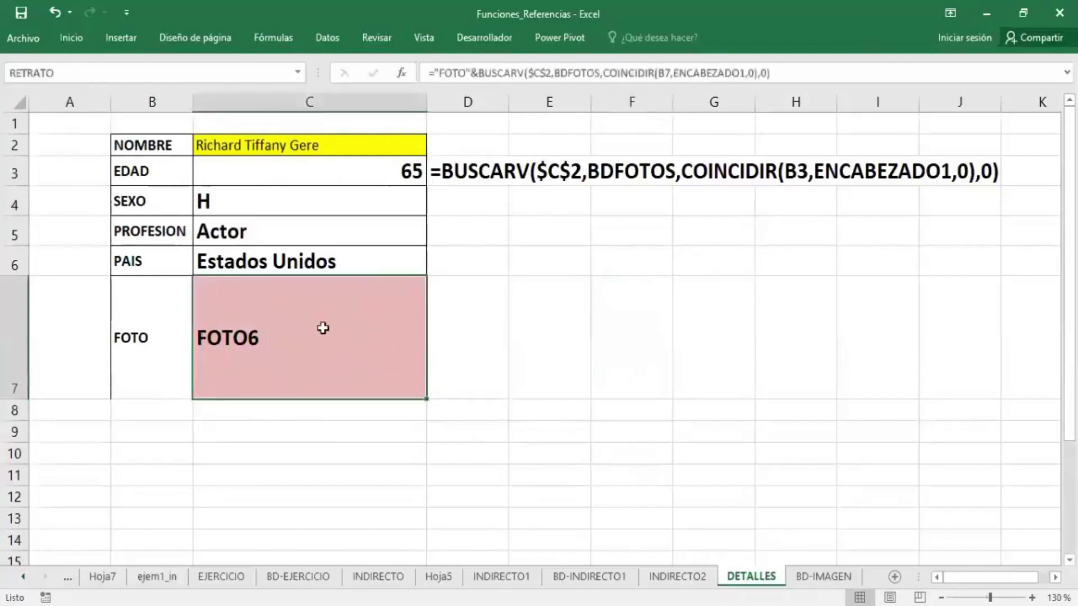
click(618, 354)
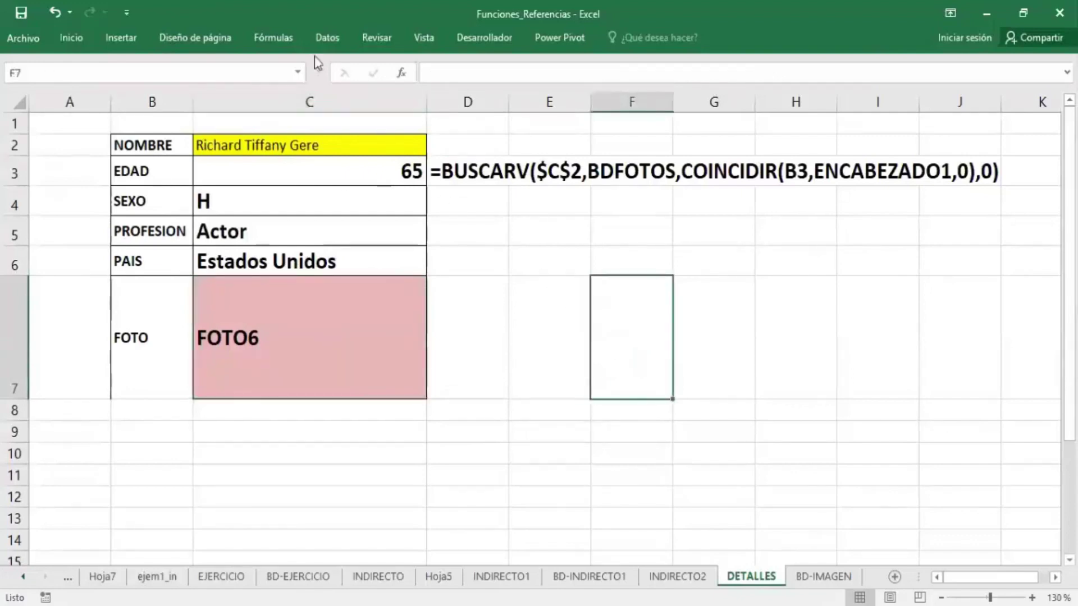
click(298, 43)
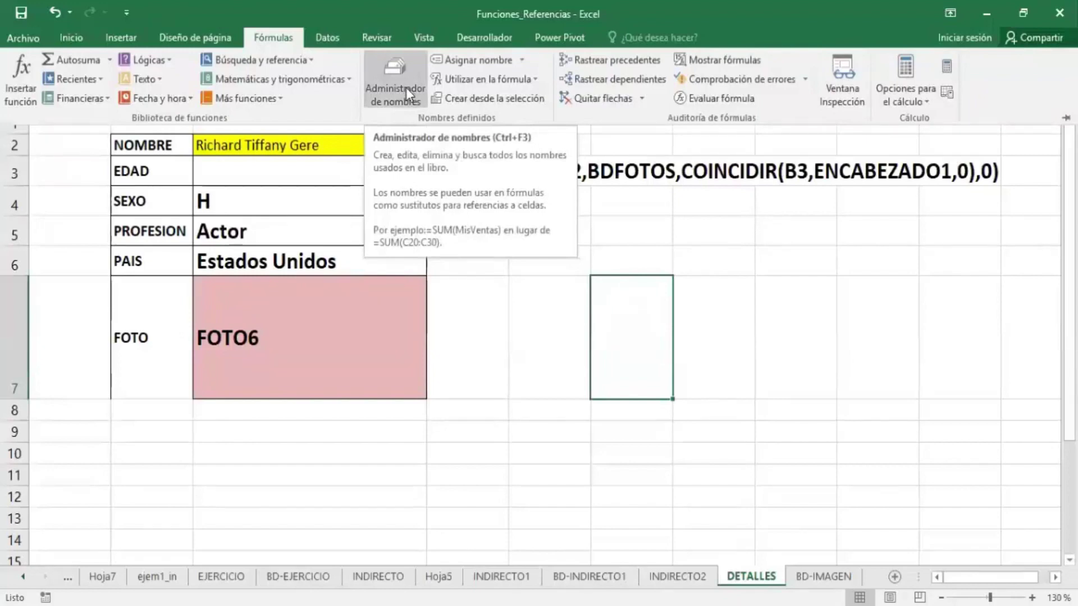
- In the Name Manager, add the name FOTO referring to =INDIRECTO(RETRATO), replacing =DETALLES!$F$7
click(406, 88)
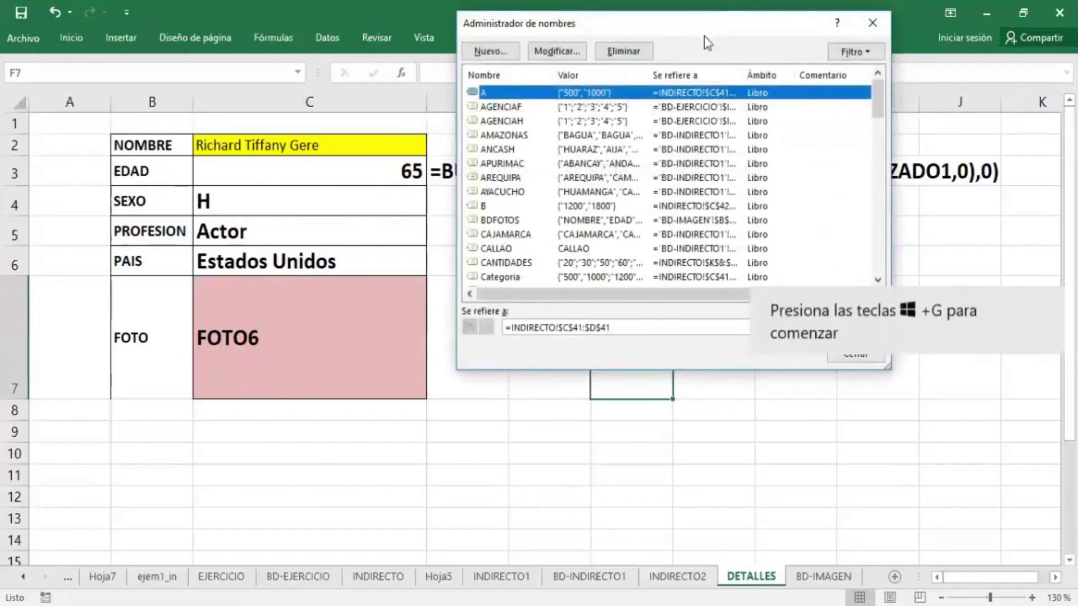
drag(705, 37, 709, 60)
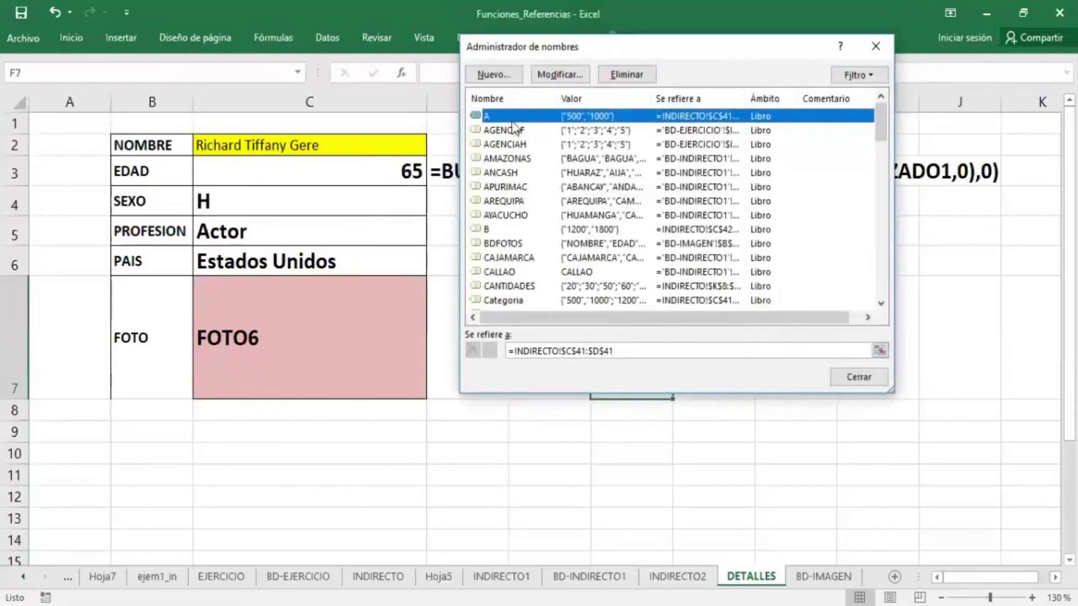
click(496, 83)
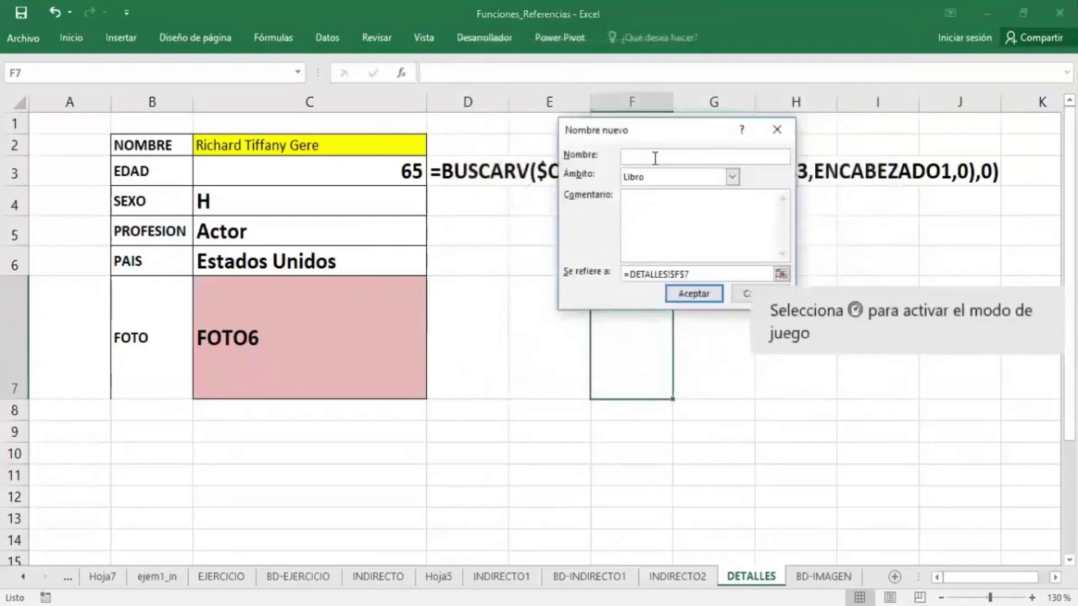
drag(642, 135, 597, 126)
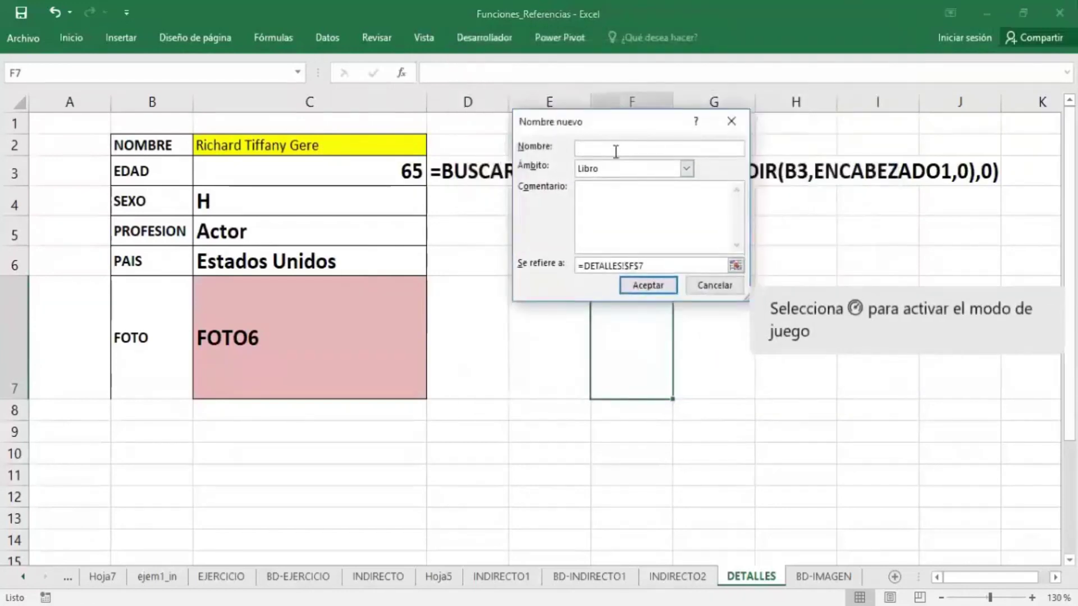
text(FOTO)
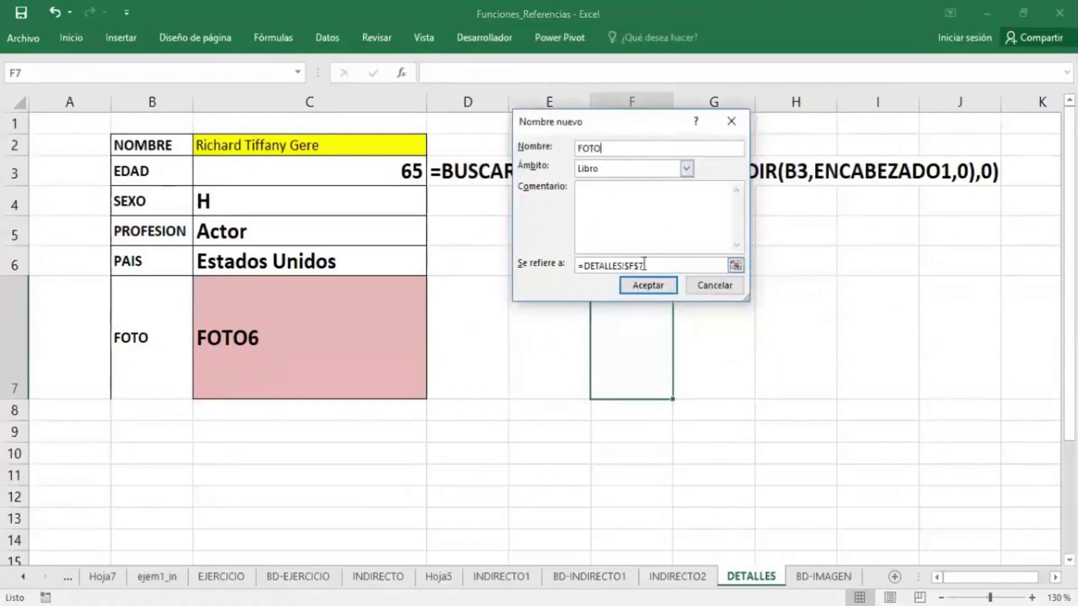
drag(655, 264, 569, 264)
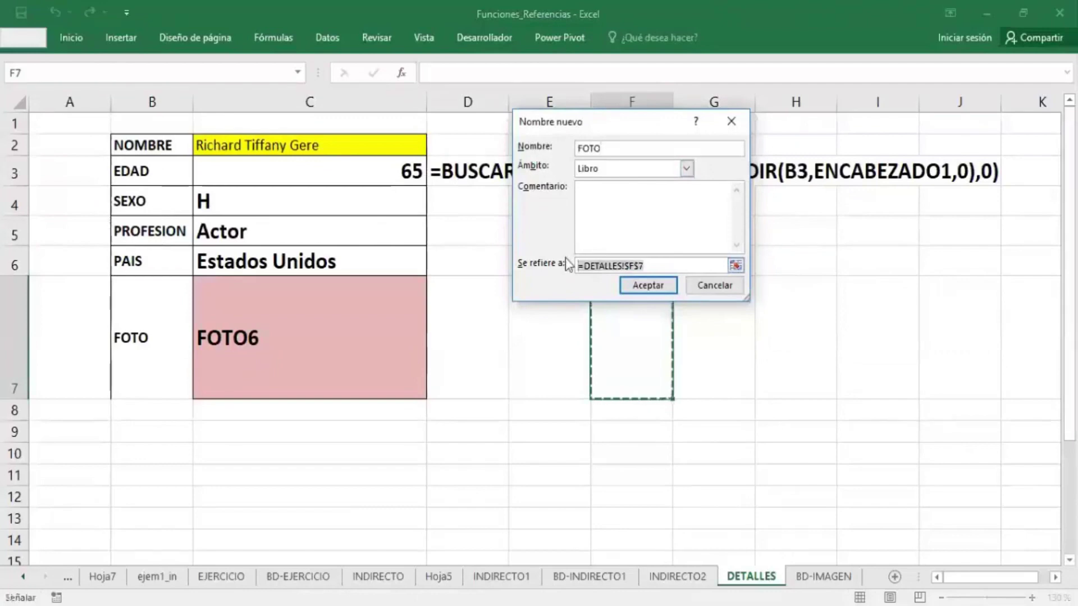
key(Delete)
text(=IND)
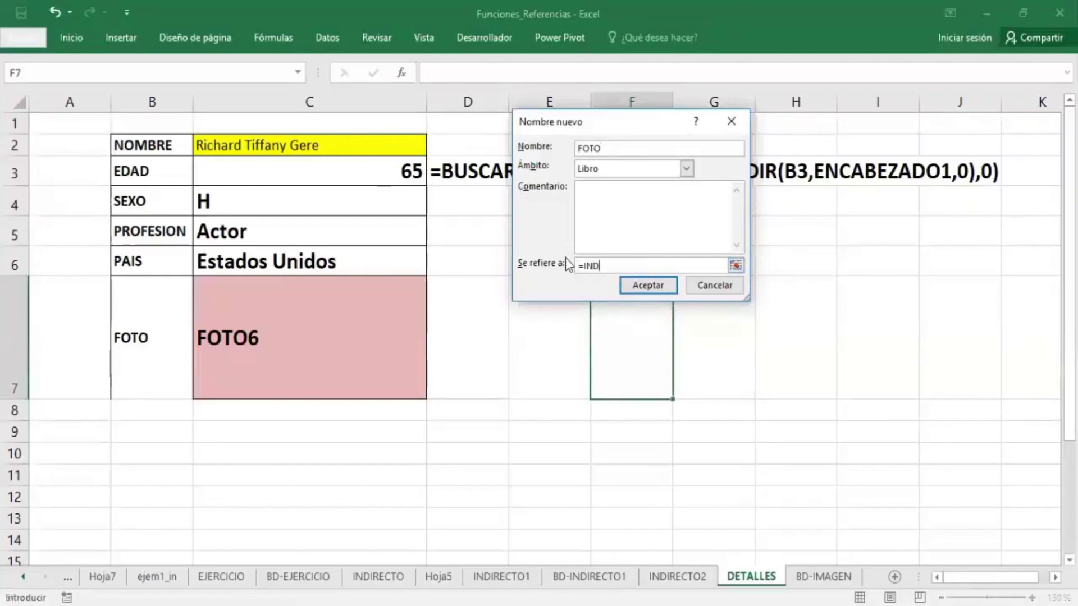
text(IR)
text(ECT)
text(O)
text((RE)
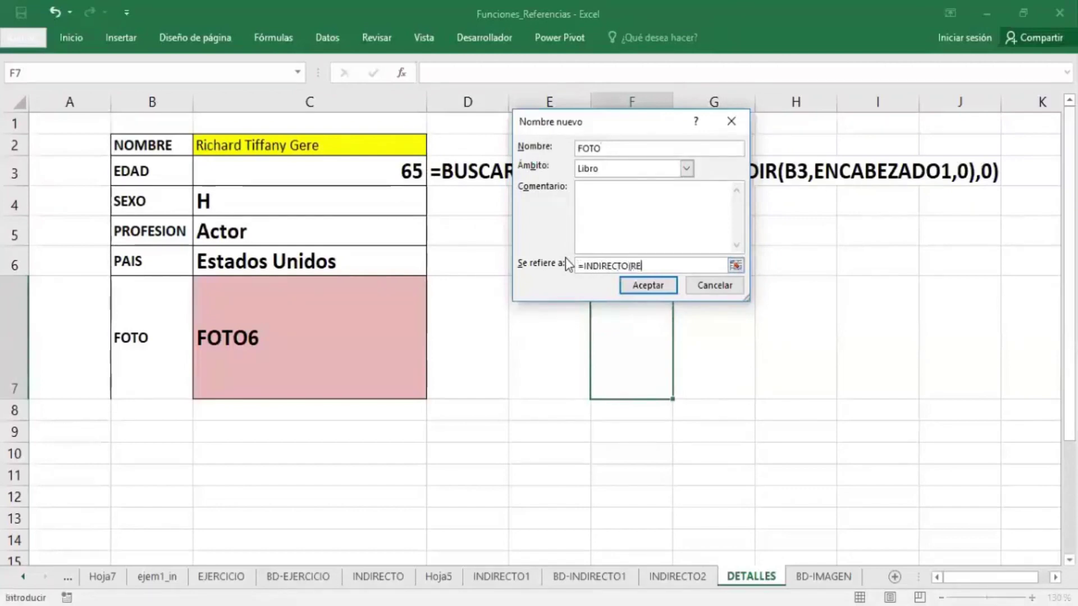
text(TRATO)
text())
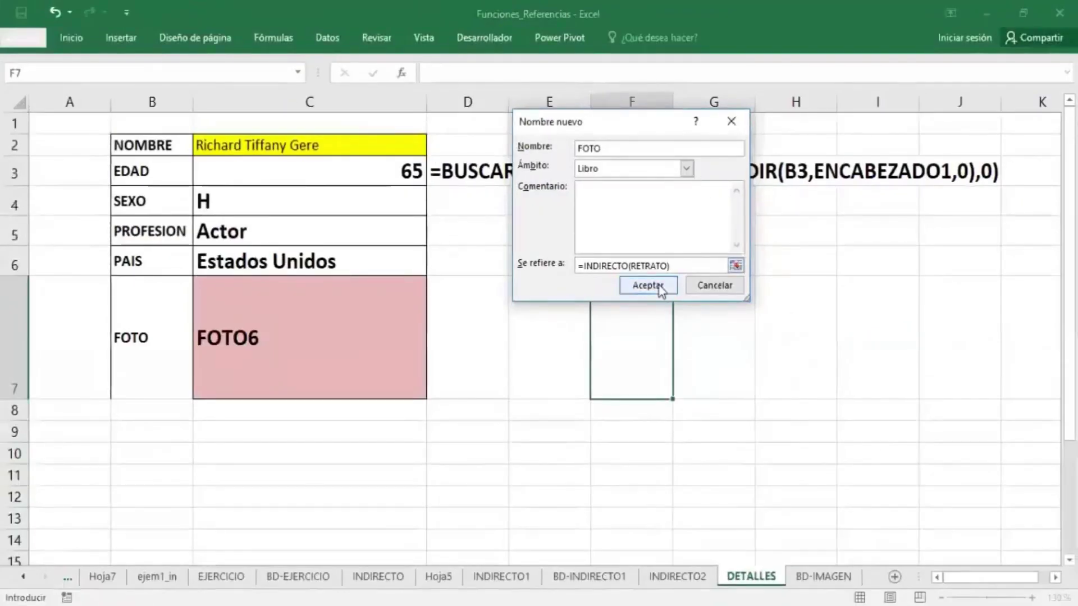
click(659, 287)
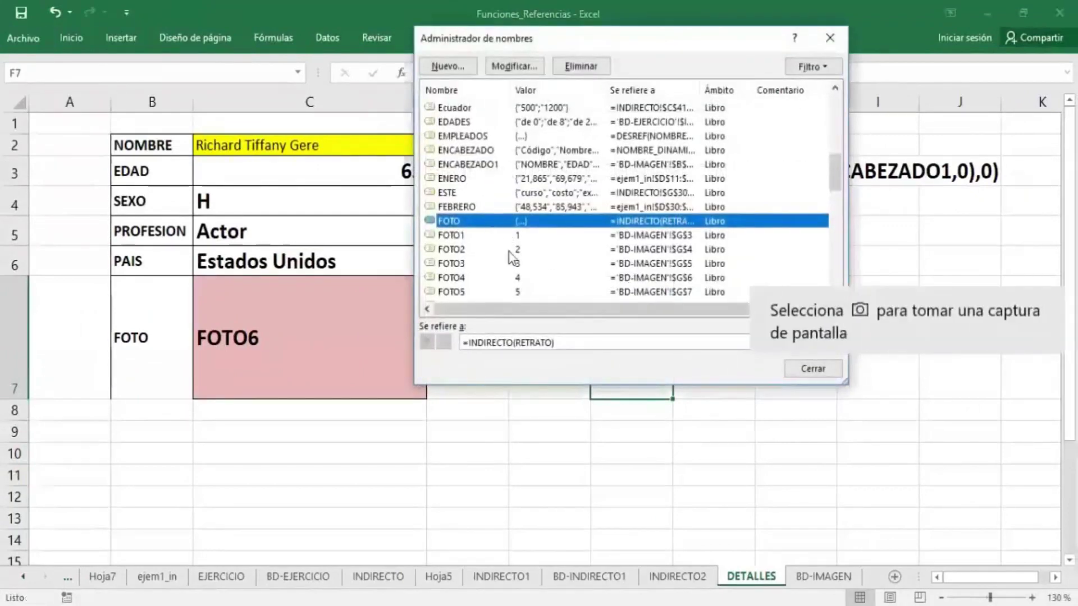
click(812, 369)
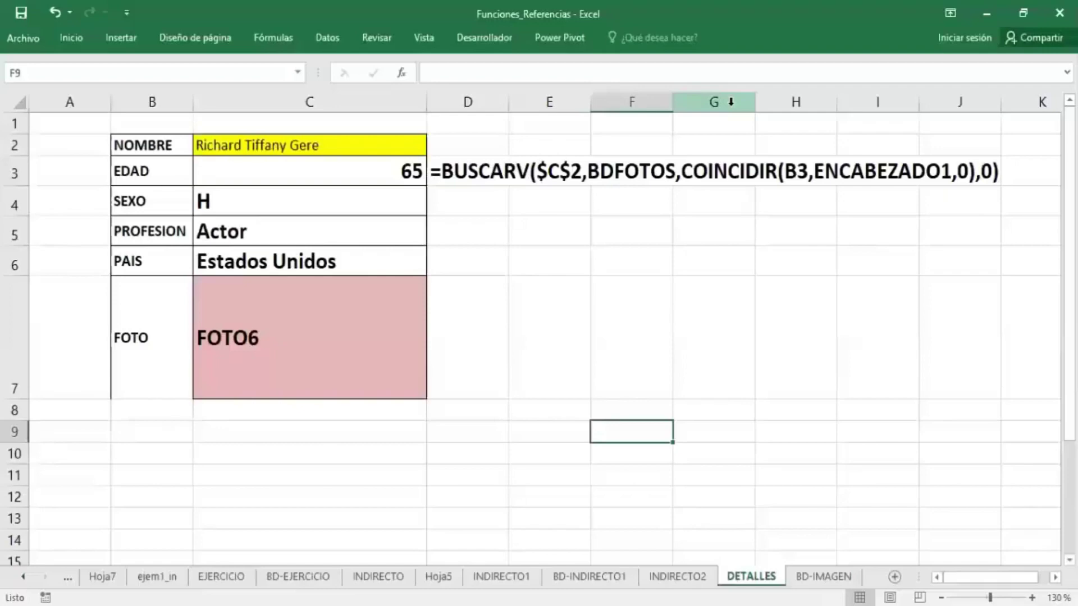
- Insert the Captura screenshot from the Imágenes library onto the DETALLES sheet
key(Up)
key(Up)
key(Left)
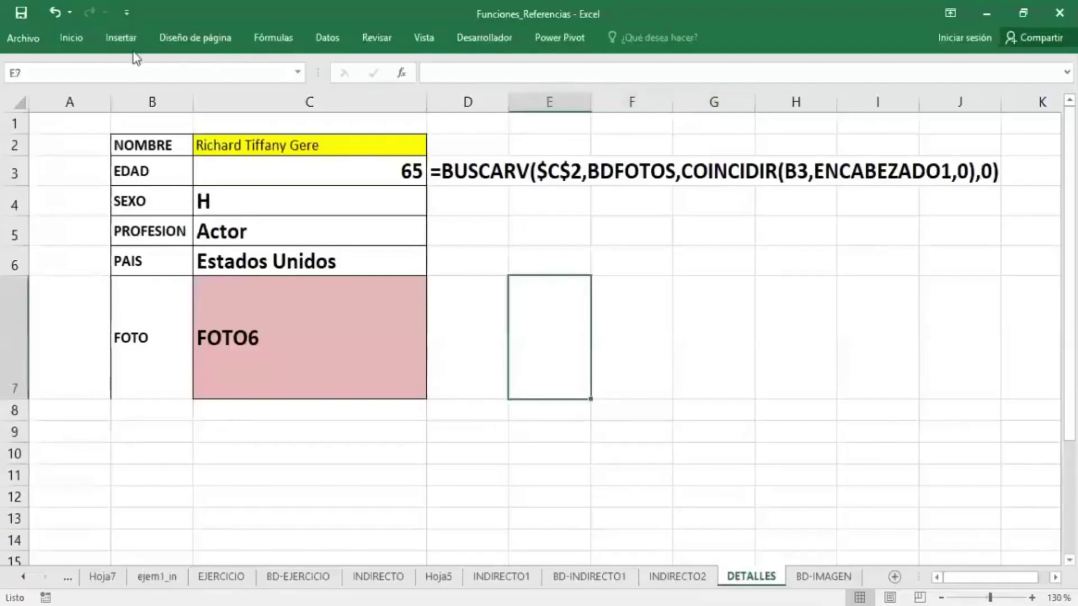
click(125, 38)
click(194, 87)
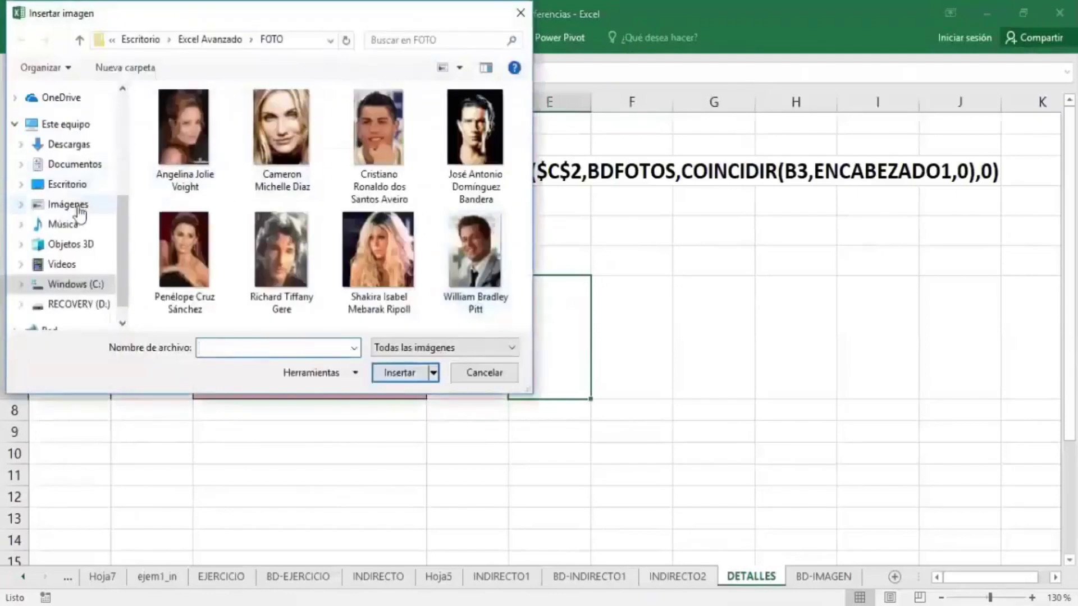
click(68, 205)
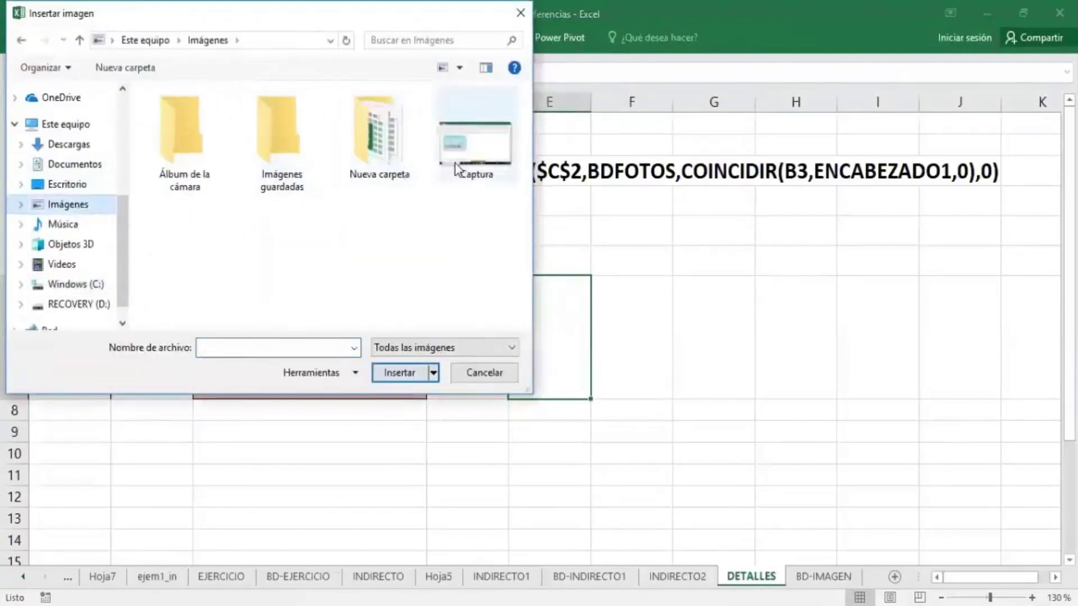
click(455, 167)
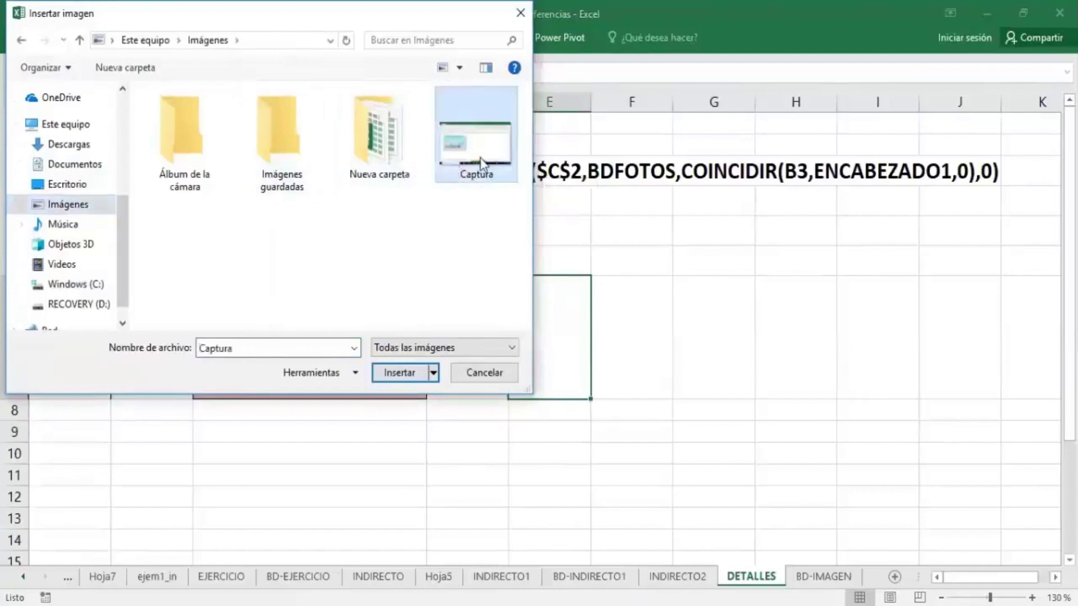
double_click(471, 163)
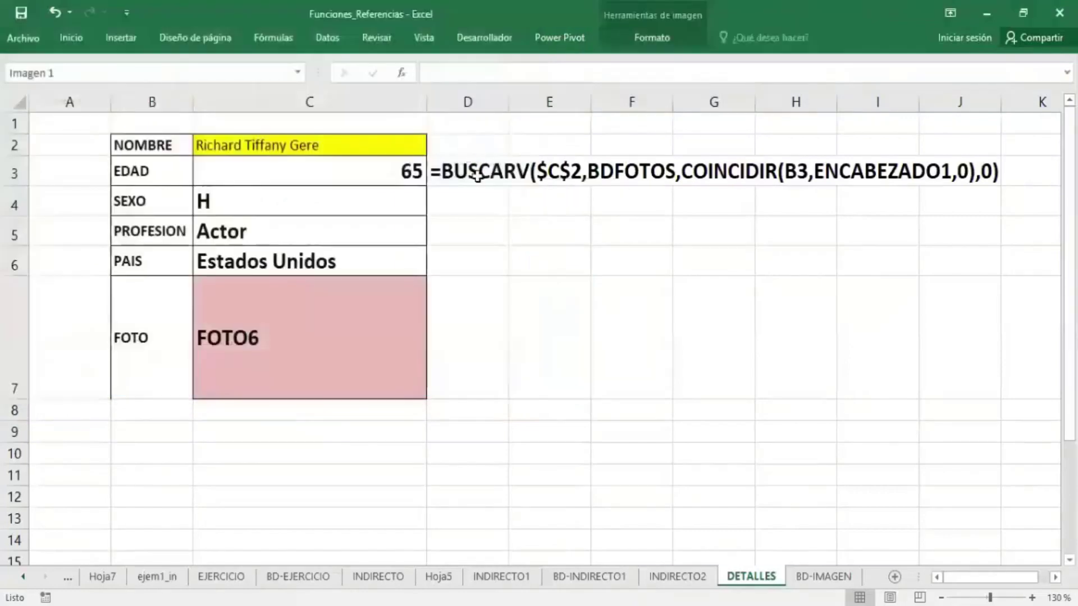
scroll(615, 330, down, 1)
scroll(512, 274, up, 1)
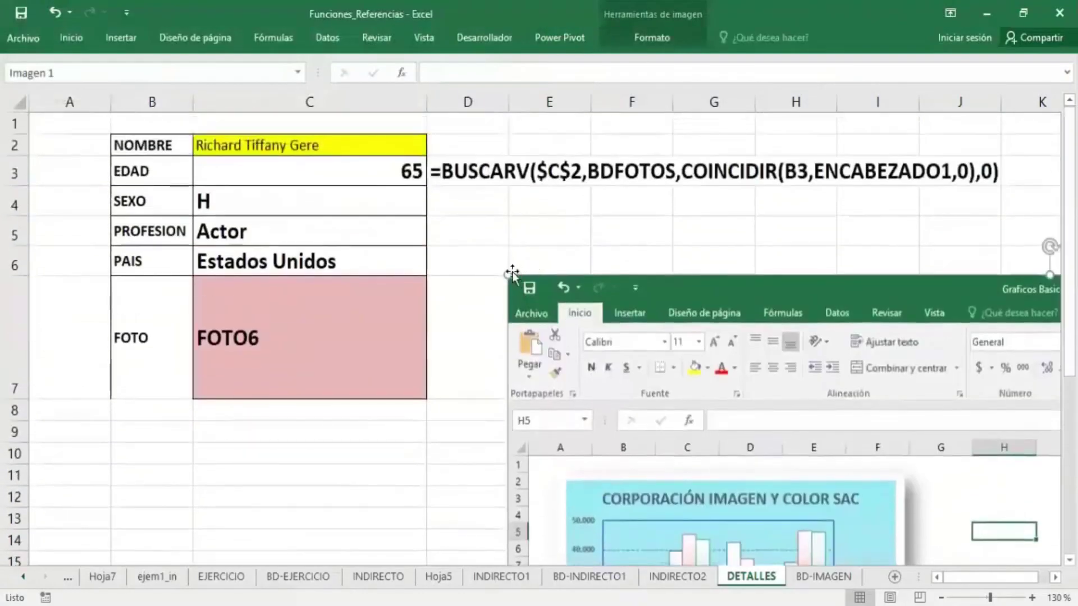
- Resize and move the picture beside the details table, spanning roughly columns D to H
drag(508, 272, 427, 171)
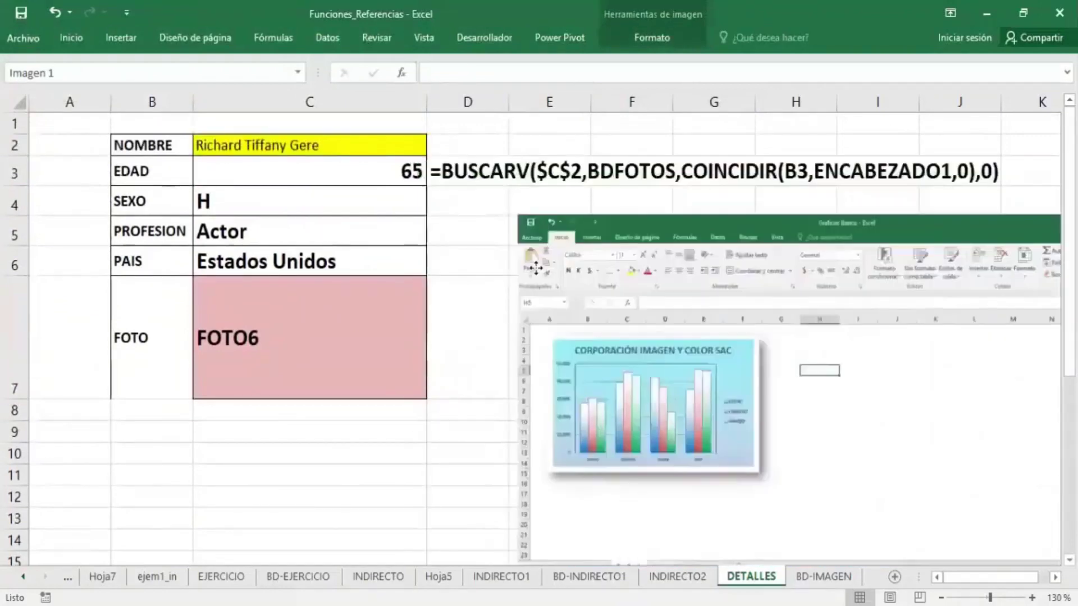
drag(428, 172, 745, 337)
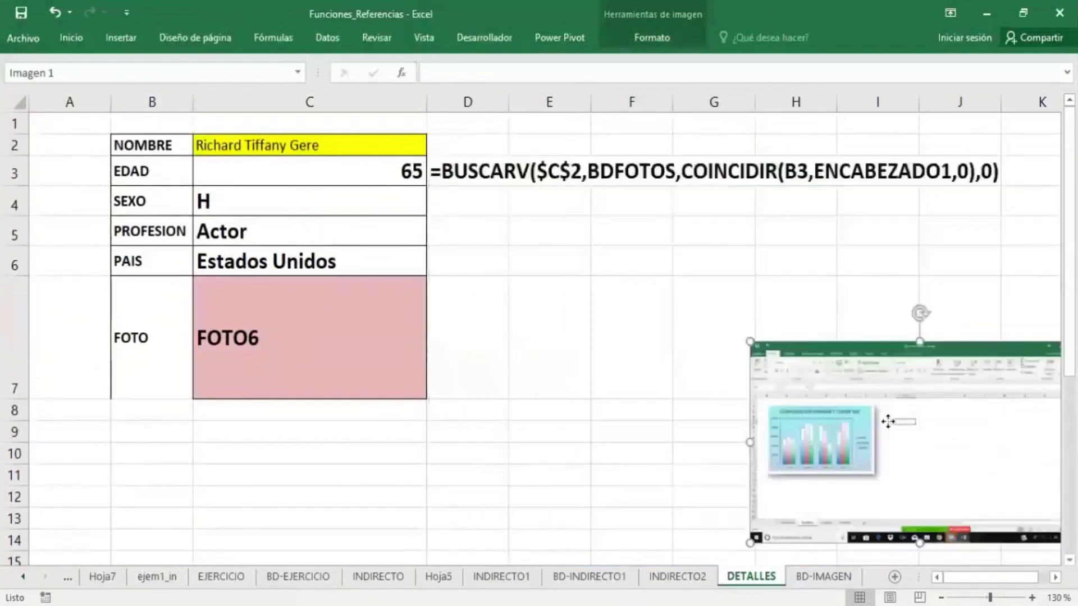
mouse_move(885, 421)
mouse_down()
mouse_move(564, 281)
mouse_move(603, 297)
mouse_up()
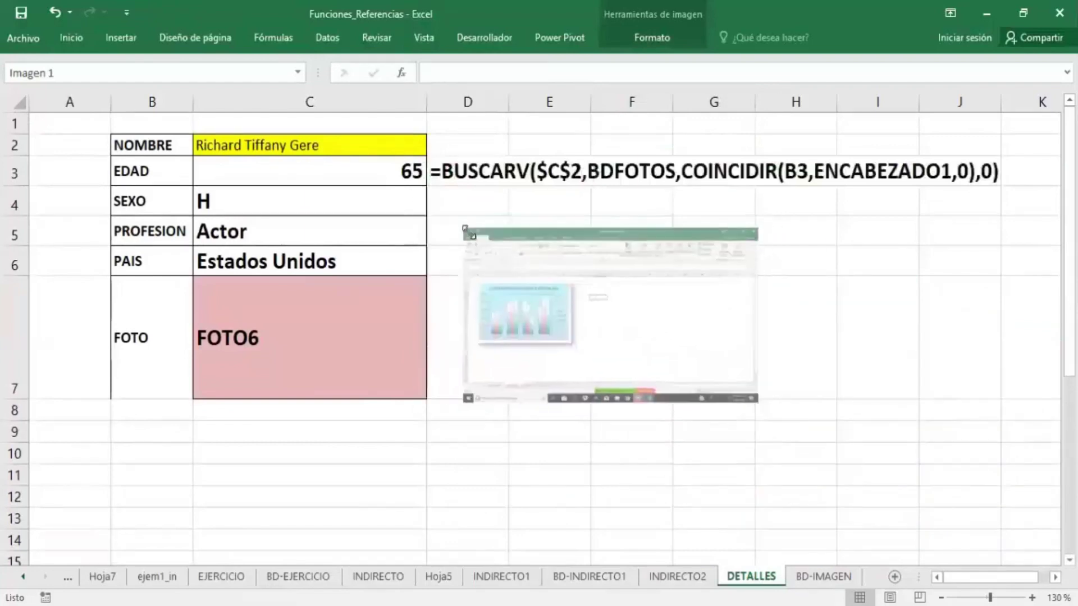
mouse_move(669, 293)
mouse_down()
mouse_move(674, 309)
mouse_move(650, 284)
mouse_up()
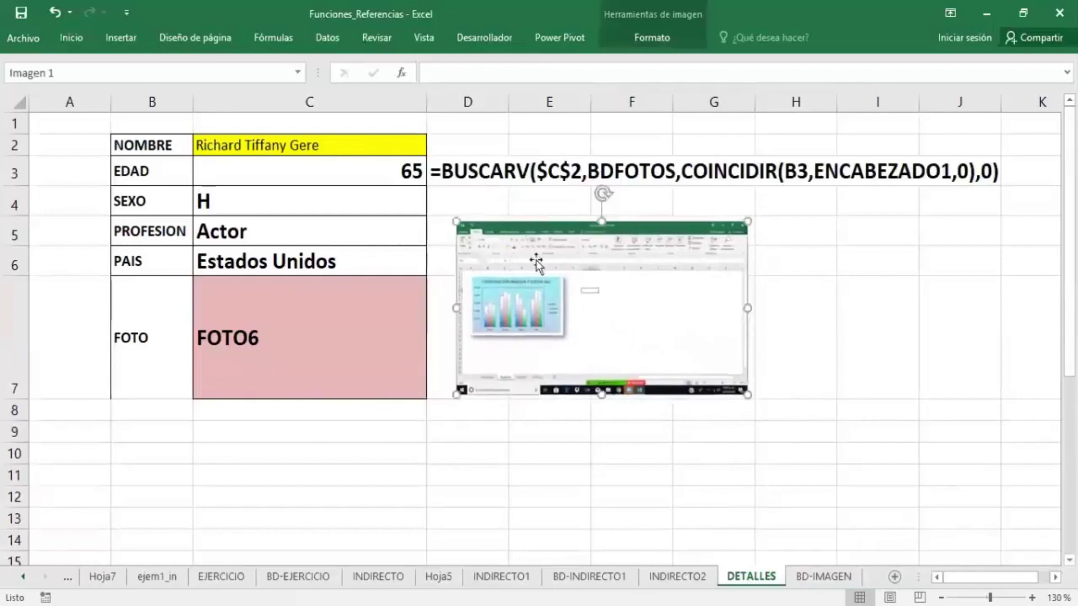
mouse_move(587, 256)
mouse_down()
mouse_move(570, 256)
mouse_move(565, 171)
mouse_up()
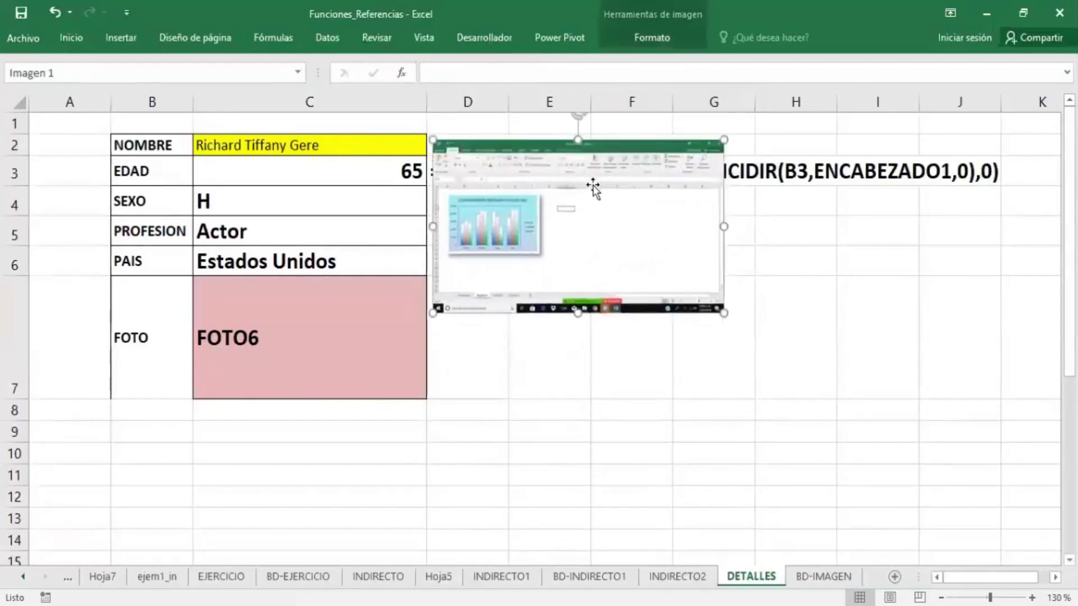
drag(548, 162, 556, 162)
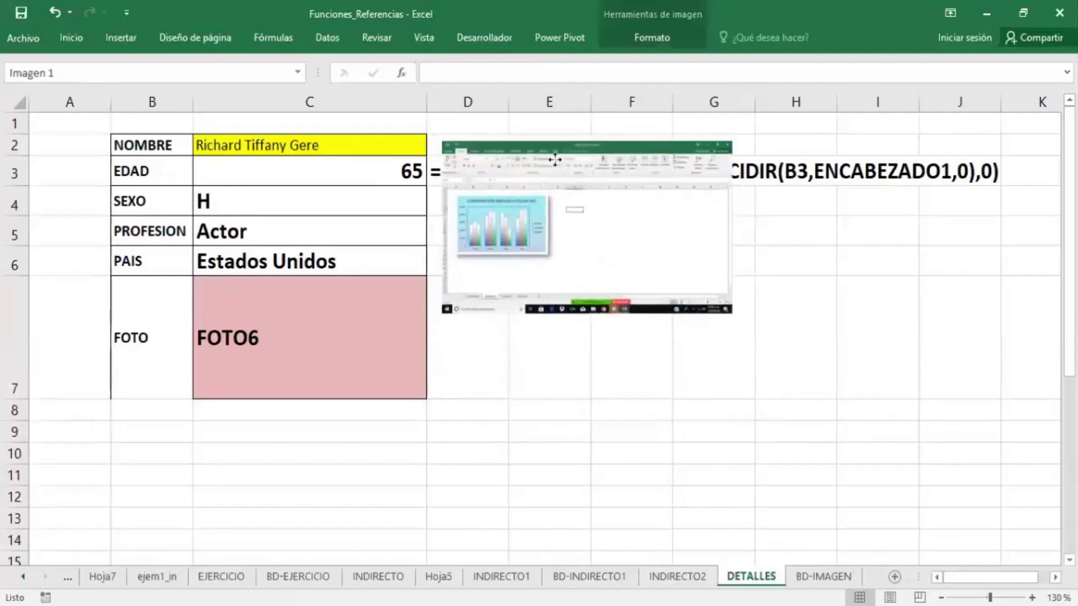
drag(723, 307, 786, 346)
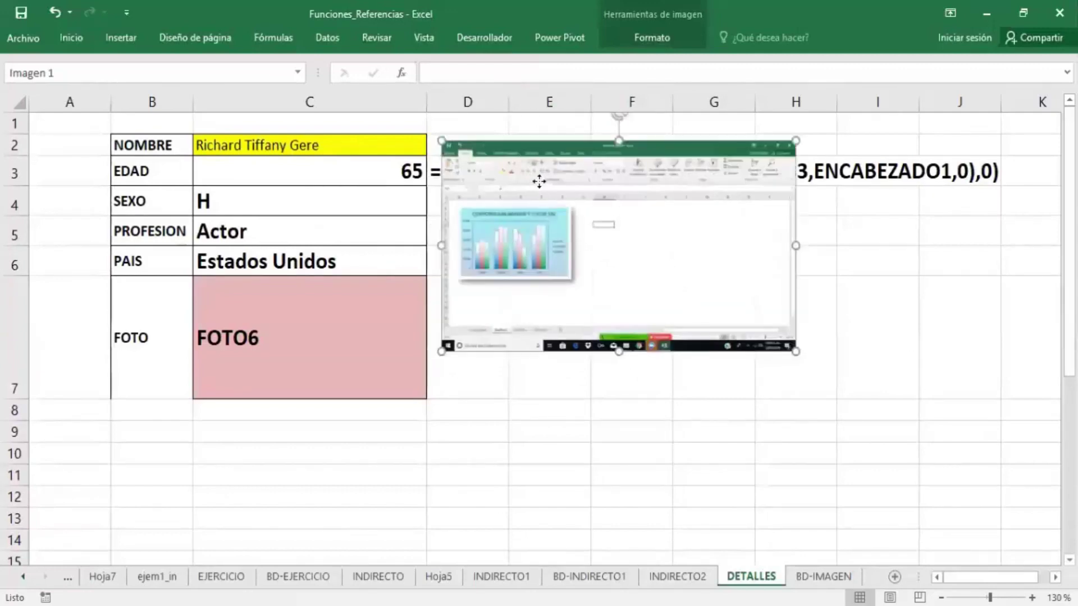
drag(545, 187, 536, 179)
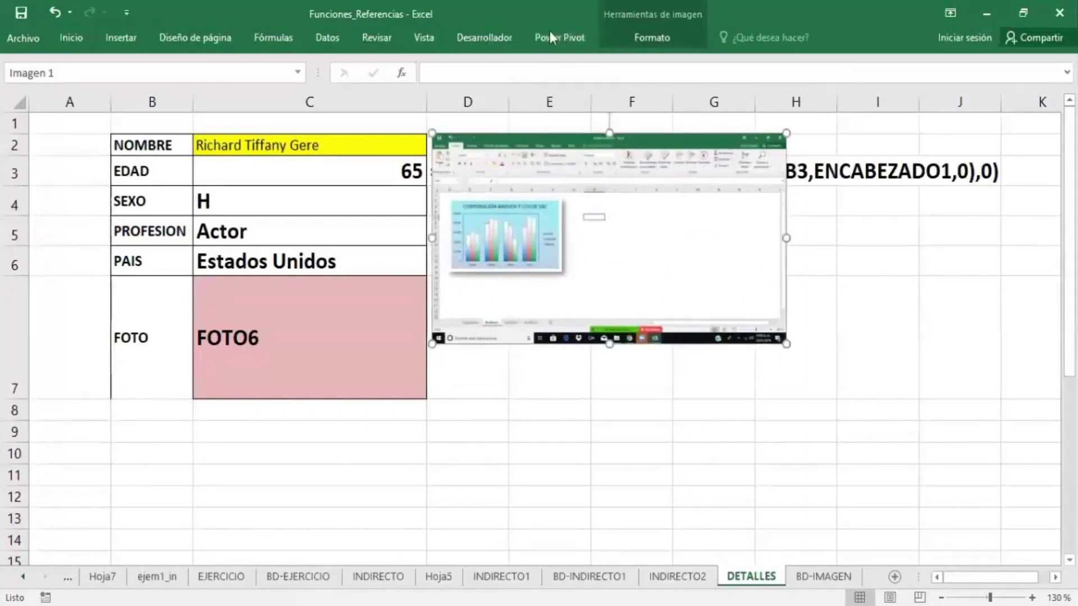
- Link the picture to =FOTO and fit the portrait into cell C7
click(570, 82)
text(=)
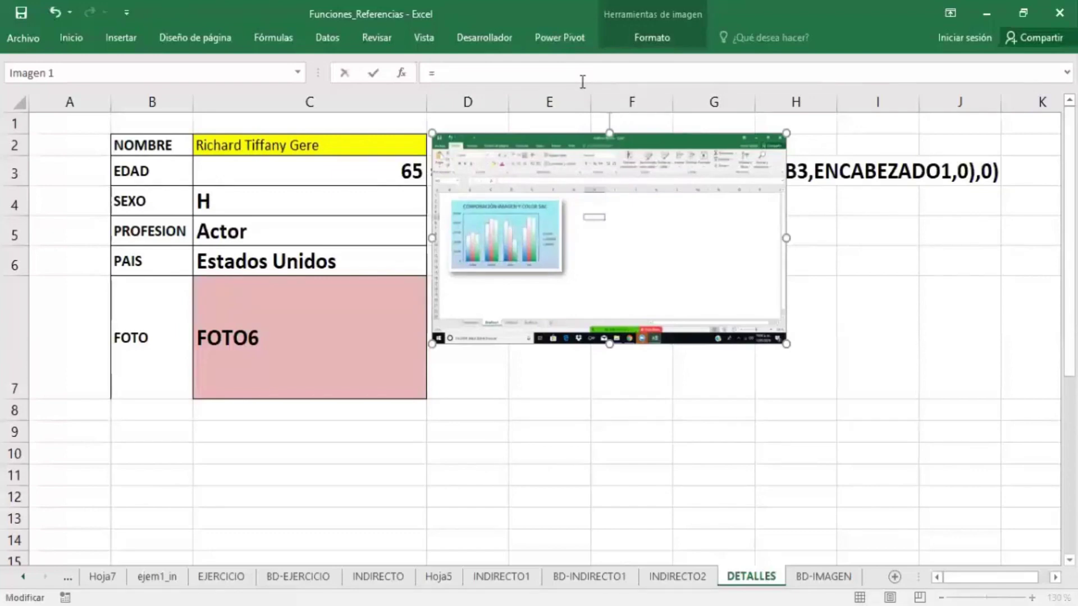
text(F)
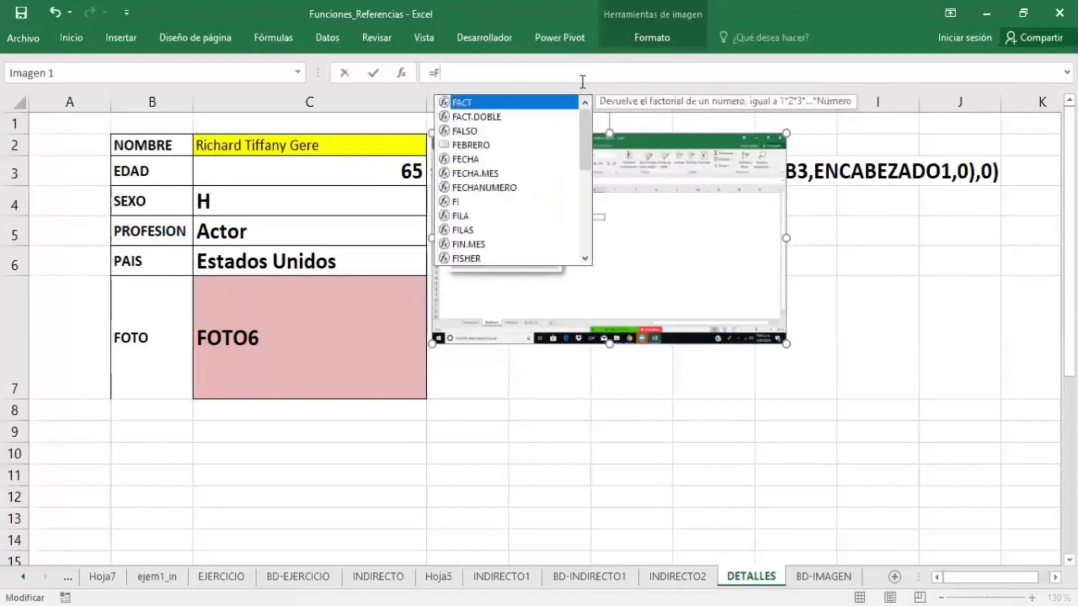
text(OTO)
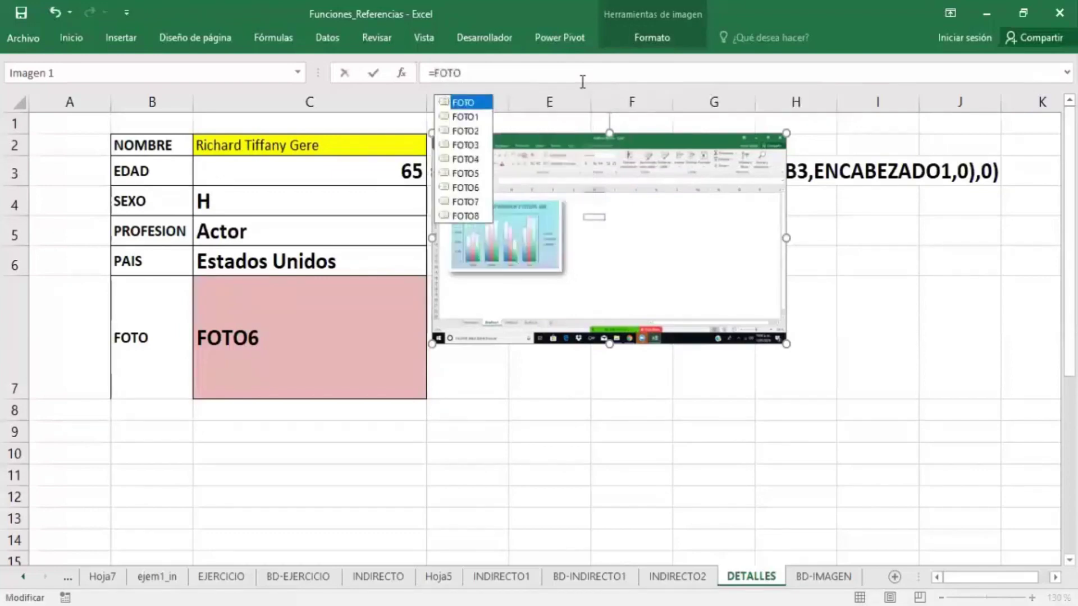
key(Return)
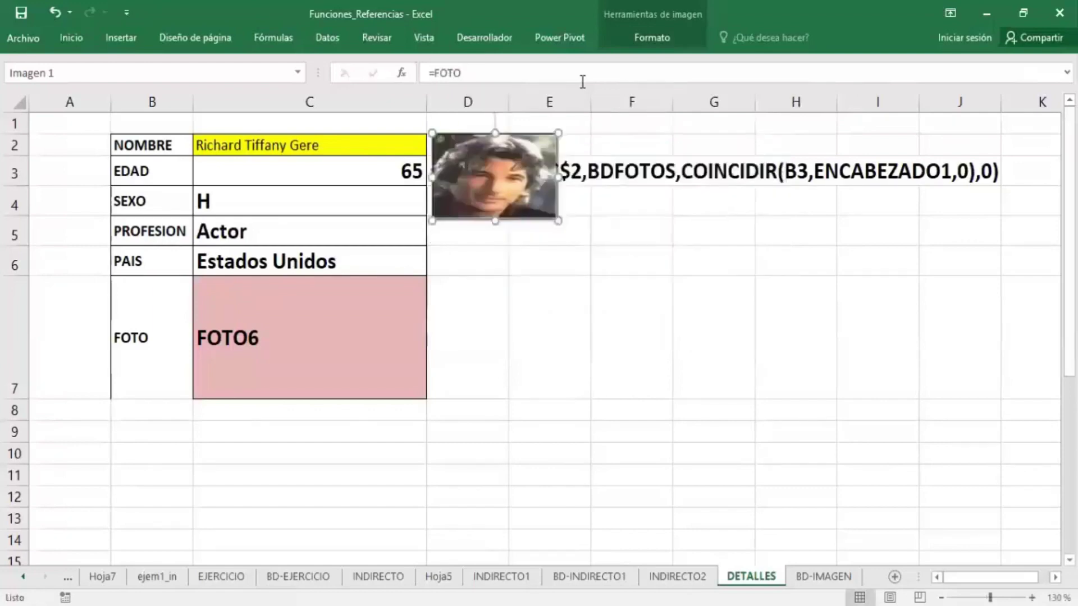
mouse_move(519, 153)
mouse_down()
mouse_move(296, 302)
mouse_move(426, 327)
mouse_up()
drag(308, 363, 308, 420)
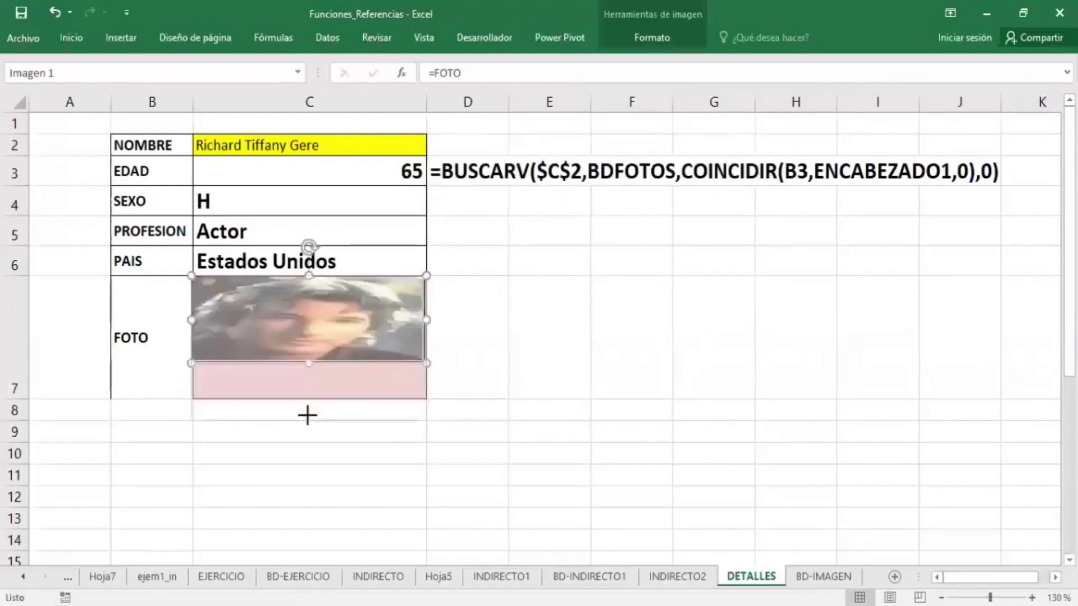
click(542, 414)
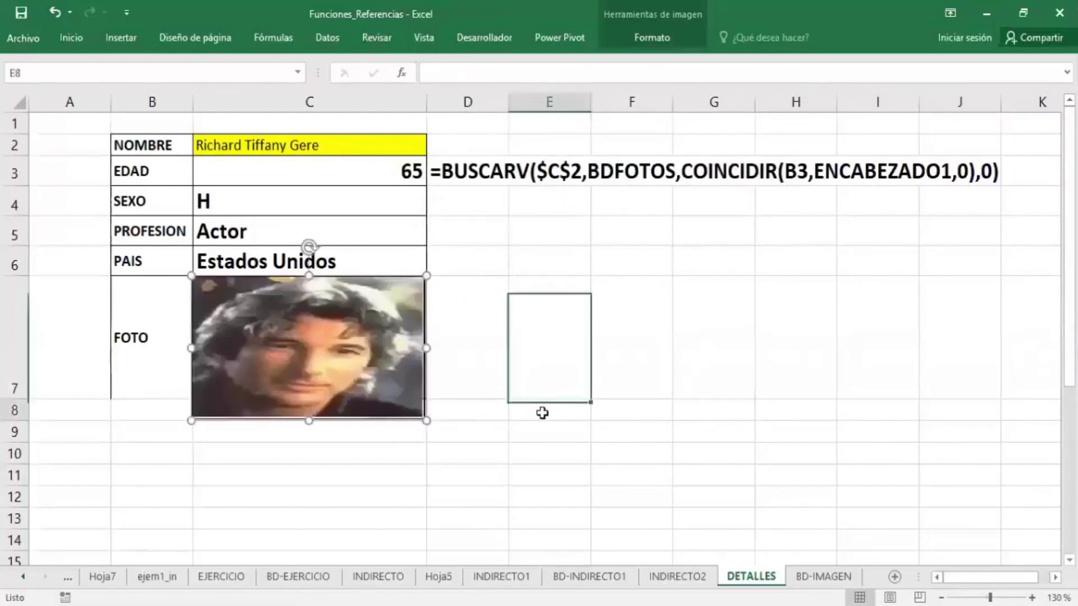
- Pick different names from the C2 NOMBRE dropdown to confirm the portrait changes
click(420, 151)
click(432, 148)
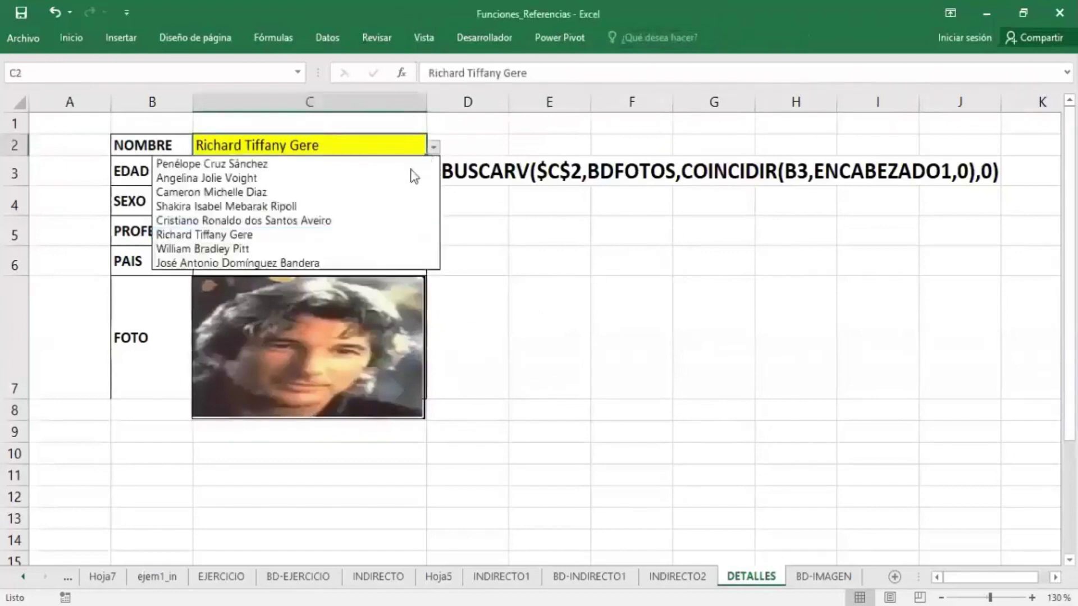
click(399, 175)
click(433, 148)
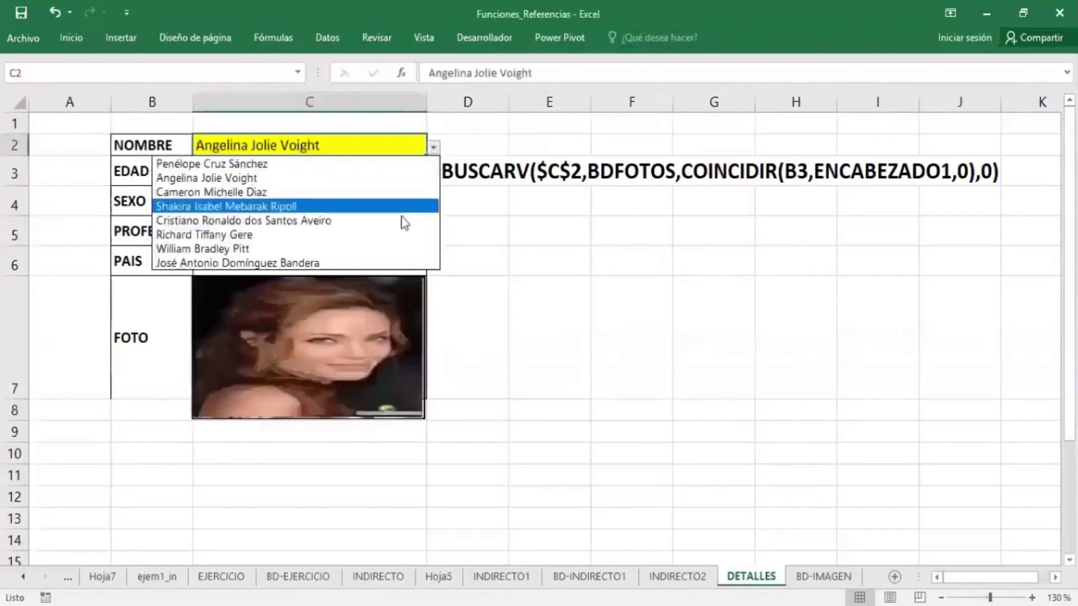